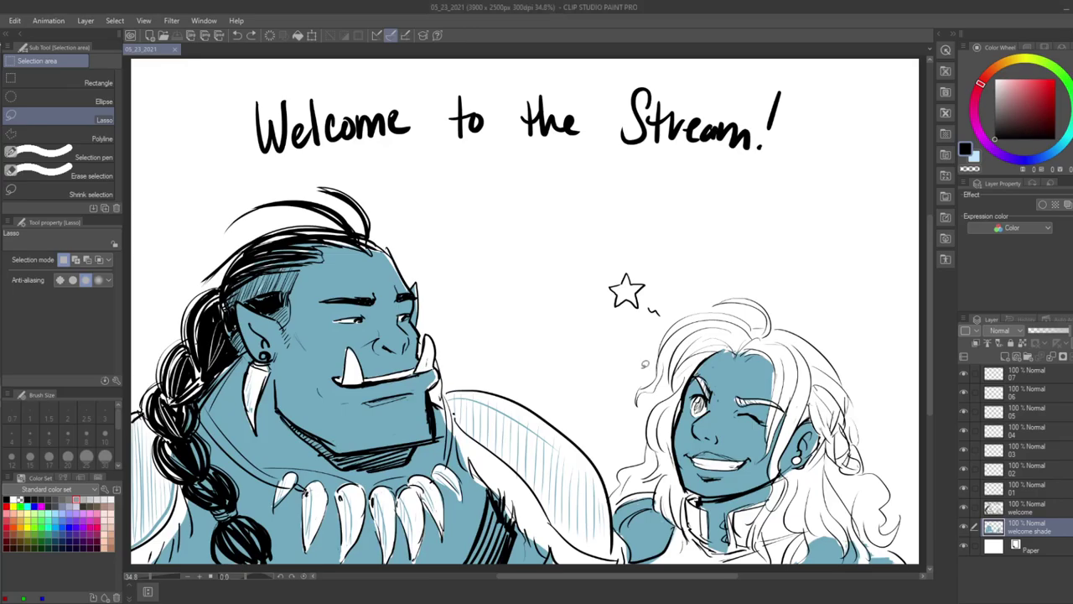
- Lasso the background around the characters and fill it with a Foreground to transparent gradient, using a paler tint of the orc's sampled skin blue
mouse_move(670, 316)
left_mouse_down()
mouse_move(645, 379)
mouse_move(654, 401)
mouse_move(637, 448)
mouse_move(603, 459)
mouse_move(516, 391)
mouse_move(461, 366)
mouse_move(426, 270)
mouse_move(384, 223)
mouse_move(281, 211)
mouse_move(201, 280)
mouse_move(138, 361)
mouse_move(143, 126)
mouse_move(355, 64)
mouse_move(900, 89)
mouse_move(895, 337)
mouse_move(838, 364)
mouse_move(662, 312)
left_mouse_up()
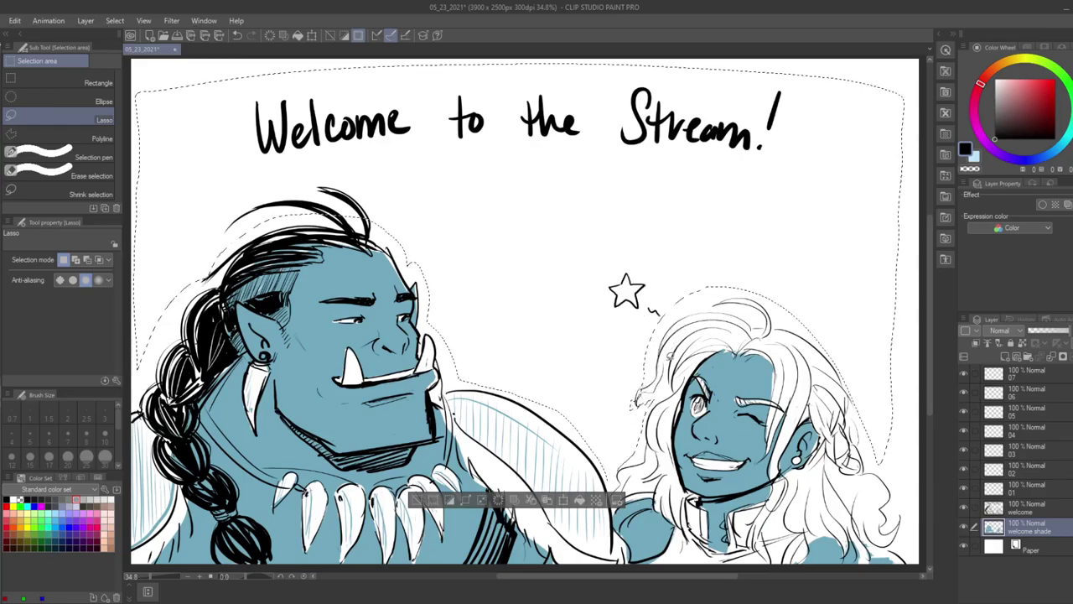
left_click_drag(902, 97, 900, 528)
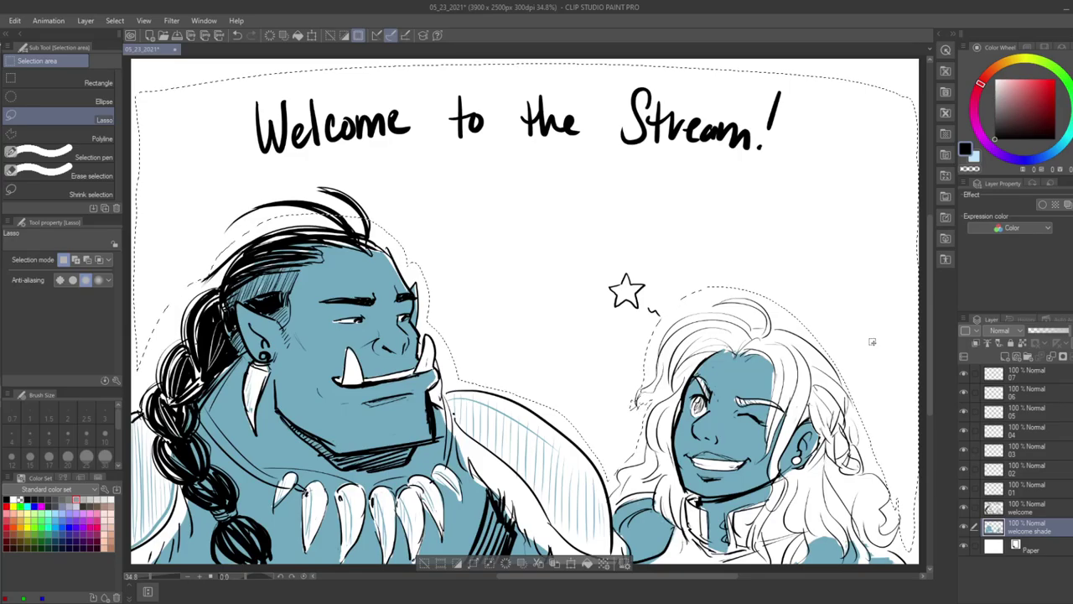
key("g")
key("g")
key("g")
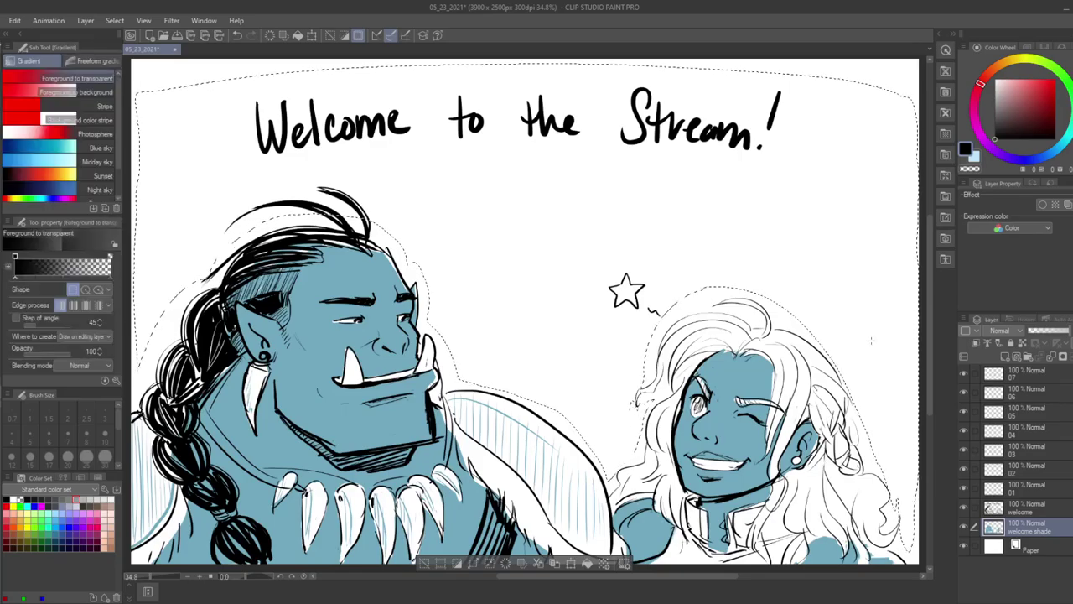
left_click(416, 427, "alt")
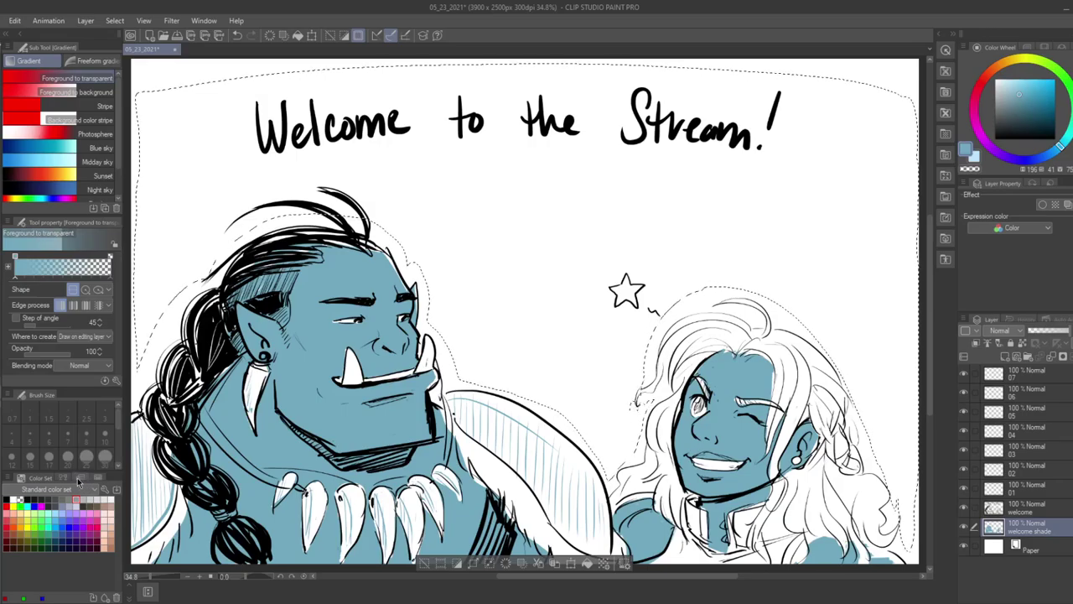
left_click(1012, 82)
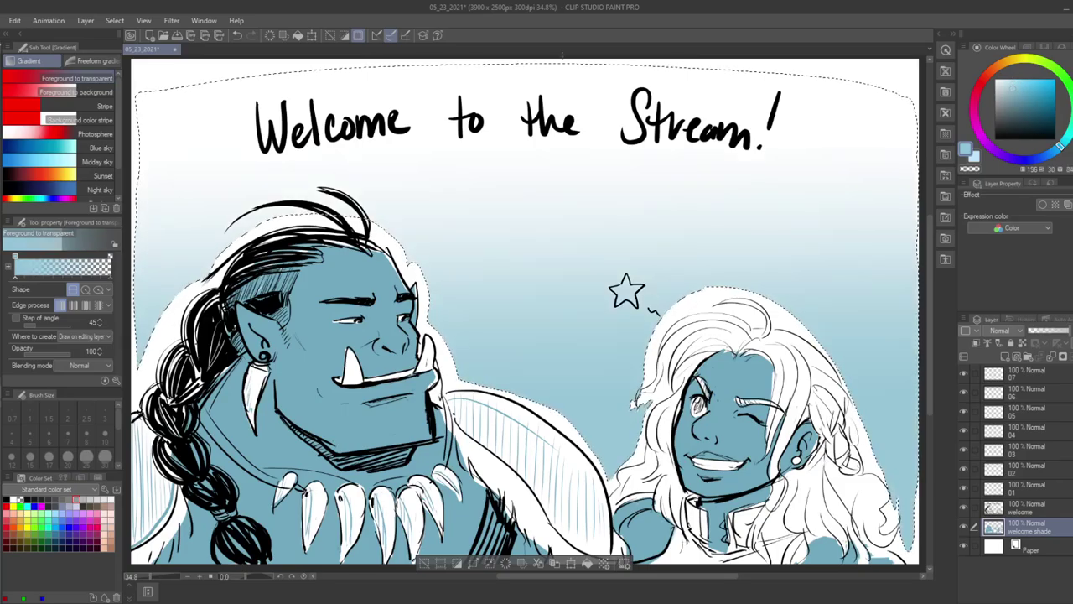
- Undo the gradient on the shade layer and add a new layer named bg directly above Paper, with nothing selected
key("ctrl+d")
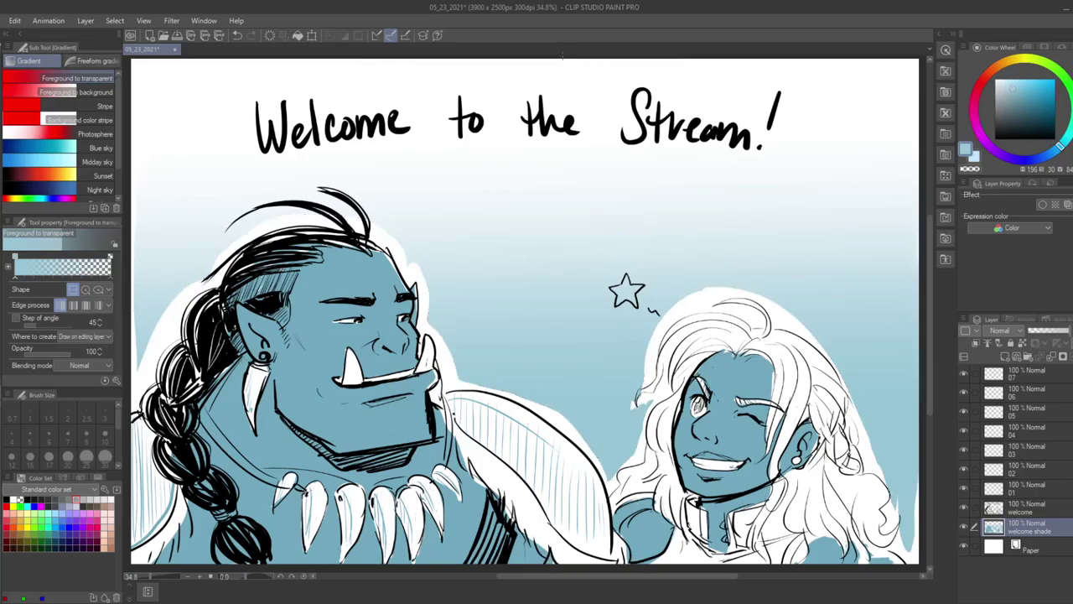
key("ctrl+z")
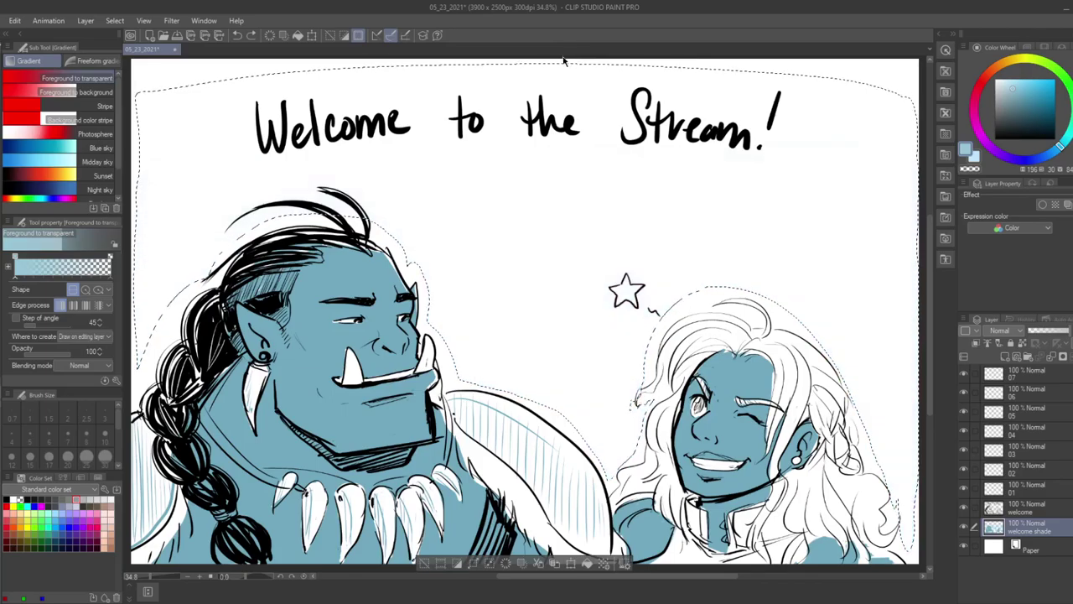
left_click(1049, 546)
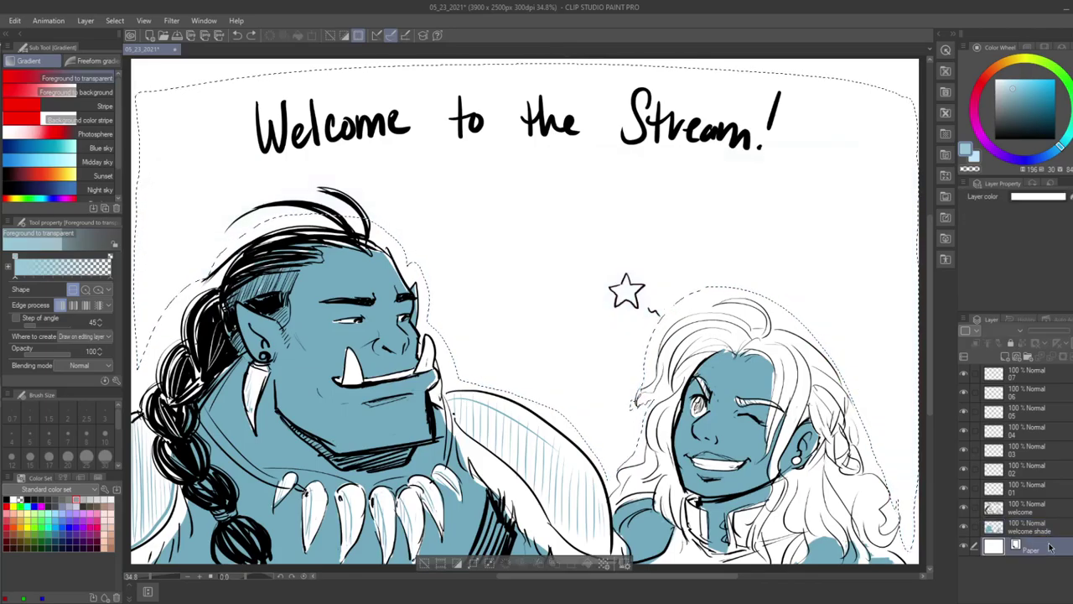
key("ctrl+shift+n")
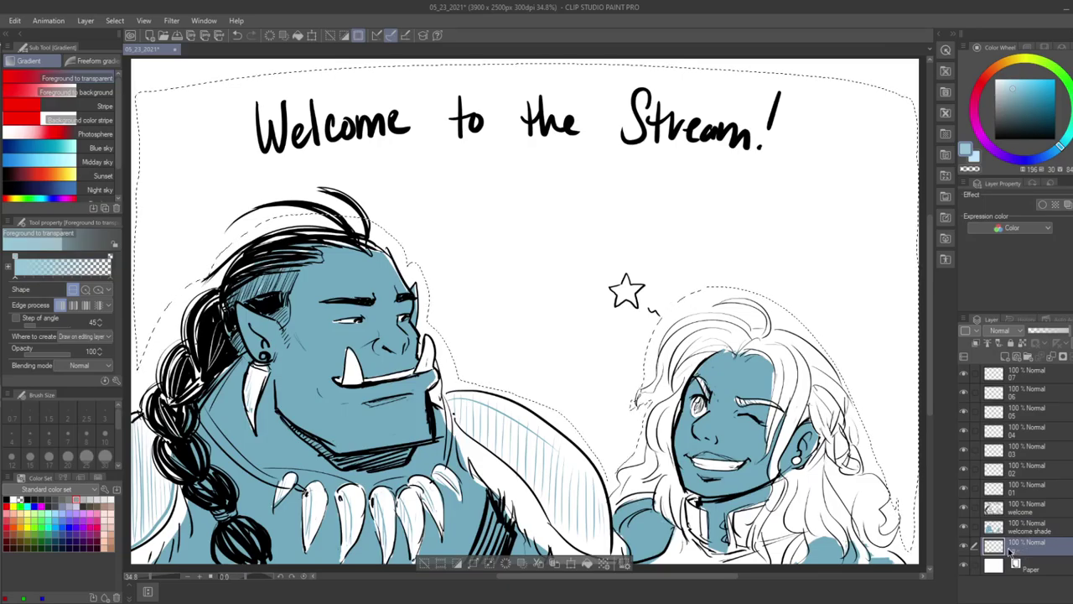
key("ctrl+d")
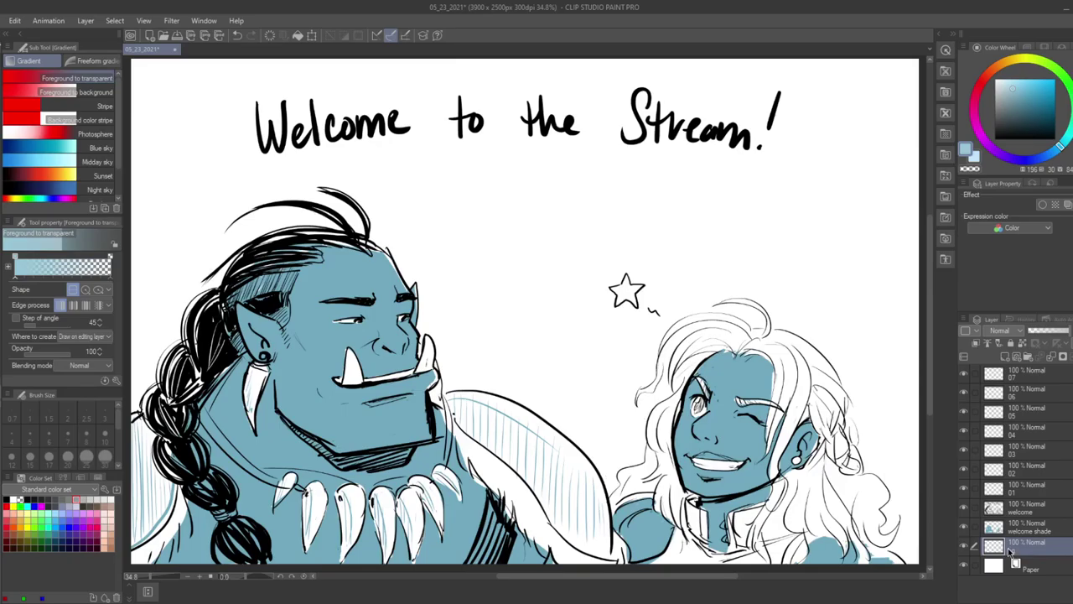
- Draw a pale blue Foreground to transparent gradient on the bg layer, fading from the bottom of the canvas upward
key("g")
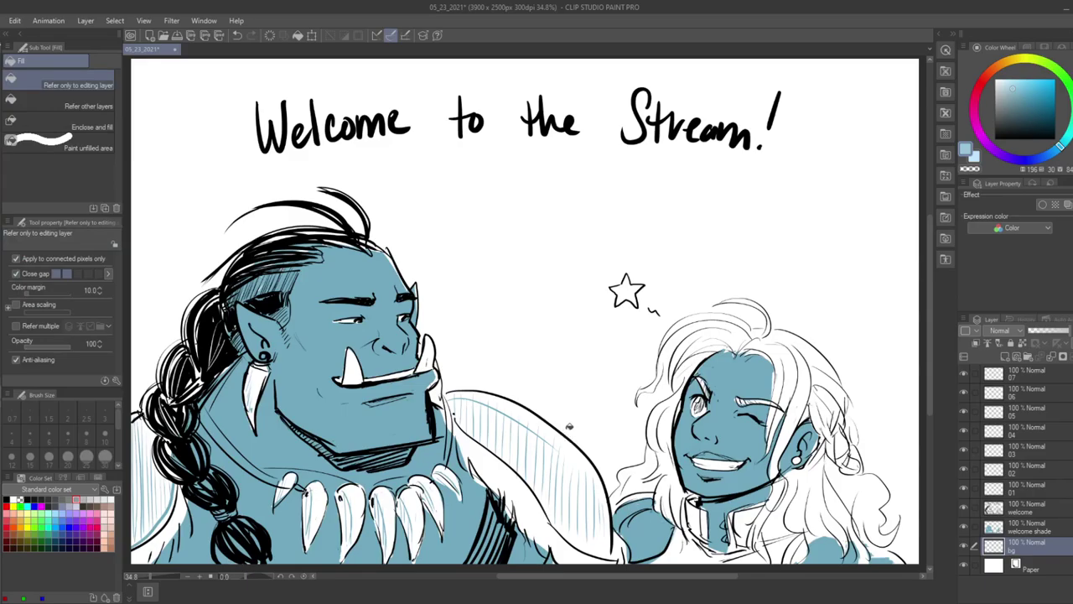
key("g")
left_click_drag(534, 540, 524, 122)
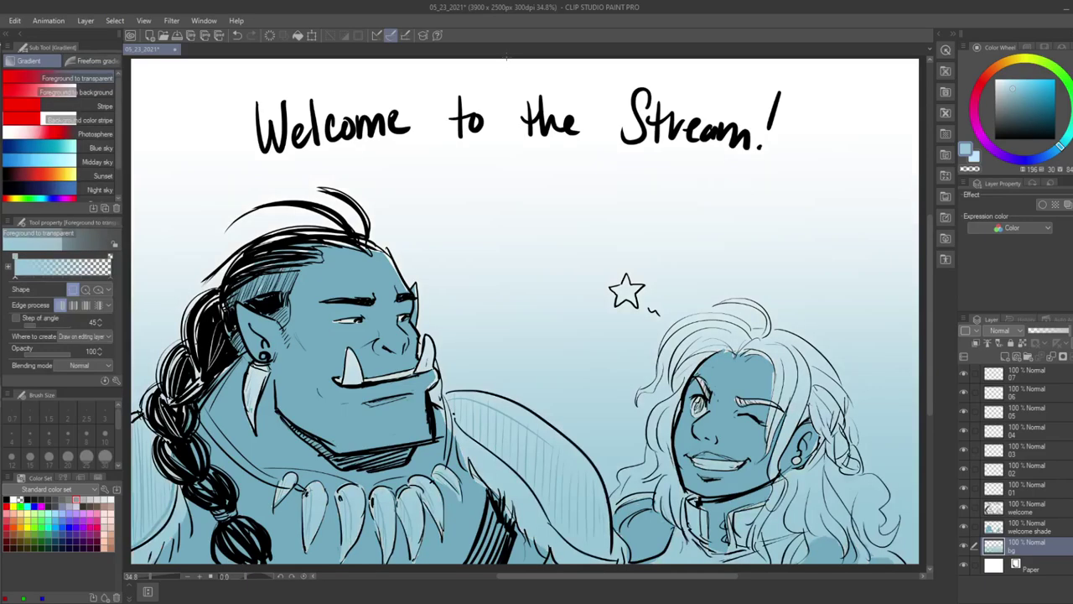
- Lasso both characters along their outlines and delete the bg layer's gradient inside them, leaving nothing selected
left_click(1063, 521)
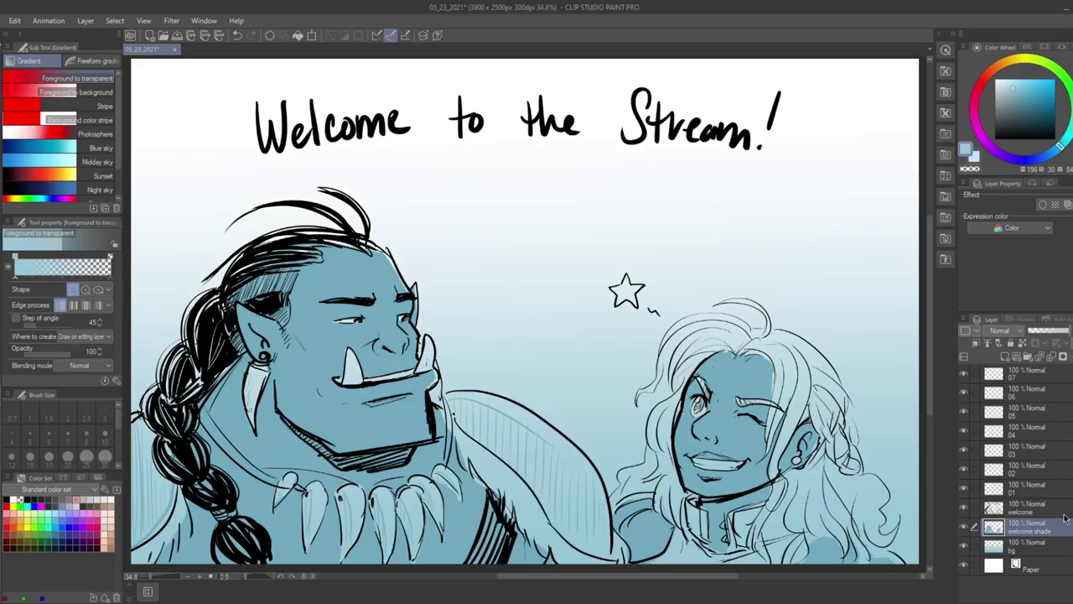
key("m")
left_click(1050, 545)
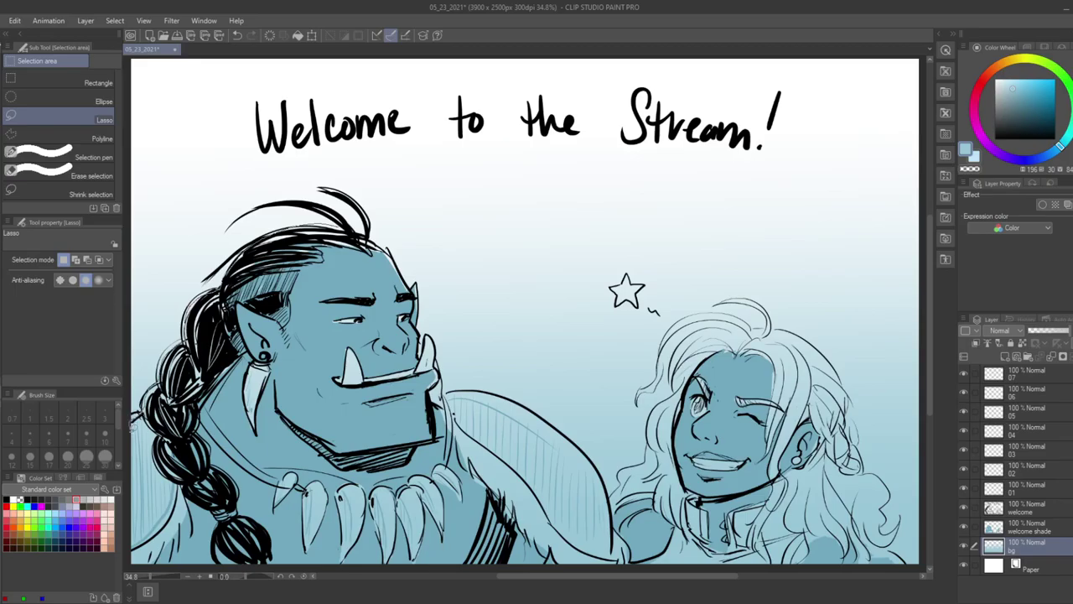
scroll(131, 536, "down", 2)
mouse_move(131, 534)
left_mouse_down()
mouse_move(562, 550)
mouse_move(810, 542)
mouse_move(899, 518)
mouse_move(830, 328)
mouse_move(778, 291)
mouse_move(726, 270)
mouse_move(763, 300)
mouse_move(734, 288)
mouse_move(662, 327)
mouse_move(637, 373)
mouse_move(675, 361)
mouse_move(624, 452)
mouse_move(438, 332)
mouse_move(419, 301)
mouse_move(418, 245)
mouse_move(368, 205)
mouse_move(223, 224)
left_mouse_up()
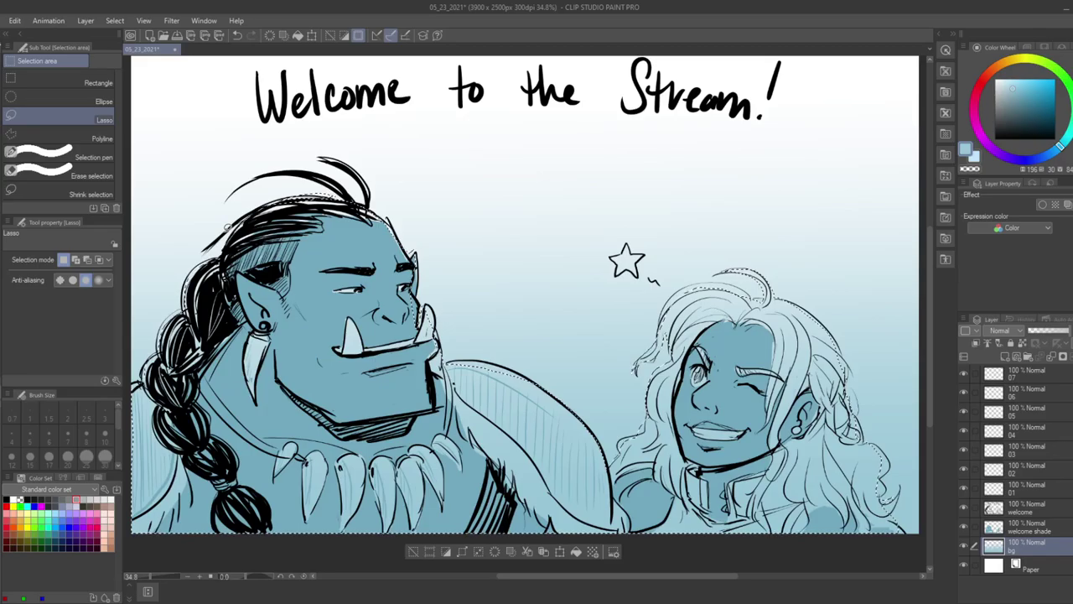
key("Delete")
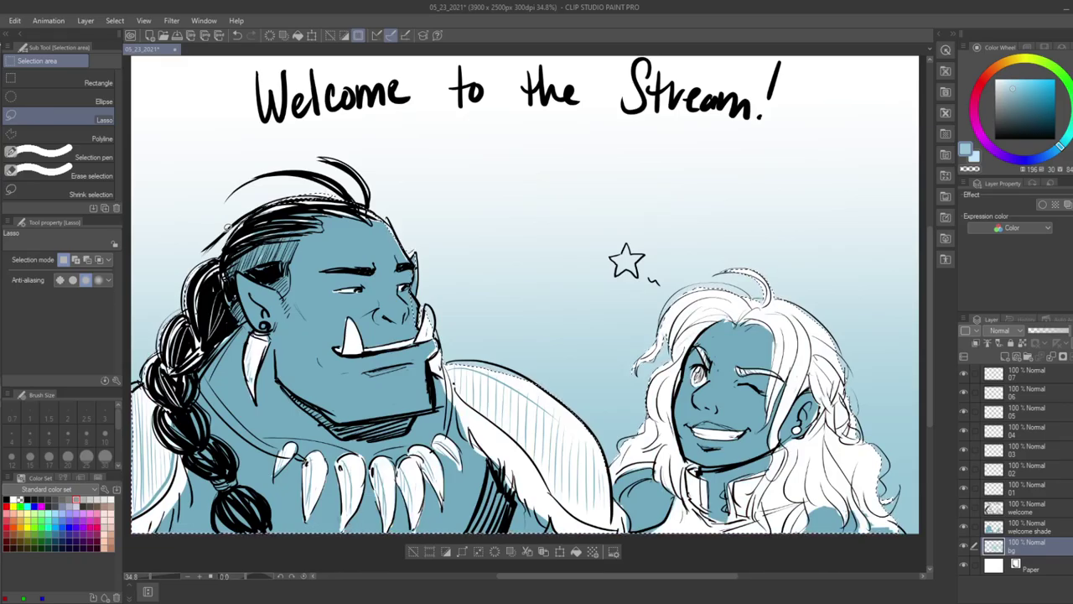
scroll(226, 226, "up", 1)
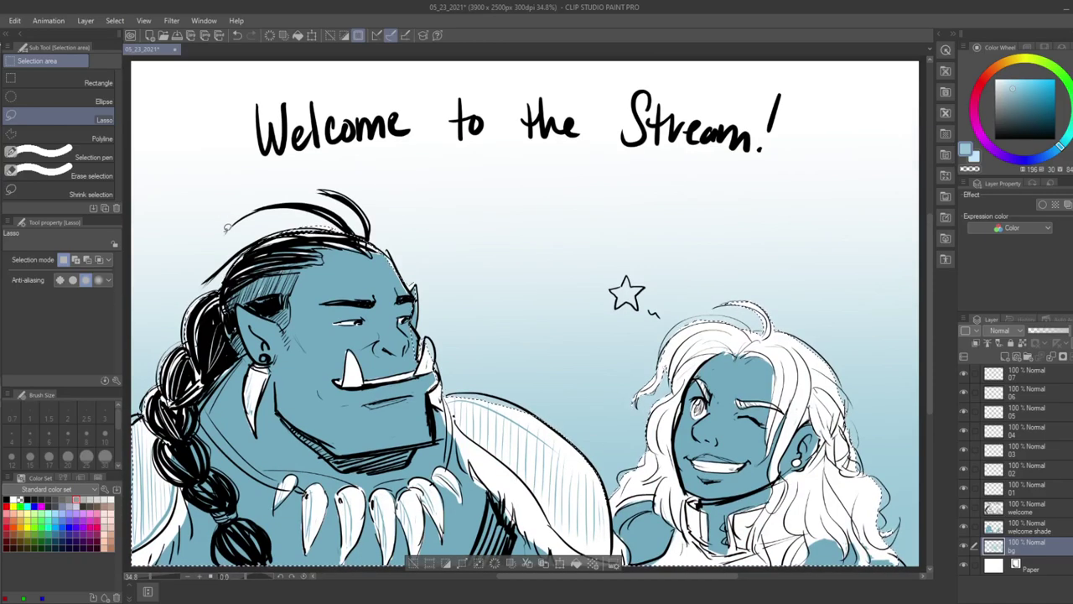
key("ctrl+d")
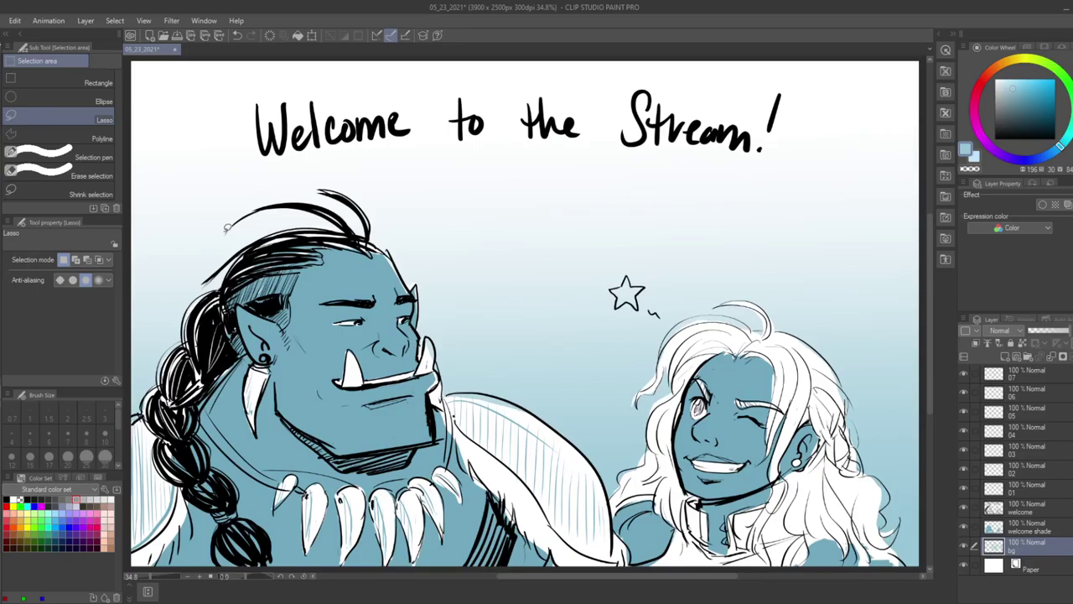
- Erase the leftover bg gradient along the winking woman's hair outline with the Hard eraser at size 40
key("e")
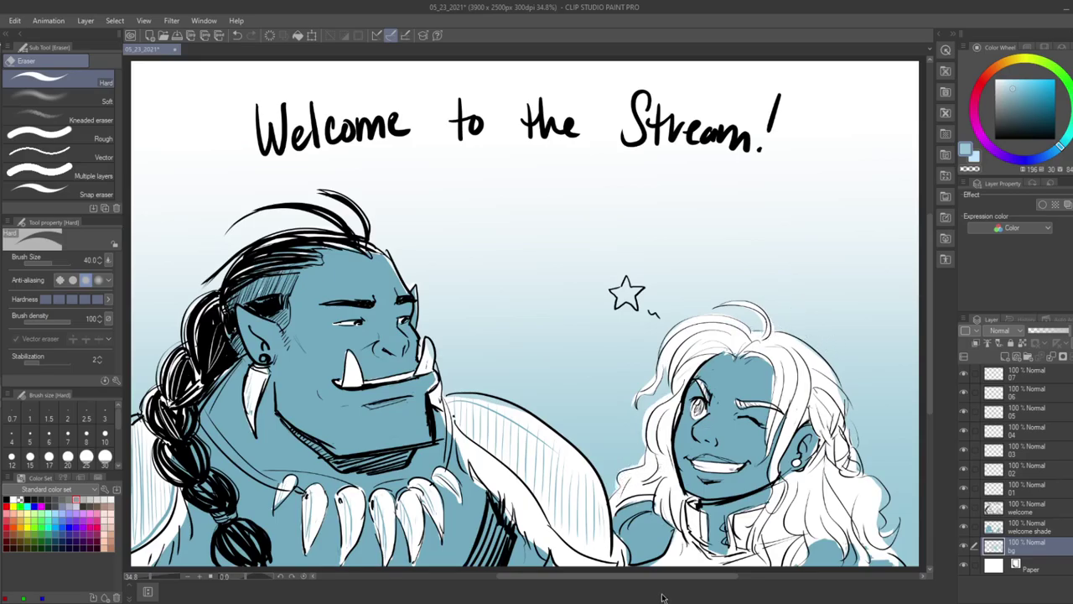
mouse_move(762, 330)
left_mouse_down()
mouse_move(756, 313)
mouse_move(712, 304)
left_mouse_up()
left_click_drag(786, 334, 835, 383)
key("ctrl+z")
left_click_drag(800, 343, 835, 381)
left_click_drag(847, 417, 851, 445)
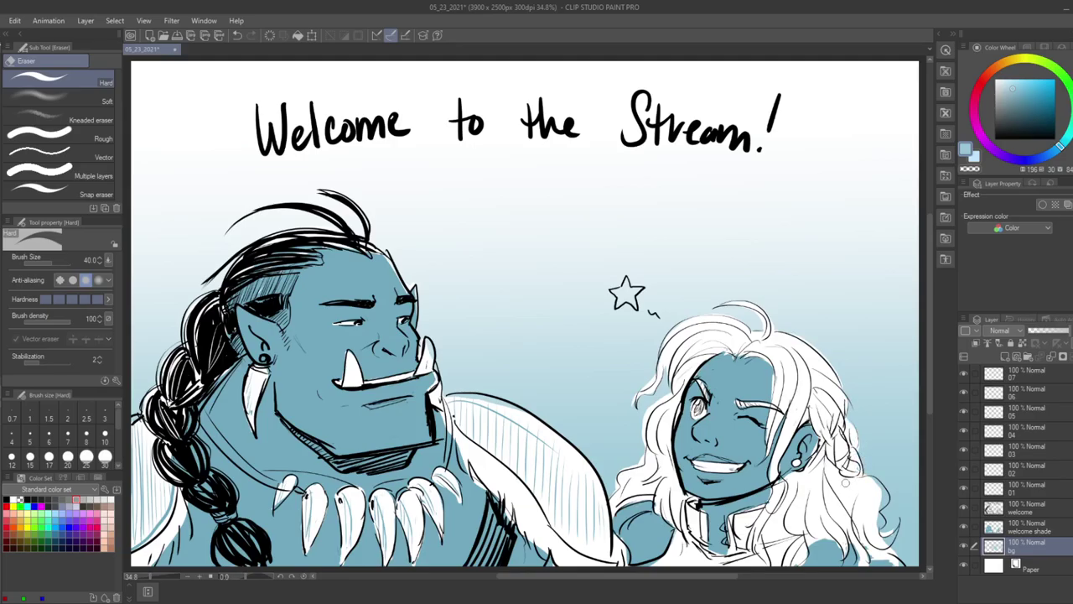
mouse_move(866, 477)
left_mouse_down()
mouse_move(887, 491)
mouse_move(878, 528)
mouse_move(895, 534)
left_mouse_up()
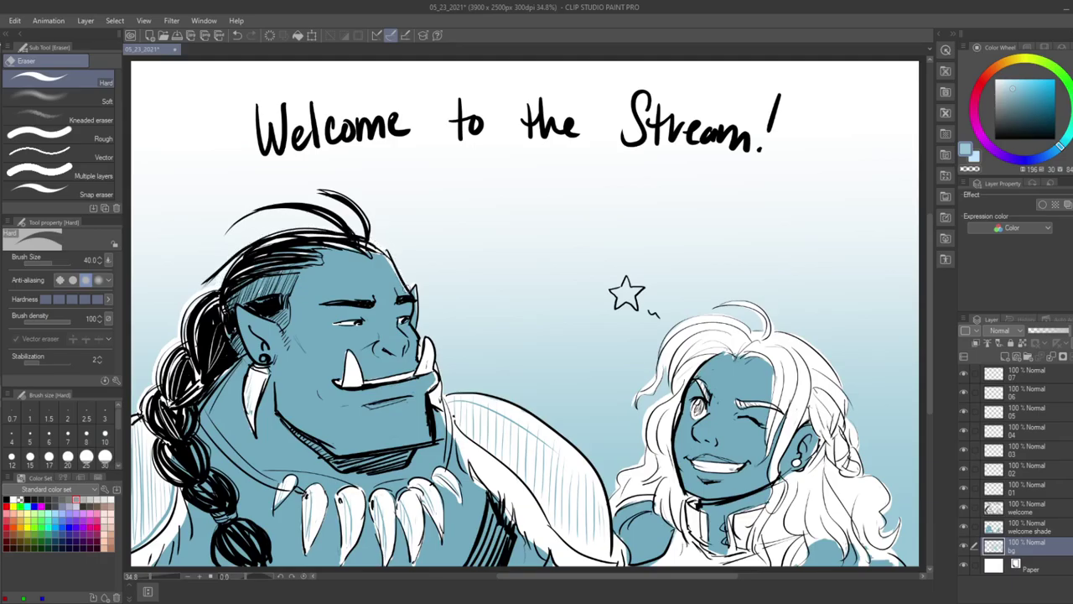
- Erase a white border beside the orc's face and, at eraser size 60, along his fur shoulder, and save the file
left_click_drag(414, 280, 434, 370)
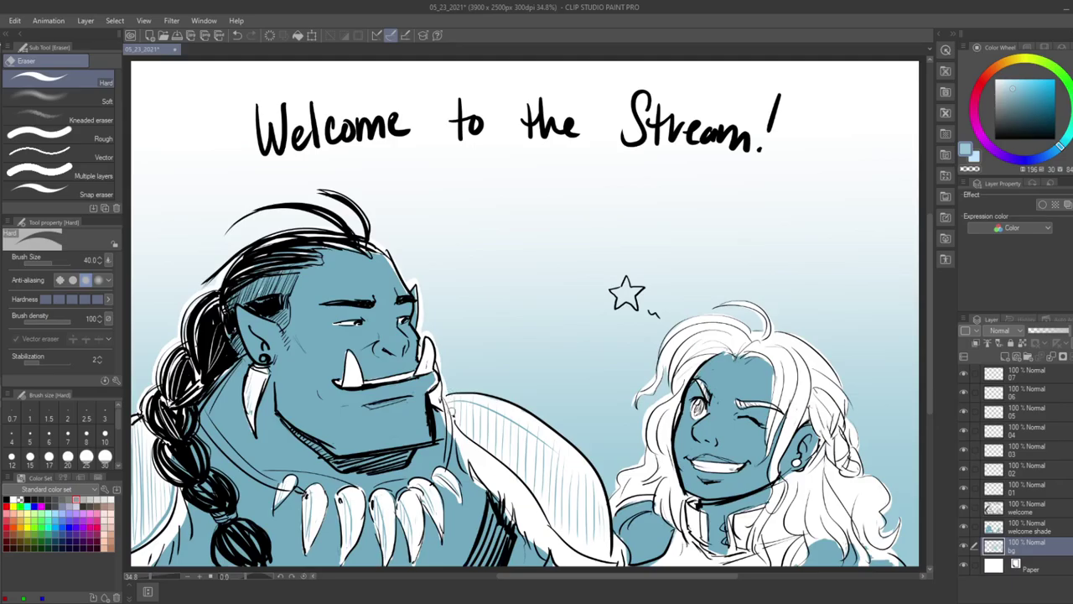
key("]")
mouse_move(460, 392)
left_mouse_down()
mouse_move(557, 426)
mouse_move(605, 497)
left_mouse_up()
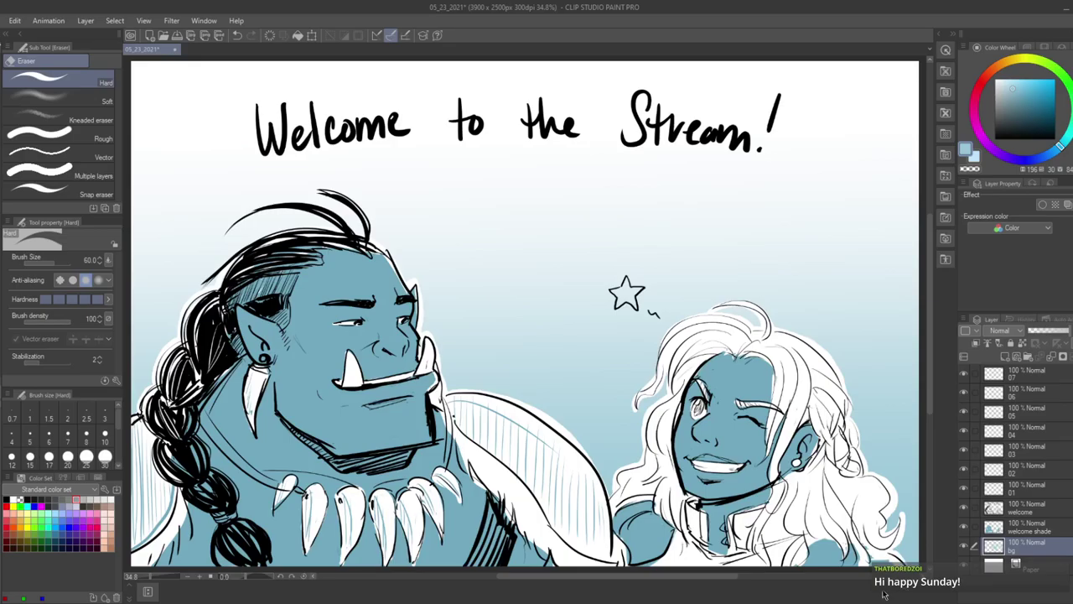
key("ctrl+s")
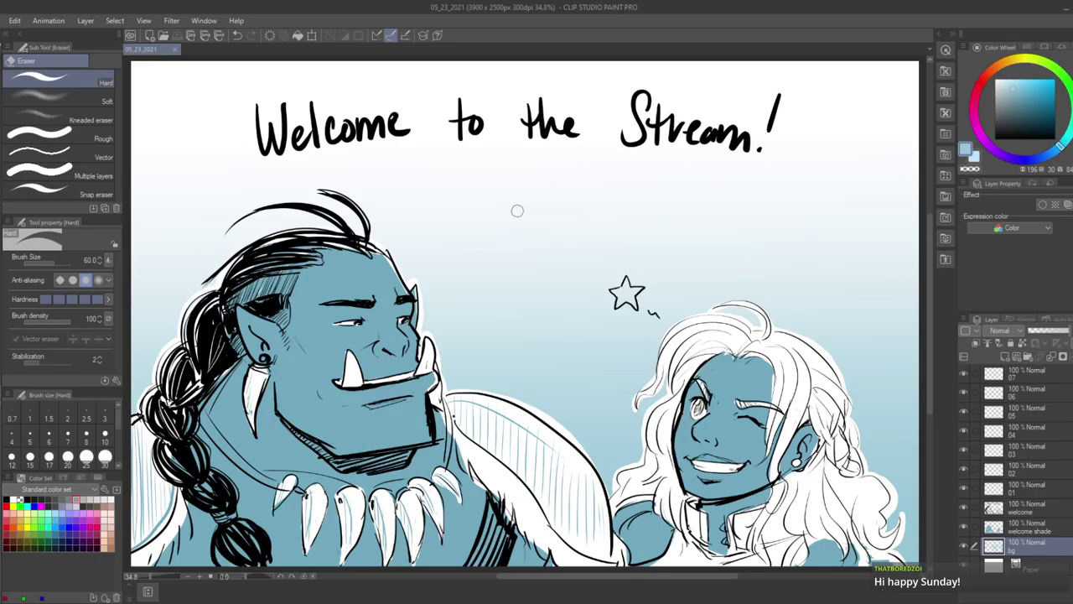
- Lasso a jagged burst shape around the "Welcome to the Stream!" lettering and fill it with white on the bg layer
key("m")
mouse_move(524, 152)
left_mouse_down()
mouse_move(417, 156)
mouse_move(214, 128)
mouse_move(702, 54)
mouse_move(809, 189)
mouse_move(408, 186)
left_mouse_up()
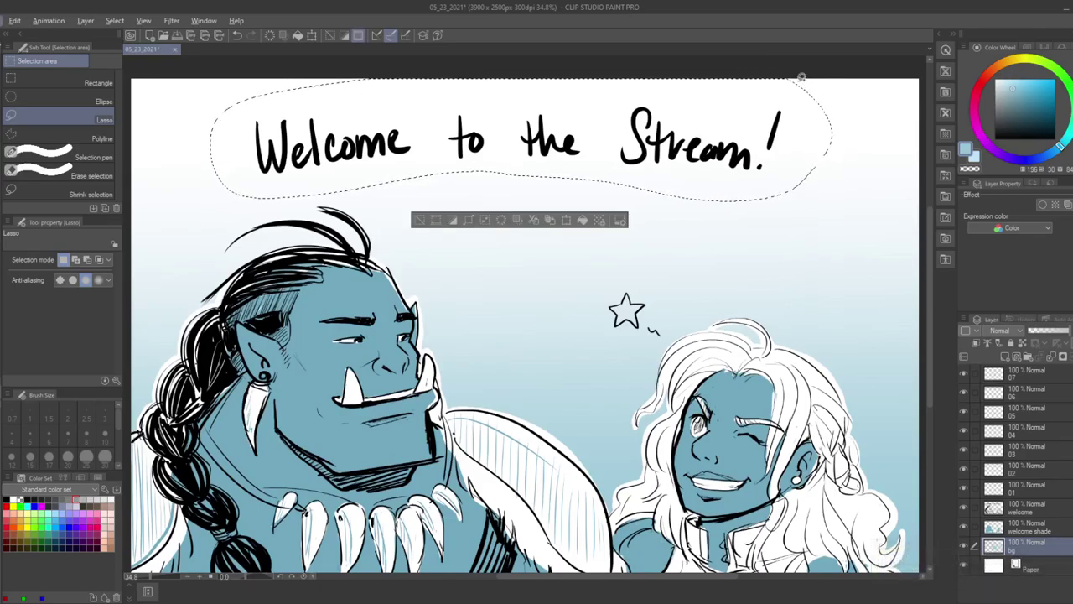
mouse_move(862, 109)
left_mouse_down()
mouse_move(843, 129)
mouse_move(845, 165)
left_mouse_up()
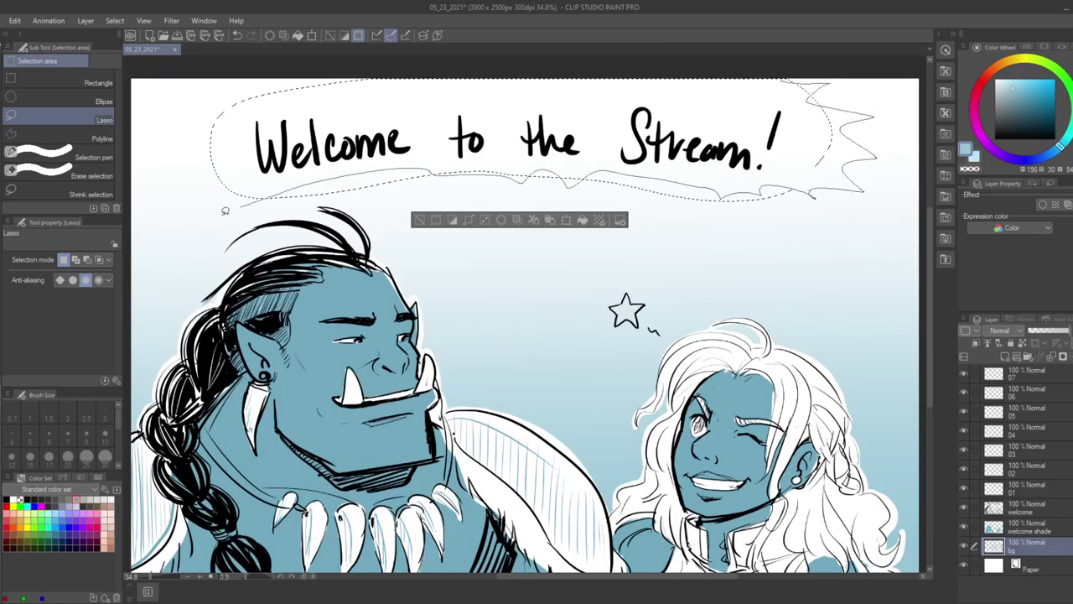
left_click_drag(265, 102, 414, 81)
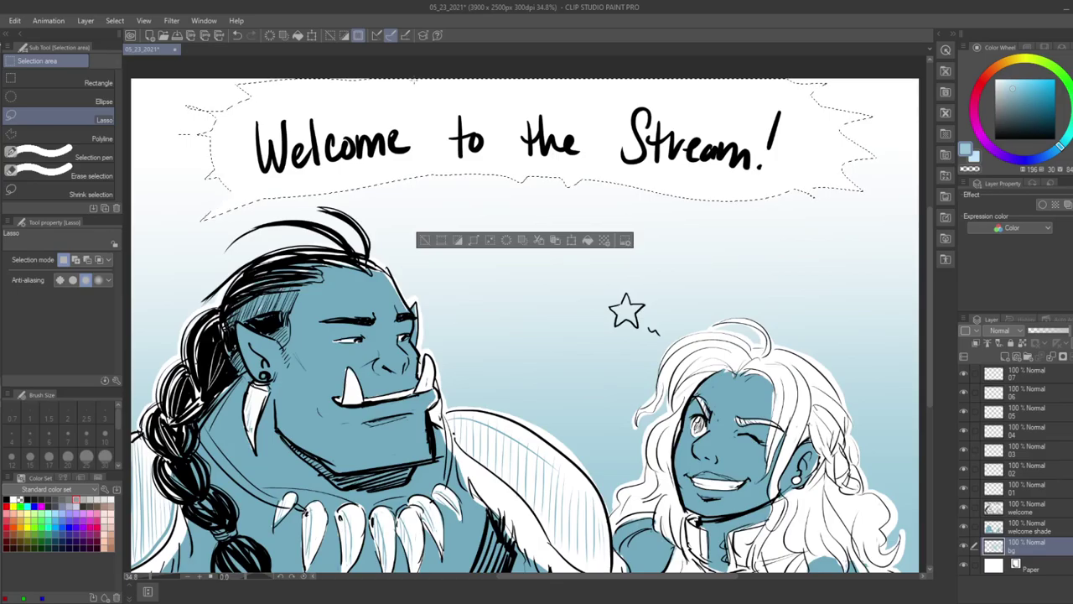
key("g")
left_click(108, 500)
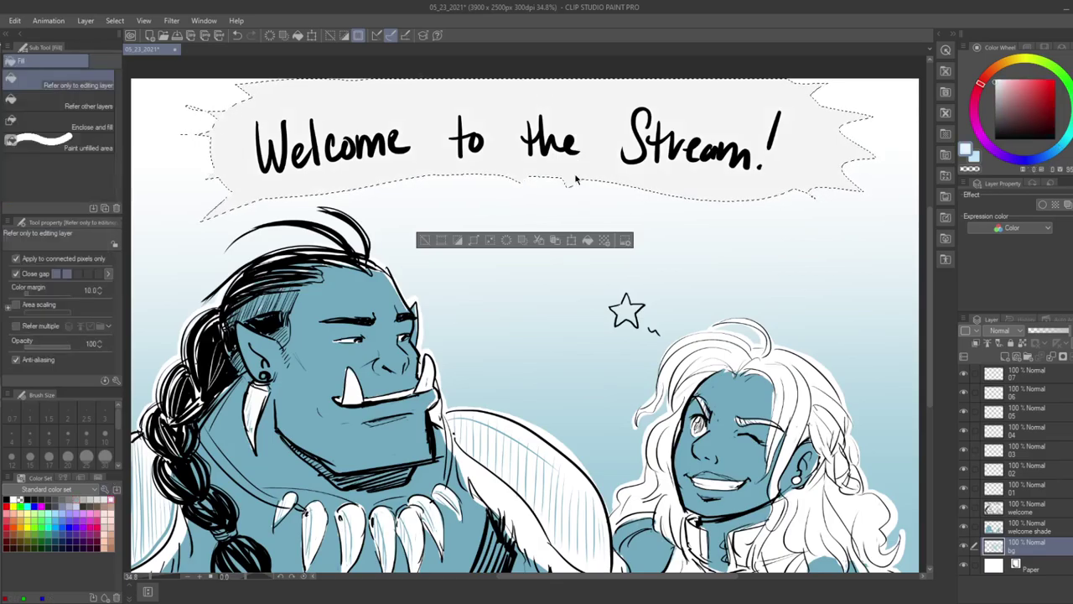
left_click(995, 81)
left_click(559, 109)
key("ctrl+d")
scroll(559, 109, "down", 1)
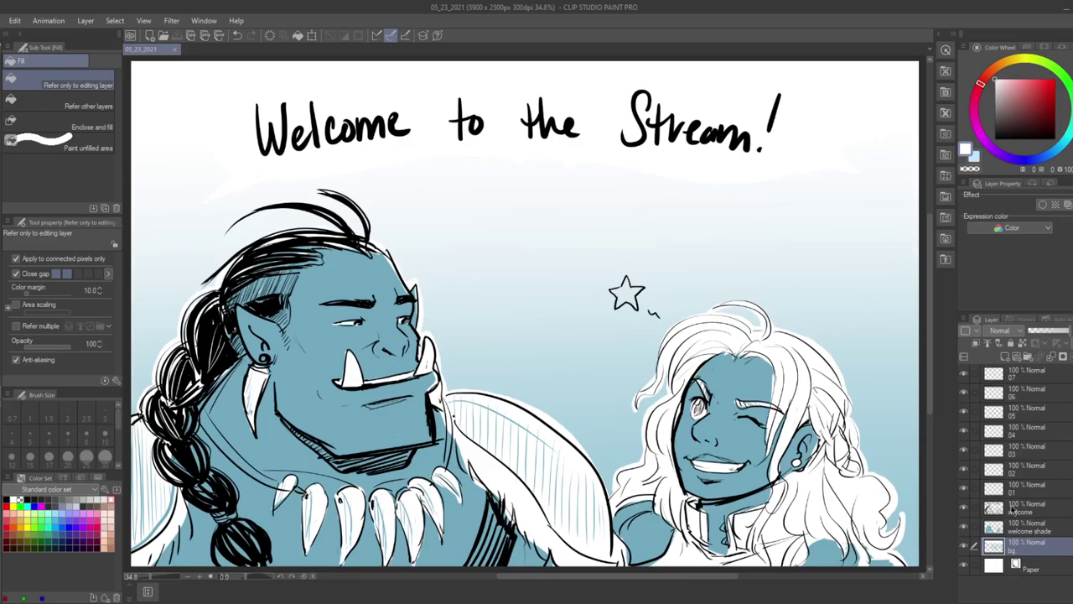
- Make layer 01 active with welcome, welcome shade and bg hidden, and ready the Lando Calbrusshian pen in black
left_click(1032, 488)
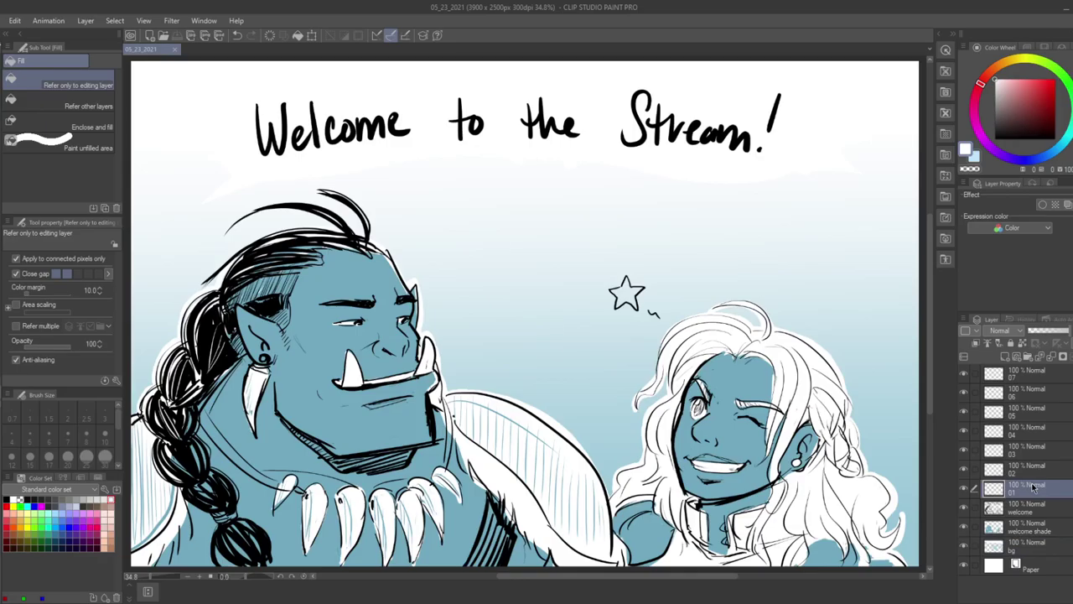
left_click_drag(965, 508, 969, 536)
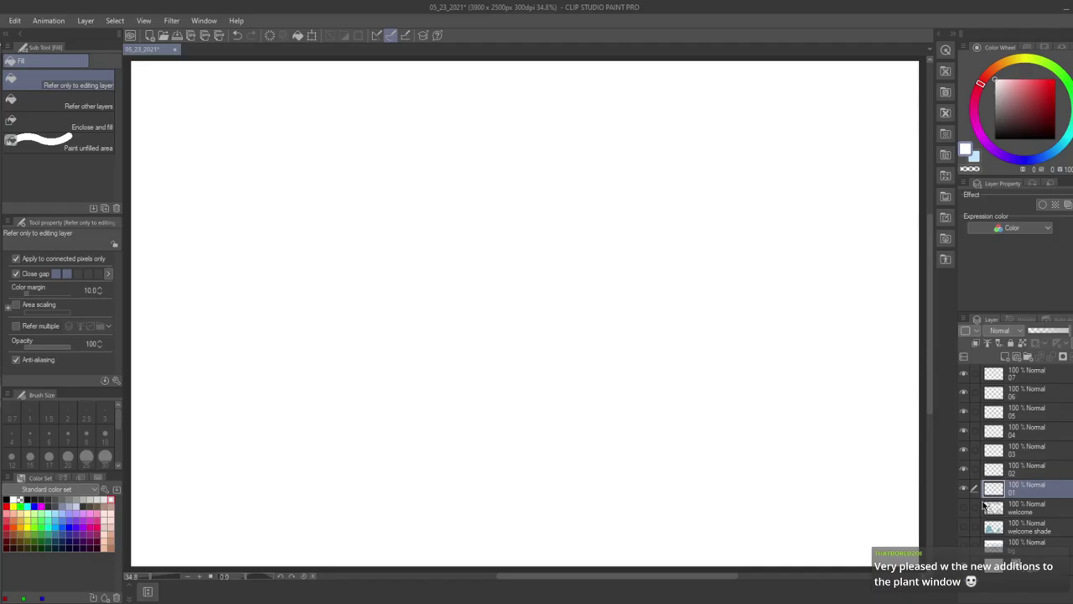
left_click(10, 496)
key("p")
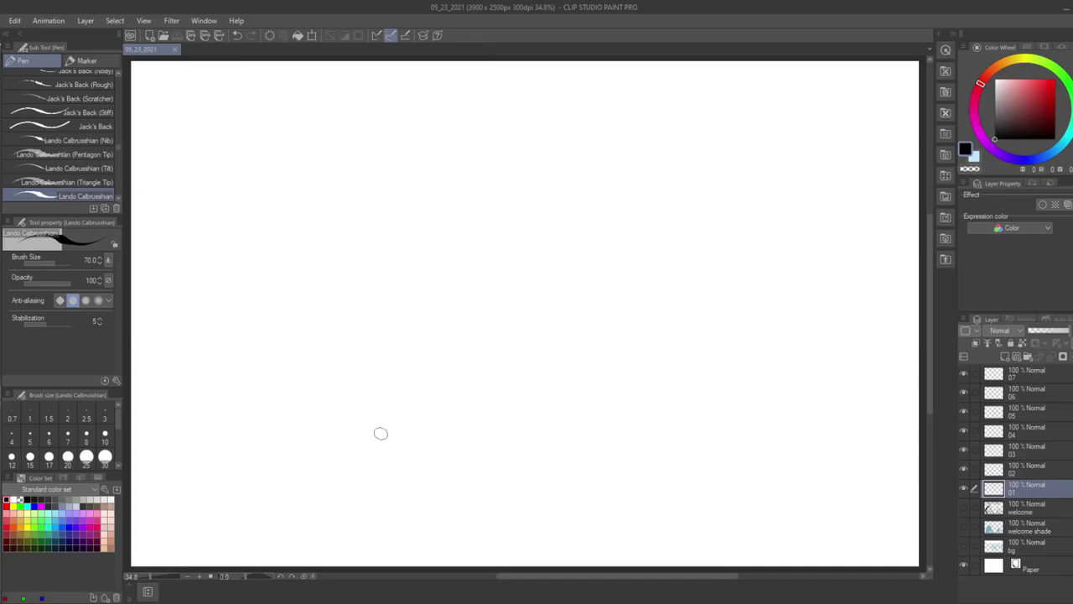
mouse_move(272, 200)
left_mouse_down()
mouse_move(367, 213)
mouse_move(267, 206)
left_mouse_up()
key("ctrl+z")
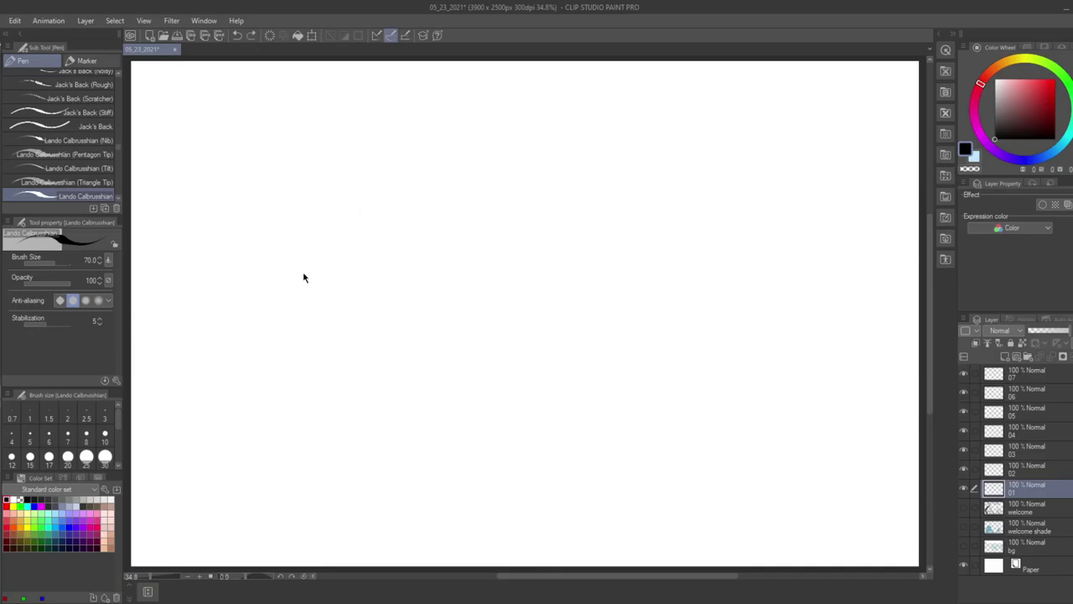
key("ctrl+z")
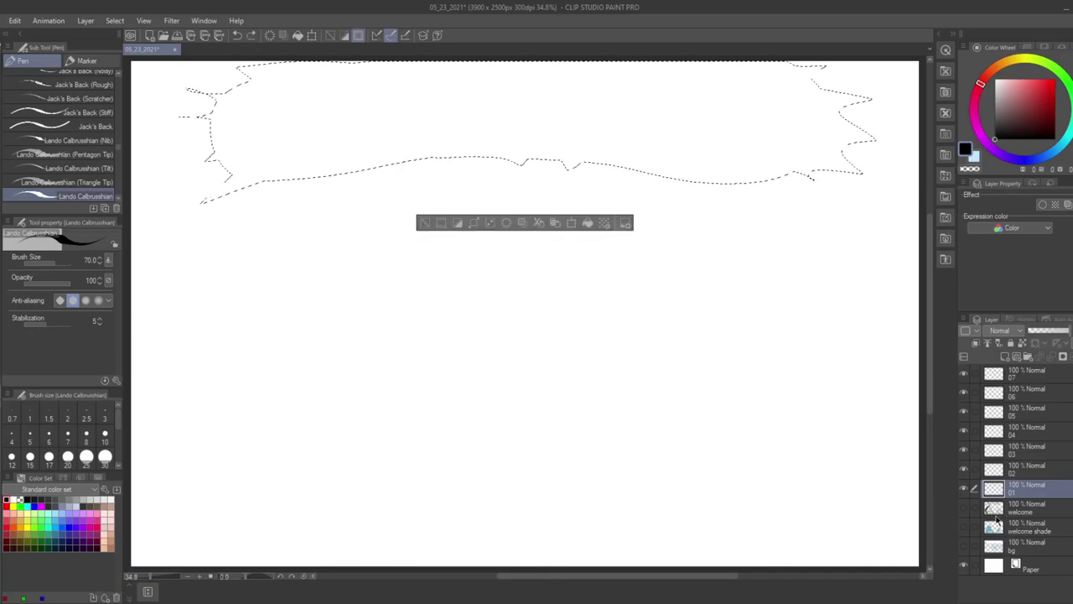
key("ctrl+z")
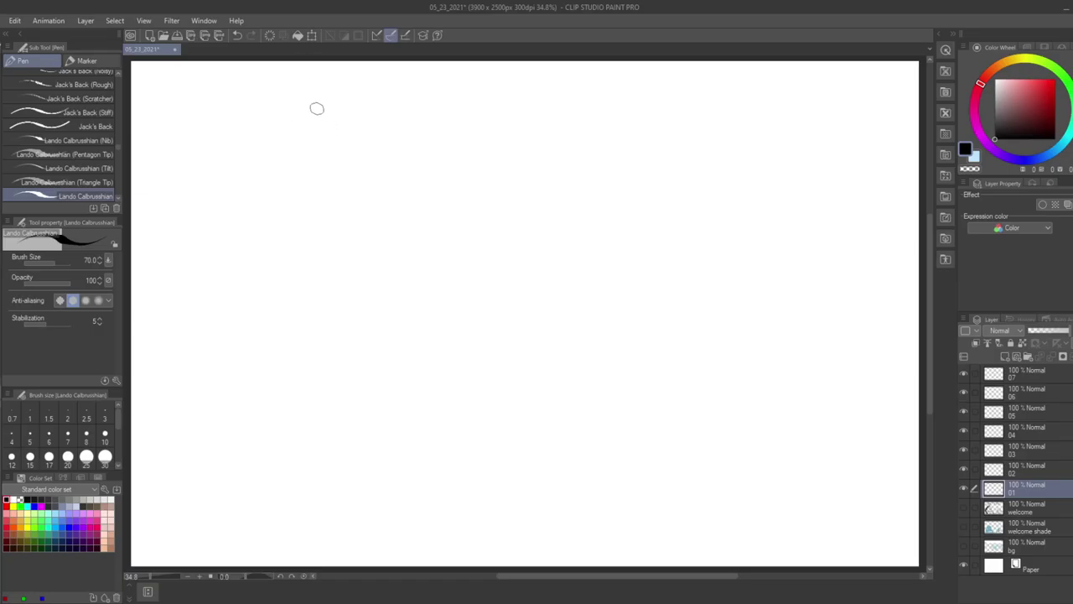
- Sketch a blocky head with a thick neck and broad sloping shoulders in the upper left of the canvas
mouse_move(304, 141)
left_mouse_down()
mouse_move(348, 102)
mouse_move(316, 154)
mouse_move(358, 162)
left_mouse_up()
mouse_move(355, 105)
left_mouse_down()
mouse_move(360, 159)
mouse_move(300, 166)
left_mouse_up()
left_click_drag(362, 149, 366, 176)
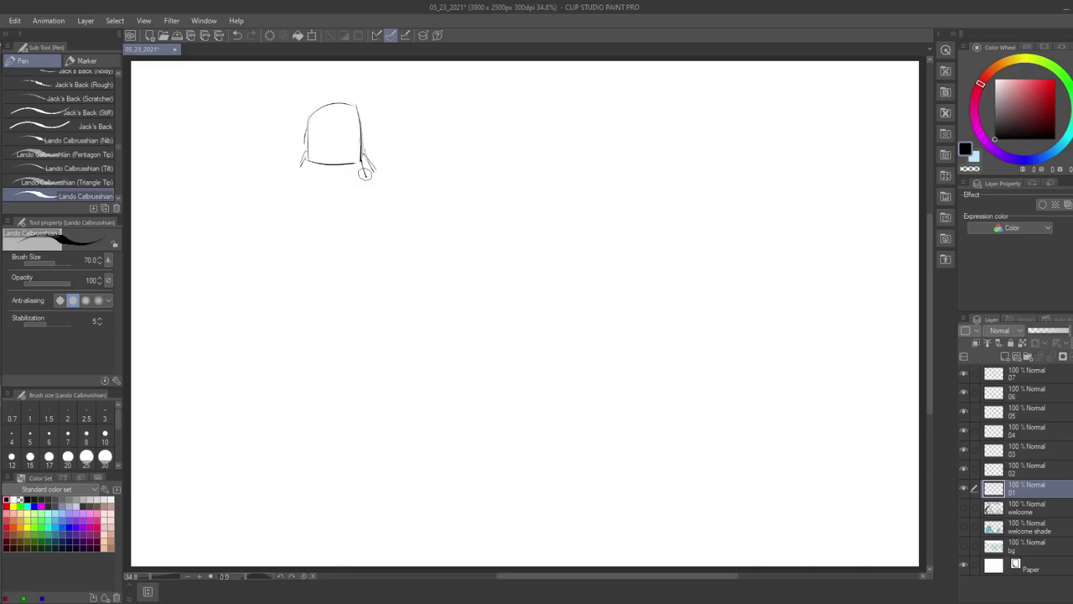
left_click_drag(299, 165, 240, 197)
mouse_move(368, 166)
left_mouse_down()
mouse_move(405, 181)
mouse_move(360, 170)
mouse_move(426, 200)
left_mouse_up()
- Sketch the hulking figure's tapering torso and waistline, and undo the first outline of the leg on the canvas's right side
mouse_move(234, 203)
left_mouse_down()
mouse_move(249, 273)
mouse_move(272, 301)
left_mouse_up()
left_click_drag(425, 203, 396, 312)
left_click_drag(241, 252, 302, 345)
left_click_drag(423, 210, 399, 369)
mouse_move(286, 323)
left_mouse_down()
mouse_move(295, 380)
mouse_move(357, 375)
mouse_move(407, 335)
mouse_move(398, 517)
left_mouse_up()
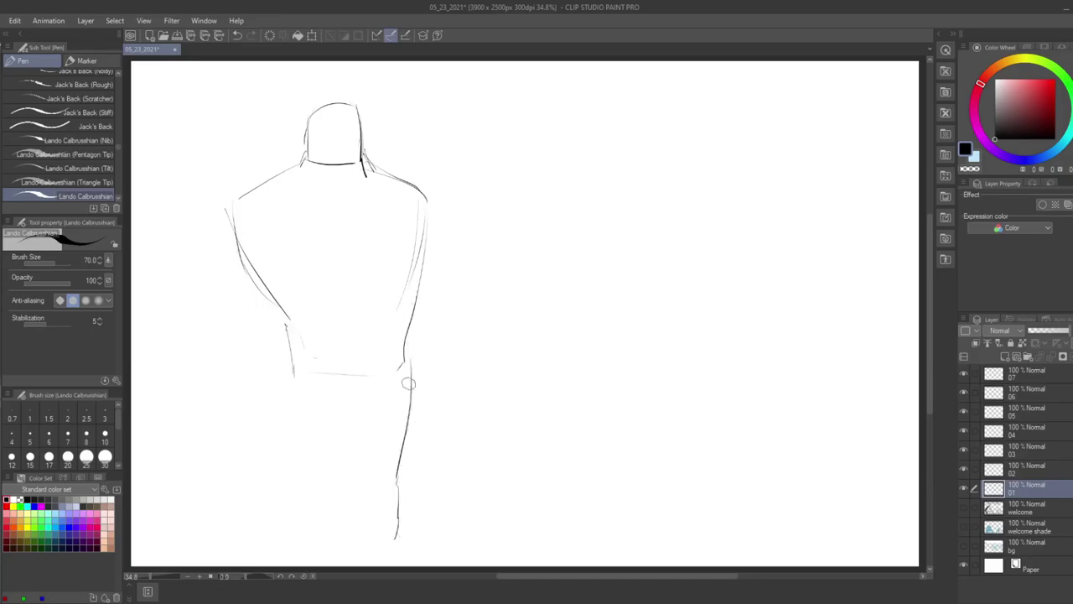
key("ctrl+z")
key("ctrl+z")
- Sketch the hulking figure's hips, both thighs, the crotch lines and the lower leg nearest the canvas's left edge
left_click_drag(410, 344, 401, 465)
left_click_drag(285, 352, 260, 453)
left_click_drag(410, 359, 411, 485)
mouse_move(342, 398)
left_mouse_down()
mouse_move(355, 461)
mouse_move(354, 447)
left_mouse_up()
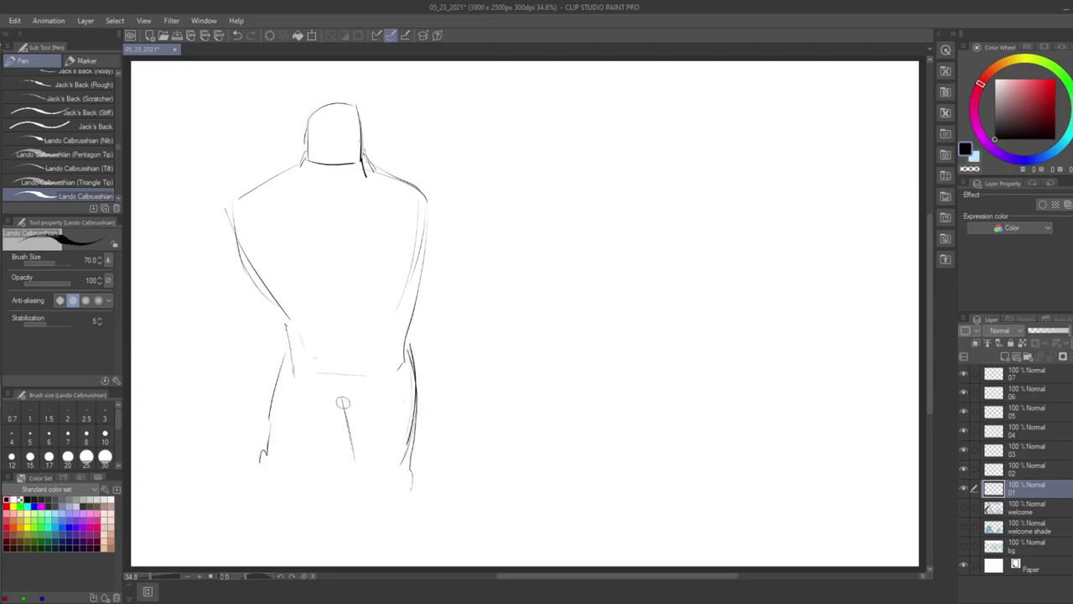
left_click_drag(347, 404, 362, 398)
left_click_drag(341, 417, 324, 454)
left_click_drag(290, 344, 263, 456)
left_click_drag(274, 418, 245, 551)
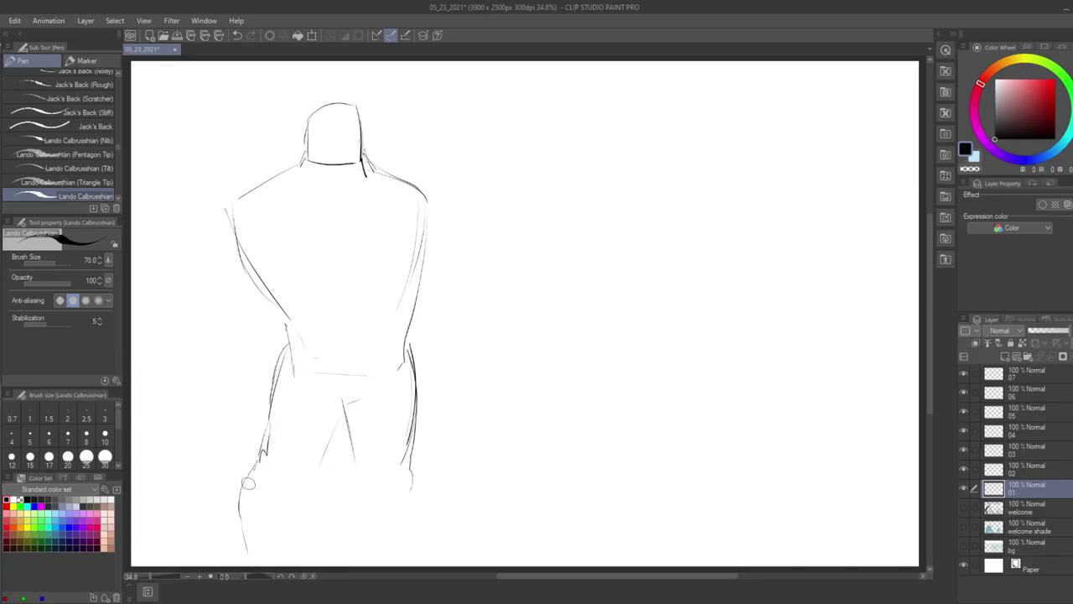
left_click_drag(315, 489, 292, 550)
- Scale the hulking figure down slightly so there is room for its feet, keeping the Lando Calbrusshian pen ready
key("ctrl+t")
mouse_move(427, 555)
left_mouse_down()
mouse_move(419, 509)
mouse_move(411, 519)
left_mouse_up()
key("Return")
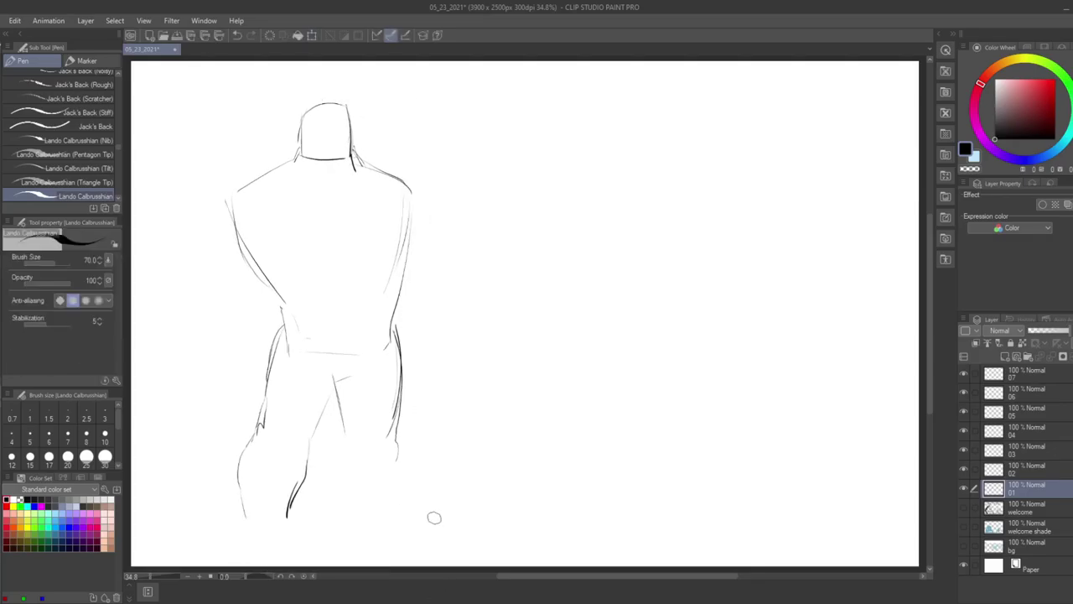
key("p")
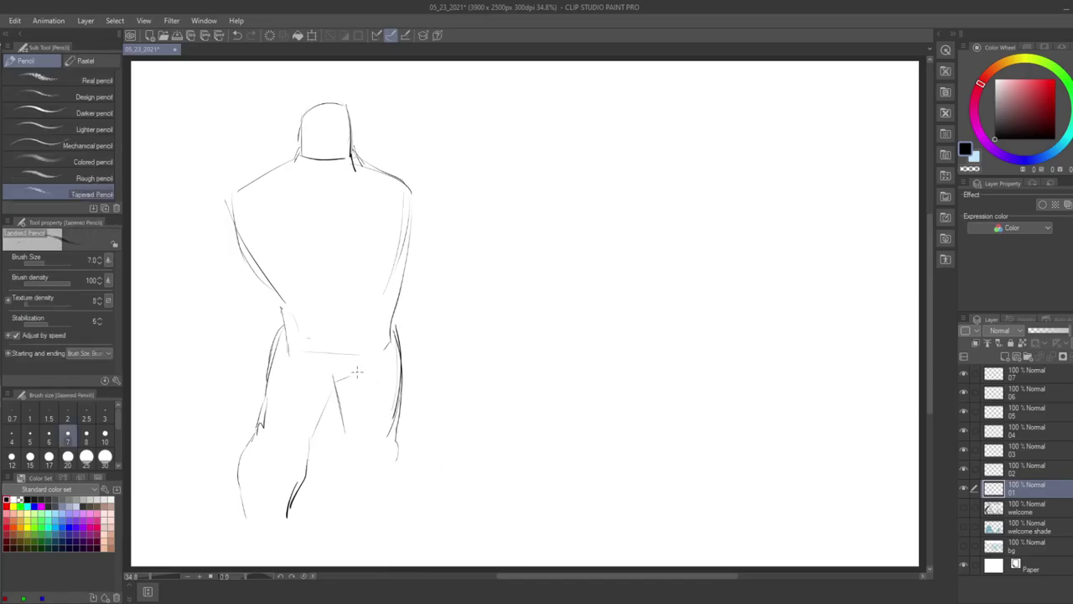
key("p")
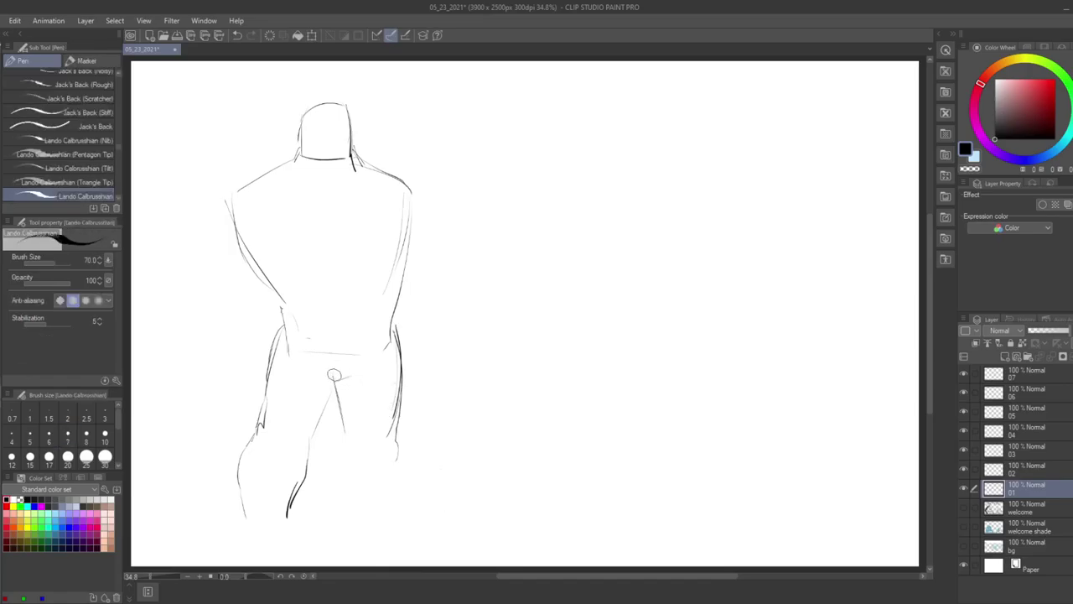
- Sketch the hulking figure's missing lower leg and give both legs flat, wedge-shaped feet
left_click_drag(343, 459, 358, 524)
mouse_move(390, 463)
left_mouse_down()
mouse_move(388, 512)
mouse_move(393, 502)
mouse_move(357, 543)
mouse_move(432, 544)
left_mouse_up()
left_click_drag(344, 531, 429, 534)
mouse_move(401, 523)
left_mouse_down()
mouse_move(433, 545)
mouse_move(424, 537)
left_mouse_up()
mouse_move(248, 524)
left_mouse_down()
mouse_move(287, 527)
mouse_move(240, 544)
mouse_move(292, 549)
left_mouse_up()
left_click_drag(240, 541, 300, 540)
left_click_drag(288, 523, 305, 543)
- Sketch rounded shoulders and two thick, muscular arms ending above the hands on the hulking figure
left_click_drag(214, 219, 267, 183)
left_click_drag(206, 220, 196, 288)
mouse_move(404, 176)
left_mouse_down()
mouse_move(419, 180)
mouse_move(435, 224)
mouse_move(451, 352)
left_mouse_up()
mouse_move(199, 287)
left_mouse_down()
mouse_move(193, 311)
mouse_move(223, 367)
left_mouse_up()
left_click_drag(242, 294, 237, 363)
left_click_drag(254, 233, 235, 386)
left_click_drag(193, 295, 226, 369)
left_click_drag(405, 289, 394, 361)
left_click_drag(445, 335, 426, 384)
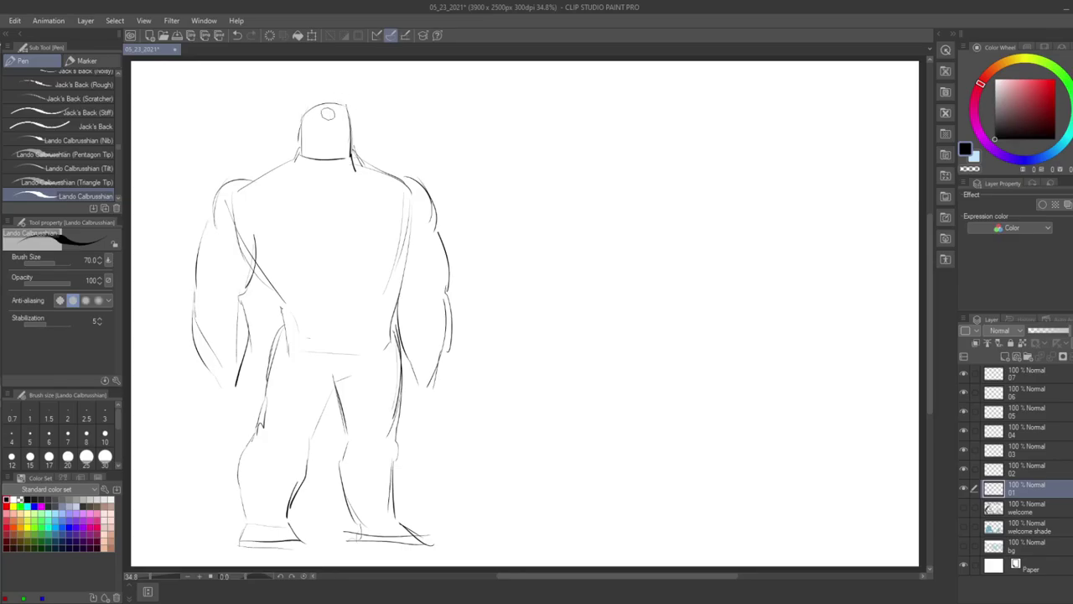
- Reinforce the hulking figure's jaw and neck, and mark the underside of the chest with a horizontal line
left_click_drag(302, 148, 355, 172)
left_click_drag(353, 109, 361, 167)
left_click_drag(357, 125, 357, 168)
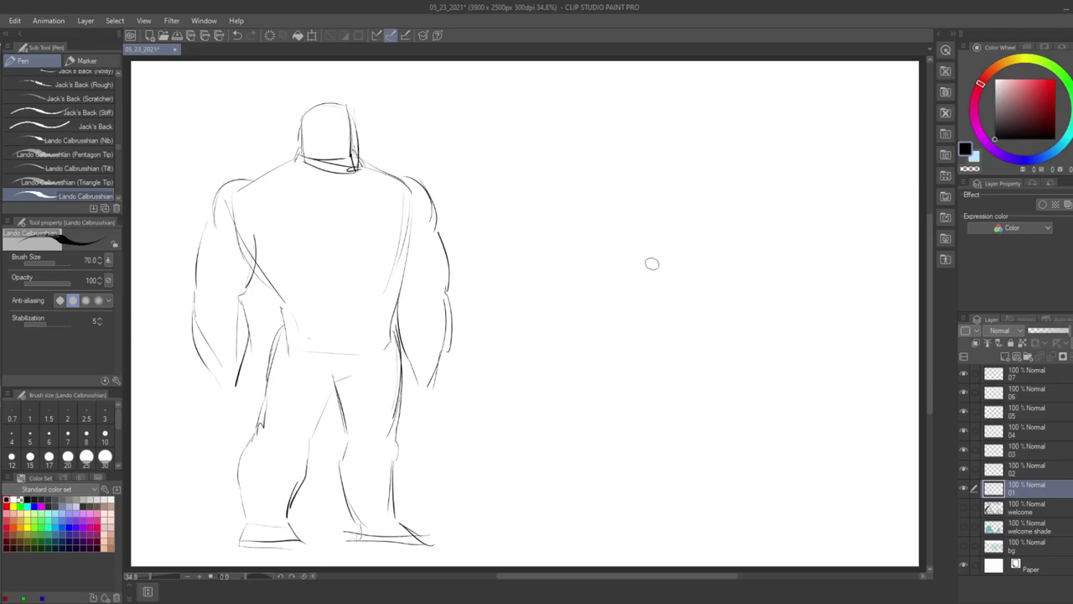
left_click_drag(415, 190, 411, 237)
left_click_drag(300, 243, 401, 239)
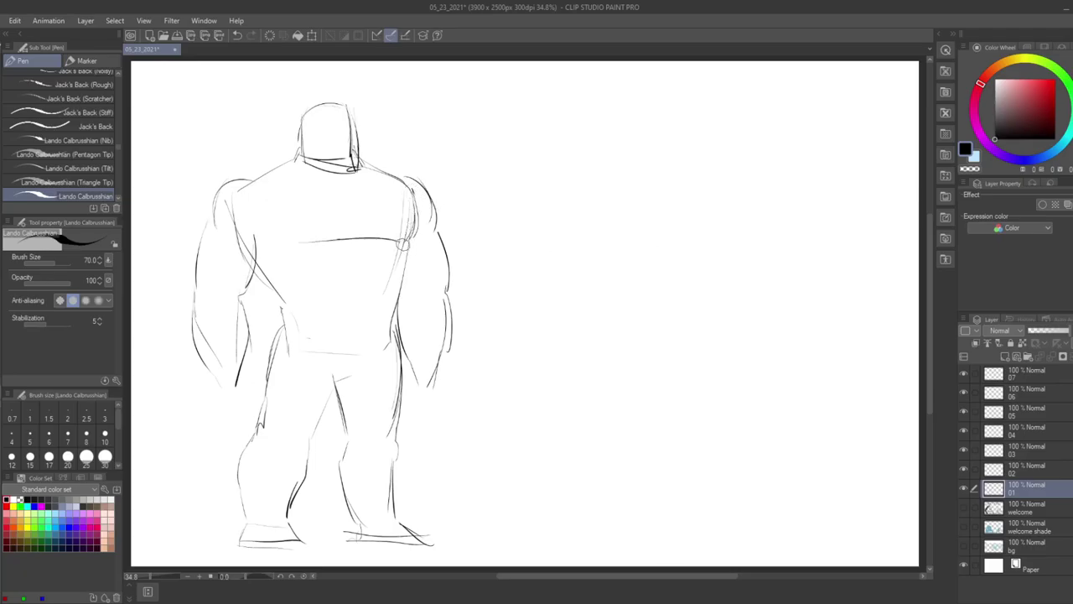
- Draw a long ground line from under the hulking figure's feet across the canvas, undoing strokes until one fits
left_click_drag(219, 545, 776, 538)
key("ctrl+z")
left_click_drag(221, 546, 834, 549)
key("ctrl+z")
left_click_drag(229, 548, 895, 543)
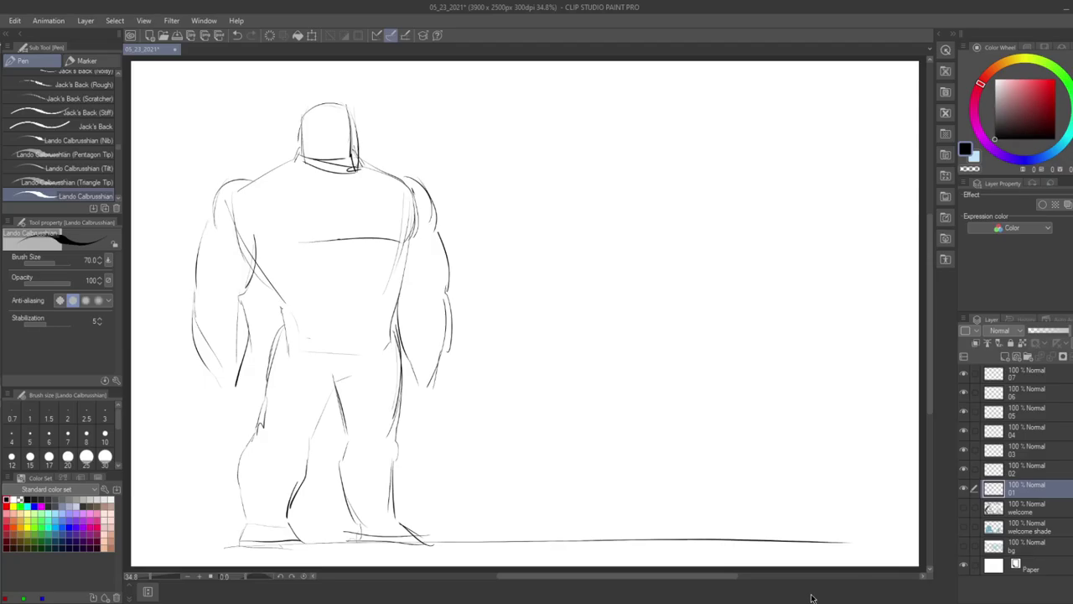
- Draw a light horizontal height guide to the right of the hulking figure at its upper-chest level, replacing the first attempt
left_click_drag(460, 233, 818, 230)
key("ctrl+z")
key("ctrl+z")
left_click_drag(465, 221, 787, 221)
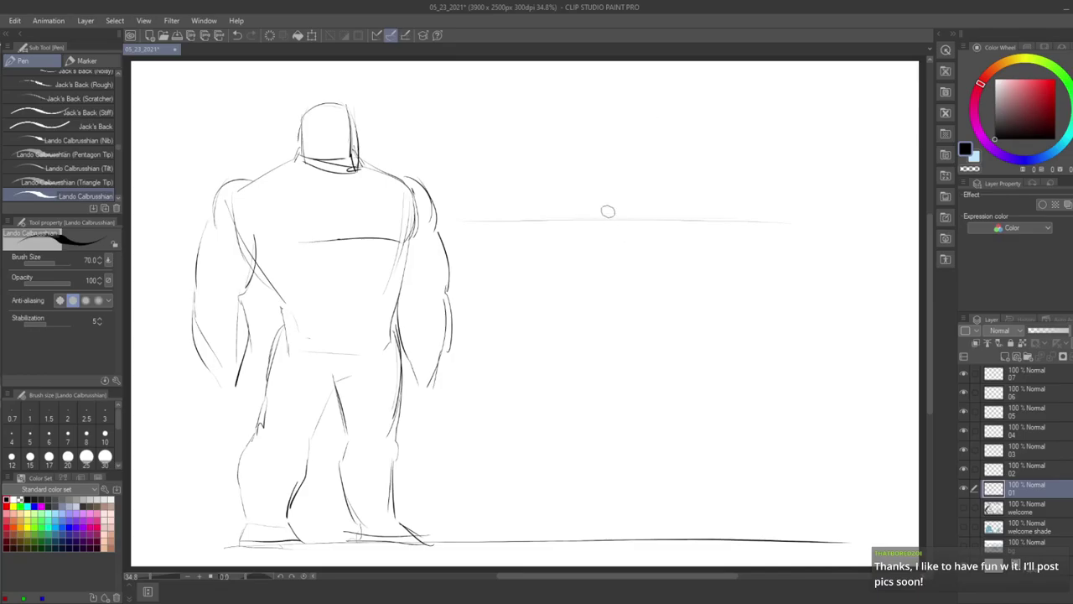
- Sketch a small oval head for a second figure across the height guide
left_click_drag(575, 209, 571, 242)
mouse_move(575, 208)
left_mouse_down()
mouse_move(587, 195)
mouse_move(610, 237)
mouse_move(576, 244)
mouse_move(581, 256)
left_mouse_up()
mouse_move(609, 201)
left_mouse_down()
mouse_move(604, 242)
mouse_move(574, 223)
mouse_move(587, 257)
left_mouse_up()
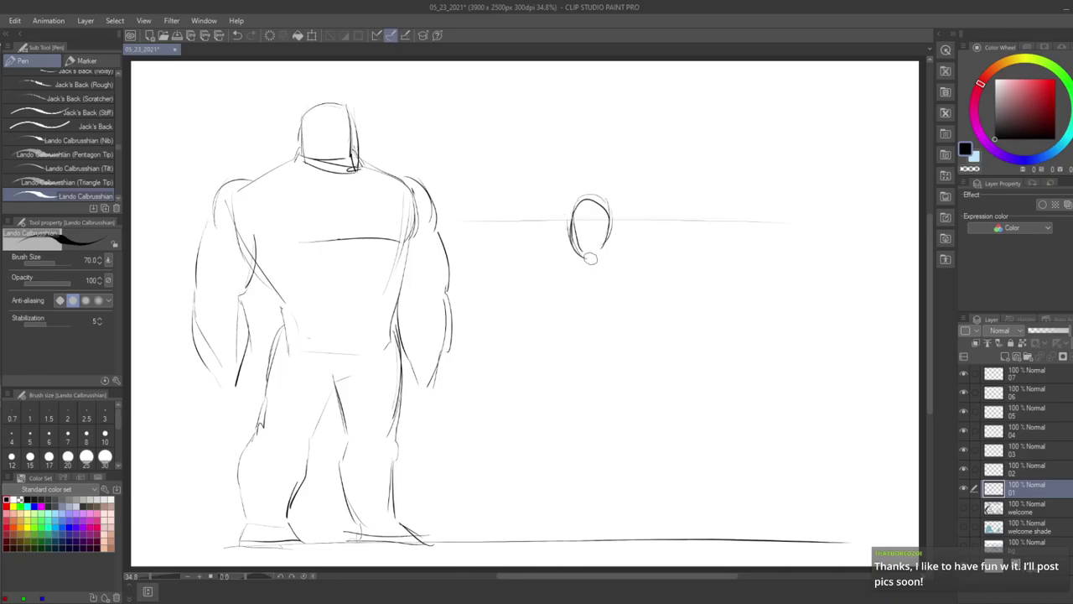
left_click_drag(609, 221, 602, 249)
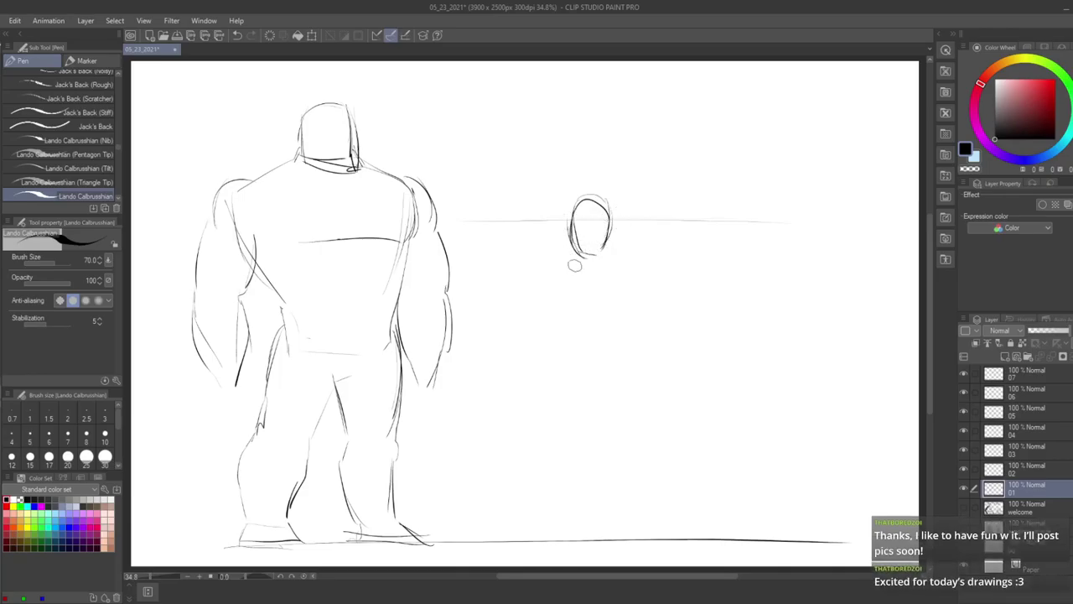
- Sketch the smaller figure's shoulders, hairline and narrow torso down to the waist and hip line
mouse_move(558, 262)
left_mouse_down()
mouse_move(631, 262)
mouse_move(531, 281)
left_mouse_up()
mouse_move(614, 260)
left_mouse_down()
mouse_move(637, 271)
mouse_move(640, 289)
left_mouse_up()
mouse_move(583, 209)
left_mouse_down()
mouse_move(573, 209)
mouse_move(601, 207)
left_mouse_up()
left_click_drag(550, 272, 556, 319)
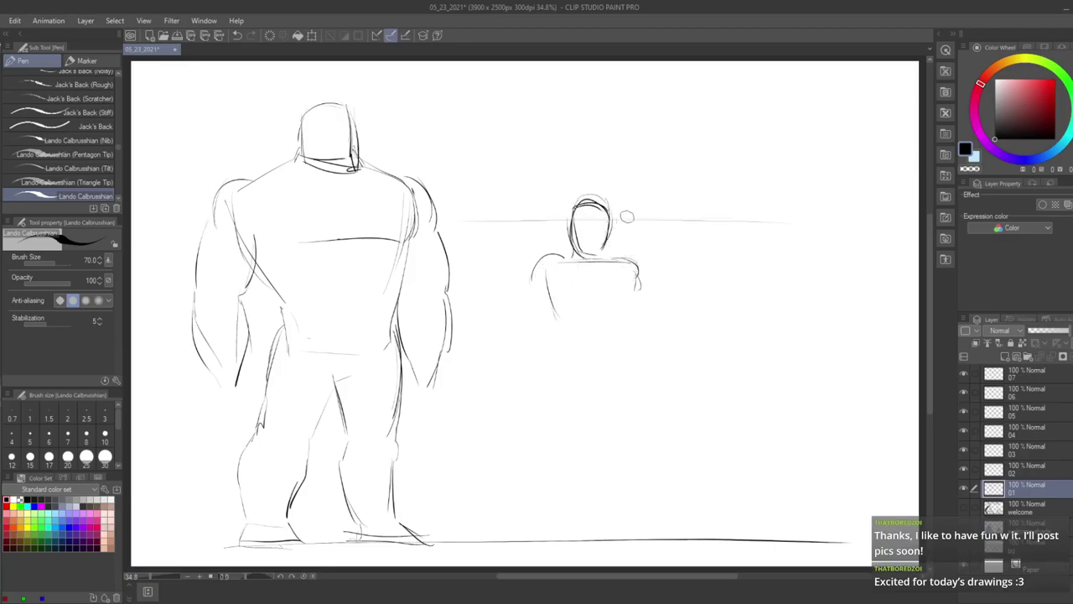
left_click_drag(619, 266, 612, 320)
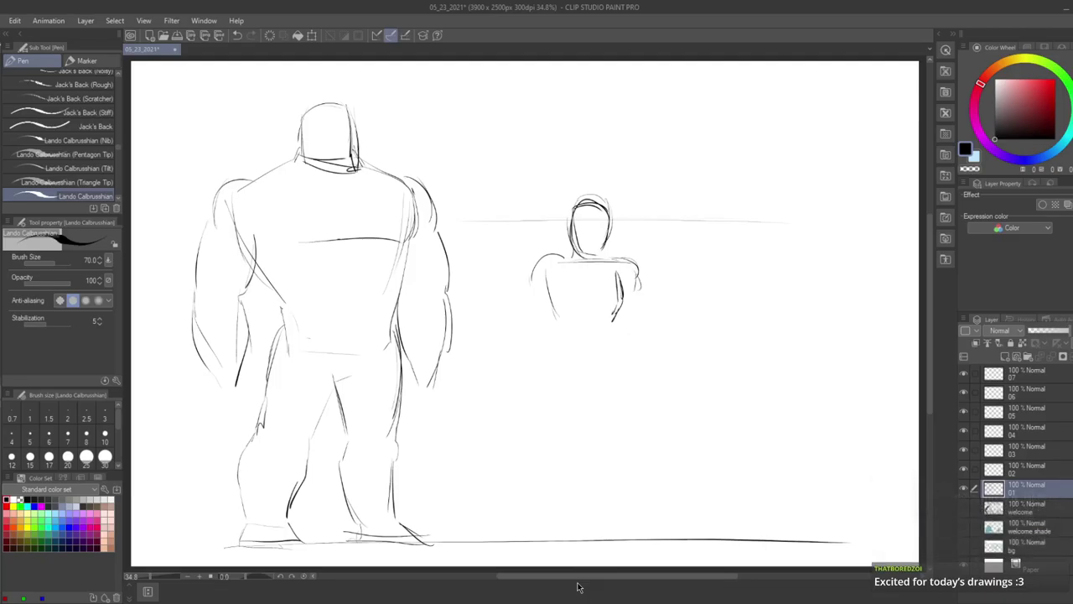
mouse_move(555, 318)
left_mouse_down()
mouse_move(621, 314)
mouse_move(630, 281)
mouse_move(616, 336)
mouse_move(564, 319)
mouse_move(552, 360)
mouse_move(617, 330)
mouse_move(555, 349)
mouse_move(622, 351)
left_mouse_up()
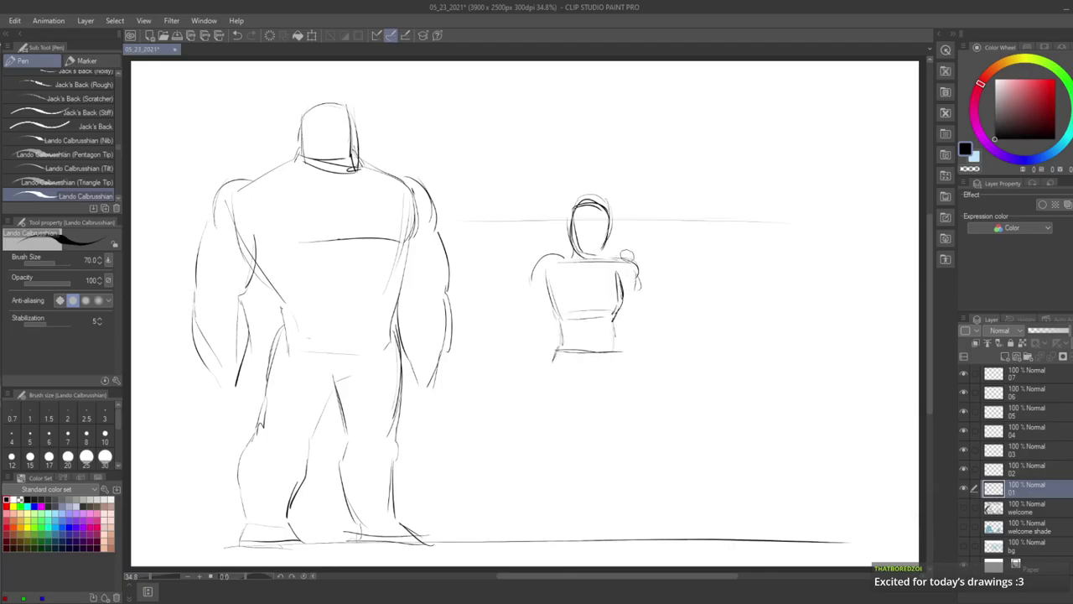
- Erase the smaller figure's shoulders with the Hard eraser and redraw them as wider, rounded shoulder caps
key("e")
mouse_move(620, 258)
left_mouse_down()
mouse_move(637, 282)
mouse_move(644, 276)
mouse_move(639, 288)
left_mouse_up()
key("p")
key("e")
left_click_drag(554, 257, 531, 259)
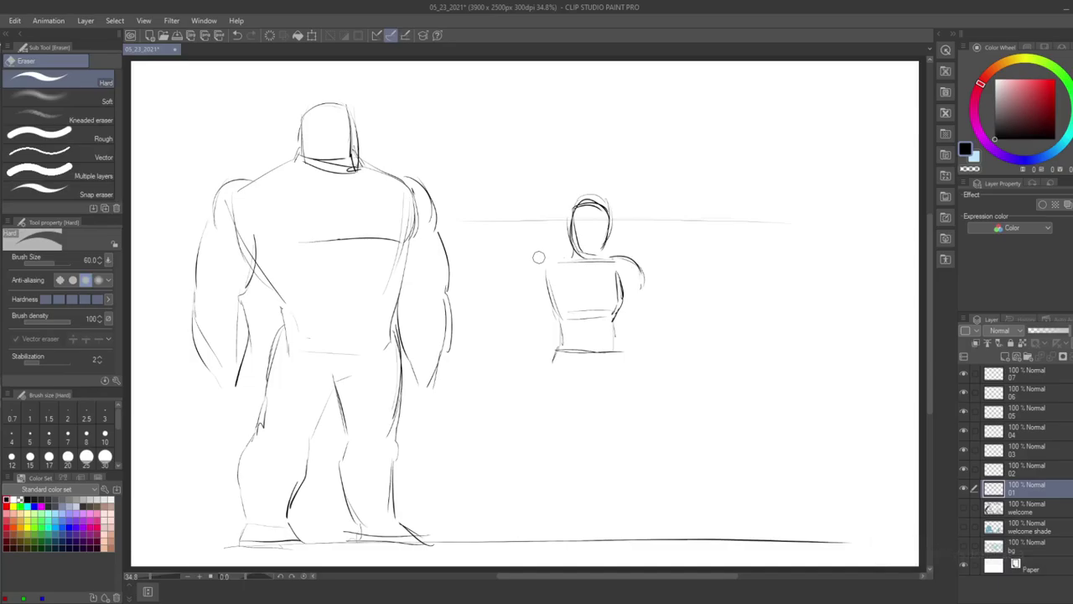
key("p")
left_click_drag(553, 252, 525, 283)
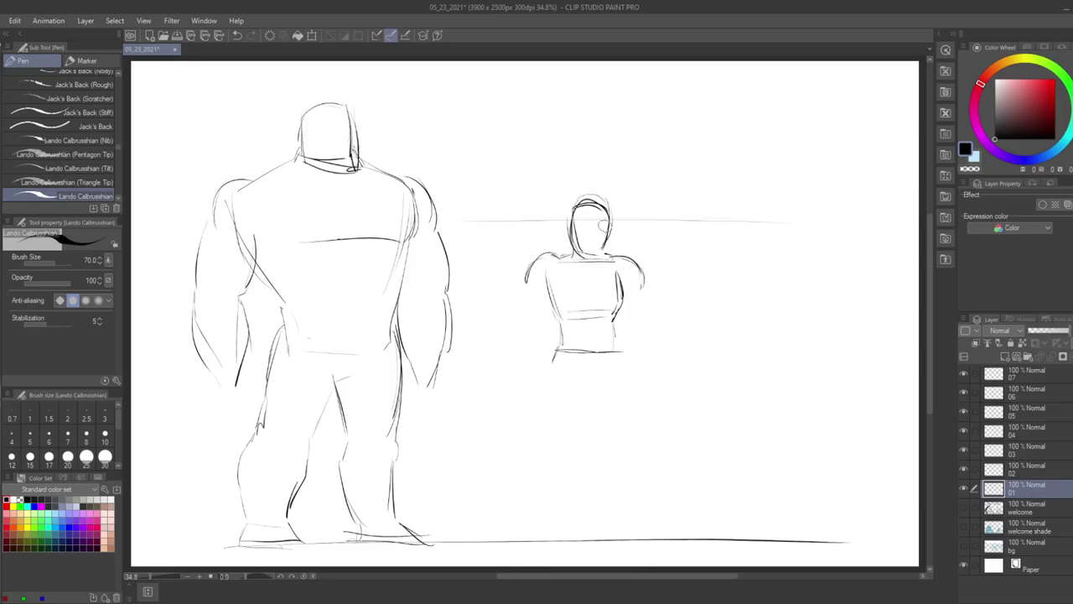
left_click_drag(560, 270, 527, 281)
left_click_drag(619, 261, 643, 287)
- Sketch loose, flaring trousers with inner folds and a waist sash on the smaller figure
left_click_drag(555, 352, 554, 484)
mouse_move(616, 359)
left_mouse_down()
mouse_move(614, 476)
mouse_move(601, 491)
left_mouse_up()
mouse_move(586, 376)
left_mouse_down()
mouse_move(575, 483)
mouse_move(603, 488)
left_mouse_up()
mouse_move(585, 391)
left_mouse_down()
mouse_move(578, 468)
mouse_move(563, 470)
mouse_move(565, 481)
mouse_move(597, 493)
left_mouse_up()
mouse_move(559, 343)
left_mouse_down()
mouse_move(615, 339)
mouse_move(622, 443)
left_mouse_up()
left_click_drag(622, 352, 618, 499)
left_click_drag(556, 355, 529, 485)
left_click_drag(540, 394, 526, 485)
left_click_drag(619, 382, 620, 515)
- Sketch the smaller figure's boots on the ground line, and add an upper edge line to the waist sash
mouse_move(528, 490)
left_mouse_down()
mouse_move(562, 486)
mouse_move(527, 538)
mouse_move(545, 538)
mouse_move(521, 539)
mouse_move(547, 537)
left_mouse_up()
left_click_drag(599, 488, 593, 505)
left_click_drag(580, 452, 596, 540)
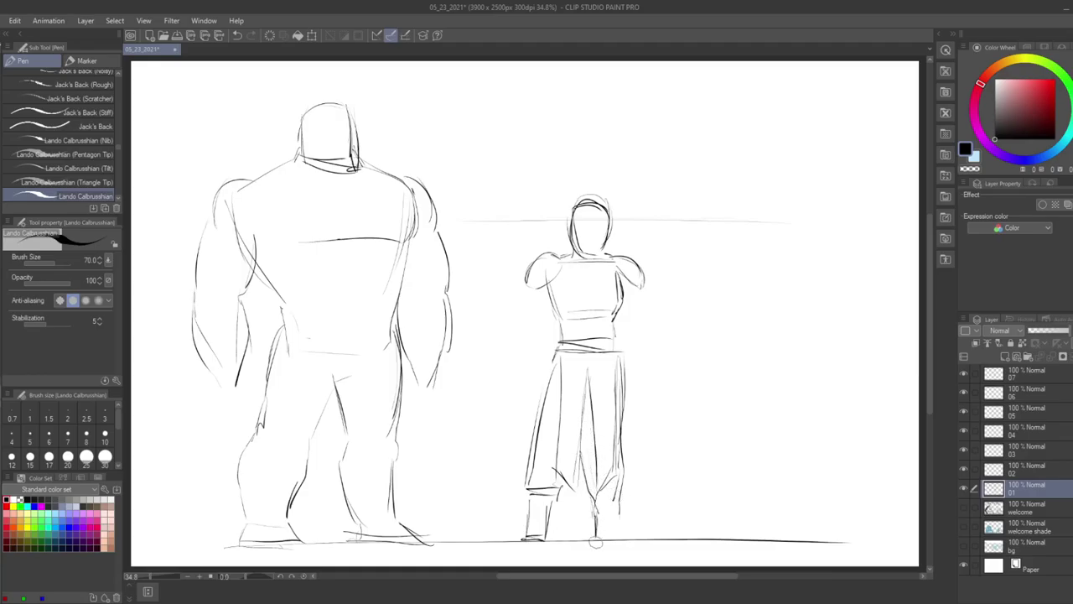
mouse_move(599, 494)
left_mouse_down()
mouse_move(617, 500)
mouse_move(623, 531)
mouse_move(645, 538)
left_mouse_up()
left_click_drag(644, 538, 600, 538)
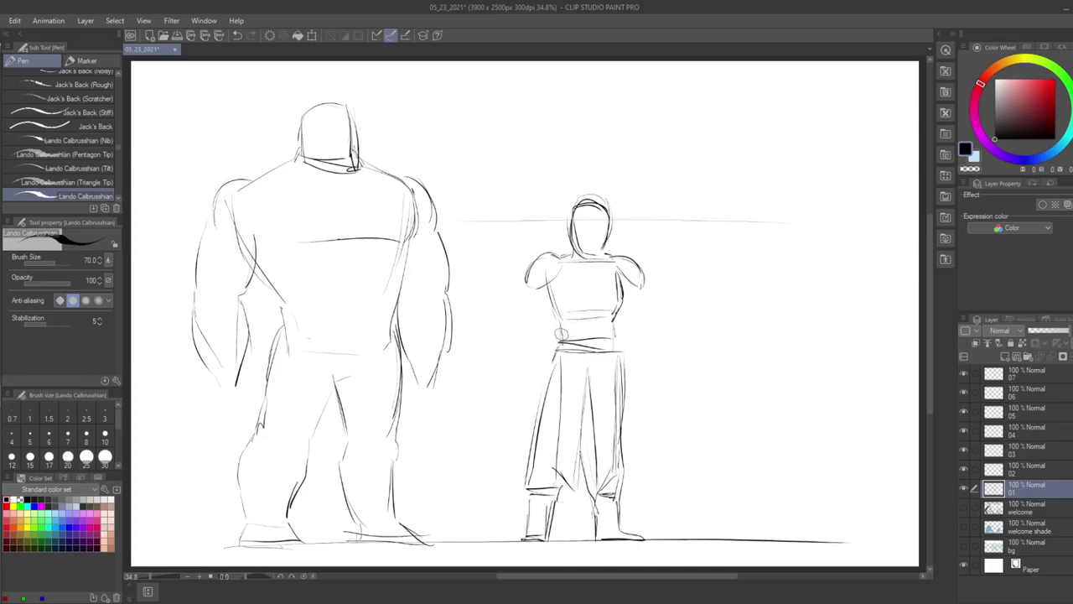
left_click_drag(560, 330, 616, 327)
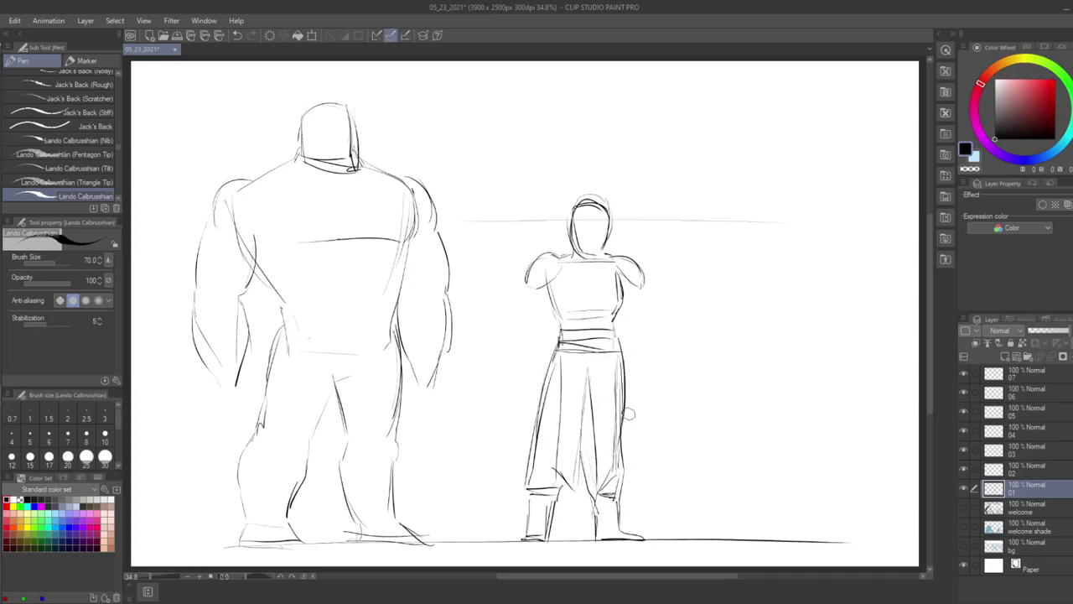
- Sketch both of the smaller figure's arms hanging down, with elbow lines and tapering forearms
left_click_drag(528, 287, 524, 358)
left_click_drag(645, 282, 639, 354)
mouse_move(520, 332)
left_mouse_down()
mouse_move(546, 301)
mouse_move(539, 331)
left_mouse_up()
left_click_drag(549, 294, 535, 387)
left_click_drag(523, 350, 532, 387)
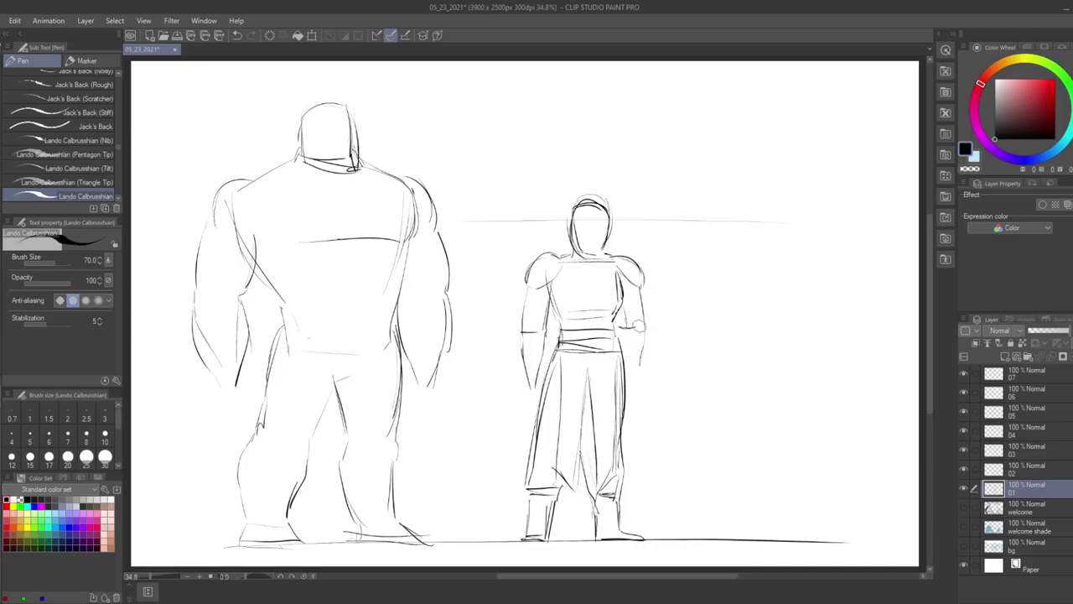
left_click_drag(622, 324, 625, 380)
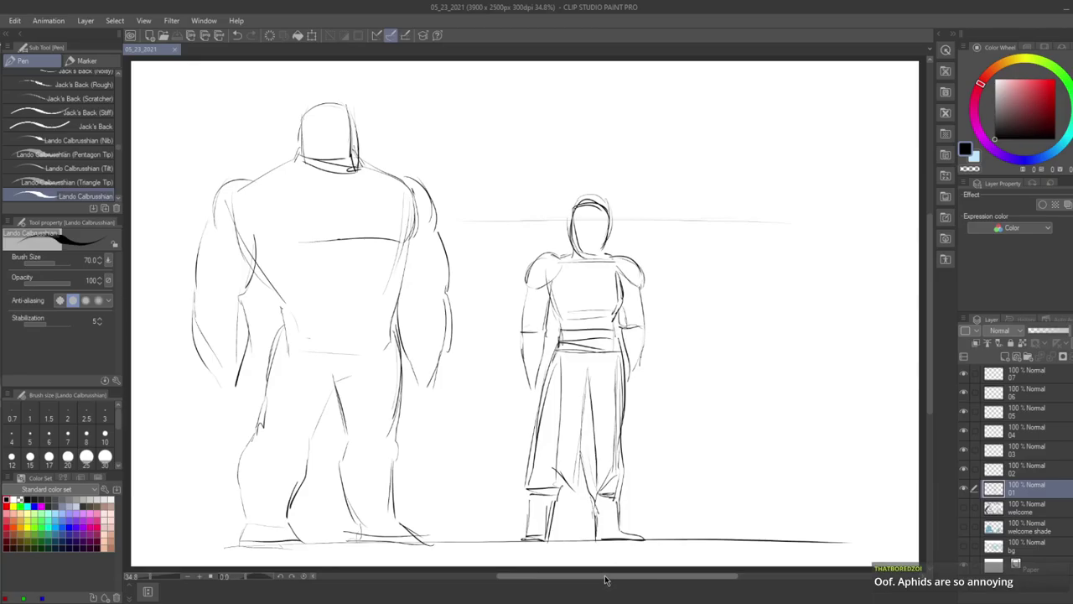
- Refine the smaller figure's jaw, hairline and ear, undoing unwanted strokes, and save the file
left_click_drag(574, 232, 604, 255)
left_click_drag(610, 212, 602, 234)
key("ctrl+z")
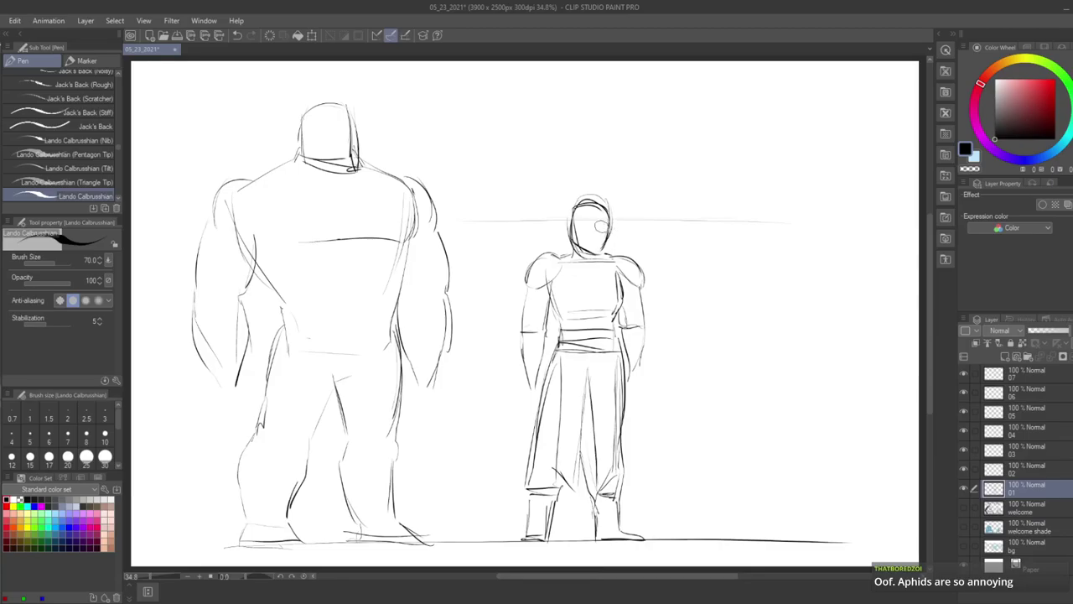
left_click_drag(570, 220, 570, 237)
key("ctrl+s")
mouse_move(598, 209)
left_mouse_down()
mouse_move(580, 226)
mouse_move(609, 223)
mouse_move(612, 244)
left_mouse_up()
key("ctrl+z")
- Thicken the smaller figure's shoulder pads and add a neckline with straps and a darker chest outline
mouse_move(558, 251)
left_mouse_down()
mouse_move(521, 280)
mouse_move(549, 250)
left_mouse_up()
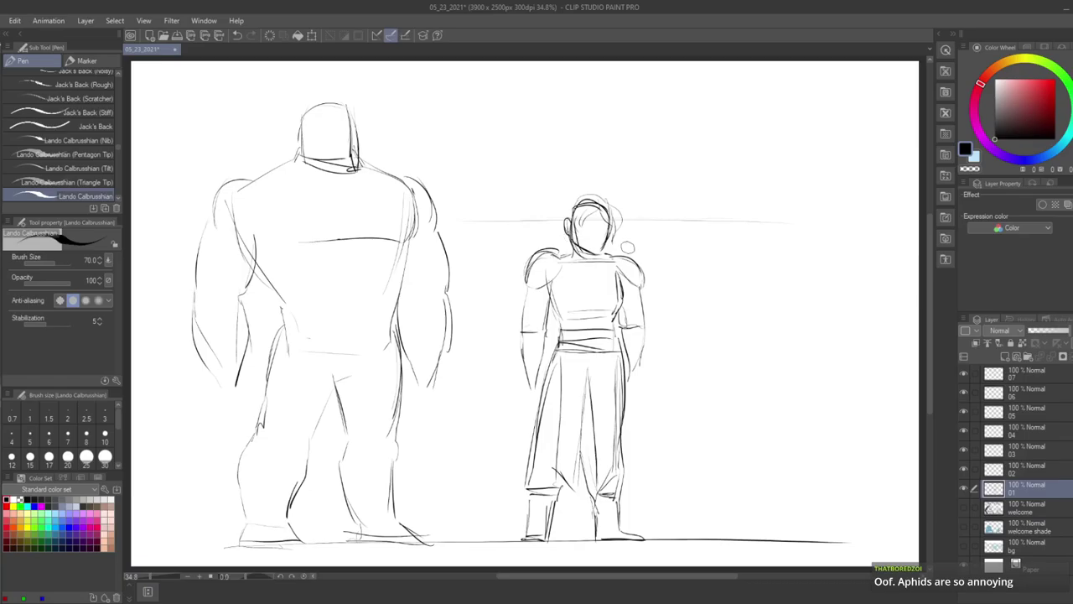
mouse_move(613, 251)
left_mouse_down()
mouse_move(639, 259)
mouse_move(644, 287)
left_mouse_up()
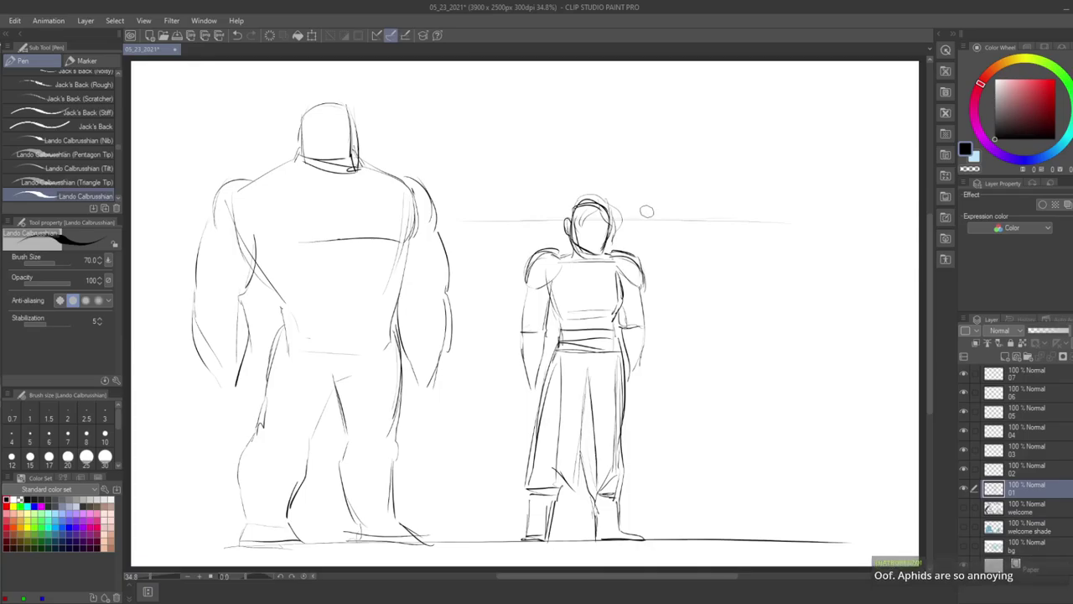
mouse_move(574, 257)
left_mouse_down()
mouse_move(575, 273)
mouse_move(608, 271)
left_mouse_up()
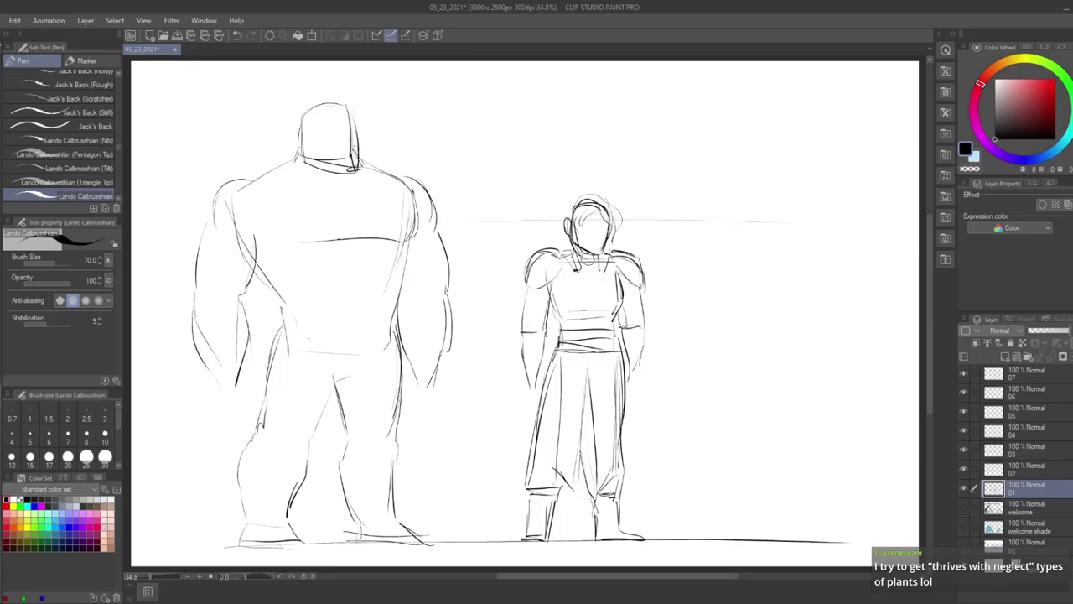
mouse_move(601, 253)
left_mouse_down()
mouse_move(595, 265)
mouse_move(621, 290)
mouse_move(614, 317)
left_mouse_up()
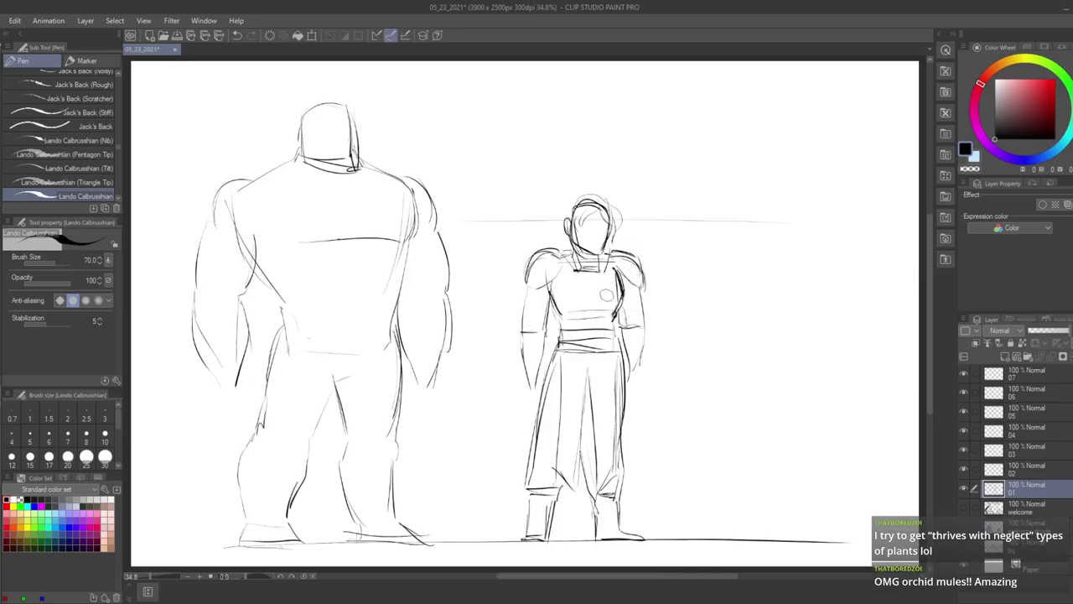
- Add horizontal bands across the smaller figure's lower chest and define the upper-arm sleeves
mouse_move(563, 299)
left_mouse_down()
mouse_move(618, 296)
mouse_move(621, 326)
left_mouse_up()
left_click_drag(642, 290, 645, 324)
left_click_drag(549, 277, 546, 333)
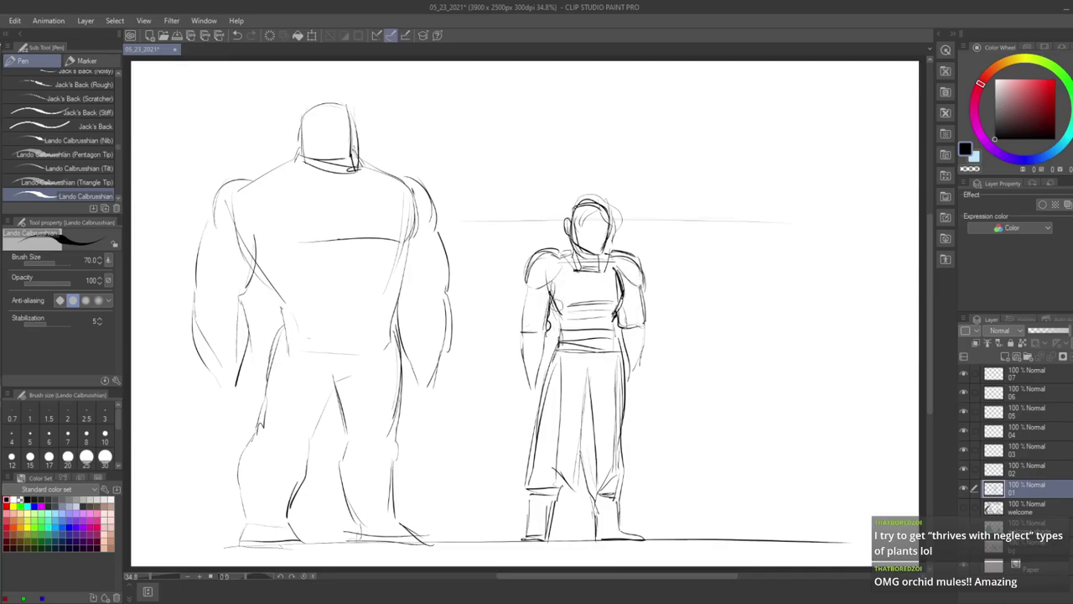
- Sketch wrist cuffs and simple fists at the ends of both of the smaller figure's arms
mouse_move(527, 374)
left_mouse_down()
mouse_move(538, 374)
mouse_move(527, 394)
left_mouse_up()
left_click_drag(526, 394, 535, 398)
left_click_drag(635, 359, 633, 394)
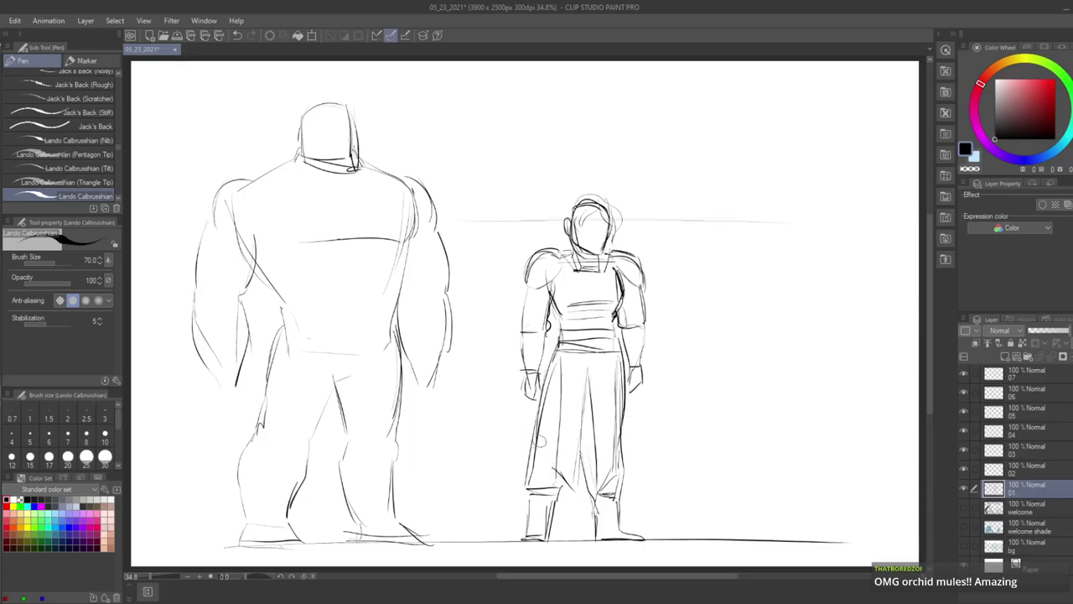
- Widen the smaller figure's trouser legs and add pointed, jagged cloth hems between the shins
mouse_move(533, 407)
left_mouse_down()
mouse_move(520, 491)
mouse_move(580, 482)
mouse_move(589, 513)
left_mouse_up()
mouse_move(627, 374)
left_mouse_down()
mouse_move(631, 477)
mouse_move(618, 504)
left_mouse_up()
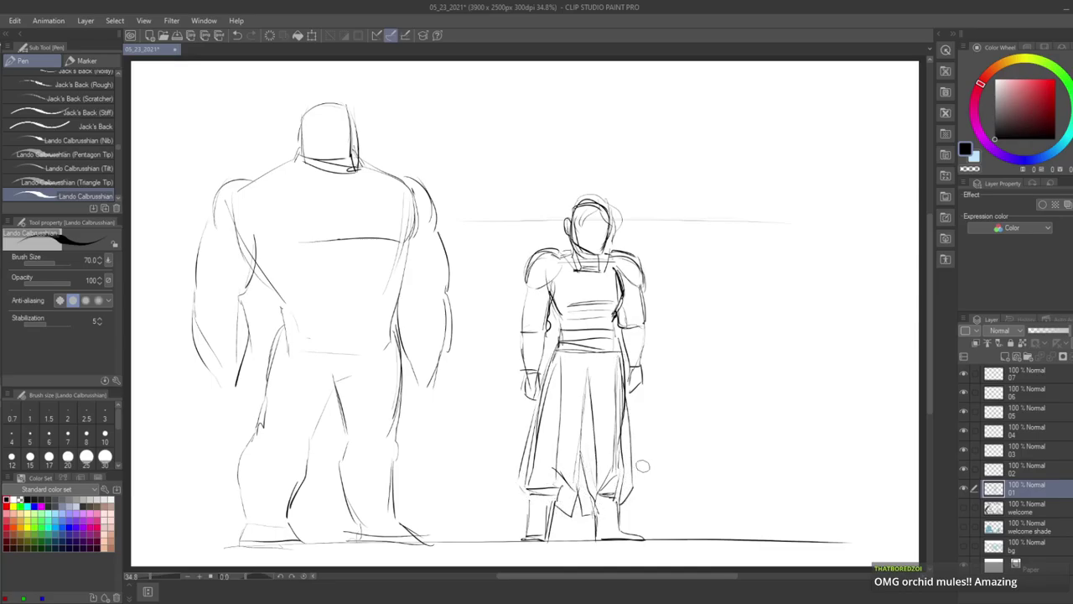
mouse_move(580, 459)
left_mouse_down()
mouse_move(585, 484)
mouse_move(572, 486)
left_mouse_up()
mouse_move(572, 486)
left_mouse_down()
mouse_move(580, 460)
mouse_move(558, 501)
left_mouse_up()
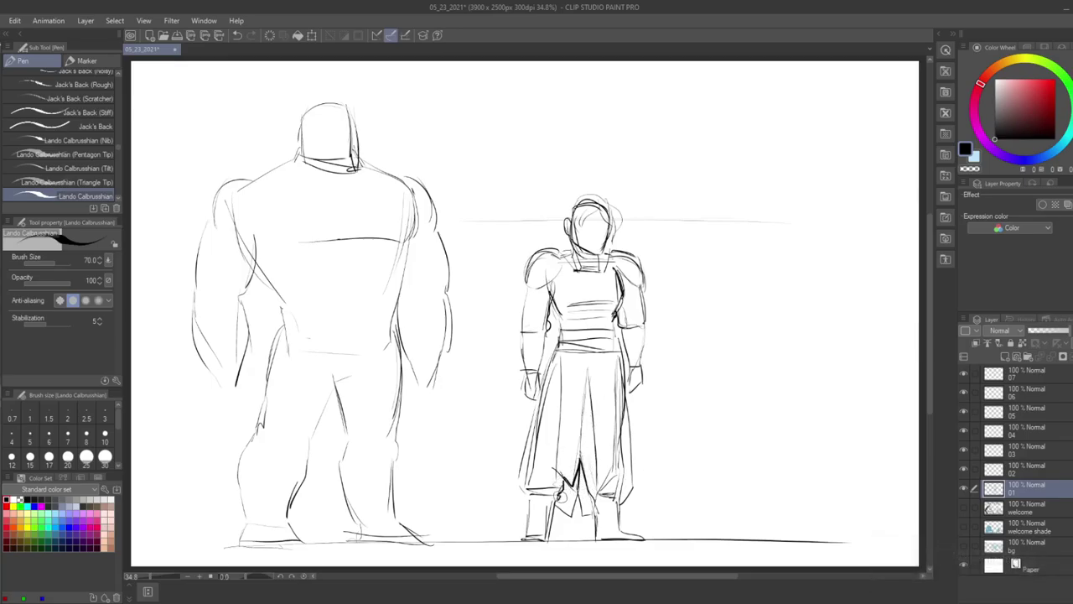
- Fill the jagged cloth pieces between the smaller figure's shins with solid black and touch up their upper tip
key("m")
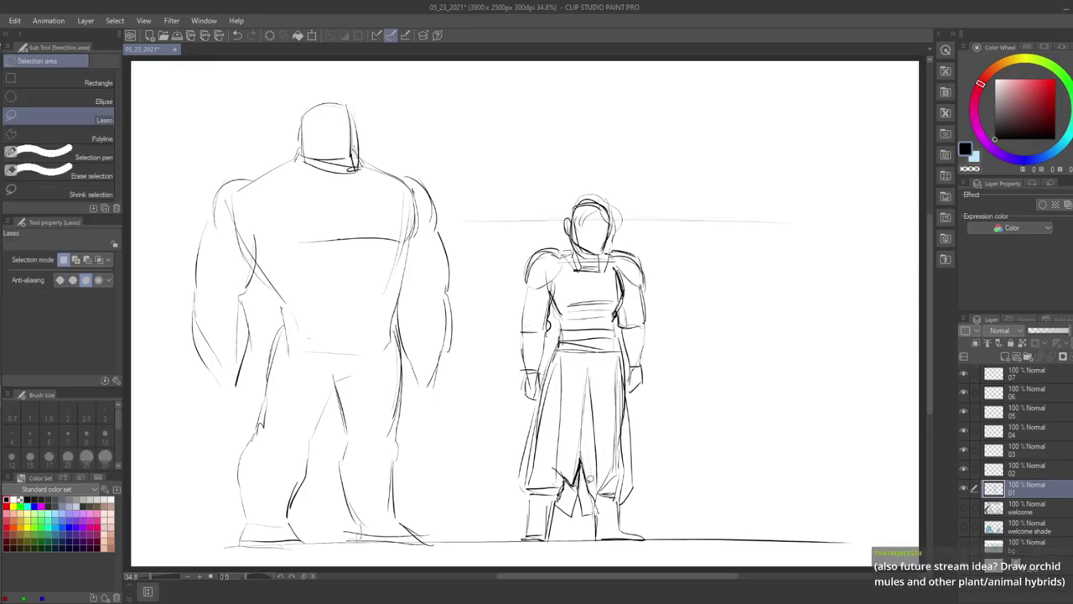
left_click_drag(574, 512, 557, 500)
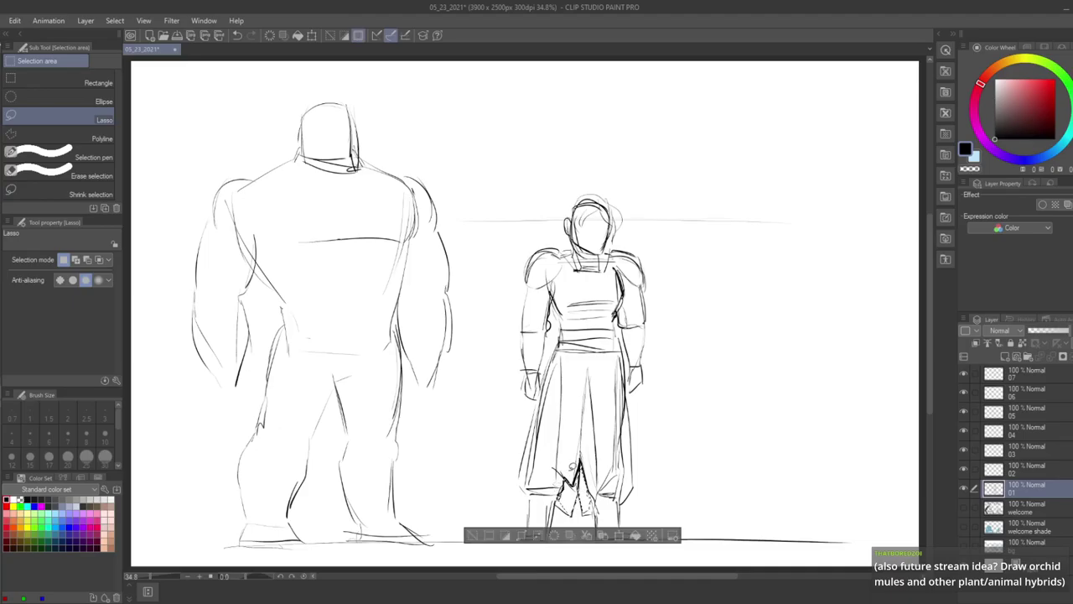
key("g")
key("g")
left_click(571, 494)
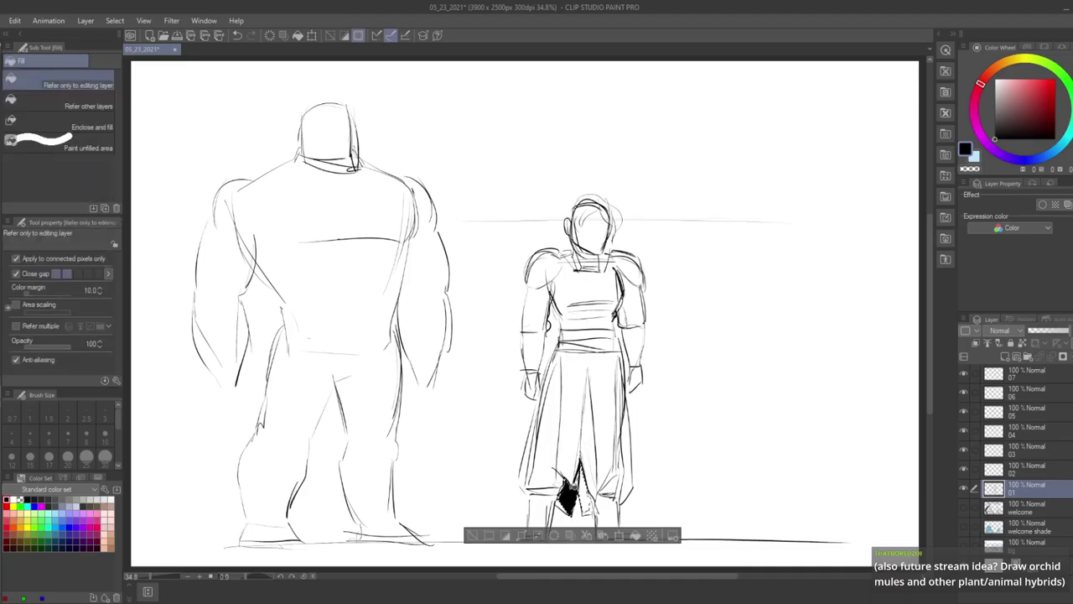
left_click(582, 496)
key("ctrl+d")
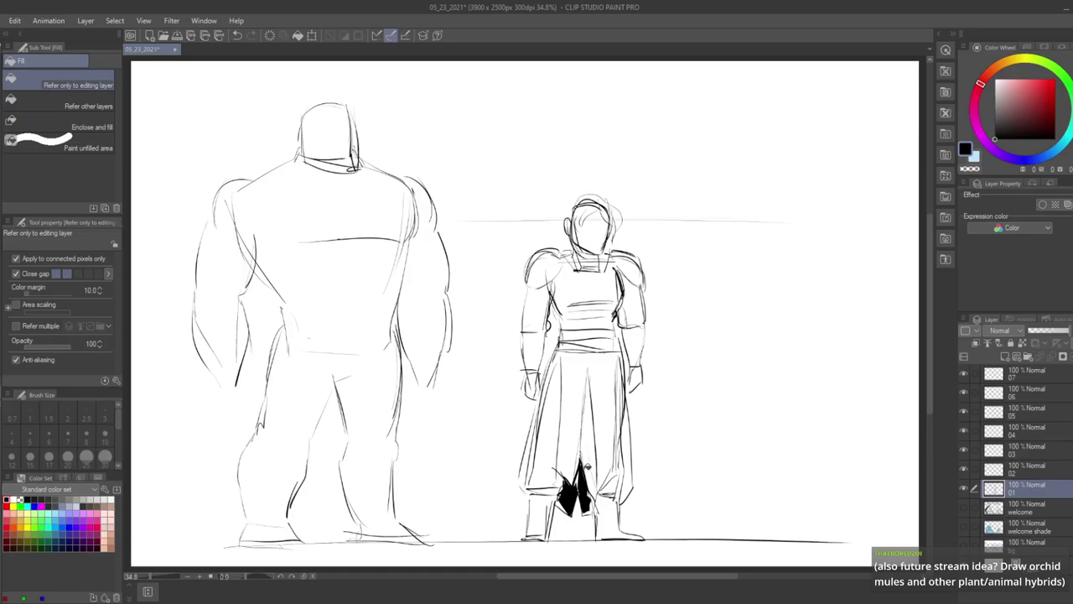
key("p")
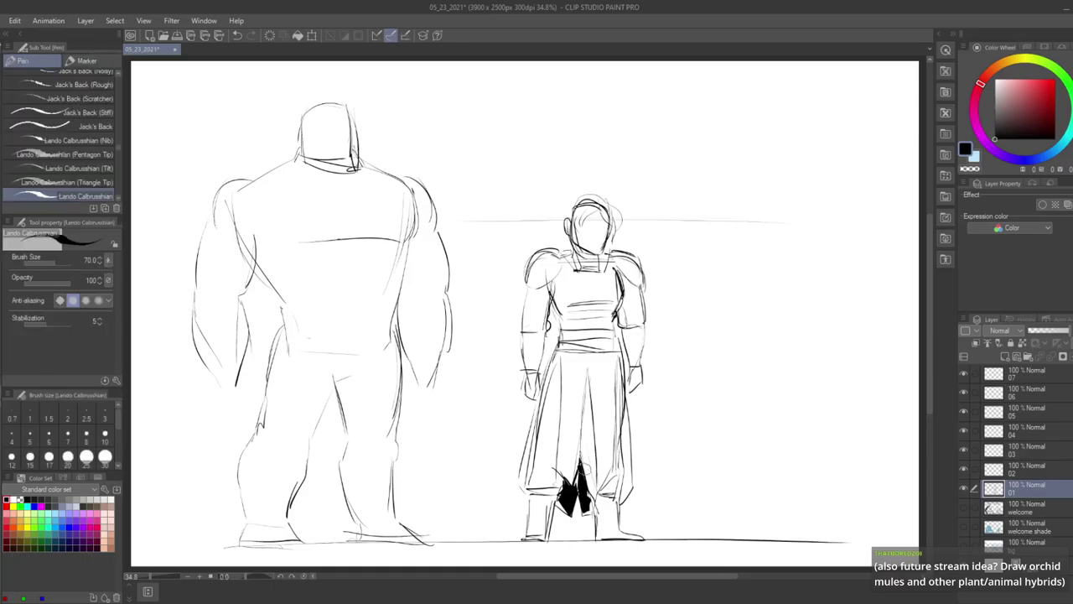
left_click_drag(581, 484, 579, 466)
left_click_drag(578, 470, 582, 470)
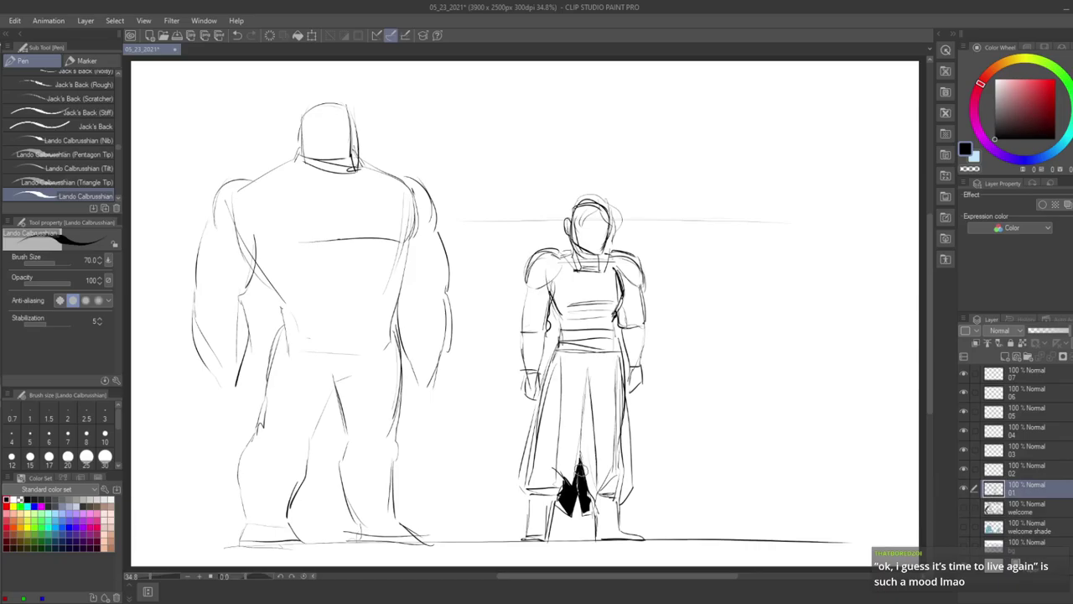
- Handwrite the note "ORCHID/MULE PLANT-ANIMAL HYBRID" in the canvas's empty upper-right area and save the file
left_click_drag(681, 84, 704, 101)
mouse_move(711, 84)
left_mouse_down()
mouse_move(711, 102)
mouse_move(728, 102)
mouse_move(768, 99)
mouse_move(788, 80)
left_mouse_up()
left_click_drag(782, 82, 782, 98)
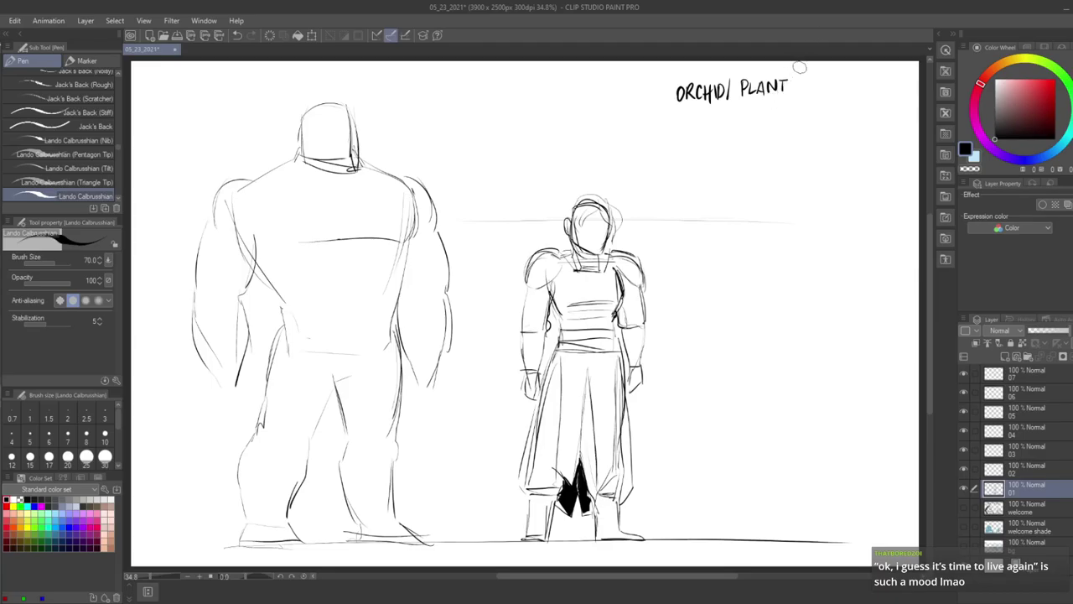
mouse_move(680, 112)
left_mouse_down()
mouse_move(713, 101)
mouse_move(724, 111)
left_mouse_up()
mouse_move(778, 85)
left_mouse_down()
mouse_move(797, 84)
mouse_move(761, 109)
mouse_move(813, 102)
left_mouse_up()
mouse_move(822, 94)
left_mouse_down()
mouse_move(753, 112)
mouse_move(830, 97)
left_mouse_up()
left_click_drag(760, 116, 760, 129)
mouse_move(767, 115)
left_mouse_down()
mouse_move(767, 128)
mouse_move(774, 122)
left_mouse_up()
left_click_drag(778, 116, 780, 128)
left_click_drag(780, 116, 803, 128)
left_click_drag(810, 116, 810, 128)
left_click_drag(810, 116, 811, 128)
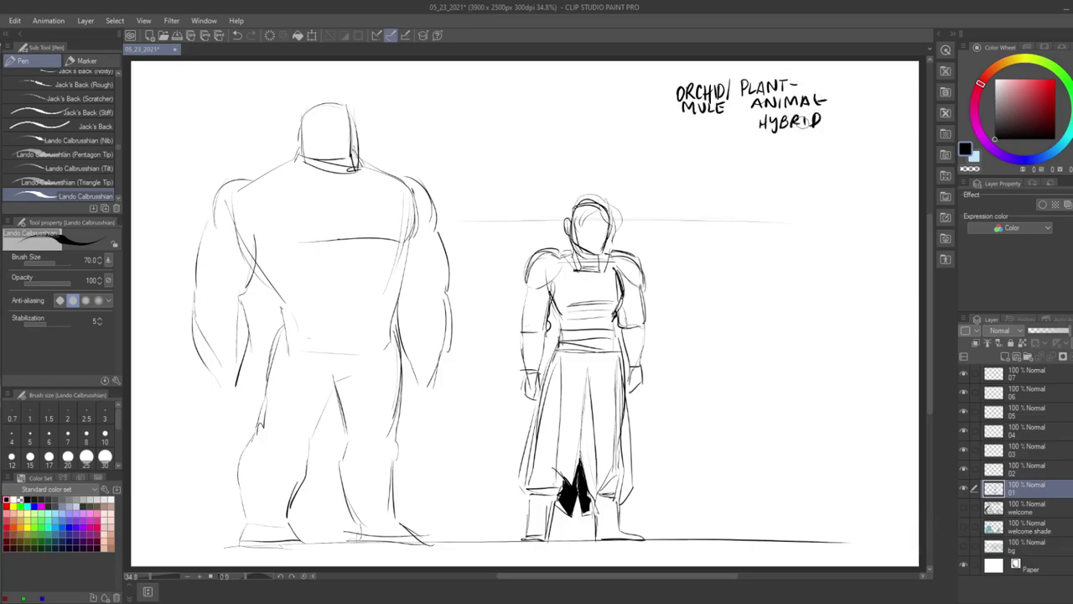
key("ctrl+s")
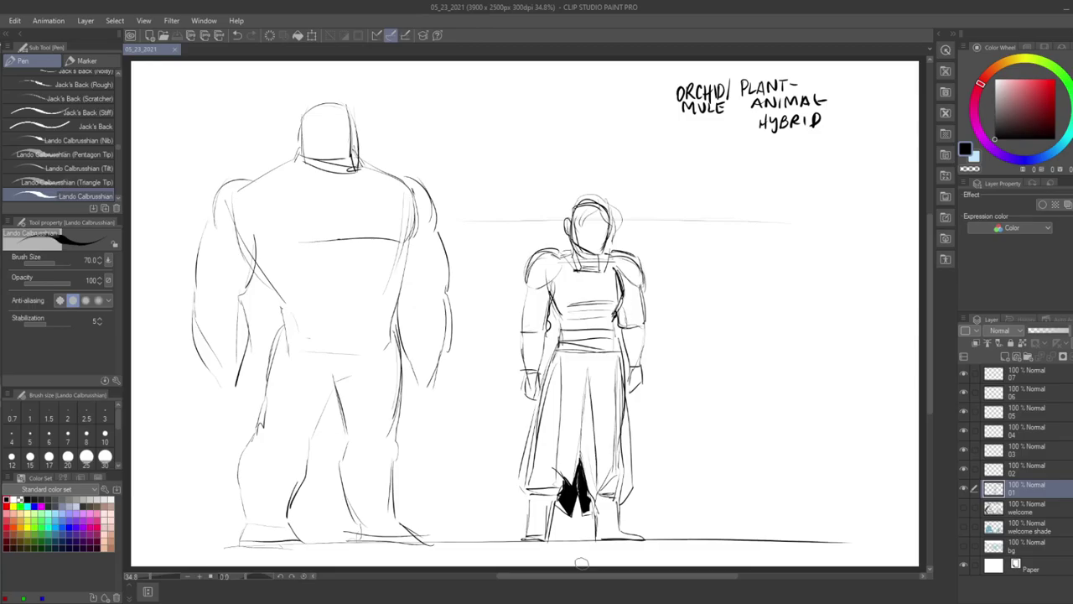
- Sketch hair around the smaller figure's face with a braid over one shoulder, and erase stray lines around the torso and arms
mouse_move(585, 198)
left_mouse_down()
mouse_move(561, 245)
mouse_move(620, 246)
mouse_move(560, 248)
mouse_move(613, 251)
mouse_move(614, 298)
left_mouse_up()
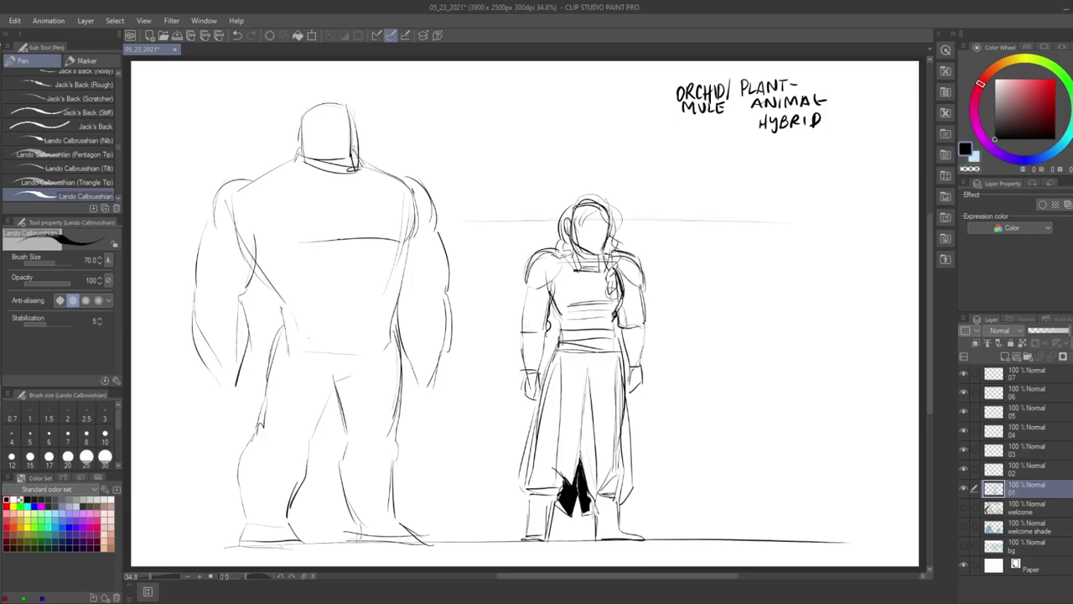
key("m")
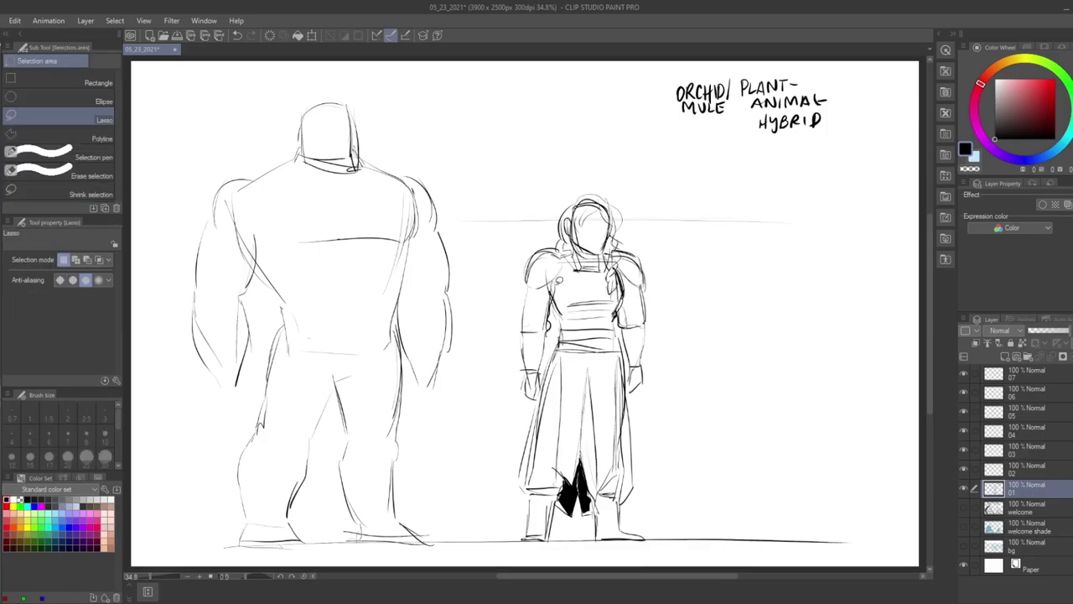
key("e")
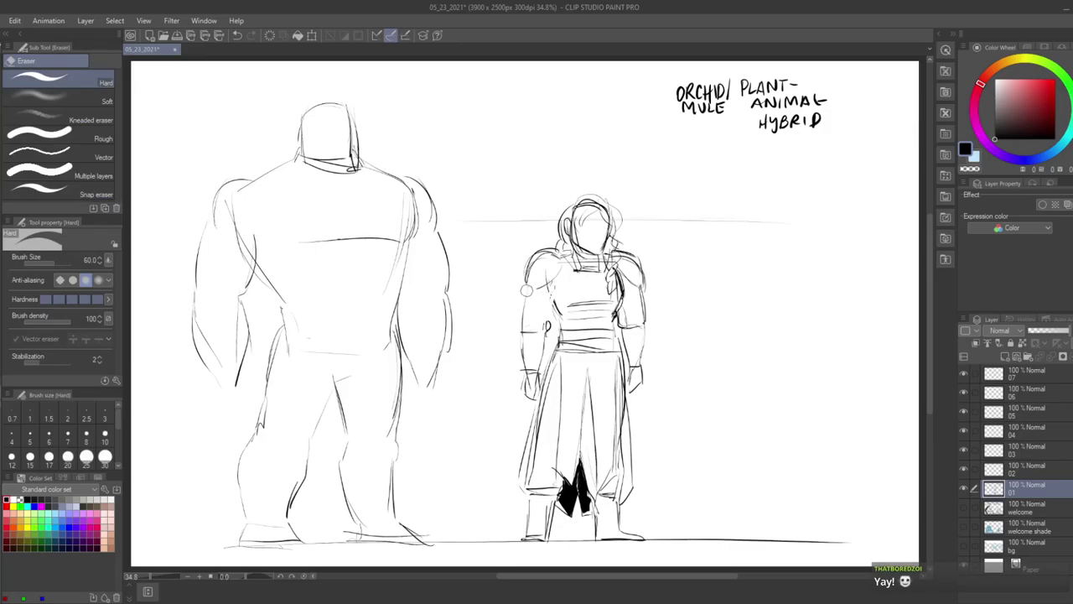
key("p")
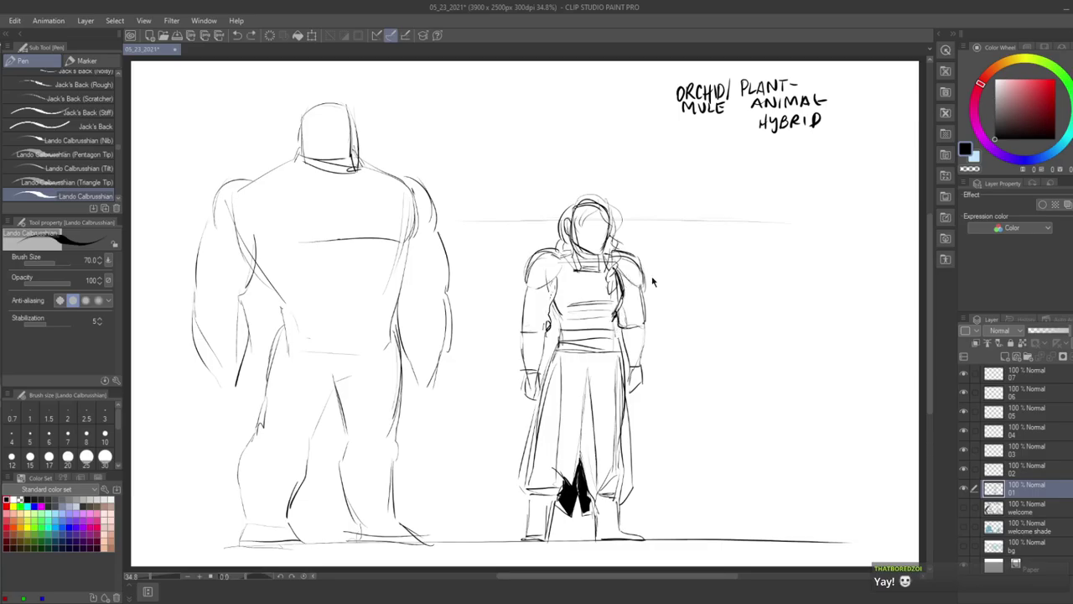
- Firm up the smaller figure's waist and belt outline and add a band across each upper arm
mouse_move(555, 311)
left_mouse_down()
mouse_move(564, 330)
mouse_move(607, 329)
mouse_move(621, 344)
left_mouse_up()
mouse_move(553, 335)
left_mouse_down()
mouse_move(560, 355)
mouse_move(624, 347)
left_mouse_up()
left_click_drag(619, 329, 630, 339)
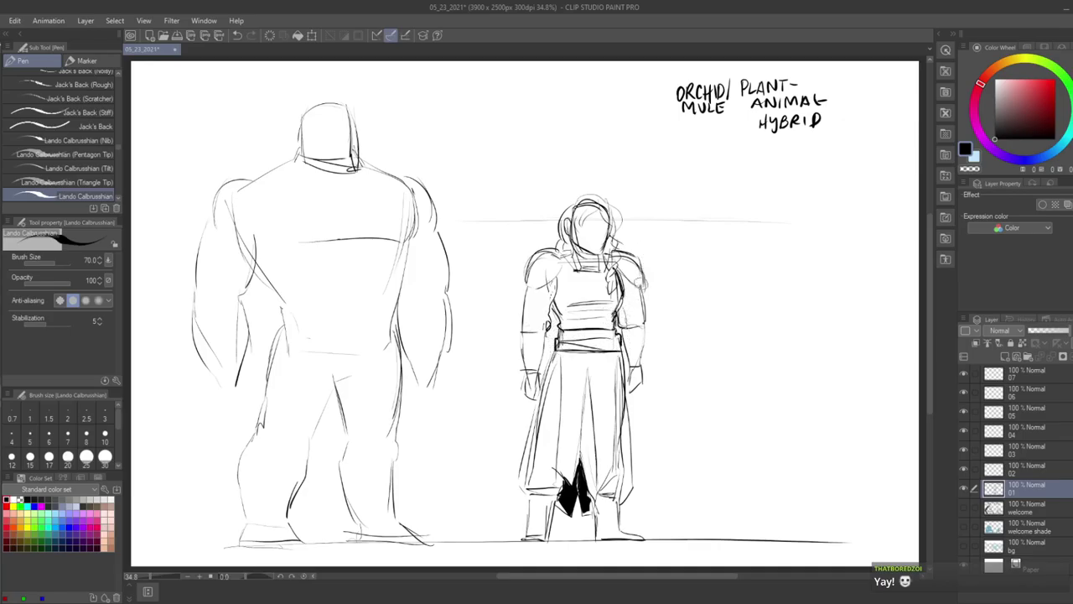
left_click_drag(636, 290, 648, 301)
left_click_drag(523, 301, 555, 302)
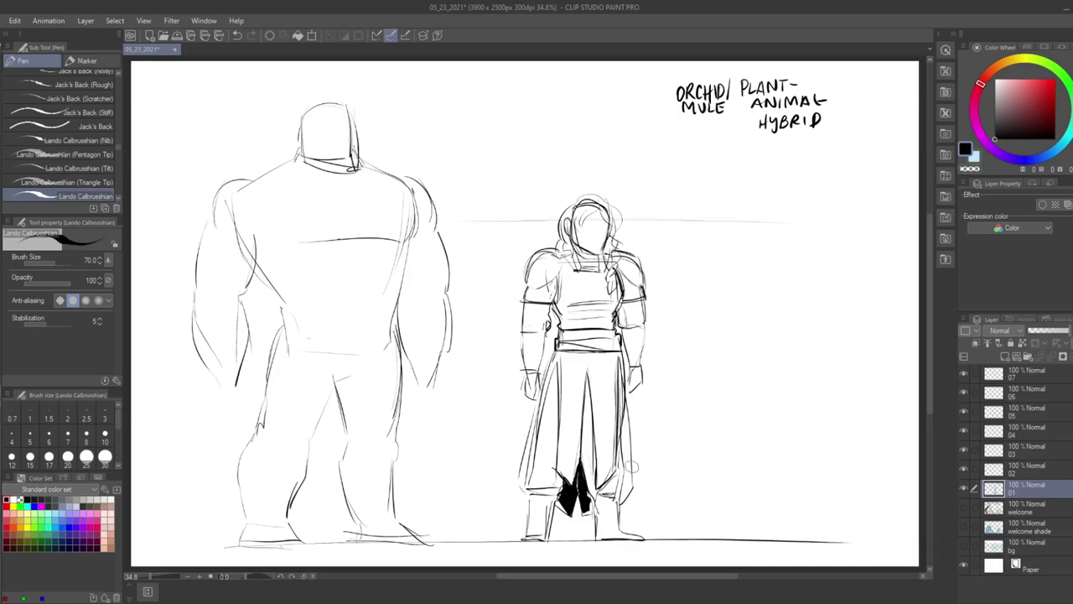
- Darken the smaller figure's trouser hems and hatch shading along both outer edges of the trouser legs
mouse_move(560, 494)
left_mouse_down()
mouse_move(555, 505)
mouse_move(590, 496)
mouse_move(590, 512)
mouse_move(619, 496)
left_mouse_up()
mouse_move(623, 415)
left_mouse_down()
mouse_move(632, 462)
mouse_move(622, 498)
left_mouse_up()
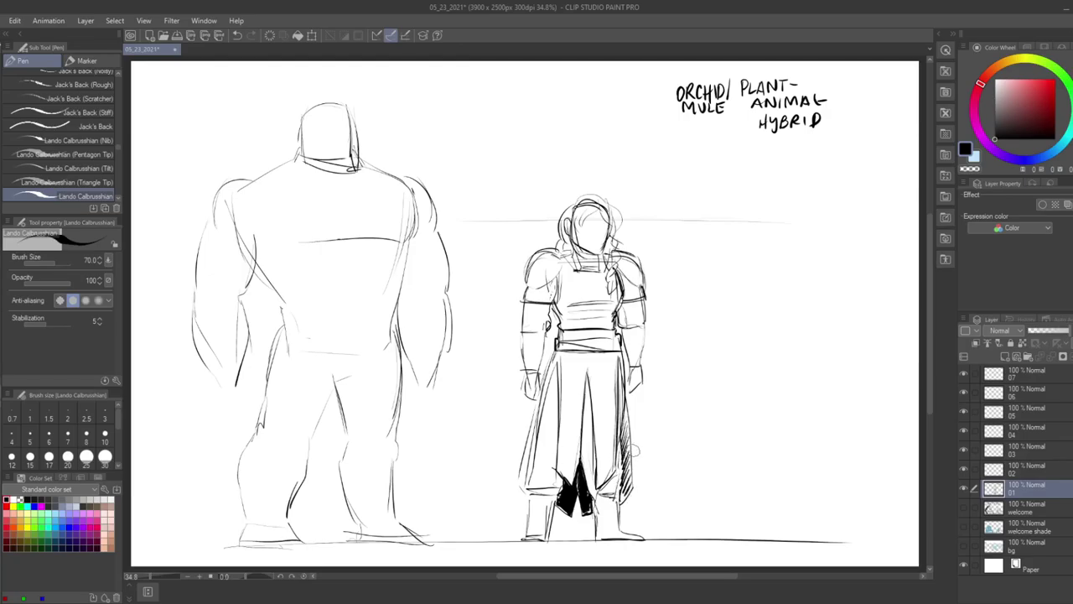
left_click_drag(524, 467, 519, 491)
mouse_move(535, 444)
left_mouse_down()
mouse_move(520, 469)
mouse_move(525, 459)
left_mouse_up()
- Draw bracers on both of the smaller figure's forearms and cross-hatch the sleeve sections above the elbows
mouse_move(517, 333)
left_mouse_down()
mouse_move(545, 330)
mouse_move(540, 358)
mouse_move(531, 338)
mouse_move(526, 374)
left_mouse_up()
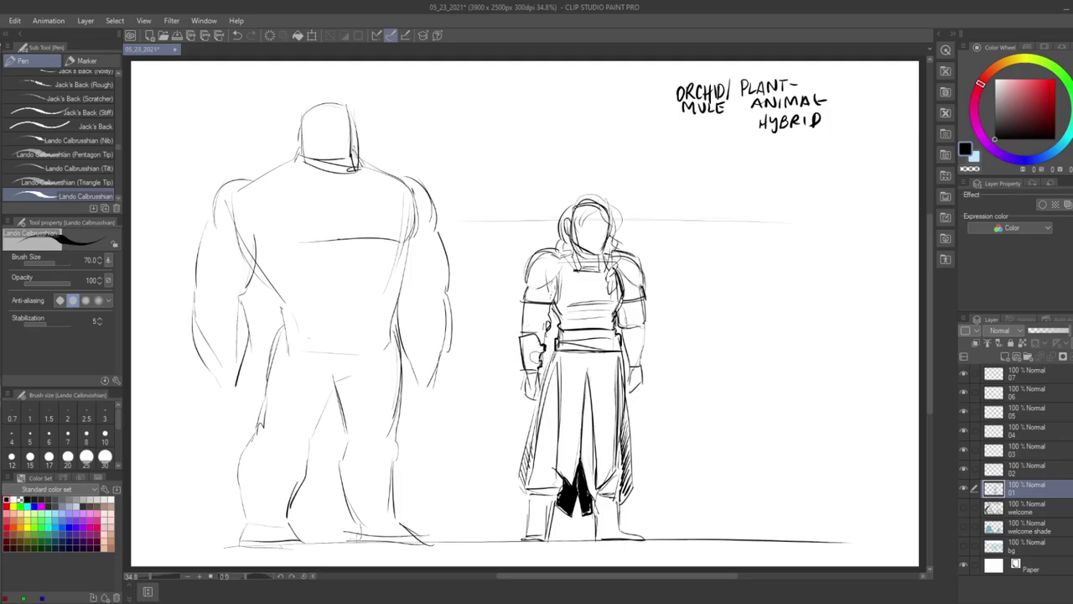
mouse_move(622, 337)
left_mouse_down()
mouse_move(644, 339)
mouse_move(635, 349)
mouse_move(645, 359)
mouse_move(654, 347)
mouse_move(639, 377)
mouse_move(646, 357)
left_mouse_up()
mouse_move(543, 288)
left_mouse_down()
mouse_move(518, 316)
mouse_move(530, 329)
left_mouse_up()
mouse_move(639, 295)
left_mouse_down()
mouse_move(616, 314)
mouse_move(630, 327)
left_mouse_up()
mouse_move(553, 312)
left_mouse_down()
mouse_move(523, 323)
mouse_move(532, 321)
left_mouse_up()
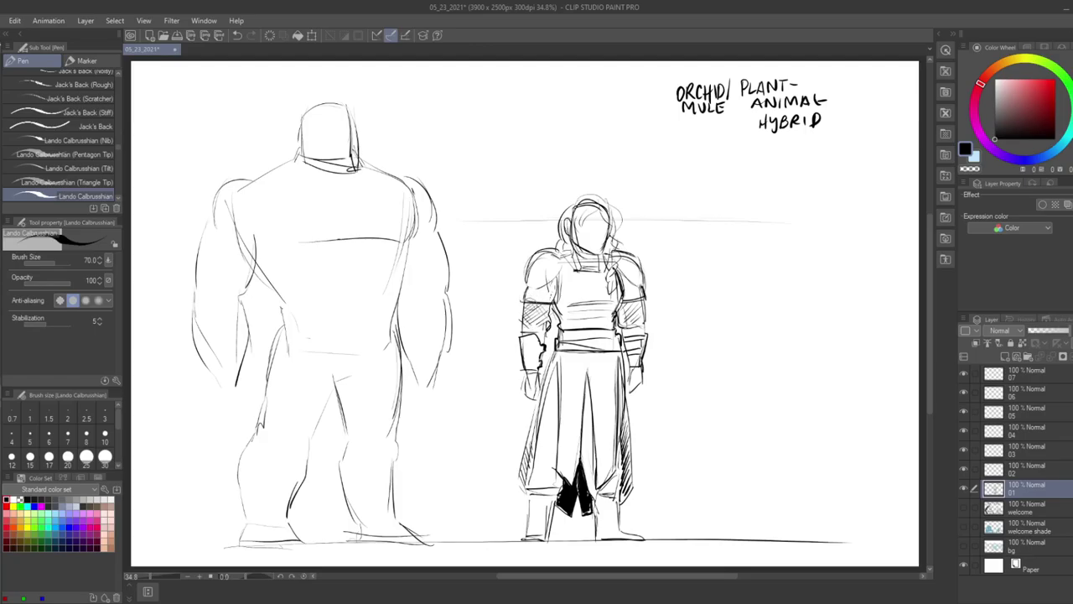
mouse_move(635, 304)
left_mouse_down()
mouse_move(620, 325)
mouse_move(630, 318)
left_mouse_up()
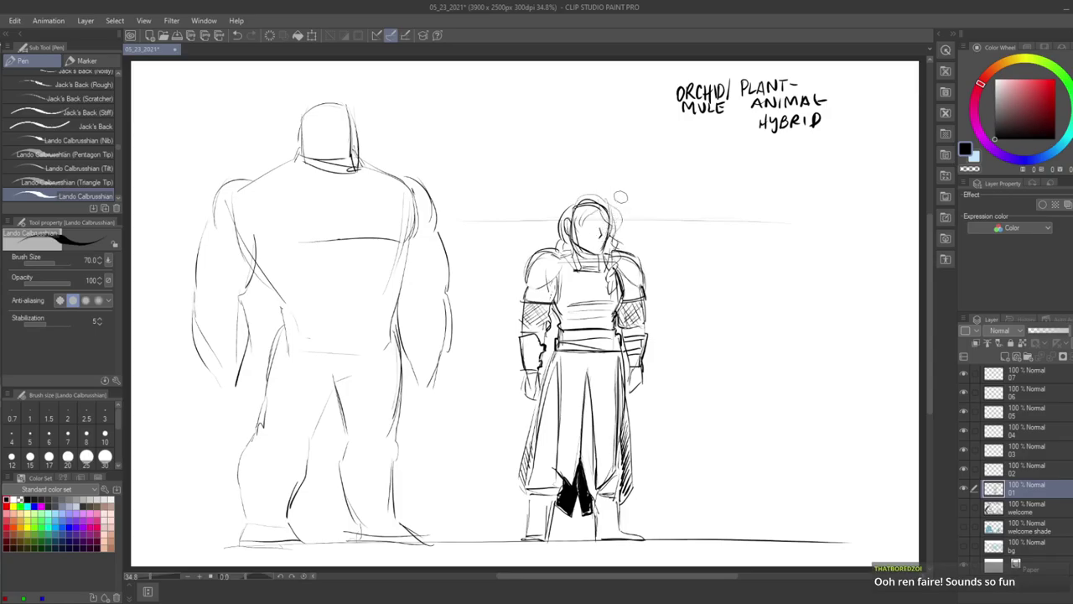
- Erase the heavy head outline at the smaller figure's forehead and redraw it as a parted hairline
key("e")
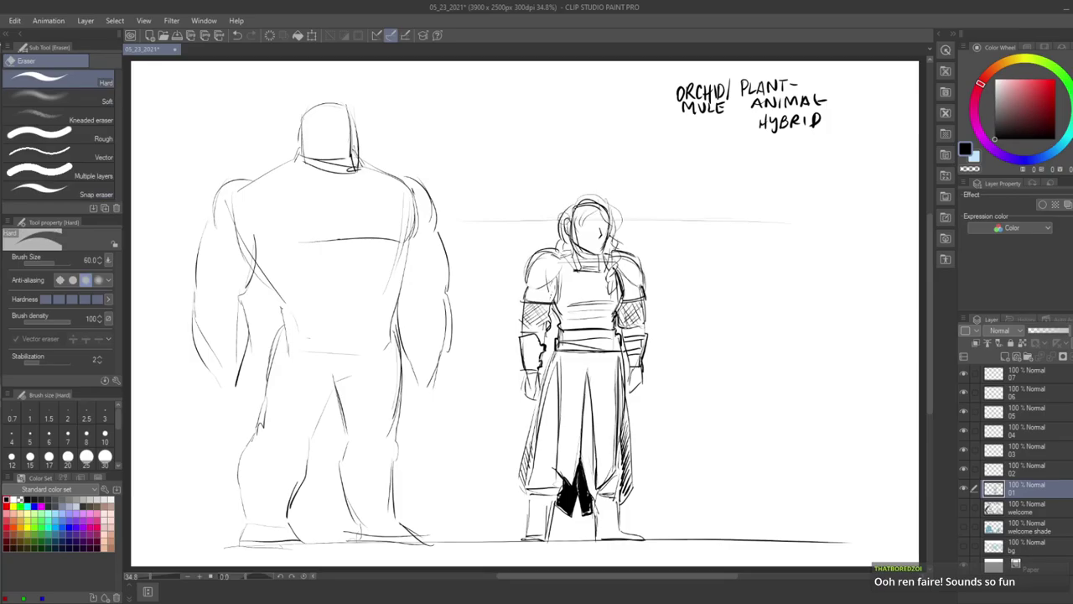
mouse_move(590, 202)
left_mouse_down()
mouse_move(573, 209)
mouse_move(610, 214)
left_mouse_up()
key("p")
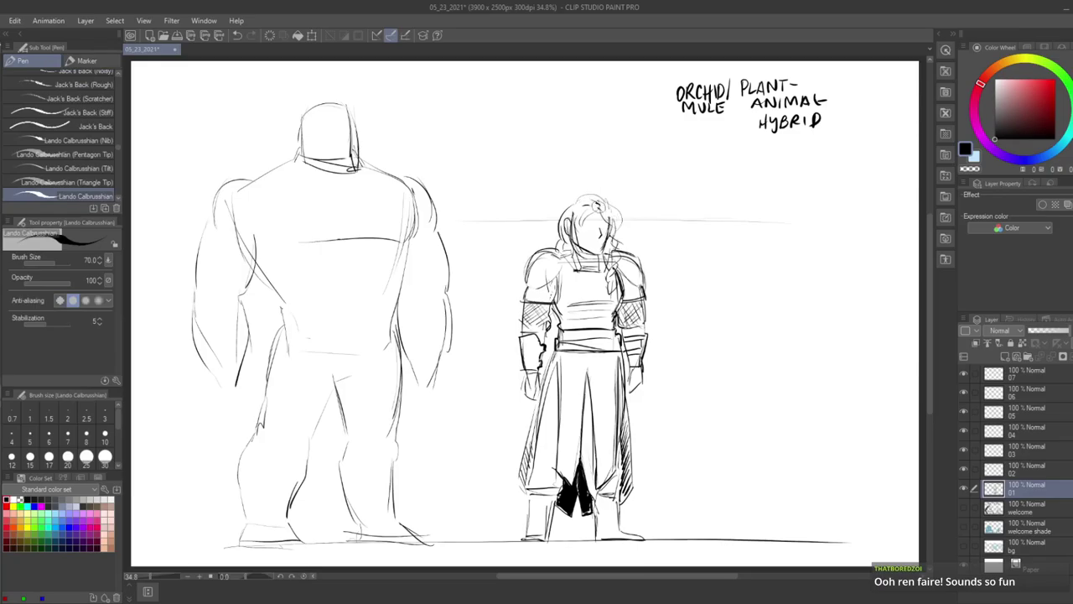
key("e")
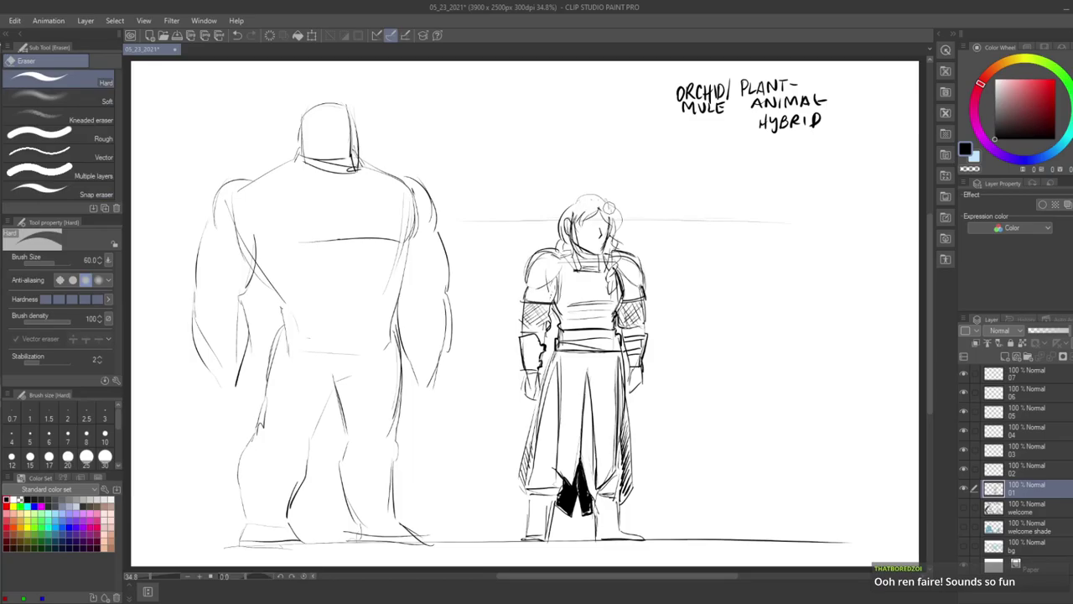
key("p")
left_click_drag(602, 210, 616, 220)
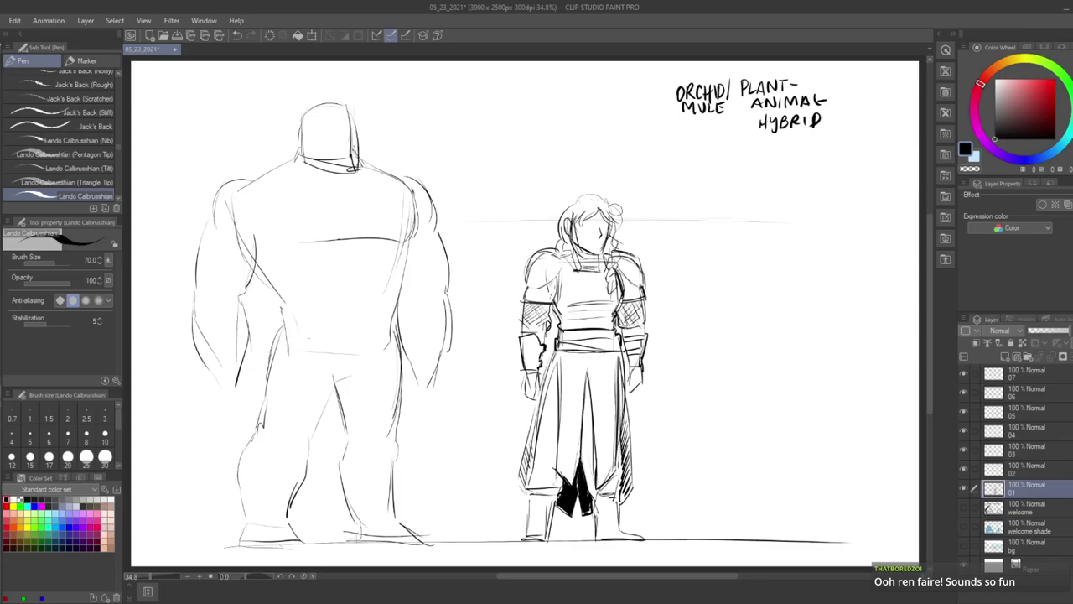
- Refine the smaller figure's braid and outline the fuller hair on that side of the head, erasing overlapping lines
key("e")
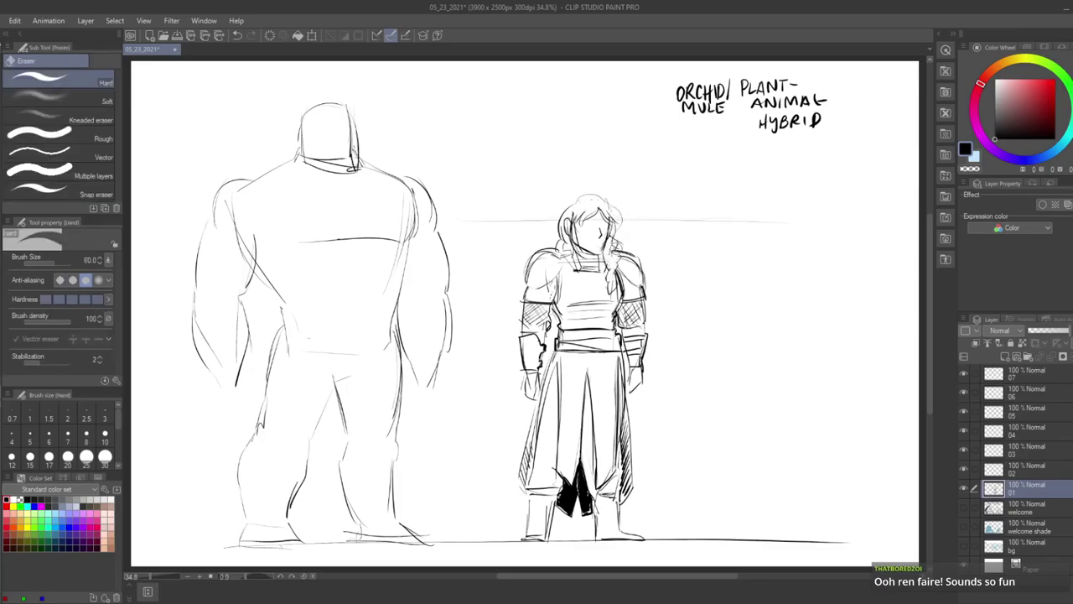
key("p")
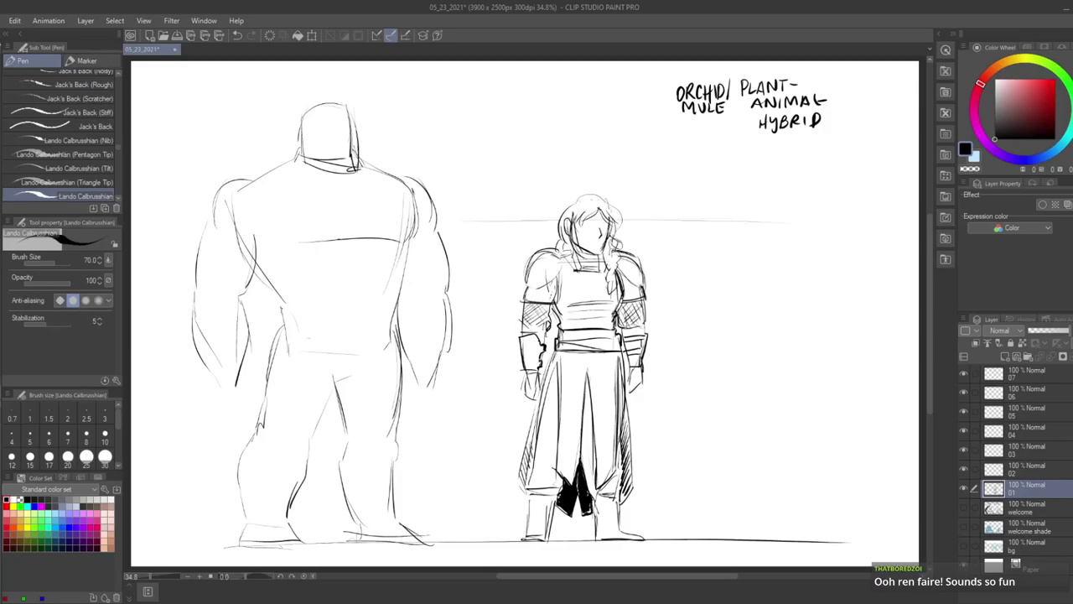
key("e")
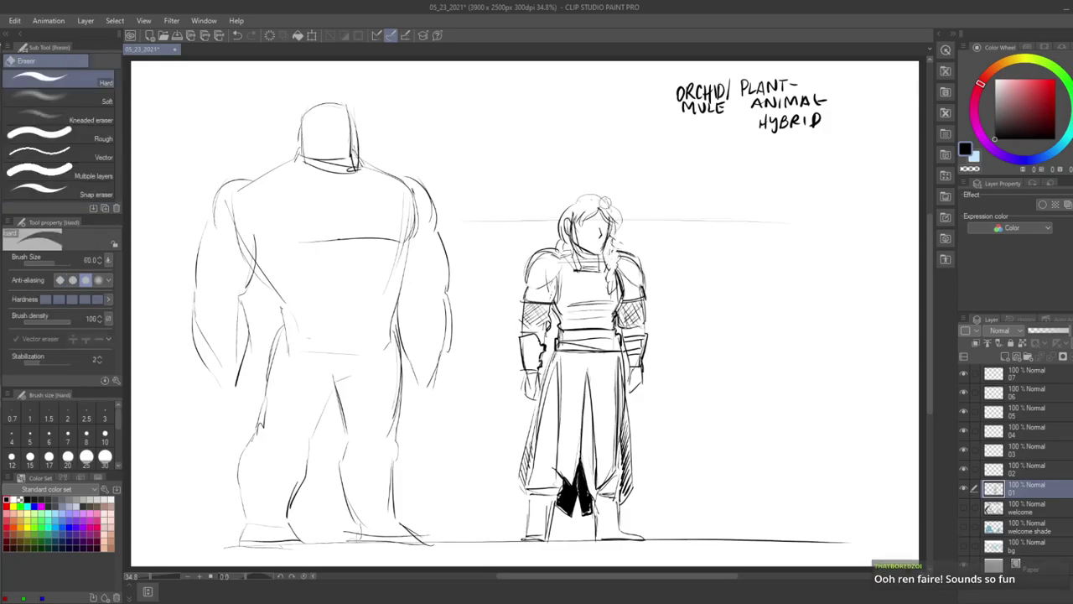
key("p")
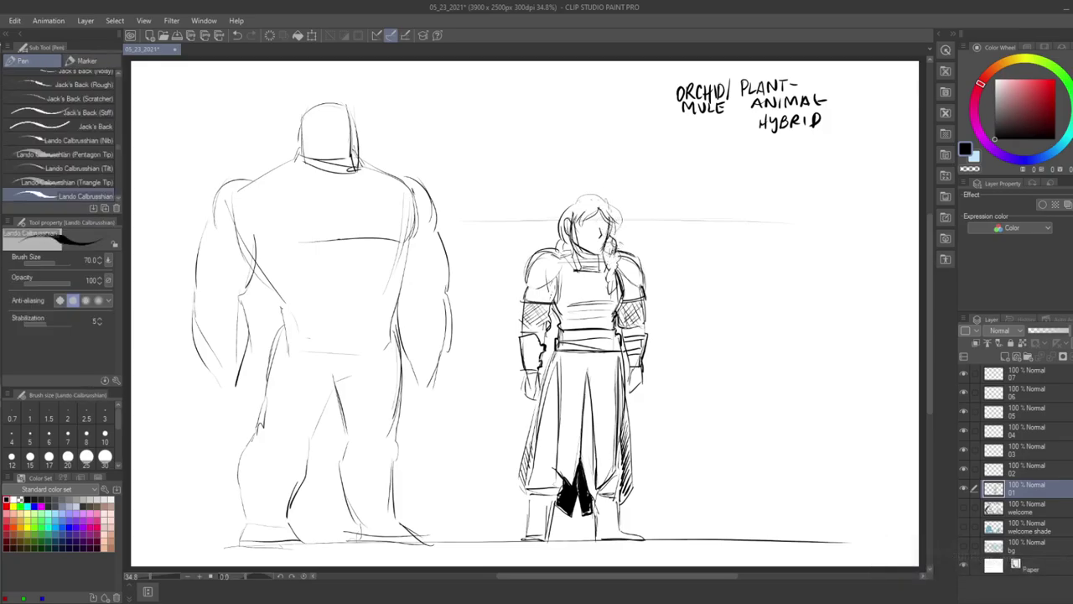
left_click_drag(618, 232, 622, 242)
left_click_drag(616, 206, 620, 237)
key("e")
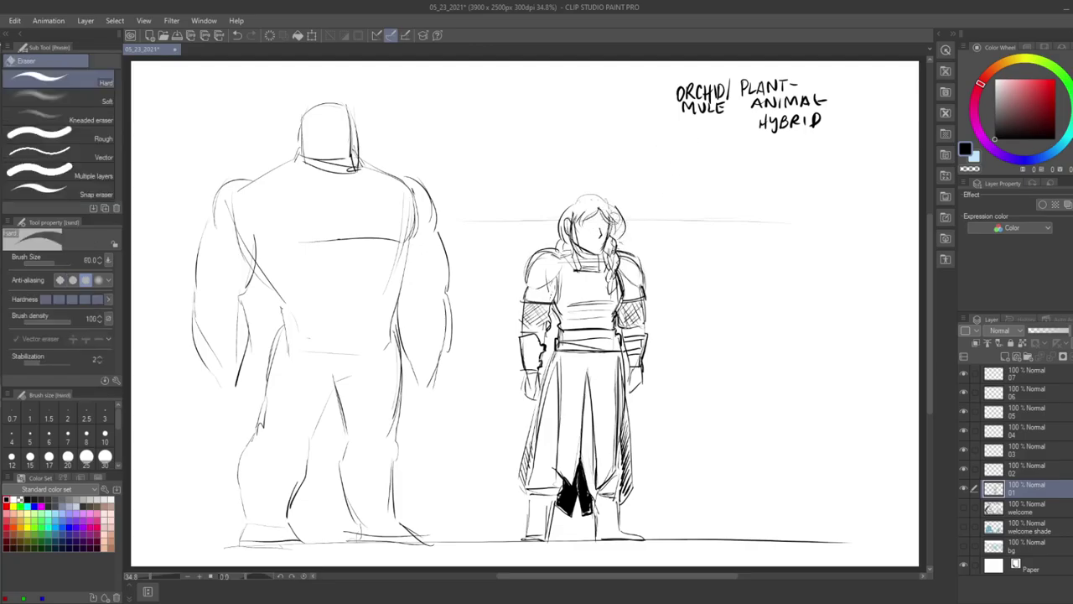
- Draw the smaller figure's eyes and brows and a black shadow under the chin, tidying lines beside the face
key("p")
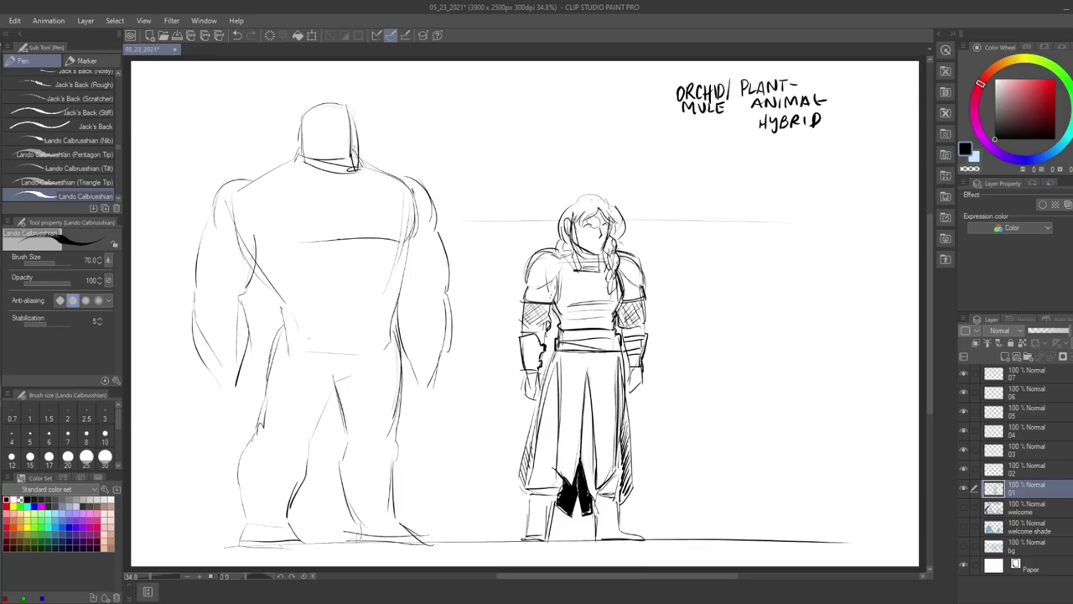
key("ctrl+z")
left_click_drag(583, 224, 593, 224)
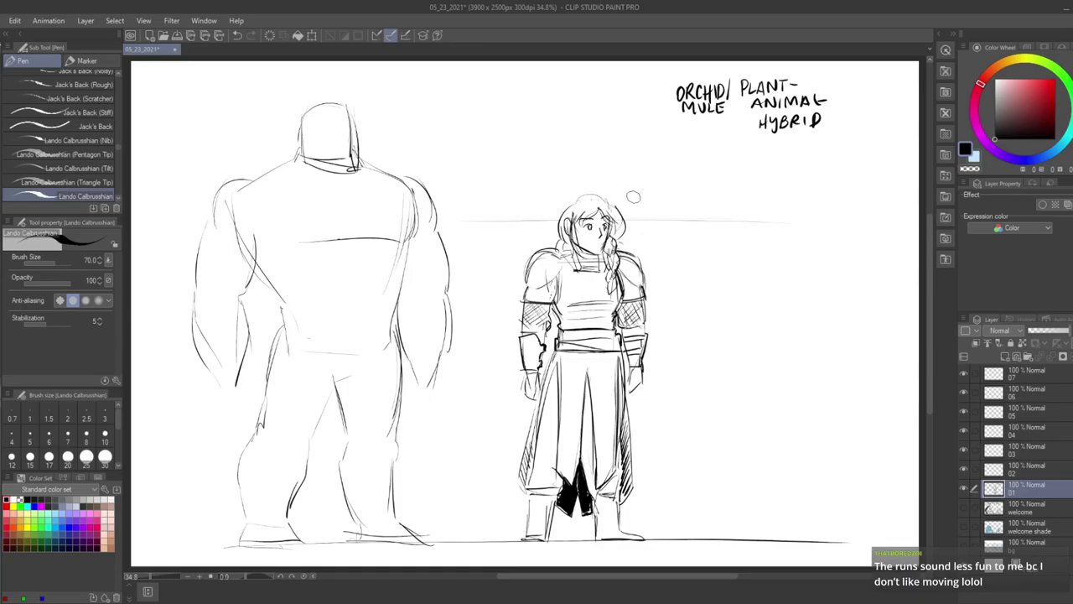
left_click_drag(604, 249, 589, 249)
left_click_drag(582, 251, 595, 255)
key("e")
mouse_move(602, 201)
left_mouse_down()
mouse_move(622, 224)
mouse_move(607, 251)
left_mouse_up()
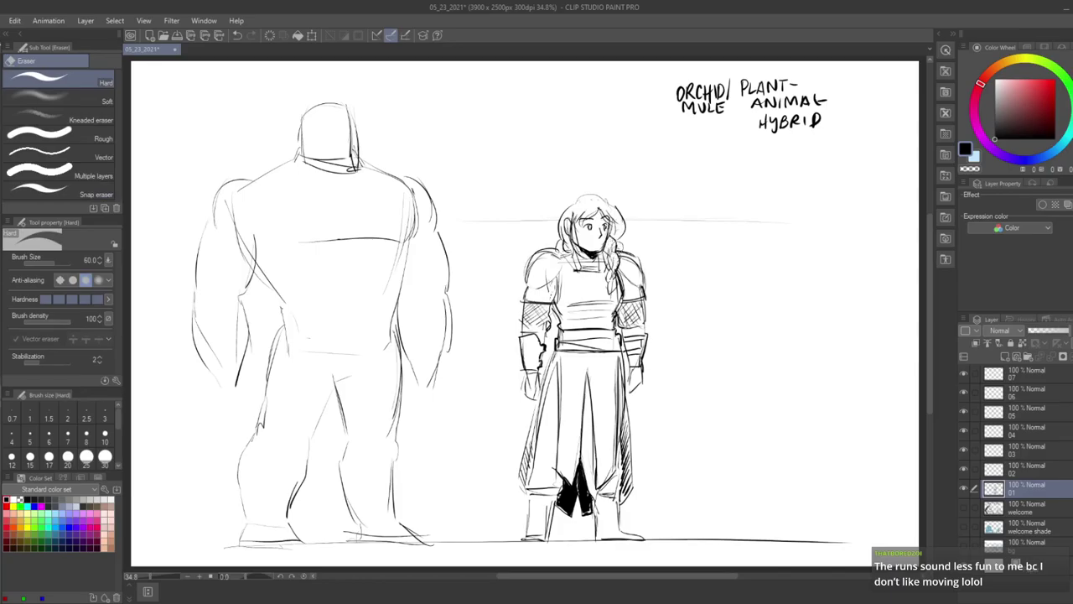
- Clean up and redraw both of the smaller figure's shoulder pads with rounded outlines and an inner rim line
left_click_drag(622, 255, 635, 273)
key("p")
left_click_drag(627, 252, 643, 285)
left_click_drag(559, 253, 553, 281)
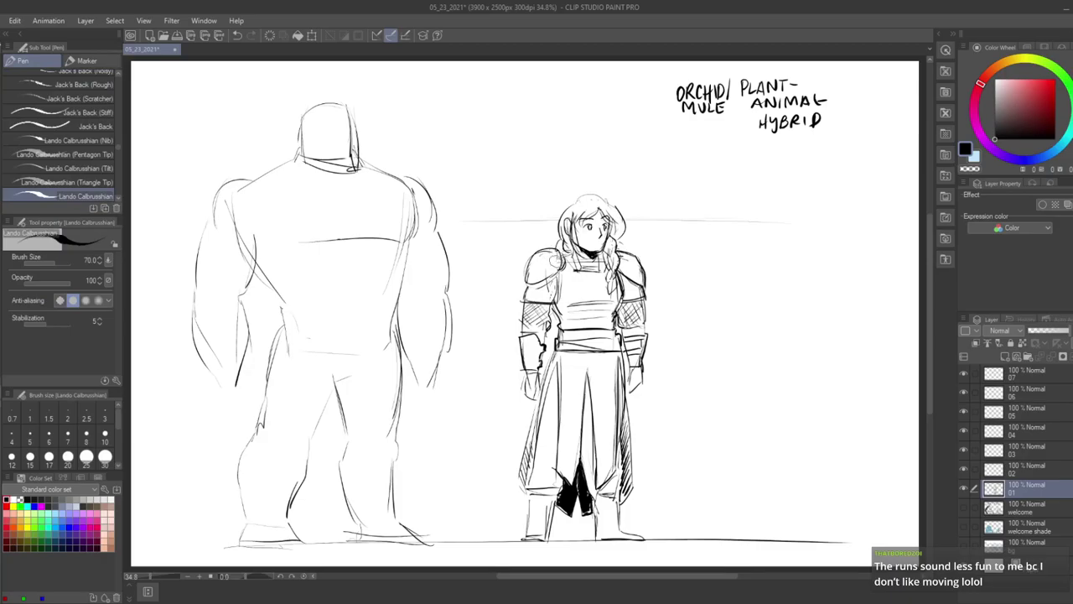
left_click_drag(558, 258, 528, 277)
left_click_drag(620, 264, 644, 275)
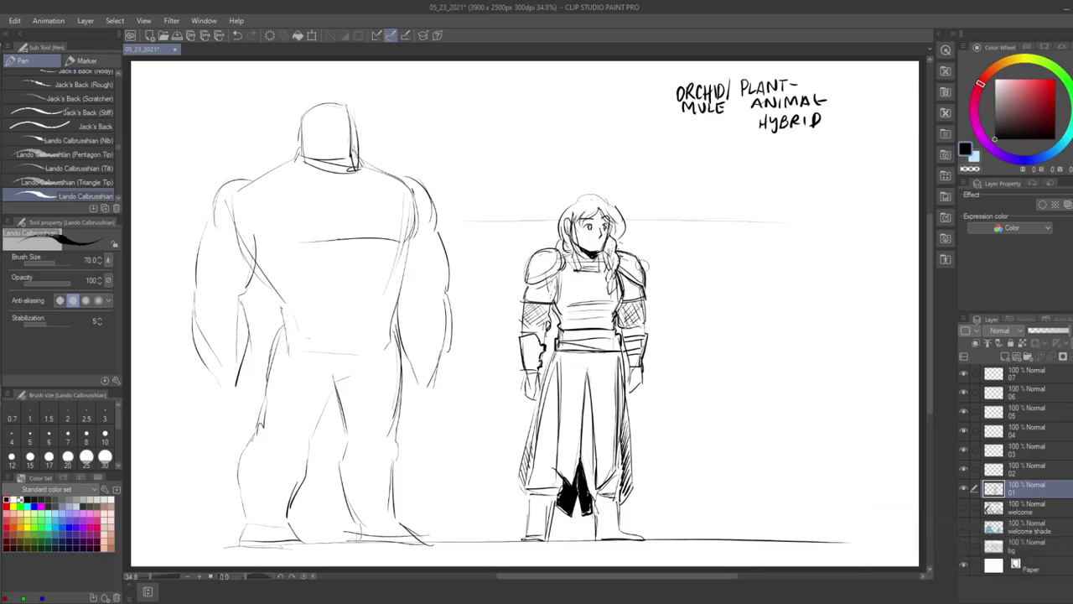
key("e")
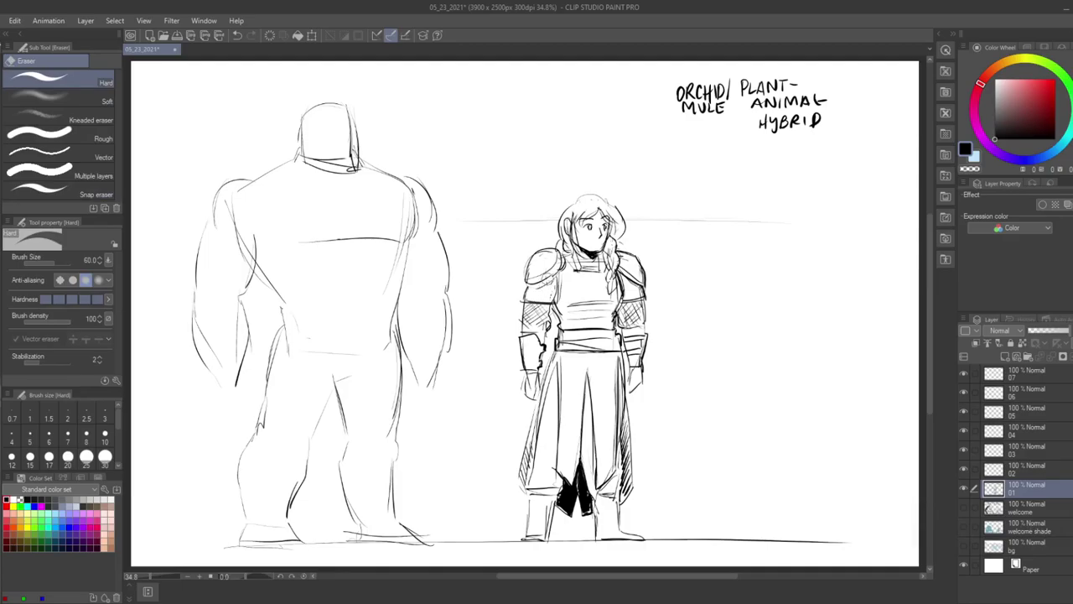
key("p")
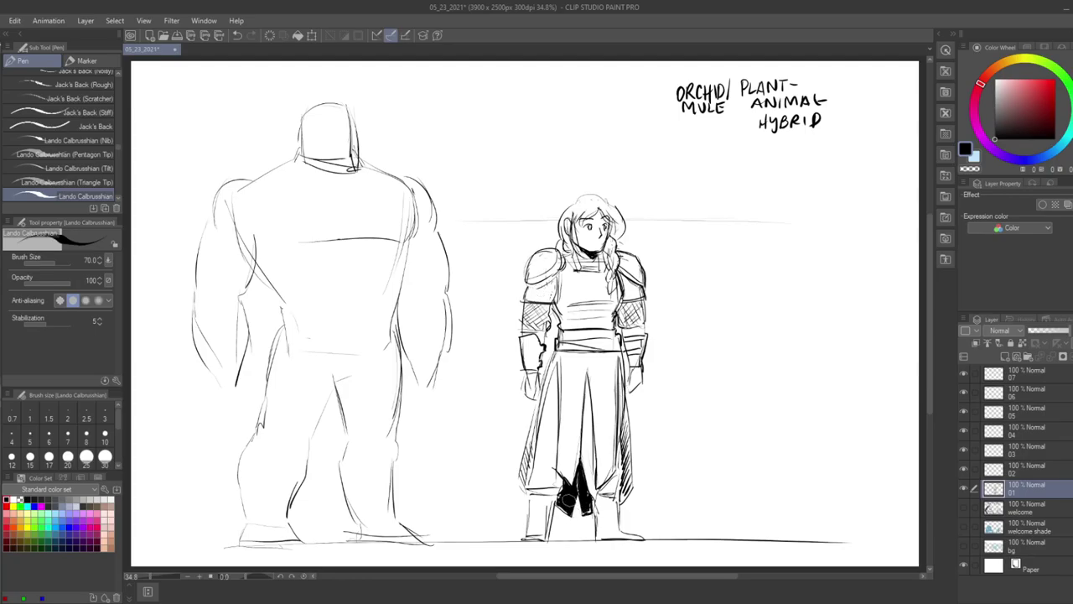
- Outline the smaller figure's shoes firmly on the ground line and add finger lines to the hand
mouse_move(526, 542)
left_mouse_down()
mouse_move(521, 546)
mouse_move(644, 541)
left_mouse_up()
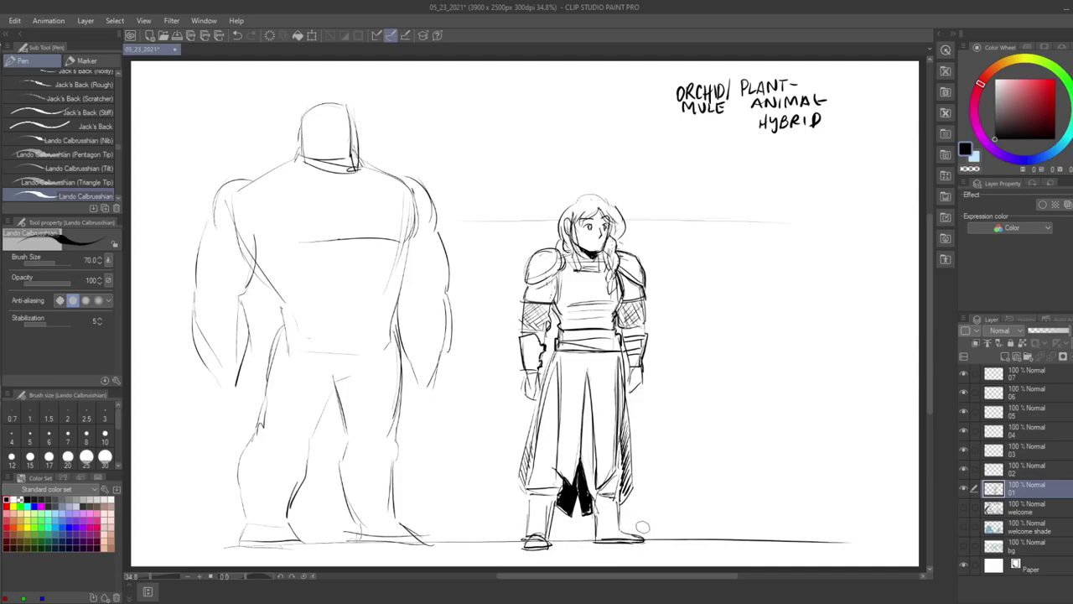
left_click_drag(631, 364, 637, 382)
mouse_move(538, 375)
left_mouse_down()
mouse_move(537, 395)
mouse_move(528, 391)
left_mouse_up()
key("ctrl+z")
- Draw the smaller figure's mouth and firm up the rounded outline of the hair, cleaning up stray lines
left_click_drag(588, 242, 597, 245)
key("e")
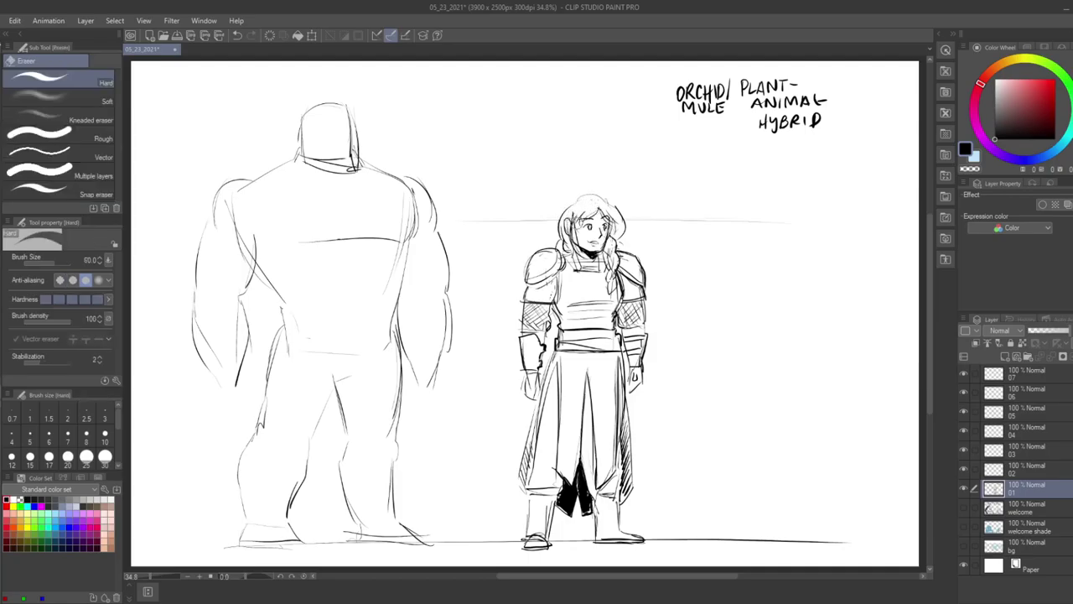
key("p")
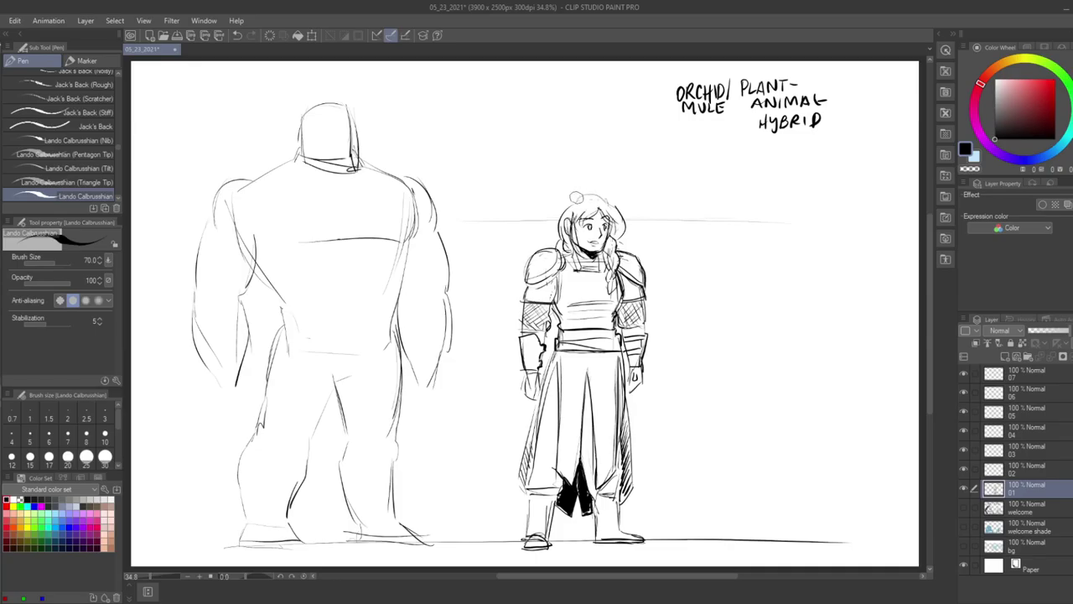
left_click_drag(628, 214, 620, 236)
- Draw the hulking figure's wide waist belt and one loincloth edge below it, erasing the old crotch lines
mouse_move(281, 305)
left_mouse_down()
mouse_move(280, 321)
mouse_move(396, 300)
left_mouse_up()
left_click_drag(289, 323, 394, 329)
key("e")
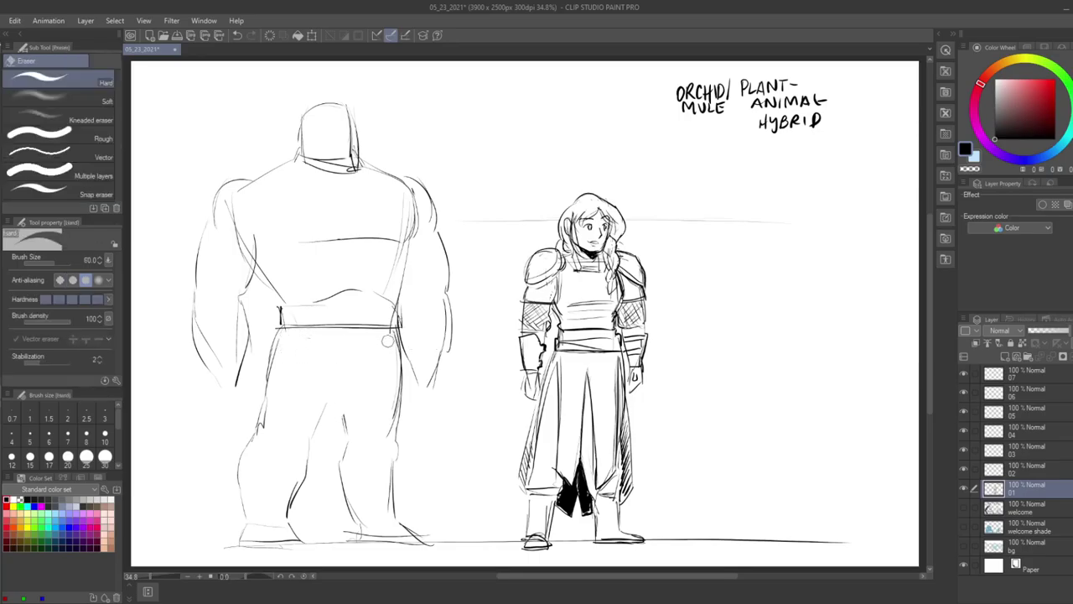
key("p")
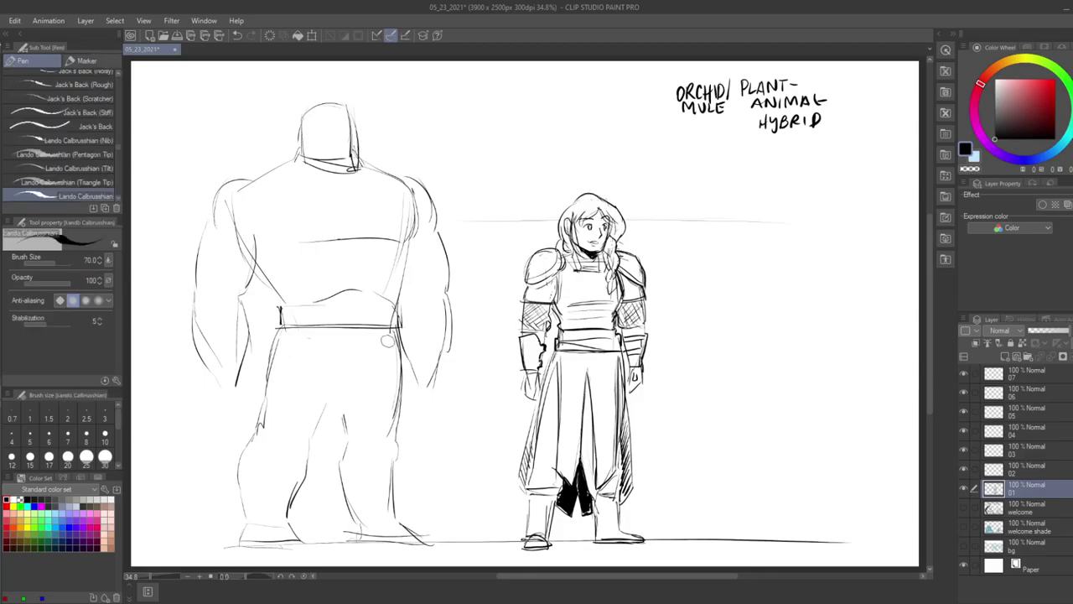
mouse_move(279, 327)
left_mouse_down()
mouse_move(270, 341)
mouse_move(322, 404)
left_mouse_up()
mouse_move(395, 327)
left_mouse_down()
mouse_move(400, 368)
mouse_move(350, 445)
left_mouse_up()
left_click_drag(290, 367, 350, 447)
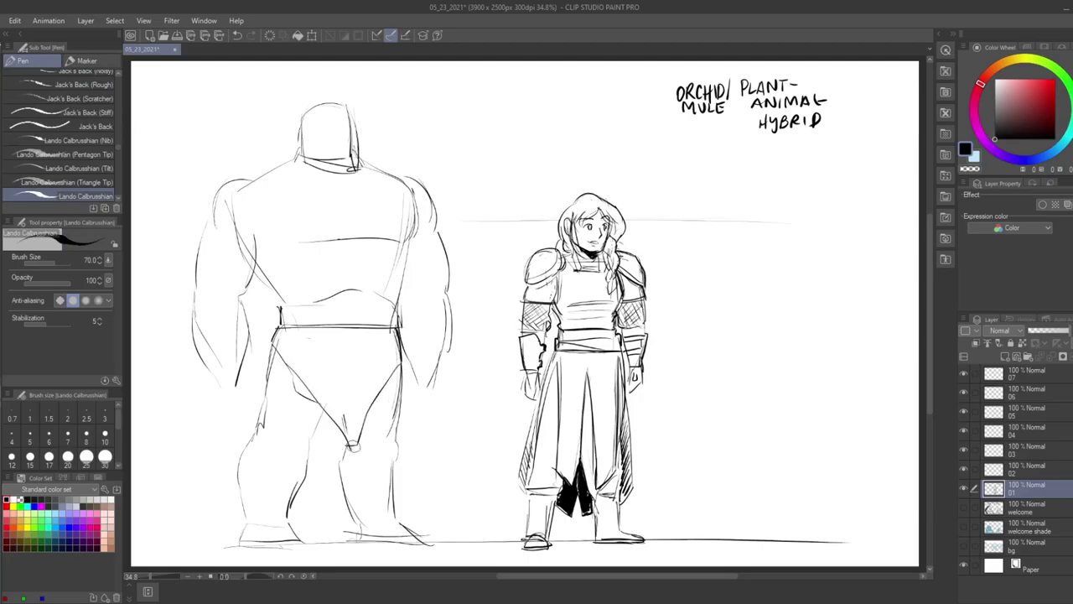
key("ctrl+z")
key("ctrl+z")
key("ctrl+z")
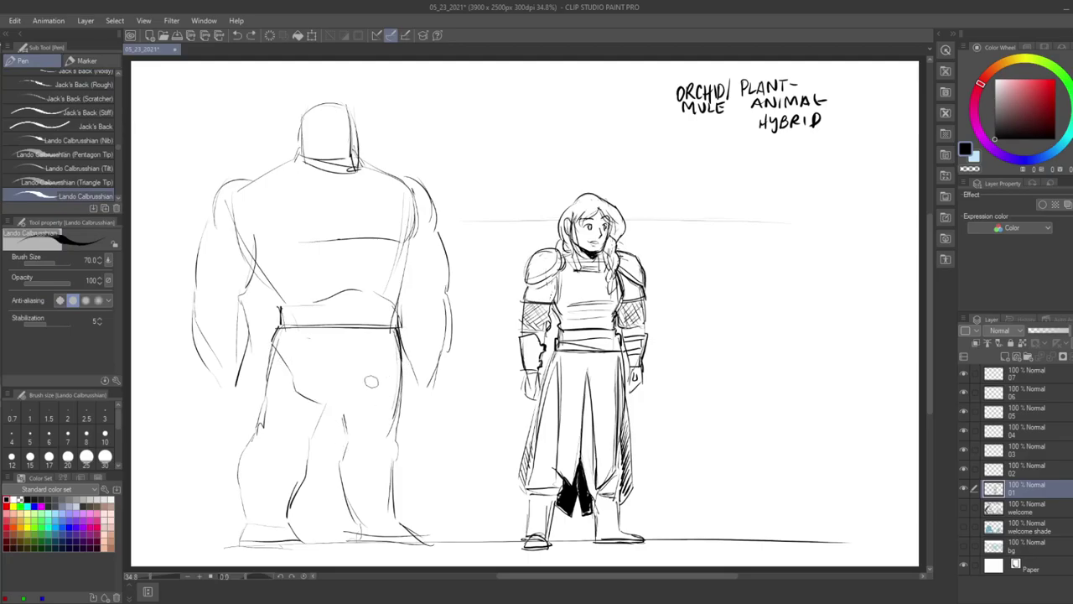
- Complete the hulking figure's pointed loincloth between the thighs and fill the small gap beside its tip in black
left_click_drag(324, 405, 335, 425)
mouse_move(400, 332)
left_mouse_down()
mouse_move(399, 359)
mouse_move(338, 437)
left_mouse_up()
left_click_drag(269, 373, 265, 403)
left_click_drag(329, 416, 327, 421)
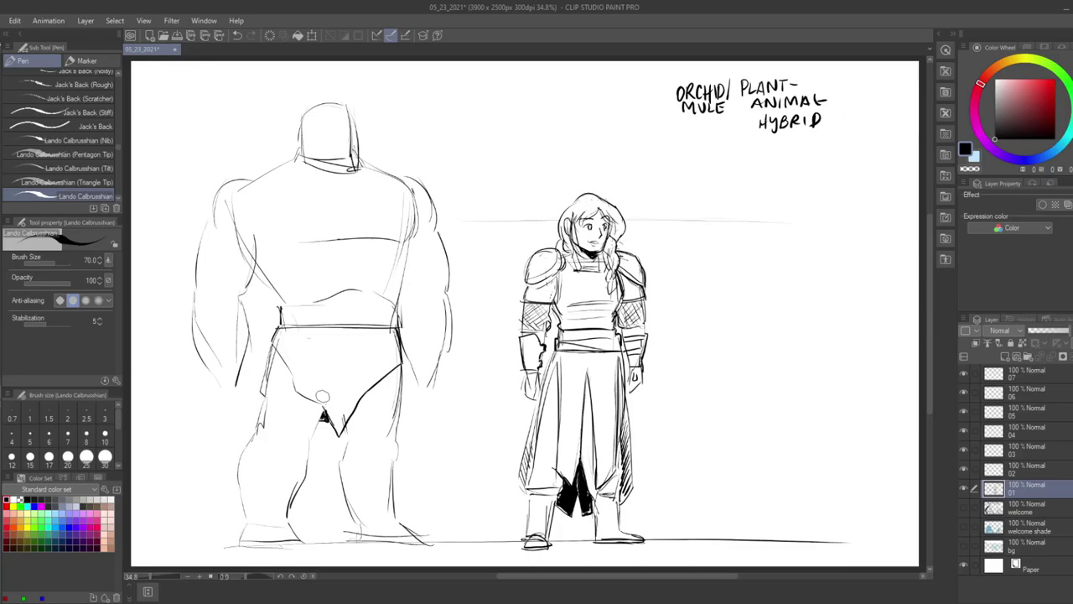
- Draw the hulking figure's collarbone line, a central chest line and the curved underside of one pectoral
left_click_drag(280, 177, 357, 180)
key("ctrl+z")
left_click_drag(270, 175, 336, 173)
key("ctrl+z")
mouse_move(272, 174)
left_mouse_down()
mouse_move(332, 169)
mouse_move(352, 222)
left_mouse_up()
mouse_move(346, 169)
left_mouse_down()
mouse_move(400, 174)
mouse_move(410, 213)
mouse_move(401, 243)
left_mouse_up()
mouse_move(254, 202)
left_mouse_down()
mouse_move(269, 227)
mouse_move(307, 243)
left_mouse_up()
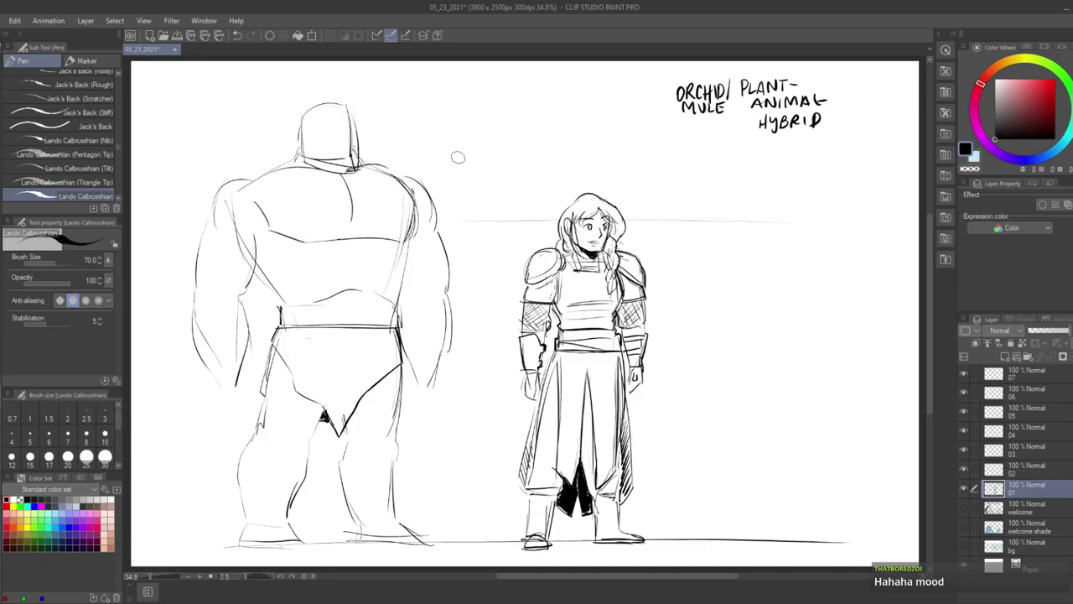
- Redraw the hulking figure's sloping trapezius and rounded shoulder outline on the side away from the smaller figure
left_click_drag(295, 156, 252, 172)
left_click_drag(252, 171, 206, 228)
key("ctrl+z")
mouse_move(255, 163)
left_mouse_down()
mouse_move(211, 182)
mouse_move(210, 226)
left_mouse_up()
key("ctrl+z")
key("ctrl+z")
left_click_drag(286, 154, 205, 221)
key("ctrl+z")
mouse_move(262, 165)
left_mouse_down()
mouse_move(220, 179)
mouse_move(205, 220)
left_mouse_up()
- Draw the curved underside of the hulking figure's other pectoral and erase the old straight chest line
left_click_drag(344, 225, 409, 245)
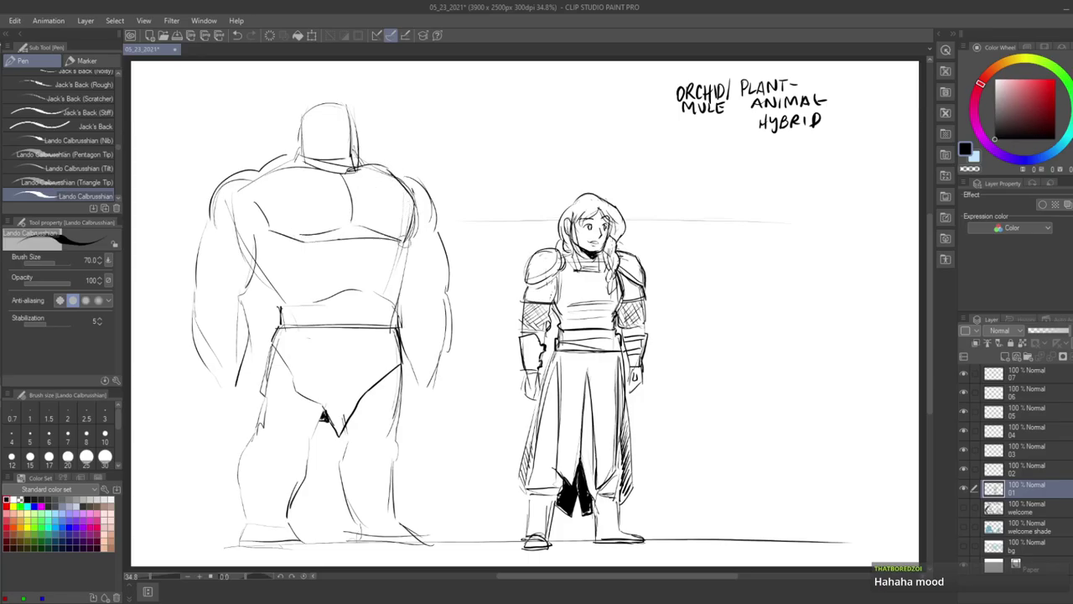
key("e")
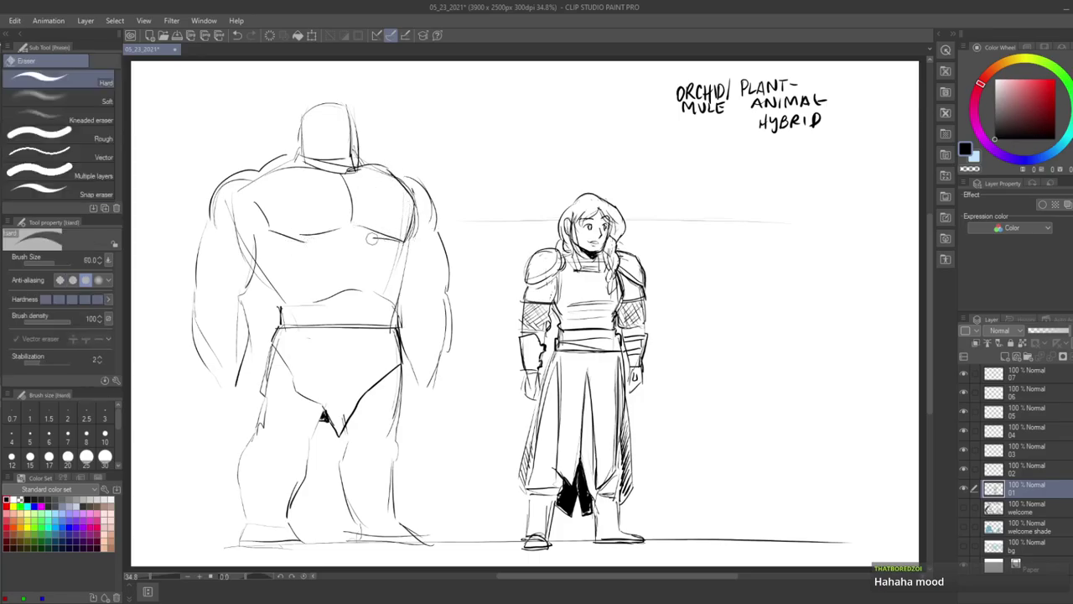
key("p")
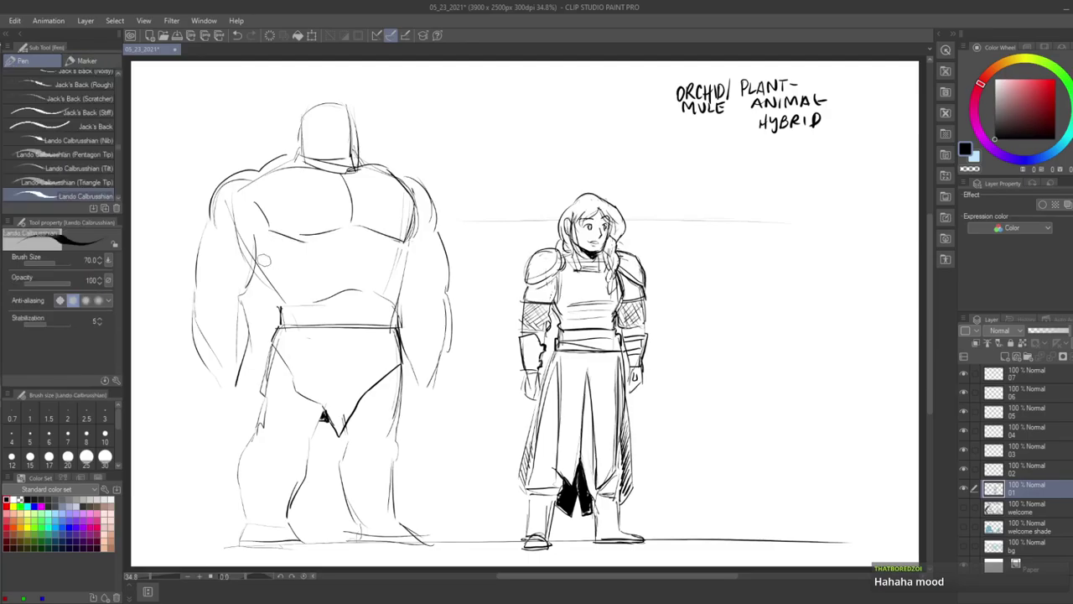
- Outline the sides of the hulking figure's torso with bold lines tapering down to the belt
left_click_drag(266, 278, 279, 301)
mouse_move(406, 241)
left_mouse_down()
mouse_move(394, 304)
mouse_move(402, 323)
mouse_move(314, 304)
mouse_move(356, 285)
mouse_move(279, 304)
mouse_move(275, 325)
mouse_move(325, 329)
left_mouse_up()
key("ctrl+z")
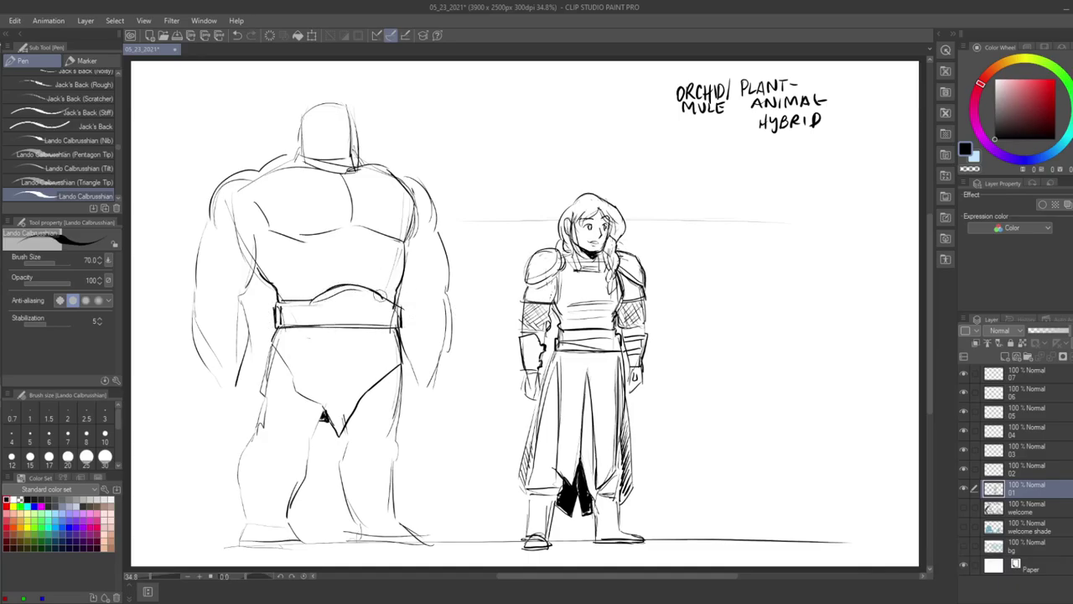
- Darken the hulking figure's belt outline with an arched upper edge at the centre, erasing the overshoot at its end
left_click_drag(376, 295, 404, 302)
key("e")
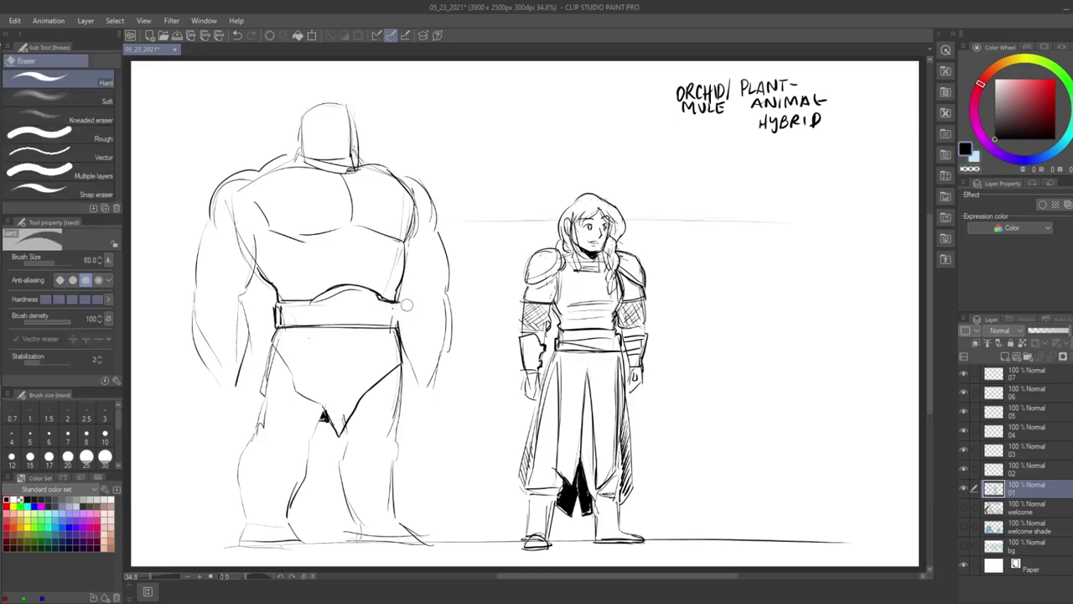
key("p")
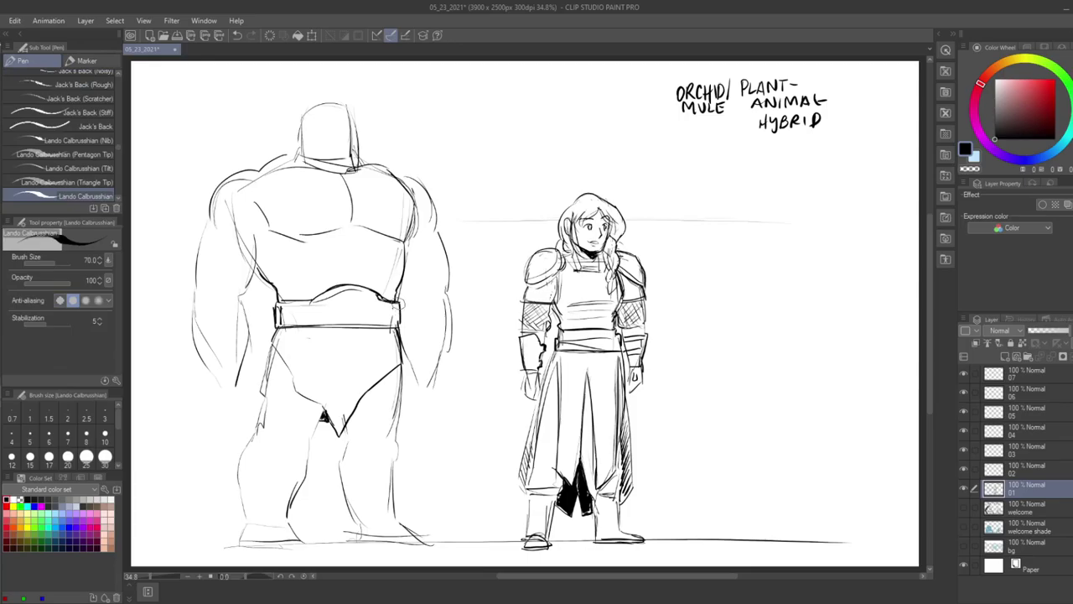
mouse_move(353, 288)
left_mouse_down()
mouse_move(404, 299)
mouse_move(322, 290)
mouse_move(272, 308)
left_mouse_up()
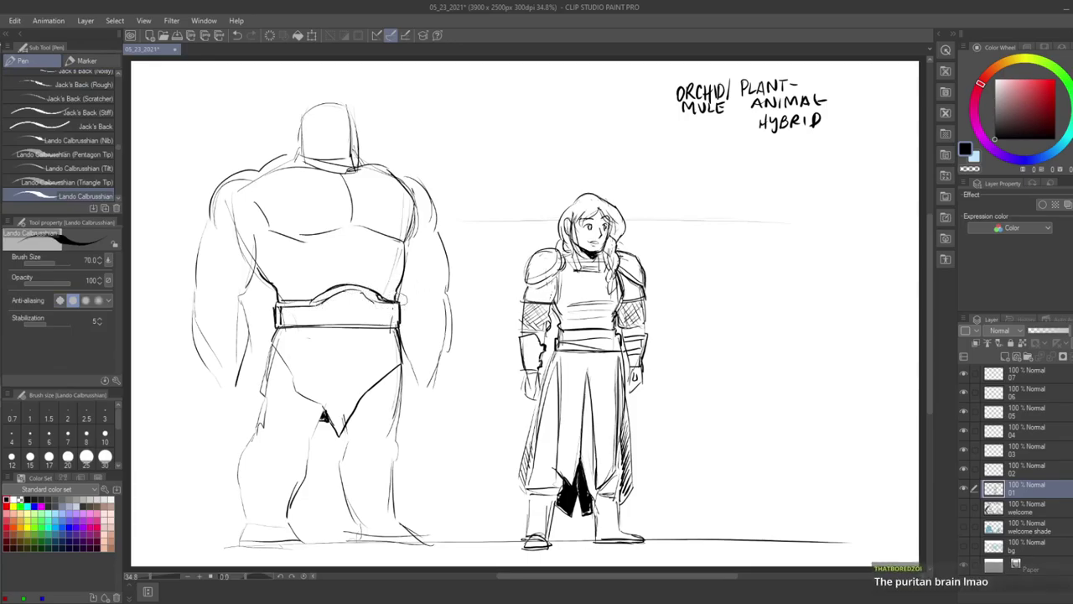
left_click_drag(398, 303, 377, 301)
- Firm up the outlines of the hulking figure's shoulder and both muscular arms
mouse_move(400, 171)
left_mouse_down()
mouse_move(435, 225)
mouse_move(440, 216)
mouse_move(424, 231)
mouse_move(447, 270)
mouse_move(435, 300)
mouse_move(442, 352)
left_mouse_up()
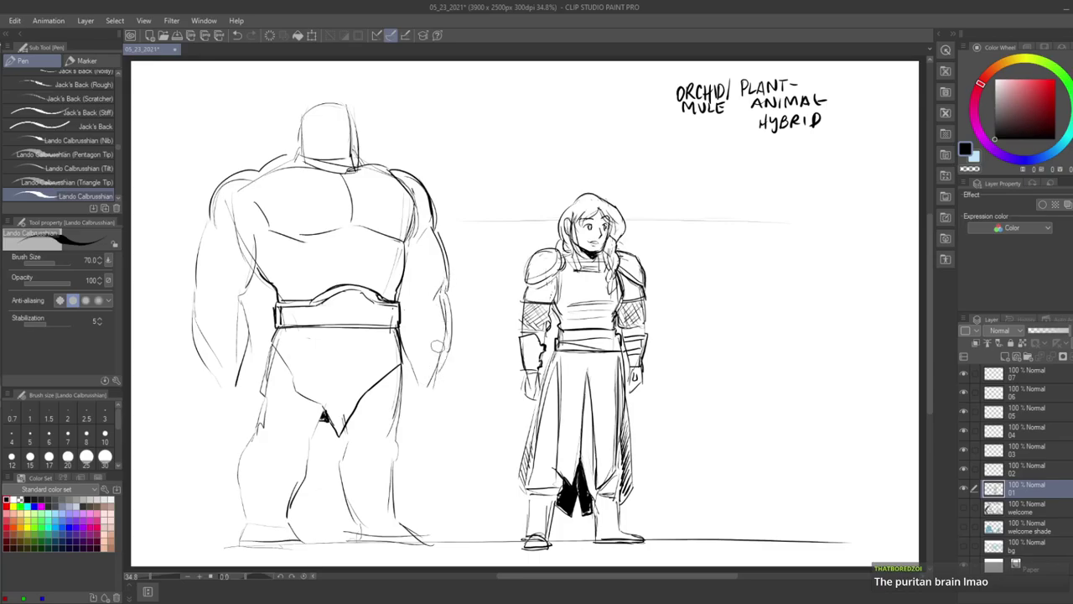
mouse_move(262, 235)
left_mouse_down()
mouse_move(261, 283)
mouse_move(233, 301)
left_mouse_up()
mouse_move(208, 217)
left_mouse_down()
mouse_move(195, 293)
mouse_move(245, 313)
mouse_move(254, 345)
mouse_move(242, 391)
left_mouse_up()
- Draw flared bracers on both of the hulking figure's forearms, adding a cuff band at the wrist
left_click_drag(193, 316, 210, 389)
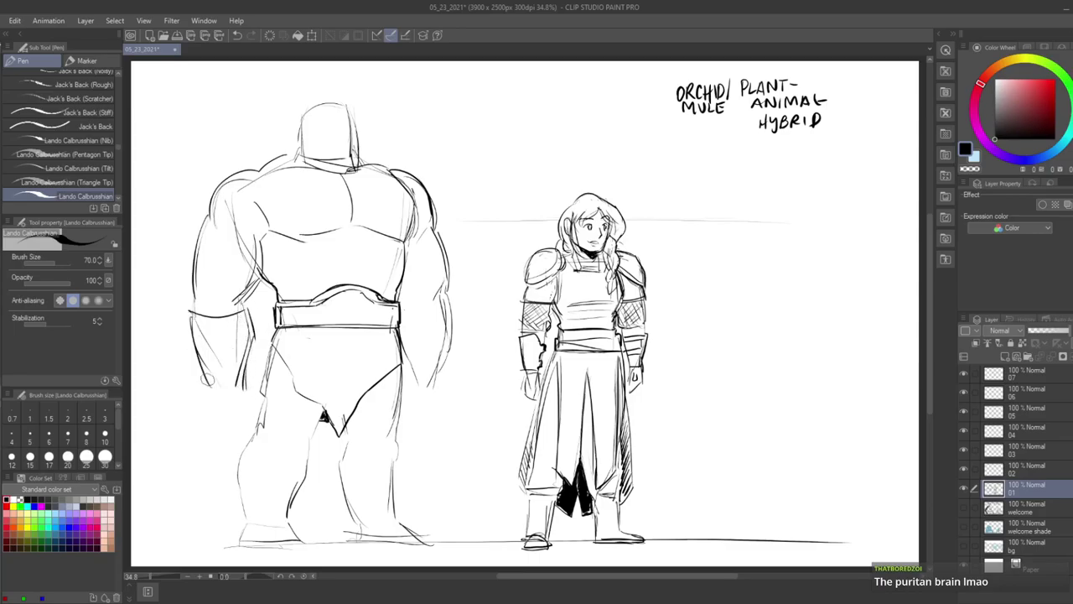
mouse_move(401, 321)
left_mouse_down()
mouse_move(454, 309)
mouse_move(441, 389)
mouse_move(465, 309)
mouse_move(414, 382)
mouse_move(441, 383)
left_mouse_up()
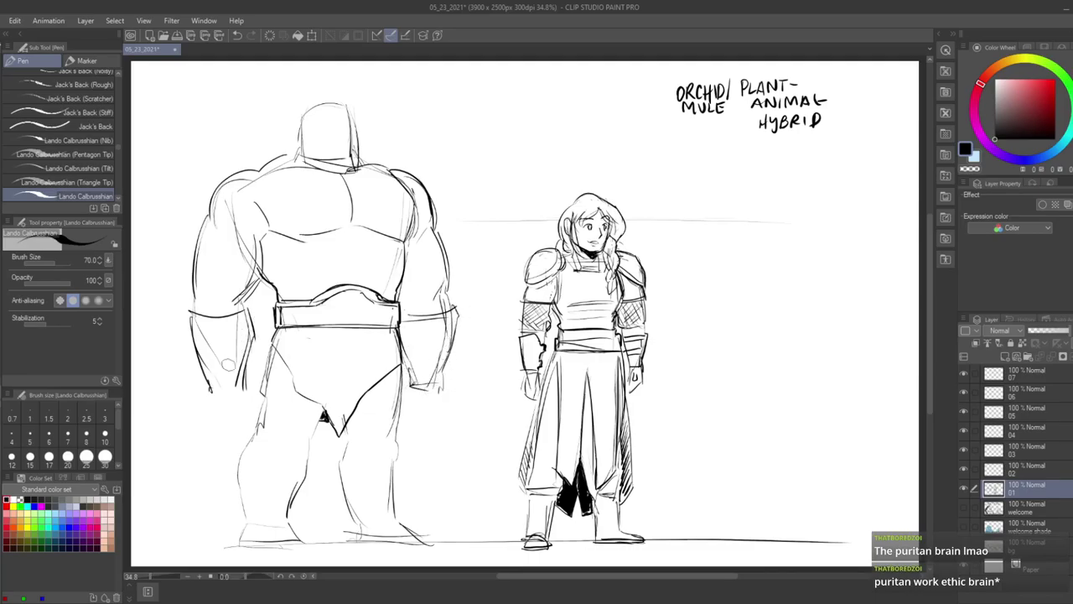
left_click_drag(203, 378, 248, 376)
left_click_drag(252, 348, 247, 377)
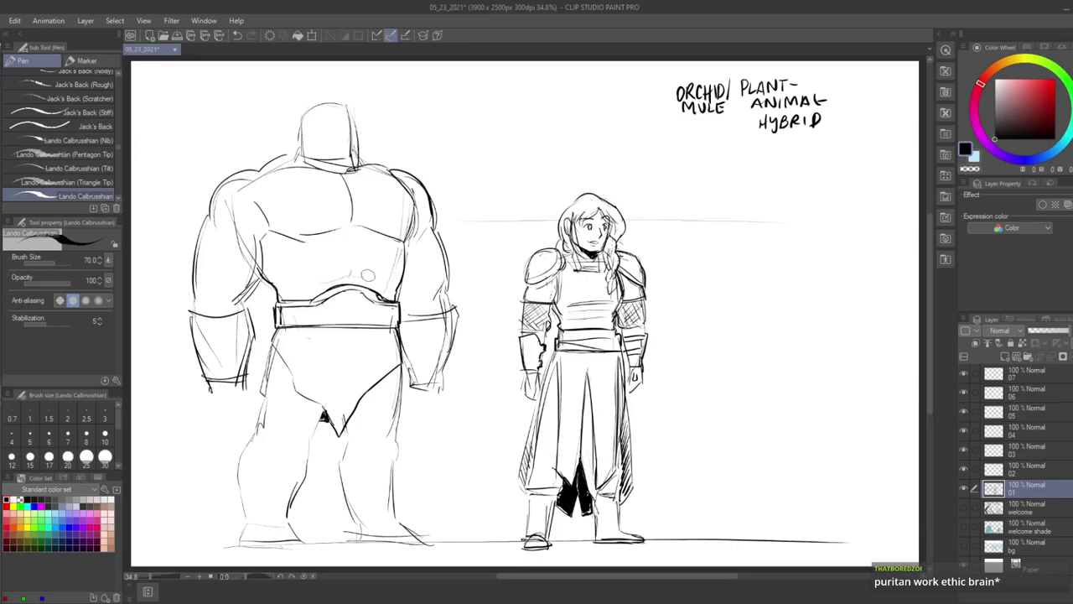
- Sketch light abdominal muscle lines above the hulking figure's belt and fold lines on the loincloth
mouse_move(364, 276)
left_mouse_down()
mouse_move(341, 255)
mouse_move(304, 291)
mouse_move(387, 280)
left_mouse_up()
key("e")
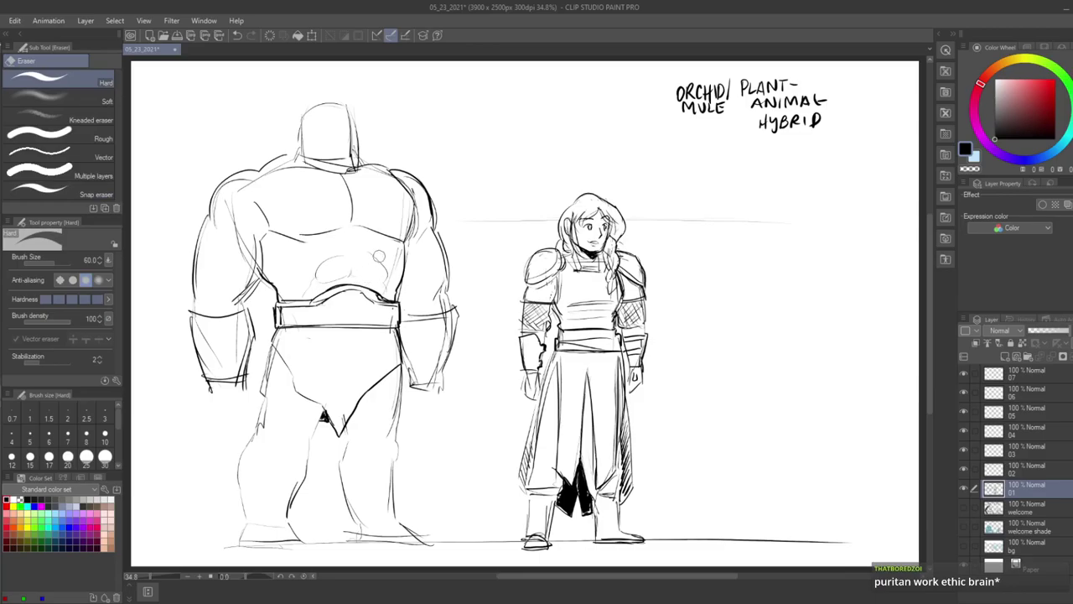
key("p")
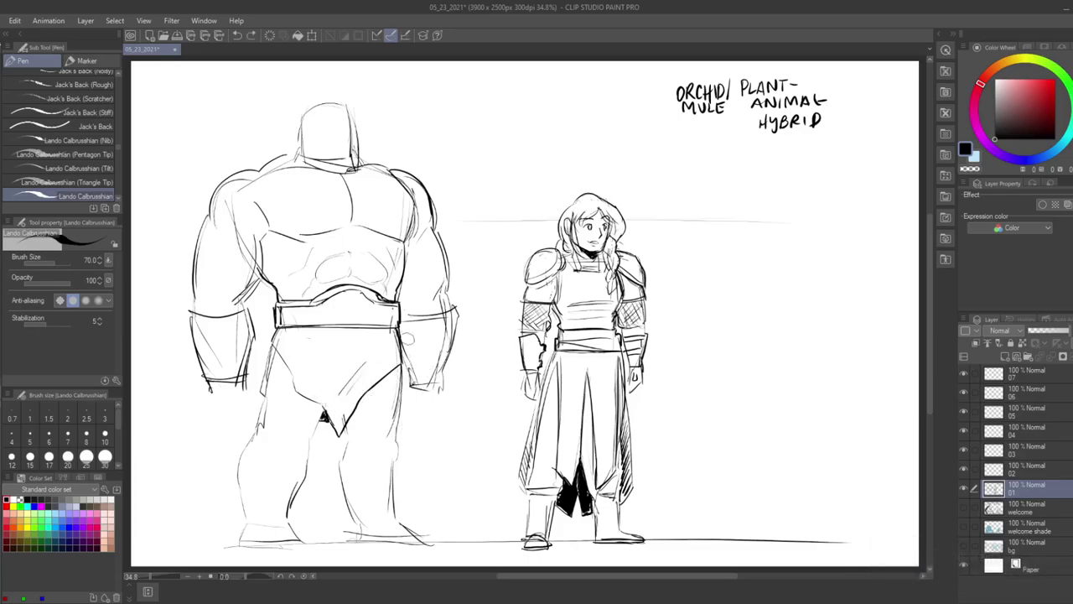
- Erase stray lines beside the hulking figure's arm and outline the thighs and lower legs with darker strokes
key("e")
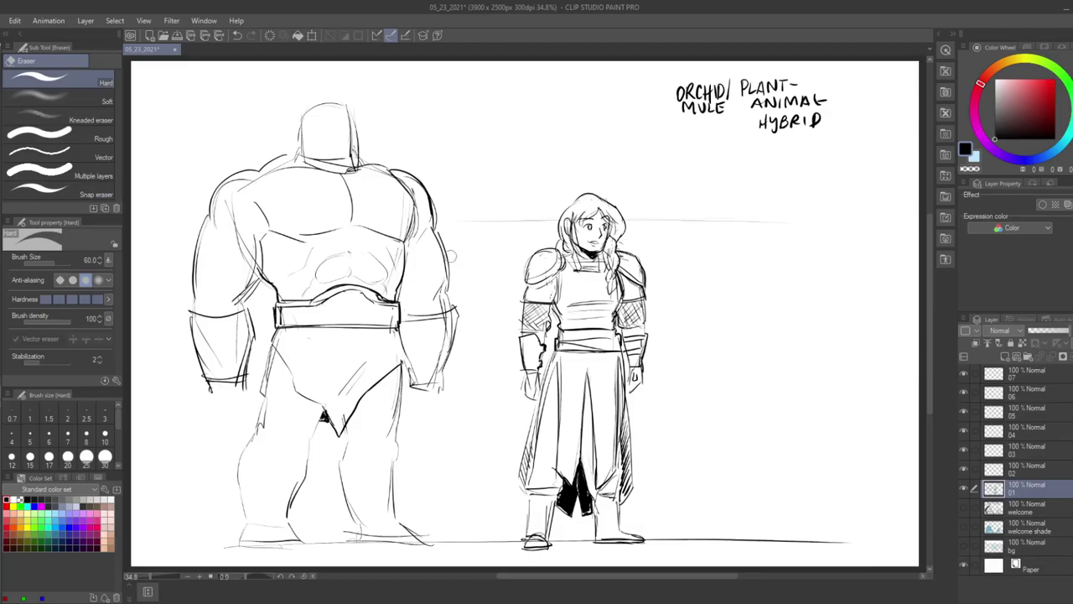
key("p")
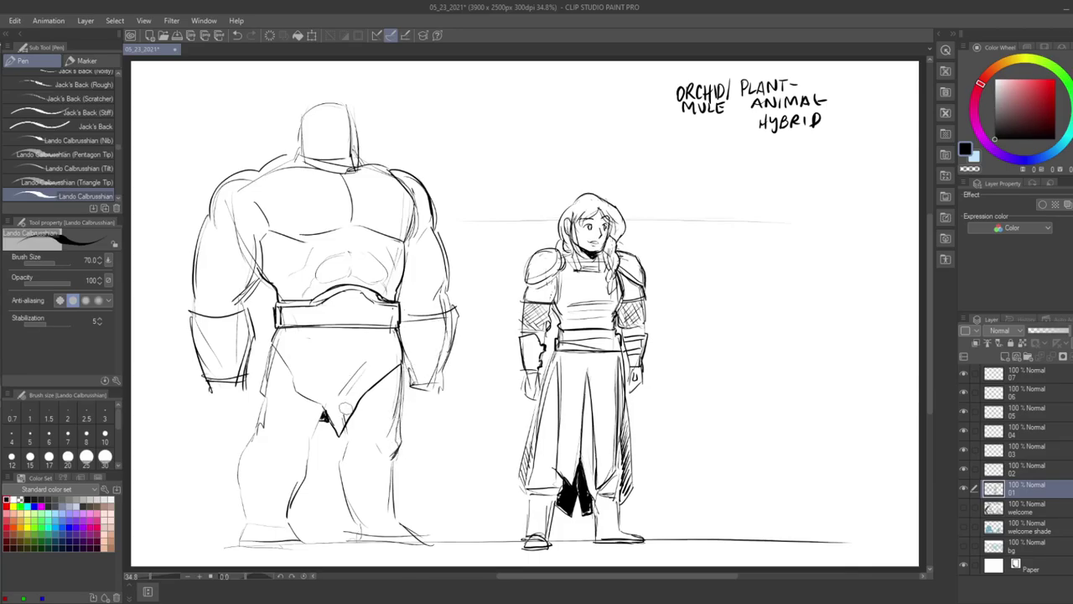
left_click_drag(322, 417, 312, 443)
left_click_drag(270, 357, 267, 419)
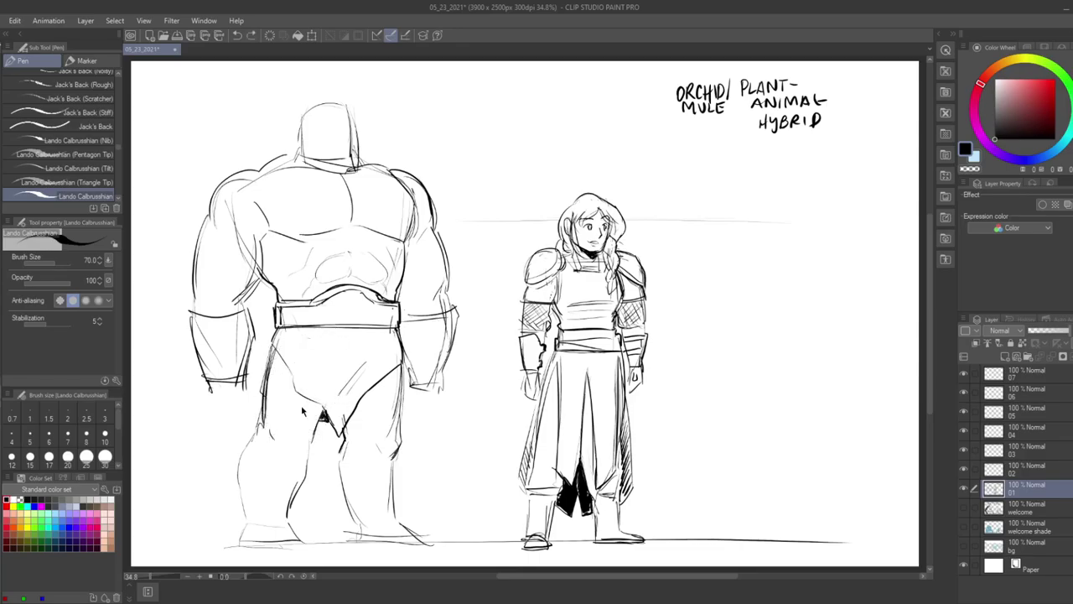
mouse_move(255, 425)
left_mouse_down()
mouse_move(240, 483)
mouse_move(250, 527)
left_mouse_up()
left_click_drag(394, 460, 397, 515)
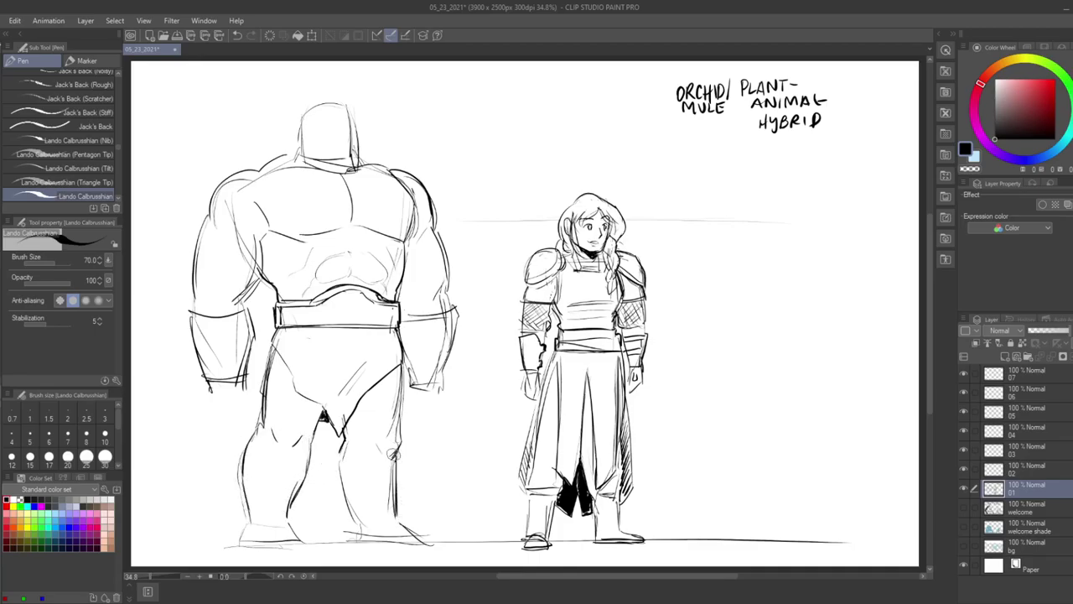
- Erase the hulking figure's straight outer calf line and redraw both shins as greaves with curved upper and lower edges
key("e")
mouse_move(394, 459)
left_mouse_down()
mouse_move(394, 503)
mouse_move(394, 472)
left_mouse_up()
key("p")
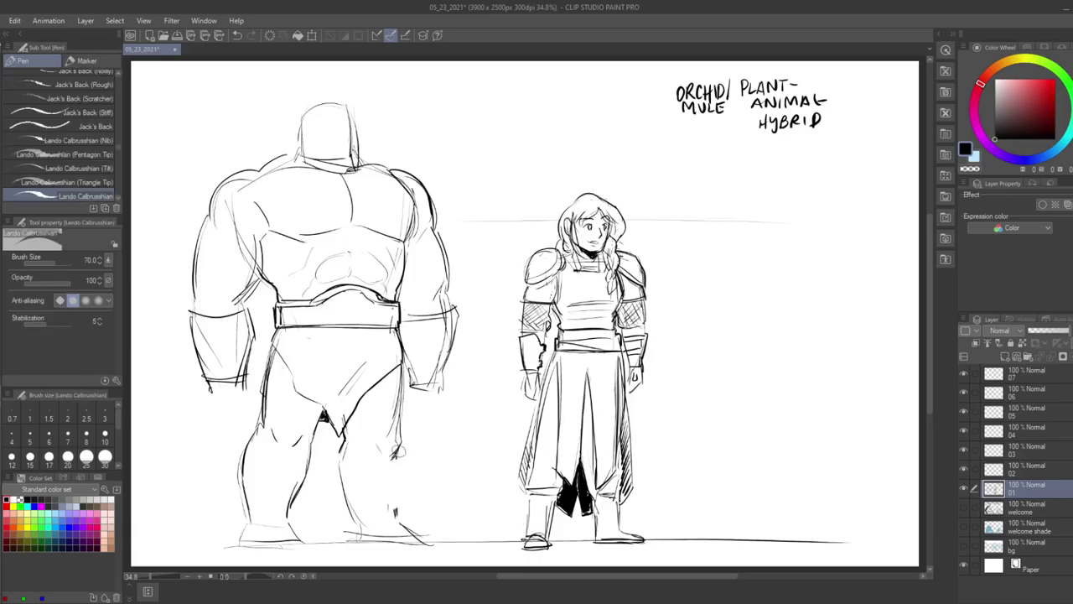
mouse_move(340, 468)
left_mouse_down()
mouse_move(398, 457)
mouse_move(402, 490)
mouse_move(398, 512)
mouse_move(347, 522)
left_mouse_up()
mouse_move(251, 445)
left_mouse_down()
mouse_move(309, 453)
mouse_move(288, 513)
mouse_move(244, 516)
left_mouse_up()
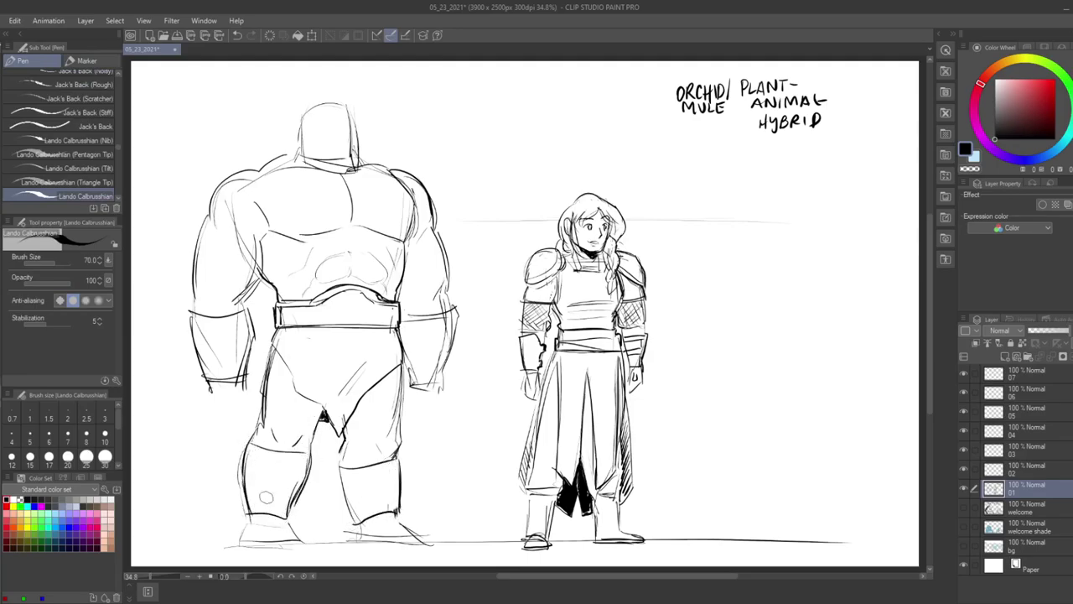
- Outline both of the hulking figure's broad feet below the greaves with firm lines
mouse_move(363, 525)
left_mouse_down()
mouse_move(389, 542)
mouse_move(357, 540)
mouse_move(418, 528)
mouse_move(396, 515)
mouse_move(434, 544)
left_mouse_up()
left_click_drag(407, 543, 428, 549)
left_click_drag(288, 518, 299, 544)
mouse_move(249, 518)
left_mouse_down()
mouse_move(243, 549)
mouse_move(298, 543)
left_mouse_up()
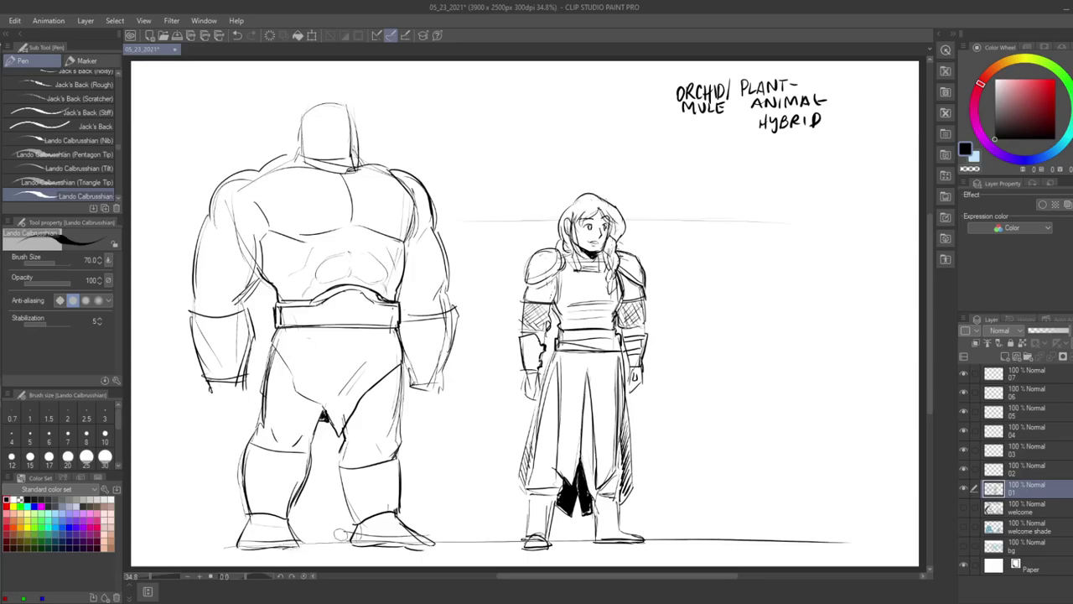
- Erase the outer outlines of the hulking figure's thighs and redraw them as fuller curves from belt to knee
key("e")
left_click_drag(275, 335, 265, 413)
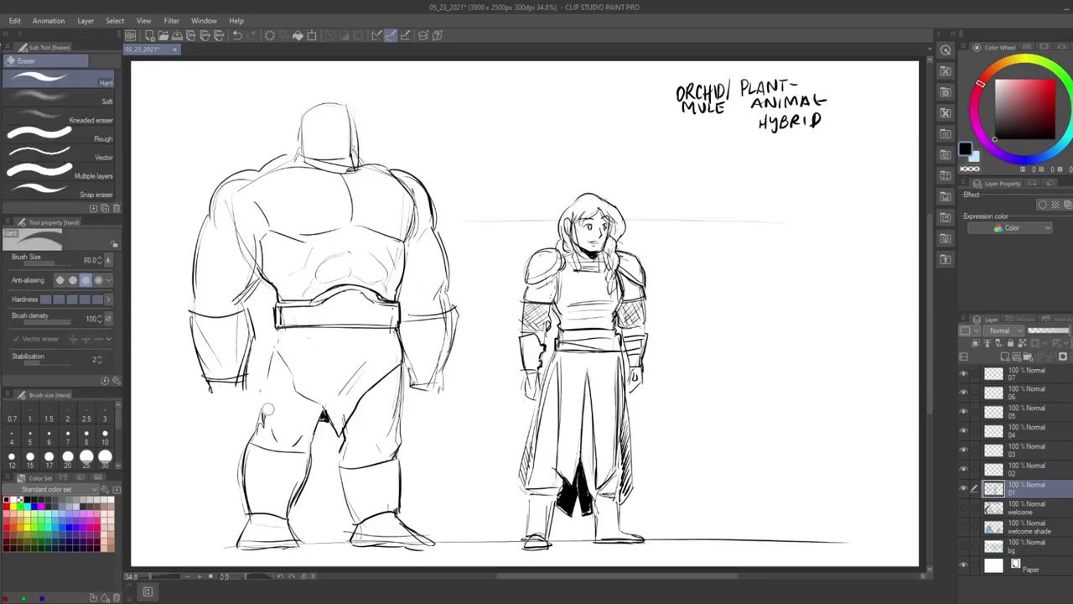
left_click_drag(398, 350, 398, 429)
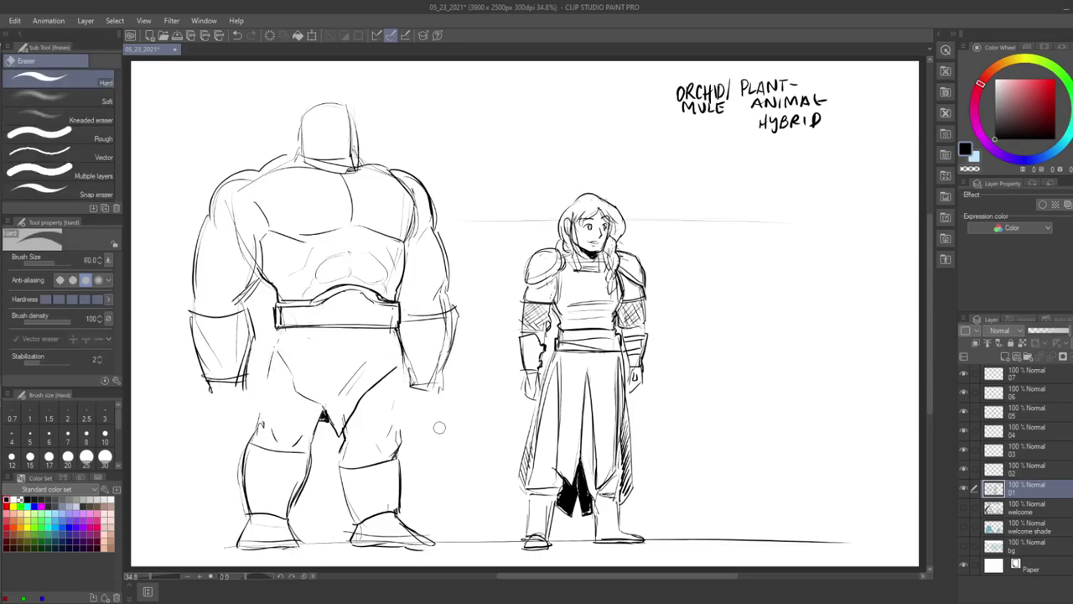
key("p")
left_click_drag(277, 333, 261, 422)
left_click_drag(399, 336, 397, 436)
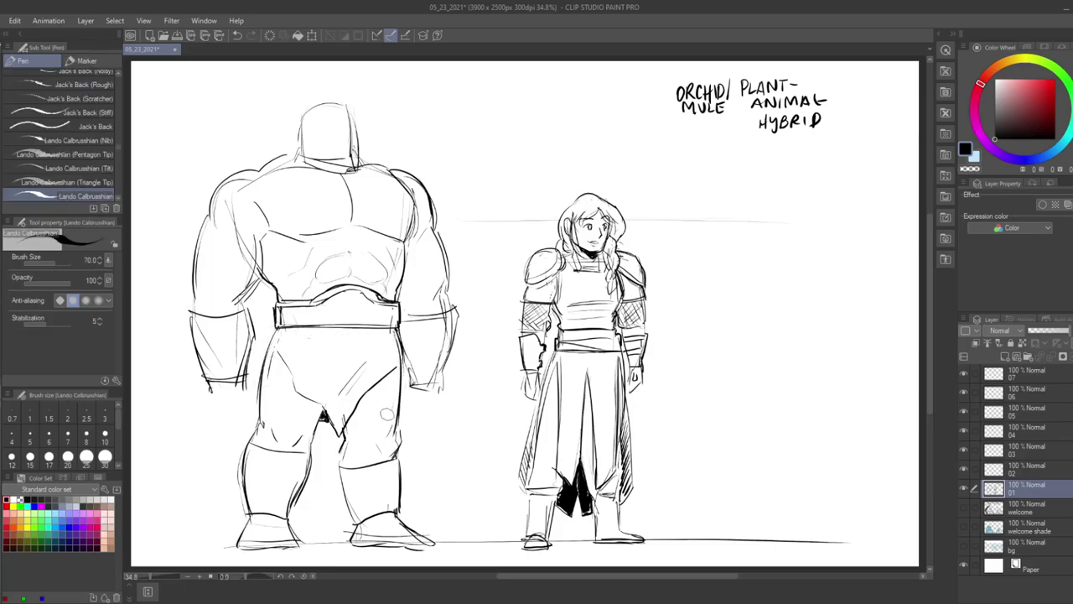
key("ctrl+z")
key("ctrl+z")
left_click_drag(397, 337, 397, 434)
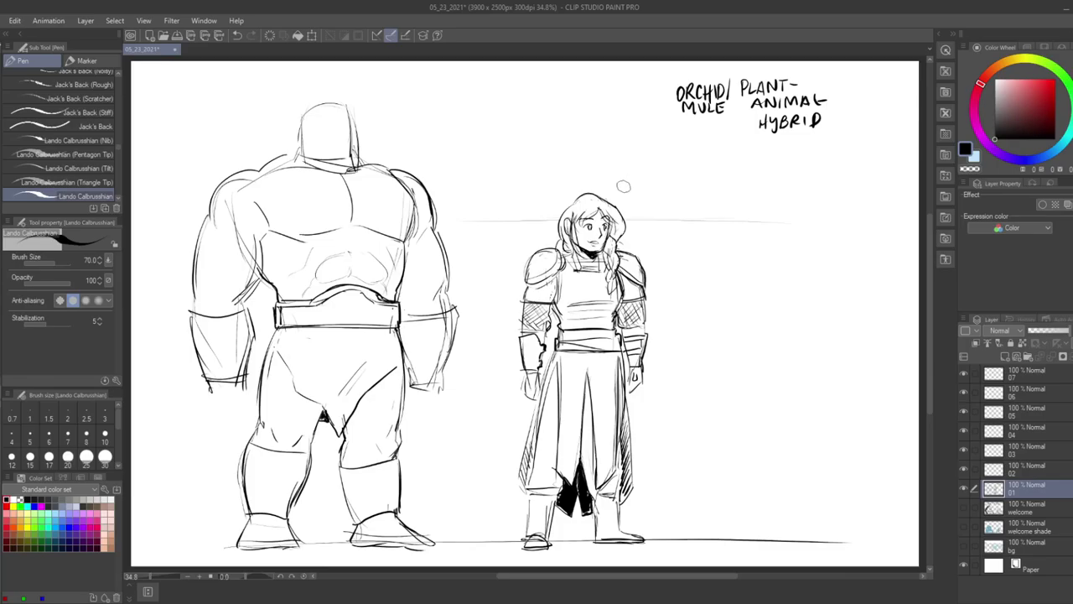
- Draw a height marker line above the smaller figure's head and label it 5'2"
mouse_move(591, 188)
left_mouse_down()
mouse_move(680, 191)
mouse_move(713, 179)
left_mouse_up()
left_click_drag(717, 176, 716, 179)
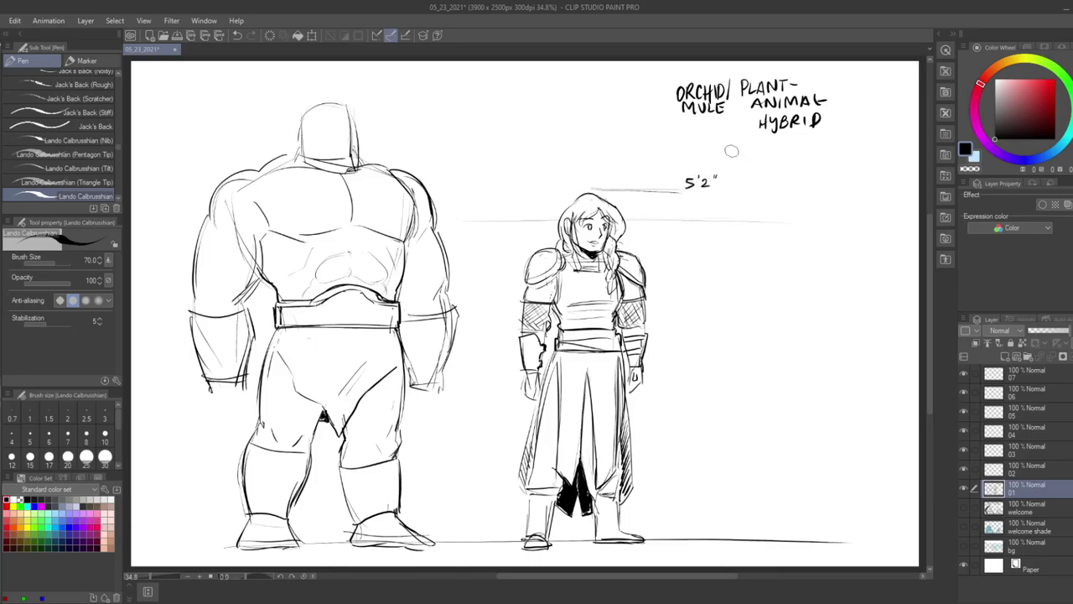
- Erase the faint horizontal guideline on both sides of the smaller figure's head
key("m")
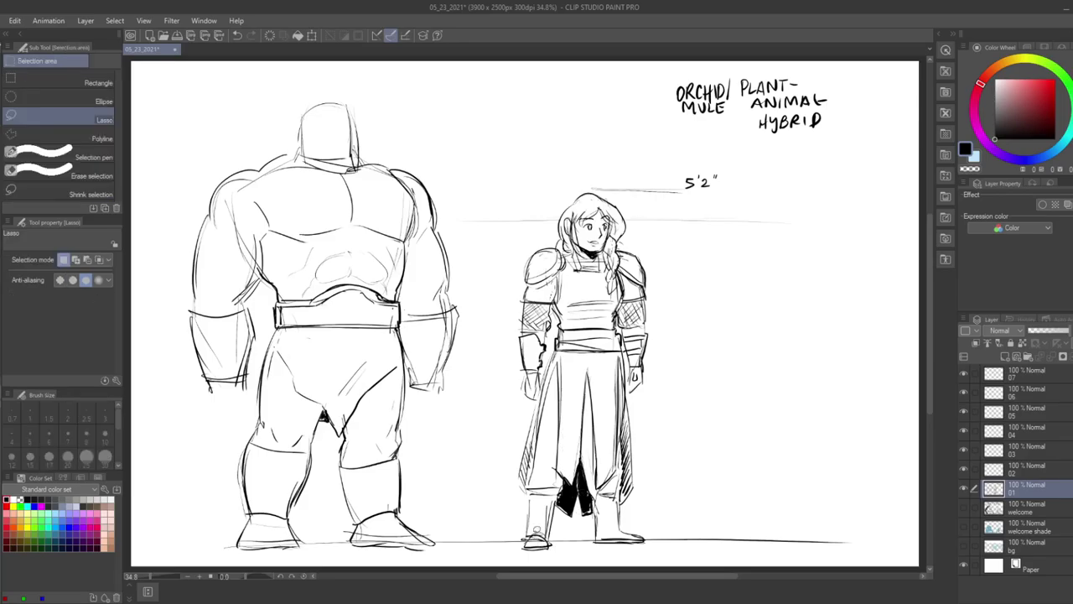
mouse_move(517, 540)
left_mouse_down()
mouse_move(507, 418)
mouse_move(522, 245)
mouse_move(567, 174)
mouse_move(680, 145)
mouse_move(741, 168)
left_mouse_up()
key("ctrl+d")
key("e")
left_click_drag(543, 220, 469, 221)
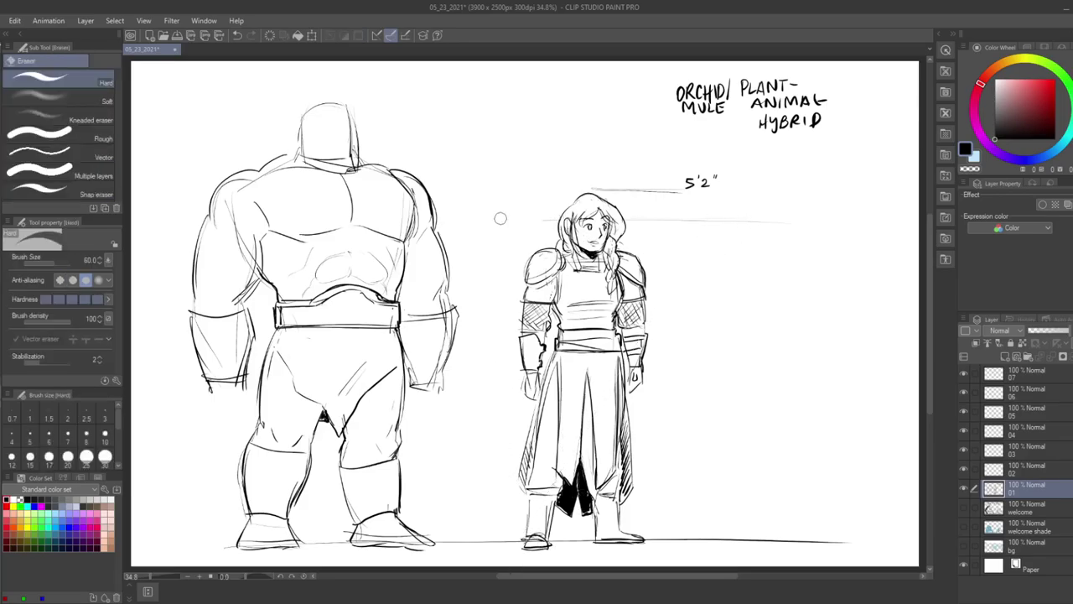
left_click_drag(644, 225, 775, 222)
- Redraw the hulking figure's head with a firm face edge and square jaw, and add a pointed ear
key("p")
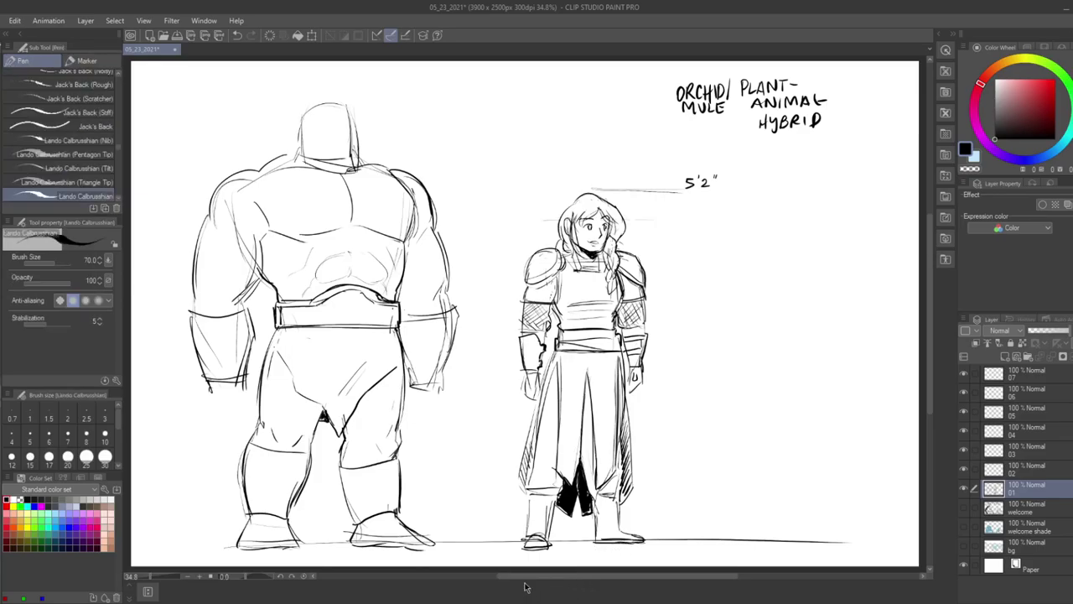
mouse_move(347, 102)
left_mouse_down()
mouse_move(358, 133)
mouse_move(359, 119)
mouse_move(351, 159)
mouse_move(343, 167)
left_mouse_up()
key("e")
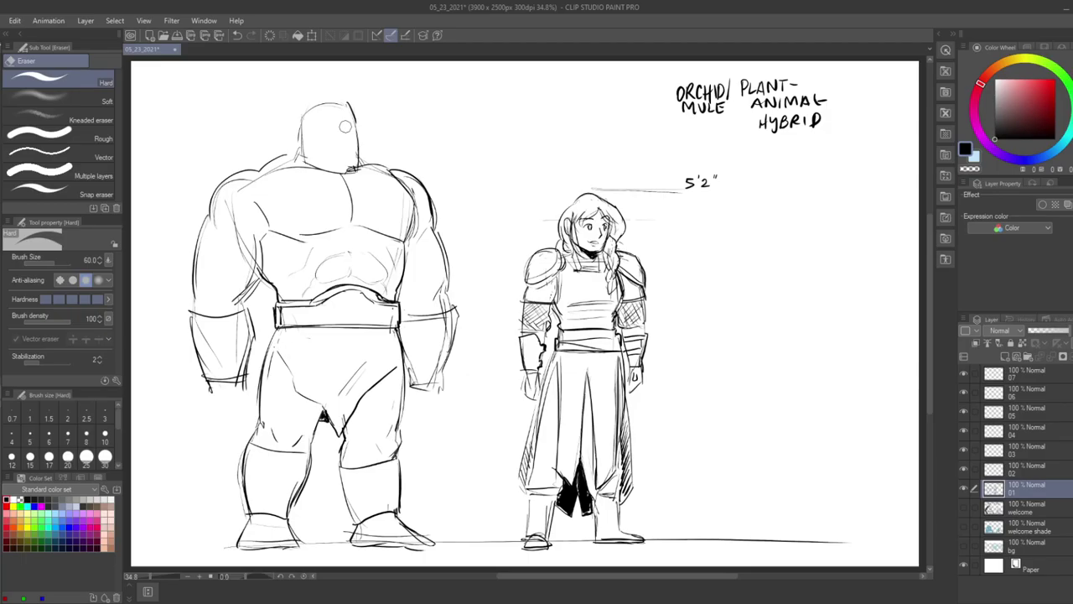
key("p")
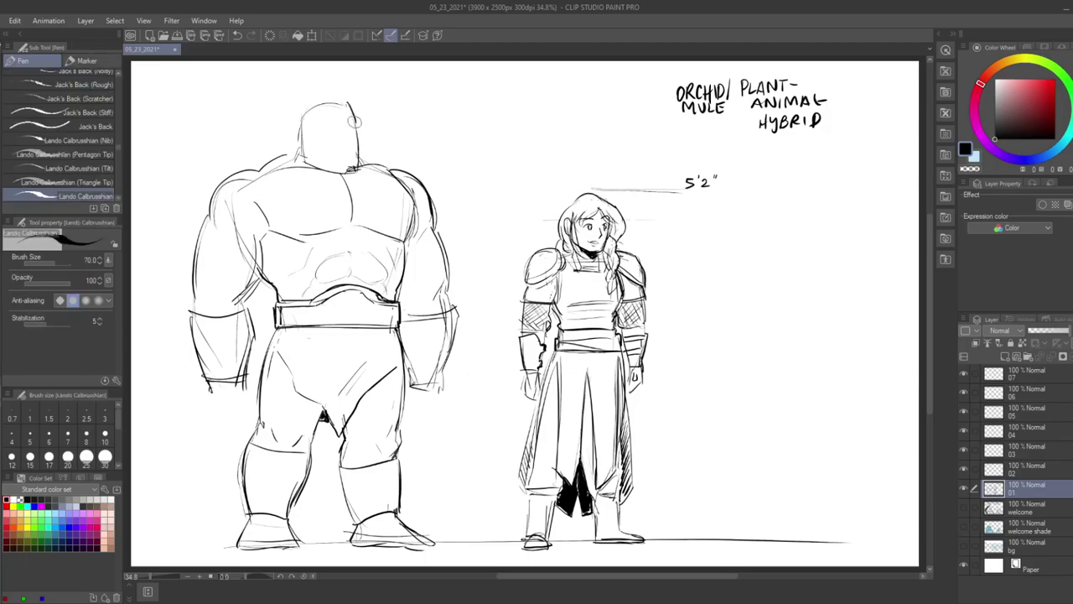
left_click_drag(356, 119, 360, 172)
mouse_move(299, 142)
left_mouse_down()
mouse_move(318, 173)
mouse_move(352, 173)
mouse_move(362, 161)
left_mouse_up()
mouse_move(302, 126)
left_mouse_down()
mouse_move(287, 122)
mouse_move(301, 148)
left_mouse_up()
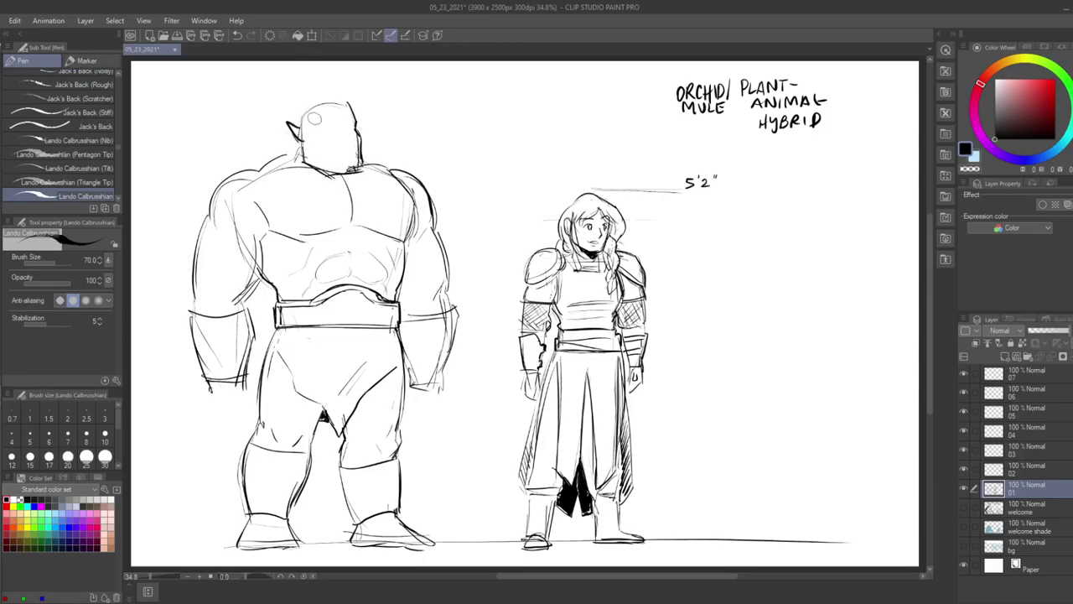
- Outline the hulking figure's rounded crown with a bold curve from the ear to the brow
left_click_drag(339, 101, 356, 122)
key("ctrl+z")
mouse_move(291, 119)
left_mouse_down()
mouse_move(315, 102)
mouse_move(345, 102)
left_mouse_up()
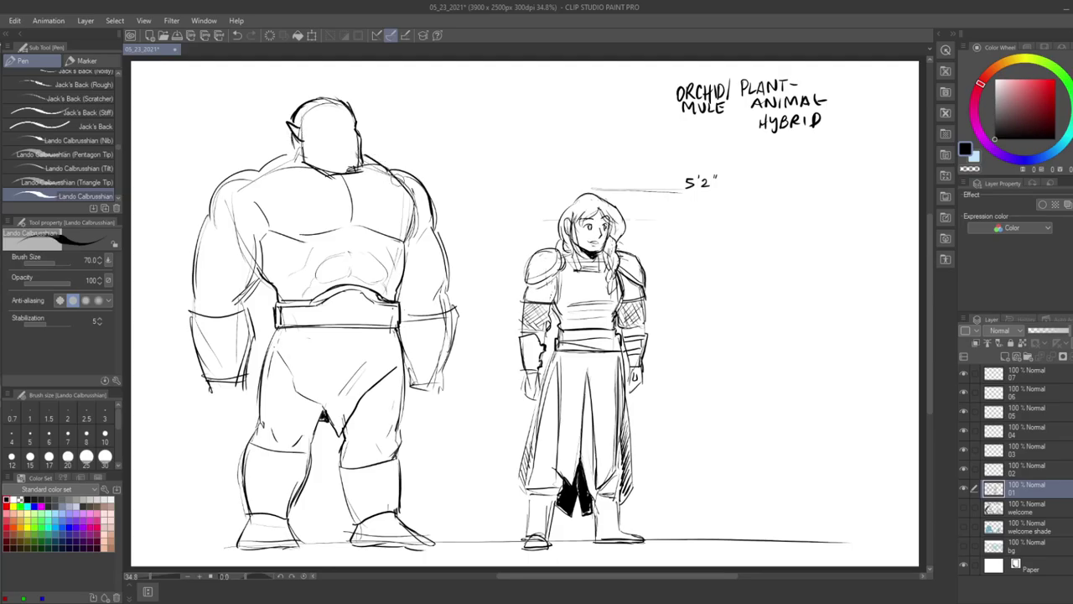
- Sketch both of the hulking figure's hands hanging below the bracers
mouse_move(411, 369)
left_mouse_down()
mouse_move(448, 373)
mouse_move(445, 408)
mouse_move(413, 404)
mouse_move(428, 415)
mouse_move(451, 392)
mouse_move(445, 422)
left_mouse_up()
mouse_move(433, 411)
left_mouse_down()
mouse_move(433, 431)
mouse_move(423, 421)
left_mouse_up()
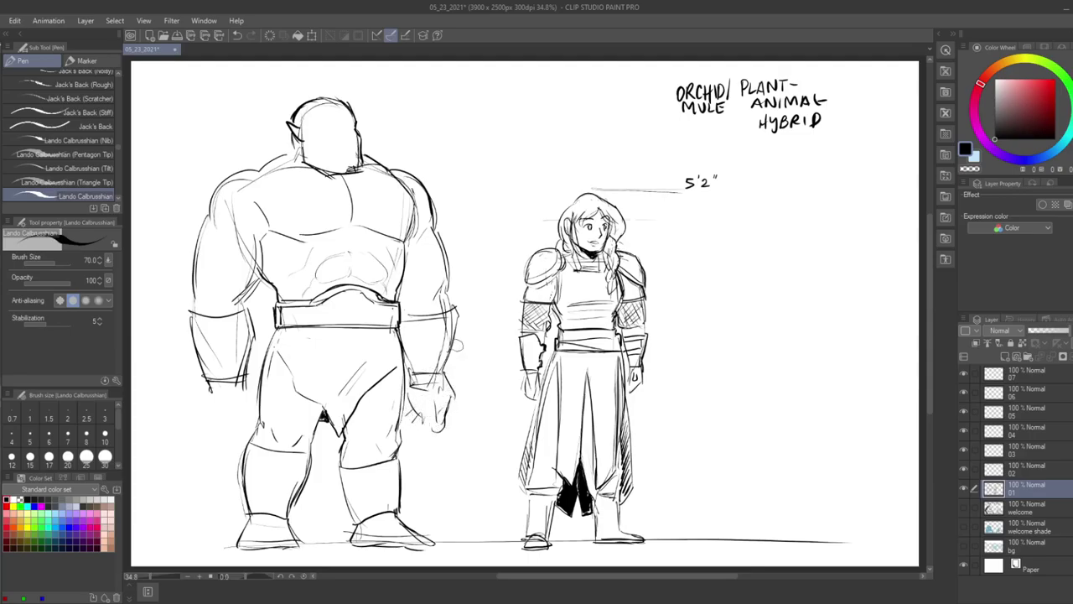
mouse_move(237, 389)
left_mouse_down()
mouse_move(203, 412)
mouse_move(242, 398)
mouse_move(243, 432)
left_mouse_up()
- Add a curved tuft above the hulking figure's head and sketch the eye, nose and wide grinning mouth
left_click_drag(337, 97, 290, 92)
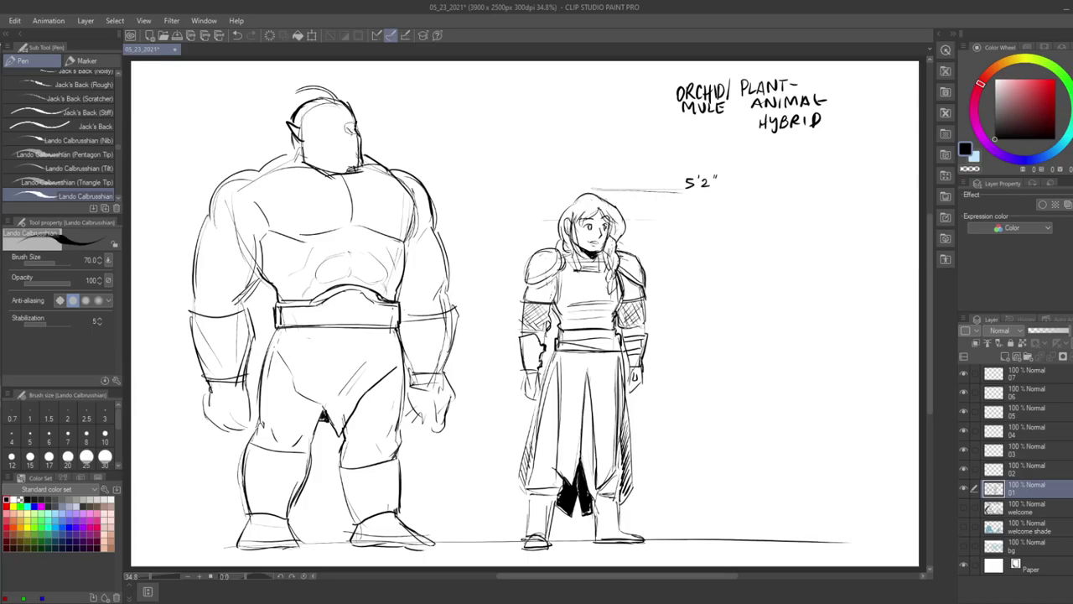
left_click_drag(347, 135, 346, 139)
key("e")
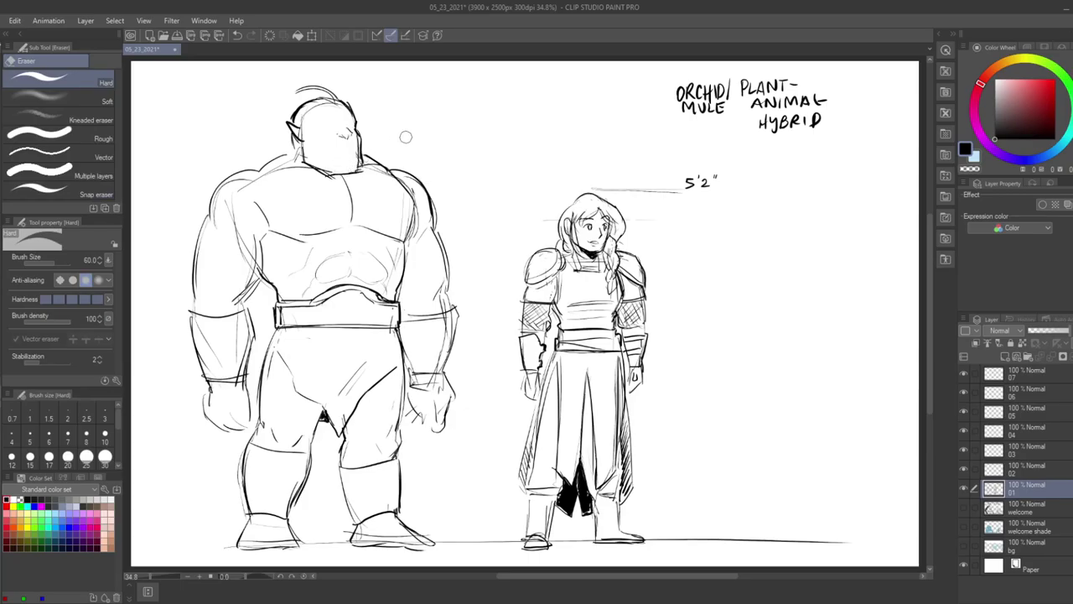
key("p")
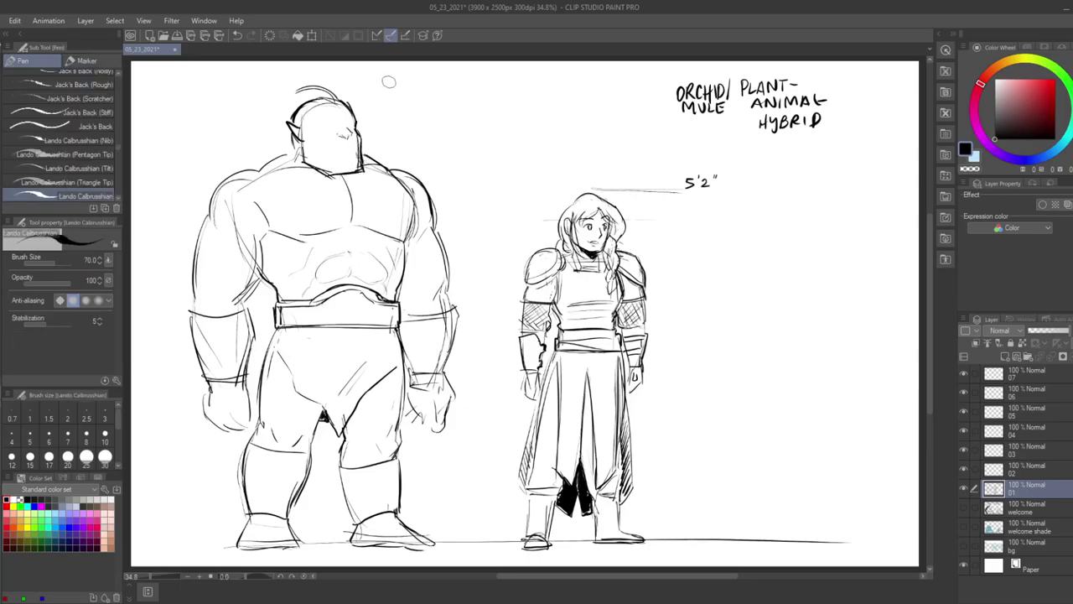
mouse_move(325, 147)
left_mouse_down()
mouse_move(357, 151)
mouse_move(335, 134)
mouse_move(336, 148)
mouse_move(361, 137)
left_mouse_up()
key("e")
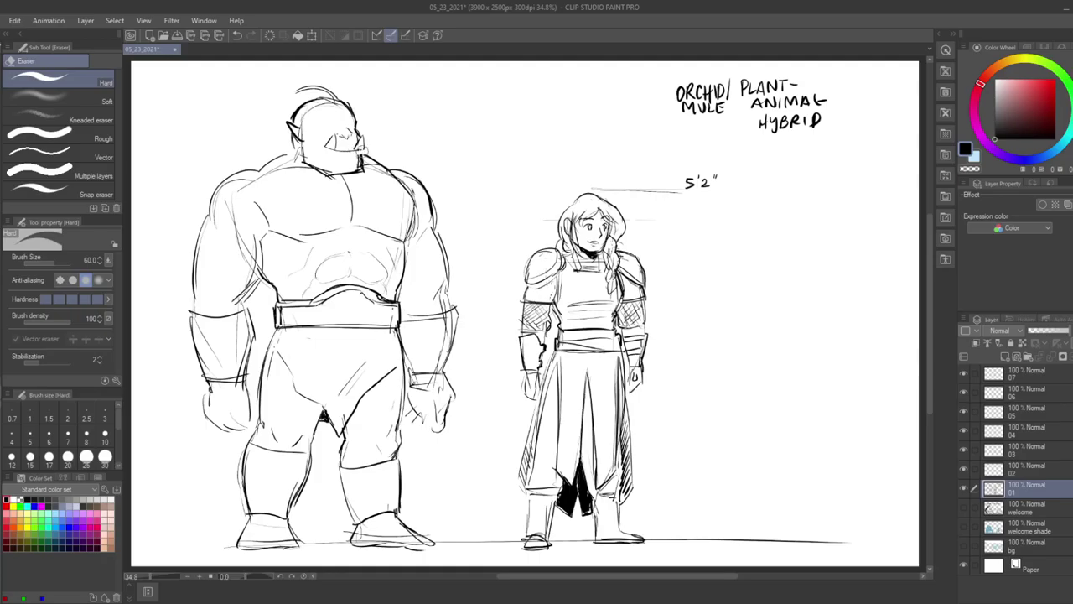
key("p")
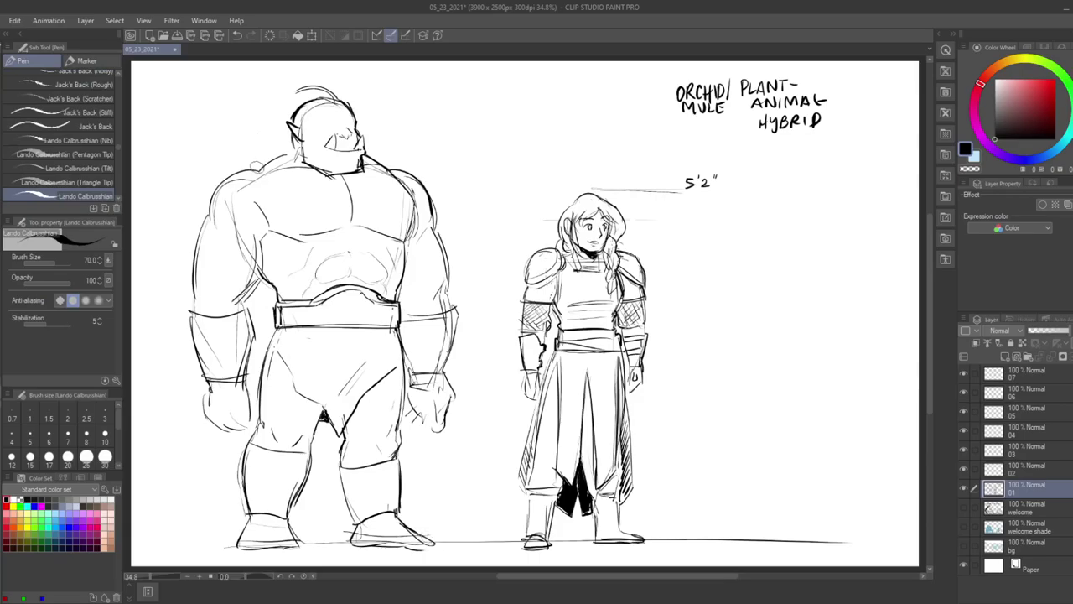
- Sketch a spiky fur collar over the hulking figure's shoulders with pointed lapels running down the chest
mouse_move(284, 152)
left_mouse_down()
mouse_move(309, 186)
mouse_move(303, 195)
left_mouse_up()
left_click_drag(284, 148, 245, 171)
mouse_move(371, 143)
left_mouse_down()
mouse_move(399, 189)
mouse_move(380, 217)
left_mouse_up()
key("e")
left_click_drag(382, 171, 374, 157)
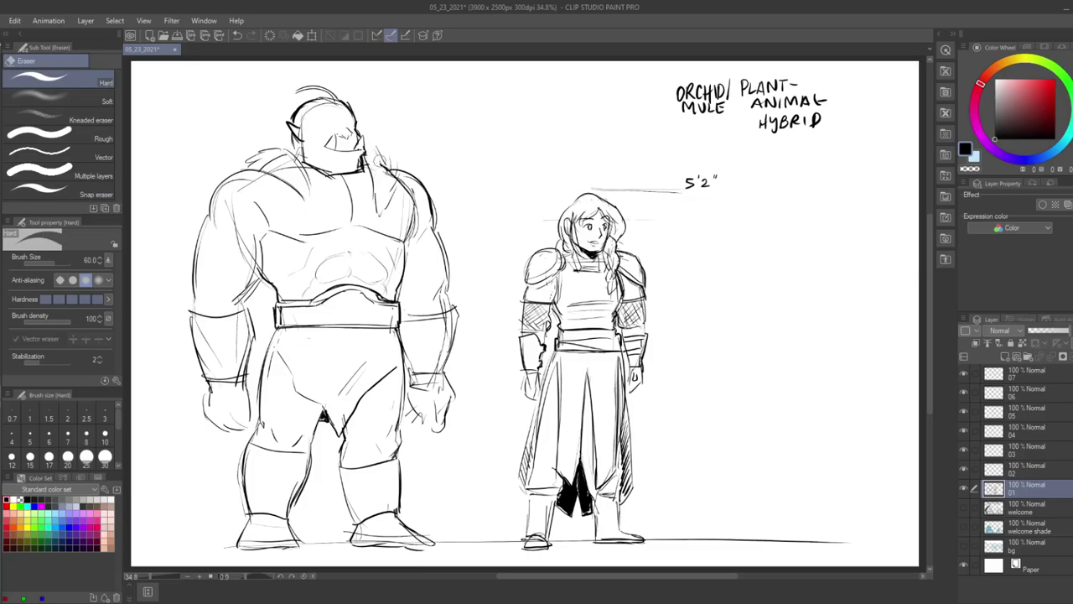
key("p")
mouse_move(366, 138)
left_mouse_down()
mouse_move(401, 162)
mouse_move(399, 189)
mouse_move(406, 155)
left_mouse_up()
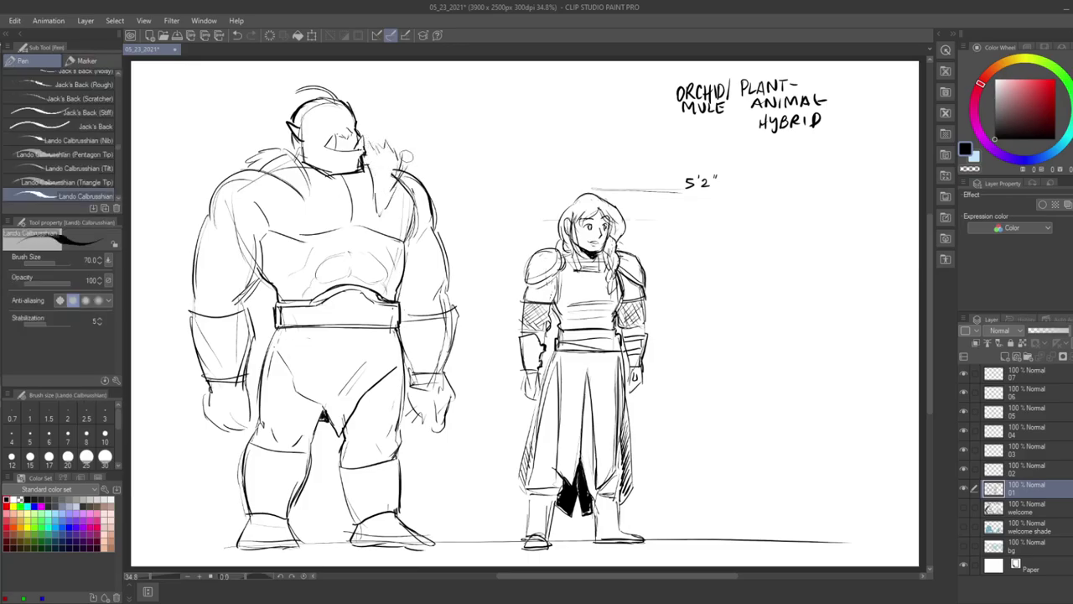
mouse_move(292, 144)
left_mouse_down()
mouse_move(233, 164)
mouse_move(279, 169)
mouse_move(309, 204)
mouse_move(323, 179)
mouse_move(312, 210)
left_mouse_up()
key("e")
key("p")
mouse_move(301, 166)
left_mouse_down()
mouse_move(318, 191)
mouse_move(316, 218)
left_mouse_up()
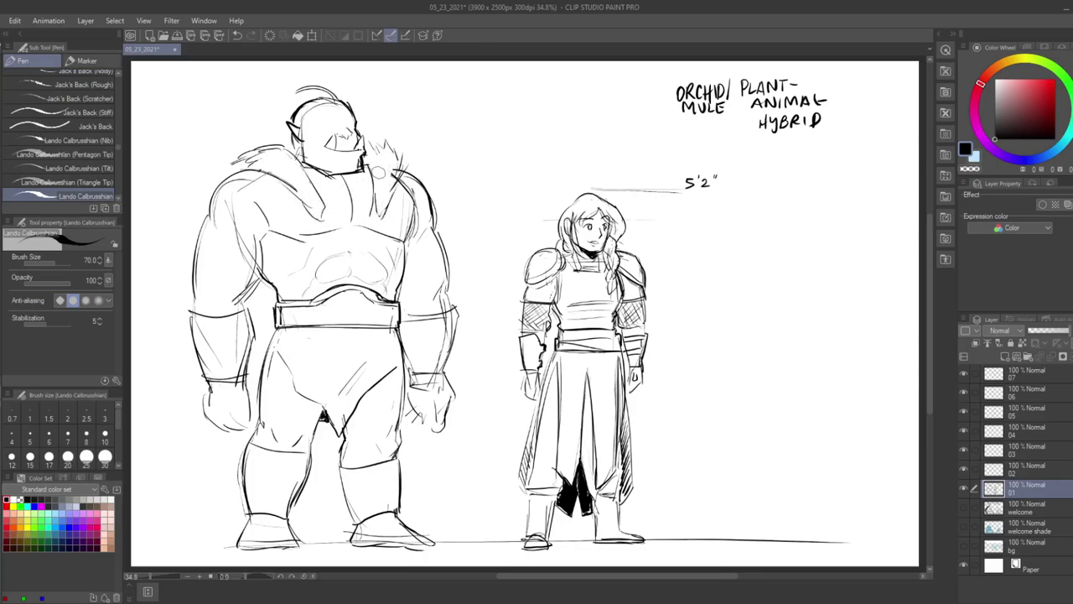
- Erase the pointed lapel lines from the hulking figure's chest, keeping the spiky fur at the shoulders
key("e")
mouse_move(373, 170)
left_mouse_down()
mouse_move(376, 210)
mouse_move(396, 171)
left_mouse_up()
left_click_drag(326, 195, 318, 212)
mouse_move(290, 185)
left_mouse_down()
mouse_move(261, 167)
mouse_move(317, 218)
left_mouse_up()
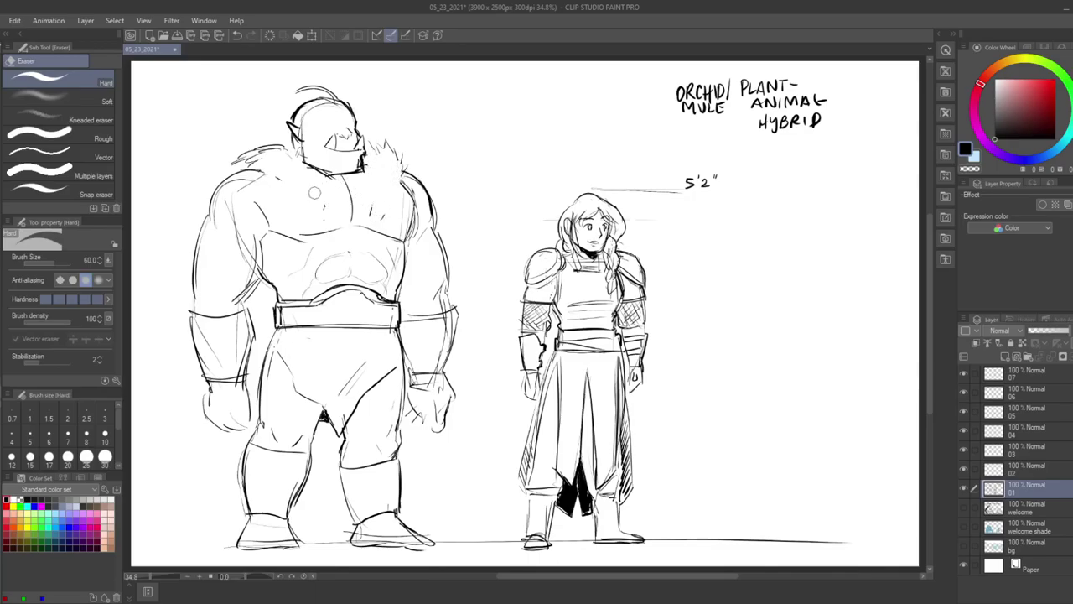
- Draw the fur mantle's edges converging from both shoulders into a knot at the centre of the chest
key("p")
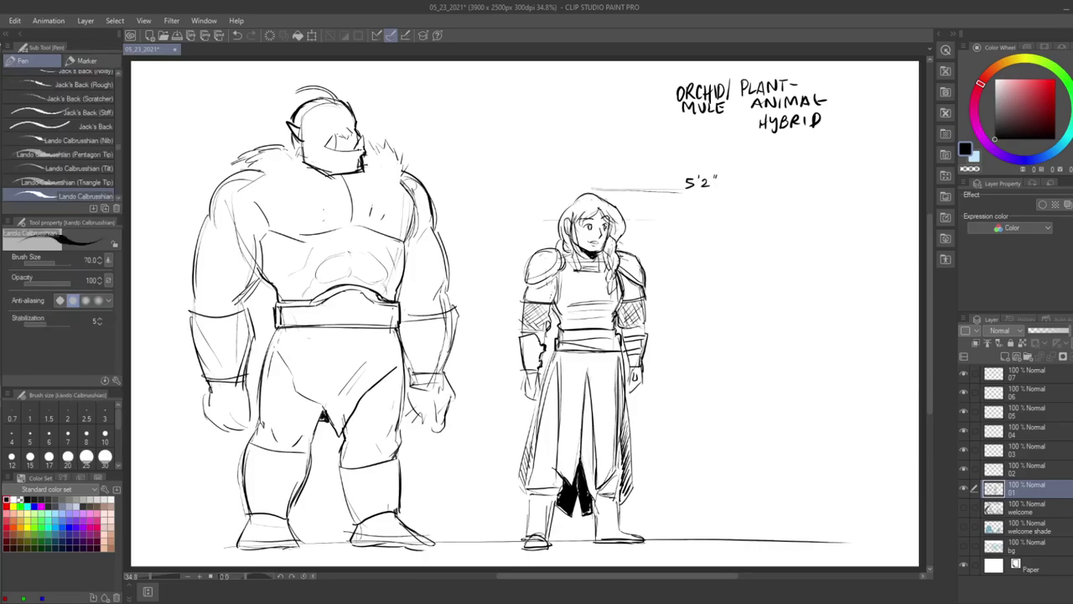
left_click_drag(397, 182, 363, 213)
left_click_drag(365, 165, 346, 199)
left_click_drag(265, 171, 348, 209)
mouse_move(361, 173)
left_mouse_down()
mouse_move(344, 199)
mouse_move(351, 215)
mouse_move(367, 214)
left_mouse_up()
mouse_move(368, 213)
left_mouse_down()
mouse_move(352, 224)
mouse_move(337, 209)
left_mouse_up()
- Draw the mantle's loose ends hanging from the chest knot and add fold lines to the knot
mouse_move(337, 208)
left_mouse_down()
mouse_move(350, 223)
mouse_move(346, 258)
left_mouse_up()
left_click_drag(366, 219, 366, 258)
left_click_drag(348, 254, 349, 269)
key("ctrl+z")
left_click_drag(345, 214, 336, 223)
mouse_move(336, 219)
left_mouse_down()
mouse_move(332, 256)
mouse_move(345, 244)
left_mouse_up()
left_click_drag(343, 225, 353, 229)
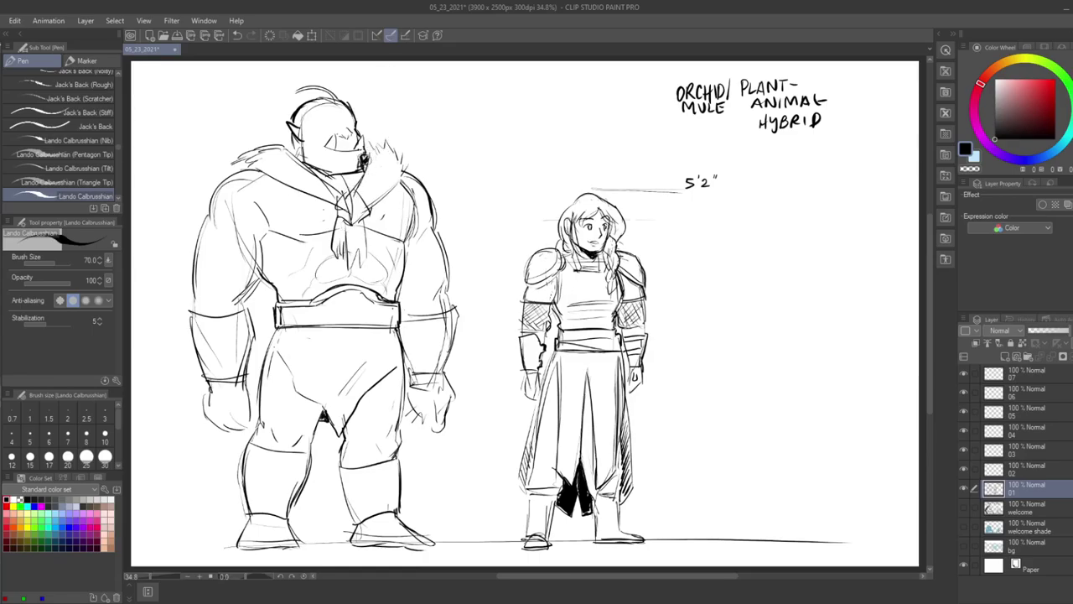
left_click_drag(295, 139, 262, 148)
left_click_drag(282, 135, 241, 153)
key("ctrl+z")
key("ctrl+z")
key("ctrl+z")
- Extend the fur mantle out over both shoulders, rework the chest knot, and save the drawing
left_click_drag(270, 139, 214, 184)
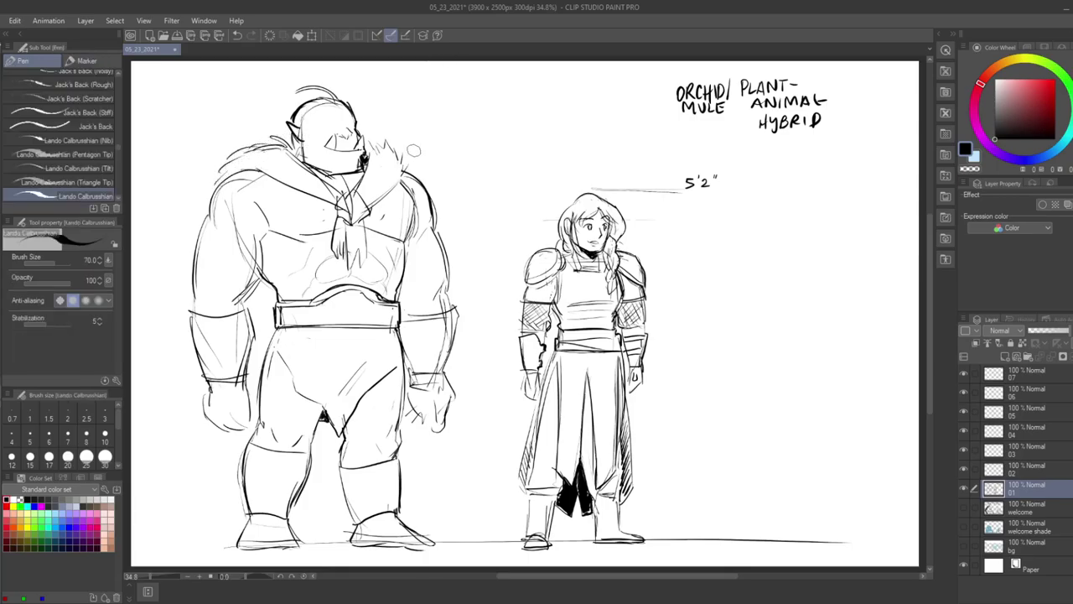
left_click_drag(406, 157, 375, 201)
key("e")
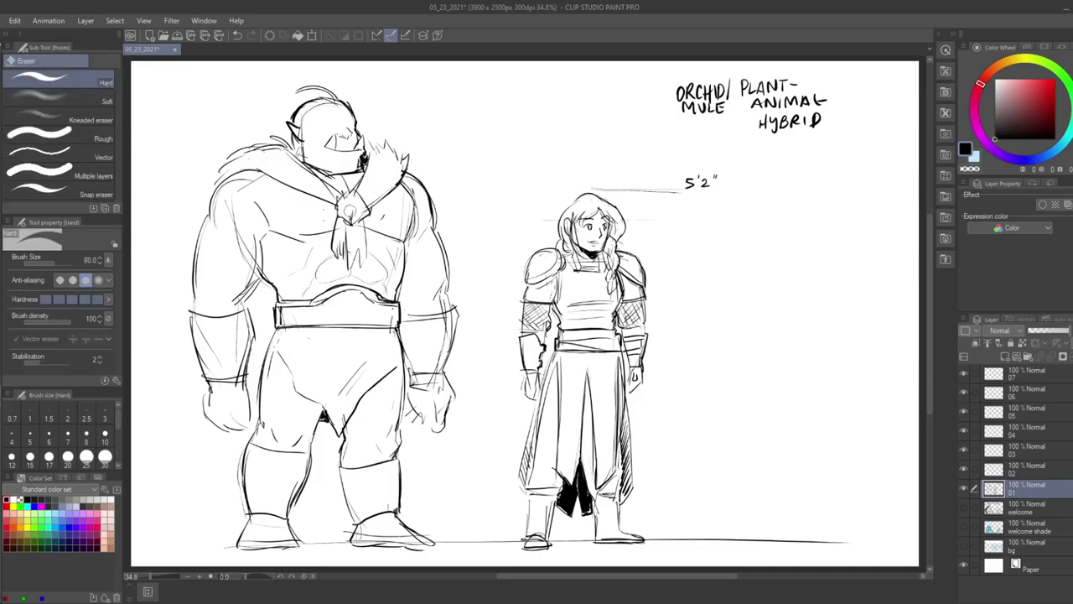
key("p")
mouse_move(341, 195)
left_mouse_down()
mouse_move(347, 217)
mouse_move(362, 204)
mouse_move(347, 218)
left_mouse_up()
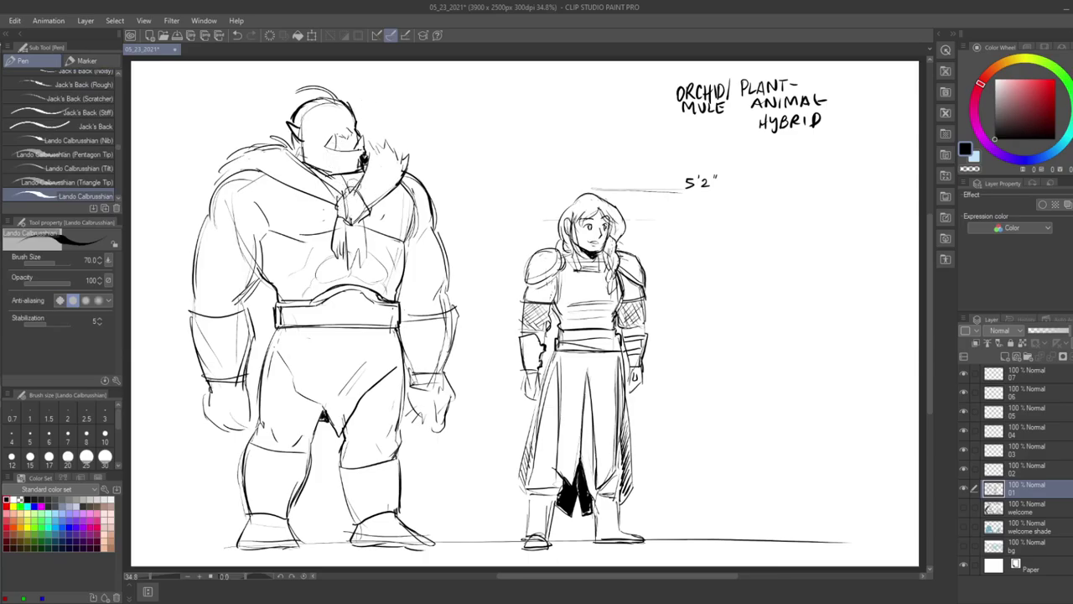
key("ctrl+s")
- Add fold lines around the chest knot and redraw its two hanging ends longer, with ragged tips and light shading
left_click_drag(363, 194, 379, 150)
left_click_drag(332, 194, 303, 167)
key("e")
left_click_drag(364, 223, 352, 273)
key("e")
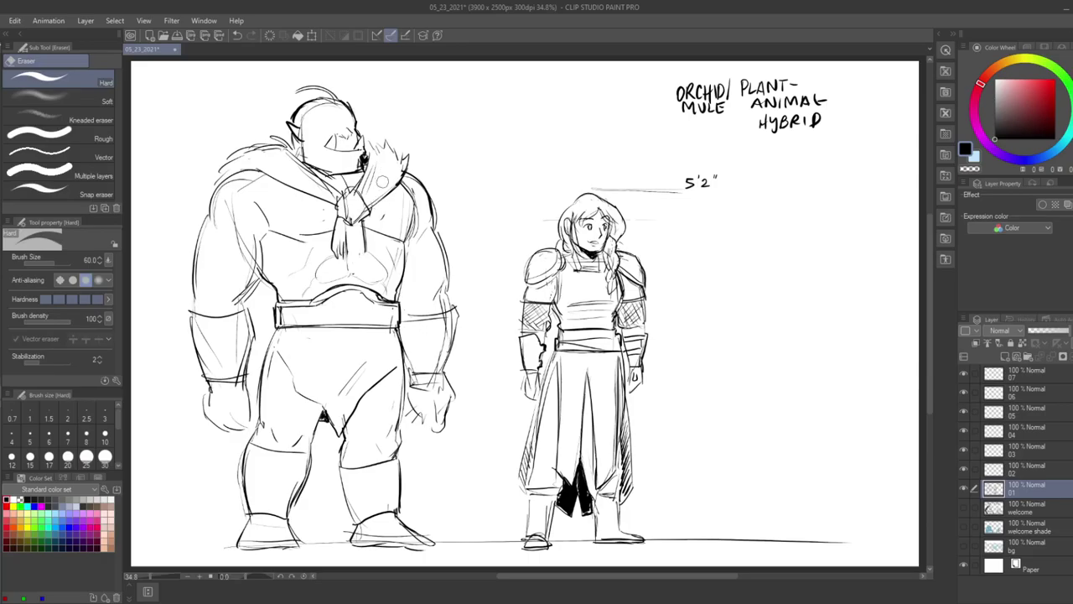
key("p")
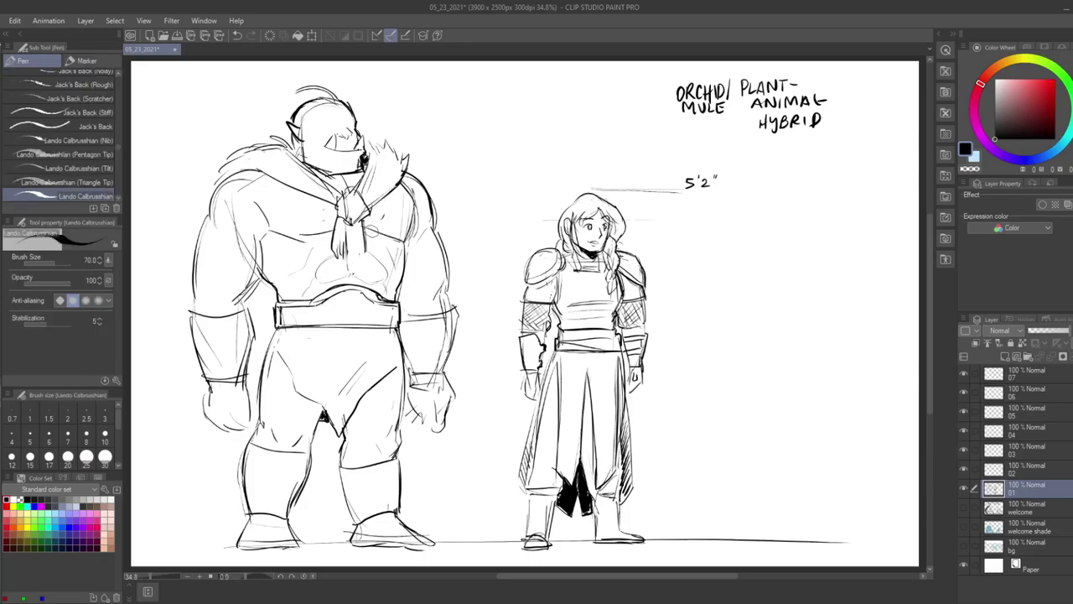
left_click_drag(365, 248, 360, 271)
key("e")
left_click_drag(340, 237, 342, 253)
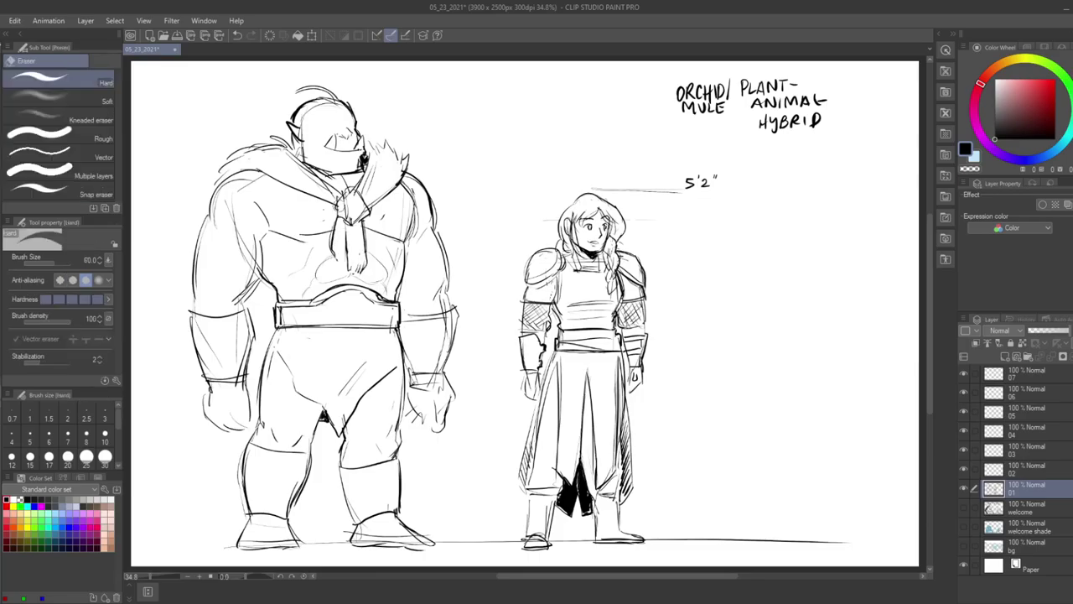
key("p")
left_click_drag(333, 253, 342, 261)
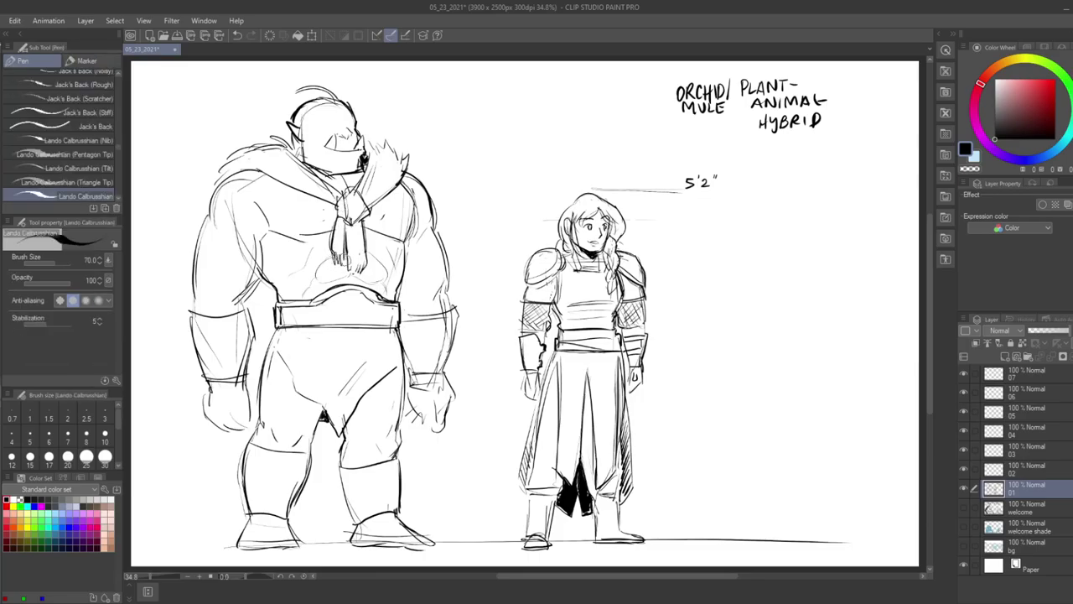
left_click_drag(364, 223, 351, 243)
- Erase and redraw the mantle's edge beside the chin, and firm up the contours of both shoulders
key("e")
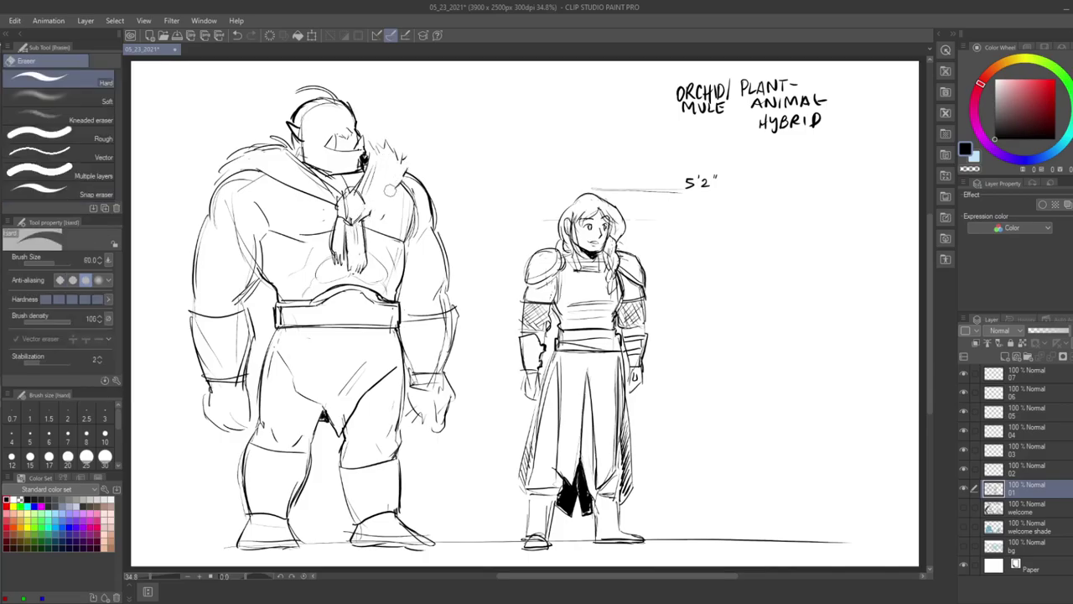
key("p")
mouse_move(407, 158)
left_mouse_down()
mouse_move(361, 268)
mouse_move(366, 215)
left_mouse_up()
mouse_move(411, 177)
left_mouse_down()
mouse_move(403, 195)
mouse_move(428, 186)
left_mouse_up()
mouse_move(255, 167)
left_mouse_down()
mouse_move(199, 219)
mouse_move(203, 232)
left_mouse_up()
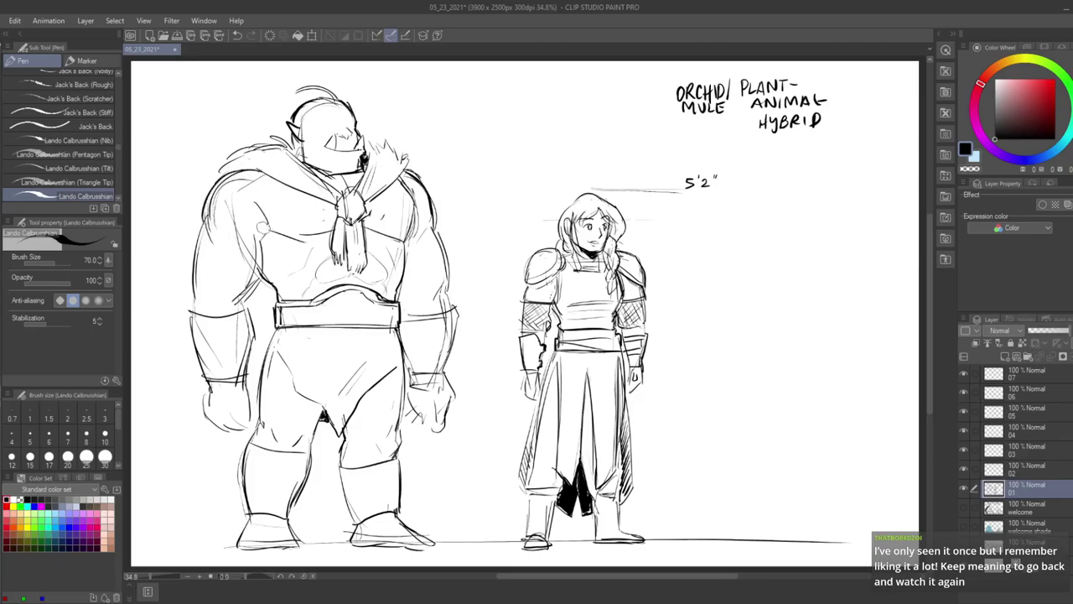
- Clean up stray lines along the hulking figure's inner arm, redraw the loincloth's upper sides below the belt, and save
key("e")
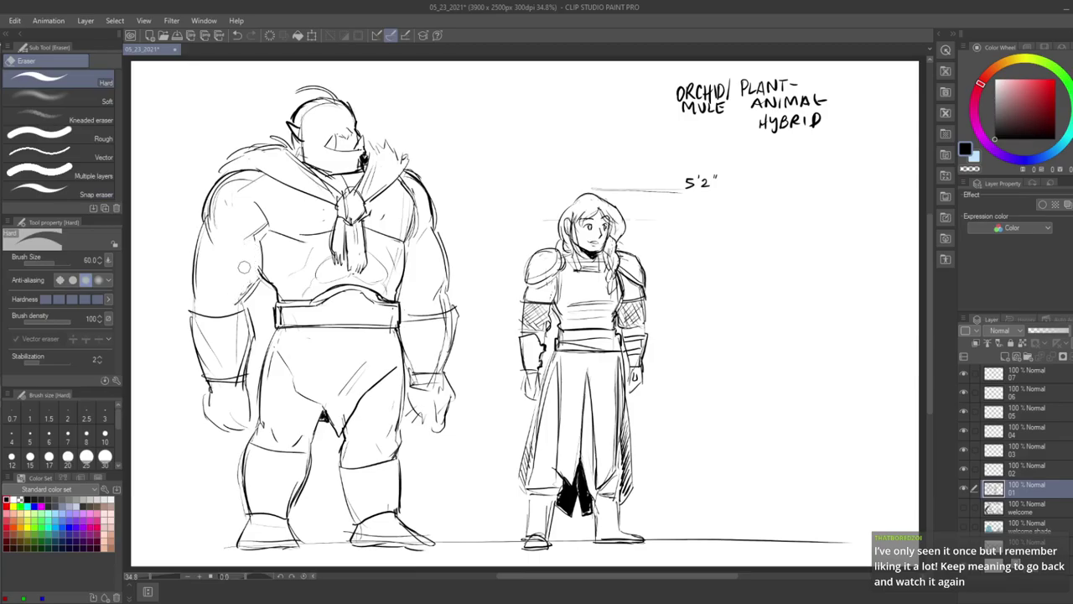
key("p")
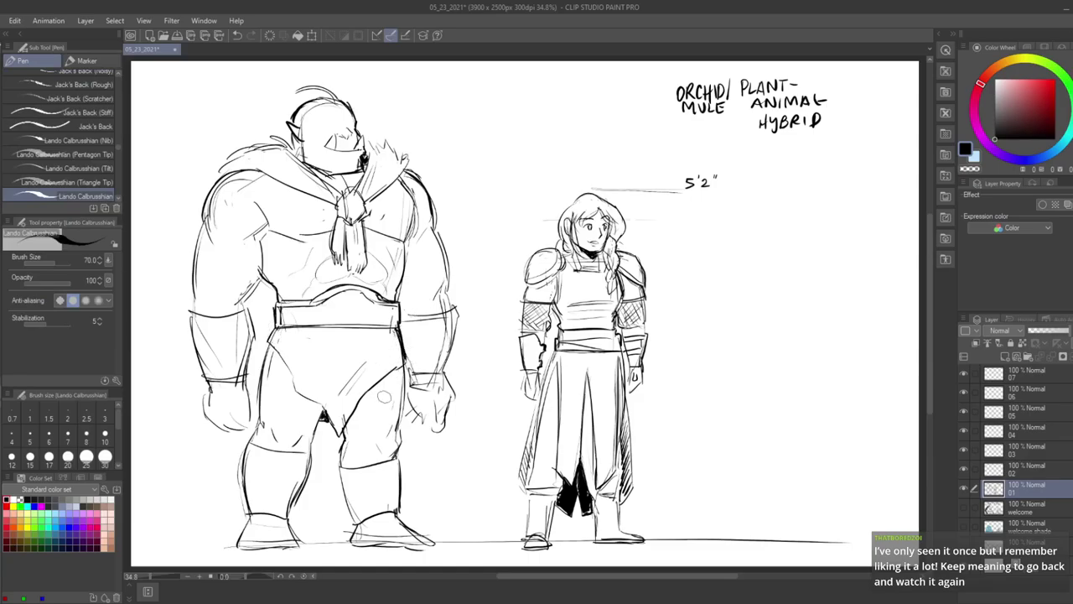
key("ctrl+s")
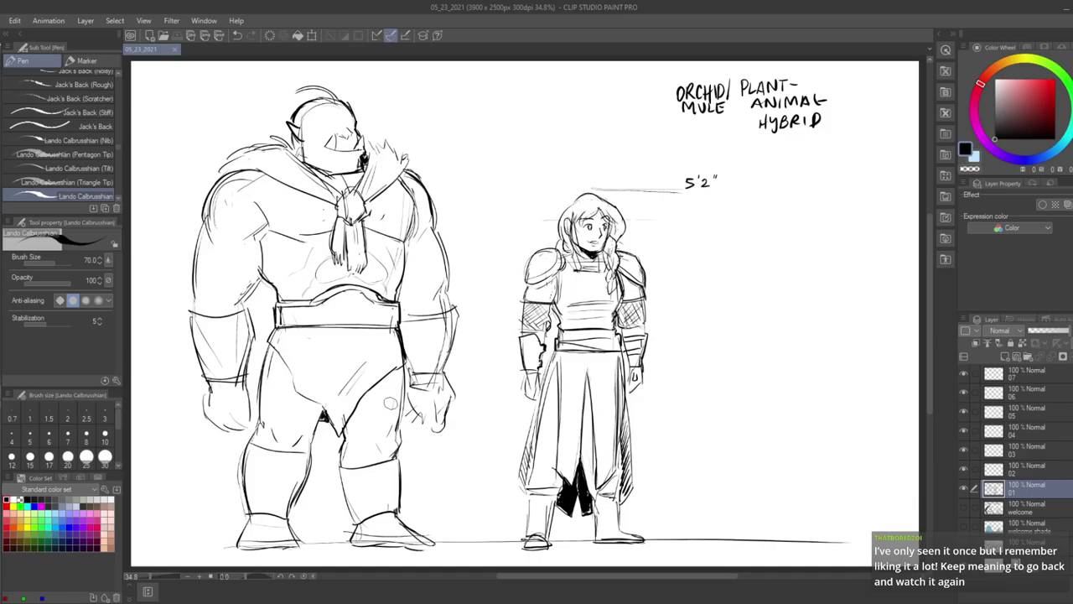
- Draw jagged fur trim along the upper edges of both of the hulking figure's bracers
left_click_drag(187, 300, 252, 301)
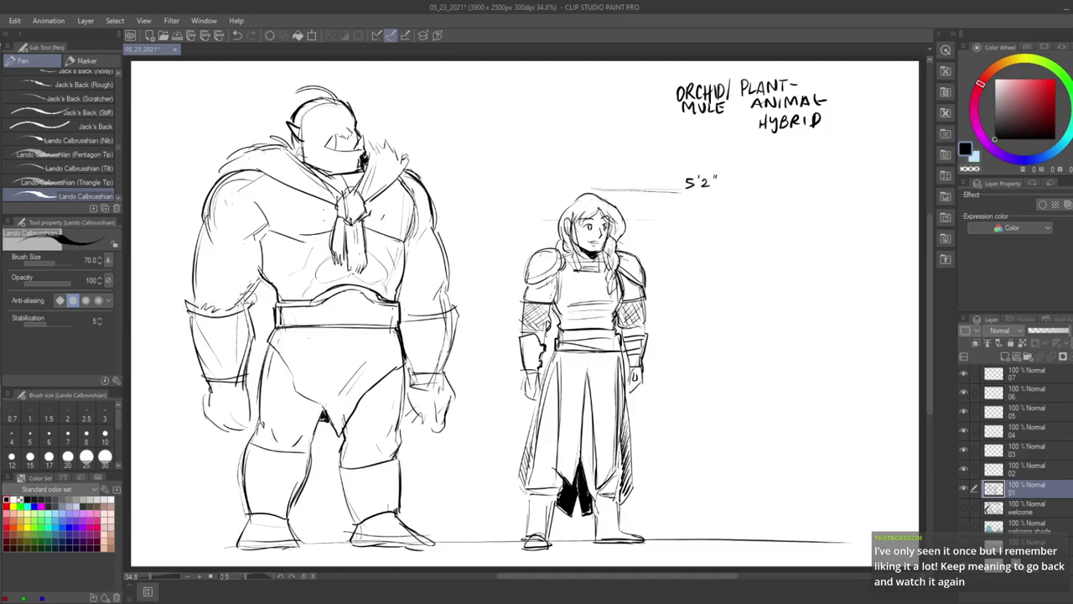
left_click_drag(184, 297, 196, 300)
left_click_drag(418, 311, 442, 304)
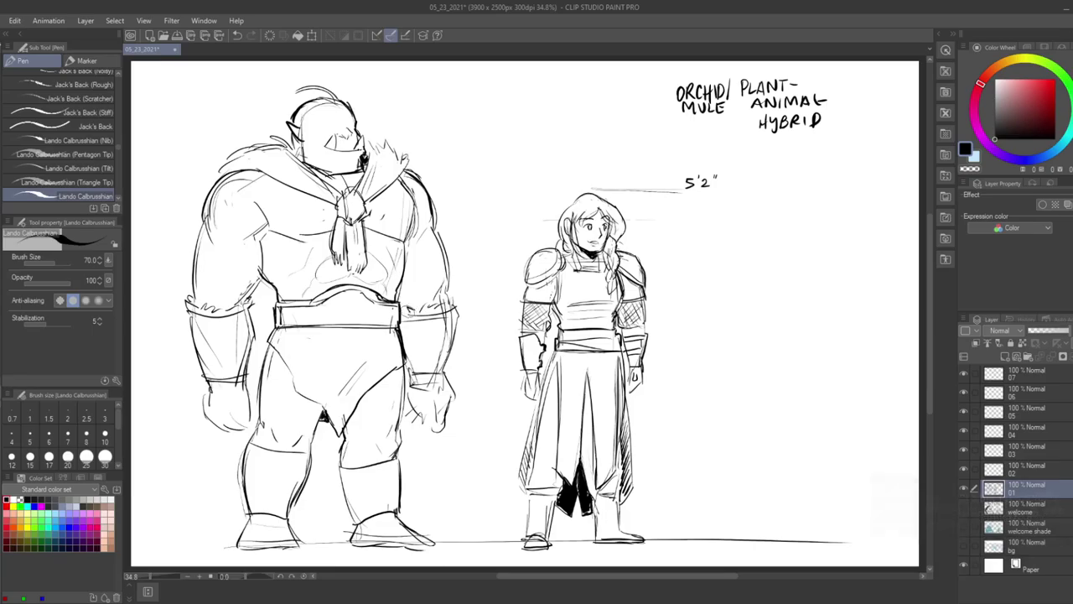
key("e")
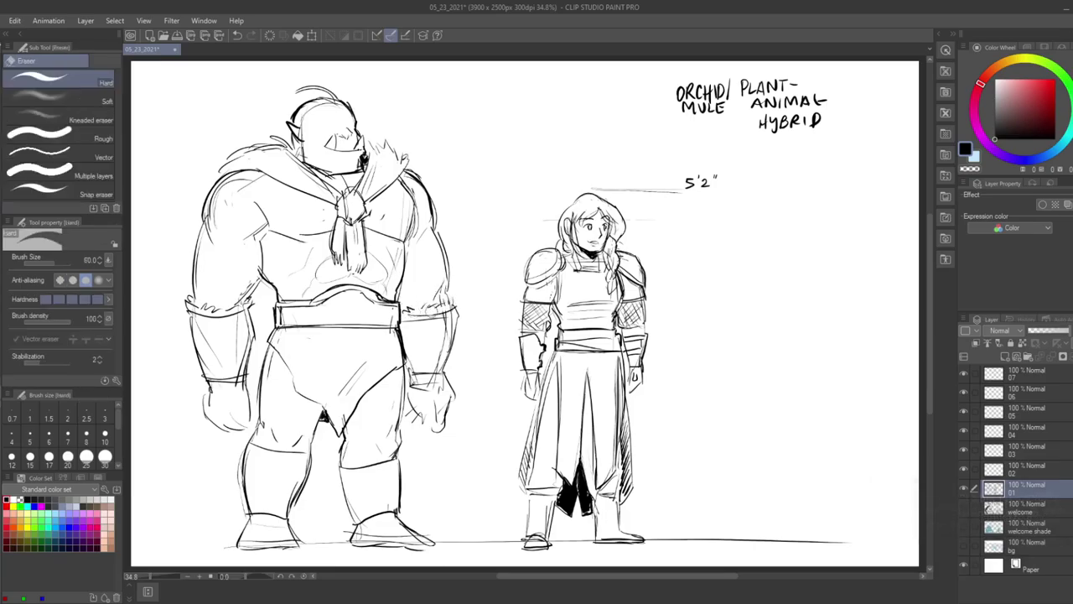
key("p")
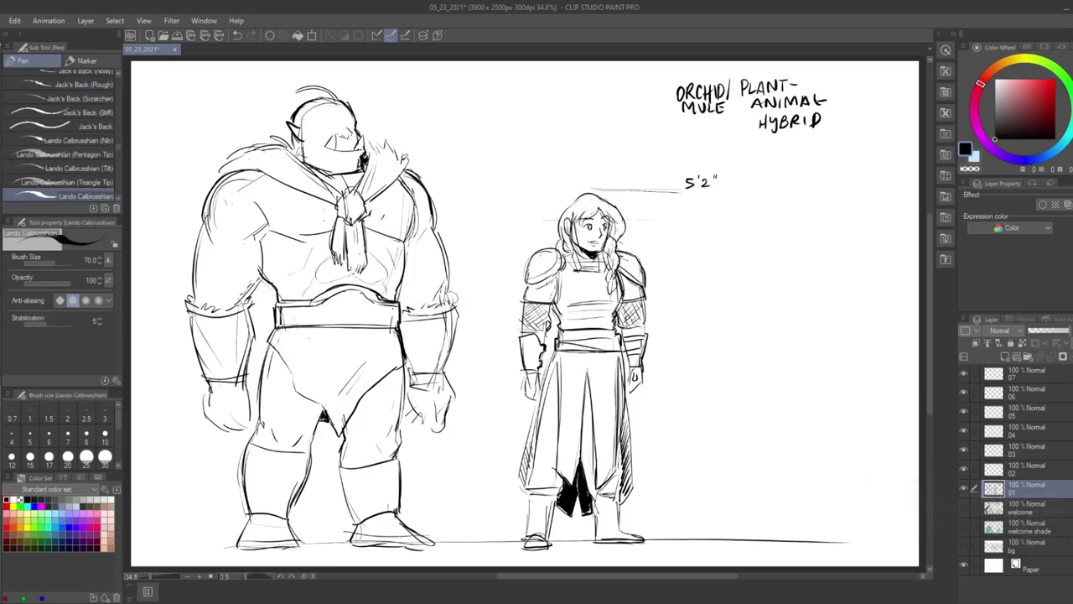
- Tidy the dark gap beneath the hulking figure's loincloth and draw curved rims across both boot tops
key("e")
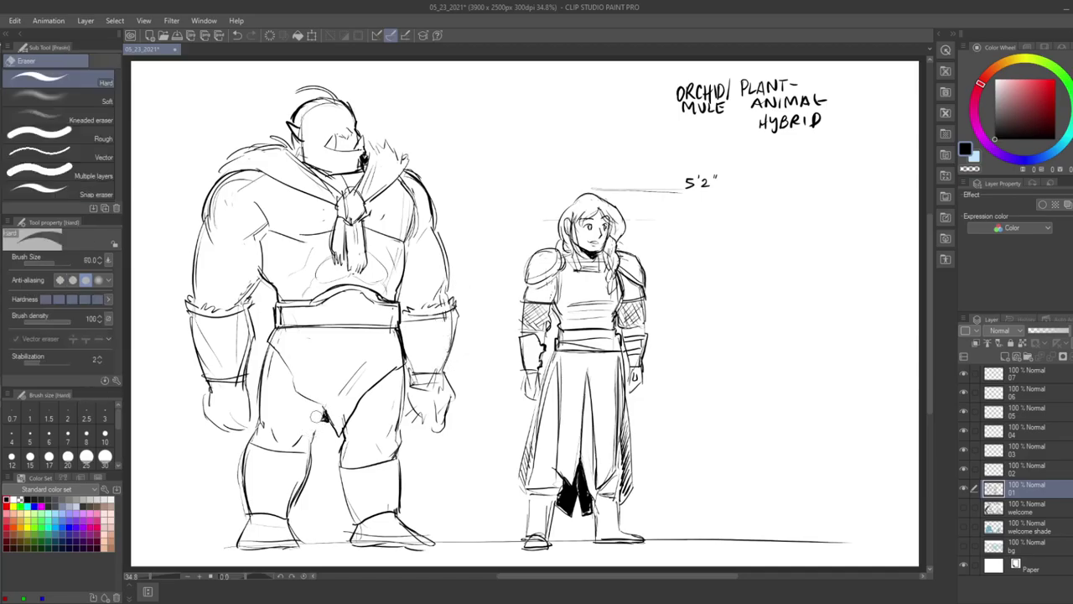
key("p")
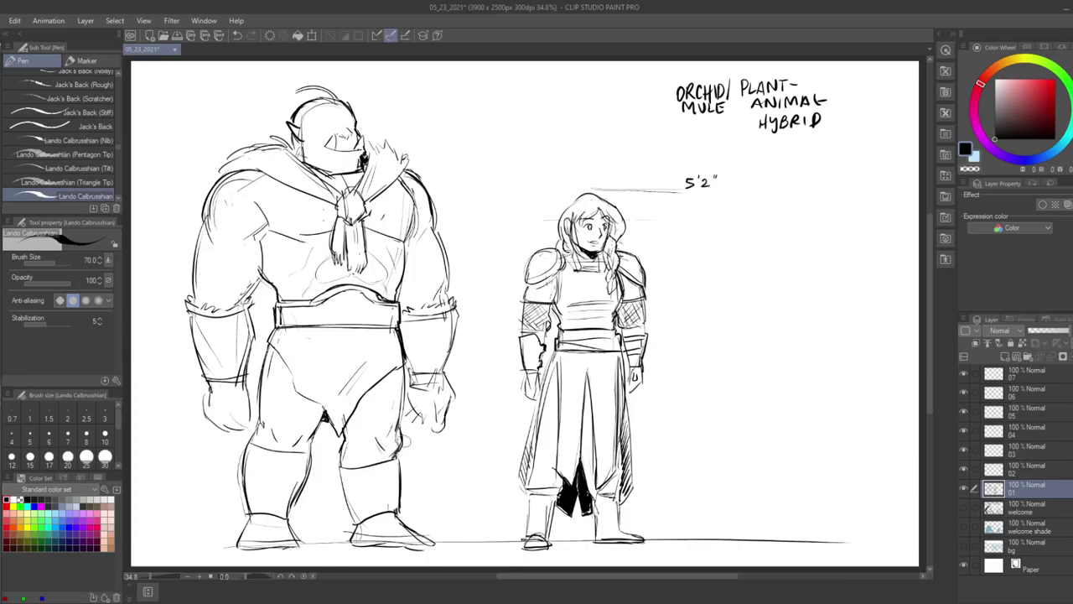
mouse_move(249, 446)
left_mouse_down()
mouse_move(285, 461)
mouse_move(311, 454)
left_mouse_up()
left_click_drag(337, 461, 388, 454)
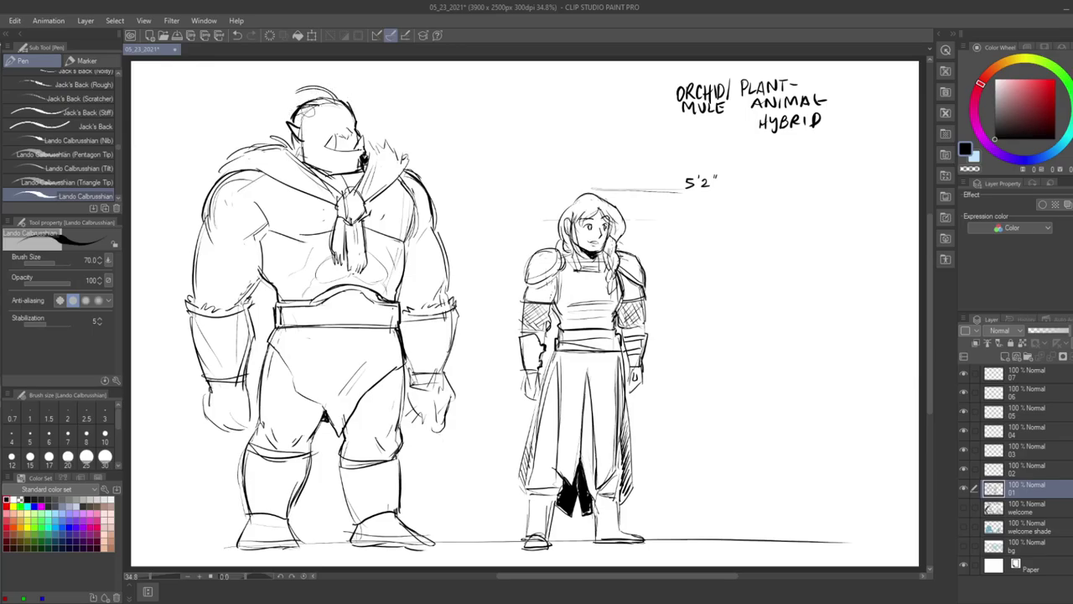
- Add swept-back hair strands to the hulking figure's head, draw the eyes and brows, and save
left_click_drag(332, 96, 283, 109)
key("ctrl+s")
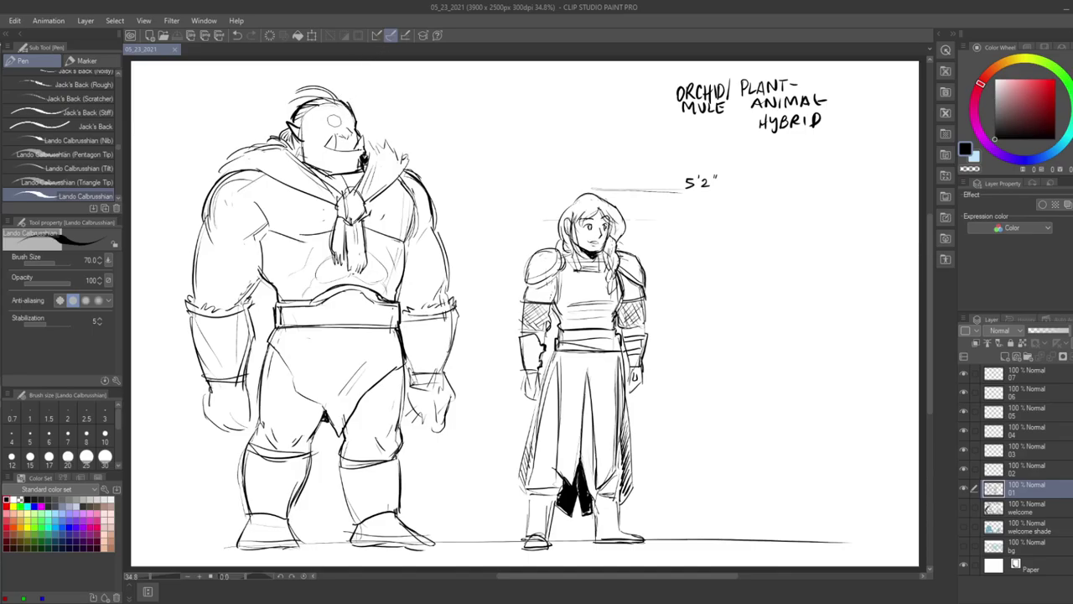
left_click_drag(324, 126, 355, 125)
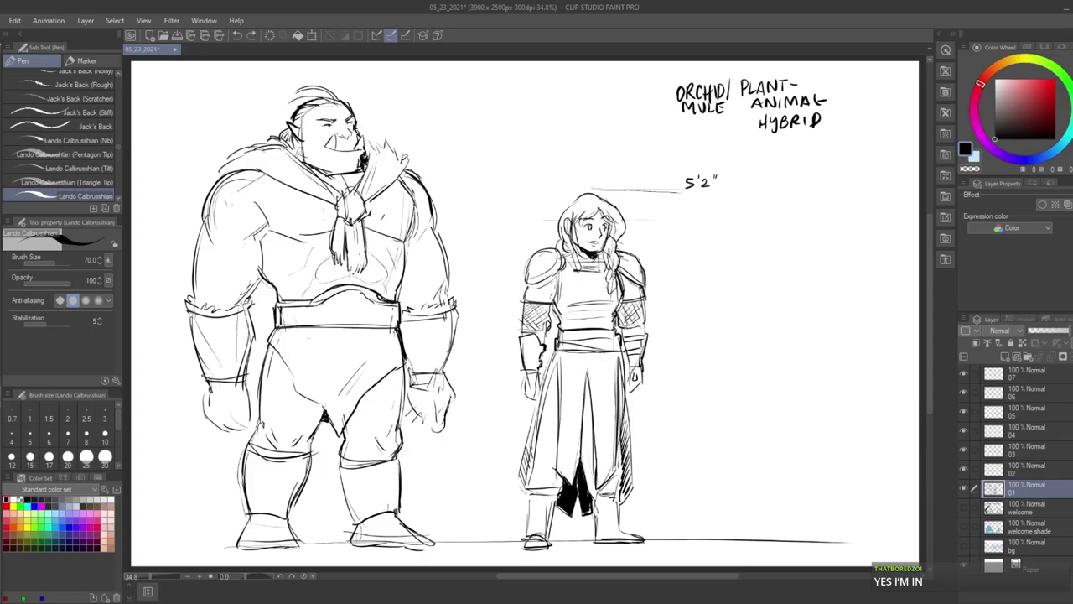
left_click_drag(346, 123, 353, 126)
key("ctrl+s")
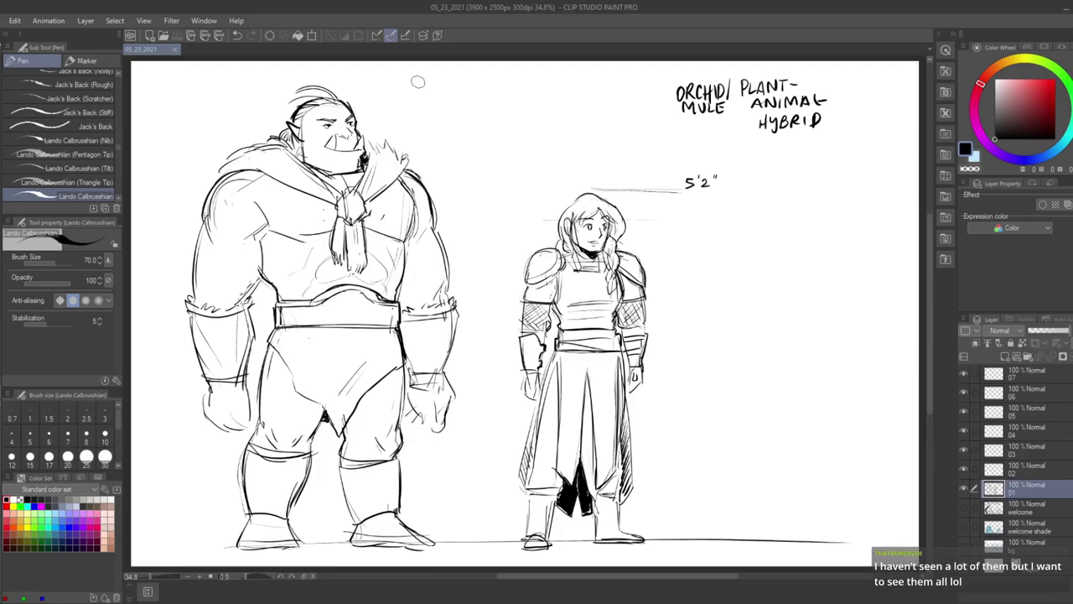
- Lasso the hulking figure's forearm and hand farther from the armoured figure, scale them to about 89%, and realign them under the arm
key("m")
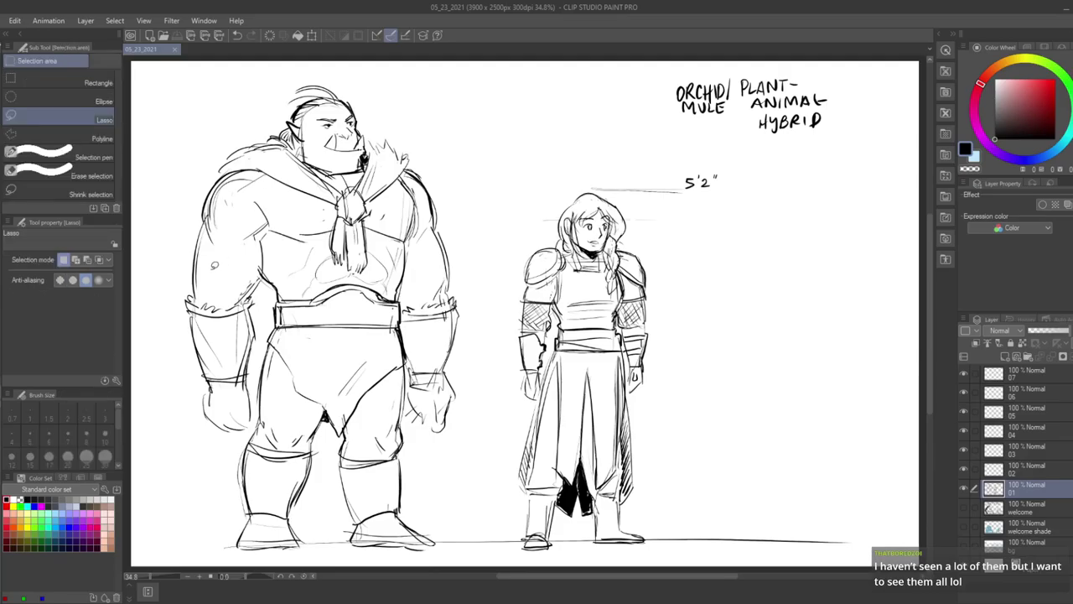
left_click(260, 293)
mouse_move(193, 284)
left_mouse_down()
mouse_move(261, 292)
mouse_move(256, 396)
mouse_move(226, 451)
mouse_move(186, 373)
left_mouse_up()
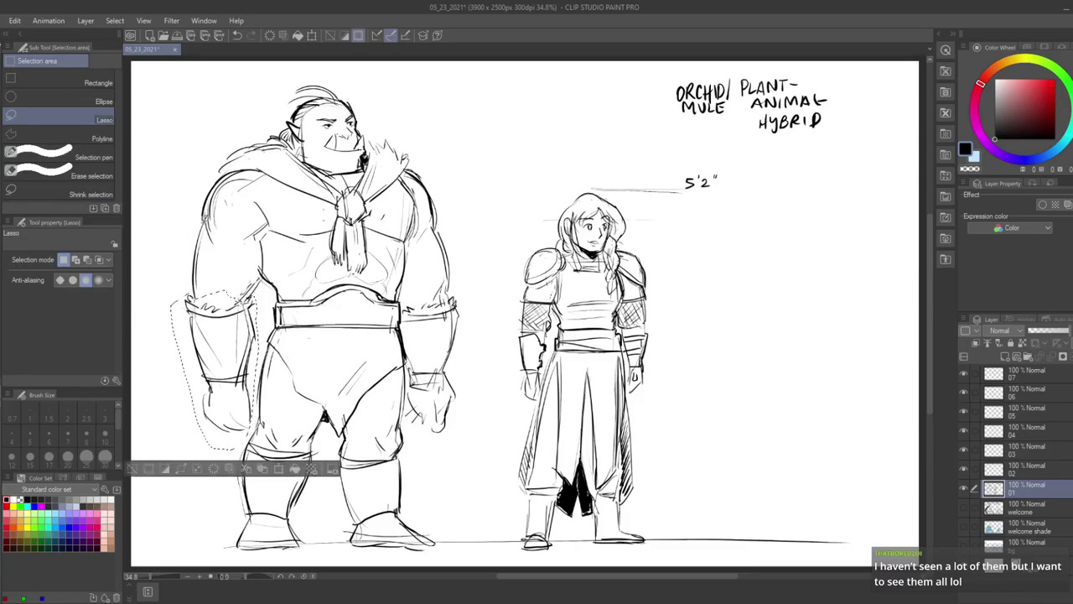
key("ctrl+t")
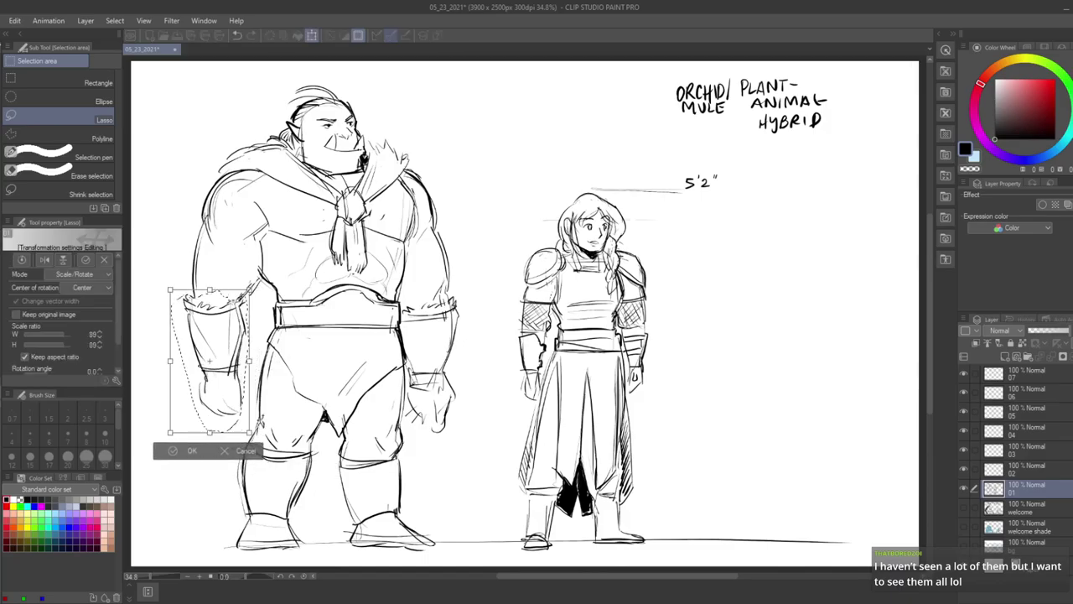
left_click_drag(210, 361, 216, 361)
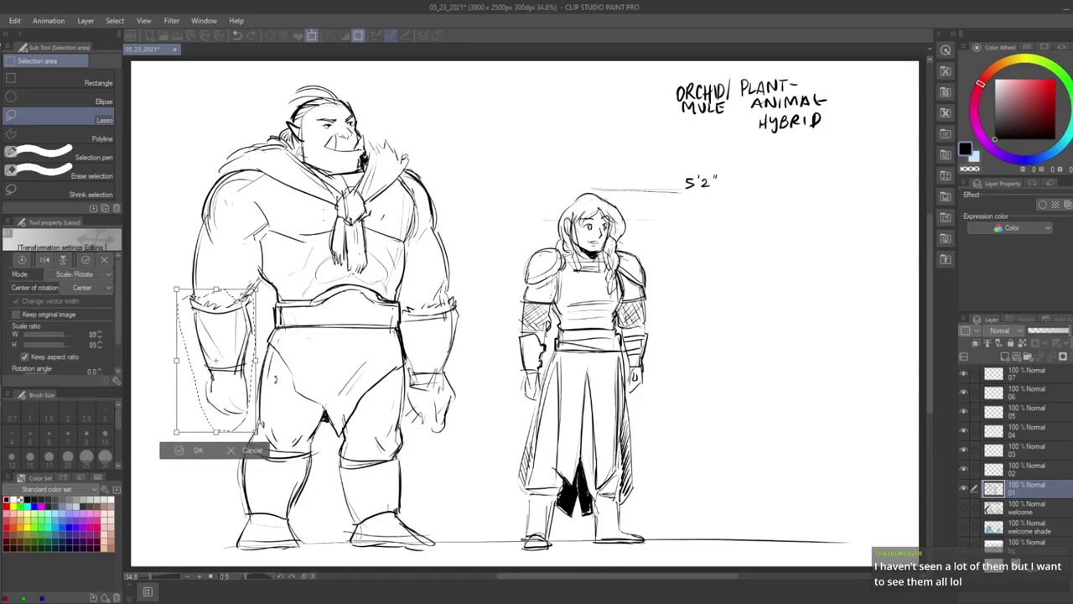
key("Return")
key("ctrl+d")
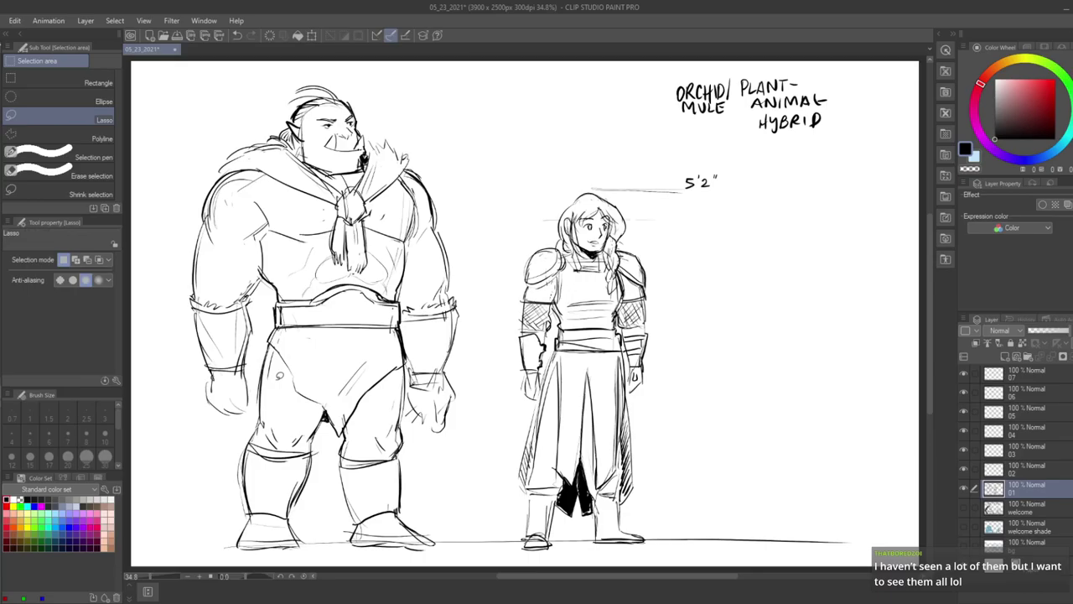
- Lasso the hulking figure's forearm and hand nearer the armoured figure, scale them to about 90%, and deselect
mouse_move(408, 316)
left_mouse_down()
mouse_move(452, 289)
mouse_move(474, 311)
mouse_move(459, 420)
mouse_move(422, 434)
mouse_move(407, 336)
left_mouse_up()
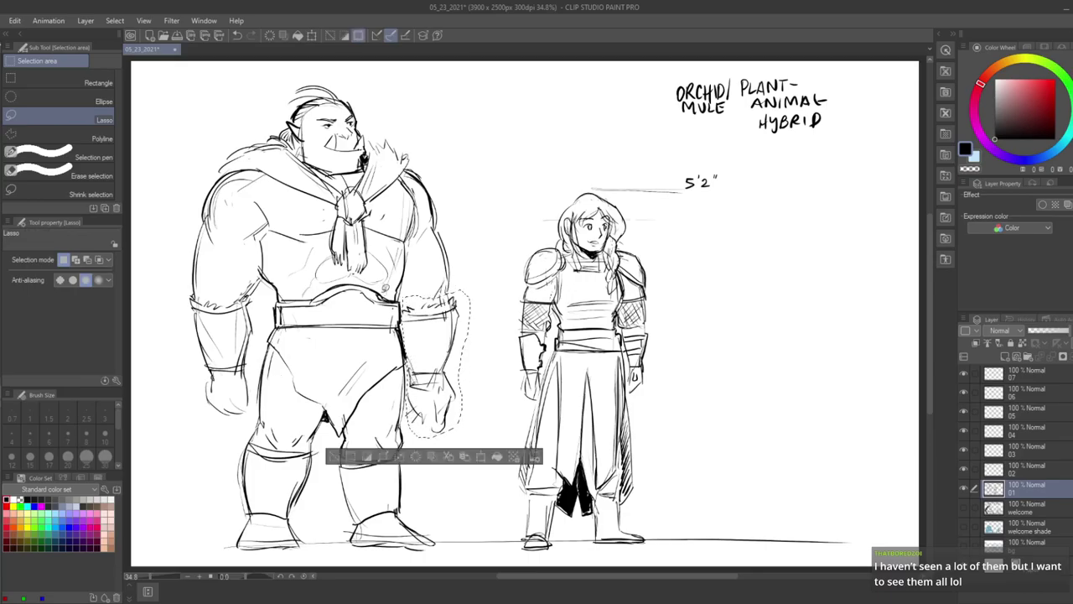
key("ctrl+t")
left_click_drag(474, 435, 464, 419)
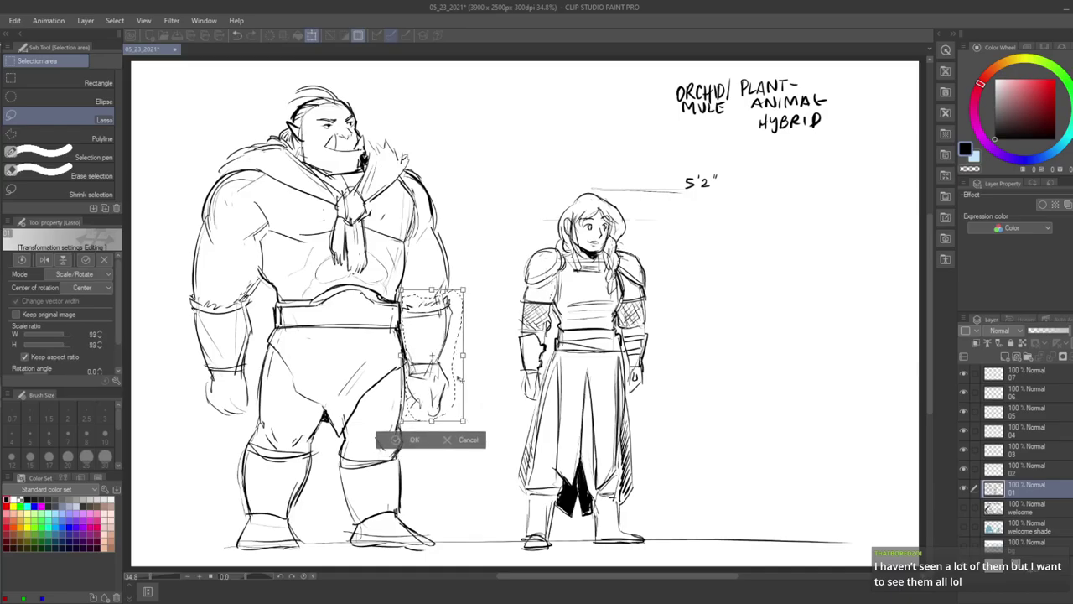
key("Return")
key("ctrl+d")
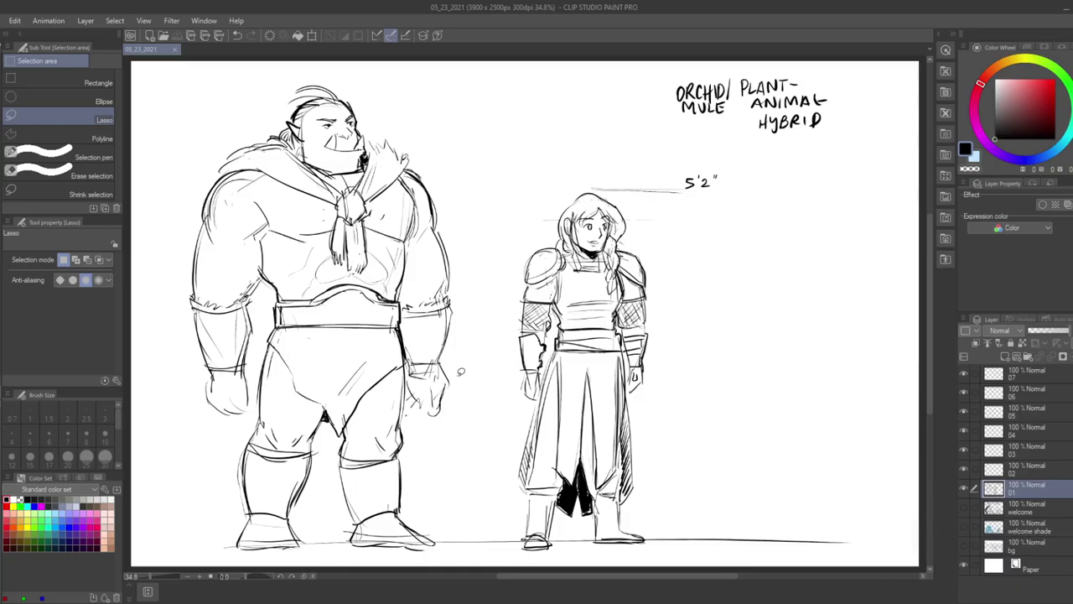
- Firm up the armoured figure's boot outline and redraw the hulking figure's mantle with a shaggy fur edge over the outer shoulder
key("p")
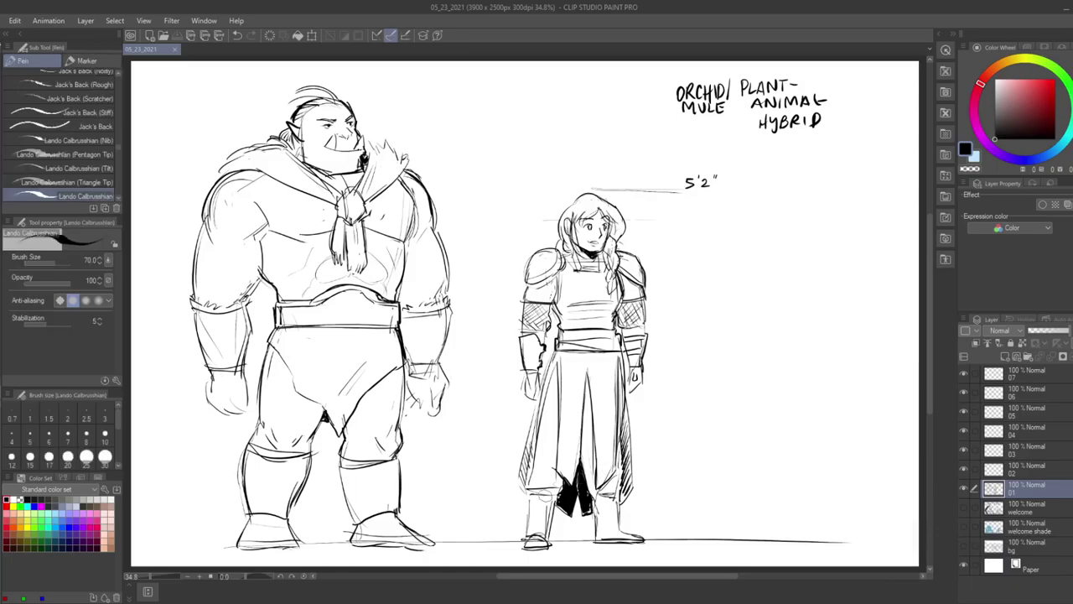
left_click_drag(530, 491, 528, 541)
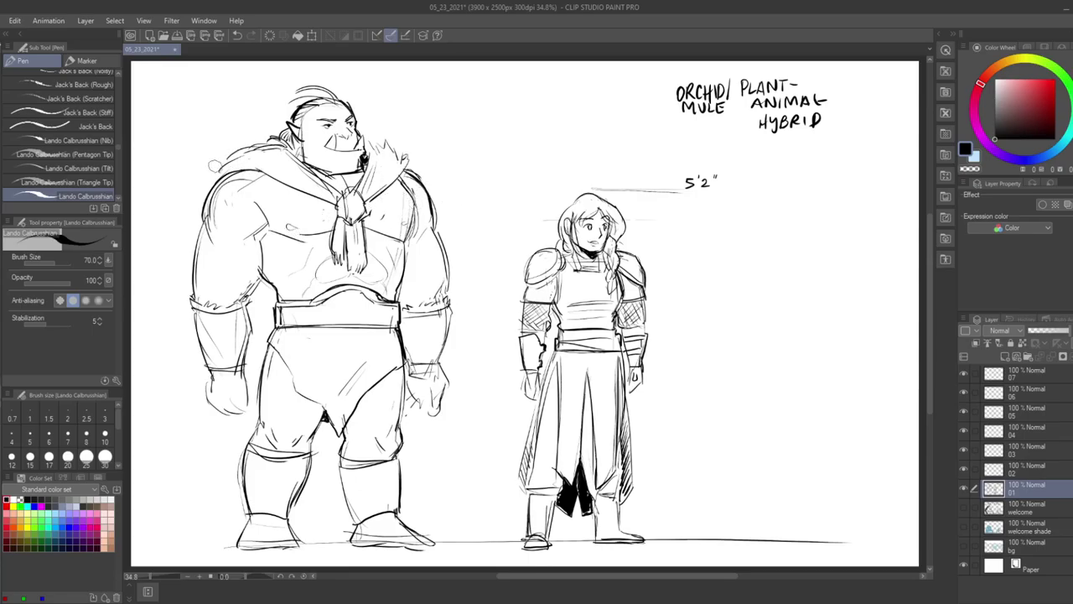
key("e")
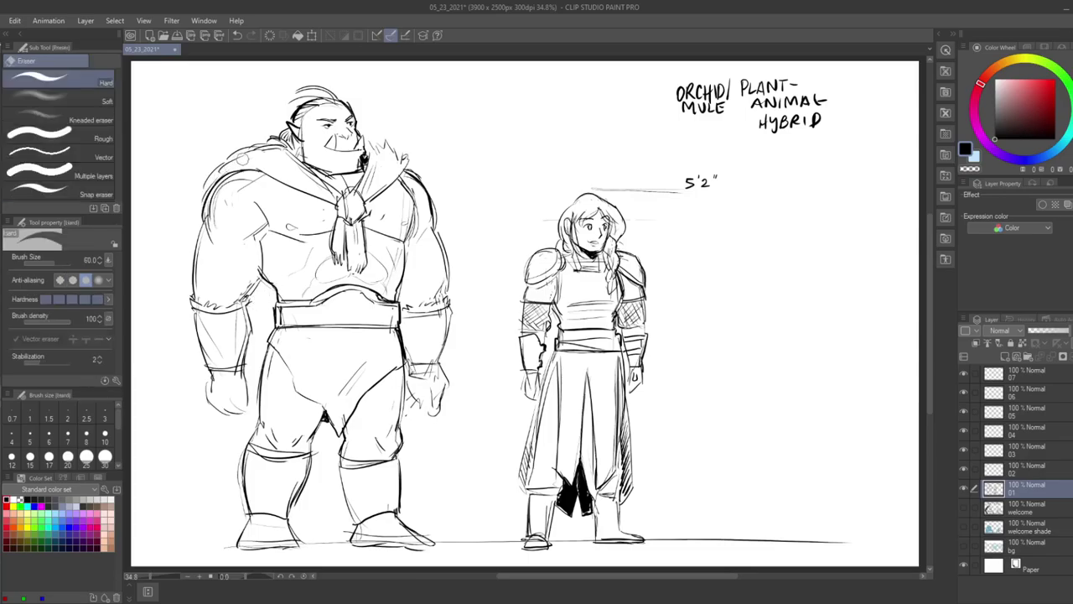
key("p")
mouse_move(304, 124)
left_mouse_down()
mouse_move(219, 151)
mouse_move(206, 197)
left_mouse_up()
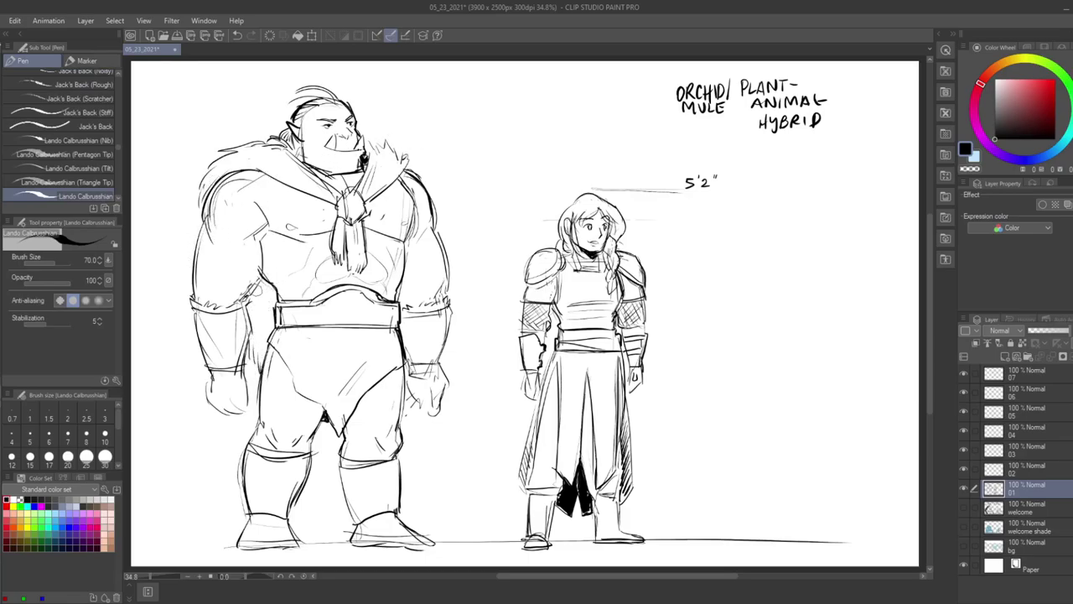
- Draw the fur cape hanging behind the hulking figure's outer arm and waist, add tufts to the collar beside the chin, and save
mouse_move(257, 290)
left_mouse_down()
mouse_move(258, 323)
mouse_move(271, 309)
mouse_move(263, 293)
mouse_move(273, 302)
left_mouse_up()
left_click_drag(209, 184, 185, 260)
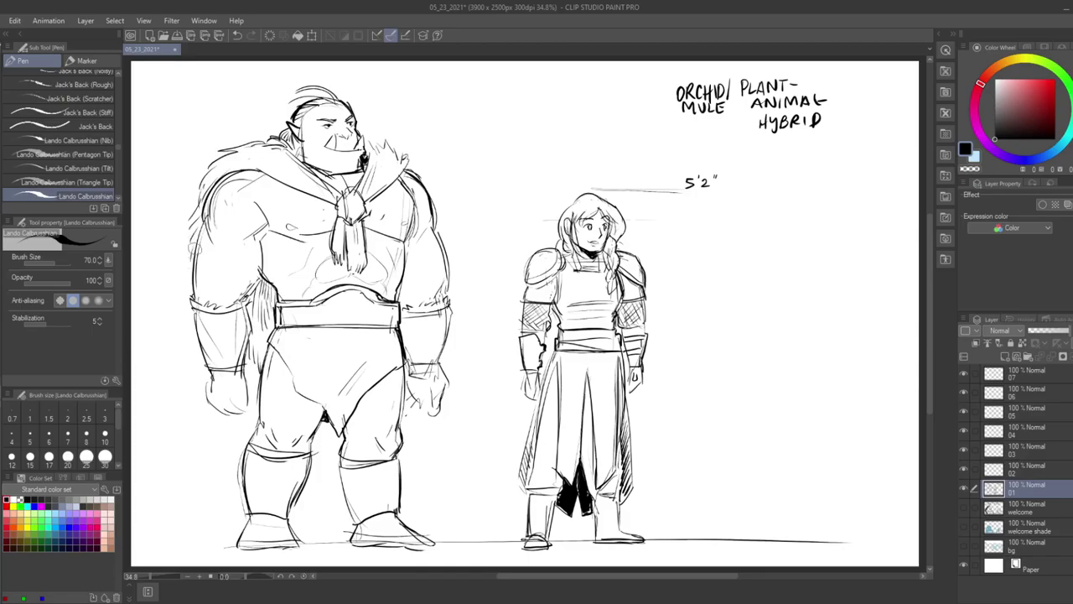
key("ctrl+s")
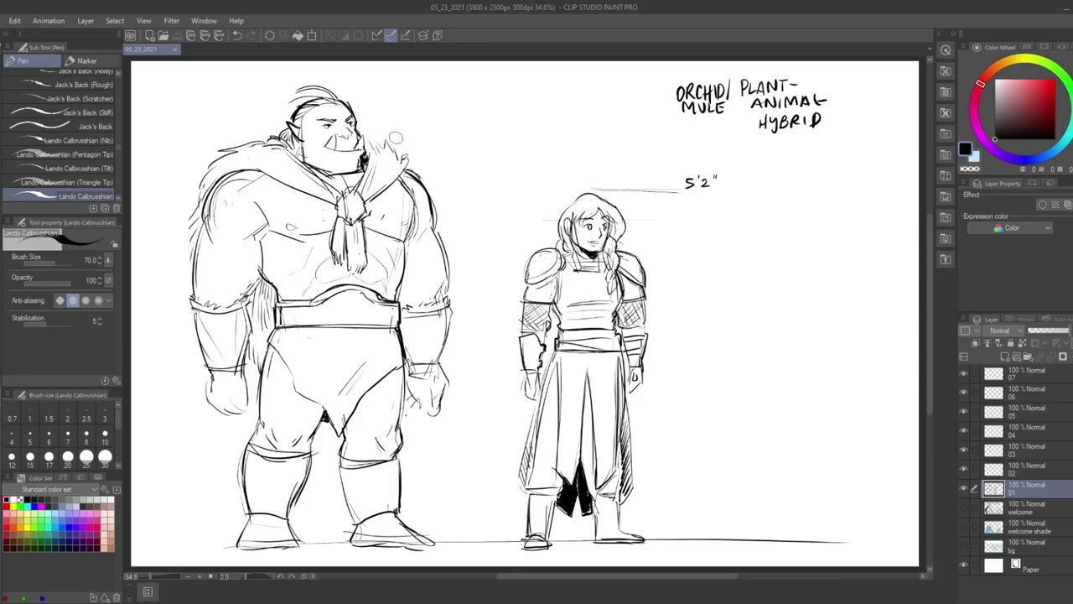
left_click_drag(373, 143, 394, 161)
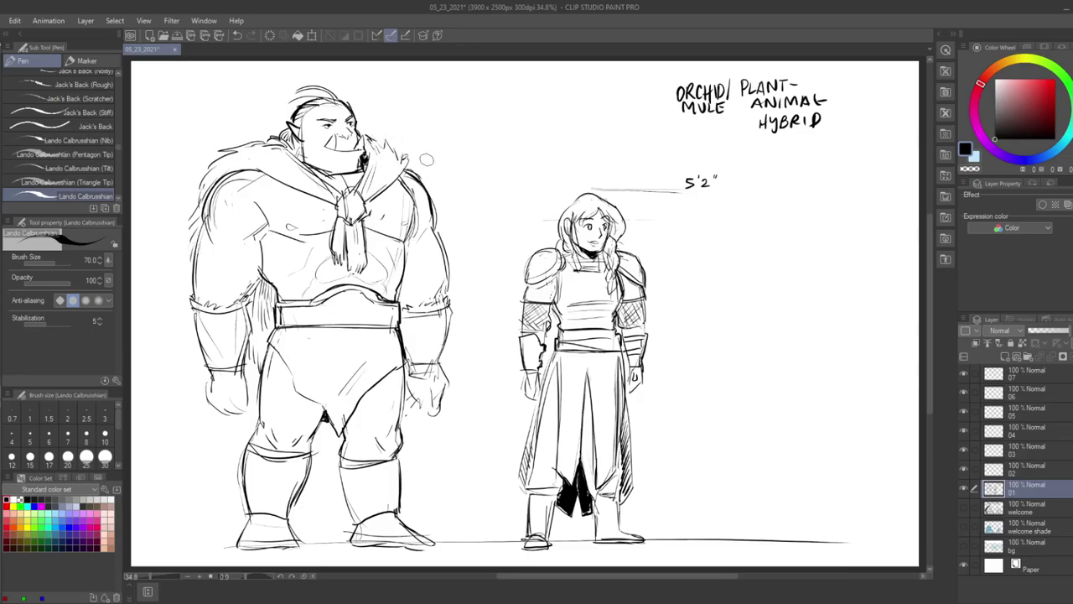
key("ctrl+s")
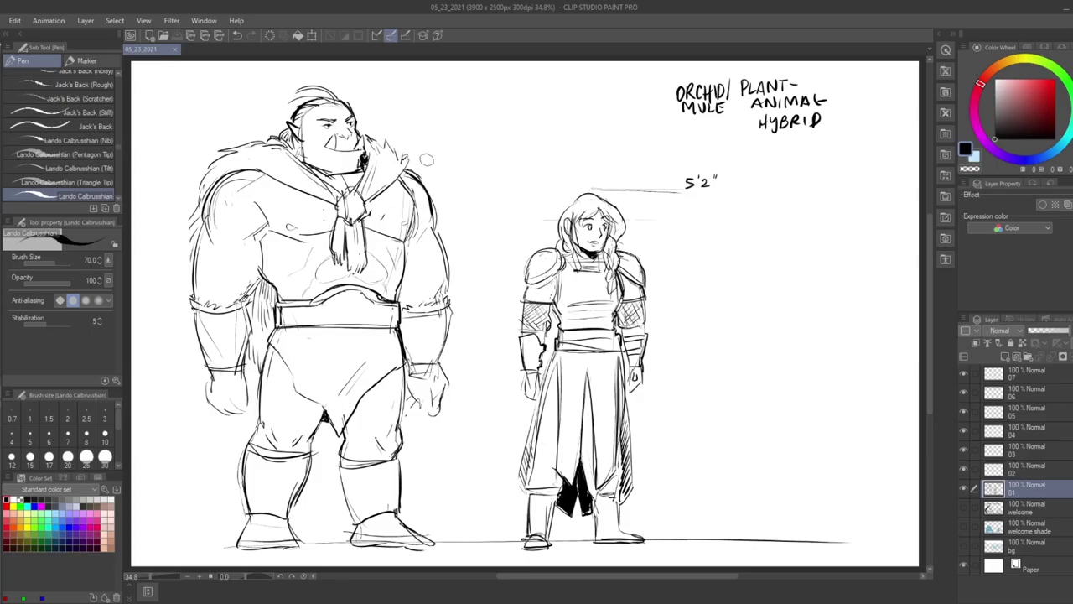
- Define the fingers and inner contour of the hulking figure's hand farther from the armoured figure, and save
left_click_drag(246, 372, 250, 433)
left_click_drag(216, 390, 224, 421)
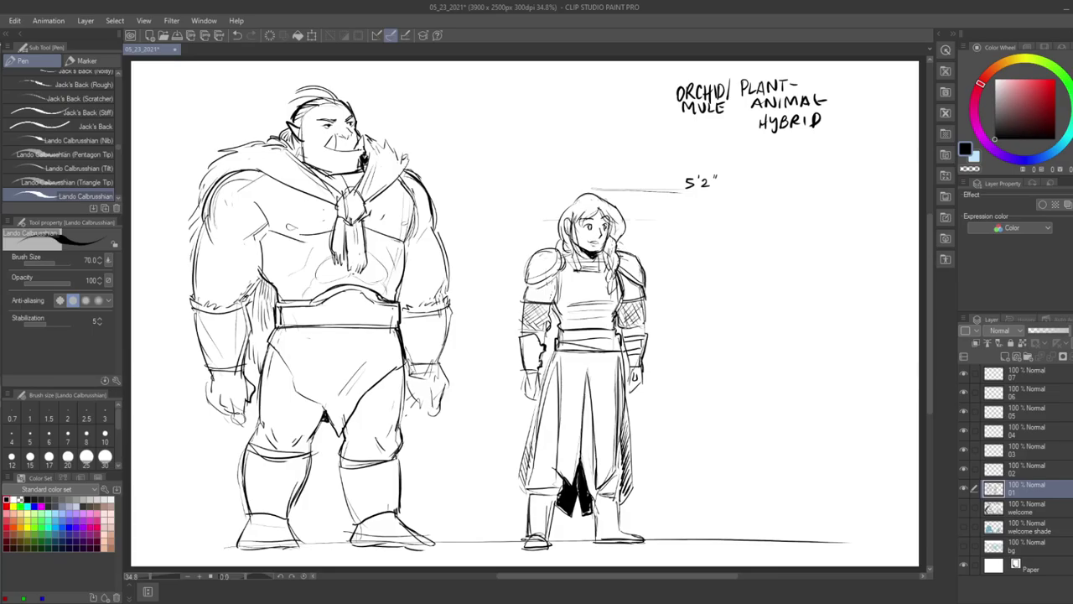
left_click_drag(237, 414, 242, 425)
key("ctrl+s")
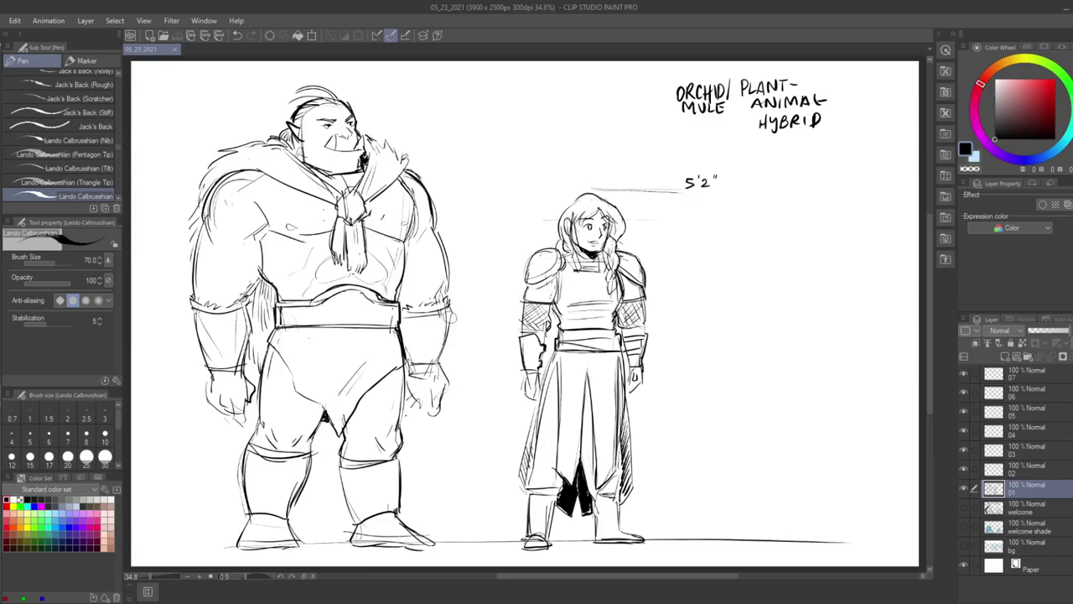
- Lasso the armoured figure with its 5'2" label and scale them down slightly, keeping the feet on the ground line
key("m")
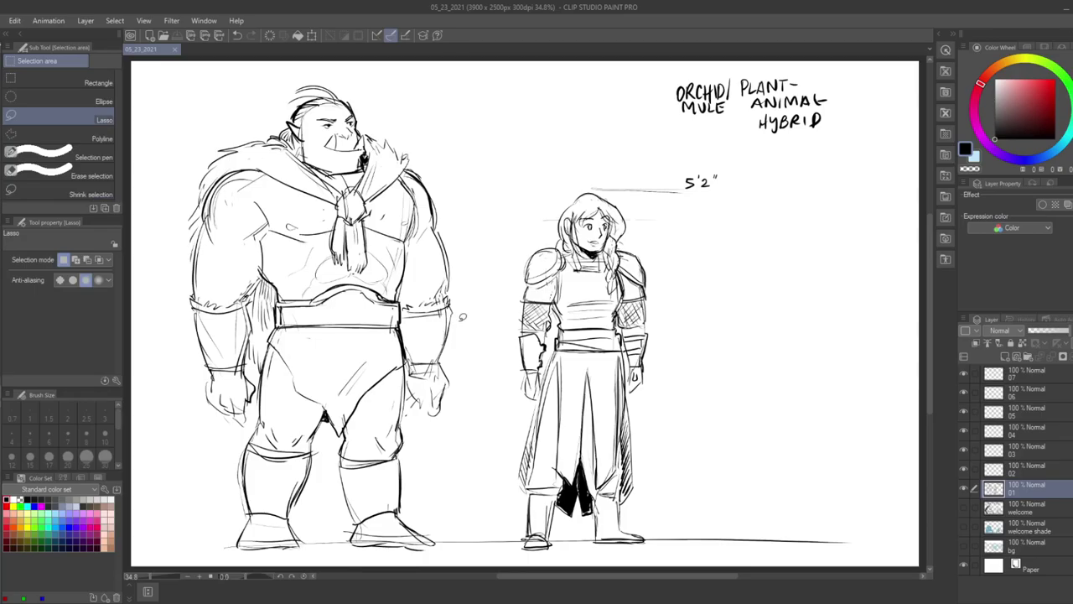
mouse_move(647, 525)
left_mouse_down()
mouse_move(629, 549)
mouse_move(555, 553)
mouse_move(517, 504)
mouse_move(499, 409)
mouse_move(498, 245)
mouse_move(546, 181)
mouse_move(602, 188)
mouse_move(682, 152)
mouse_move(759, 195)
mouse_move(687, 324)
mouse_move(662, 465)
left_mouse_up()
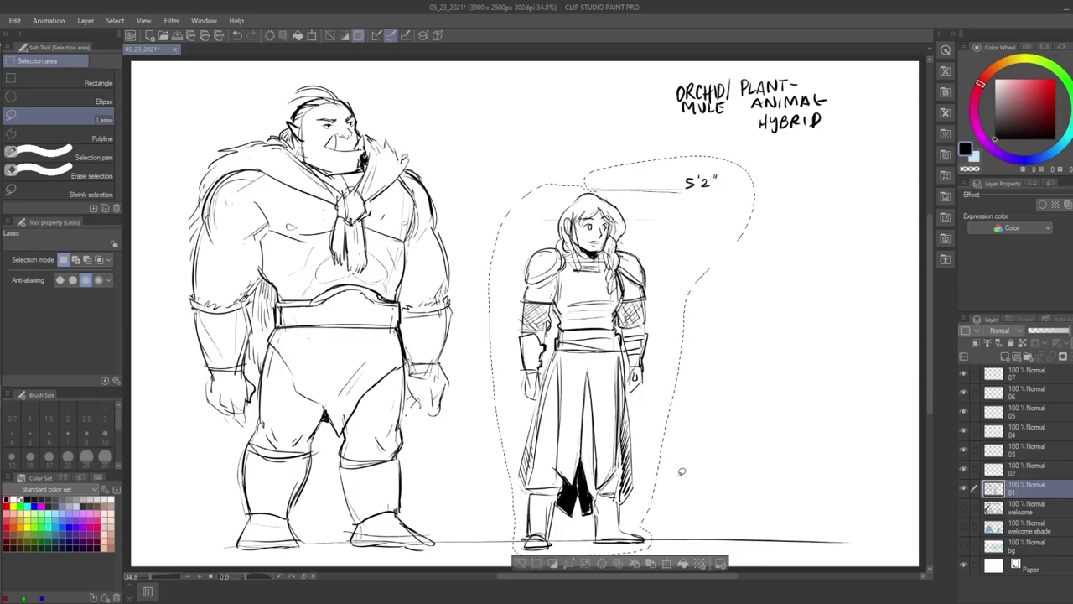
key("ctrl+t")
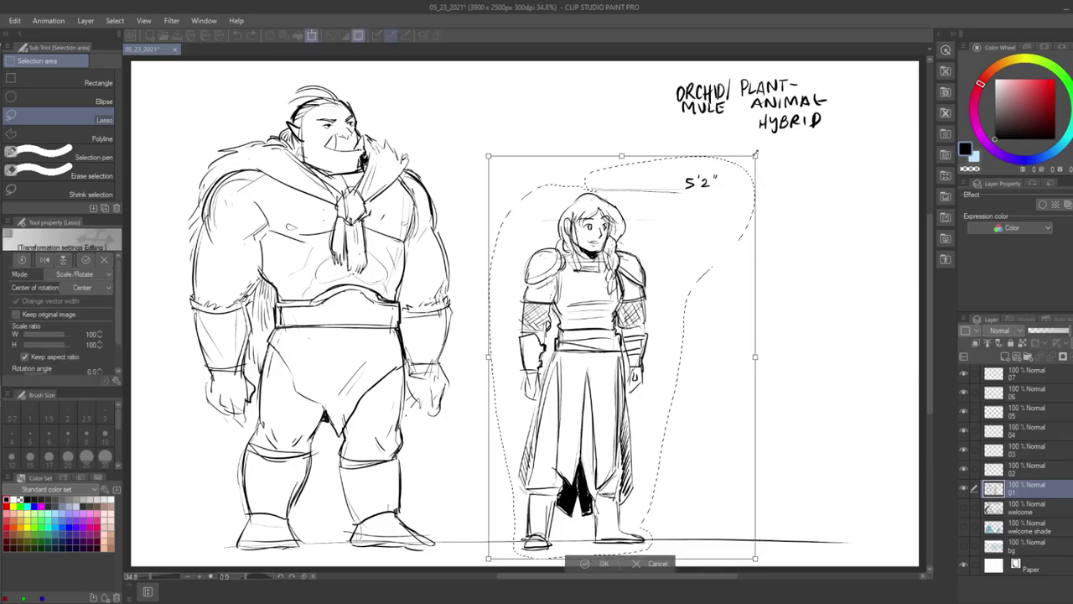
mouse_move(747, 165)
left_mouse_down()
mouse_move(754, 157)
mouse_move(739, 166)
left_mouse_up()
key("Return")
key("ctrl+d")
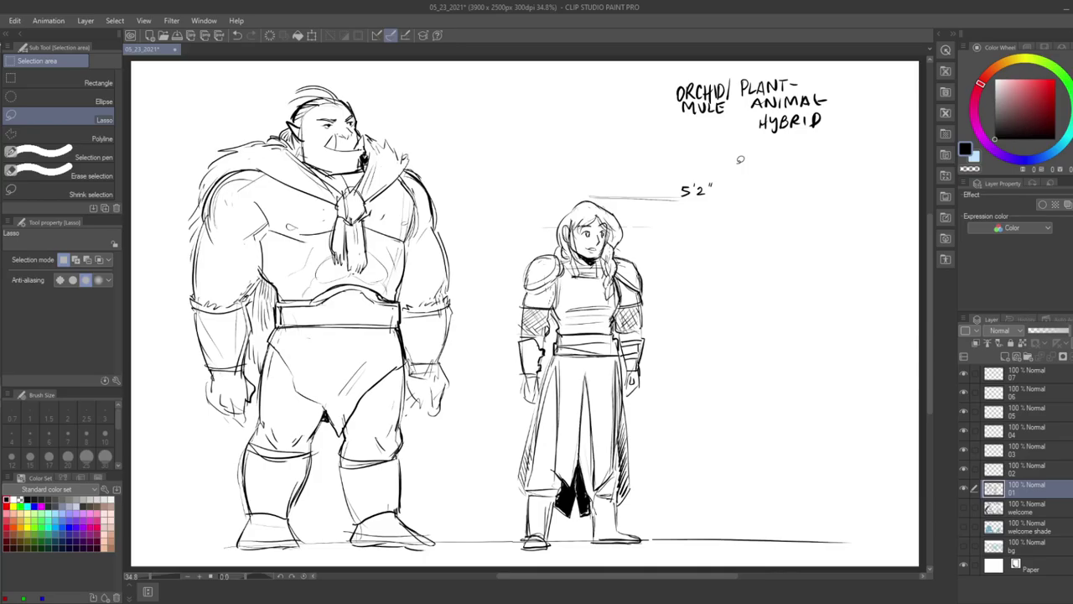
- Draw a long cape hanging behind the armoured figure, with its hem visible on both sides and between the legs, and save
key("p")
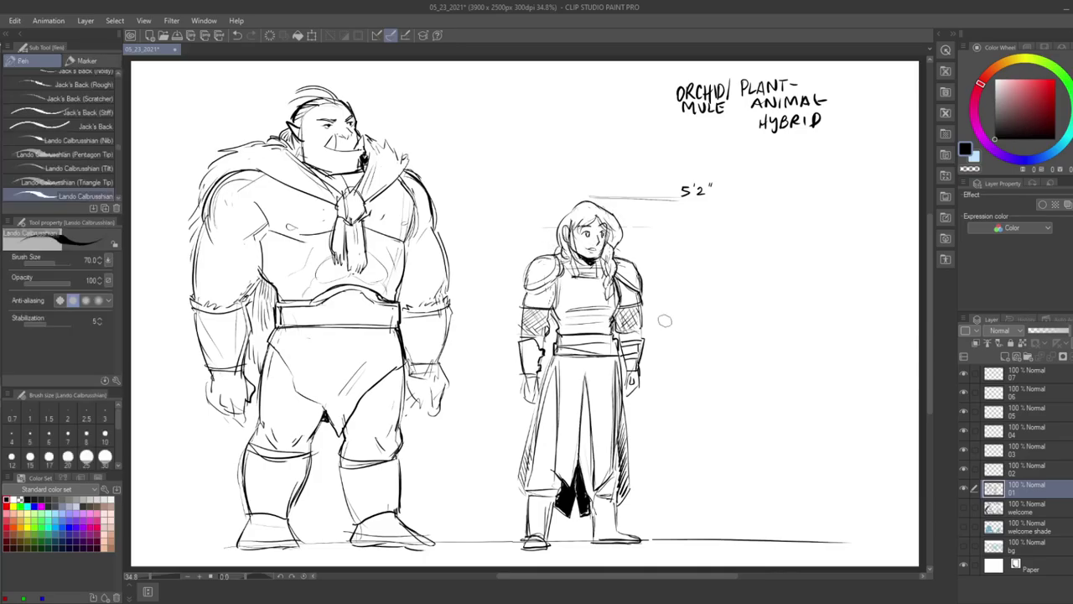
mouse_move(522, 387)
left_mouse_down()
mouse_move(488, 472)
mouse_move(490, 528)
left_mouse_up()
left_click_drag(516, 402, 500, 526)
mouse_move(641, 399)
left_mouse_down()
mouse_move(636, 521)
mouse_move(499, 530)
left_mouse_up()
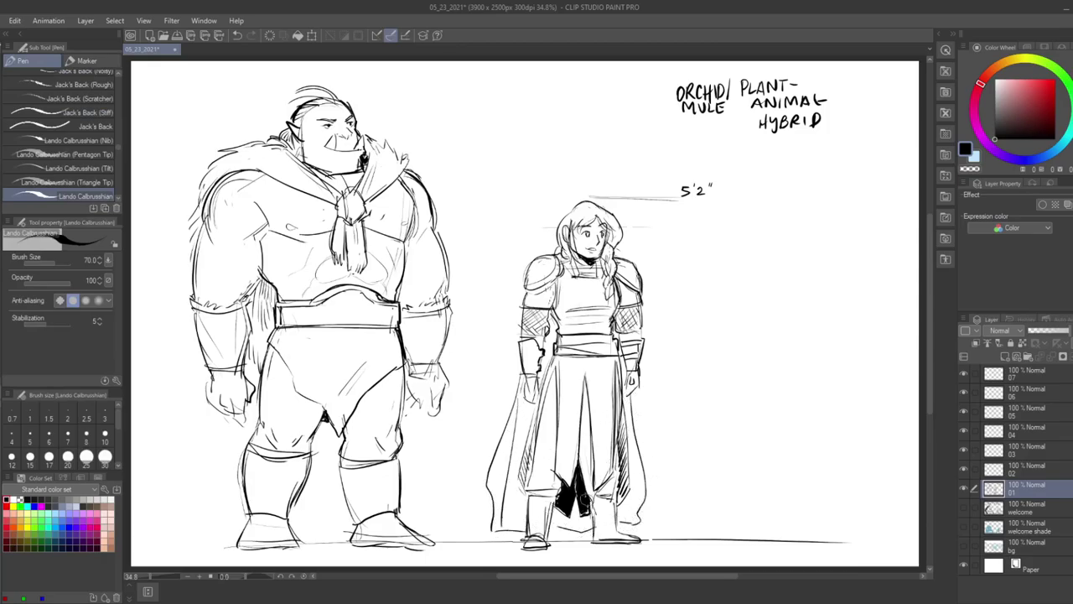
mouse_move(557, 513)
left_mouse_down()
mouse_move(552, 528)
mouse_move(567, 528)
left_mouse_up()
left_click_drag(577, 513, 578, 528)
mouse_move(543, 373)
left_mouse_down()
mouse_move(549, 337)
mouse_move(545, 374)
left_mouse_up()
key("ctrl+s")
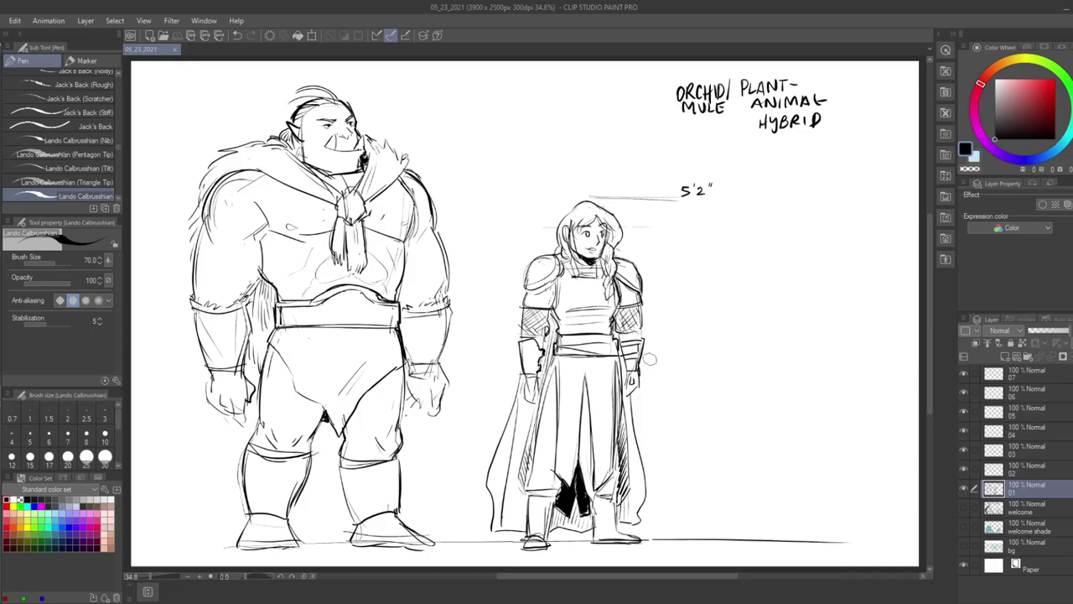
- Sketch a hatched sword hilt with a crossguard beside the armoured figure's hand, save, and touch up the line work
mouse_move(639, 369)
left_mouse_down()
mouse_move(654, 394)
mouse_move(654, 356)
mouse_move(672, 340)
mouse_move(618, 380)
left_mouse_up()
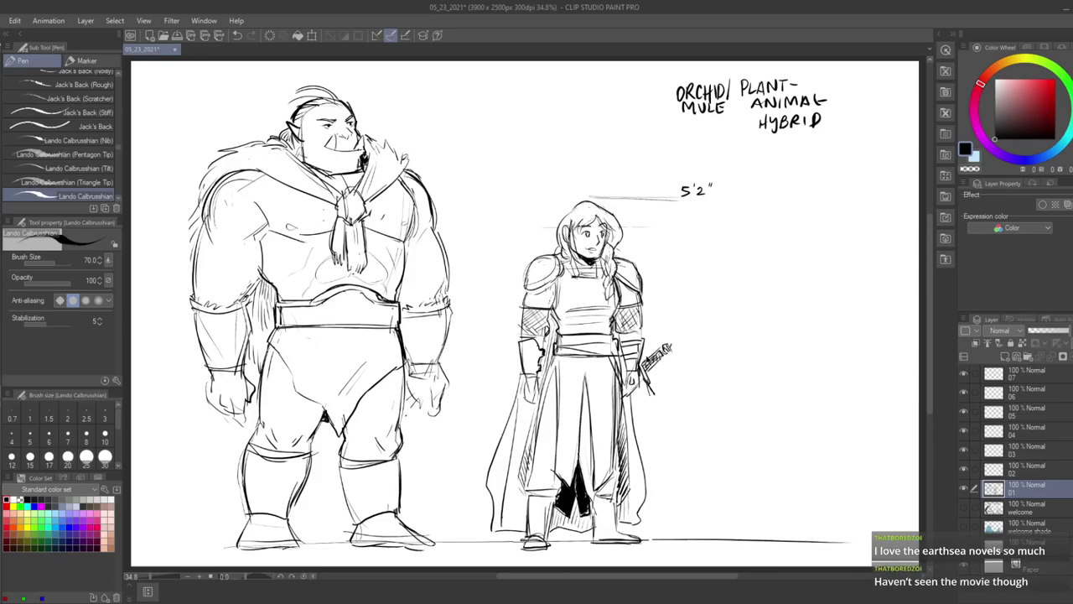
key("ctrl+s")
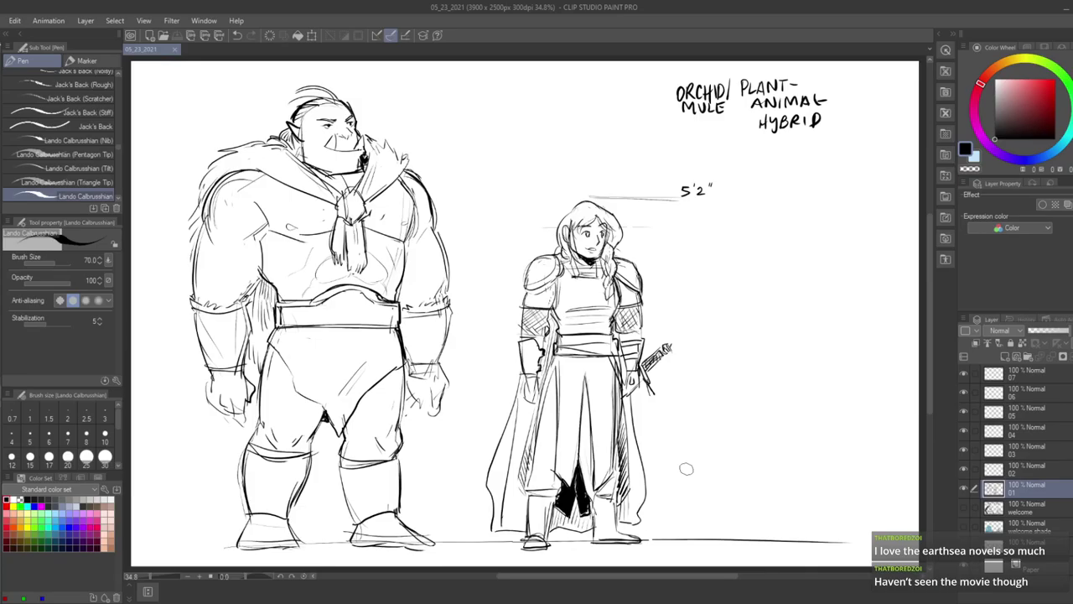
key("e")
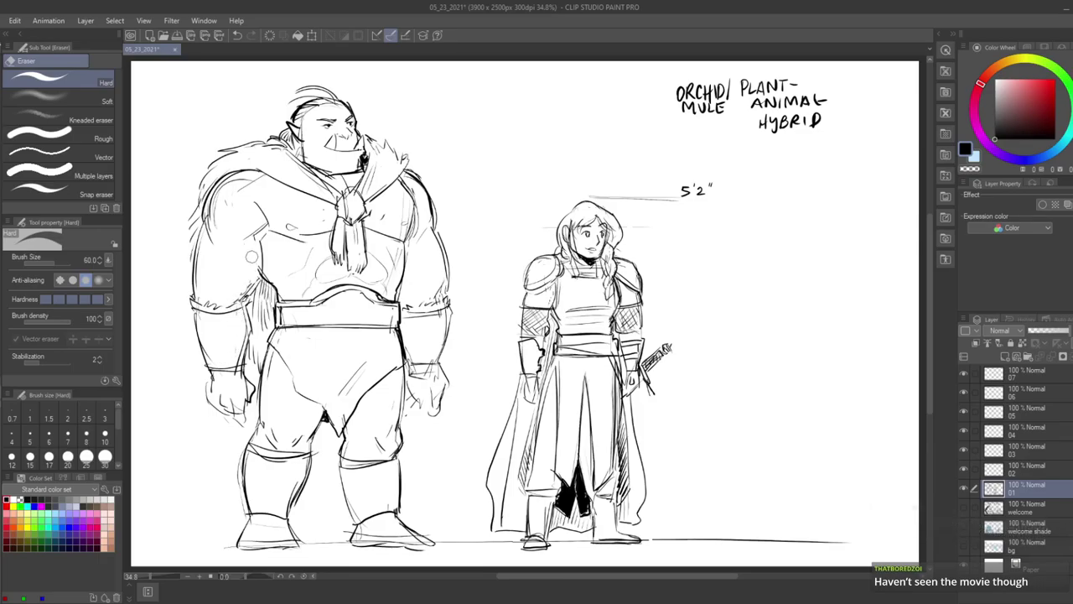
key("p")
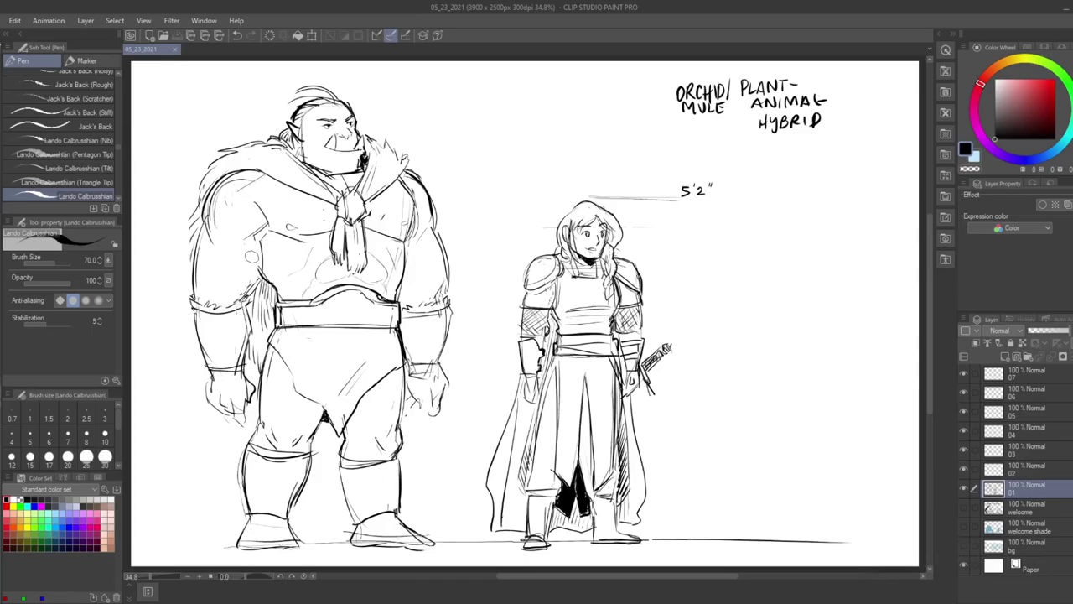
- Add dark band lines across the wrists and knuckles of the hulking figure's hands
mouse_move(206, 377)
left_mouse_down()
mouse_move(242, 379)
mouse_move(238, 398)
left_mouse_up()
mouse_move(206, 379)
left_mouse_down()
mouse_move(204, 397)
mouse_move(239, 399)
left_mouse_up()
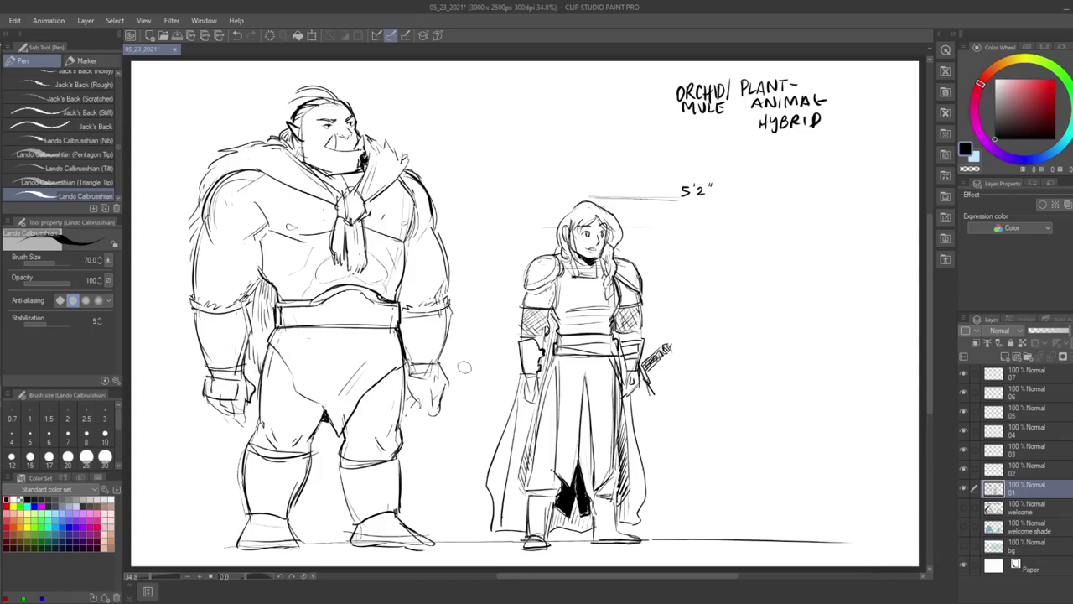
left_click_drag(445, 368, 447, 390)
- Fill the hulking figure's loincloth below the belt with long, roughly vertical hatching strokes
mouse_move(279, 335)
left_mouse_down()
mouse_move(295, 390)
mouse_move(318, 404)
left_mouse_up()
mouse_move(312, 331)
left_mouse_down()
mouse_move(335, 416)
mouse_move(349, 396)
left_mouse_up()
left_click_drag(338, 319, 358, 390)
mouse_move(351, 338)
left_mouse_down()
mouse_move(369, 393)
mouse_move(379, 387)
left_mouse_up()
left_click_drag(368, 323, 383, 378)
left_click_drag(375, 325, 398, 379)
mouse_move(388, 339)
left_mouse_down()
mouse_move(402, 368)
mouse_move(398, 342)
left_mouse_up()
left_click_drag(391, 348, 402, 369)
- Hand-letter the name DUNAAK beside the hulking figure's head
left_click_drag(175, 107, 176, 122)
mouse_move(176, 106)
left_mouse_down()
mouse_move(178, 121)
mouse_move(201, 107)
mouse_move(199, 118)
left_mouse_up()
left_click_drag(197, 107, 215, 111)
mouse_move(218, 114)
left_mouse_down()
mouse_move(223, 103)
mouse_move(227, 112)
left_mouse_up()
left_click_drag(220, 110, 226, 108)
left_click_drag(229, 102, 233, 110)
left_click_drag(234, 110, 241, 119)
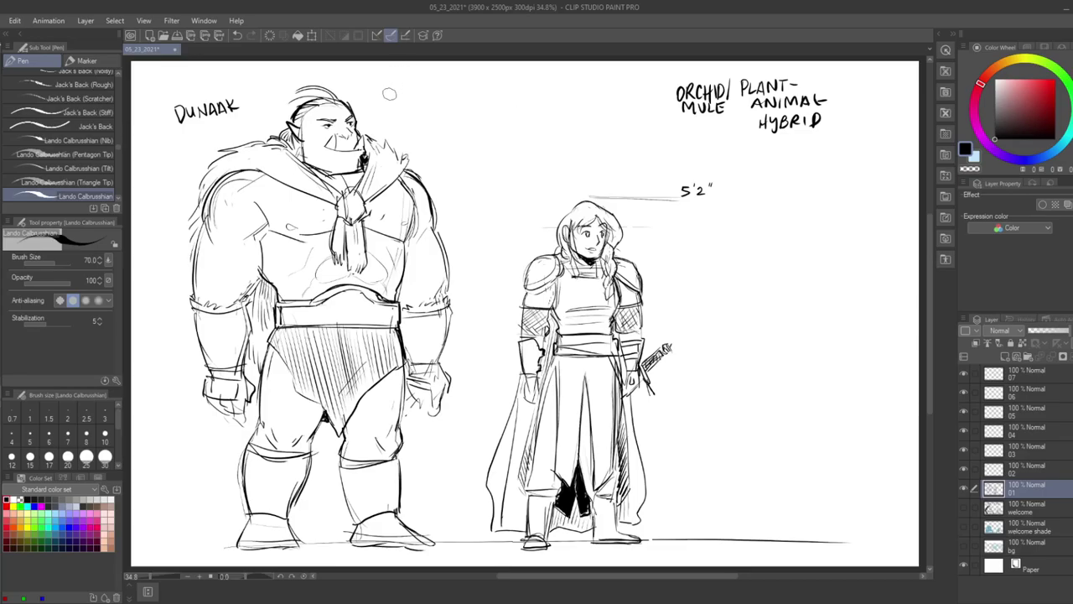
- Handwrite the note "- orc chieftain" on the other side of the hulking figure's head
left_click_drag(404, 87, 404, 88)
left_click_drag(409, 88, 431, 94)
left_click_drag(439, 82, 464, 94)
left_click_drag(461, 88, 475, 93)
left_click_drag(481, 88, 490, 93)
left_click_drag(494, 92, 500, 88)
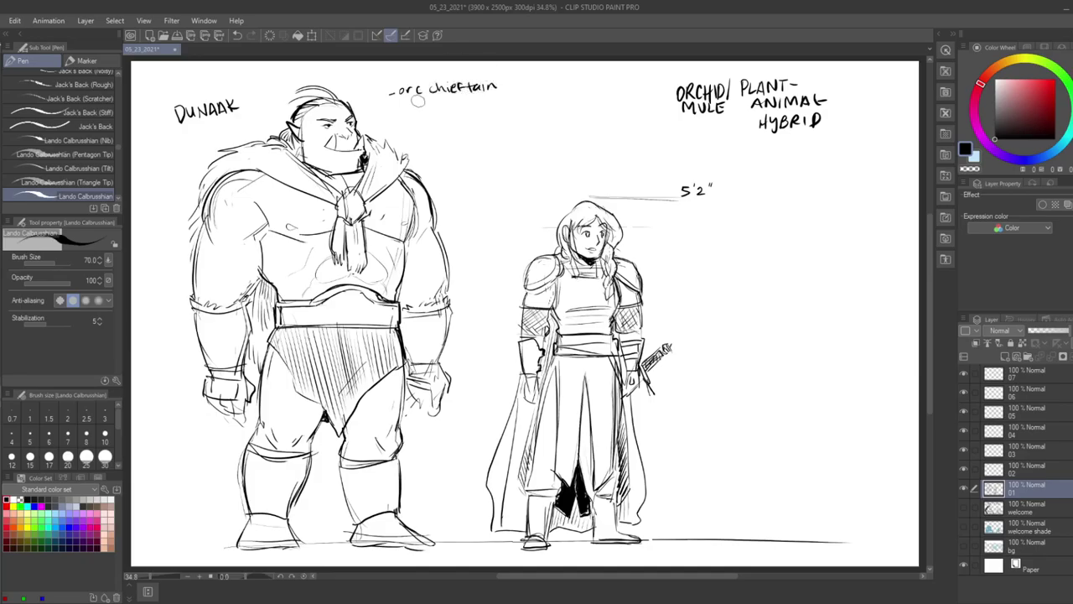
- Handwrite "- chill + pensive" beneath the orc chieftain note
left_click_drag(391, 110, 418, 112)
left_click_drag(422, 107, 427, 113)
mouse_move(435, 101)
left_mouse_down()
mouse_move(433, 112)
mouse_move(456, 107)
left_mouse_up()
left_click_drag(453, 104, 457, 107)
mouse_move(452, 102)
left_mouse_down()
mouse_move(452, 112)
mouse_move(466, 109)
left_mouse_up()
left_click_drag(468, 109, 481, 111)
mouse_move(487, 103)
left_mouse_down()
mouse_move(483, 111)
mouse_move(506, 107)
left_mouse_up()
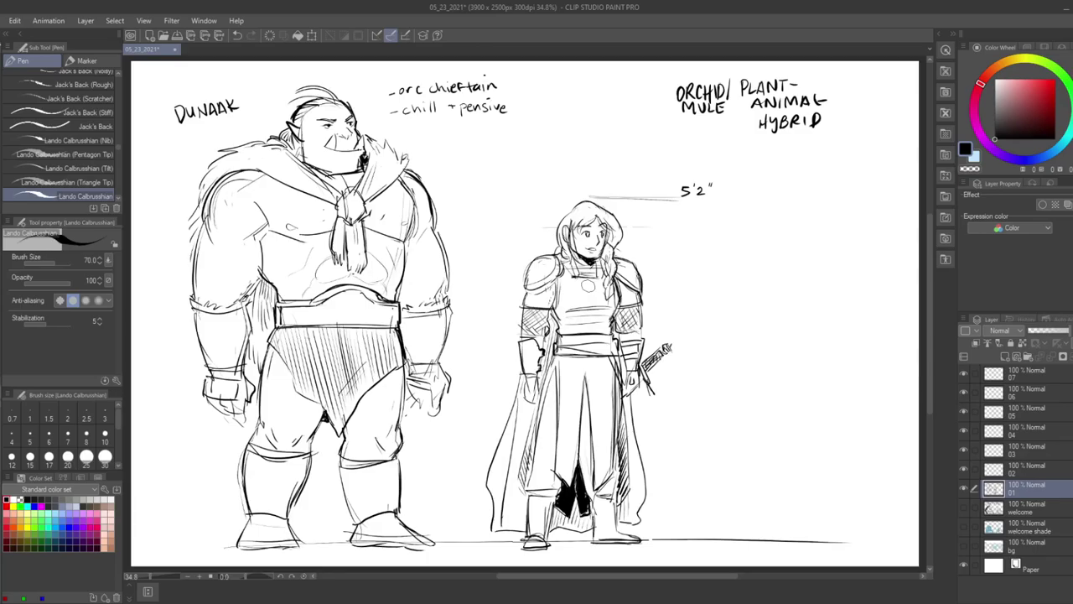
- Label the hulking figure's height as 7'0" above its head with the pen
key("e")
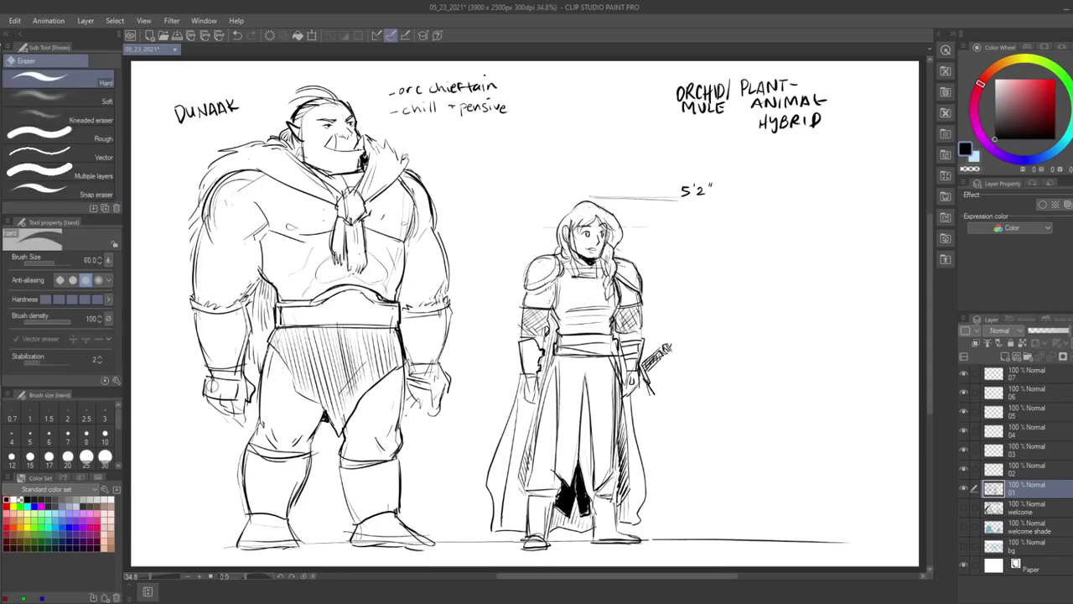
key("p")
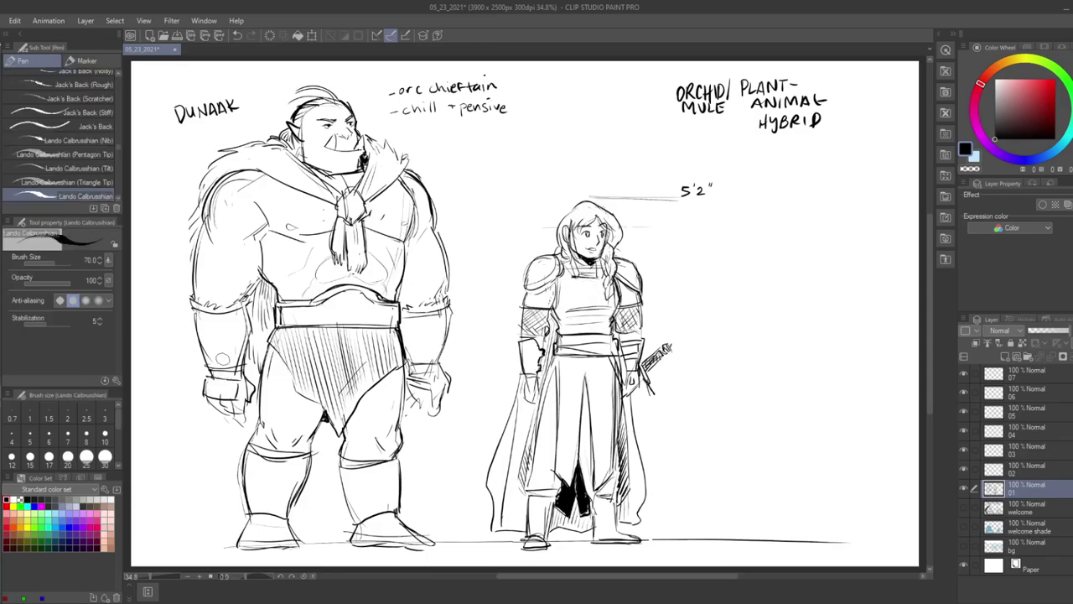
mouse_move(266, 78)
left_mouse_down()
mouse_move(270, 88)
mouse_move(280, 77)
left_mouse_up()
left_click_drag(289, 73, 288, 79)
- Handwrite the armoured character's full name and the traits "commander", "paladin" and "delinquent?" beside that figure, and save
left_click_drag(678, 228, 684, 239)
mouse_move(702, 236)
left_mouse_down()
mouse_move(769, 228)
mouse_move(801, 228)
left_mouse_up()
left_click_drag(676, 262, 780, 263)
left_click_drag(676, 283, 752, 284)
left_click_drag(674, 306, 681, 306)
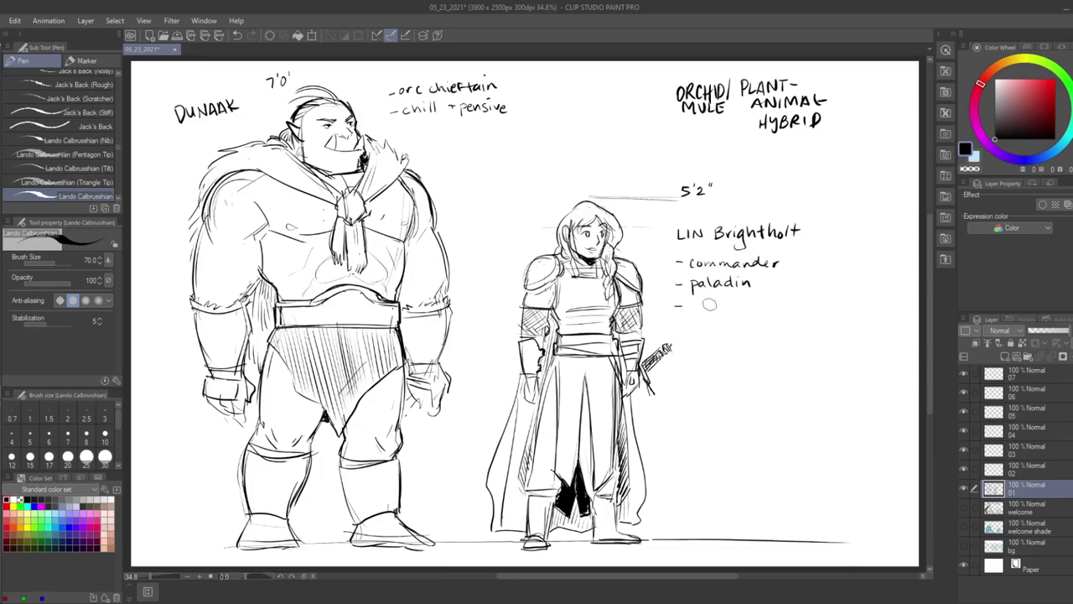
key("ctrl+s")
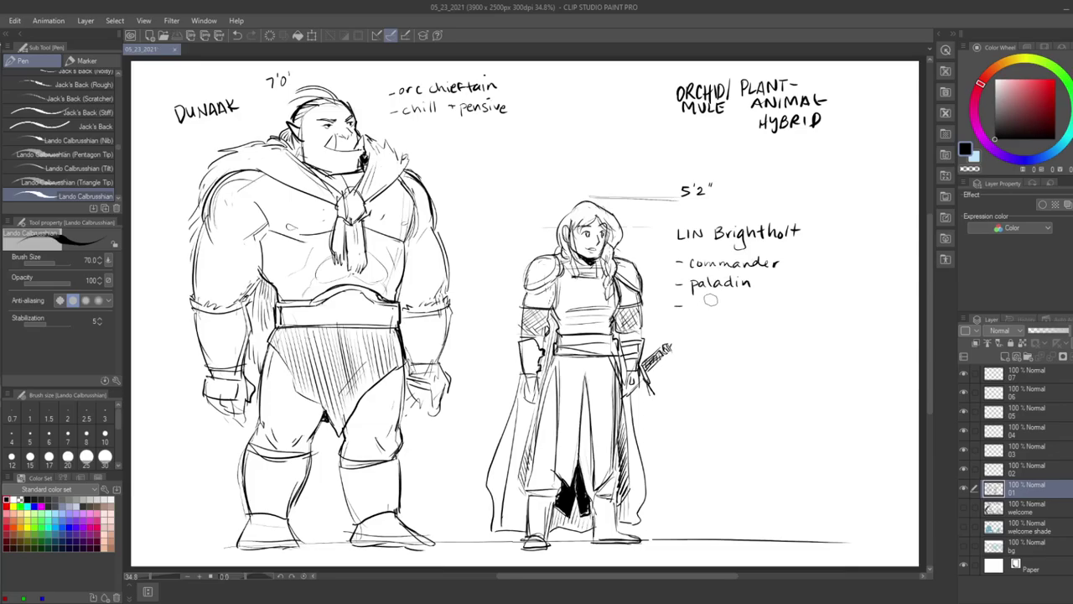
mouse_move(696, 302)
left_mouse_down()
mouse_move(744, 312)
mouse_move(765, 301)
left_mouse_up()
key("ctrl+z")
key("ctrl+z")
mouse_move(753, 307)
left_mouse_down()
mouse_move(772, 302)
mouse_move(780, 312)
left_mouse_up()
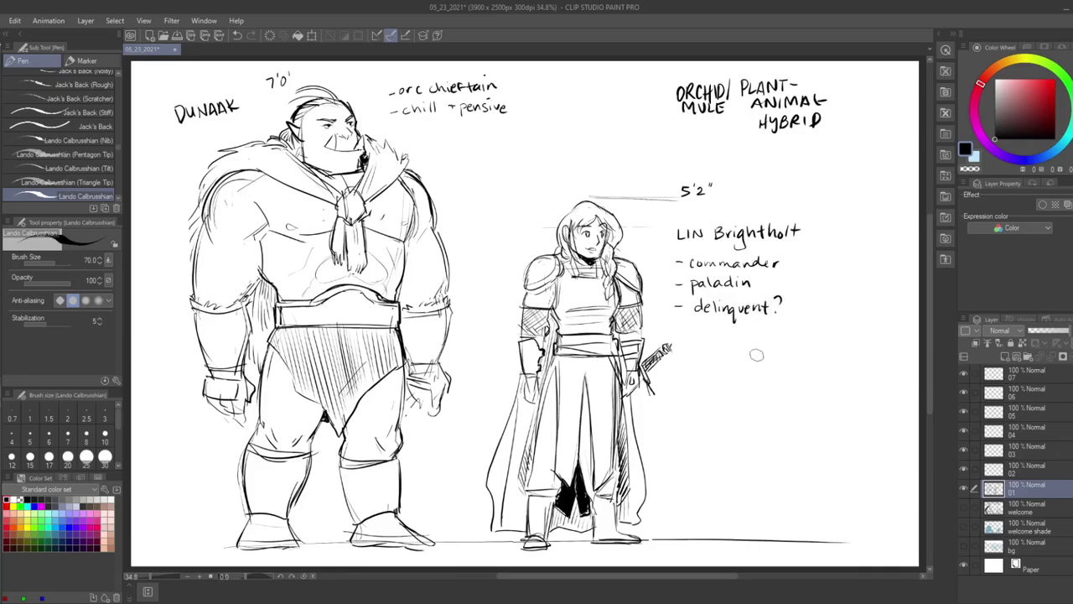
key("ctrl+s")
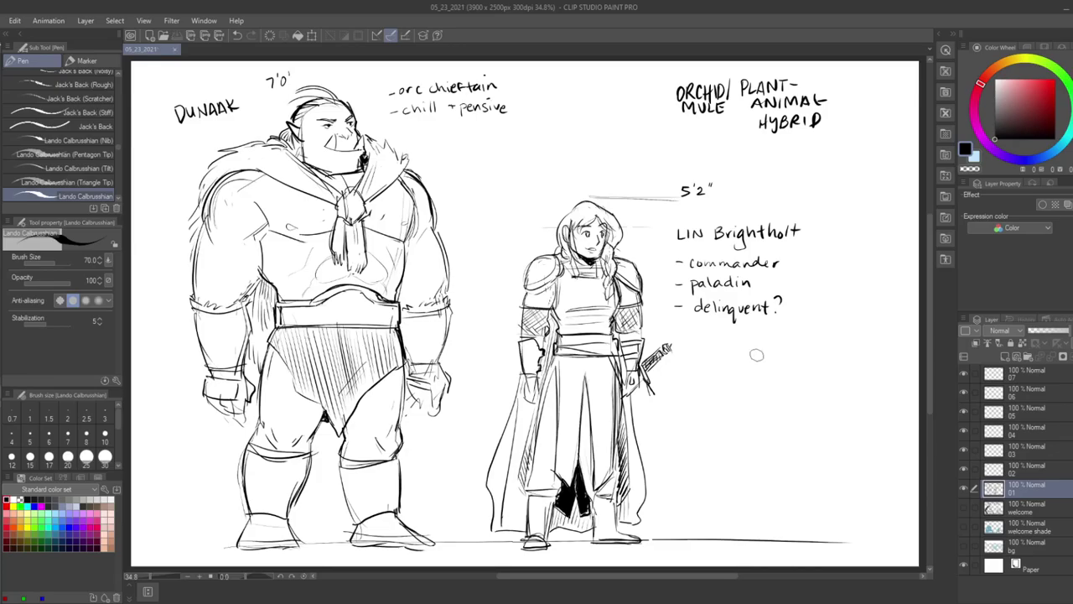
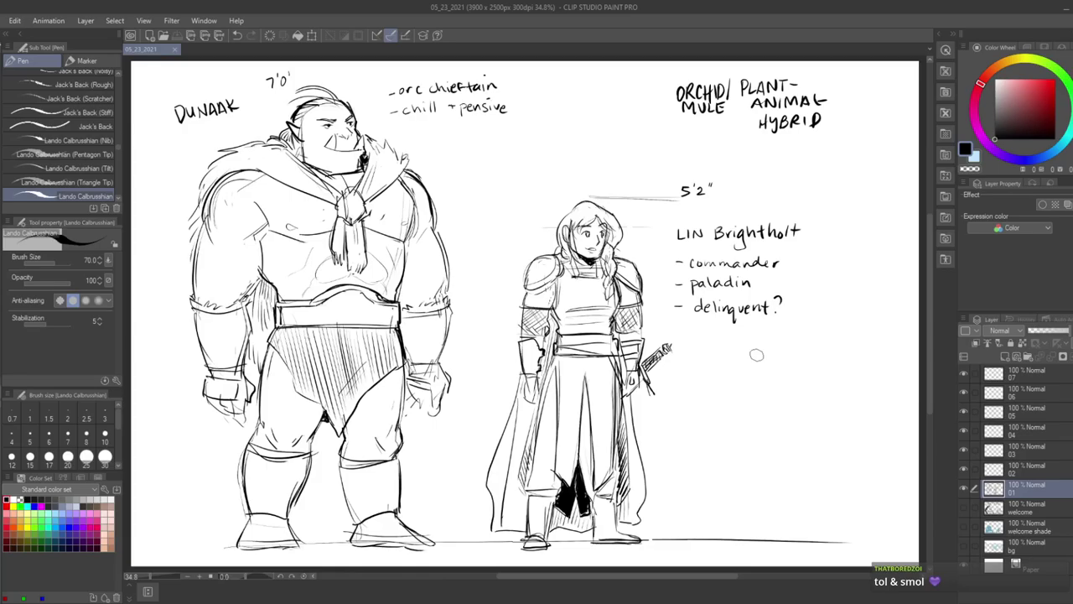
- Add "- TOL" to the hulking figure's notes and "- SMOL" to the armoured figure's notes
mouse_move(401, 135)
left_mouse_down()
mouse_move(422, 128)
mouse_move(417, 139)
left_mouse_up()
left_click_drag(427, 128, 430, 128)
left_click_drag(437, 126, 447, 137)
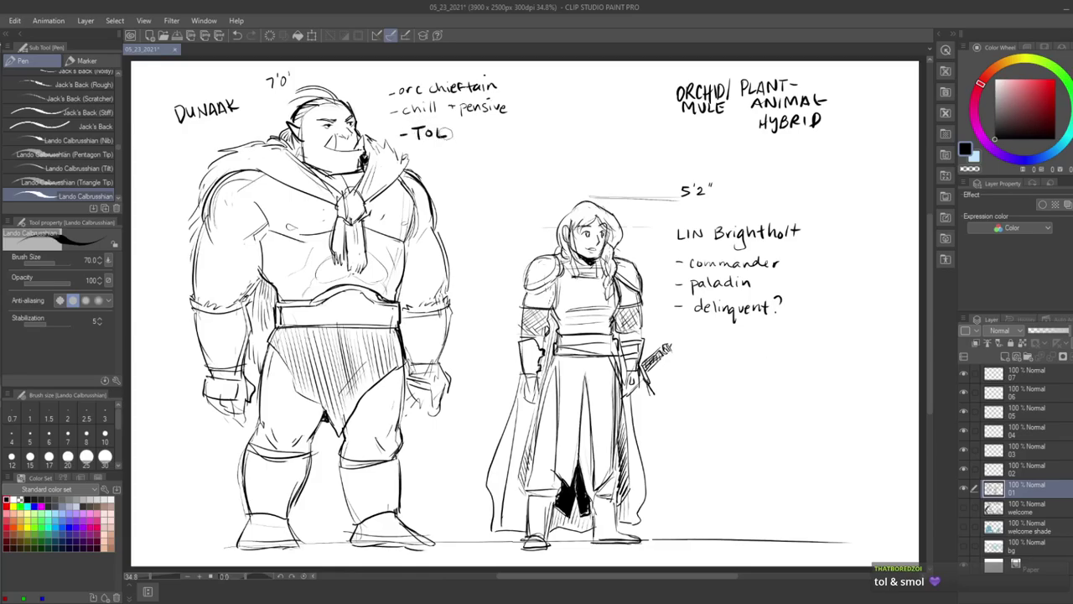
left_click_drag(676, 333, 736, 338)
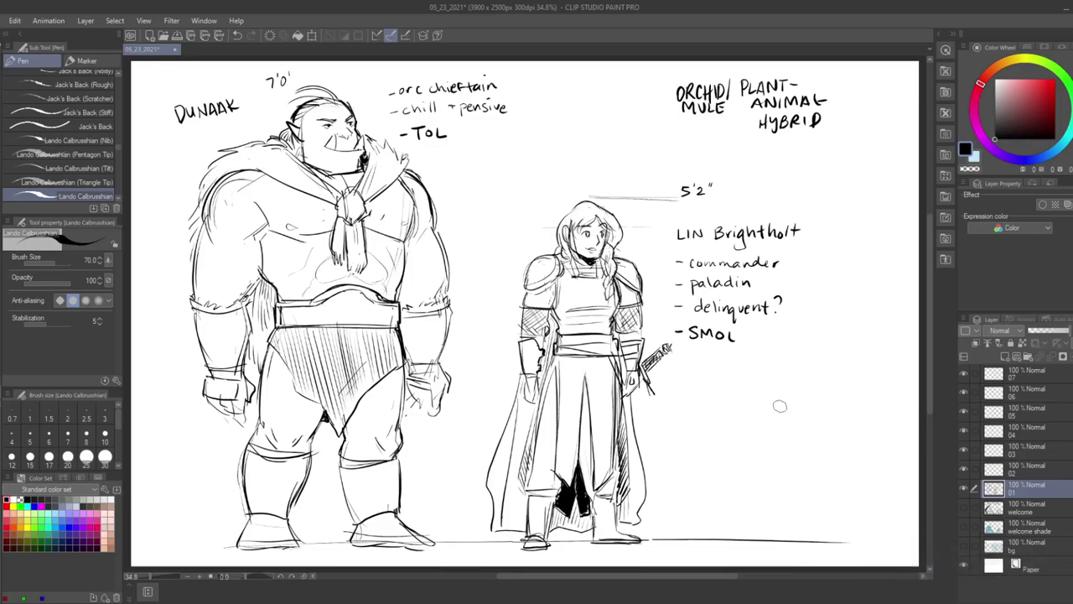
- Doodle a small stick figure with a braid in the empty area beside the armoured figure, captioned "smol"
mouse_move(786, 396)
left_mouse_down()
mouse_move(800, 398)
mouse_move(788, 455)
left_mouse_up()
mouse_move(786, 416)
left_mouse_down()
mouse_move(765, 426)
mouse_move(824, 428)
mouse_move(805, 422)
mouse_move(805, 443)
mouse_move(777, 480)
mouse_move(805, 486)
mouse_move(767, 486)
mouse_move(757, 419)
mouse_move(756, 429)
left_mouse_up()
mouse_move(772, 499)
left_mouse_down()
mouse_move(768, 508)
mouse_move(789, 503)
left_mouse_up()
left_click_drag(795, 501, 801, 508)
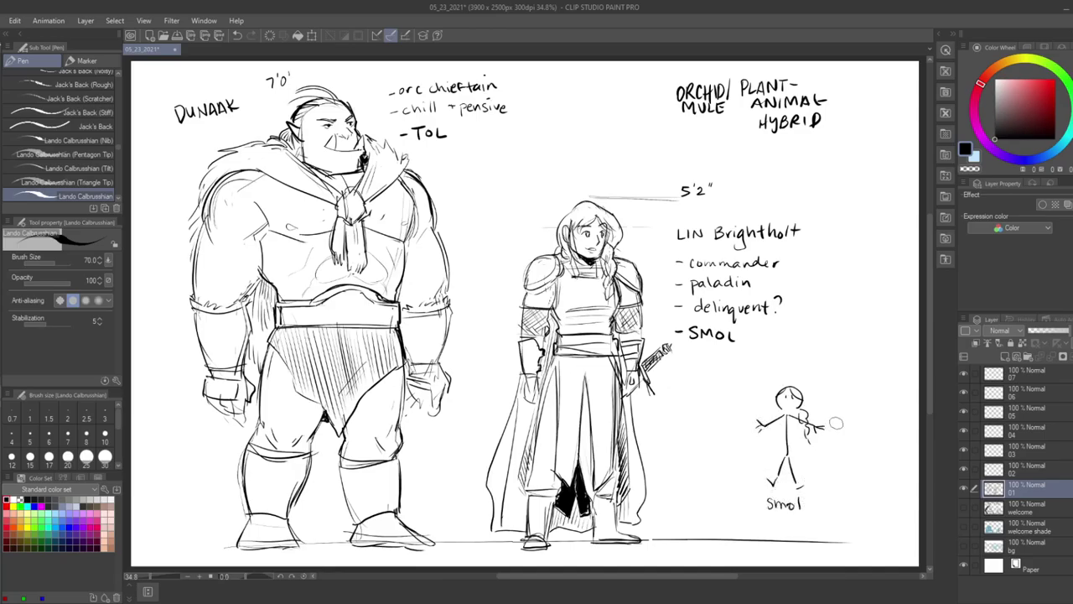
- Doodle a taller, pointy-eared stick figure with tusks and muscular arms next to the small stick figure
mouse_move(862, 343)
left_mouse_down()
mouse_move(862, 365)
mouse_move(865, 344)
left_mouse_up()
left_click_drag(870, 341, 874, 356)
left_click_drag(863, 356, 885, 342)
mouse_move(885, 342)
left_mouse_down()
mouse_move(878, 353)
mouse_move(855, 342)
left_mouse_up()
left_click_drag(855, 342, 865, 468)
mouse_move(856, 371)
left_mouse_down()
mouse_move(883, 378)
mouse_move(902, 390)
mouse_move(824, 393)
left_mouse_up()
left_click_drag(904, 394, 912, 408)
mouse_move(865, 466)
left_mouse_down()
mouse_move(855, 493)
mouse_move(896, 512)
left_mouse_up()
mouse_move(852, 493)
left_mouse_down()
mouse_move(859, 501)
mouse_move(840, 504)
left_mouse_up()
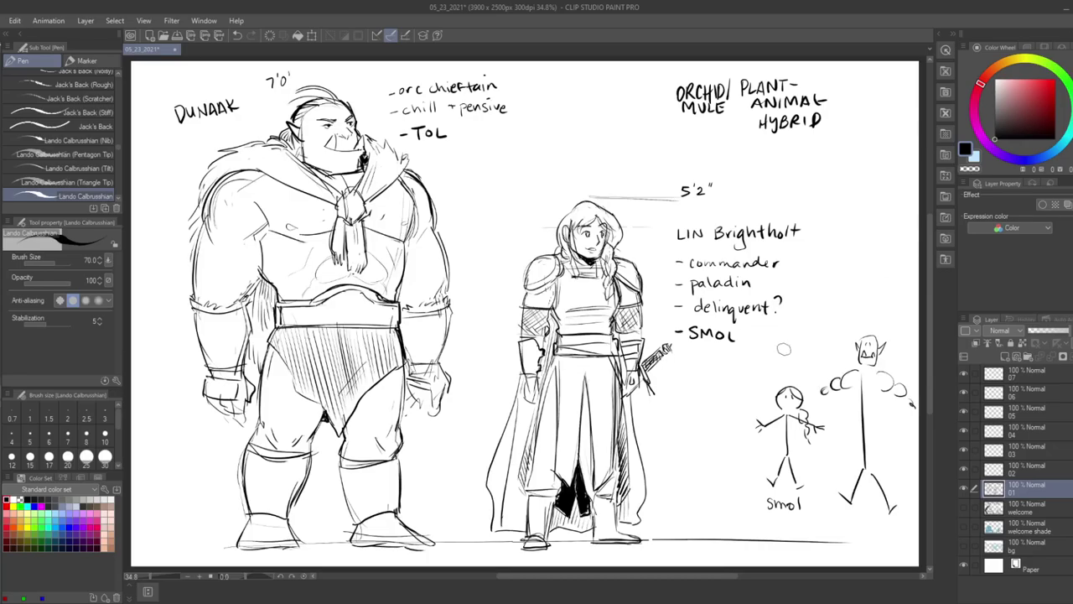
- Draw a downward and an upward block arrow pointing at each other beside the small stick figure
left_click_drag(749, 370, 750, 396)
mouse_move(748, 387)
left_mouse_down()
mouse_move(762, 391)
mouse_move(751, 369)
left_mouse_up()
mouse_move(745, 453)
left_mouse_down()
mouse_move(761, 458)
mouse_move(761, 482)
mouse_move(750, 460)
mouse_move(760, 485)
left_mouse_up()
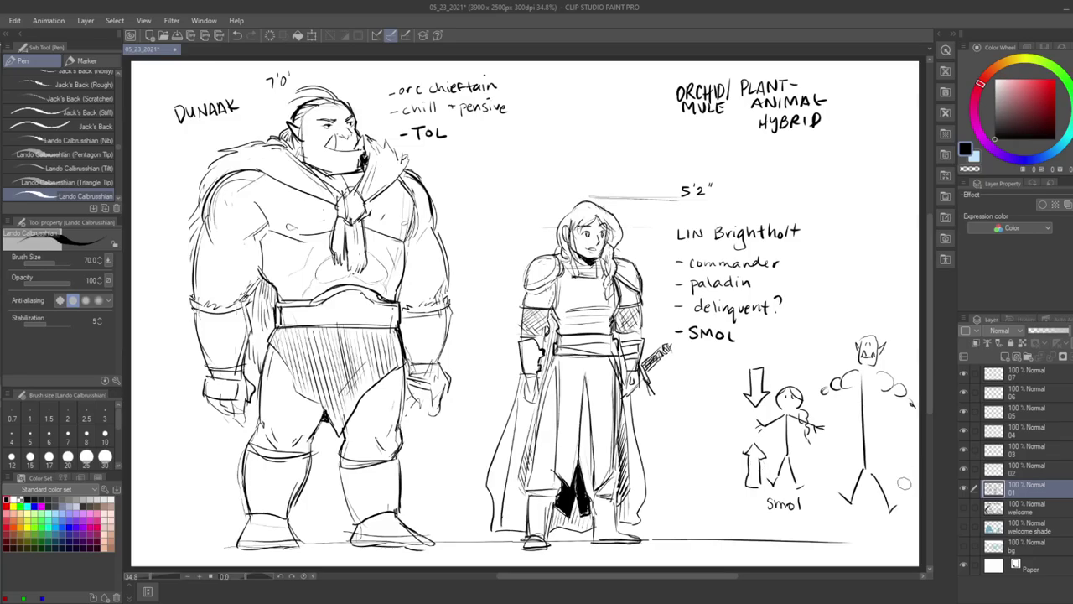
- Lasso and delete the stick-figure doodles, erase the leftover foot mark, and save
key("m")
mouse_move(813, 516)
left_mouse_down()
mouse_move(722, 492)
mouse_move(845, 301)
mouse_move(914, 381)
mouse_move(893, 507)
left_mouse_up()
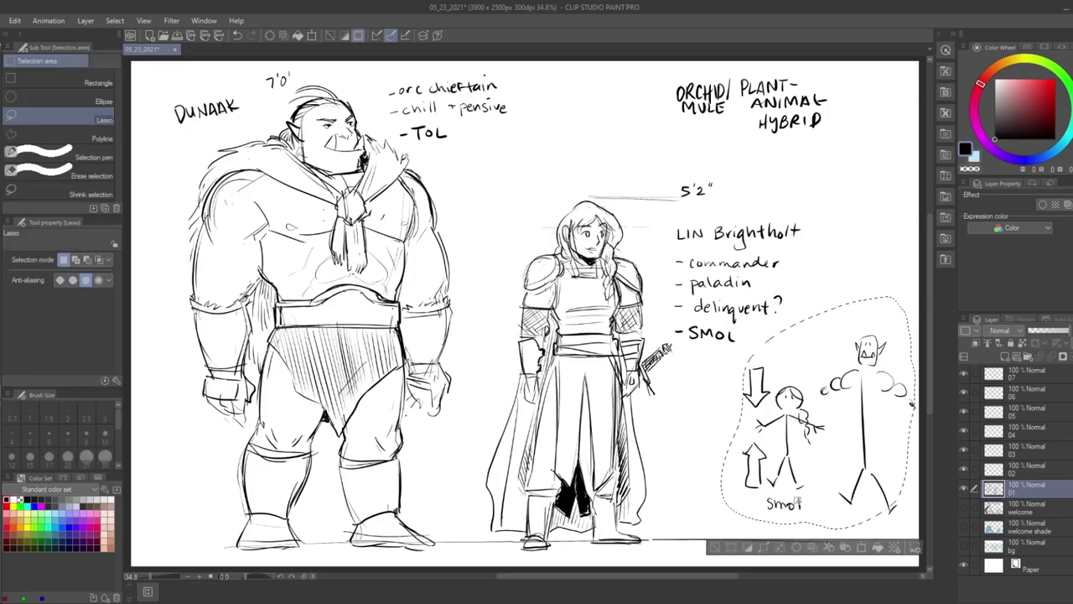
key("Delete")
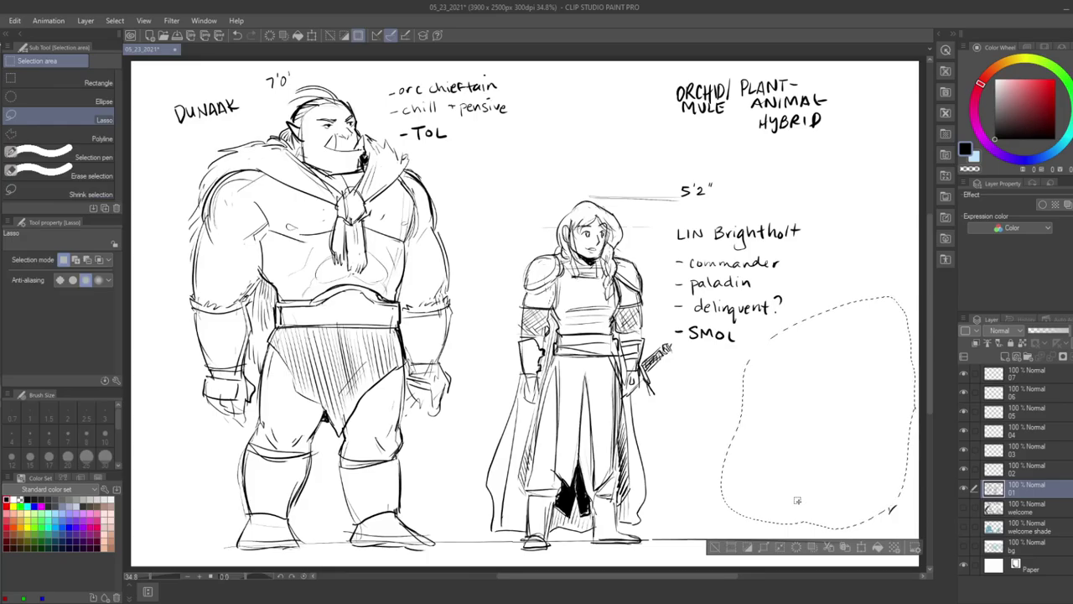
key("ctrl+d")
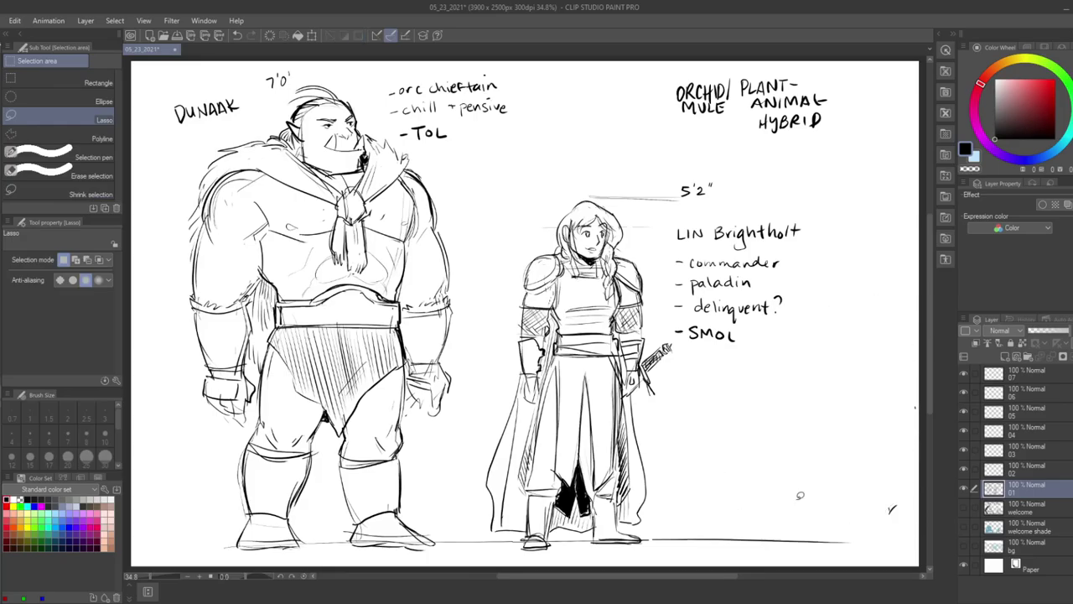
key("e")
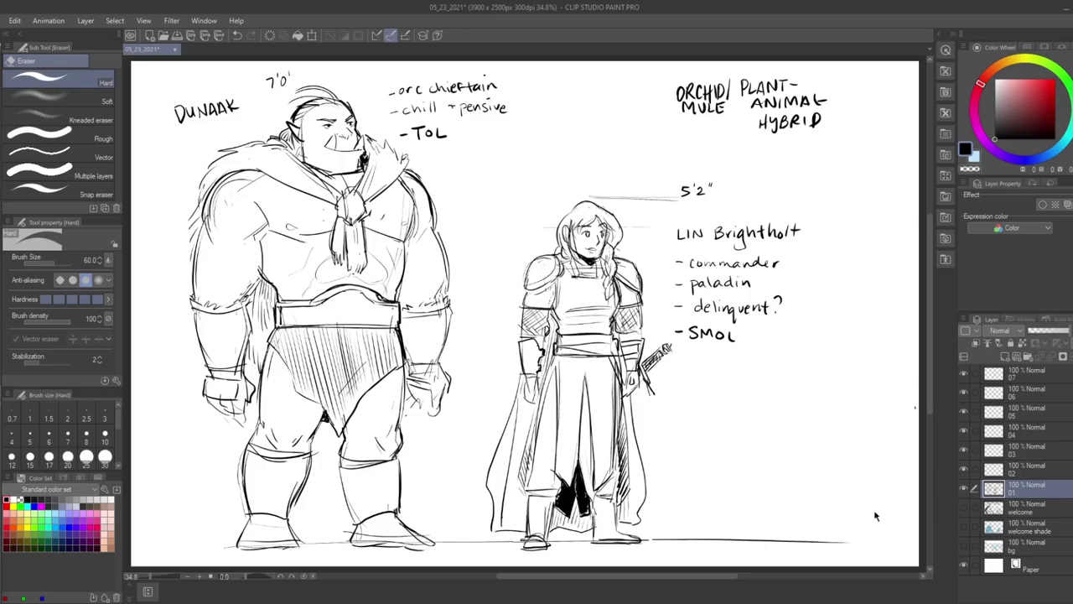
key("ctrl+s")
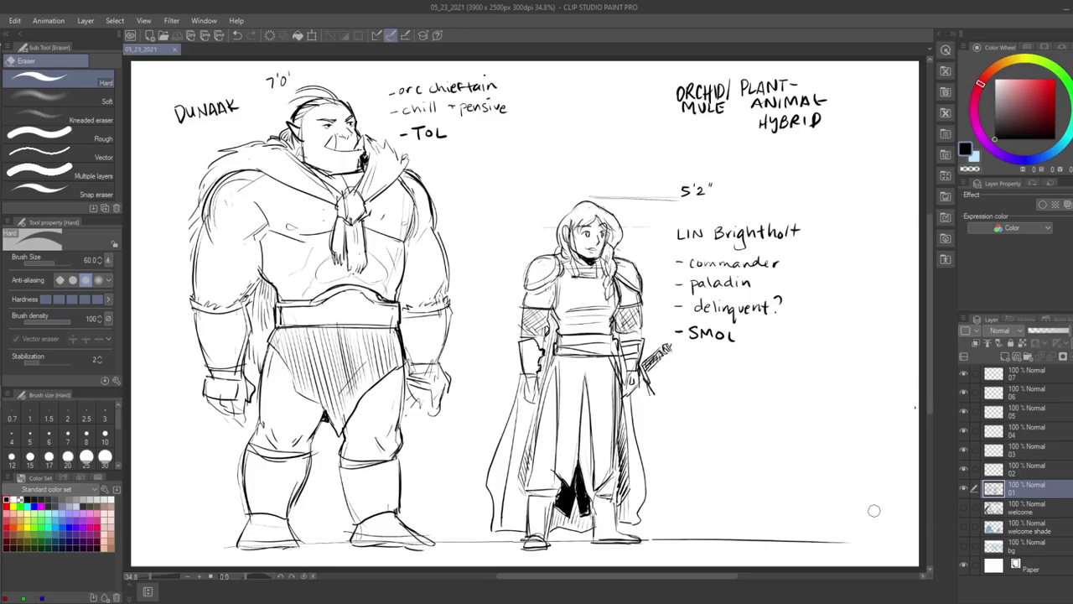
- Extend the ground line past the armoured figure to the canvas edge with the pen, and save
key("p")
left_click_drag(912, 541, 814, 542)
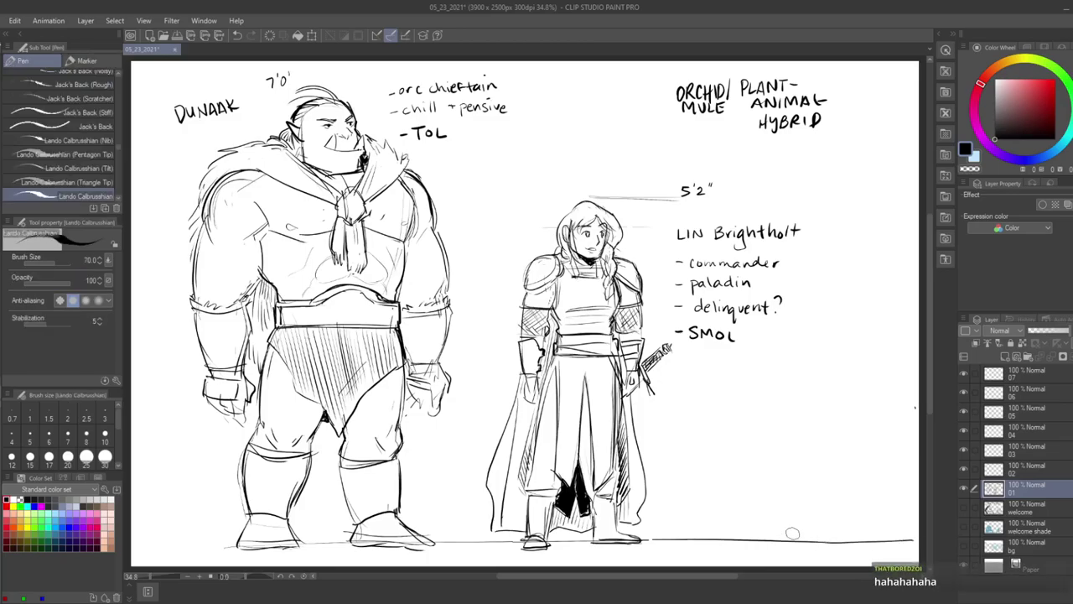
key("ctrl+s")
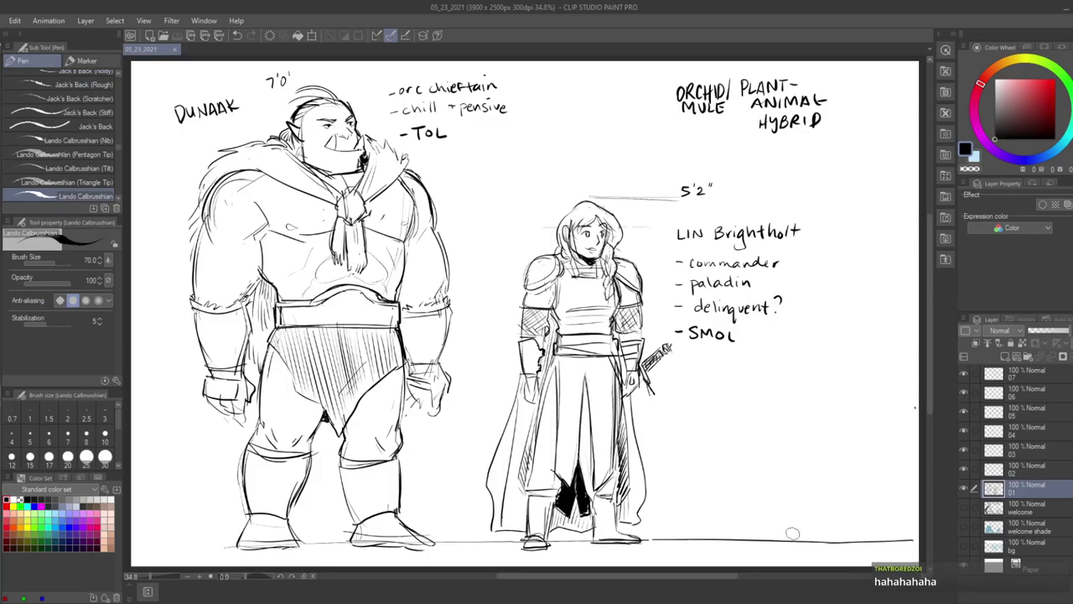
- Erase the faint guide line on layer 01 crossing behind the armoured figure's head
left_click(1033, 474)
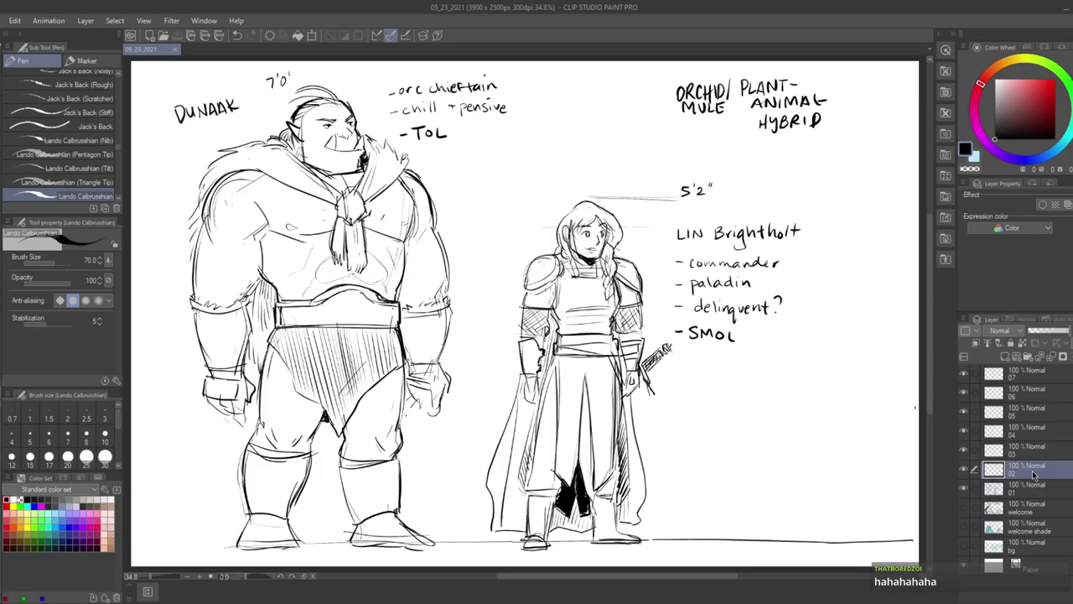
key("e")
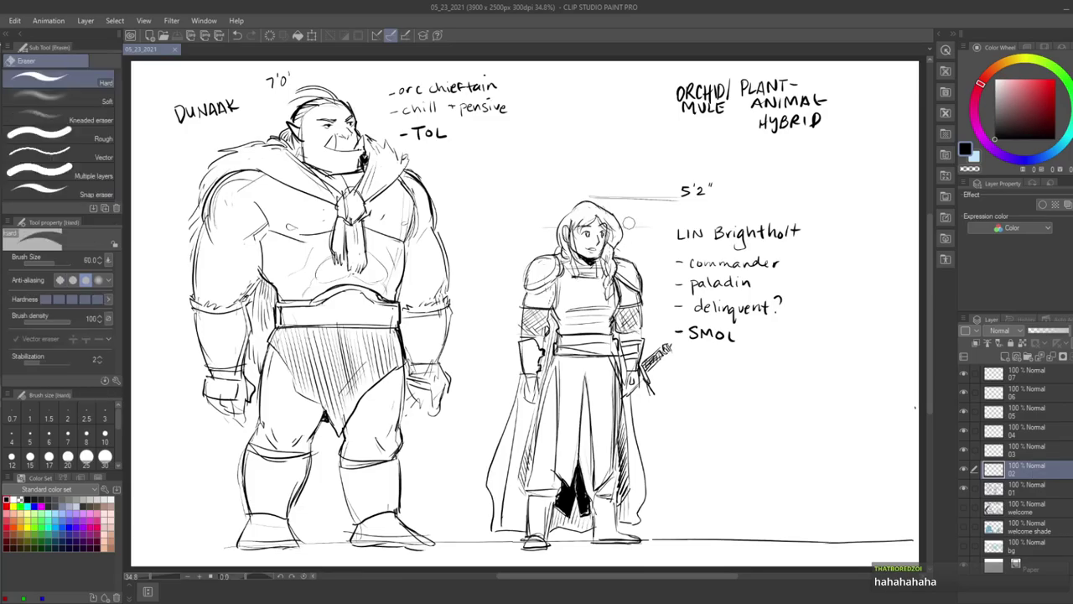
left_click(1033, 487)
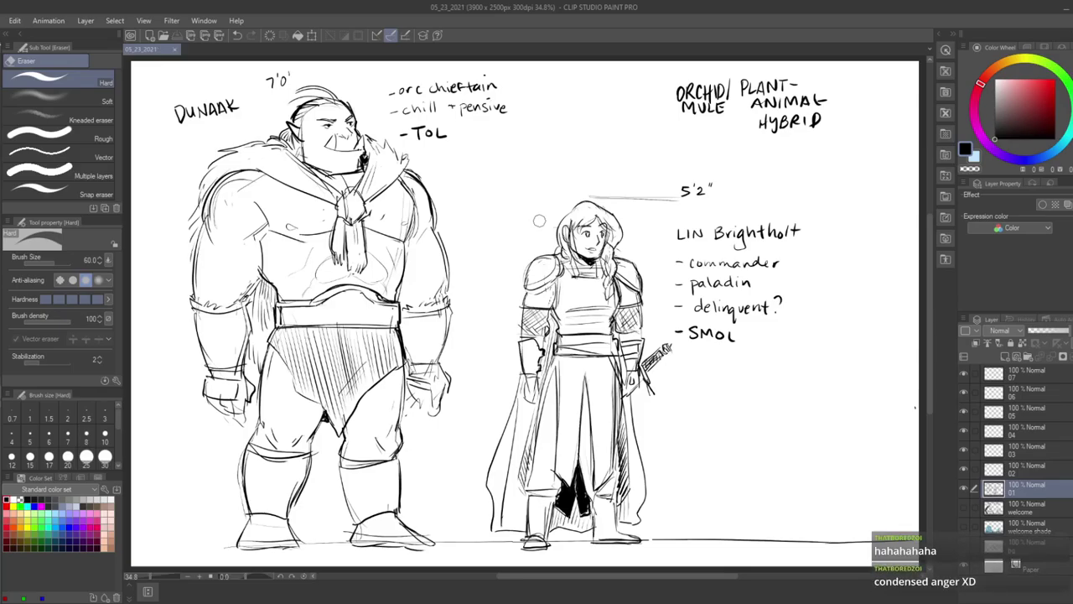
- Make layer 02 active, hide layer 01, and switch to the Lando Calbrusshian pen
left_click(1046, 471)
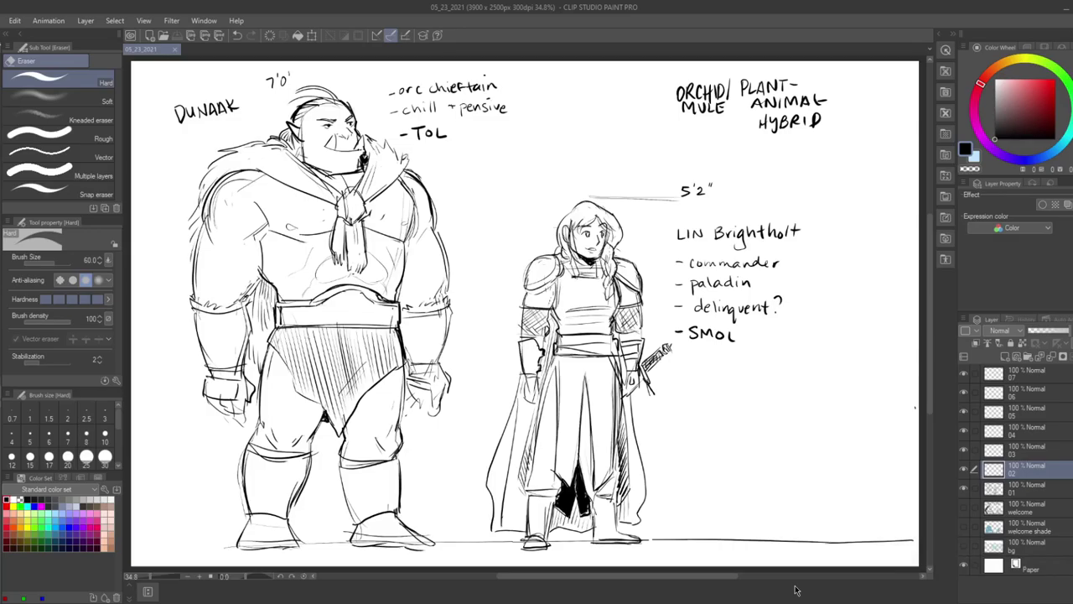
left_click(964, 489)
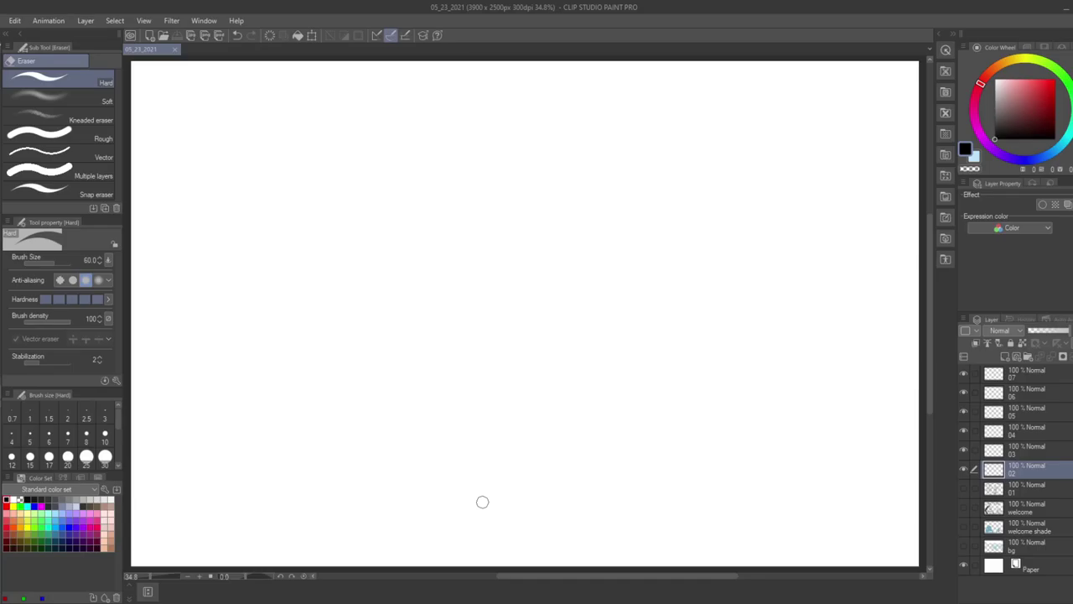
key("p")
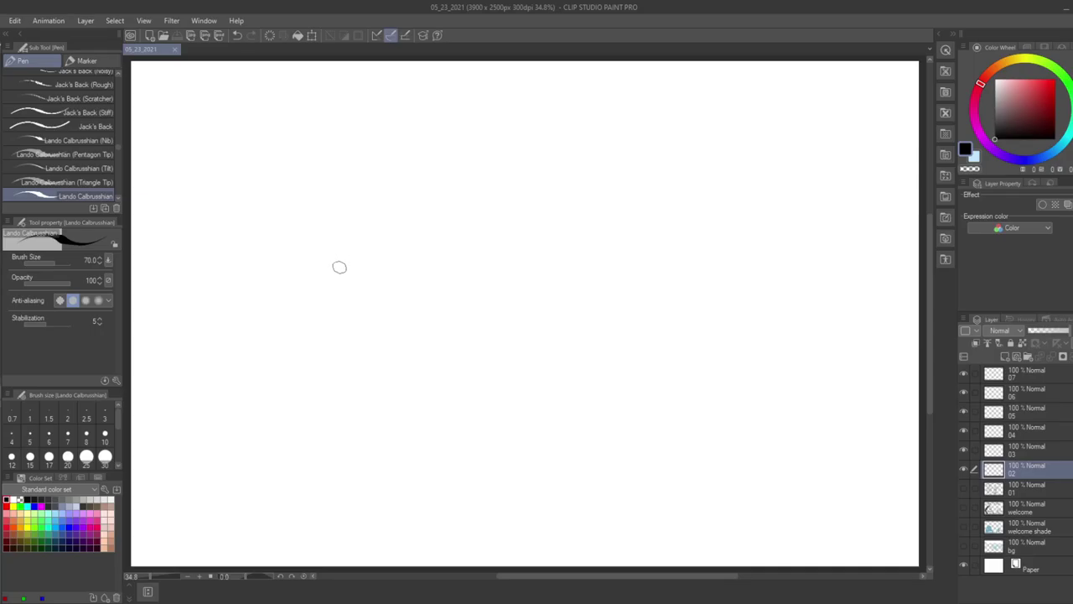
mouse_move(275, 182)
left_mouse_down()
mouse_move(281, 234)
mouse_move(320, 180)
left_mouse_up()
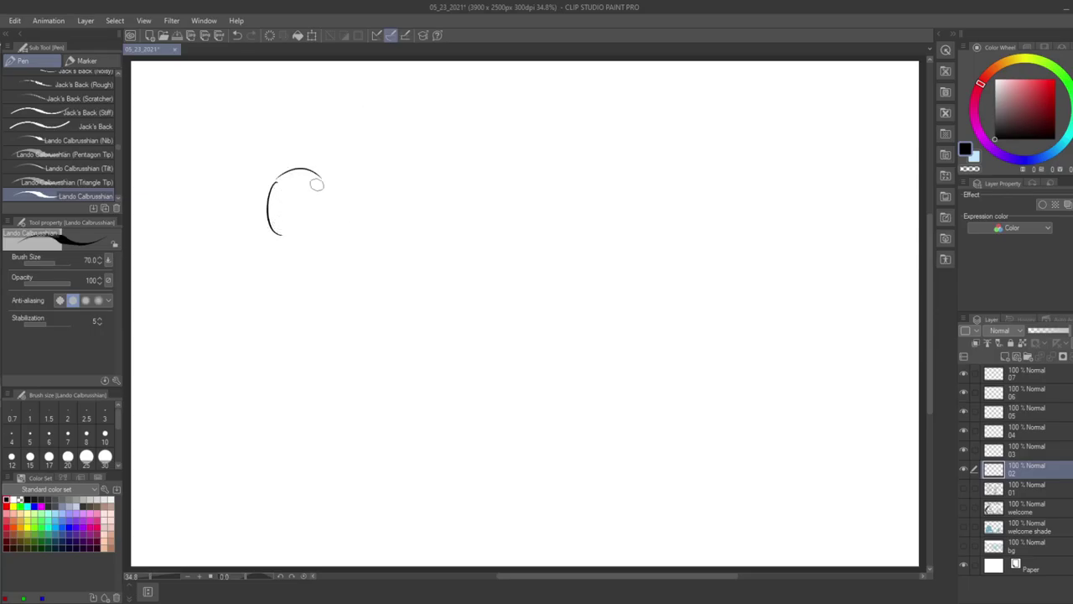
key("ctrl+z")
key("ctrl+z")
key("ctrl+s")
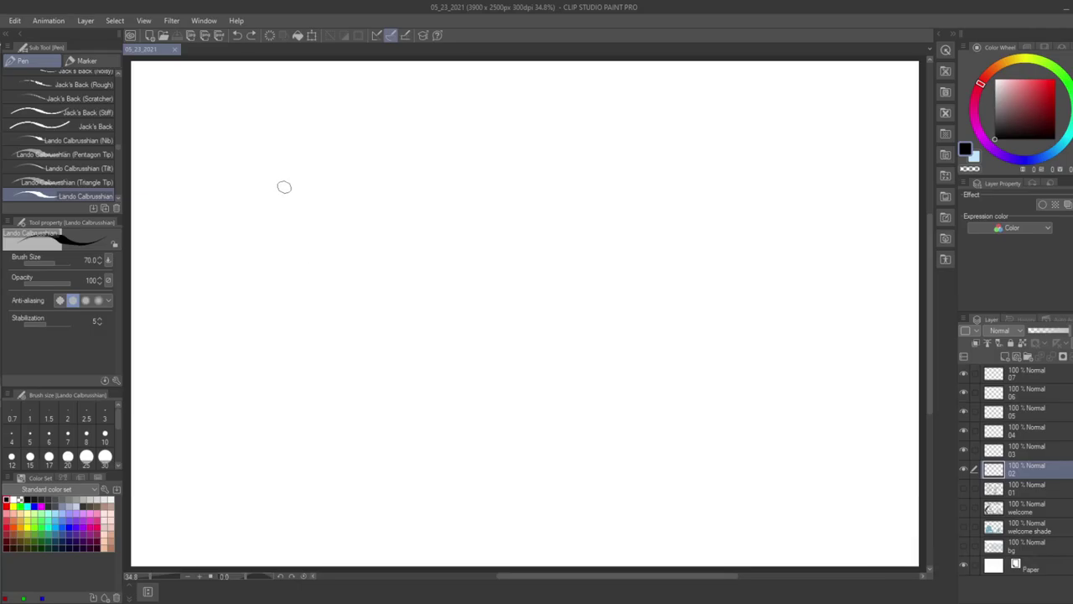
left_click_drag(278, 285, 309, 211)
key("ctrl+z")
mouse_move(275, 242)
left_mouse_down()
mouse_move(285, 279)
mouse_move(323, 224)
left_mouse_up()
left_click_drag(283, 278, 331, 290)
left_click_drag(328, 225, 326, 289)
key("ctrl+z")
key("ctrl+z")
key("ctrl+z")
key("ctrl+z")
- Sketch a rounded head of hair seen from behind on layer 02, with strands gathering into a braid at its base
mouse_move(705, 256)
left_mouse_down()
mouse_move(653, 337)
mouse_move(670, 366)
left_mouse_up()
left_click_drag(685, 260, 777, 307)
left_click_drag(693, 259, 641, 343)
mouse_move(659, 296)
left_mouse_down()
mouse_move(646, 351)
mouse_move(670, 374)
left_mouse_up()
left_click_drag(779, 307, 758, 386)
left_click_drag(676, 367, 719, 394)
left_click_drag(698, 352, 738, 401)
left_click_drag(719, 352, 756, 404)
- Try a braid of several segments tapering diagonally away from the head, and undo its strokes
left_click_drag(759, 365, 783, 424)
mouse_move(717, 394)
left_mouse_down()
mouse_move(753, 437)
mouse_move(776, 437)
left_mouse_up()
mouse_move(761, 428)
left_mouse_down()
mouse_move(783, 426)
mouse_move(803, 474)
mouse_move(797, 485)
mouse_move(834, 520)
left_mouse_up()
left_click_drag(825, 508, 832, 517)
mouse_move(833, 508)
left_mouse_down()
mouse_move(845, 534)
mouse_move(832, 545)
left_mouse_up()
key("ctrl+z")
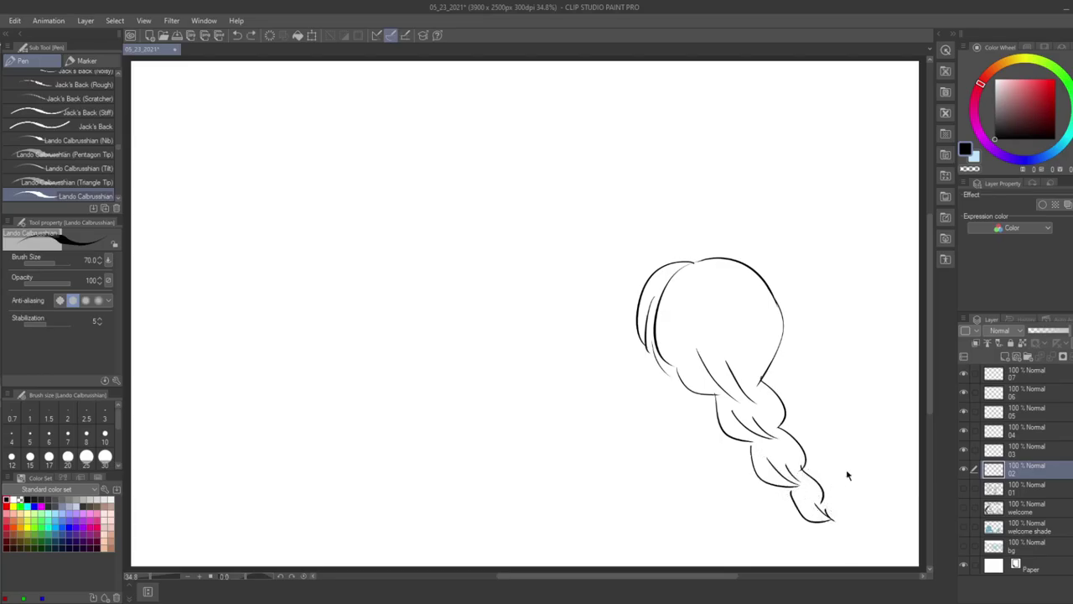
key("ctrl+z")
key("ctrl+z")
key("ctrl+z")
key("ctrl+z")
key("ctrl+z")
key("ctrl+z")
key("ctrl+z")
key("ctrl+z")
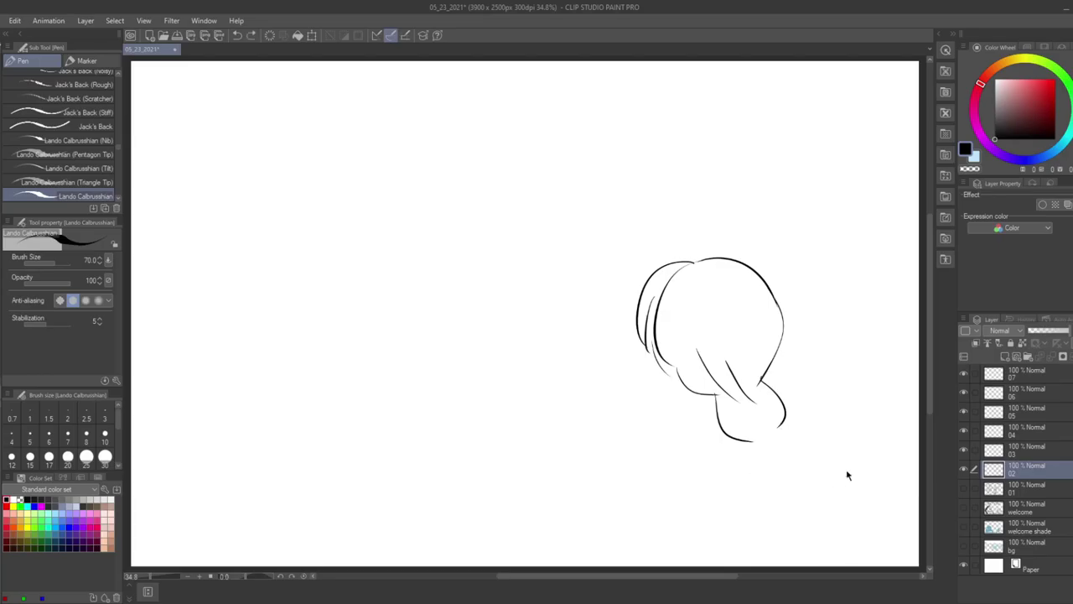
- Redraw the braid's first full segment below the head with two rounded lobes and inner strand lines
left_click_drag(759, 374, 785, 429)
left_click_drag(709, 394, 742, 458)
left_click_drag(722, 414, 749, 450)
left_click_drag(750, 431, 759, 454)
- Try adding further braid segments hanging below the first one, and undo them
mouse_move(772, 407)
left_mouse_down()
mouse_move(768, 457)
mouse_move(789, 494)
left_mouse_up()
left_click_drag(744, 458, 750, 489)
left_click_drag(754, 472, 769, 493)
mouse_move(769, 471)
left_mouse_down()
mouse_move(816, 528)
mouse_move(800, 536)
left_mouse_up()
left_click_drag(764, 507, 787, 544)
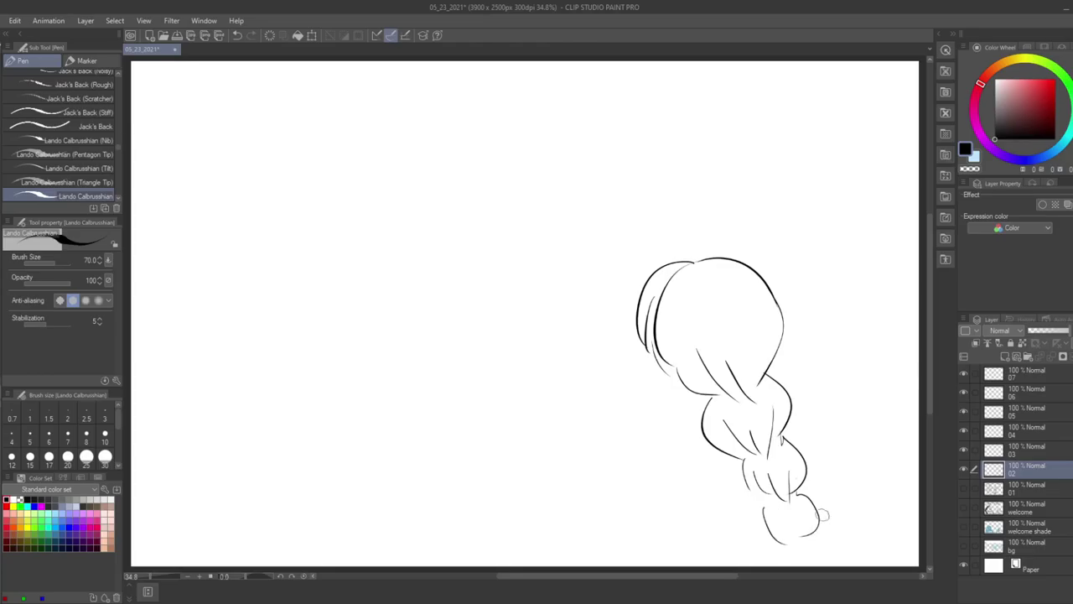
key("ctrl+z")
key("ctrl+z")
key("ctrl+z")
key("ctrl+z")
key("ctrl+z")
key("ctrl+z")
key("ctrl+z")
key("ctrl+z")
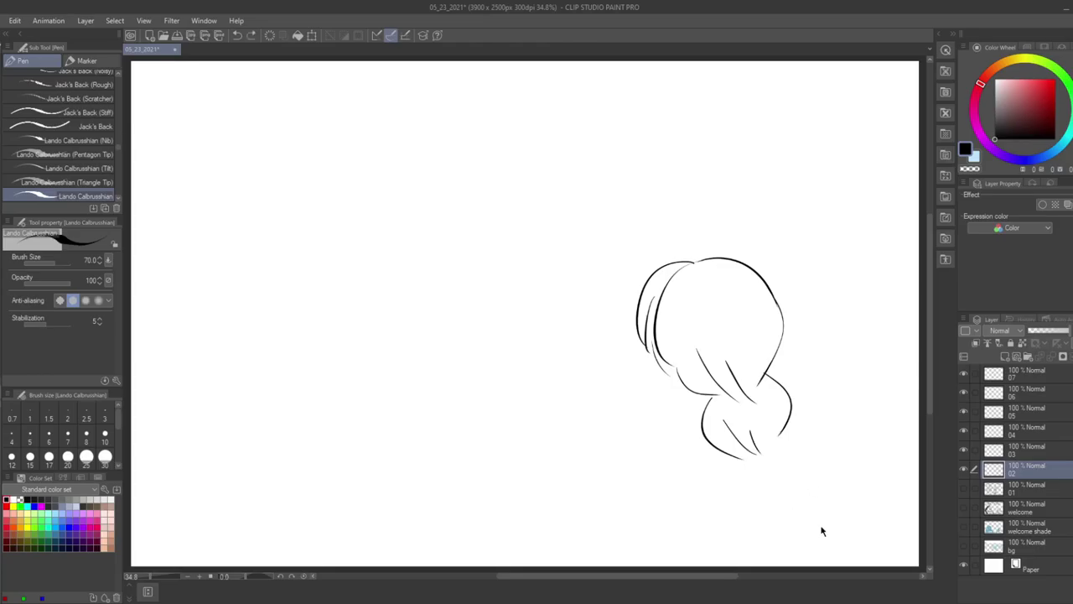
- Add an inner strand line to the braid's first segment and sketch a loose wavy lock hanging on its face side
key("p")
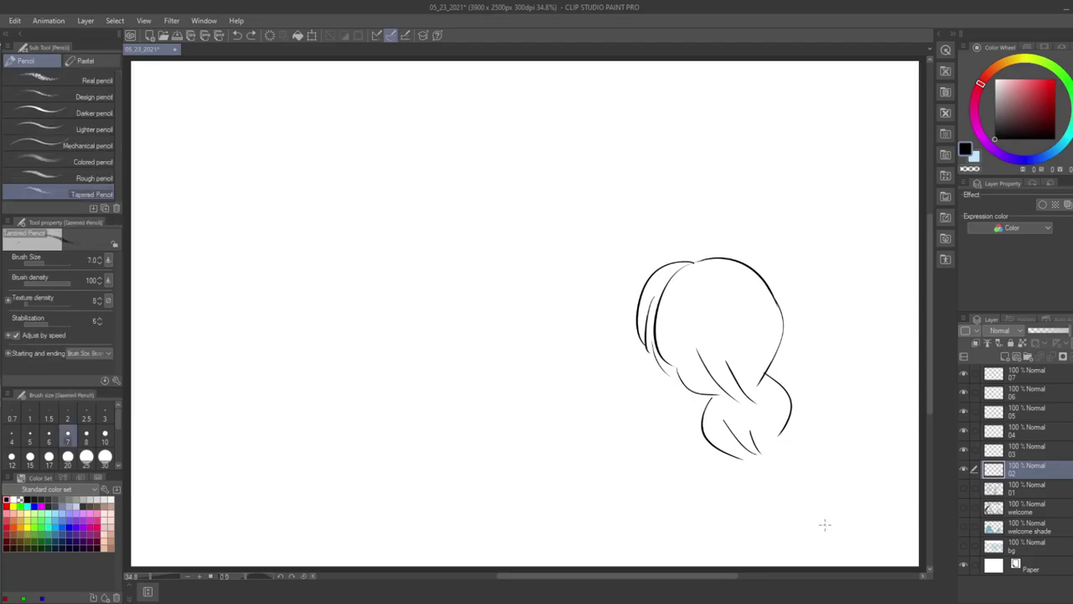
key("p")
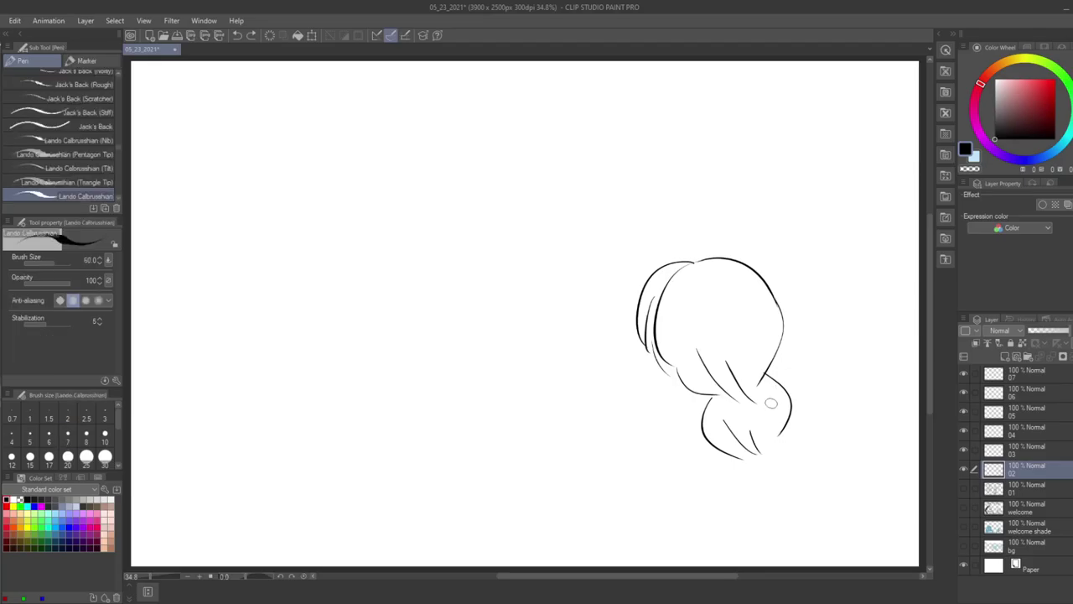
left_click_drag(767, 407, 763, 452)
left_click_drag(707, 408, 681, 488)
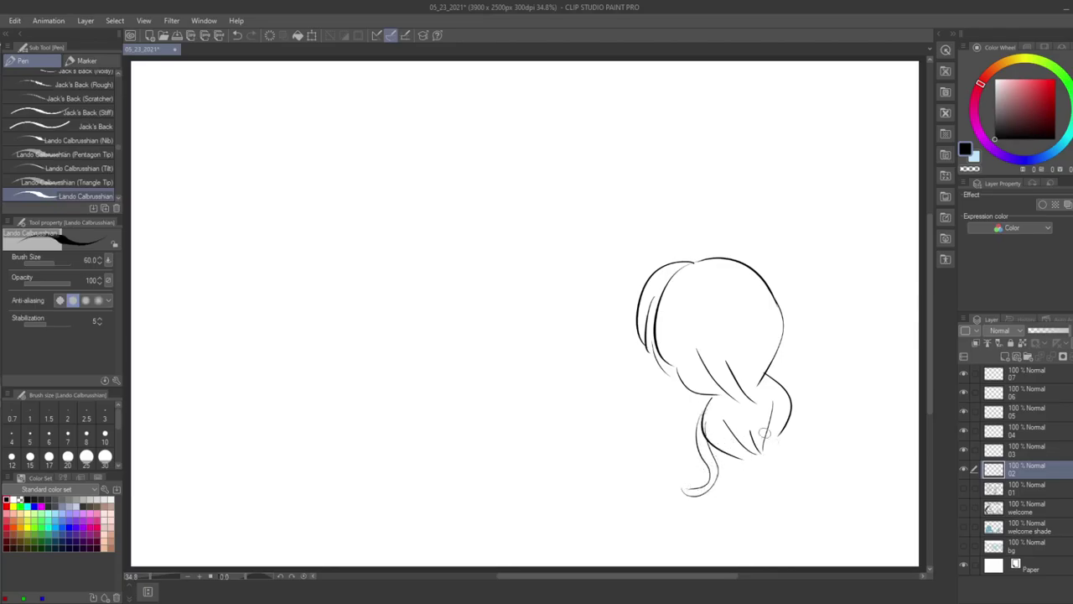
- Sketch a narrower second braid segment with inner strand lines and a curled loose wisp on its outer side
mouse_move(744, 462)
left_mouse_down()
mouse_move(776, 447)
mouse_move(757, 493)
left_mouse_up()
left_click_drag(778, 442, 771, 507)
left_click_drag(776, 464, 770, 509)
left_click_drag(768, 470, 763, 515)
mouse_move(779, 441)
left_mouse_down()
mouse_move(821, 493)
mouse_move(825, 476)
left_mouse_up()
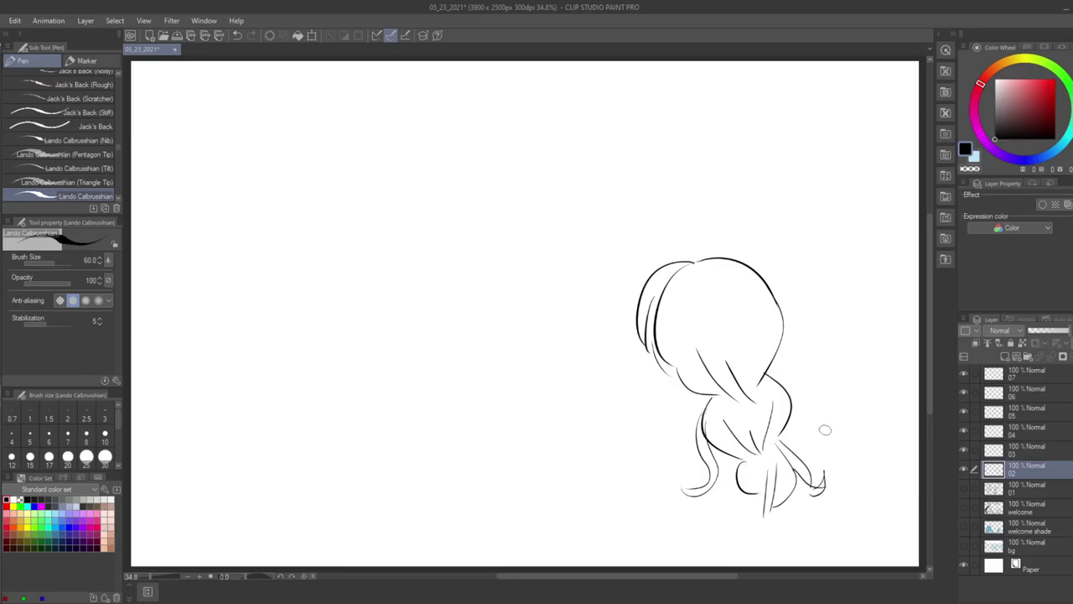
- Finish the braid with a small tie and a short tuft with jagged tips near the canvas edge
mouse_move(771, 496)
left_mouse_down()
mouse_move(758, 524)
mouse_move(778, 518)
mouse_move(777, 531)
mouse_move(766, 527)
mouse_move(772, 540)
mouse_move(818, 555)
left_mouse_up()
left_click_drag(764, 531, 761, 558)
left_click_drag(768, 547, 796, 564)
left_click_drag(801, 526, 815, 537)
left_click_drag(786, 558, 801, 565)
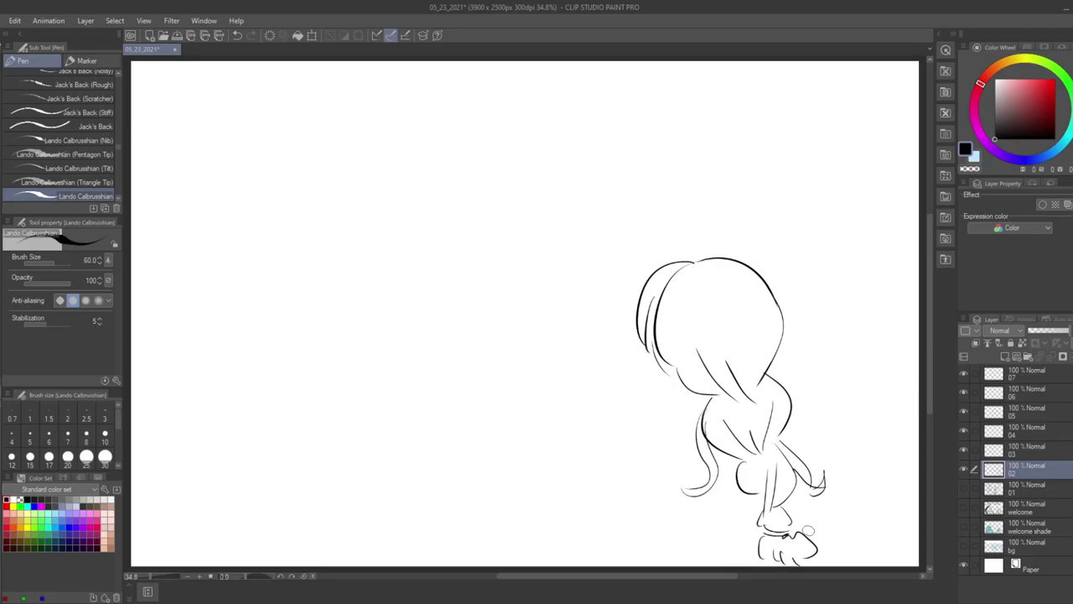
- Erase the hair outline on the face side and redraw it with swept fringe, wavy side locks and a strand line near the braid
key("e")
mouse_move(673, 275)
left_mouse_down()
mouse_move(661, 310)
mouse_move(661, 352)
left_mouse_up()
left_click_drag(685, 263, 647, 290)
key("p")
mouse_move(690, 261)
left_mouse_down()
mouse_move(665, 259)
mouse_move(613, 350)
left_mouse_up()
mouse_move(645, 309)
left_mouse_down()
mouse_move(612, 351)
mouse_move(625, 359)
mouse_move(636, 346)
mouse_move(654, 387)
left_mouse_up()
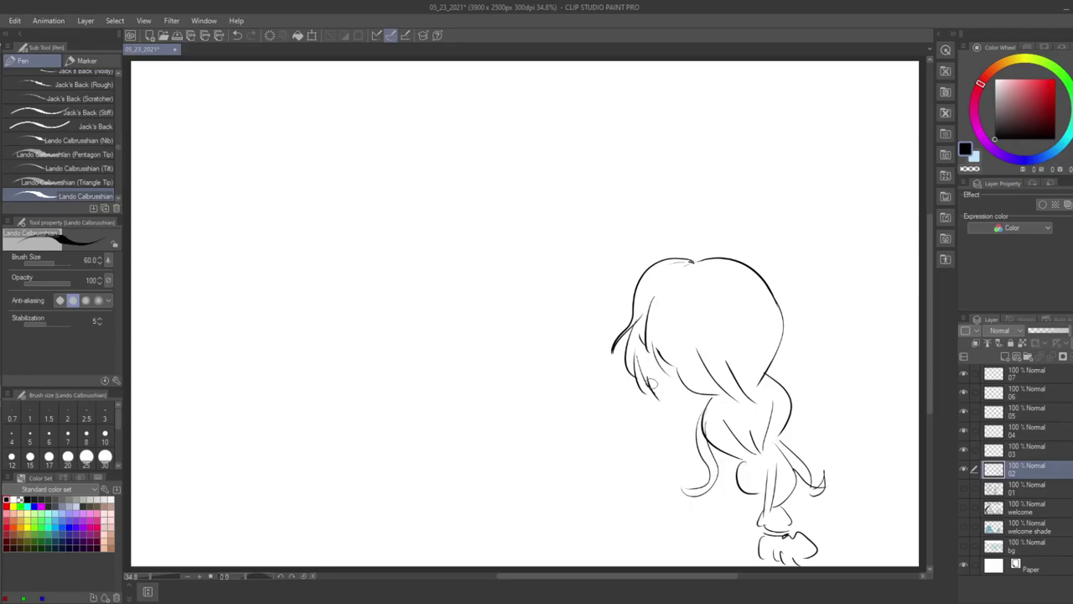
mouse_move(662, 371)
left_mouse_down()
mouse_move(673, 384)
mouse_move(662, 419)
mouse_move(644, 422)
left_mouse_up()
left_click_drag(747, 374, 754, 346)
- Try a rounded shoulder curve below the side locks, and undo it
mouse_move(662, 401)
left_mouse_down()
mouse_move(611, 446)
mouse_move(622, 469)
left_mouse_up()
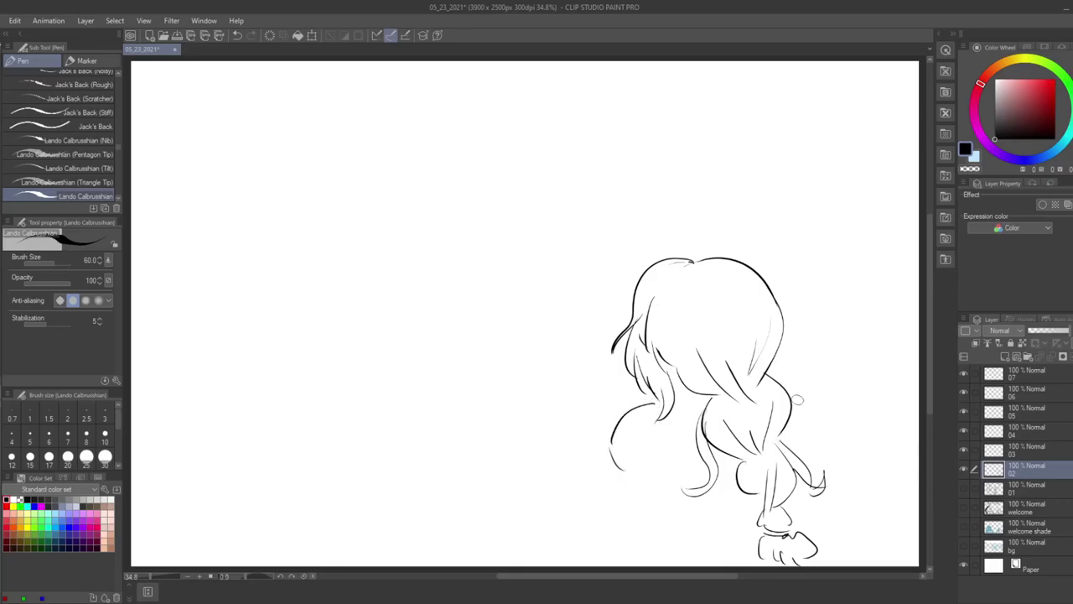
key("ctrl+z")
key("ctrl+z")
- Sketch two wide rounded shoulder pieces on either side of the braid, with an inner rim line and a collar curve
mouse_move(658, 404)
left_mouse_down()
mouse_move(602, 426)
mouse_move(589, 466)
left_mouse_up()
mouse_move(795, 393)
left_mouse_down()
mouse_move(828, 406)
mouse_move(854, 442)
mouse_move(850, 476)
left_mouse_up()
left_click_drag(632, 406, 600, 445)
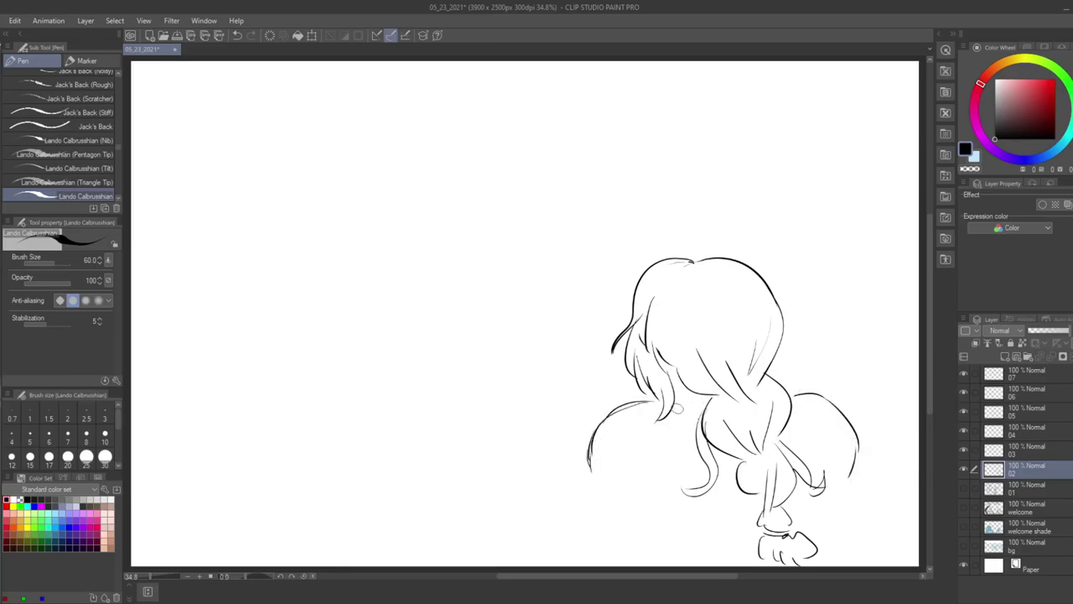
mouse_move(684, 457)
left_mouse_down()
mouse_move(656, 492)
mouse_move(594, 491)
left_mouse_up()
left_click_drag(824, 489, 850, 452)
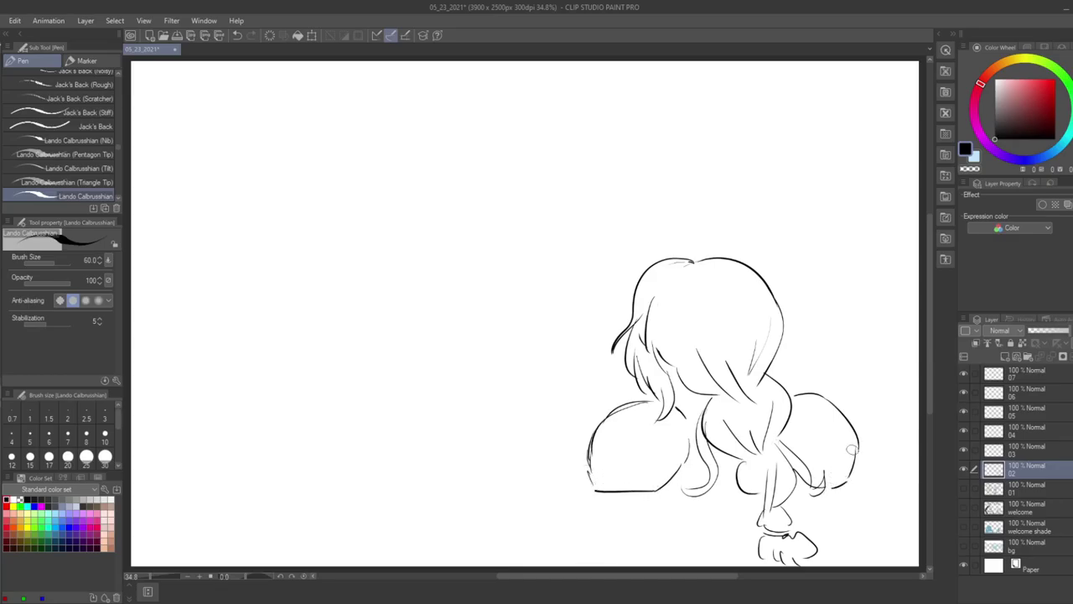
mouse_move(675, 412)
left_mouse_down()
mouse_move(669, 459)
mouse_move(650, 484)
mouse_move(603, 488)
left_mouse_up()
left_click_drag(681, 405, 712, 393)
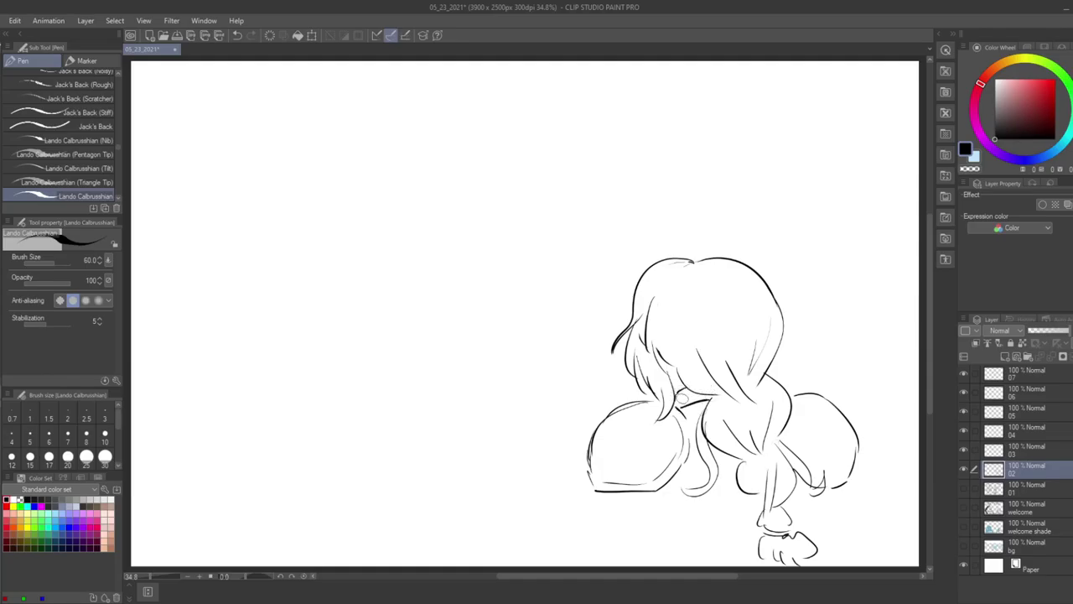
- Draw a short flared sleeve under each shoulder piece and a hem line across the piece on the braid's wisp side
left_click_drag(596, 495, 630, 550)
mouse_move(694, 466)
left_mouse_down()
mouse_move(687, 549)
mouse_move(634, 549)
left_mouse_up()
left_click_drag(824, 491, 824, 555)
left_click_drag(815, 502, 814, 553)
mouse_move(855, 471)
left_mouse_down()
mouse_move(872, 516)
mouse_move(828, 541)
left_mouse_up()
left_click_drag(815, 463, 857, 459)
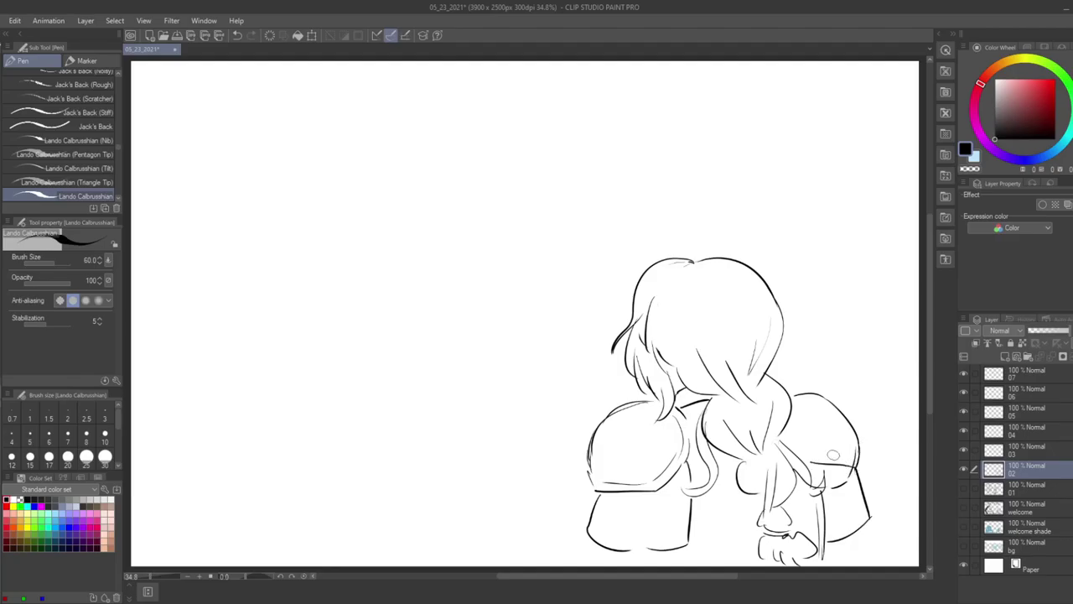
- Double the sleeve hem and draw the arms emerging below both sleeves, filled with fishnet crosshatching
left_click_drag(588, 524, 687, 543)
left_click_drag(596, 543, 585, 566)
left_click_drag(872, 564, 861, 529)
left_click_drag(592, 550, 599, 566)
left_click_drag(599, 550, 606, 566)
left_click_drag(607, 551, 622, 566)
left_click_drag(628, 554, 646, 566)
mouse_move(650, 554)
left_mouse_down()
mouse_move(656, 565)
mouse_move(628, 568)
left_mouse_up()
left_click_drag(630, 552, 605, 572)
left_click_drag(602, 555, 589, 567)
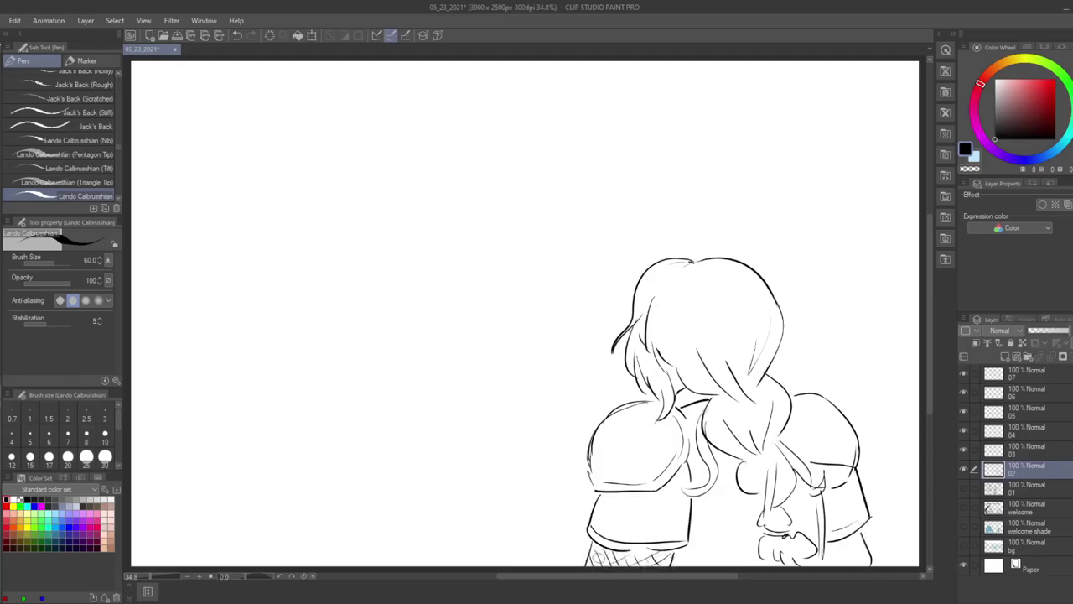
mouse_move(844, 538)
left_mouse_down()
mouse_move(823, 555)
mouse_move(846, 567)
left_mouse_up()
- Fill the small neck gap beneath the side hair in black and add another strand line to the braid
left_click_drag(675, 390, 684, 384)
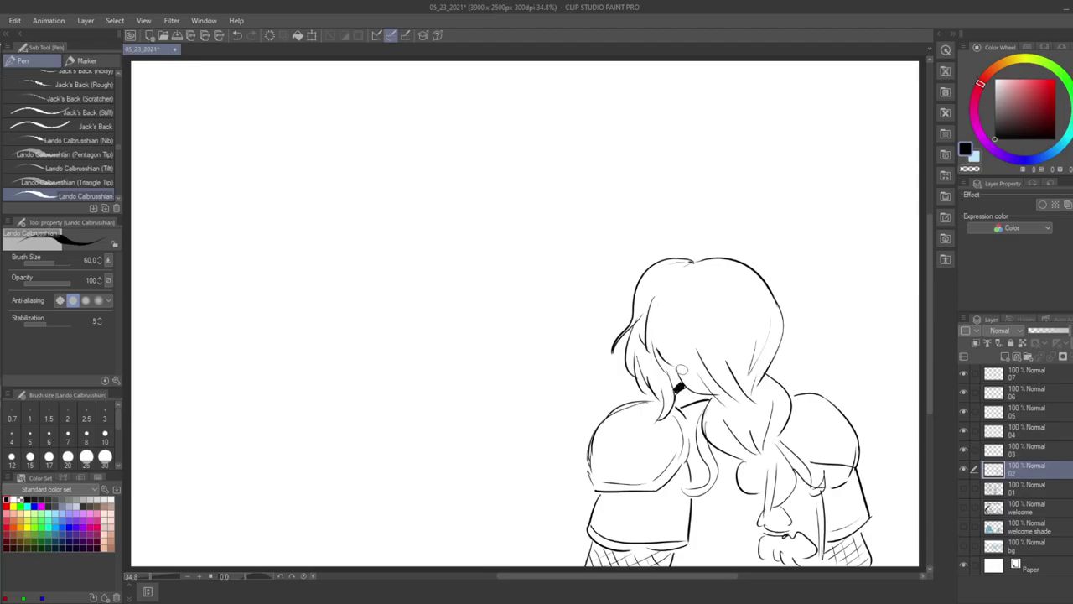
left_click_drag(764, 442, 760, 490)
- Sketch a small angular bald head with a pointed, pierced ear in the empty area above and across from the braided figure
mouse_move(297, 159)
left_mouse_down()
mouse_move(295, 206)
mouse_move(339, 147)
mouse_move(359, 157)
mouse_move(346, 208)
mouse_move(318, 220)
left_mouse_up()
mouse_move(293, 168)
left_mouse_down()
mouse_move(293, 218)
mouse_move(319, 217)
left_mouse_up()
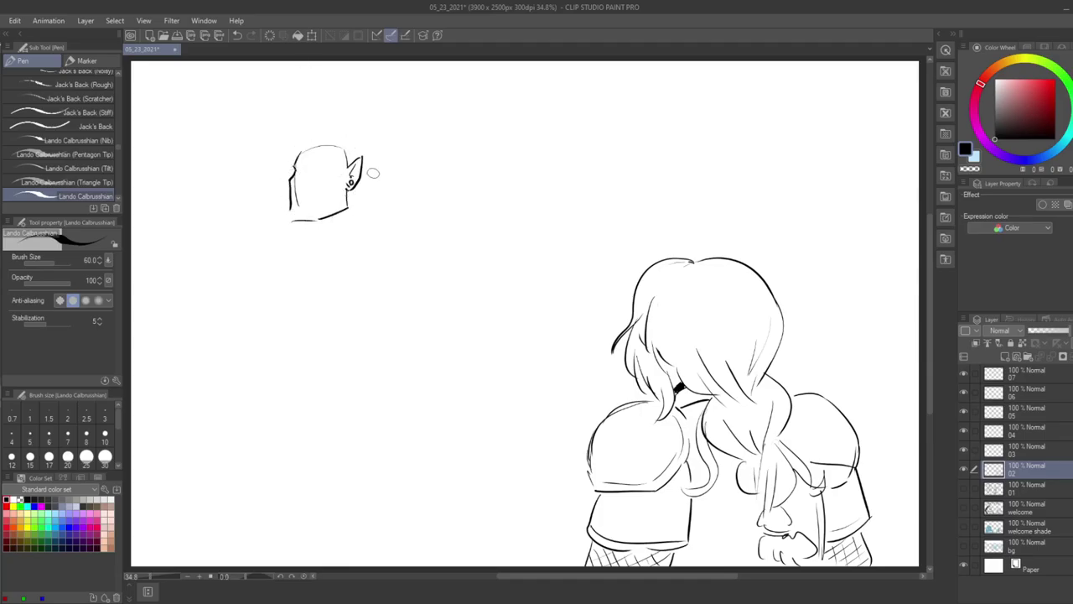
- Lasso the new head, rotate it to -16° and shift it slightly toward the braided figure, then deselect it
key("m")
mouse_move(277, 286)
left_mouse_down()
mouse_move(417, 143)
mouse_move(356, 281)
left_mouse_up()
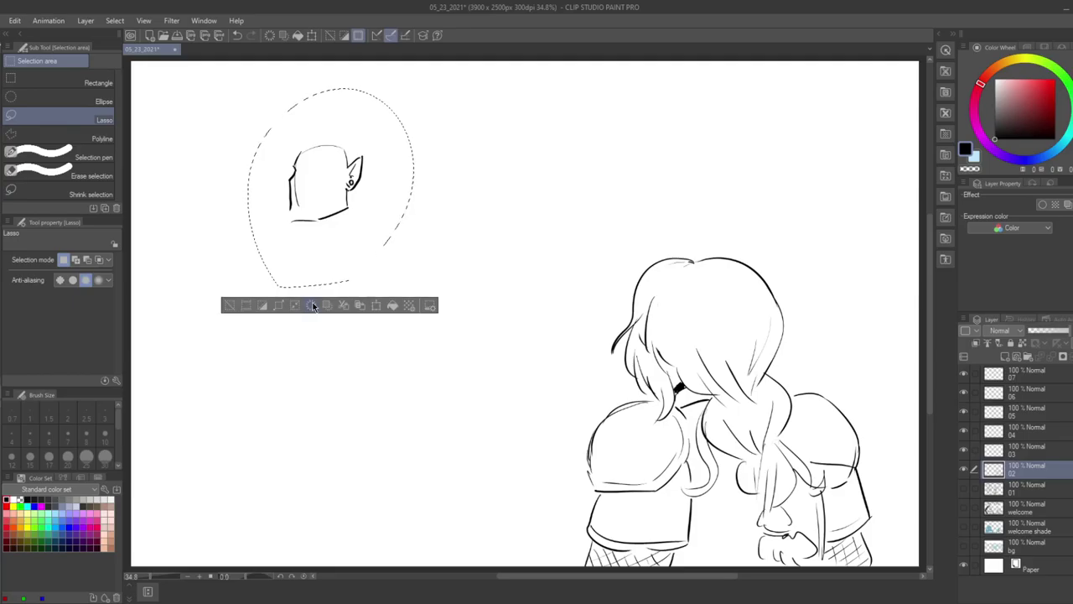
left_click(311, 305)
mouse_move(409, 150)
left_mouse_down()
mouse_move(426, 106)
mouse_move(437, 120)
left_mouse_up()
left_click_drag(362, 221, 399, 222)
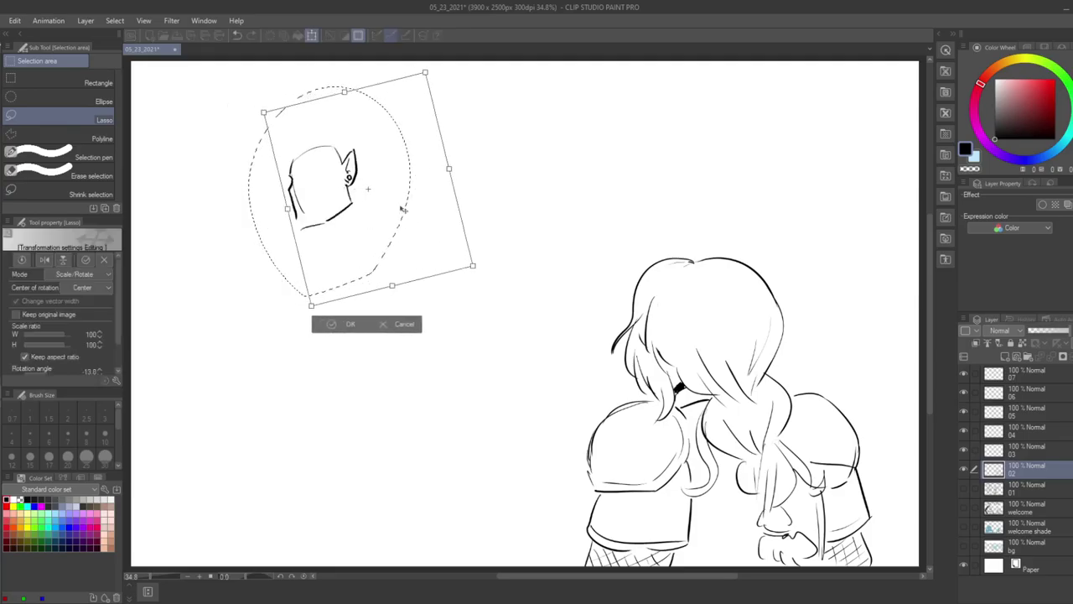
left_click_drag(498, 249, 495, 236)
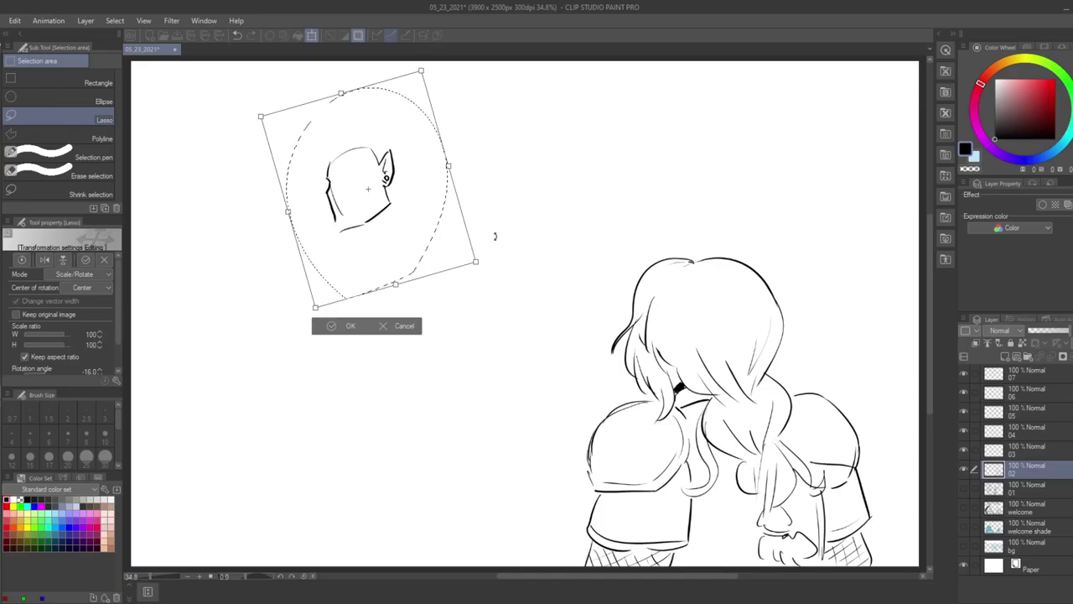
key("Return")
key("ctrl+d")
- Erase the inner guideline on the bald head's face and sketch a short, broad nose
key("p")
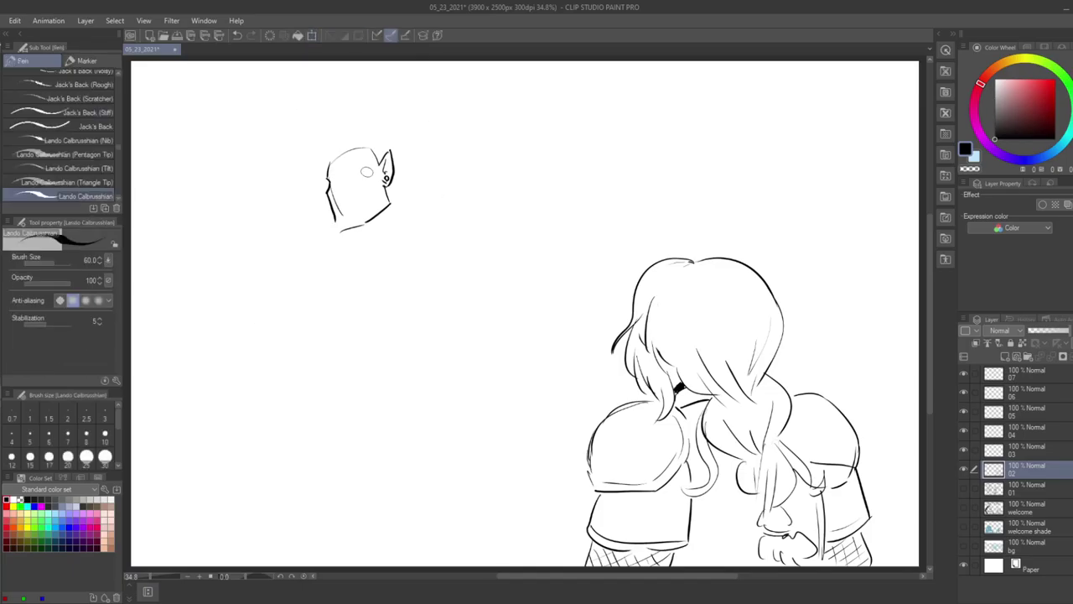
key("e")
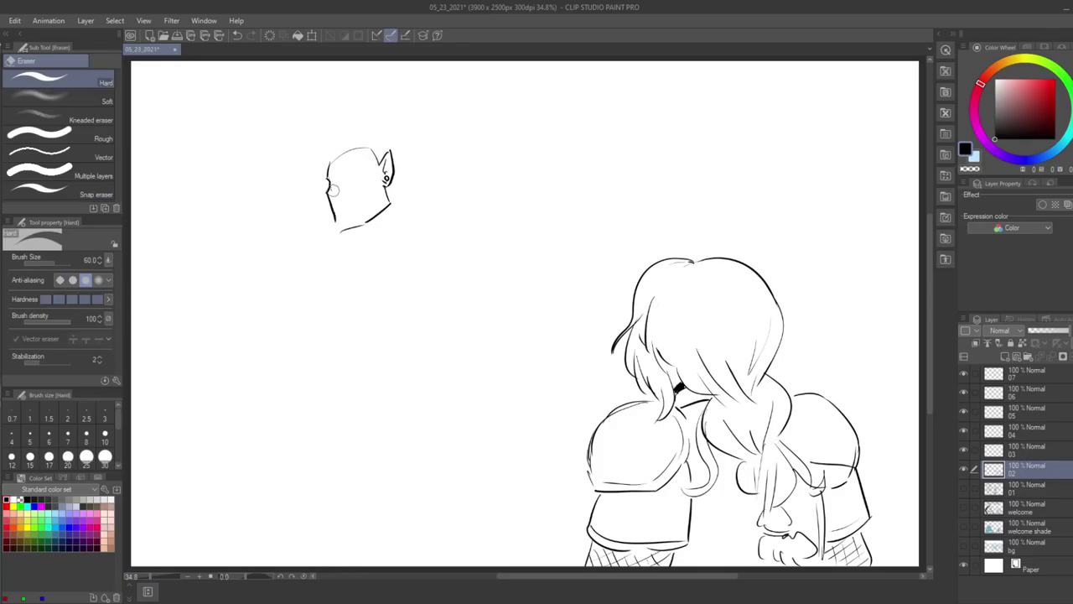
key("p")
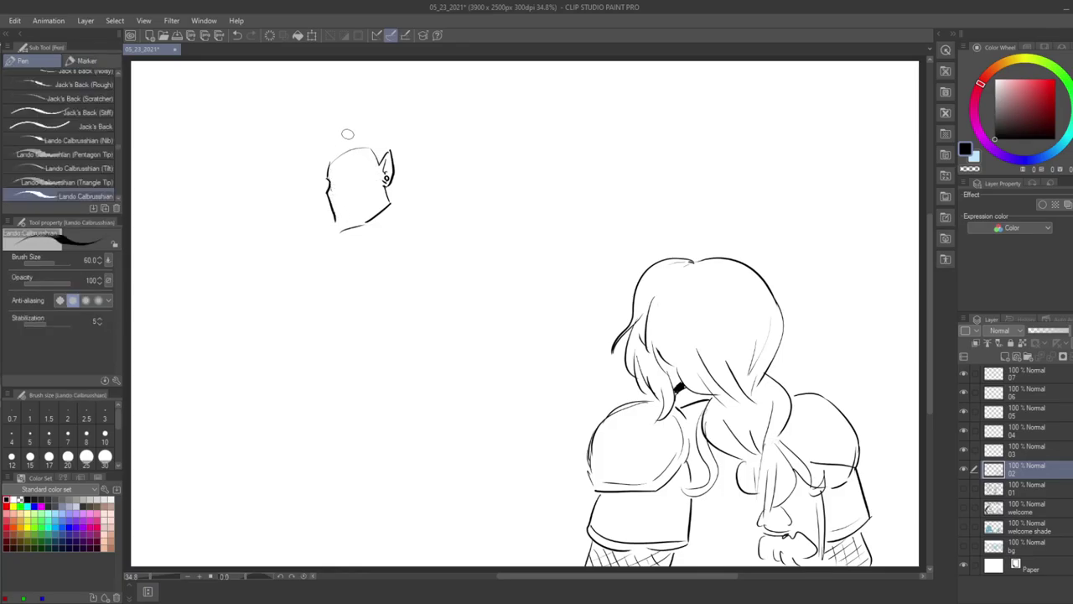
mouse_move(333, 187)
left_mouse_down()
mouse_move(347, 186)
mouse_move(339, 195)
left_mouse_up()
key("e")
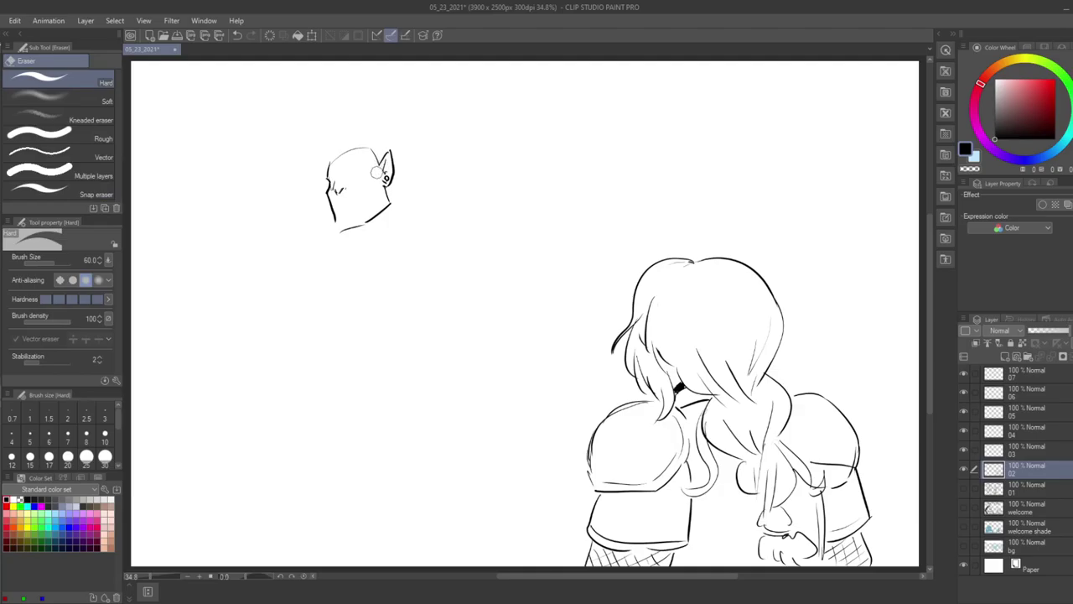
key("p")
left_click_drag(341, 191, 347, 186)
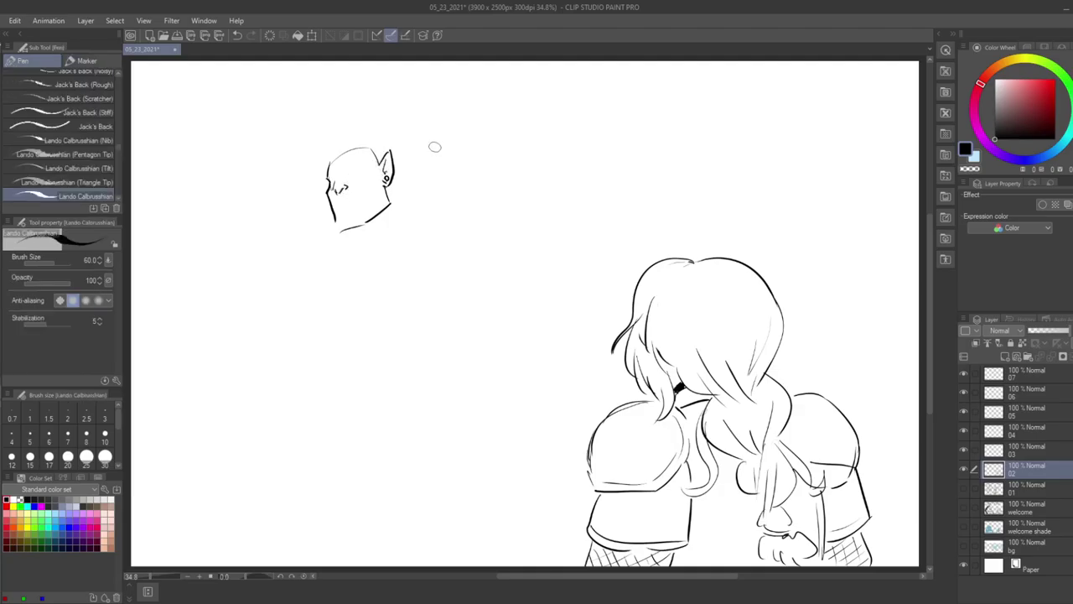
- Erase the front of the lower face and draw a wide mouth with upward tusks and a protruding underbite
key("e")
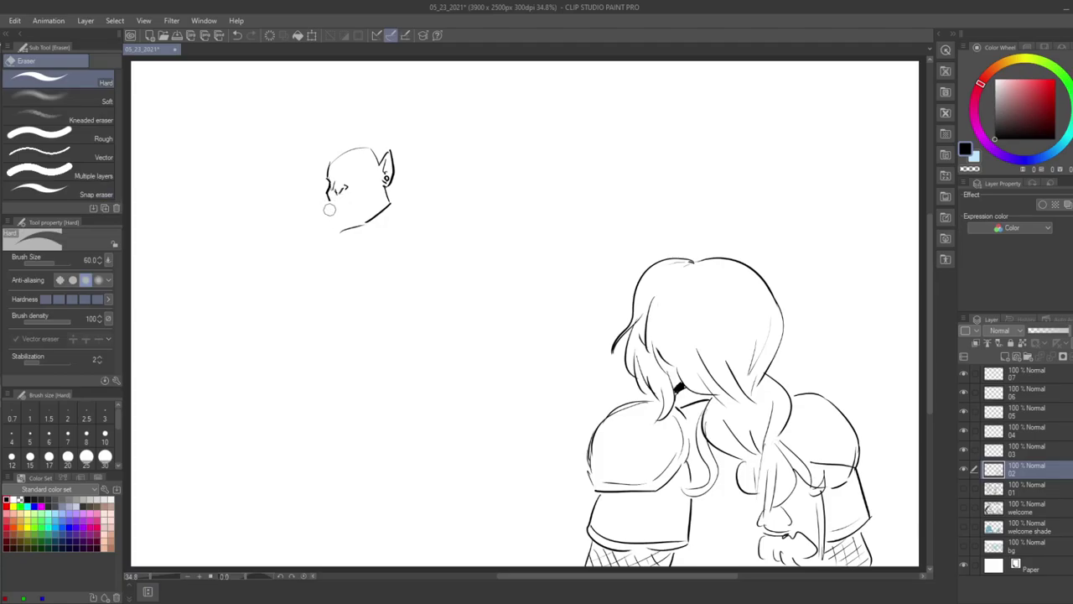
key("p")
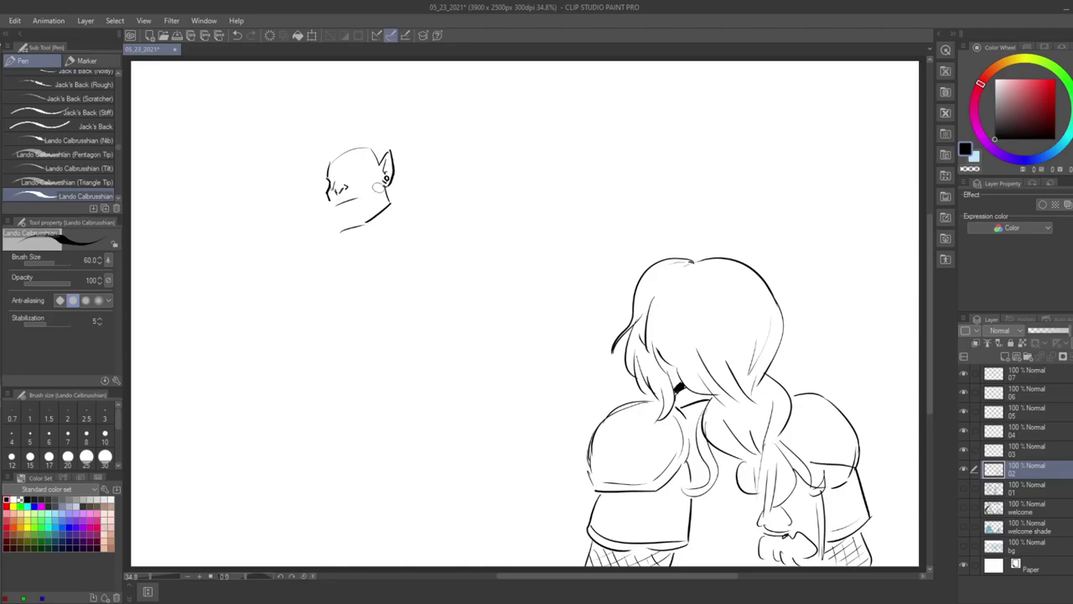
mouse_move(351, 200)
left_mouse_down()
mouse_move(356, 184)
mouse_move(361, 198)
mouse_move(323, 196)
left_mouse_up()
left_click_drag(324, 195, 334, 205)
left_click_drag(324, 207, 336, 234)
- Erase the old jawline and redraw it as a heavy, squared jaw and chin
key("e")
mouse_move(387, 206)
left_mouse_down()
mouse_move(362, 225)
mouse_move(373, 220)
left_mouse_up()
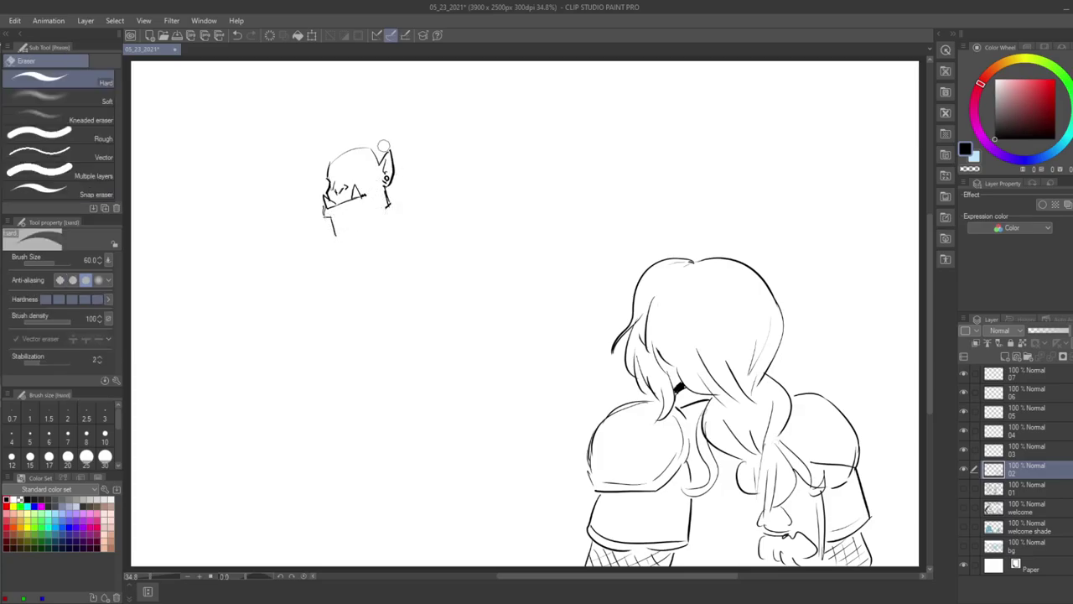
key("p")
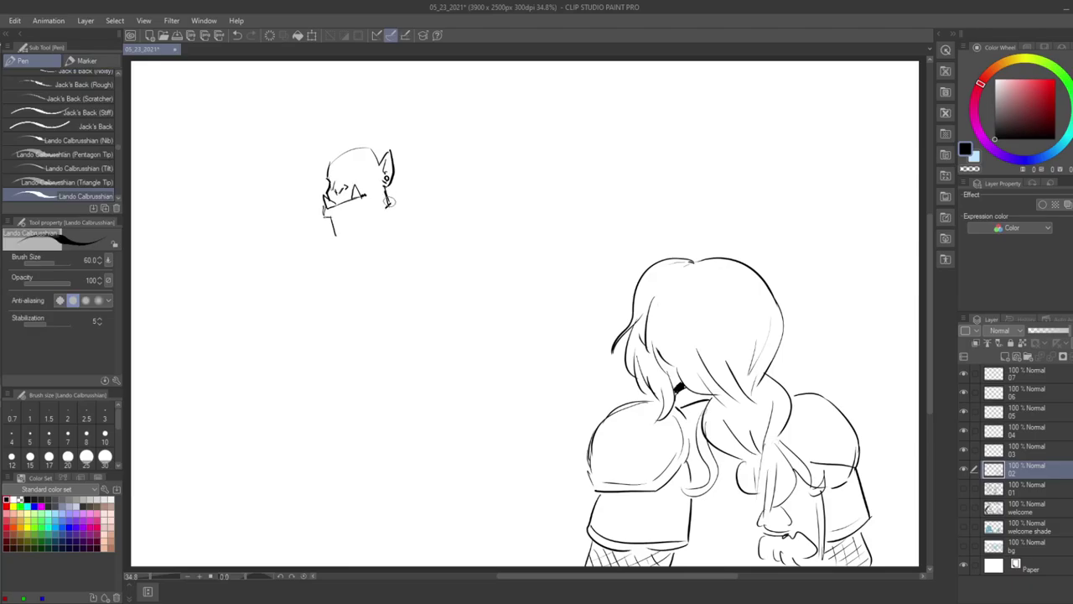
left_click_drag(388, 203, 377, 228)
left_click_drag(335, 237, 382, 222)
- Draw the orc's narrowed eyes and angry slanted eyebrows, and save the file
left_click_drag(348, 174, 359, 172)
left_click_drag(360, 162, 346, 171)
key("ctrl+s")
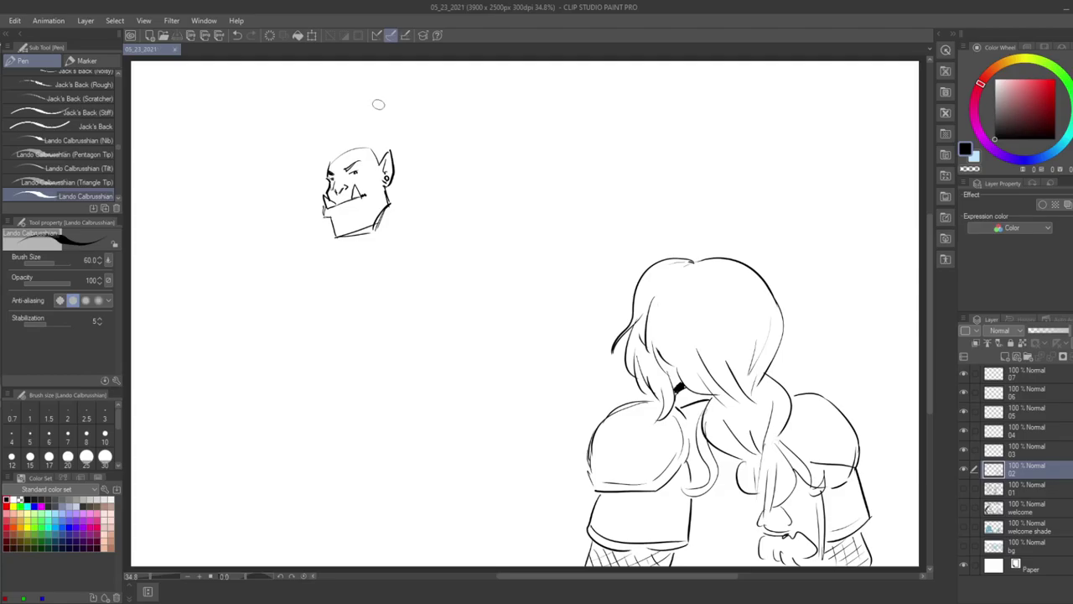
- Sketch the orc's thick neck, collarbones, broad rounded shoulders and chest centre line, with shading strokes under the chin
mouse_move(392, 176)
left_mouse_down()
mouse_move(418, 211)
mouse_move(413, 192)
mouse_move(451, 213)
mouse_move(351, 247)
mouse_move(333, 226)
left_mouse_up()
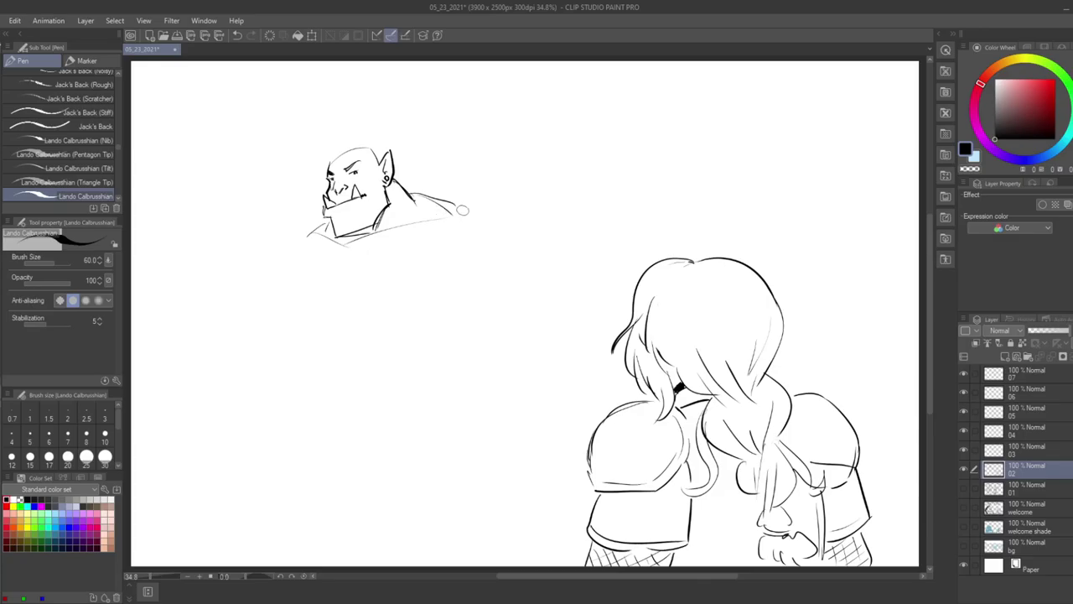
left_click_drag(453, 259, 512, 240)
mouse_move(306, 241)
left_mouse_down()
mouse_move(298, 266)
mouse_move(314, 292)
left_mouse_up()
mouse_move(446, 235)
left_mouse_down()
mouse_move(453, 273)
mouse_move(428, 285)
left_mouse_up()
left_click_drag(350, 242, 347, 293)
left_click_drag(324, 214, 338, 220)
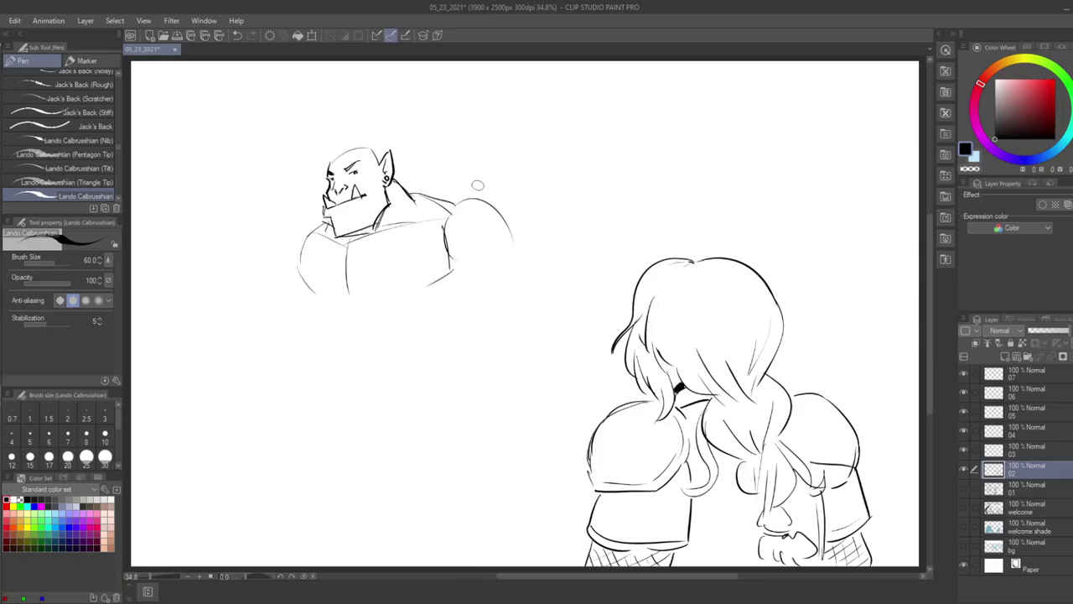
left_click_drag(323, 210, 285, 263)
left_click_drag(385, 208, 351, 242)
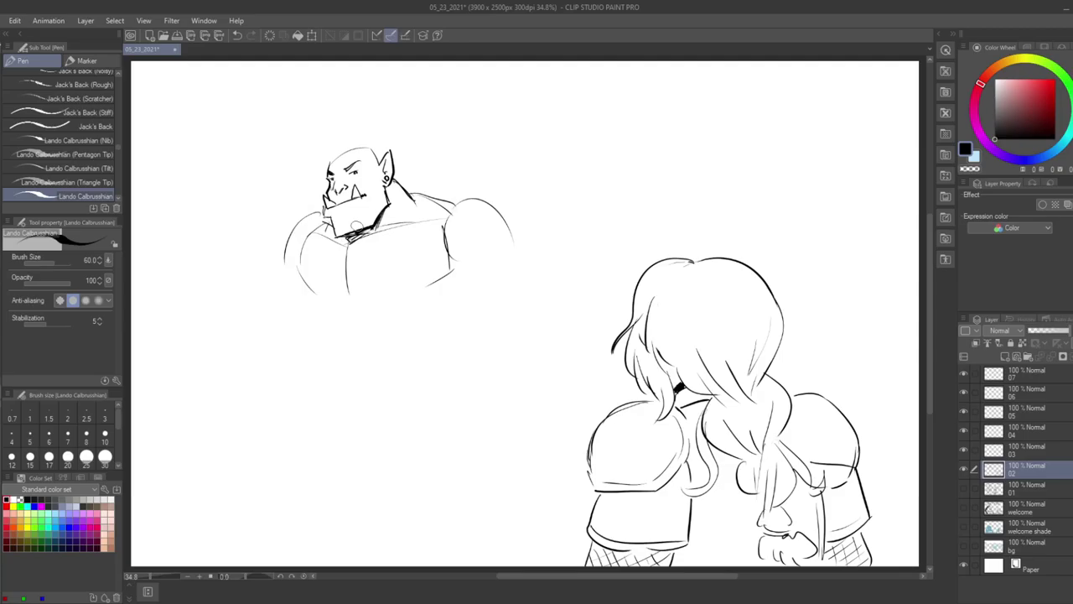
- Draw the orc's muscular near arm from the shoulder to a bent elbow, with the forearm reaching back across the torso
left_click_drag(454, 209, 501, 278)
mouse_move(509, 240)
left_mouse_down()
mouse_move(522, 303)
mouse_move(467, 263)
mouse_move(488, 325)
left_mouse_up()
left_click_drag(511, 267, 536, 319)
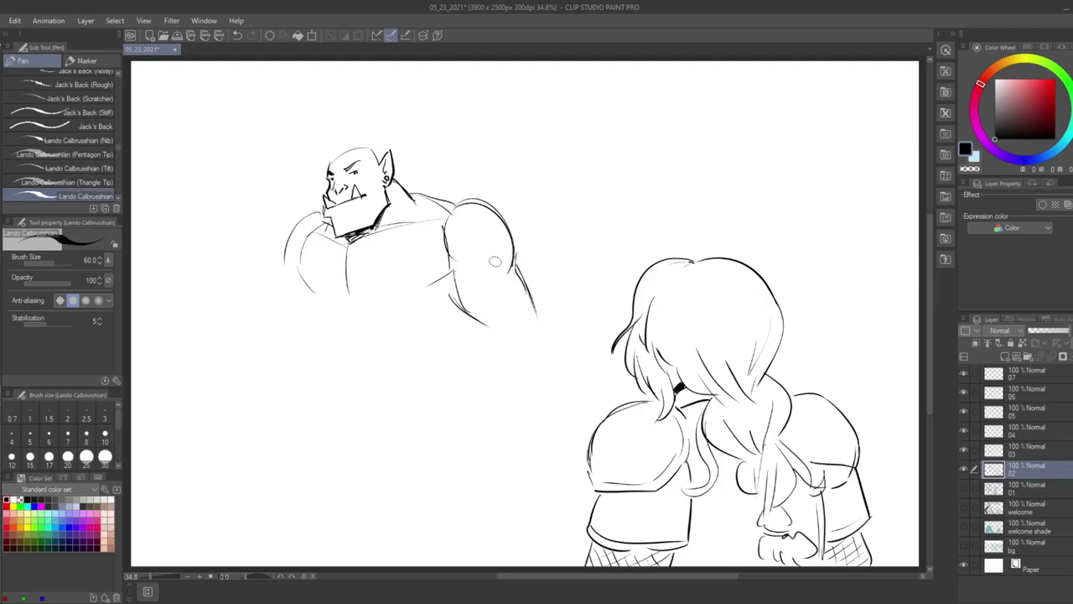
mouse_move(496, 316)
left_mouse_down()
mouse_move(484, 325)
mouse_move(543, 344)
mouse_move(448, 361)
left_mouse_up()
left_click_drag(543, 344, 445, 386)
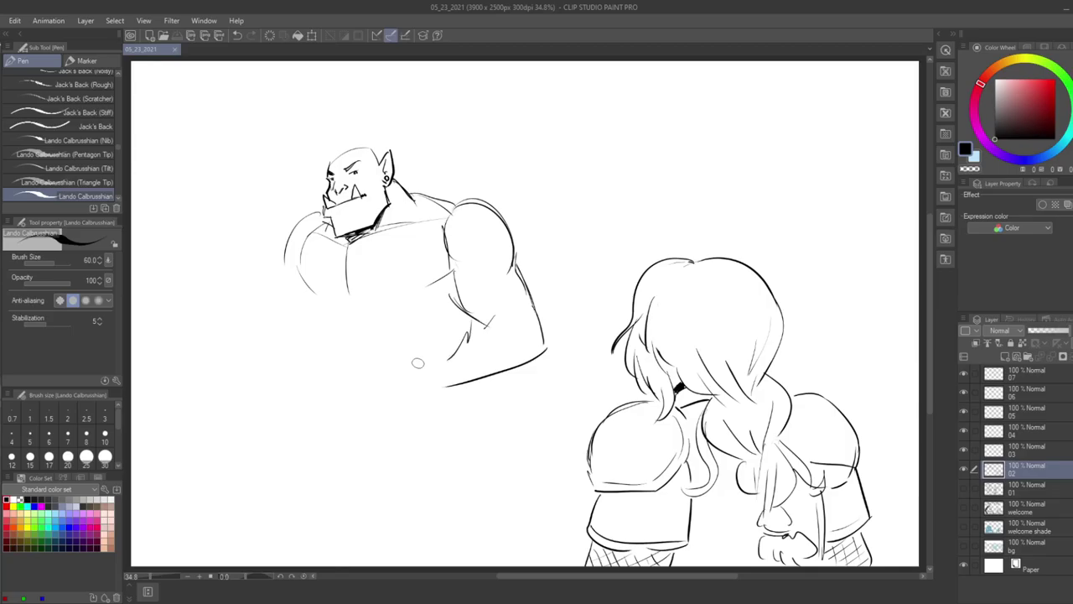
left_click_drag(467, 319, 428, 352)
- Define the lower curves of the orc's pectoral muscles and clean up the chest lines with the eraser
mouse_move(453, 269)
left_mouse_down()
mouse_move(419, 293)
mouse_move(332, 293)
left_mouse_up()
mouse_move(317, 225)
left_mouse_down()
mouse_move(298, 270)
mouse_move(324, 292)
left_mouse_up()
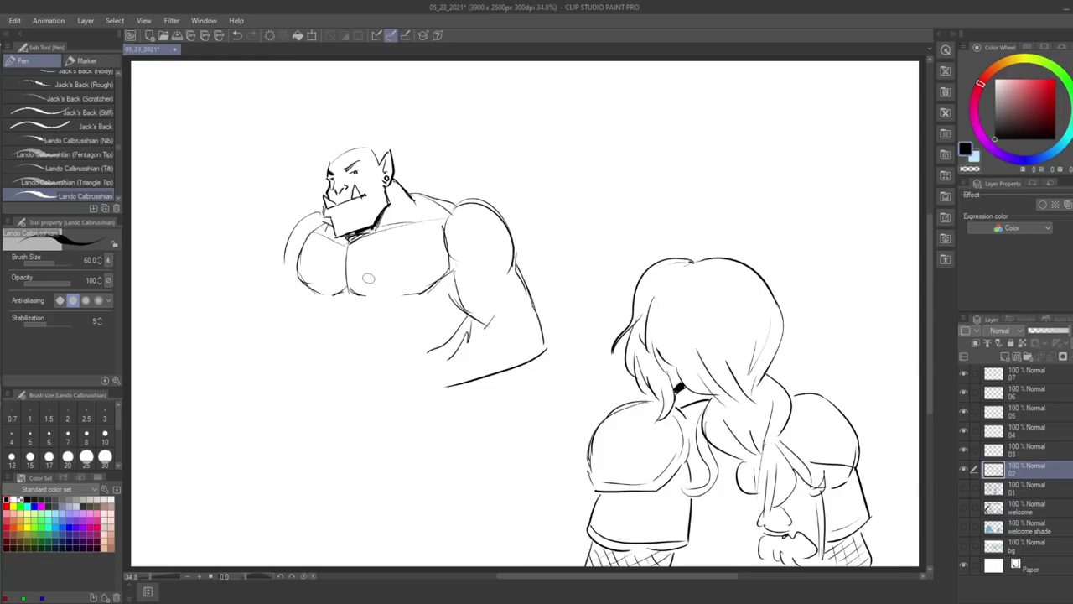
key("e")
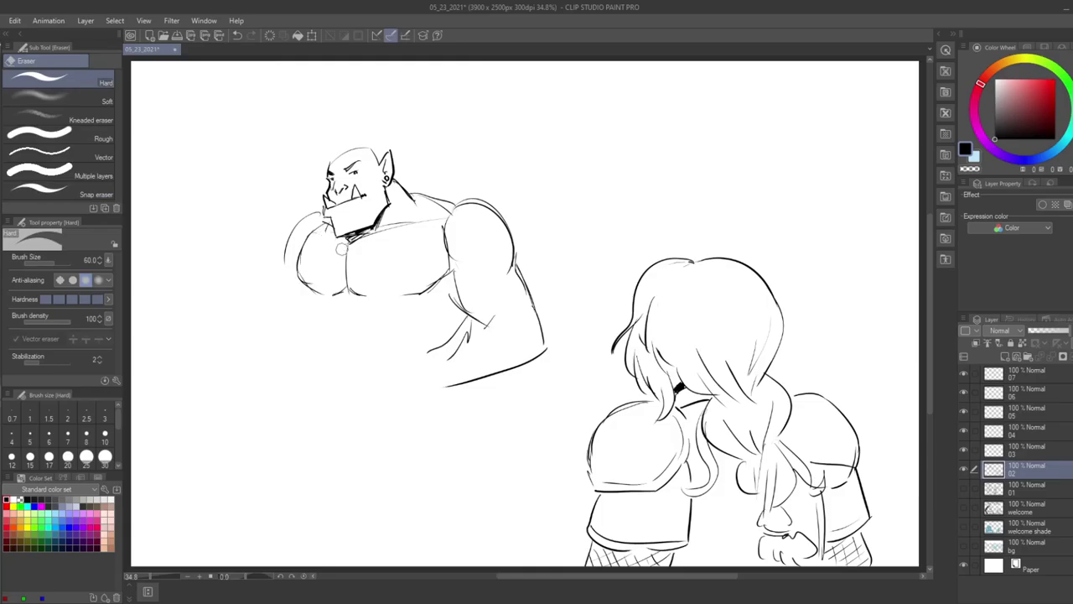
key("p")
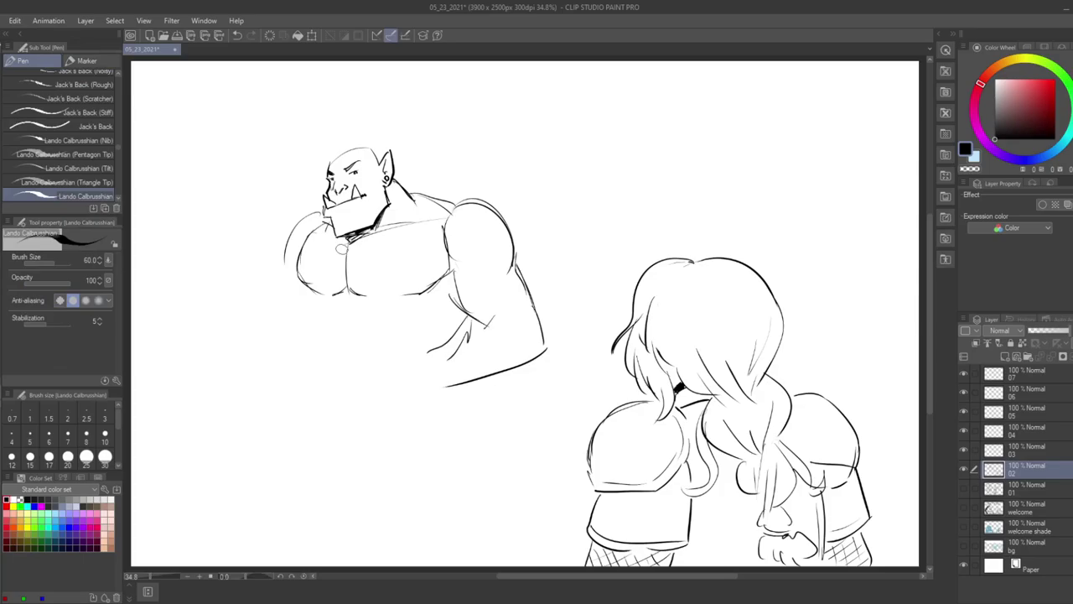
- Draw the orc's far arm bent outward, with the raised forearm outlined and a cuff line near the elbow
mouse_move(321, 211)
left_mouse_down()
mouse_move(288, 223)
mouse_move(278, 248)
mouse_move(240, 273)
left_mouse_up()
left_click_drag(203, 237, 243, 275)
left_click_drag(172, 259, 216, 321)
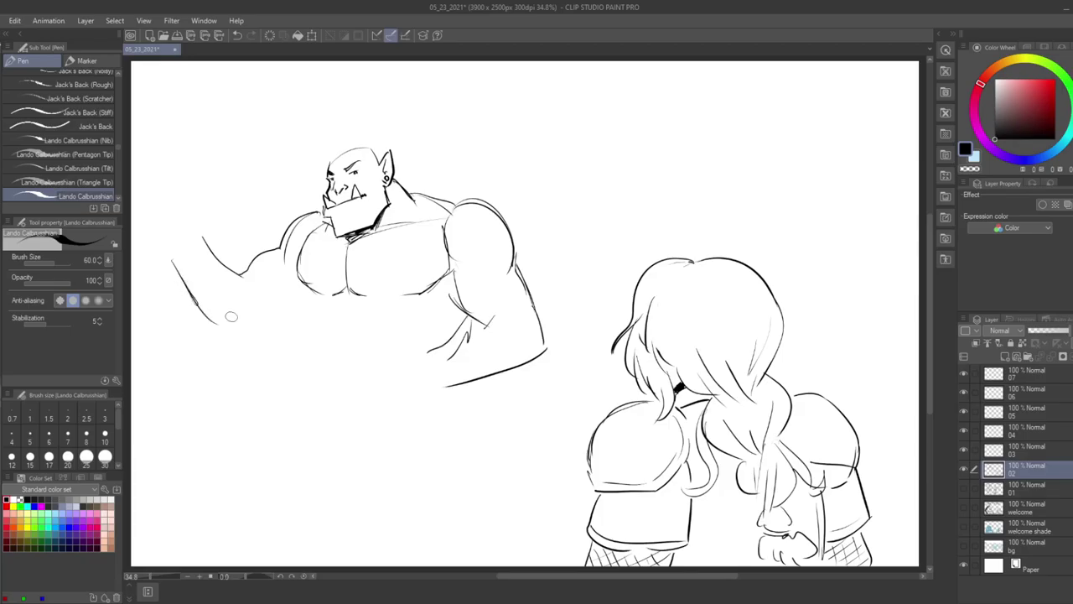
left_click_drag(202, 238, 173, 260)
left_click_drag(240, 273, 204, 314)
left_click_drag(203, 239, 236, 275)
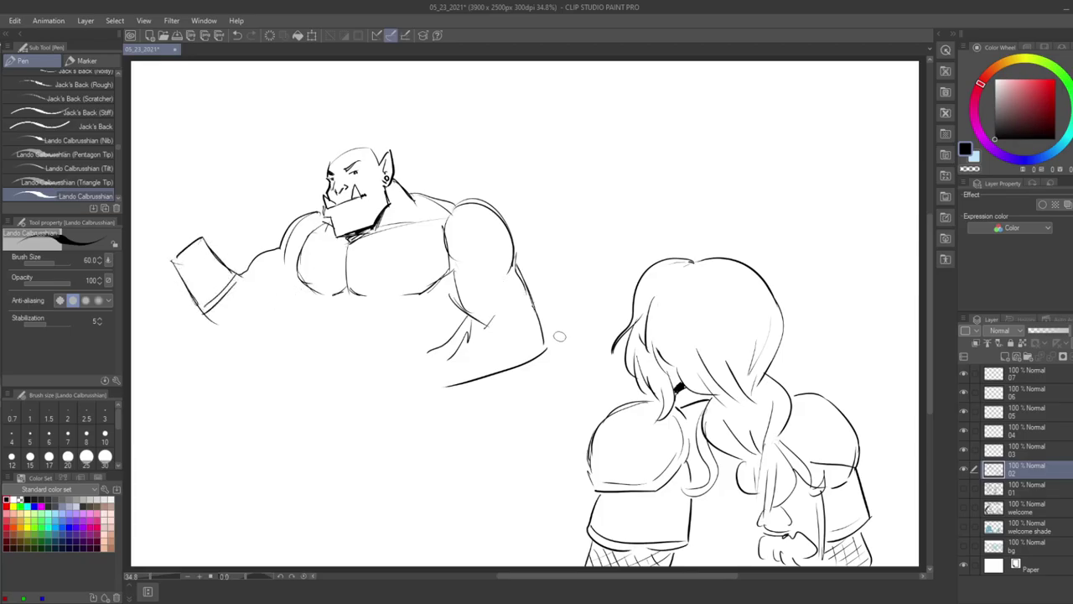
- Lasso the orc's near elbow and forearm, delete those lines and clear the selection
key("m")
mouse_move(461, 308)
left_mouse_down()
mouse_move(552, 314)
mouse_move(453, 332)
left_mouse_up()
key("Delete")
key("ctrl+d")
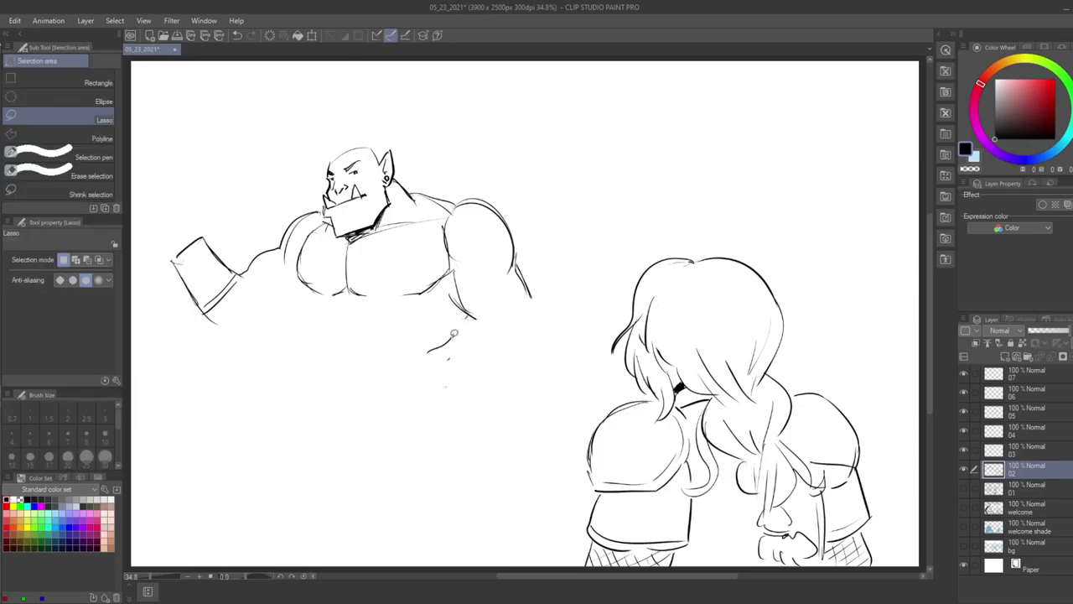
- Darken the outlines of the orc's pectorals and draw both sides of the torso down to the waist
key("p")
mouse_move(318, 229)
left_mouse_down()
mouse_move(297, 265)
mouse_move(324, 297)
left_mouse_up()
left_click_drag(452, 269, 429, 290)
mouse_move(447, 276)
left_mouse_down()
mouse_move(427, 291)
mouse_move(381, 296)
left_mouse_up()
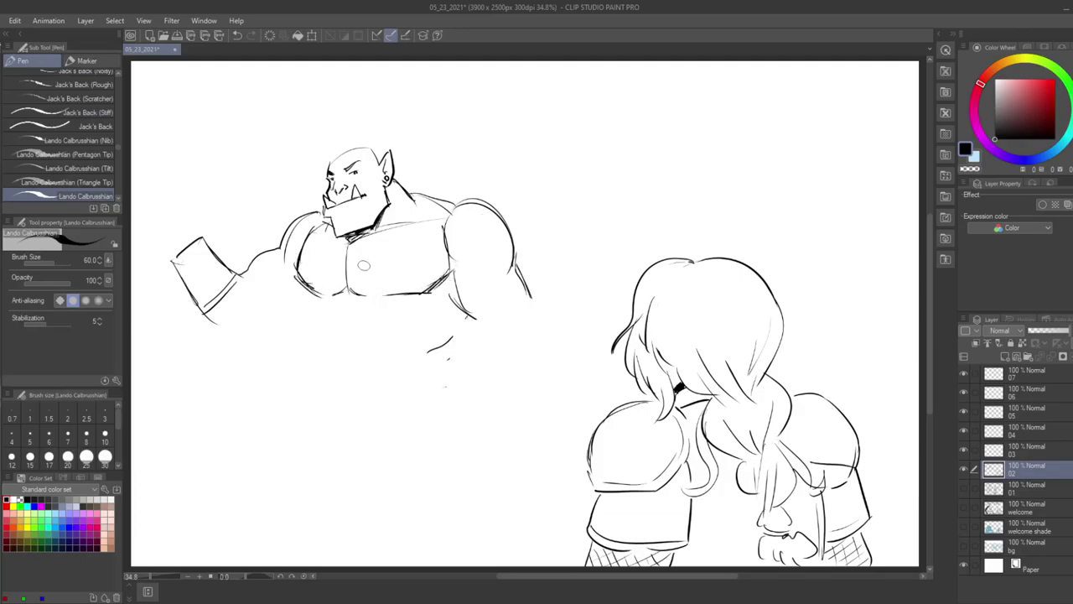
left_click_drag(305, 287, 315, 362)
left_click_drag(467, 302, 425, 385)
left_click_drag(314, 352, 308, 379)
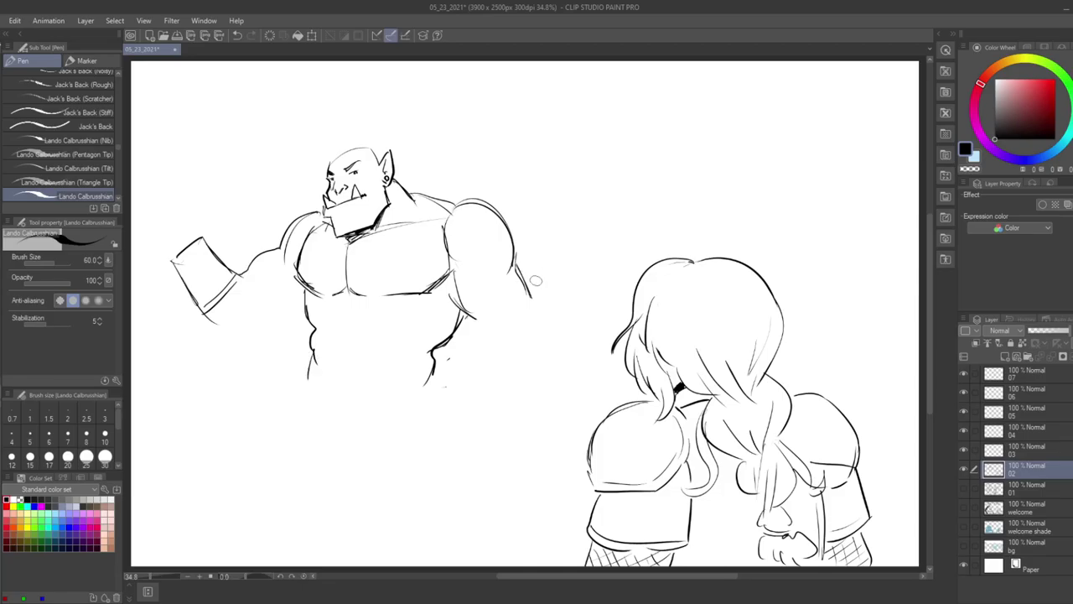
- Redraw the orc's near arm with a bent elbow and a thick forearm angled down towards the waist
left_click_drag(444, 270, 483, 318)
mouse_move(516, 259)
left_mouse_down()
mouse_move(544, 325)
mouse_move(481, 329)
left_mouse_up()
mouse_move(548, 331)
left_mouse_down()
mouse_move(524, 366)
mouse_move(471, 391)
left_mouse_up()
left_click_drag(481, 325, 432, 399)
mouse_move(551, 332)
left_mouse_down()
mouse_move(536, 360)
mouse_move(462, 407)
left_mouse_up()
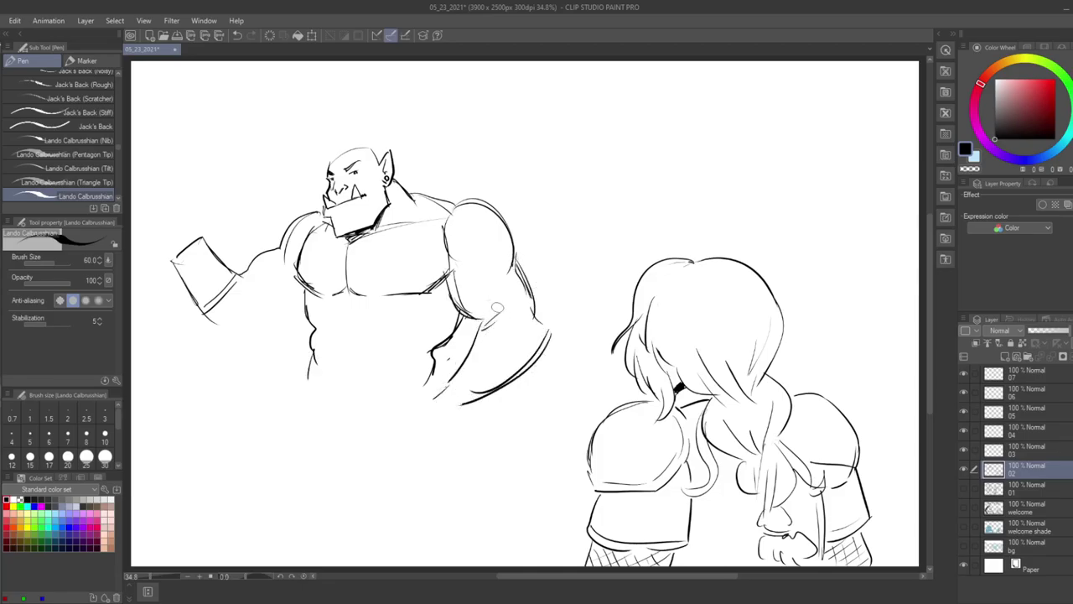
- Draw the near arm's clenched fist at the waist and add the bracer edges at the wrist and elbow
mouse_move(457, 369)
left_mouse_down()
mouse_move(416, 386)
mouse_move(432, 414)
mouse_move(406, 393)
mouse_move(427, 405)
left_mouse_up()
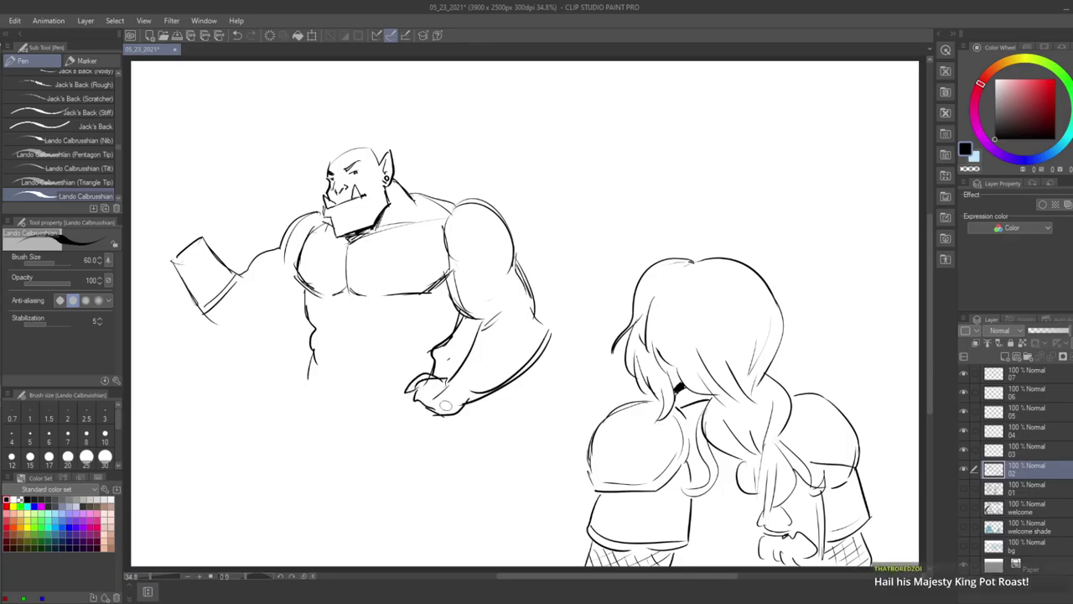
left_click_drag(447, 373, 467, 404)
left_click_drag(474, 329, 542, 358)
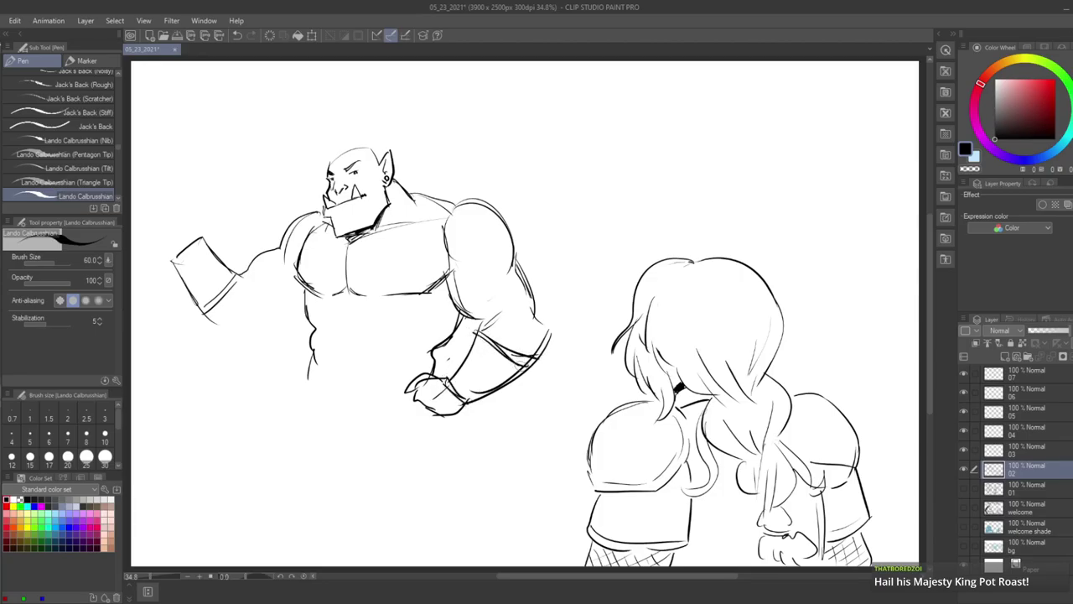
mouse_move(417, 398)
left_mouse_down()
mouse_move(409, 410)
mouse_move(458, 415)
left_mouse_up()
- Sketch the fingers and thumb of the orc's raised hand, then rotate them 23.8 degrees clockwise and shift them slightly over the wrist
left_click_drag(157, 227, 167, 212)
mouse_move(173, 206)
left_mouse_down()
mouse_move(180, 216)
mouse_move(212, 213)
mouse_move(160, 234)
mouse_move(170, 213)
mouse_move(234, 180)
mouse_move(197, 256)
left_mouse_up()
key("m")
key("ctrl+t")
left_click_drag(259, 163, 286, 197)
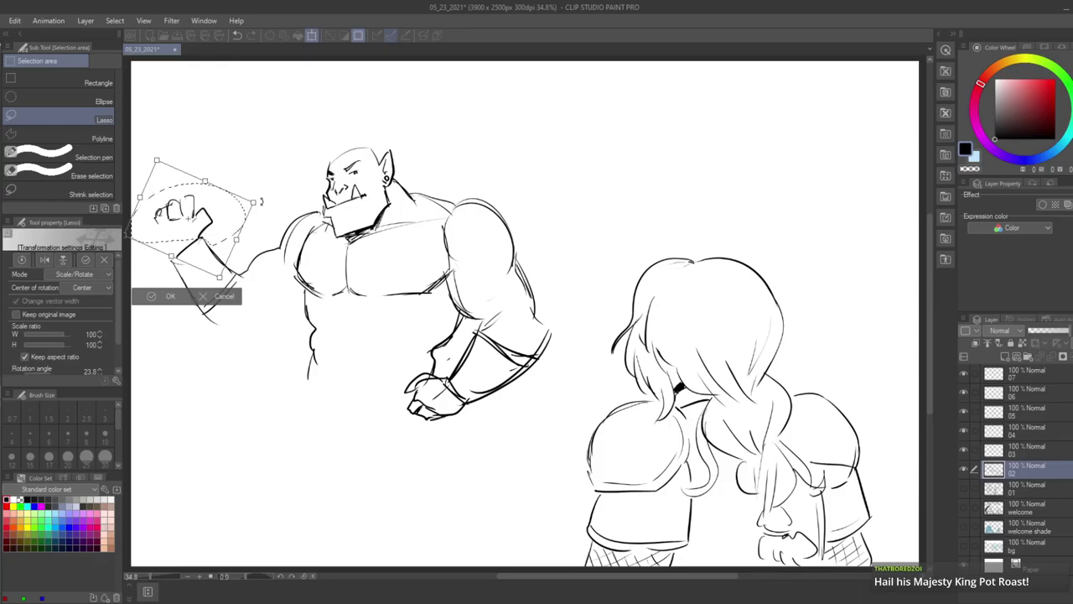
left_click_drag(219, 216, 225, 216)
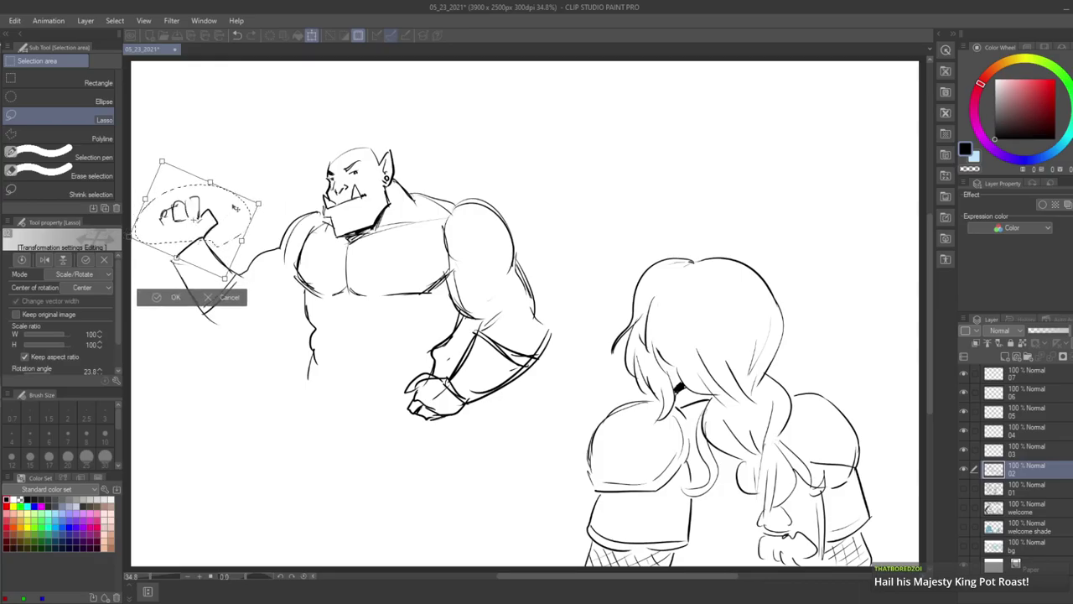
key("Return")
key("ctrl+d")
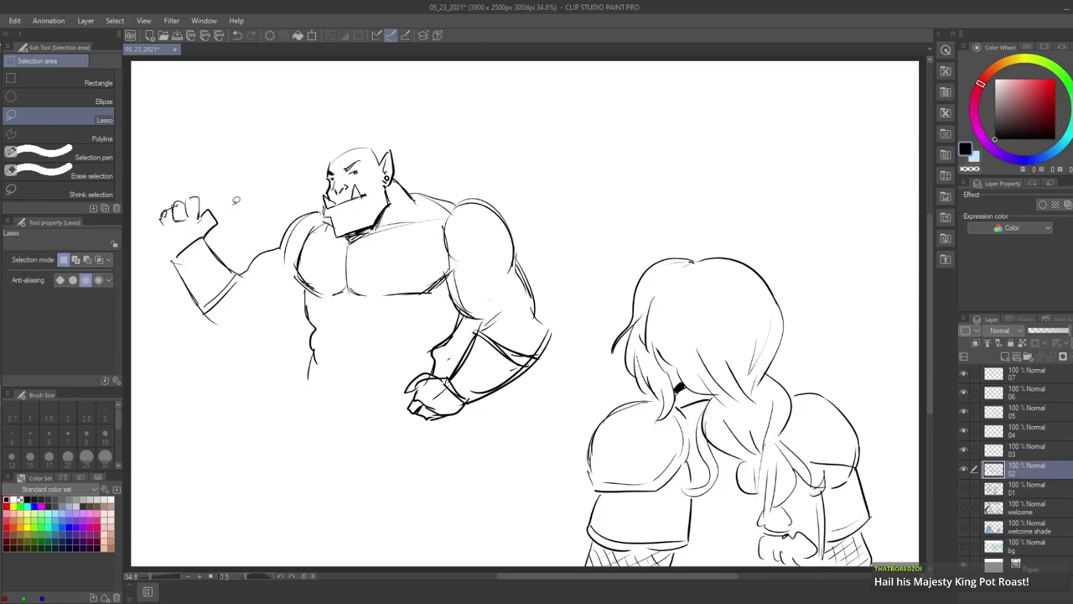
- Complete the raised hand's palm, draw the underside of the far upper arm and save the file
key("p")
mouse_move(162, 215)
left_mouse_down()
mouse_move(157, 233)
mouse_move(167, 223)
mouse_move(171, 248)
left_mouse_up()
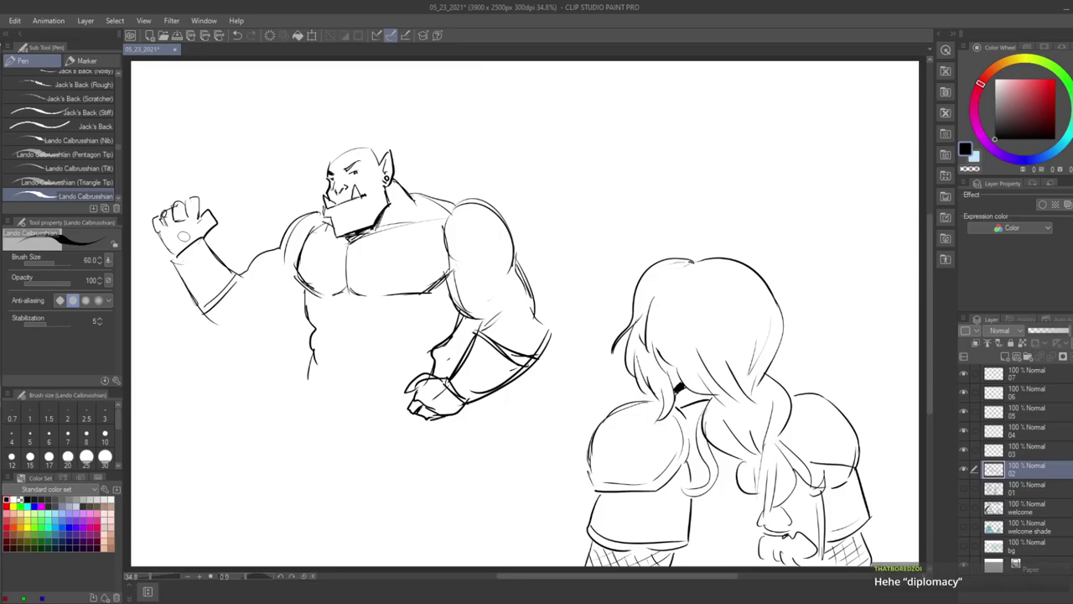
mouse_move(303, 290)
left_mouse_down()
mouse_move(302, 303)
mouse_move(243, 335)
mouse_move(219, 322)
left_mouse_up()
key("ctrl+s")
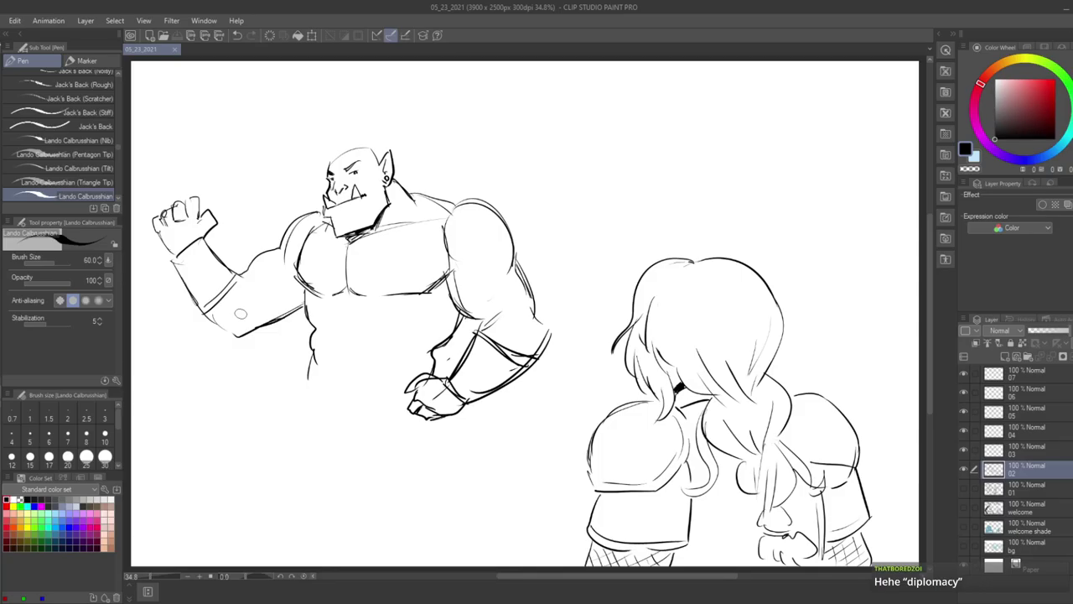
- Lasso the orc's raised hand, move it slightly closer to the forearm, deselect it and save the file
key("m")
mouse_move(221, 225)
left_mouse_down()
mouse_move(174, 262)
mouse_move(205, 175)
mouse_move(247, 197)
mouse_move(208, 218)
left_mouse_up()
key("ctrl+d")
key("k")
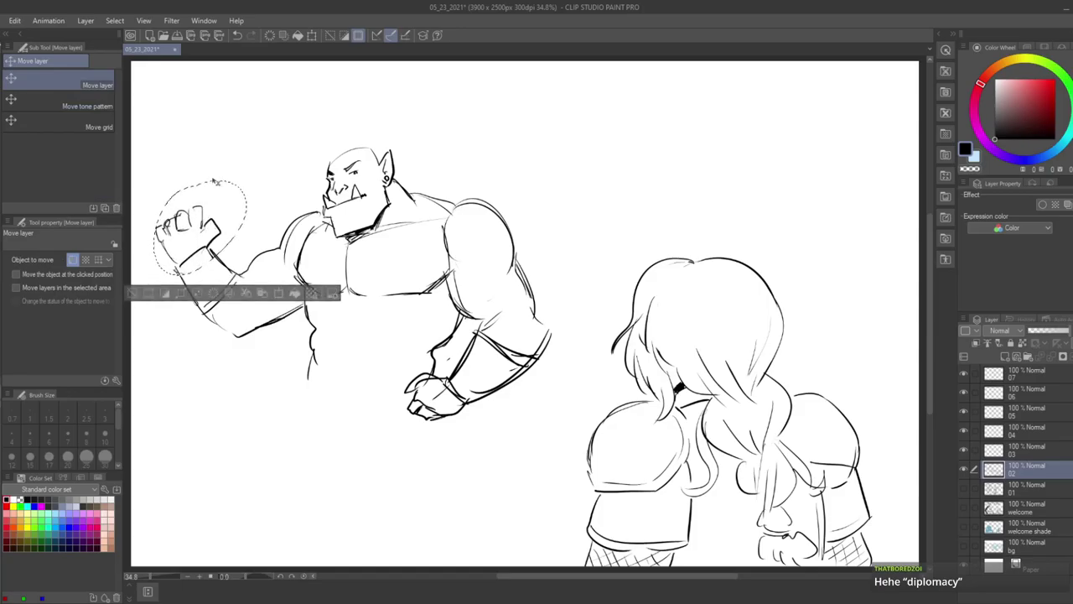
key("ctrl+d")
key("ctrl+s")
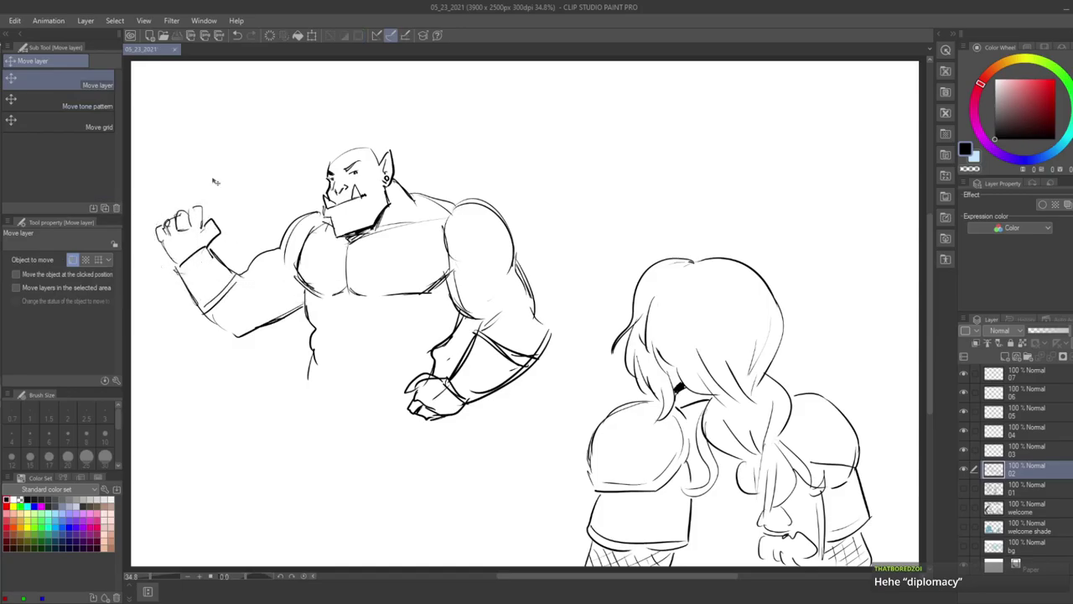
- Draw an axe handle from the raised hand to the orc's jaw and a large curved blade behind his head
key("p")
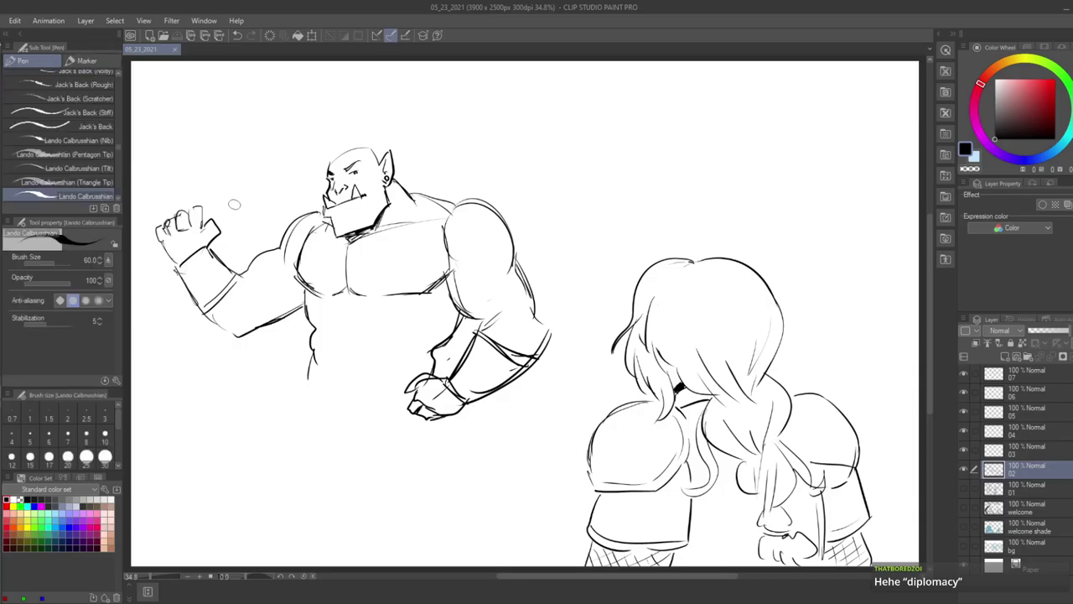
left_click_drag(204, 209, 295, 178)
key("ctrl+z")
mouse_move(202, 219)
left_mouse_down()
mouse_move(281, 195)
mouse_move(317, 196)
left_mouse_up()
key("ctrl+z")
mouse_move(206, 219)
left_mouse_down()
mouse_move(219, 228)
mouse_move(324, 197)
left_mouse_up()
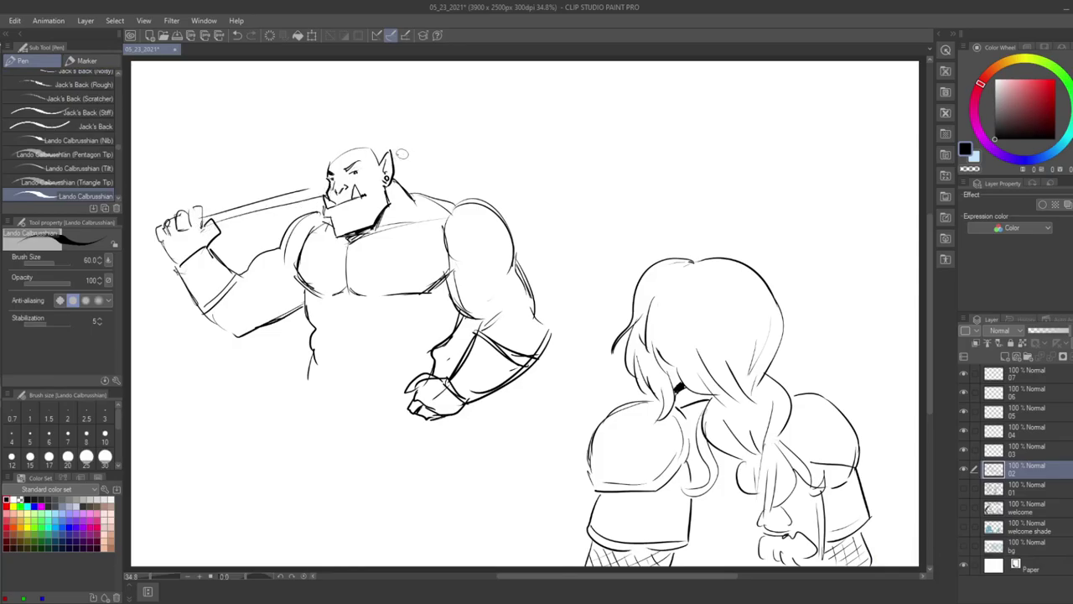
mouse_move(398, 155)
left_mouse_down()
mouse_move(419, 144)
mouse_move(401, 101)
mouse_move(387, 98)
mouse_move(455, 86)
left_mouse_up()
mouse_move(388, 99)
left_mouse_down()
mouse_move(502, 90)
mouse_move(481, 123)
mouse_move(477, 163)
mouse_move(503, 188)
left_mouse_up()
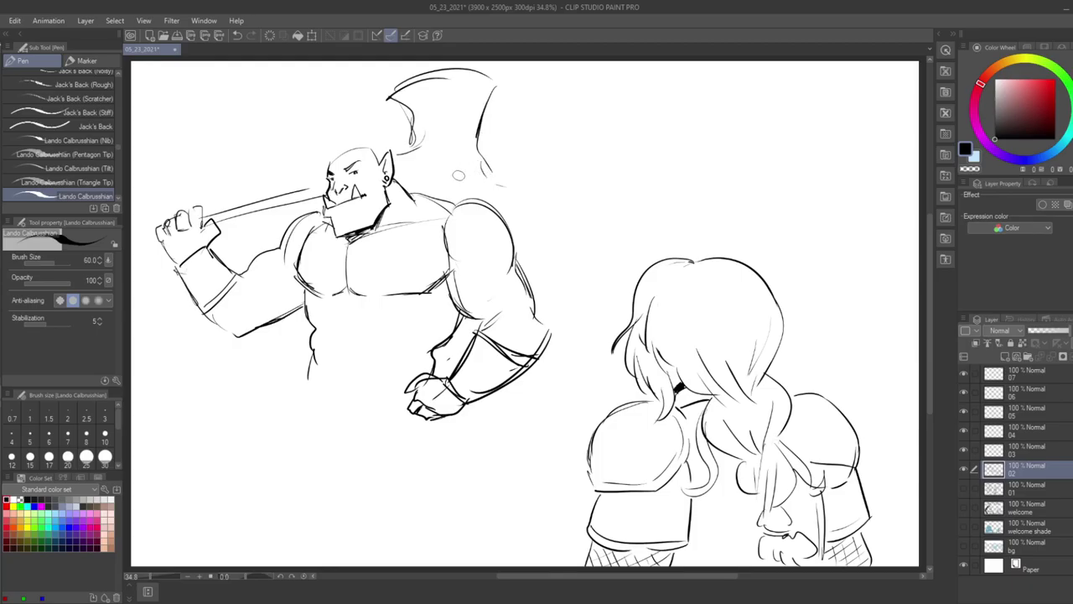
- Lasso the far arm with the axe handle and rotate it 11.8 degrees counterclockwise so the hand sits lower
key("m")
mouse_move(322, 204)
left_mouse_down()
mouse_move(300, 239)
mouse_move(303, 305)
mouse_move(150, 265)
mouse_move(292, 128)
mouse_move(319, 174)
left_mouse_up()
key("ctrl+t")
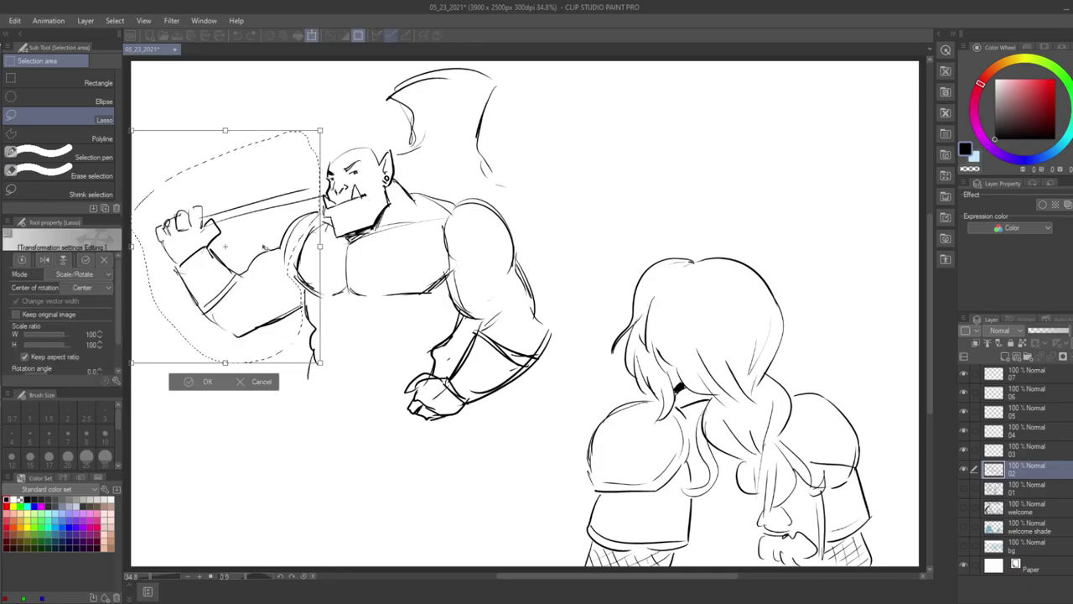
left_click_drag(227, 248, 315, 221)
left_click_drag(376, 191, 361, 168)
left_click_drag(407, 244, 407, 280)
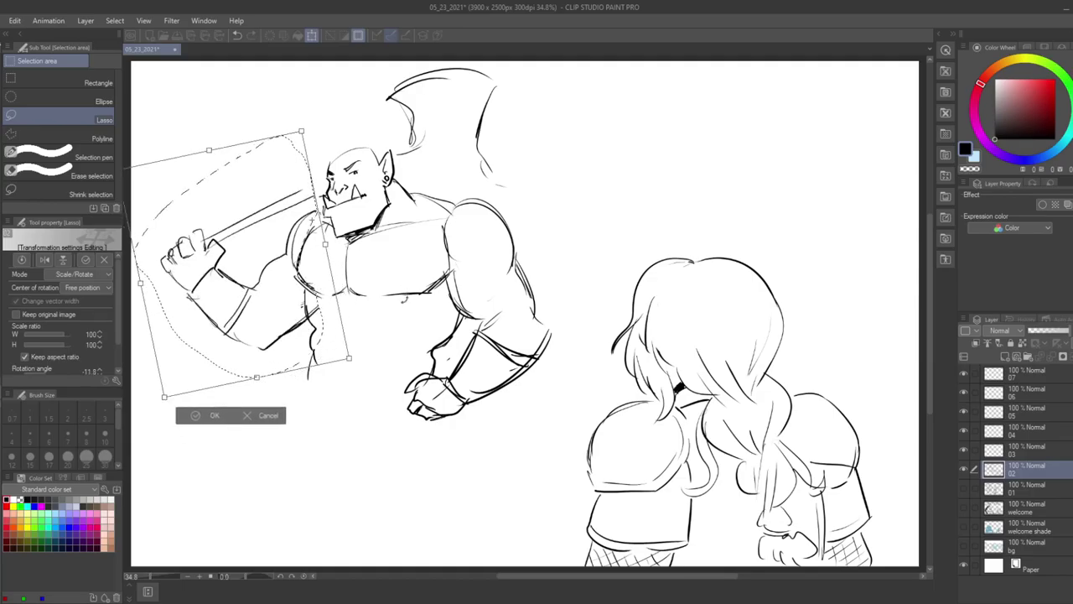
key("Return")
key("e")
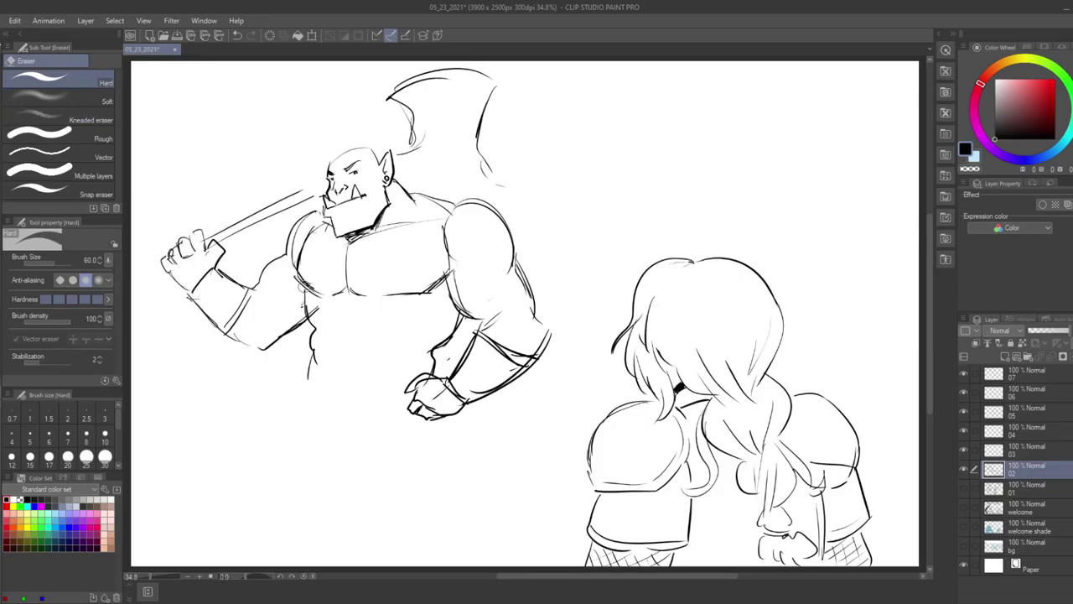
- Lasso the far forearm, hand and axe handle, rotate them 5.9 degrees clockwise and shift them closer to the body
key("m")
mouse_move(269, 236)
left_mouse_down()
mouse_move(253, 264)
mouse_move(264, 316)
left_mouse_up()
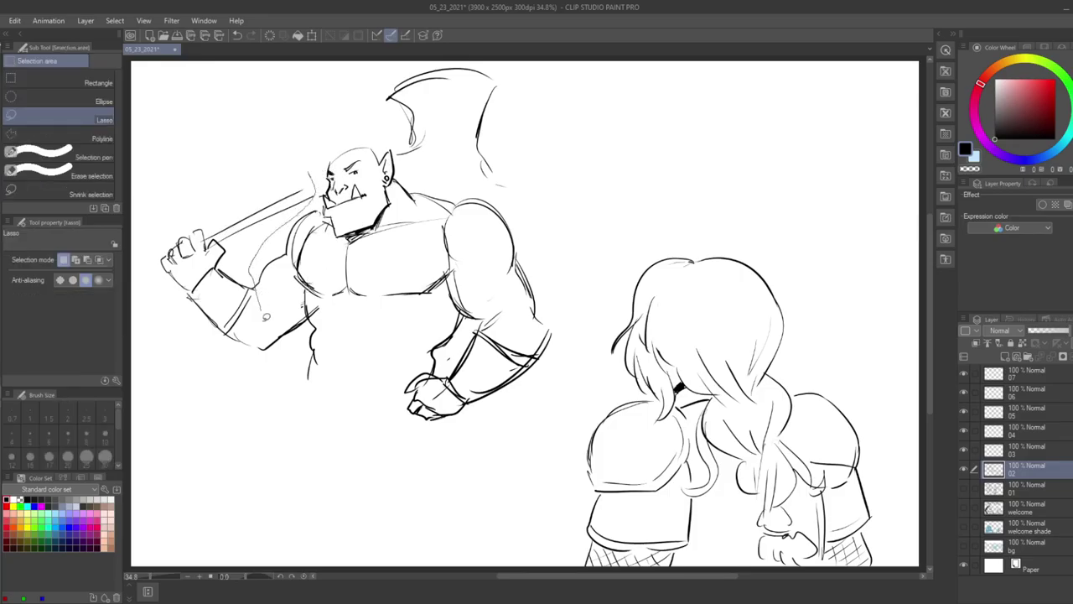
left_click_drag(139, 277, 312, 177)
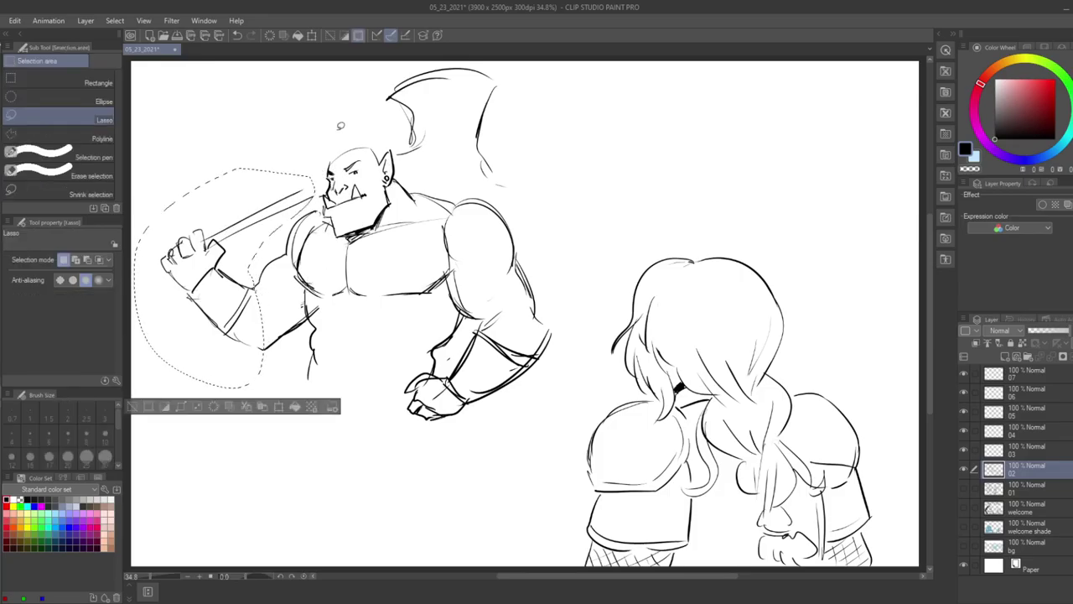
key("ctrl+t")
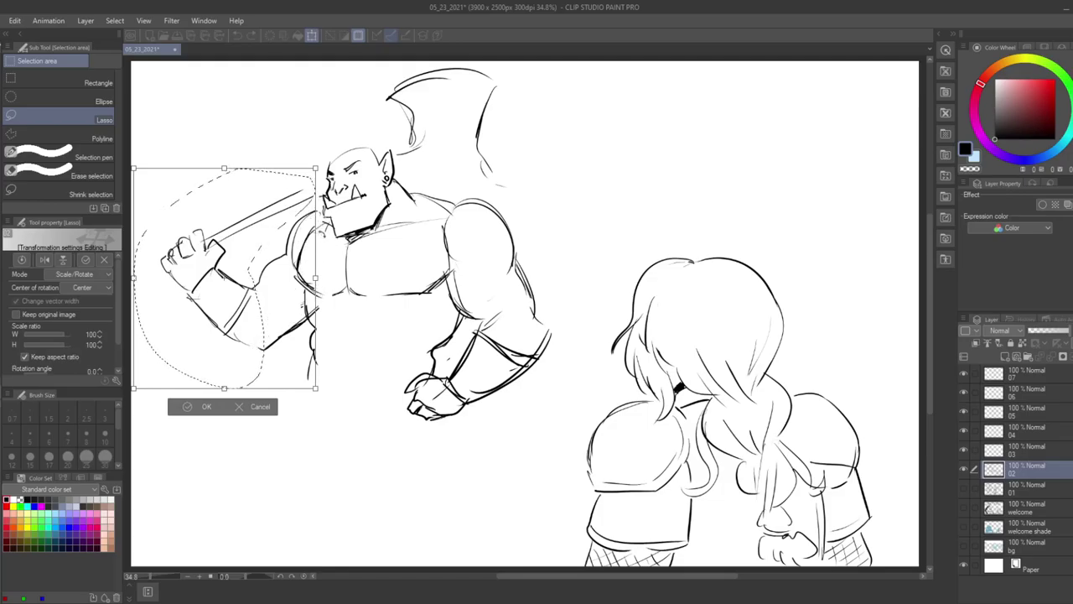
left_click_drag(245, 307, 261, 340)
left_click_drag(364, 217, 379, 215)
left_click_drag(132, 256, 129, 231)
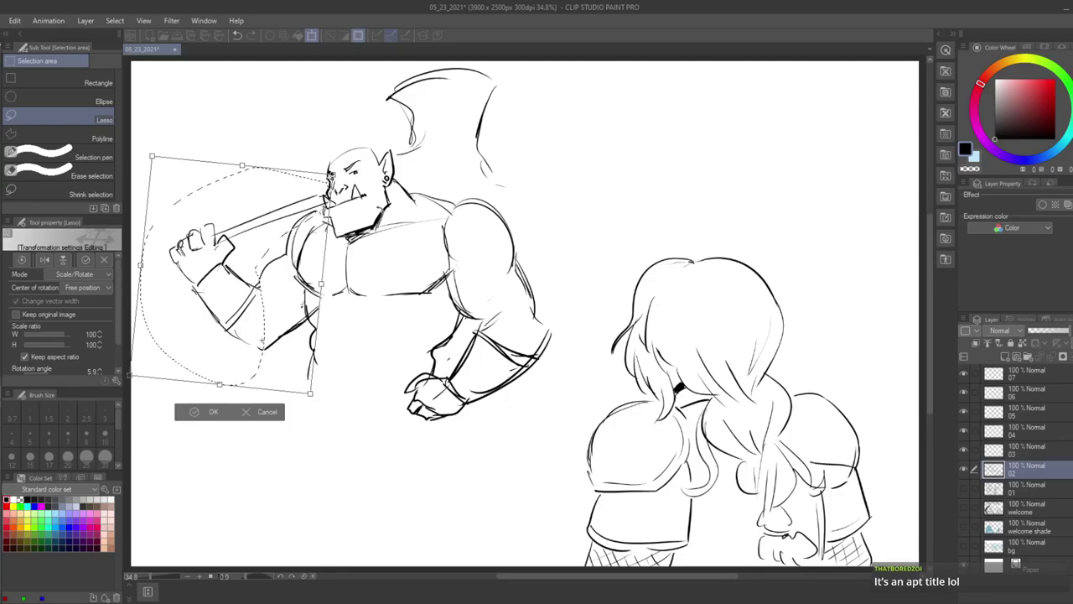
key("Return")
key("ctrl+d")
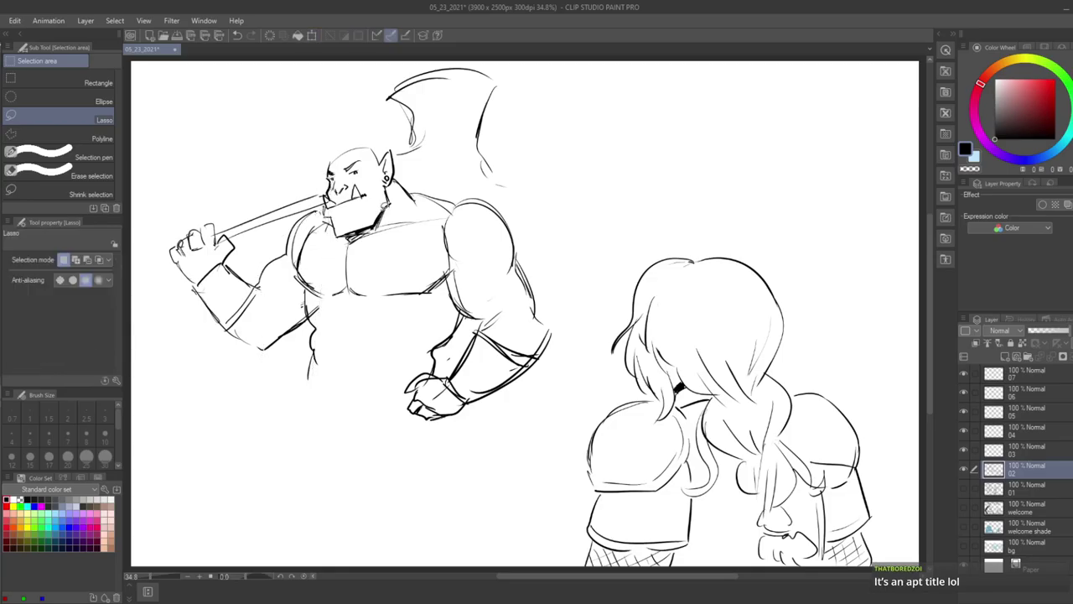
- Lasso the axe blade, move it closer to the orc's head and rotate it about 11 degrees counterclockwise
mouse_move(405, 162)
left_mouse_down()
mouse_move(368, 85)
mouse_move(460, 50)
mouse_move(548, 119)
mouse_move(492, 193)
left_mouse_up()
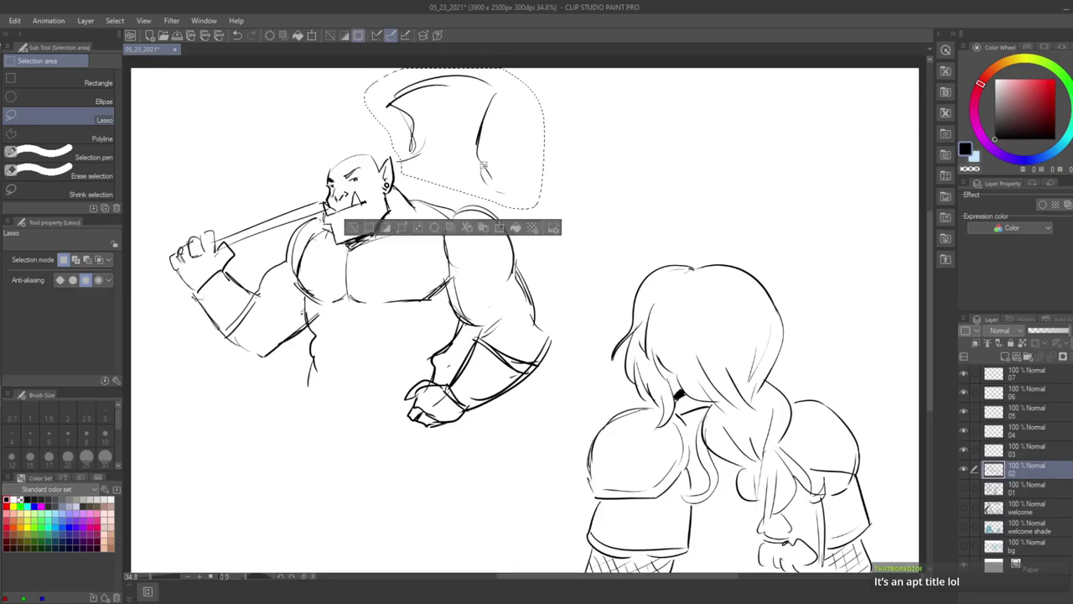
scroll(484, 166, "down", 1)
key("v")
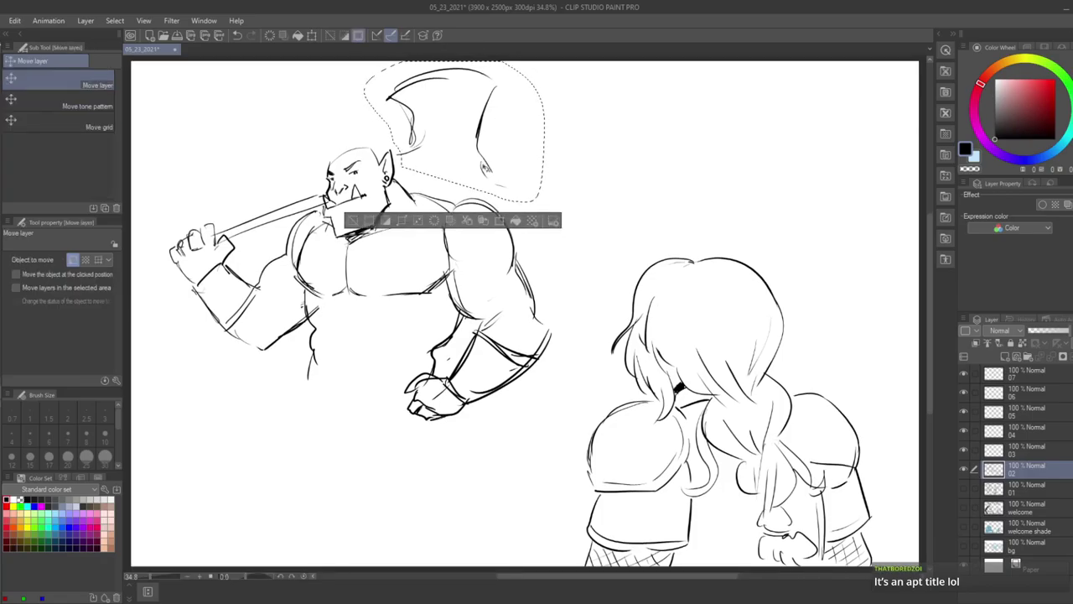
left_click_drag(494, 138, 488, 147)
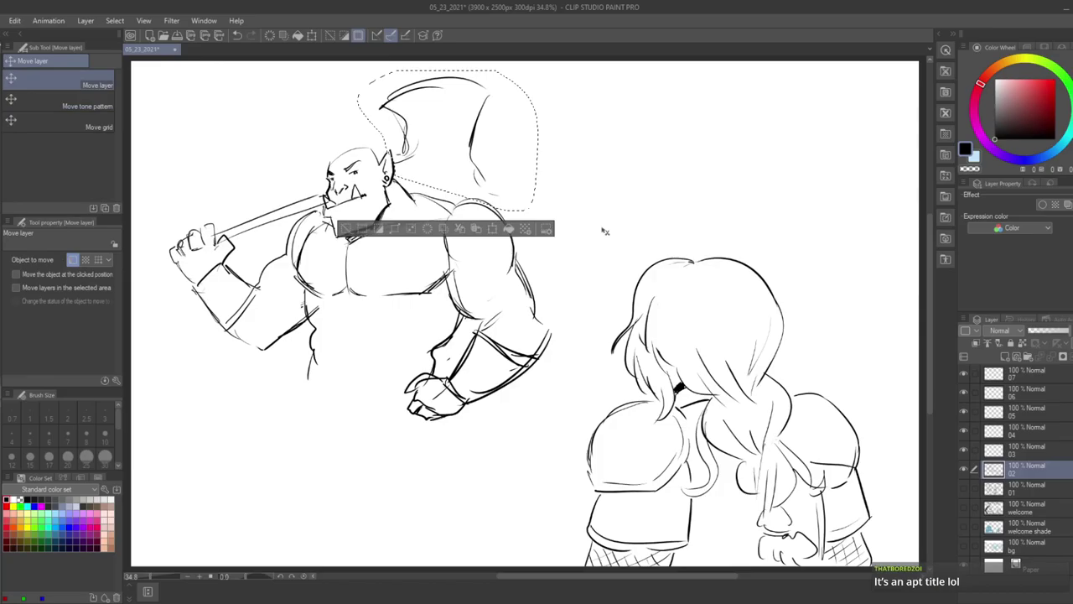
key("ctrl+t")
left_click_drag(618, 192, 616, 167)
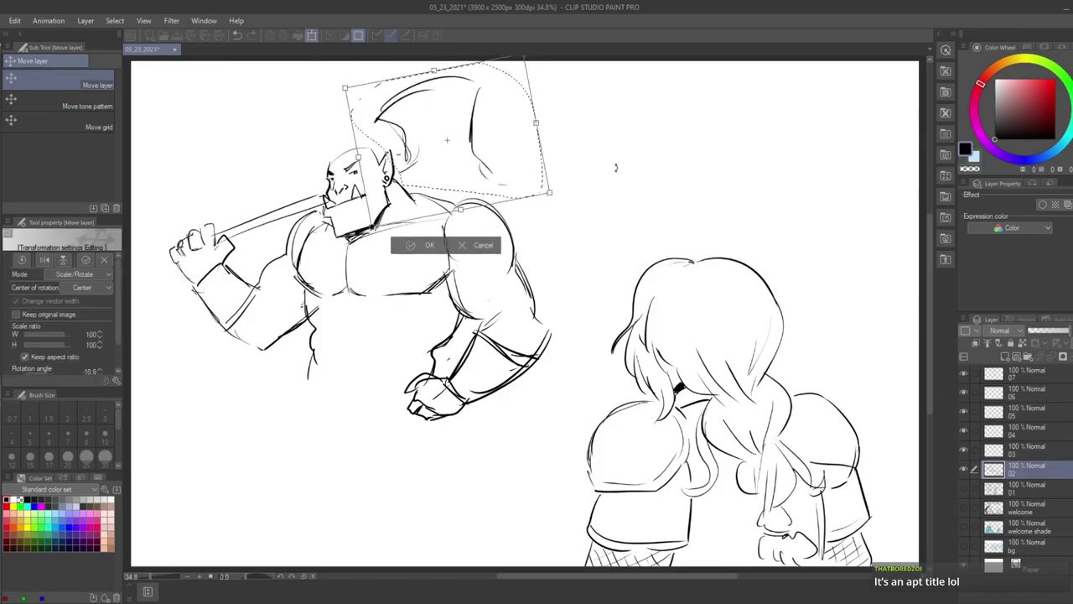
mouse_move(475, 126)
left_mouse_down()
mouse_move(464, 124)
mouse_move(463, 137)
mouse_move(469, 128)
left_mouse_up()
key("Return")
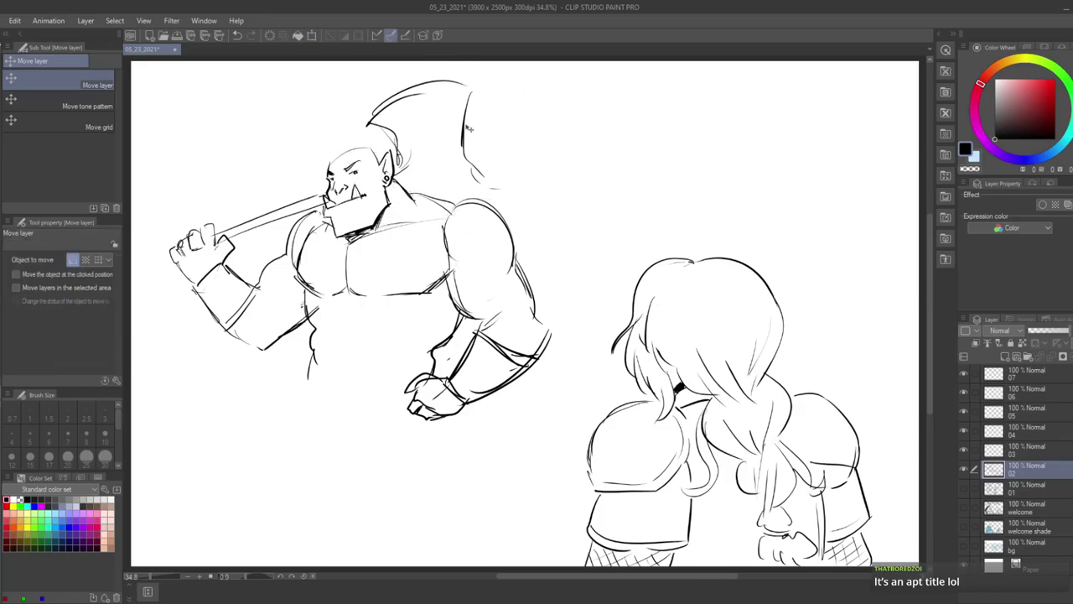
- Refine the thumb at the axe handle, draw the handle's end extending past the raised hand and save the file
key("p")
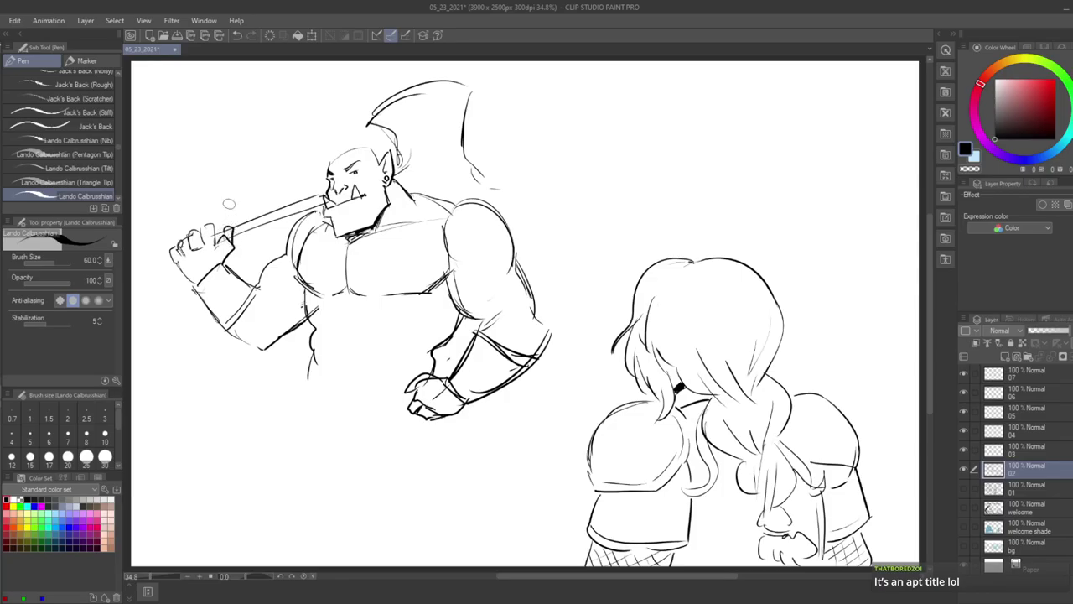
left_click_drag(176, 239, 139, 275)
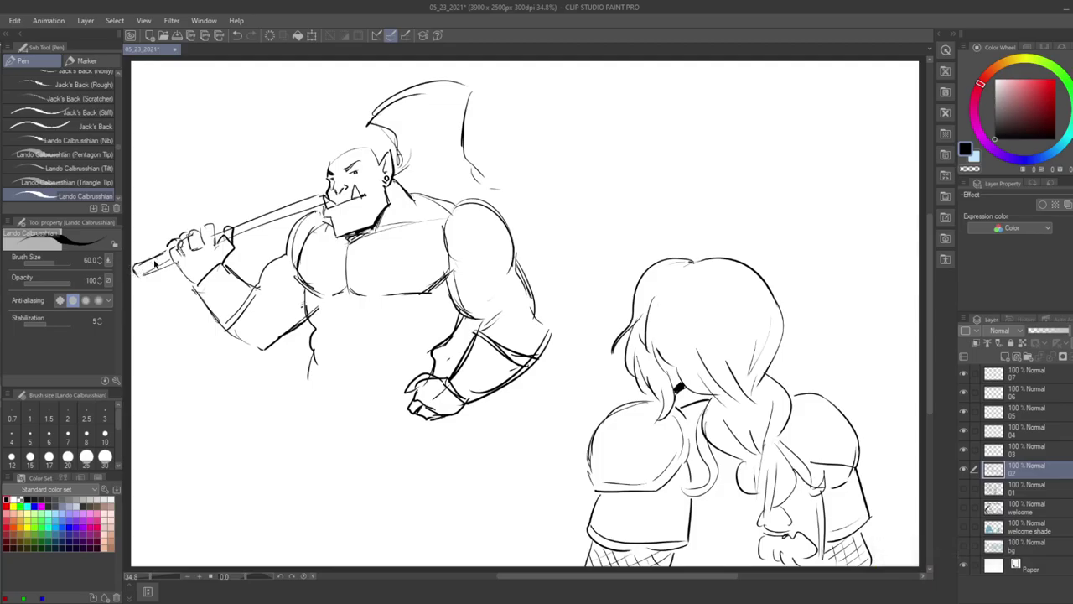
key("ctrl+s")
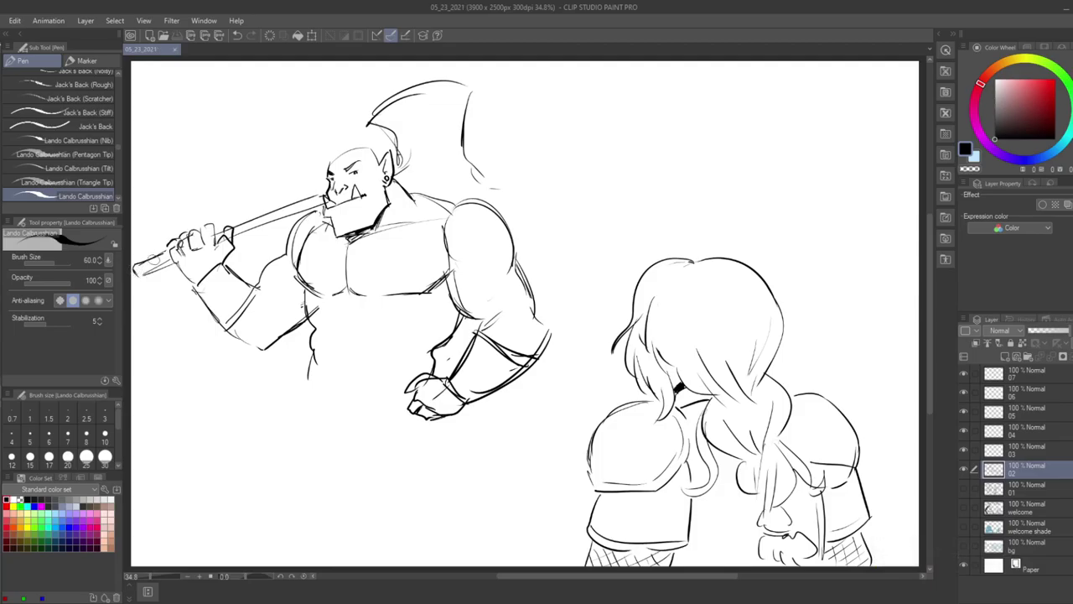
- Clean up the orc's side below the chest, extend the waist outline downward and rough in the lower abdomen lines
key("e")
left_click(317, 307)
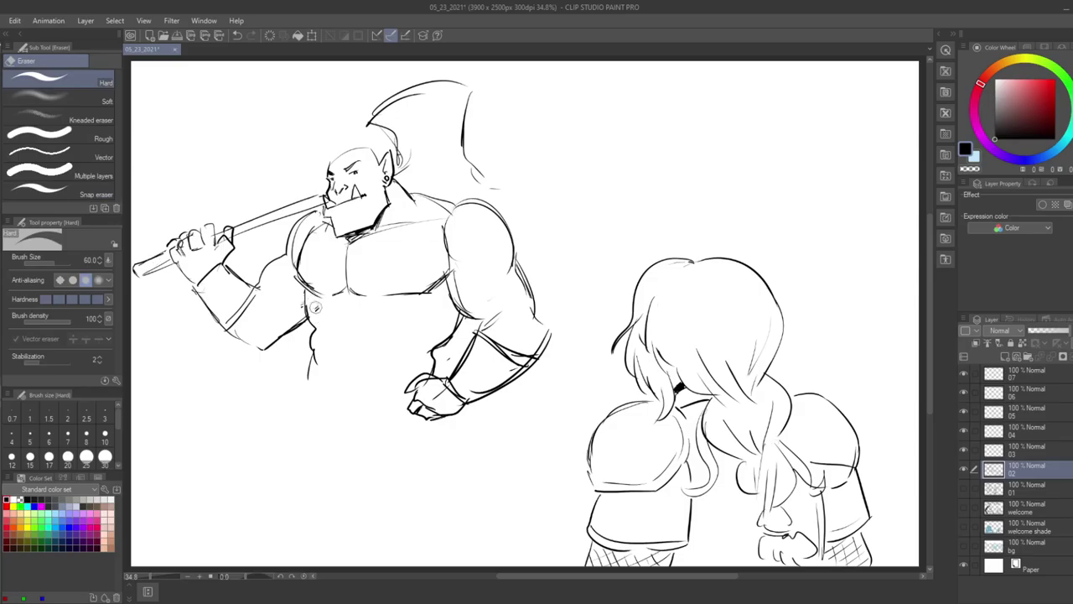
key("p")
mouse_move(300, 286)
left_mouse_down()
mouse_move(311, 352)
mouse_move(304, 390)
left_mouse_up()
left_click_drag(410, 369, 378, 399)
left_click_drag(312, 369, 318, 404)
left_click_drag(346, 350, 343, 387)
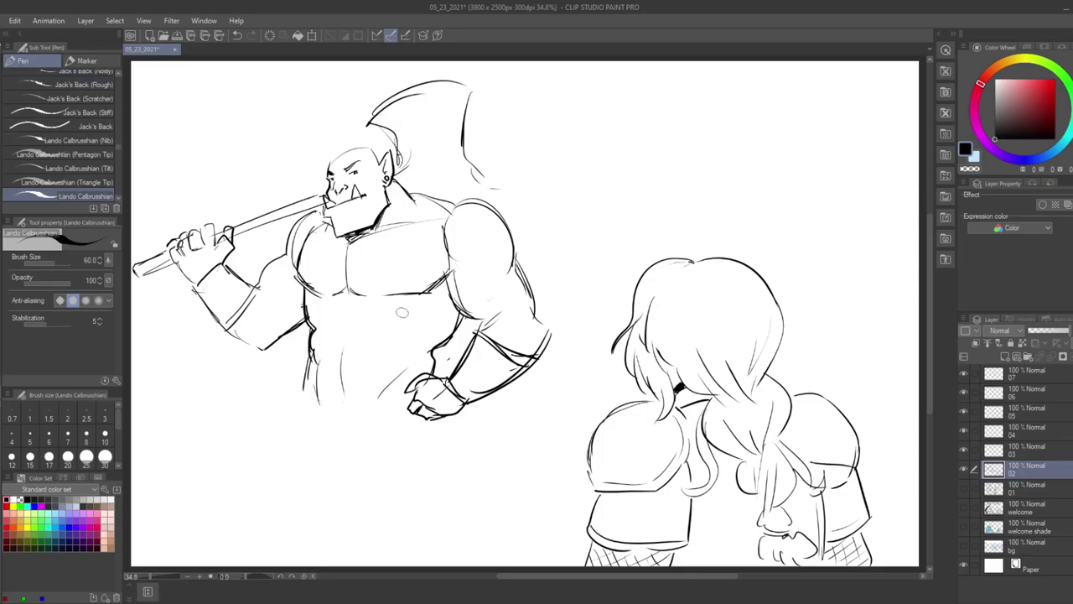
- Sketch a wide belt around the orc's waist, erasing its first upper edge and redrawing it as a raised curve dipping toward the fist
left_click_drag(302, 387, 402, 394)
mouse_move(303, 366)
left_mouse_down()
mouse_move(373, 362)
mouse_move(412, 380)
left_mouse_up()
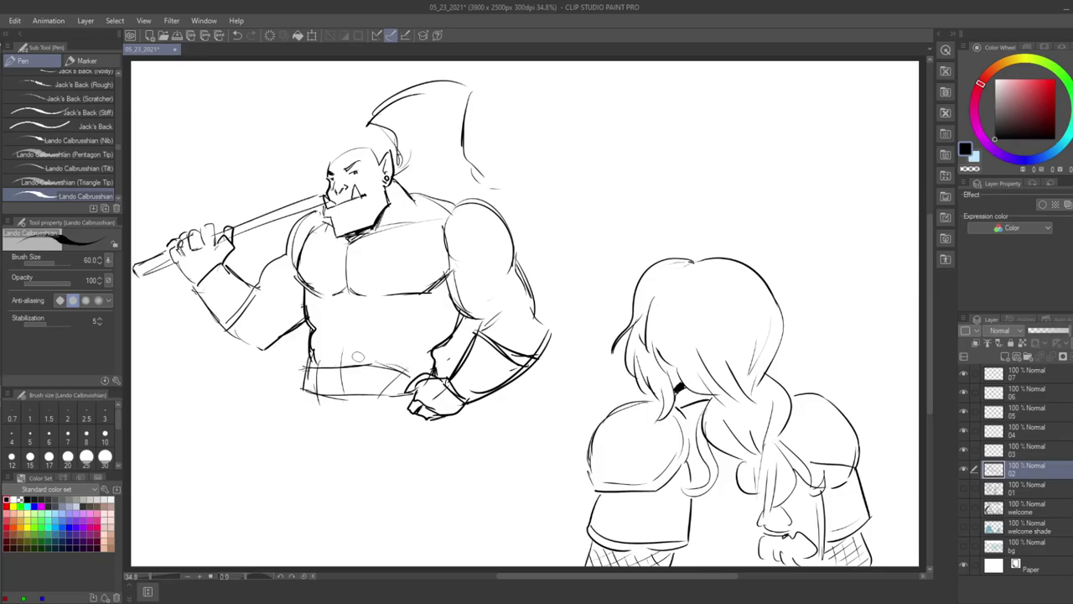
key("e")
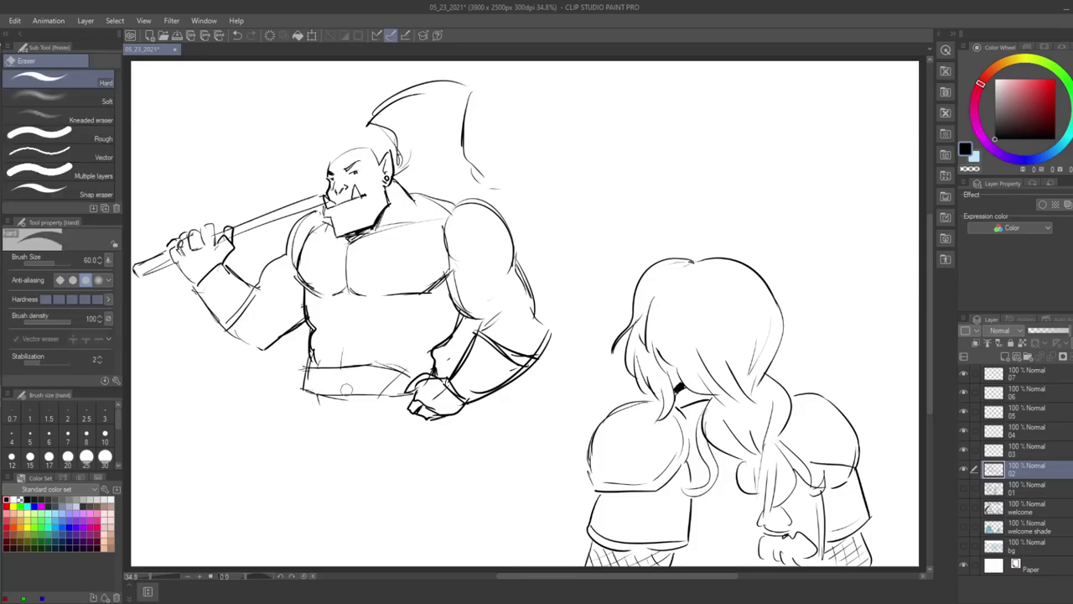
left_click_drag(406, 370, 319, 352)
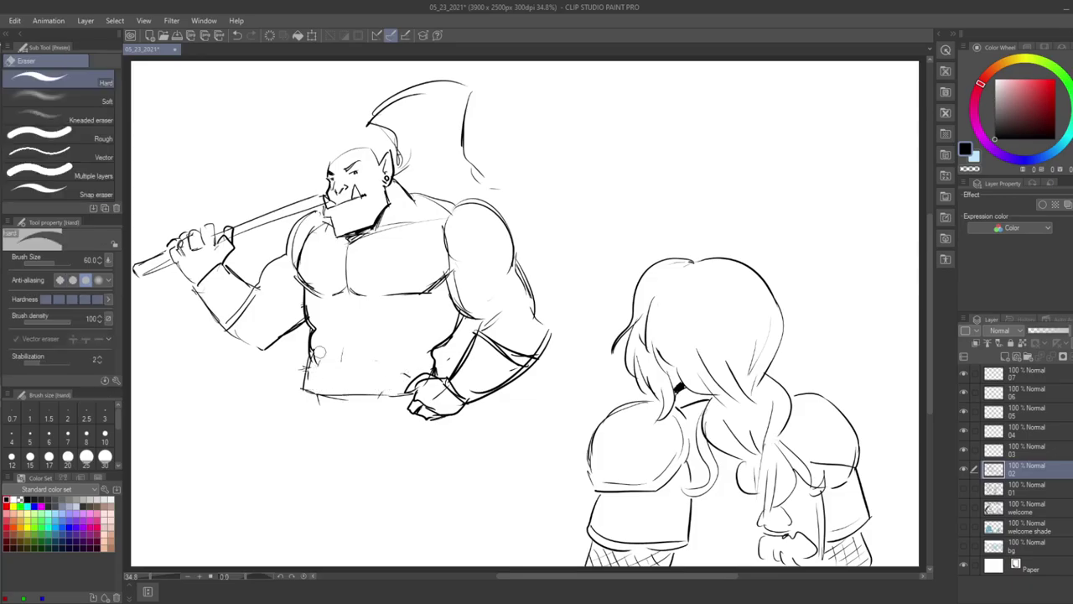
key("p")
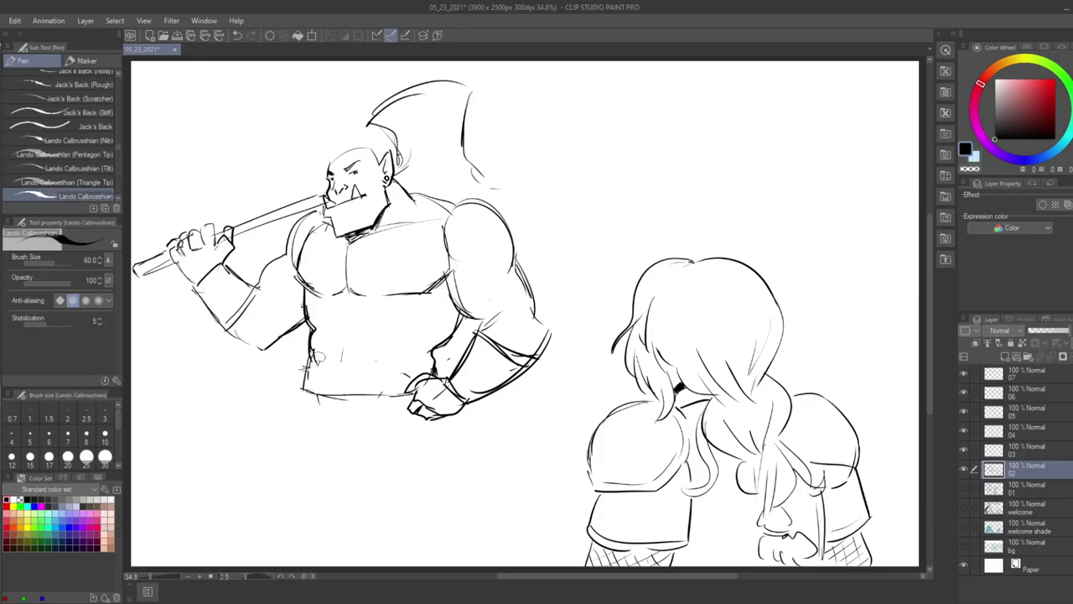
left_click_drag(315, 359, 379, 361)
mouse_move(361, 356)
left_mouse_down()
mouse_move(308, 367)
mouse_move(393, 375)
mouse_move(426, 366)
mouse_move(361, 401)
mouse_move(296, 390)
mouse_move(385, 394)
mouse_move(329, 402)
left_mouse_up()
mouse_move(329, 402)
left_mouse_down()
mouse_move(405, 390)
mouse_move(414, 400)
mouse_move(370, 400)
left_mouse_up()
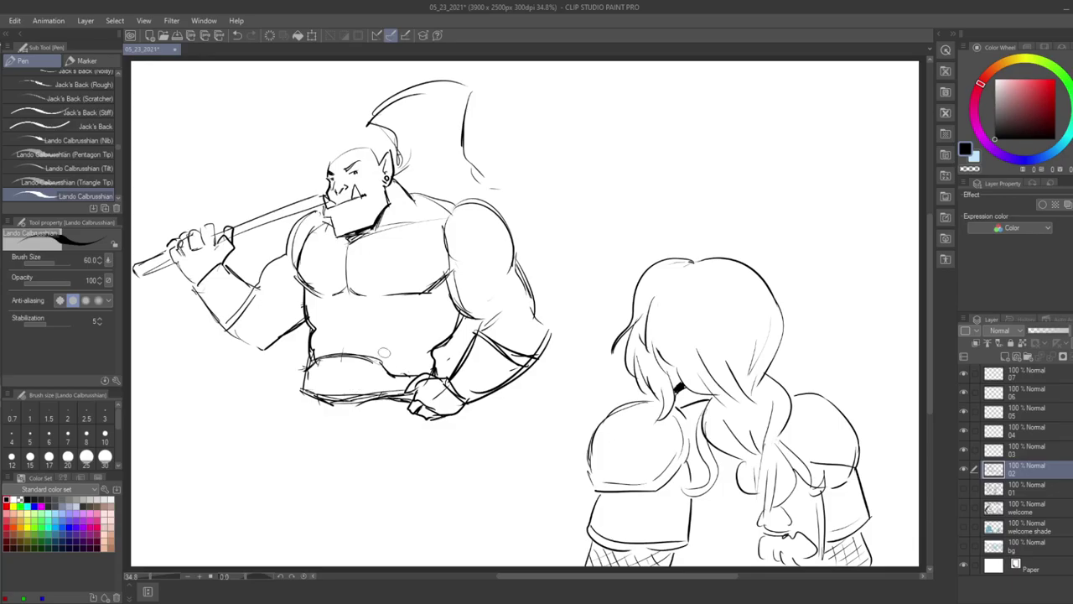
mouse_move(315, 371)
left_mouse_down()
mouse_move(368, 363)
mouse_move(418, 382)
left_mouse_up()
- Draw the outer contours of both of the orc's thighs flaring down from the belt and save the file
left_click_drag(301, 396, 284, 482)
left_click_drag(445, 426, 452, 499)
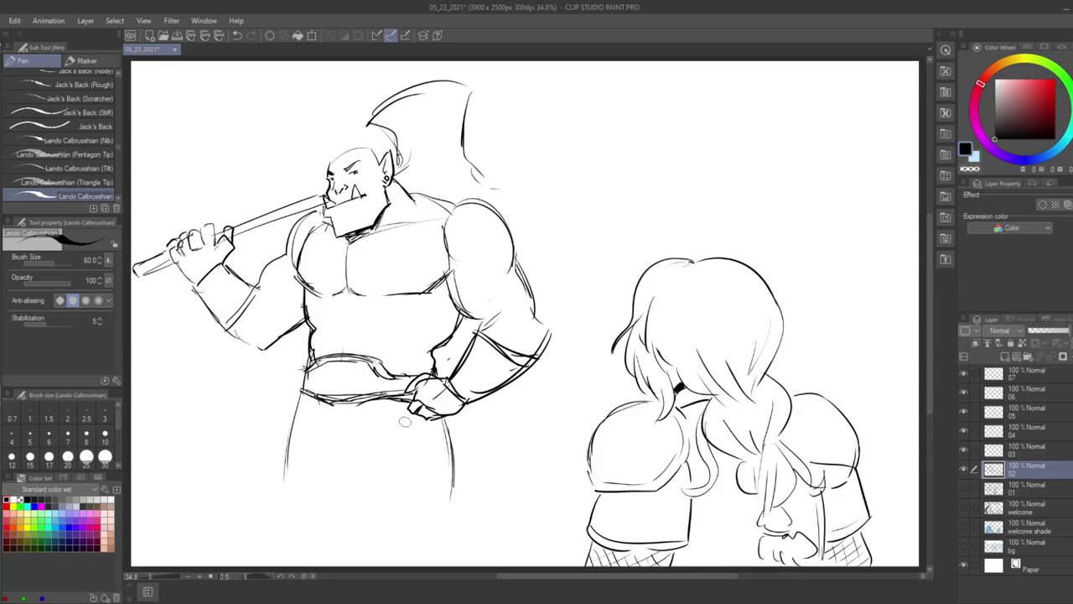
left_click_drag(451, 456, 455, 541)
left_click_drag(299, 400, 269, 511)
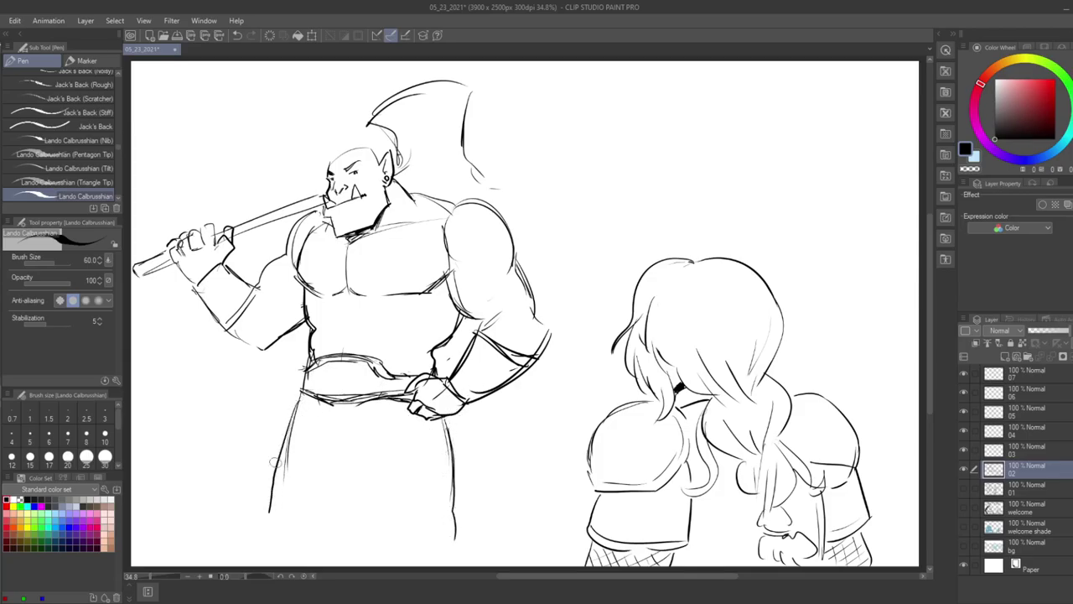
key("ctrl+s")
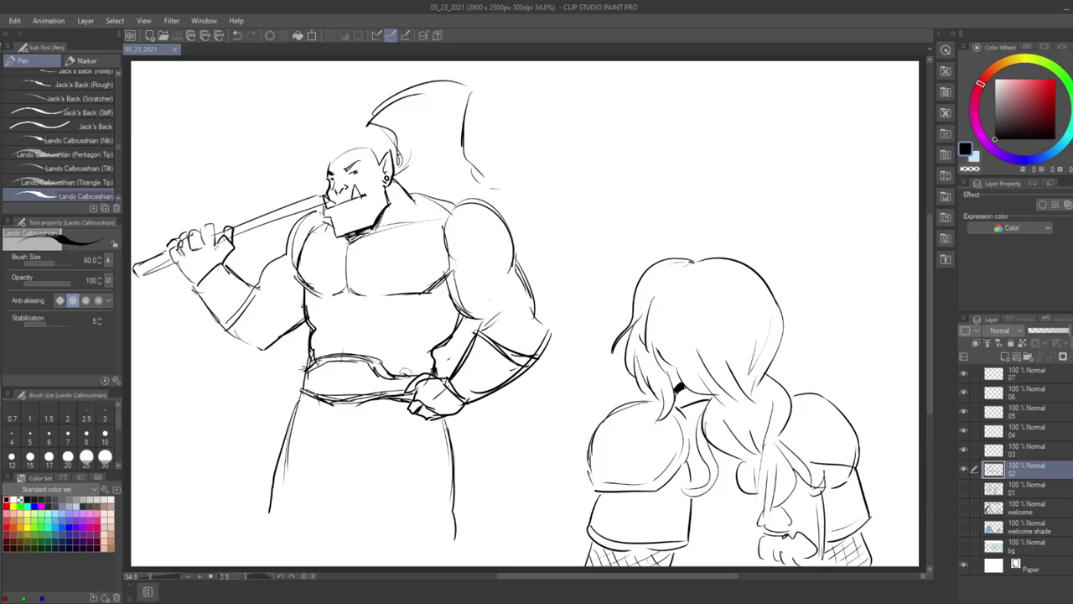
- Draw a V-shaped, double-edged cloth hanging from the orc's hips to a point between the thighs
mouse_move(301, 420)
left_mouse_down()
mouse_move(358, 518)
mouse_move(449, 416)
mouse_move(359, 524)
left_mouse_up()
left_click_drag(295, 449, 342, 535)
left_click_drag(298, 448, 359, 538)
mouse_move(357, 536)
left_mouse_down()
mouse_move(411, 451)
mouse_move(466, 424)
mouse_move(457, 436)
left_mouse_up()
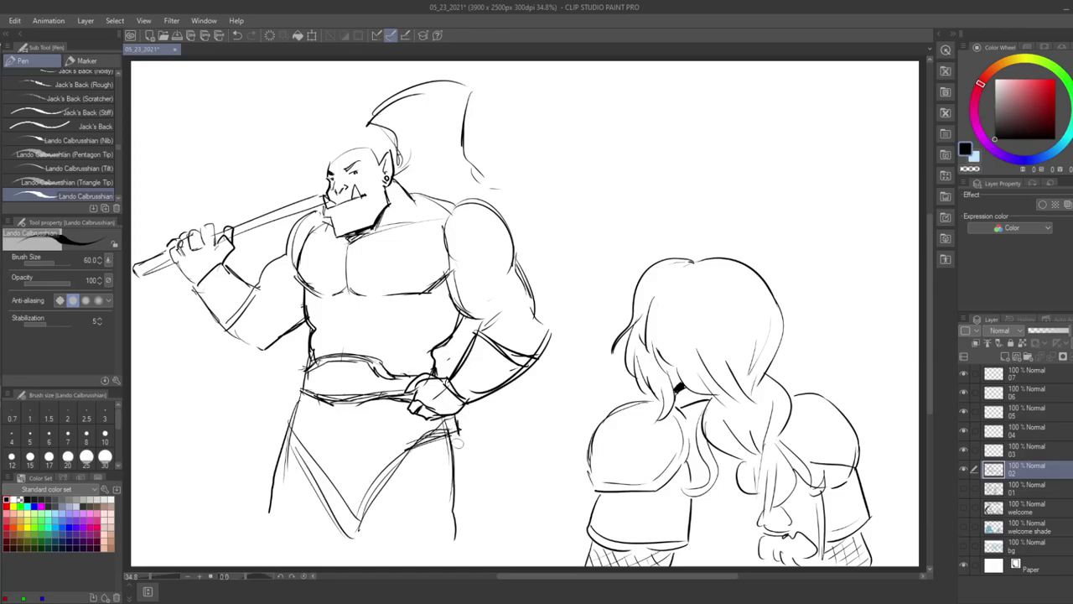
- Erase the stray lines beside the orc's hip and extend both leg outlines downward with the black pen
key("e")
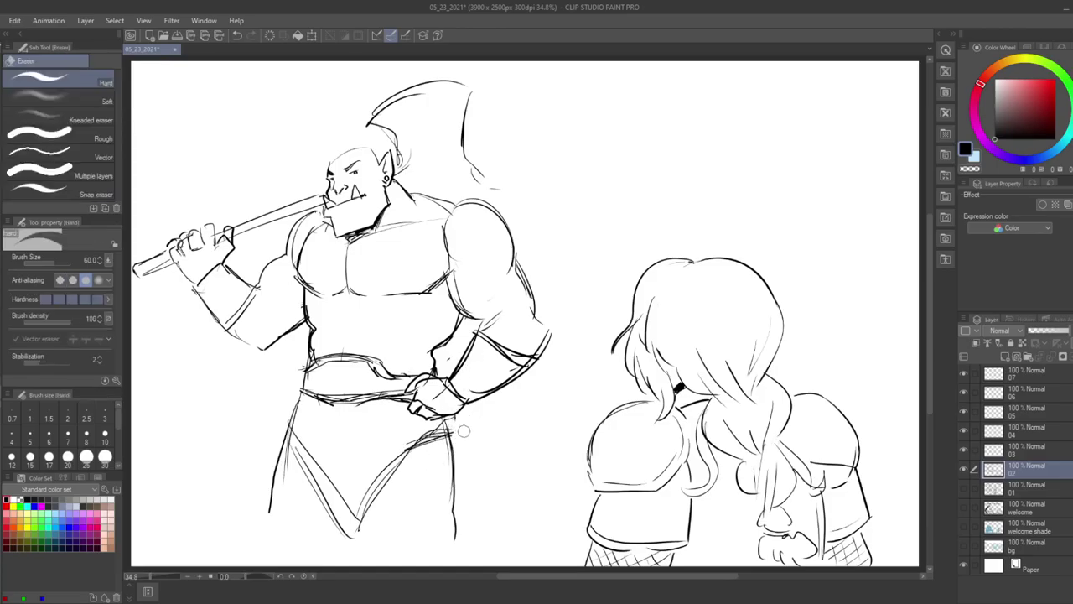
key("p")
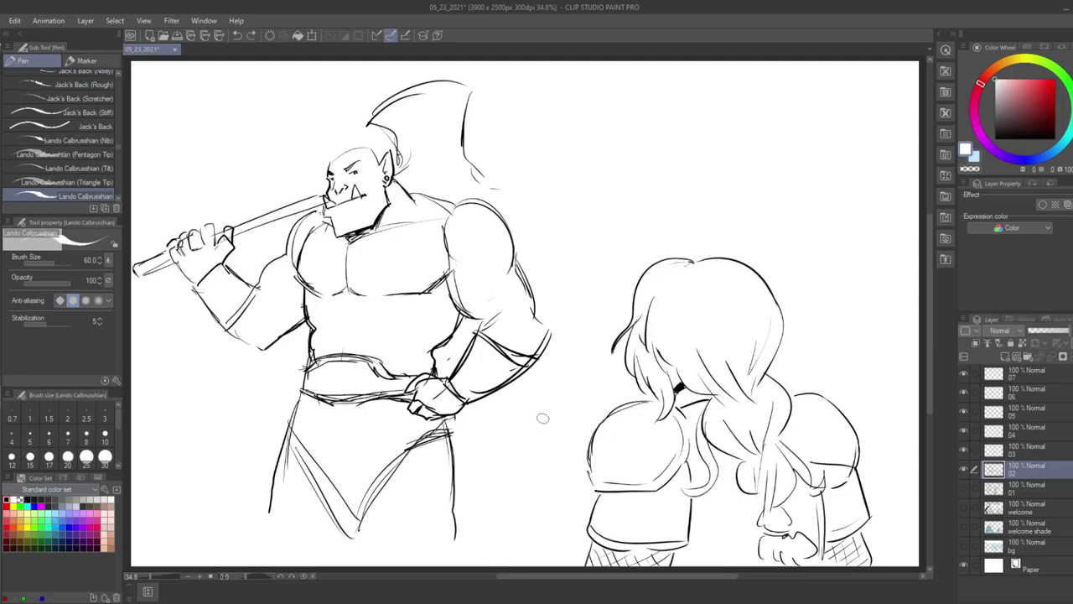
left_click(22, 499)
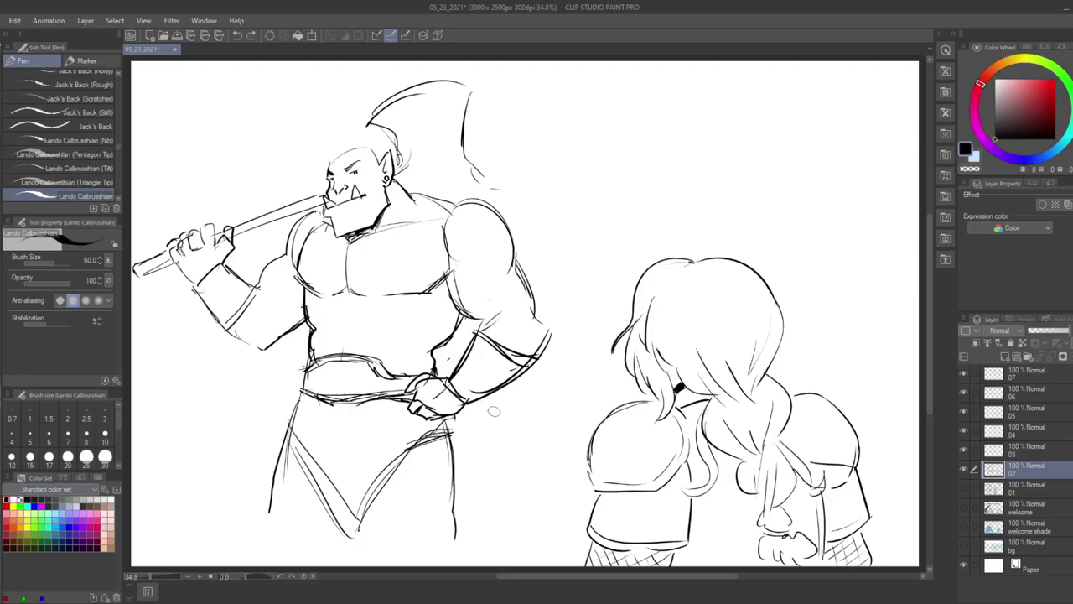
left_click_drag(441, 412, 455, 435)
left_click_drag(455, 506, 463, 557)
left_click_drag(376, 493, 400, 554)
left_click_drag(335, 528, 331, 550)
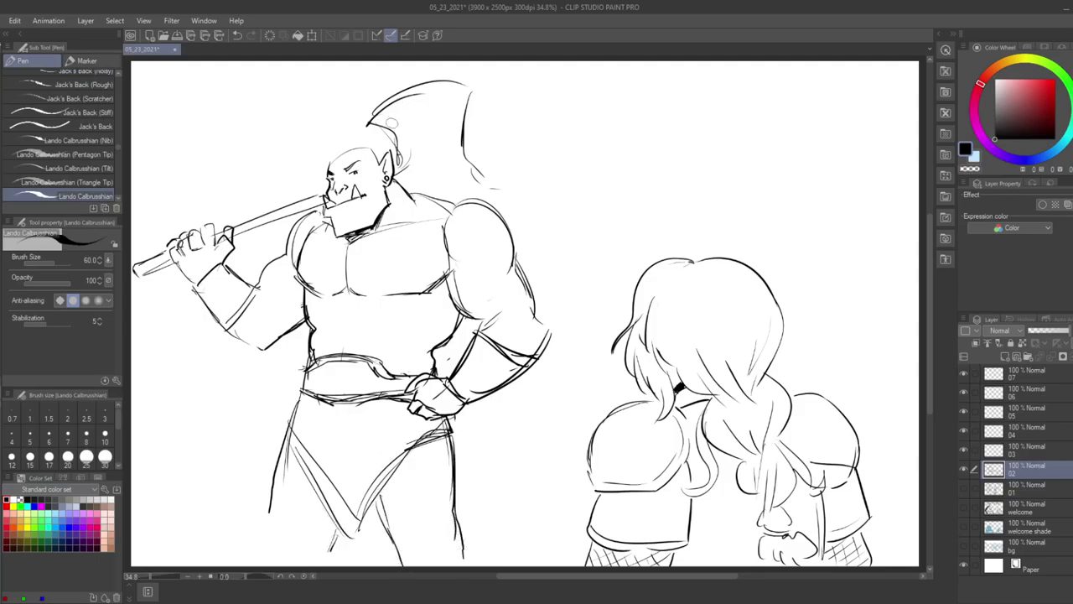
- Sketch curved hair strands over the orc's forehead and continue the lower edge of the large shape behind his head
mouse_move(343, 151)
left_mouse_down()
mouse_move(363, 132)
mouse_move(325, 151)
mouse_move(314, 124)
mouse_move(377, 136)
mouse_move(368, 134)
mouse_move(388, 152)
left_mouse_up()
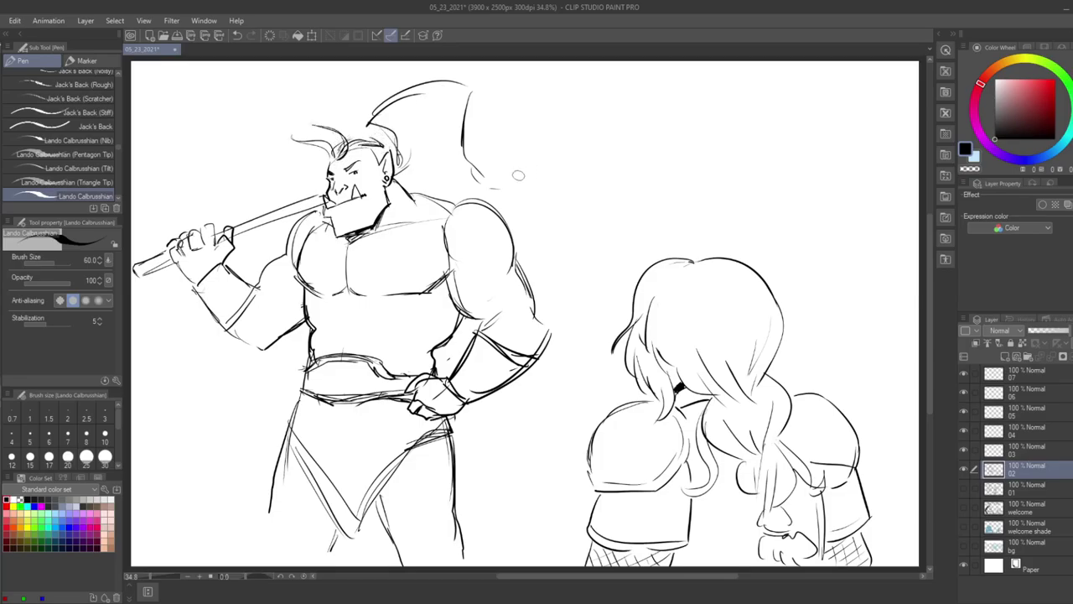
left_click_drag(478, 168, 516, 209)
- Scatter small curved leaf shapes through the empty background around the two figures
left_click_drag(221, 134, 215, 151)
left_click_drag(610, 136, 637, 131)
left_click_drag(236, 426, 256, 418)
left_click_drag(254, 387, 267, 394)
key("ctrl+z")
left_click_drag(637, 202, 626, 219)
left_click_drag(657, 202, 662, 207)
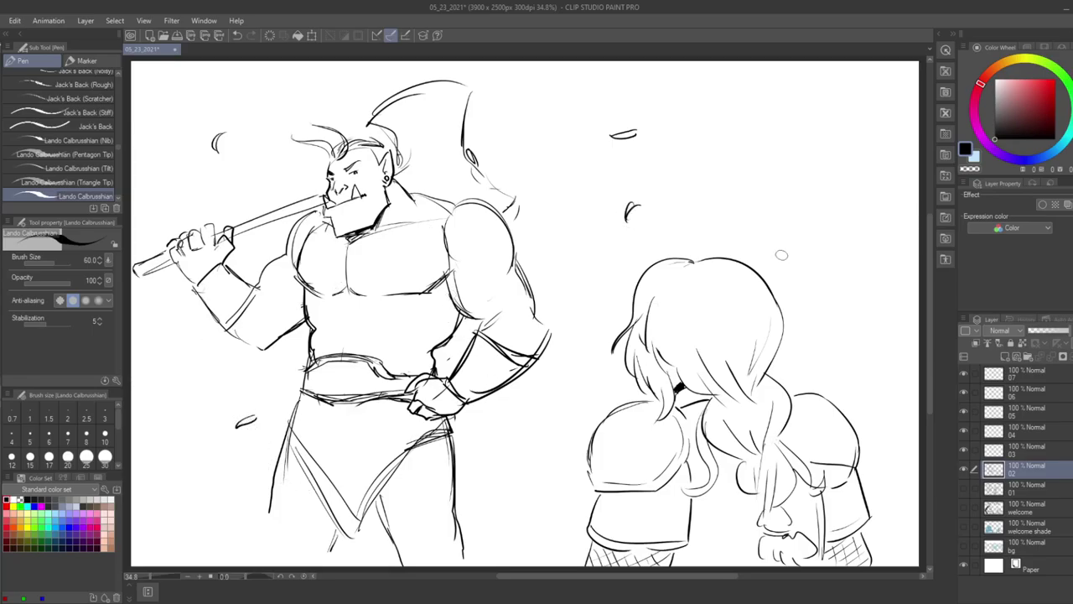
mouse_move(837, 216)
left_mouse_down()
mouse_move(831, 241)
mouse_move(818, 243)
left_mouse_up()
- Reinforce the orc's leg contours and sketch ragged hems at the lower ends of both legs
mouse_move(374, 499)
left_mouse_down()
mouse_move(392, 553)
mouse_move(444, 554)
left_mouse_up()
mouse_move(455, 511)
left_mouse_down()
mouse_move(452, 542)
mouse_move(415, 560)
left_mouse_up()
left_click_drag(335, 541, 320, 555)
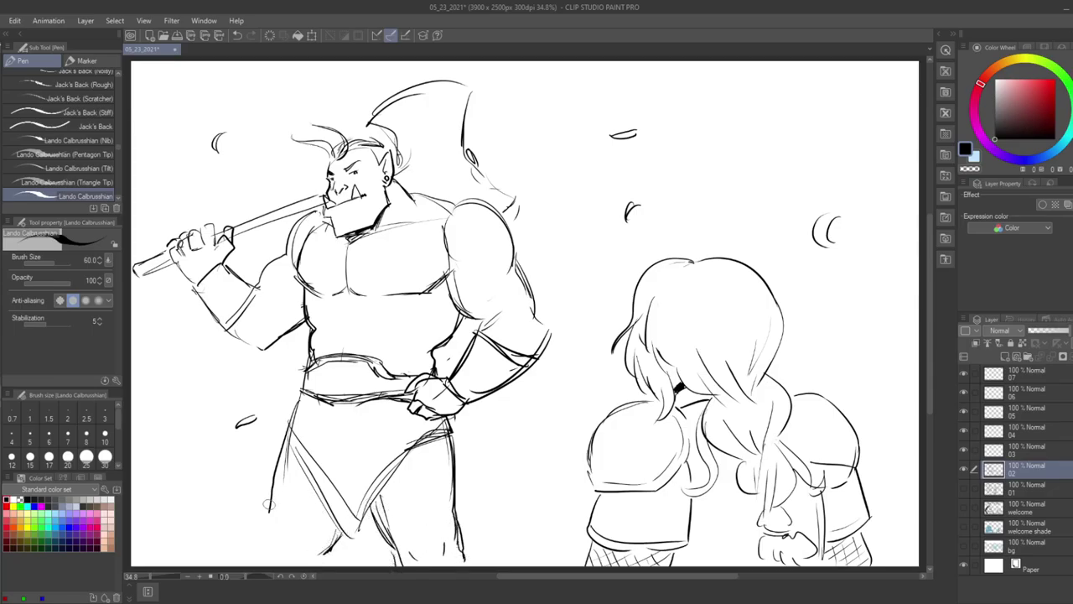
left_click_drag(264, 530, 262, 551)
mouse_move(769, 67)
left_mouse_down()
mouse_move(750, 97)
mouse_move(740, 176)
left_mouse_up()
mouse_move(871, 62)
left_mouse_down()
mouse_move(894, 79)
mouse_move(867, 152)
left_mouse_up()
left_click_drag(754, 170, 788, 178)
left_click_drag(857, 178, 869, 236)
left_click_drag(781, 180, 779, 219)
left_click_drag(820, 281, 829, 352)
mouse_move(543, 71)
left_mouse_down()
mouse_move(545, 105)
mouse_move(597, 105)
left_mouse_up()
left_click_drag(667, 99, 772, 147)
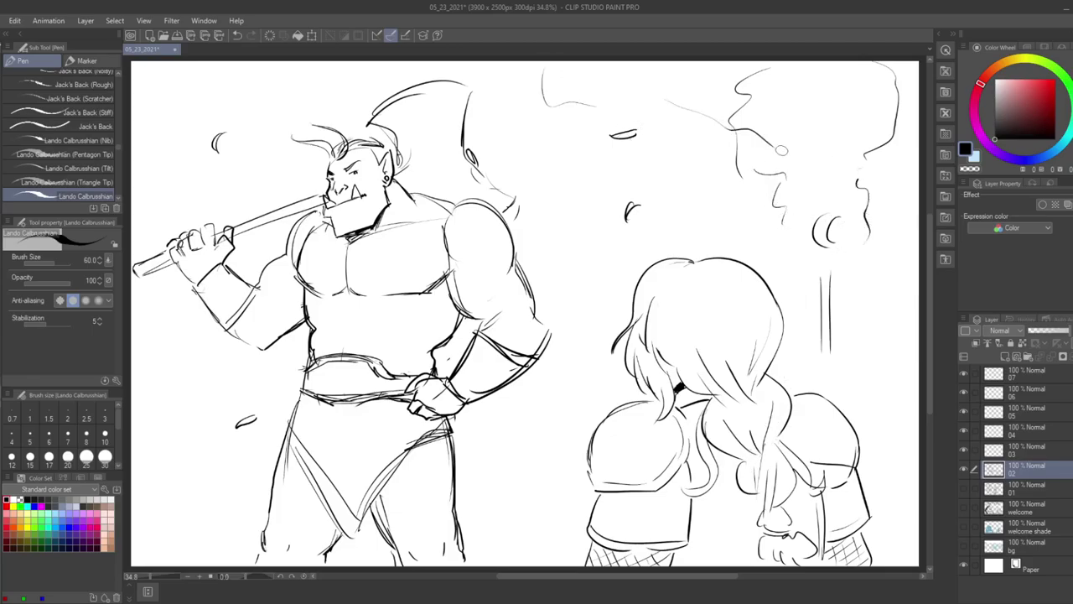
left_click_drag(288, 99, 298, 65)
left_click_drag(285, 95, 216, 105)
key("ctrl+z")
key("ctrl+z")
key("ctrl+z")
key("ctrl+z")
key("ctrl+z")
key("ctrl+z")
key("ctrl+z")
key("ctrl+z")
key("ctrl+z")
key("ctrl+z")
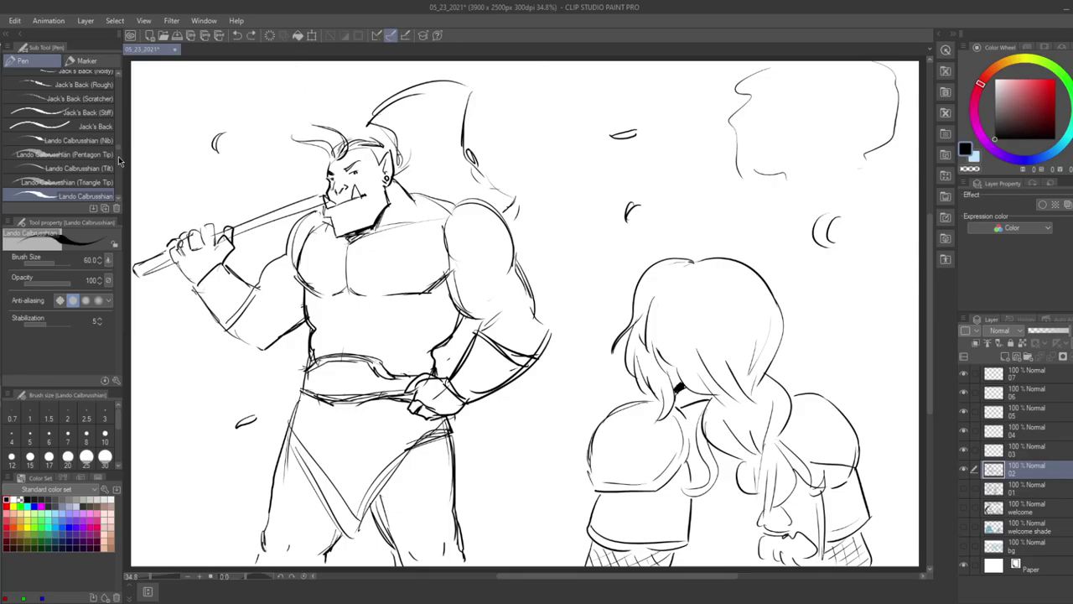
key("ctrl+z")
key("ctrl+z")
- Draw one more small leaf at the canvas's upper edge and save the file
left_click_drag(776, 60, 789, 59)
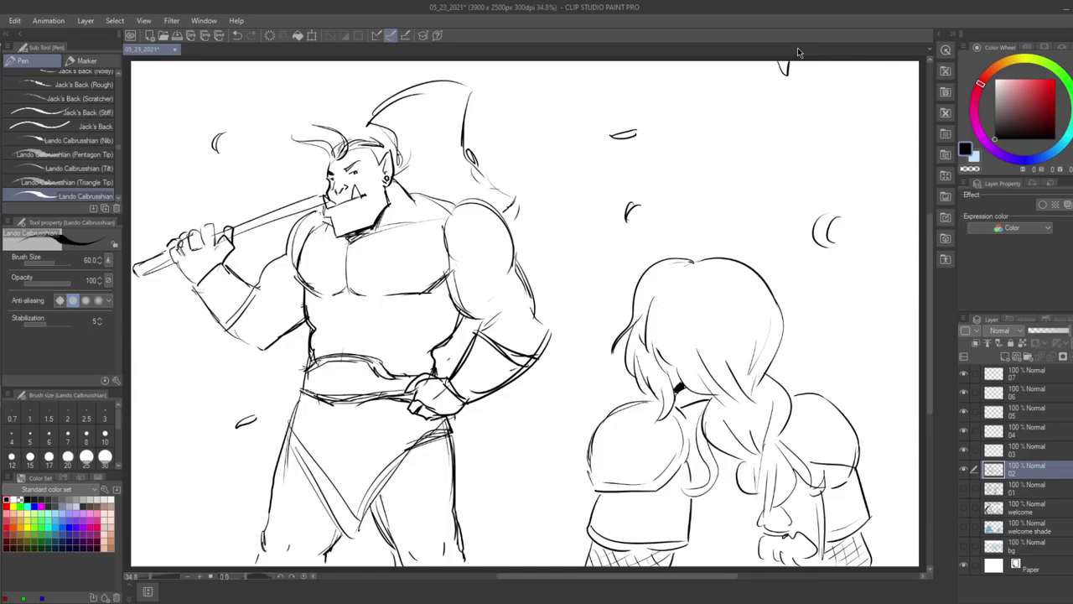
key("ctrl+s")
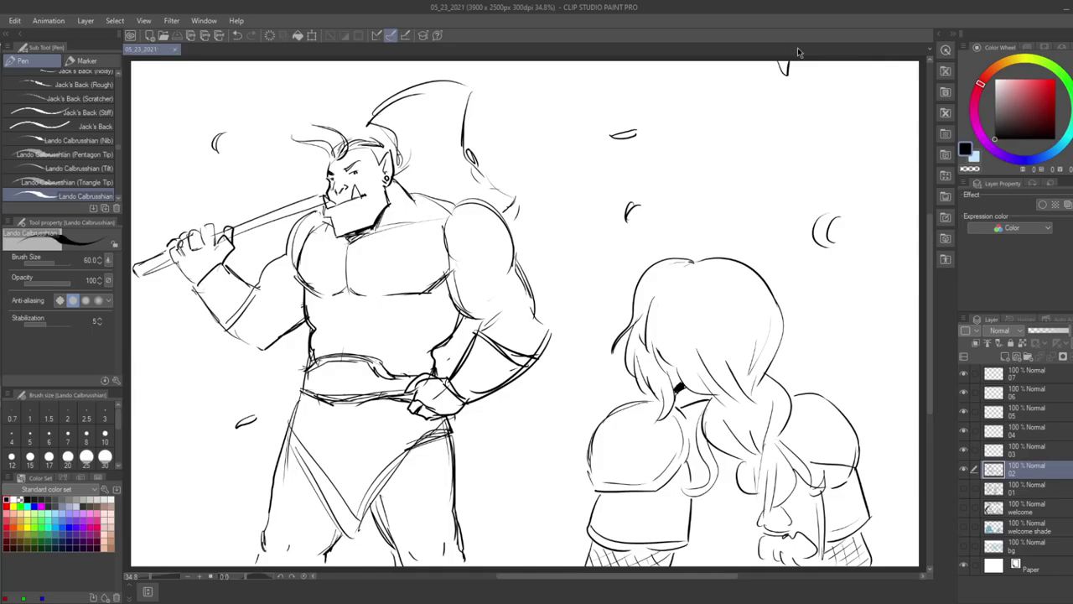
- Draw a long braid falling over the orc's chest, save, and add light contour lines to his abdomen and outer thigh
mouse_move(385, 140)
left_mouse_down()
mouse_move(373, 146)
mouse_move(394, 185)
mouse_move(429, 202)
mouse_move(359, 271)
mouse_move(366, 285)
left_mouse_up()
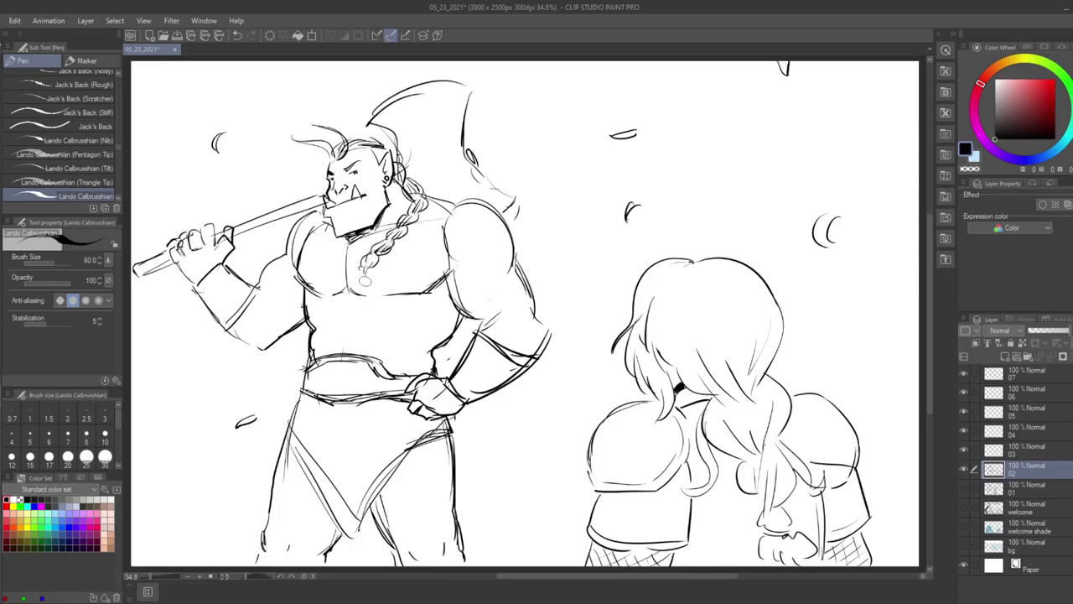
key("ctrl+s")
mouse_move(310, 390)
left_mouse_down()
mouse_move(280, 429)
mouse_move(270, 520)
left_mouse_up()
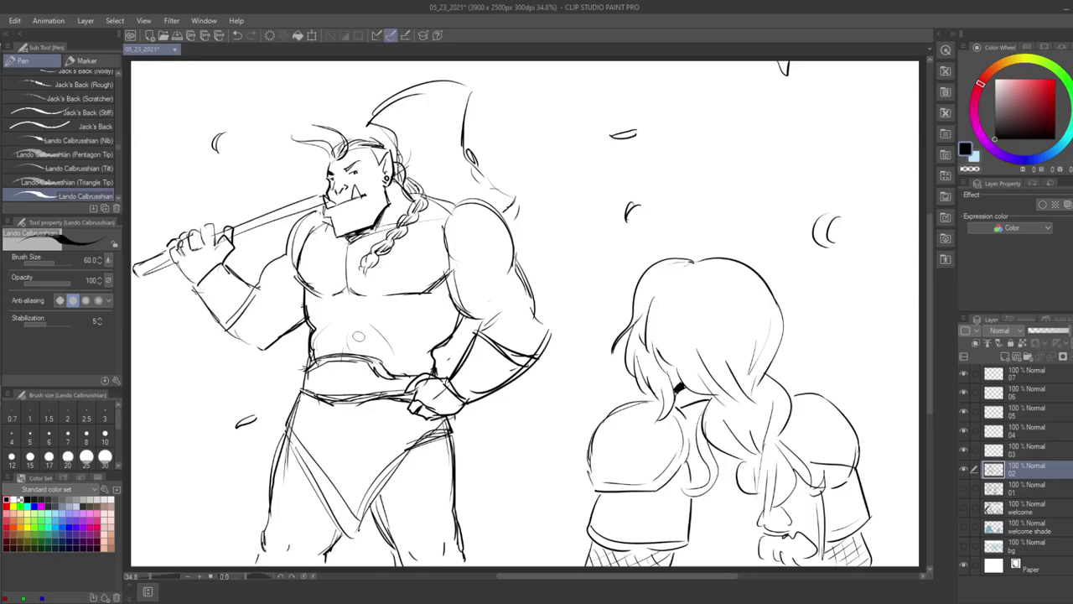
- Draw an oval speech bubble reading "wow... big" above the braided girl's head and save the file
mouse_move(674, 167)
left_mouse_down()
mouse_move(676, 176)
mouse_move(693, 169)
left_mouse_up()
mouse_move(699, 168)
left_mouse_down()
mouse_move(714, 167)
mouse_move(700, 196)
mouse_move(717, 195)
mouse_move(713, 216)
mouse_move(707, 186)
left_mouse_up()
mouse_move(692, 224)
left_mouse_down()
mouse_move(763, 175)
mouse_move(642, 168)
mouse_move(703, 234)
mouse_move(748, 213)
mouse_move(706, 140)
mouse_move(700, 228)
left_mouse_up()
key("ctrl+z")
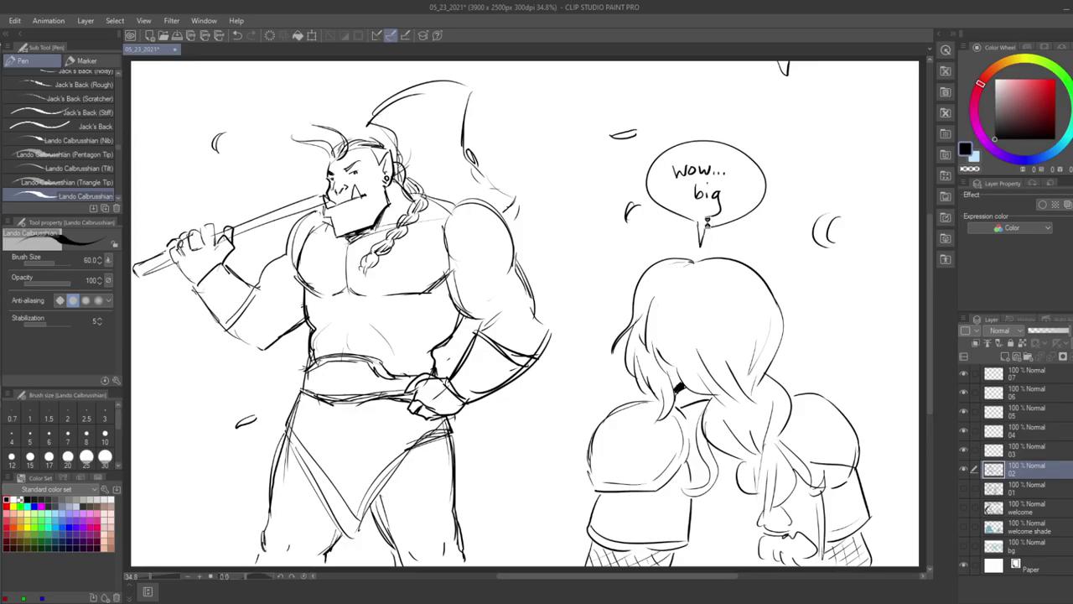
key("ctrl+s")
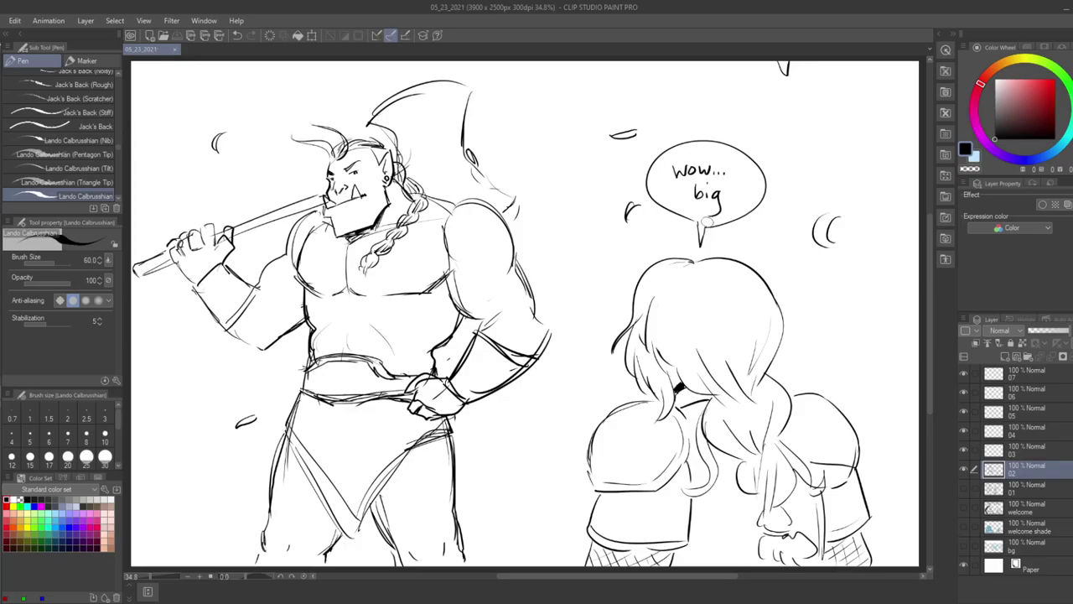
- Erase the stray sketch lines between the orc's chest and the shoulder of his weapon arm, then return to the pen
key("e")
left_click_drag(315, 225, 304, 255)
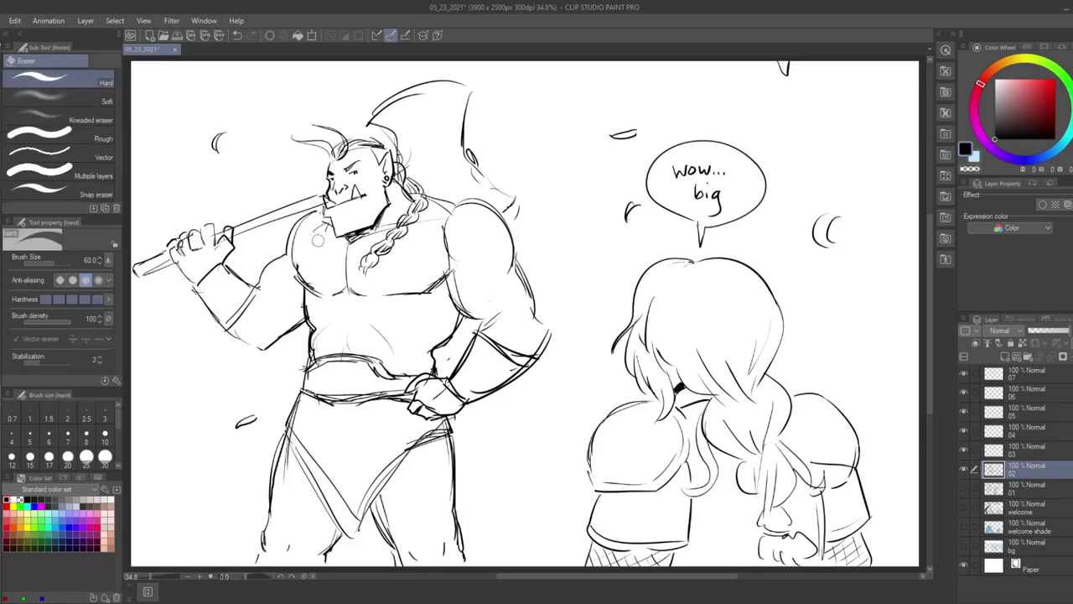
key("p")
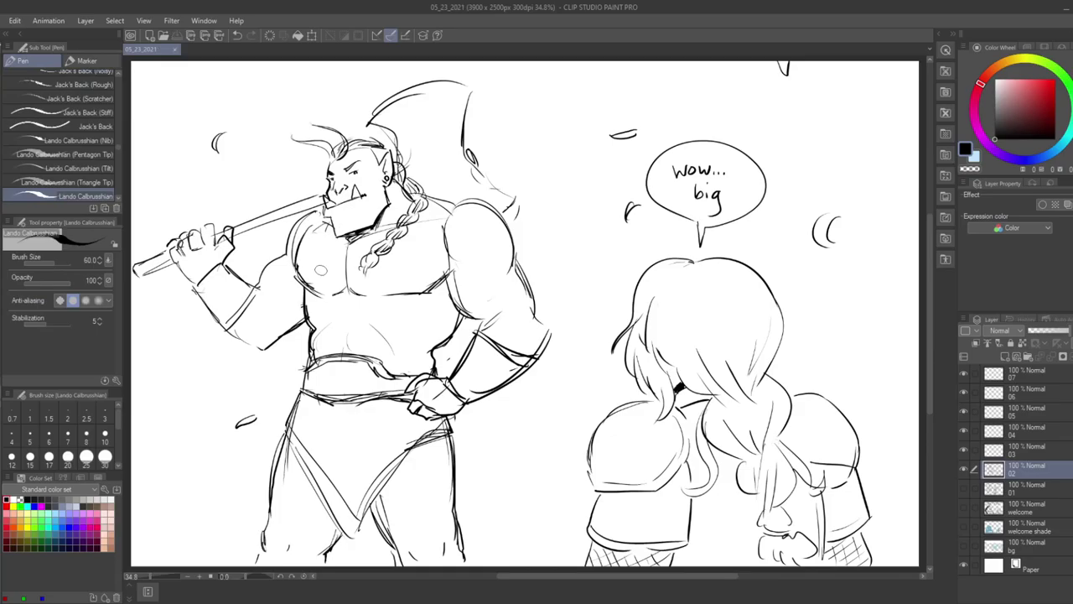
- Letter the heading "SCENE 1" above the speech bubble and save the file
mouse_move(565, 82)
left_mouse_down()
mouse_move(558, 98)
mouse_move(587, 97)
left_mouse_up()
left_click_drag(588, 84, 597, 97)
left_click_drag(600, 97, 602, 84)
mouse_move(602, 84)
left_mouse_down()
mouse_move(610, 96)
mouse_move(610, 82)
left_mouse_up()
left_click_drag(614, 84, 613, 97)
left_click_drag(612, 98, 620, 81)
mouse_move(613, 90)
left_mouse_down()
mouse_move(656, 73)
mouse_move(649, 96)
left_mouse_up()
left_click_drag(641, 97, 659, 96)
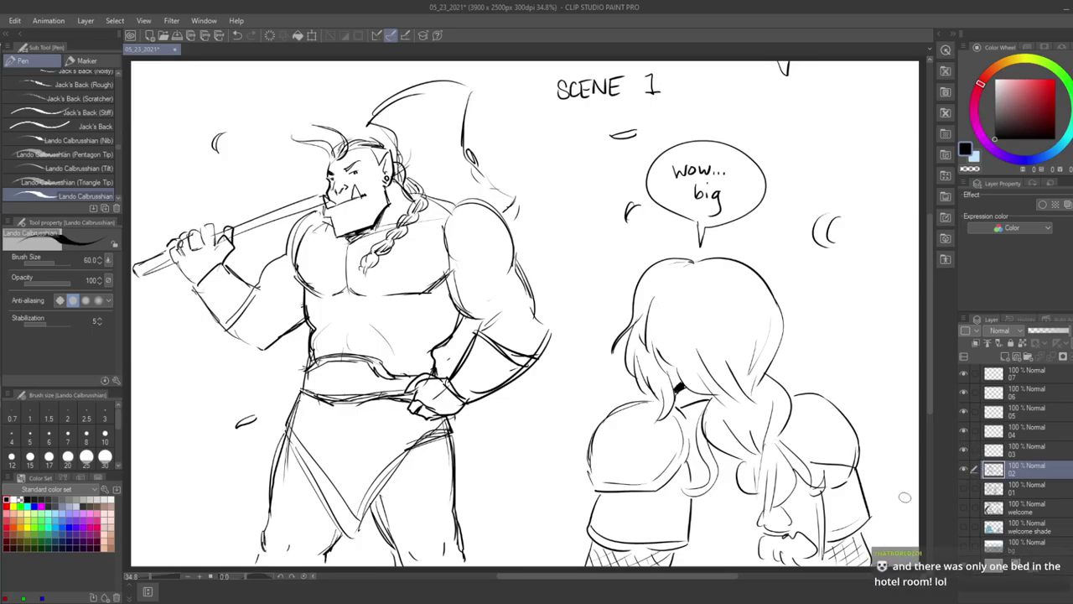
key("ctrl+s")
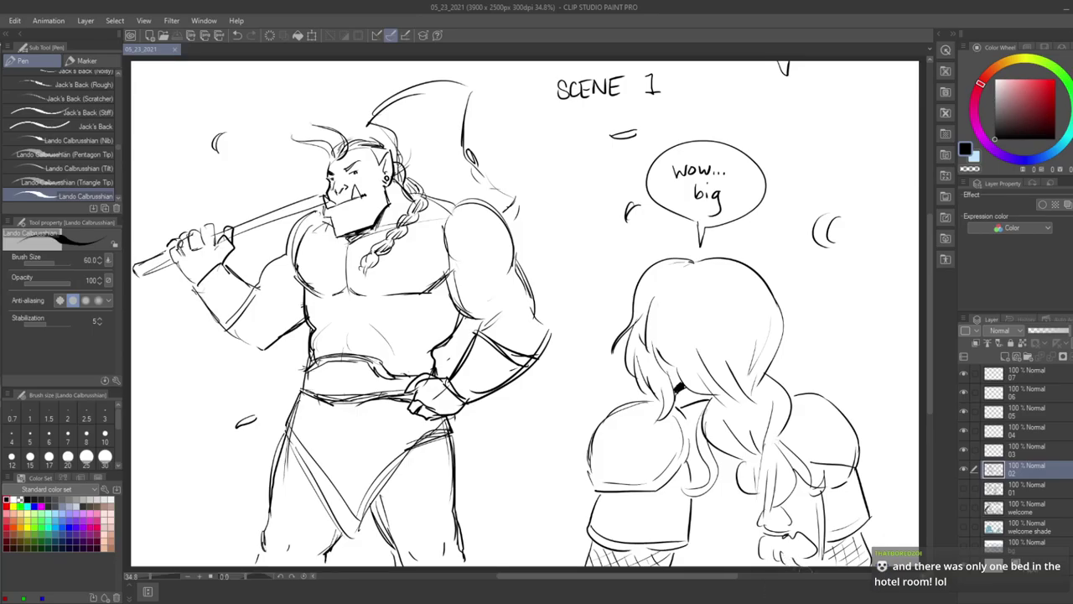
- Hide layer 02, make layer 03 the active drawing layer, and save the file
left_click(965, 471)
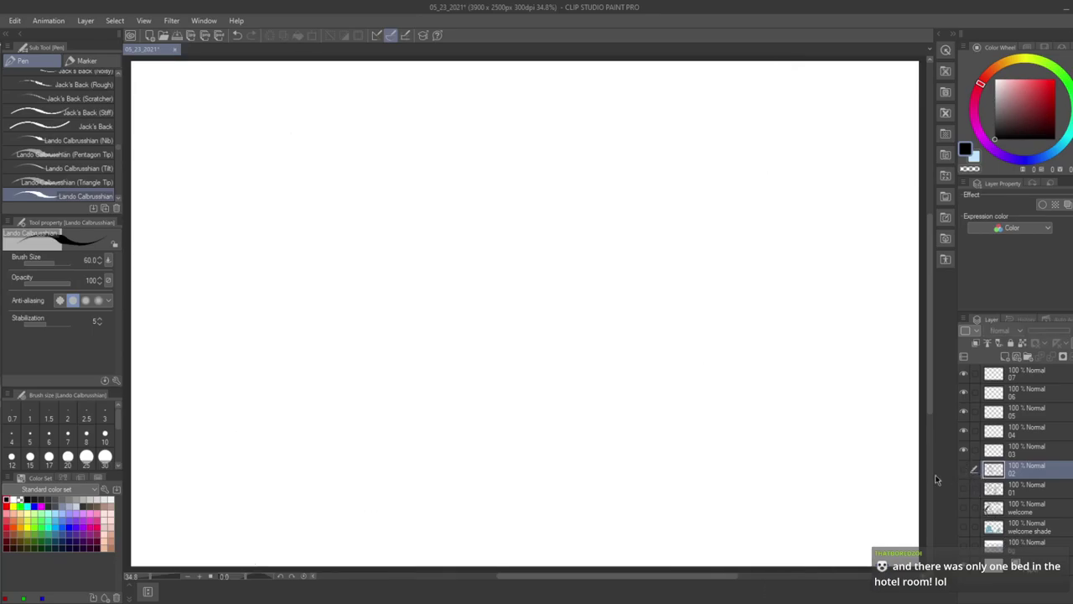
left_click(1031, 450)
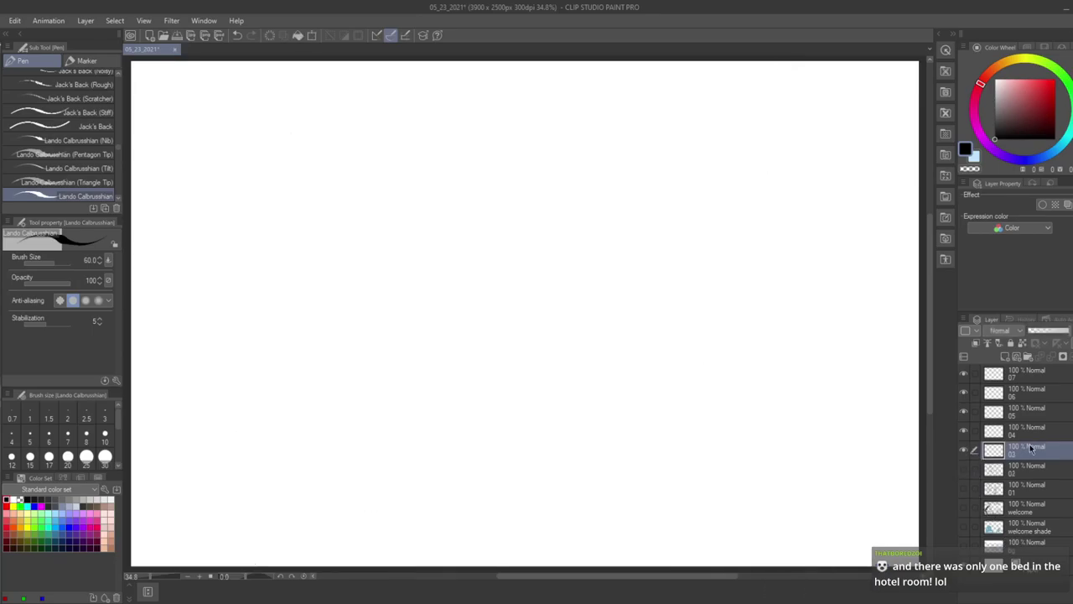
key("ctrl+s")
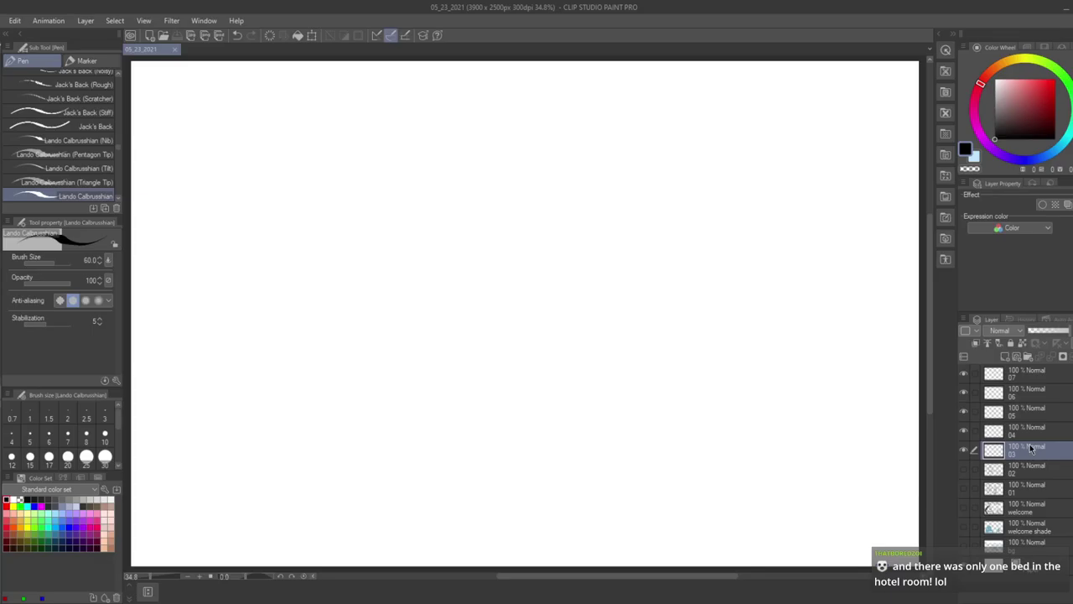
- Sketch a rough upright rectangular frame near the middle of the blank canvas
left_click_drag(418, 185, 426, 411)
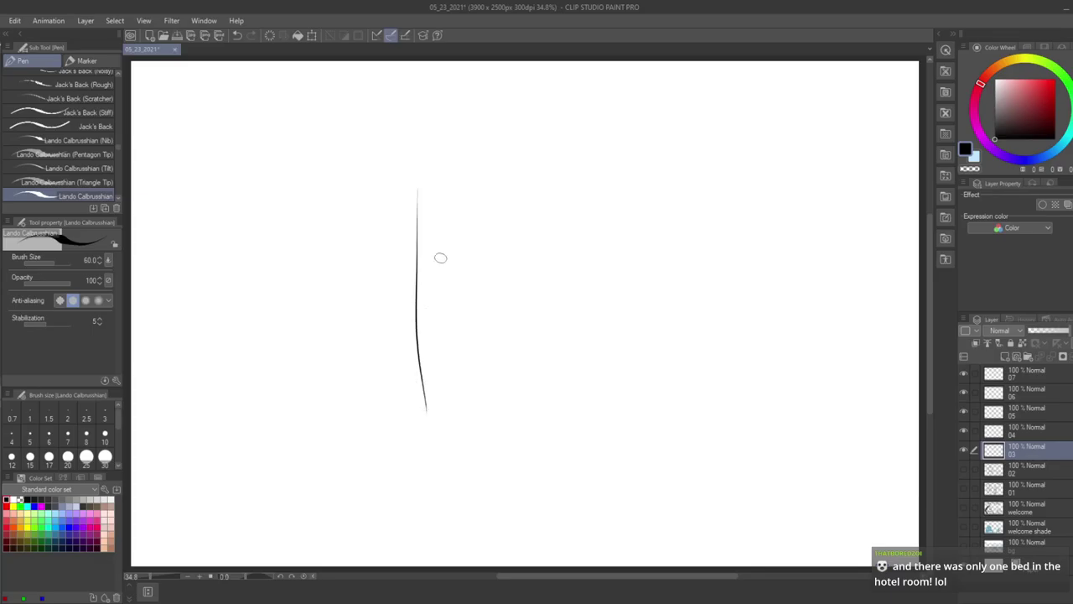
mouse_move(416, 178)
left_mouse_down()
mouse_move(578, 166)
mouse_move(614, 413)
mouse_move(549, 446)
mouse_move(438, 438)
mouse_move(419, 407)
left_mouse_up()
left_click_drag(421, 445, 503, 447)
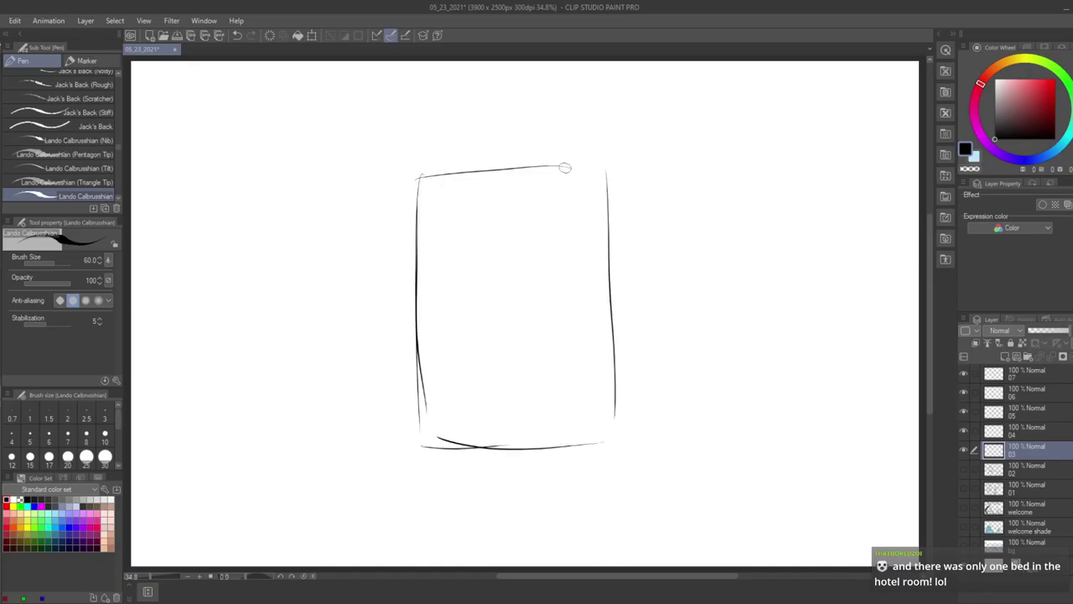
- Rough in a crouching figure inside the frame, with a head, a strongly arched back and bent legs
mouse_move(521, 190)
left_mouse_down()
mouse_move(428, 288)
mouse_move(535, 189)
mouse_move(561, 233)
mouse_move(575, 196)
mouse_move(588, 204)
mouse_move(546, 220)
mouse_move(568, 178)
mouse_move(582, 198)
left_mouse_up()
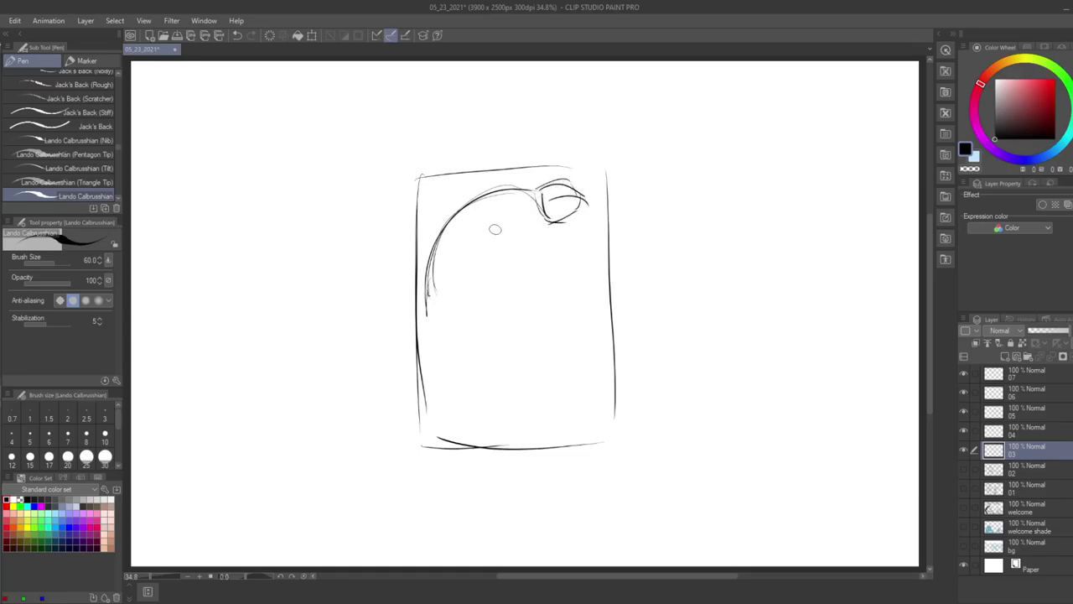
left_click_drag(427, 337, 461, 353)
left_click_drag(469, 312, 537, 358)
mouse_move(433, 346)
left_mouse_down()
mouse_move(539, 382)
mouse_move(471, 410)
left_mouse_up()
left_click_drag(538, 386, 483, 429)
left_click_drag(530, 187, 425, 317)
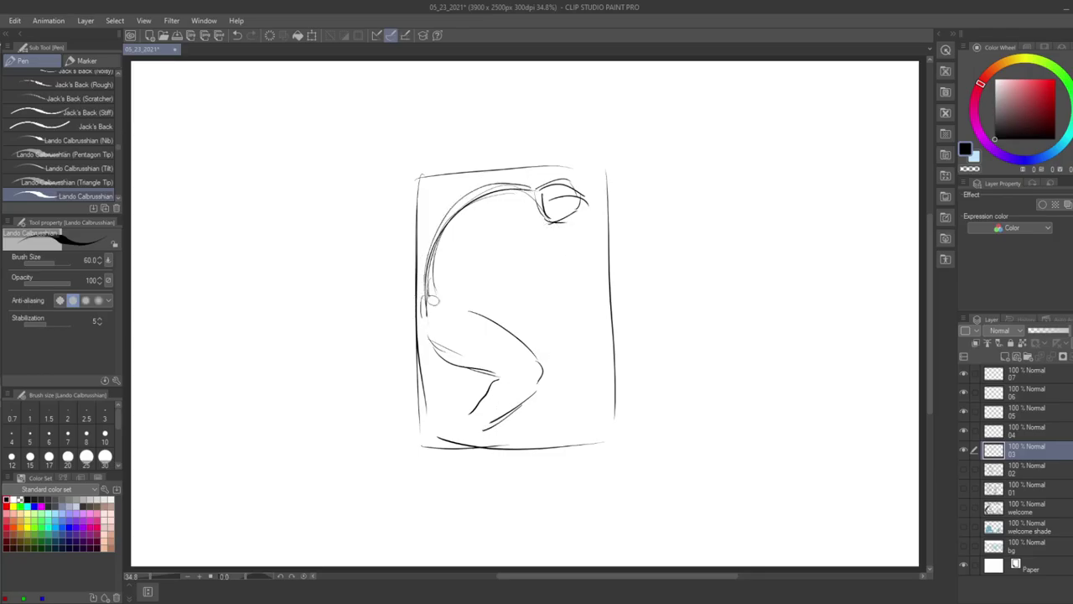
- Sketch the crouching figure's chest line, waistband, round shoulder and bent arm with raised hand
left_click_drag(546, 233, 488, 315)
mouse_move(421, 305)
left_mouse_down()
mouse_move(484, 310)
mouse_move(430, 338)
left_mouse_up()
mouse_move(459, 326)
left_mouse_down()
mouse_move(434, 352)
mouse_move(448, 354)
mouse_move(439, 385)
left_mouse_up()
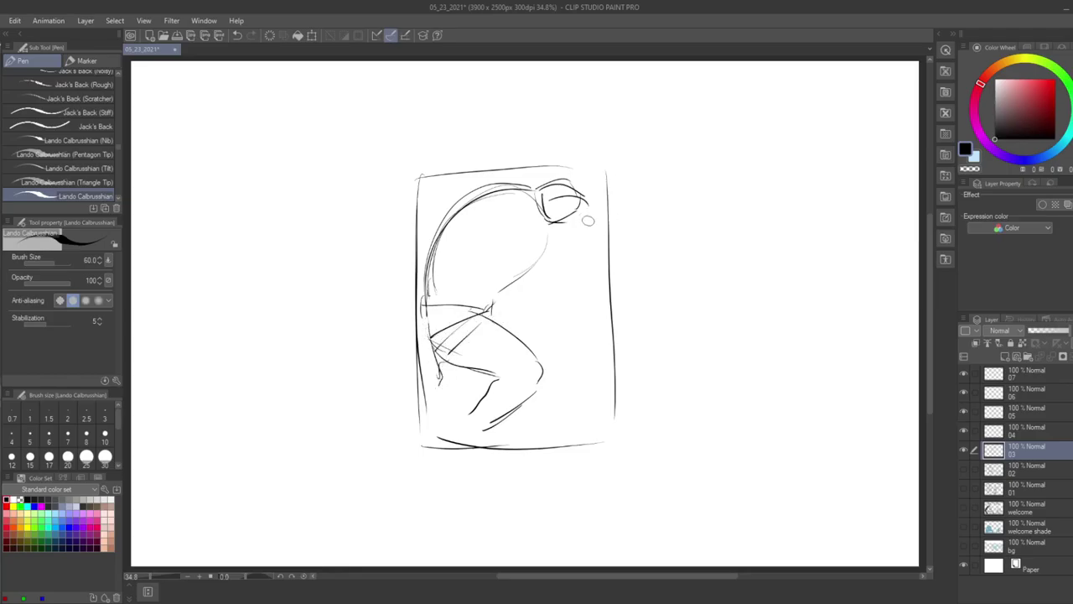
left_click_drag(485, 241, 542, 243)
mouse_move(497, 210)
left_mouse_down()
mouse_move(542, 252)
mouse_move(527, 303)
mouse_move(541, 253)
mouse_move(548, 282)
left_mouse_up()
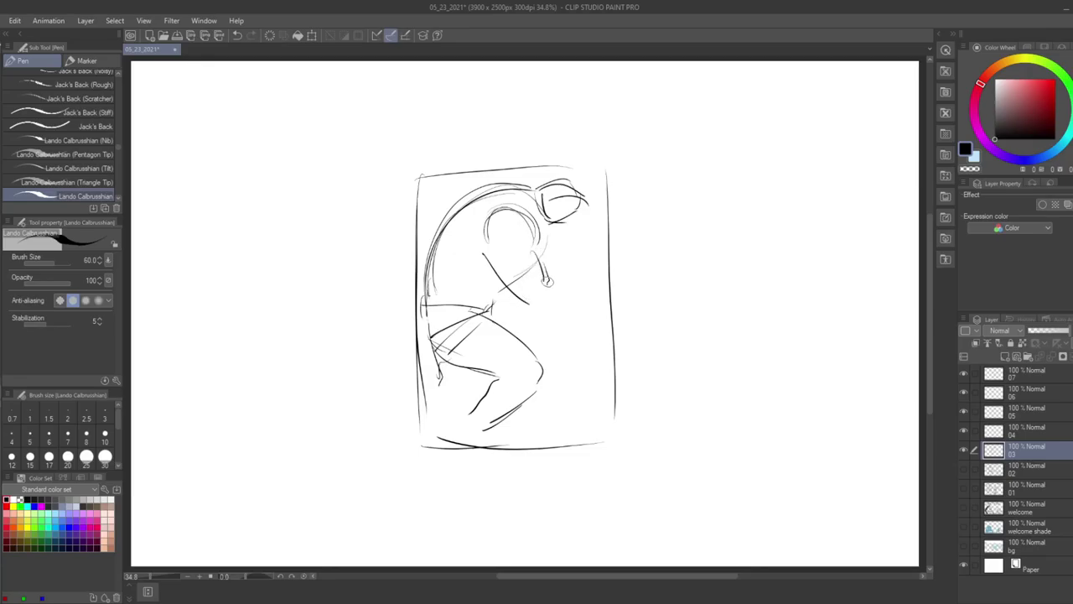
mouse_move(544, 237)
left_mouse_down()
mouse_move(567, 278)
mouse_move(534, 306)
left_mouse_up()
- Rough in a smaller second figure facing the crouching one, with head, torso, hips and legs
mouse_move(582, 218)
left_mouse_down()
mouse_move(576, 246)
mouse_move(601, 237)
mouse_move(590, 249)
left_mouse_up()
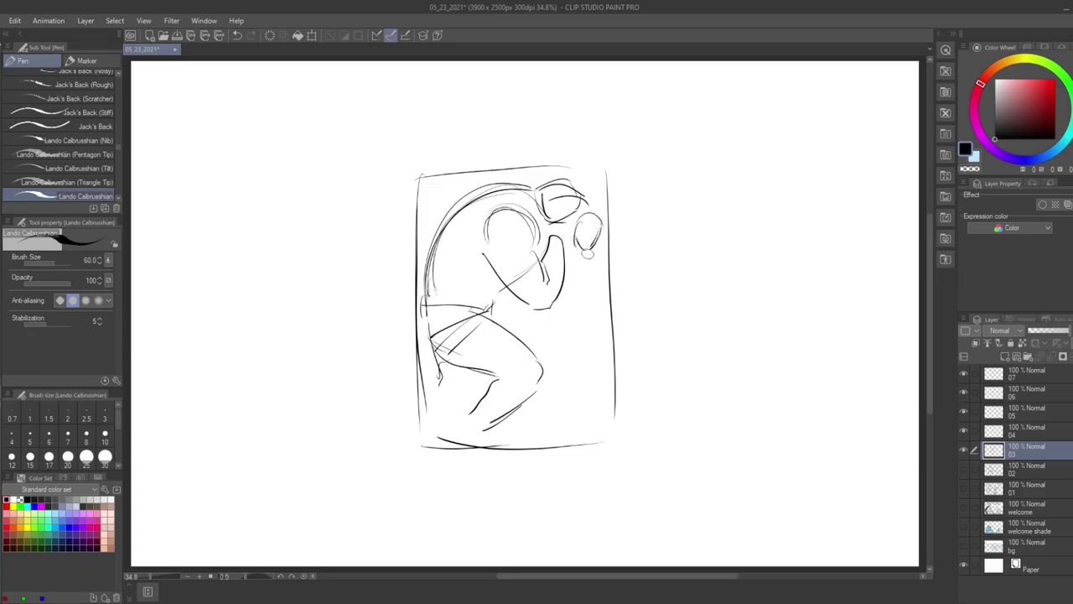
left_click_drag(582, 247, 591, 327)
left_click_drag(543, 317, 553, 373)
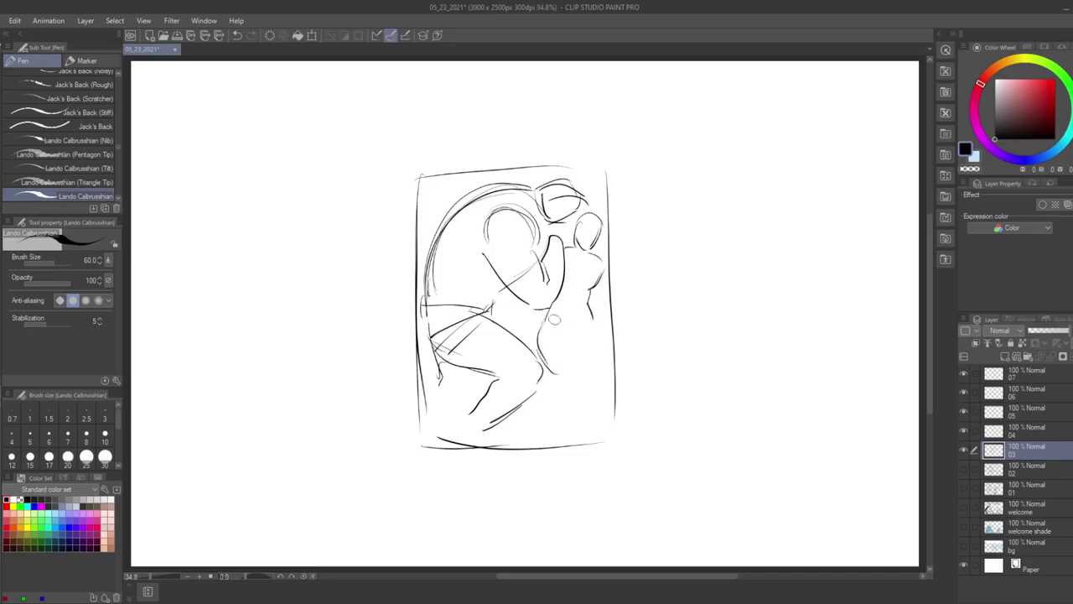
mouse_move(570, 315)
left_mouse_down()
mouse_move(564, 342)
mouse_move(597, 362)
mouse_move(578, 379)
mouse_move(587, 386)
left_mouse_up()
mouse_move(563, 335)
left_mouse_down()
mouse_move(567, 388)
mouse_move(549, 402)
left_mouse_up()
- Add hair to the crouching figure, the smaller figure's head details and bent arms, and the crouching figure's lower leg
left_click_drag(570, 184, 592, 206)
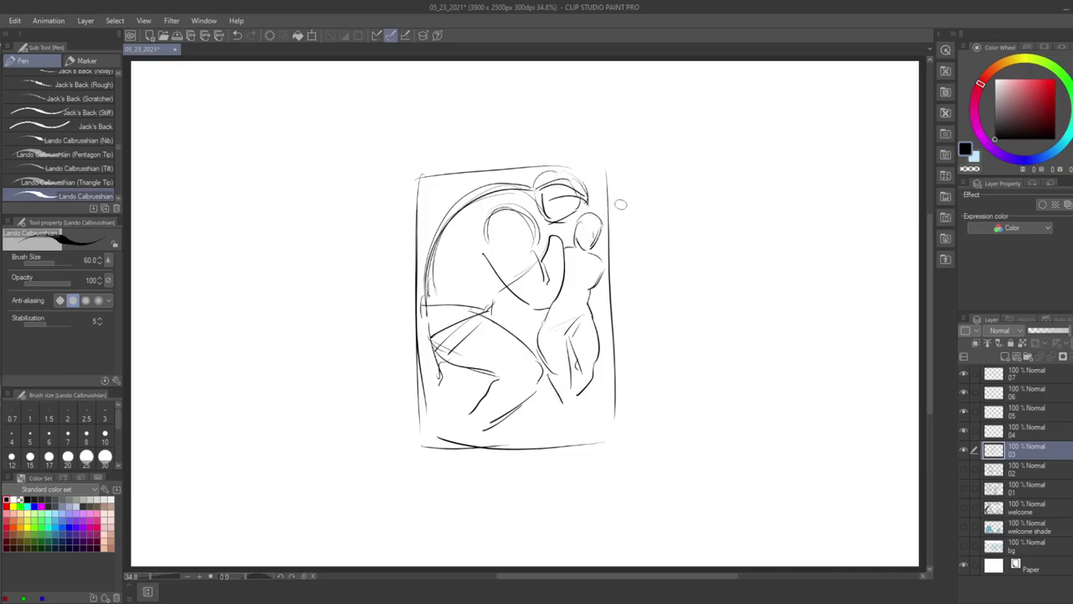
left_click_drag(577, 224, 575, 236)
mouse_move(599, 230)
left_mouse_down()
mouse_move(605, 257)
mouse_move(612, 245)
mouse_move(618, 262)
left_mouse_up()
left_click_drag(618, 259, 565, 288)
mouse_move(606, 241)
left_mouse_down()
mouse_move(615, 290)
mouse_move(594, 297)
left_mouse_up()
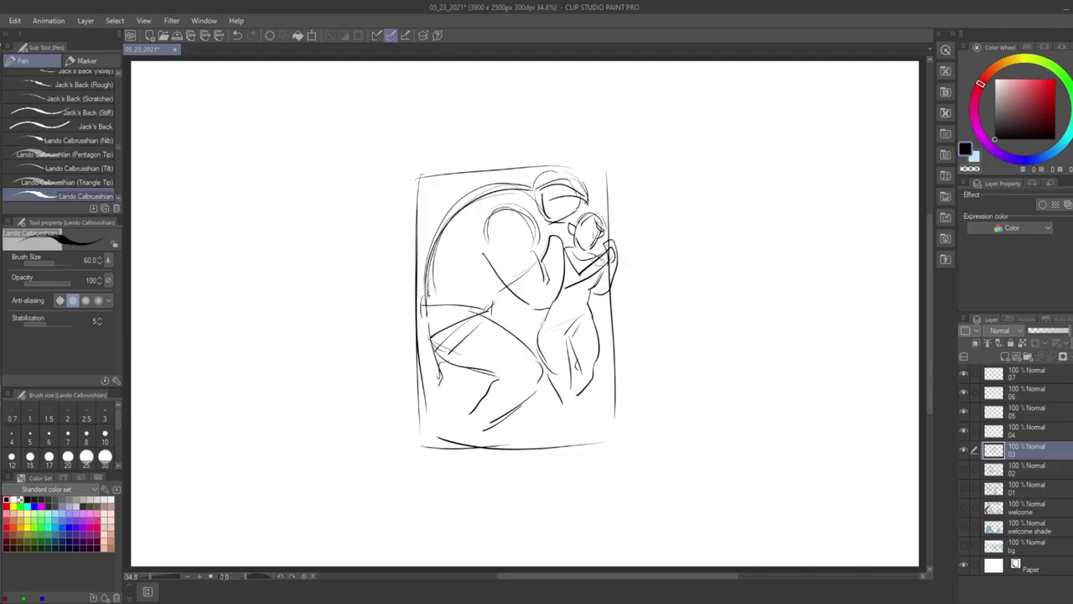
left_click_drag(485, 371, 438, 425)
- Select the framed two-figure sketch, move it to the canvas's left side, scale it to 110%, and deselect it
key("m")
mouse_move(424, 490)
left_mouse_down()
mouse_move(357, 398)
mouse_move(486, 519)
left_mouse_up()
key("k")
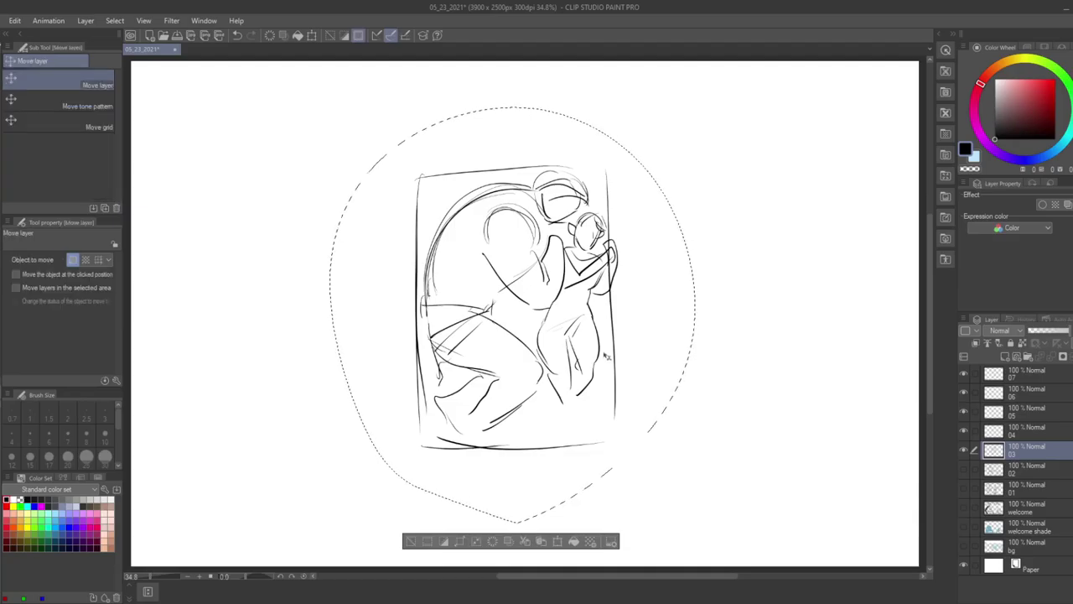
left_click_drag(608, 360, 383, 391)
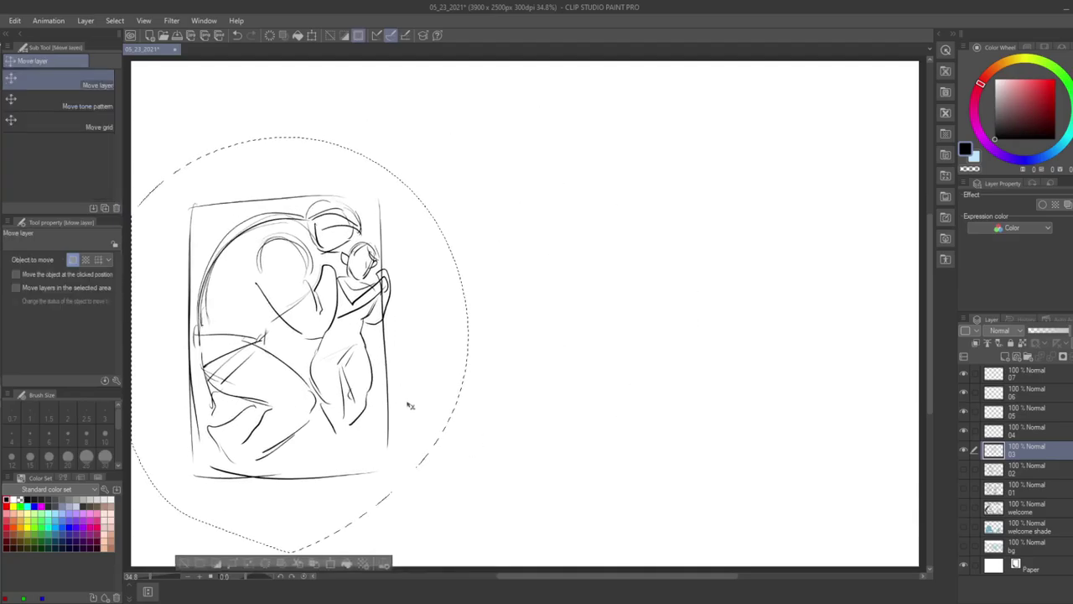
key("ctrl+t")
mouse_move(469, 131)
left_mouse_down()
mouse_move(514, 88)
mouse_move(505, 95)
left_mouse_up()
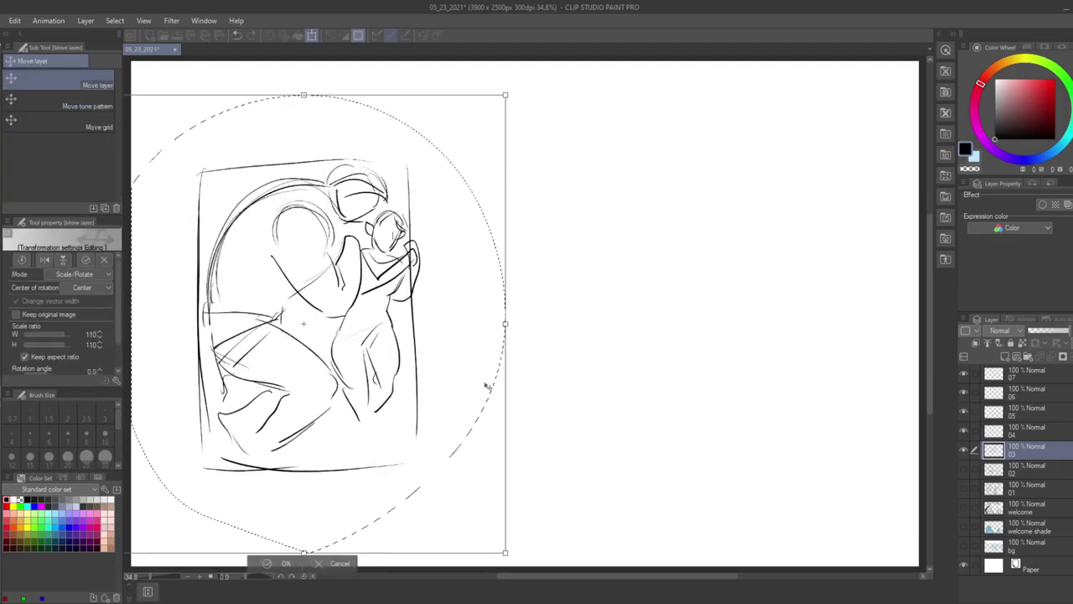
key("Return")
key("ctrl+d")
- Erase the stray line crossing the crouching figure's raised arm, and redraw its rounded hip contour beside the frame edge
key("p")
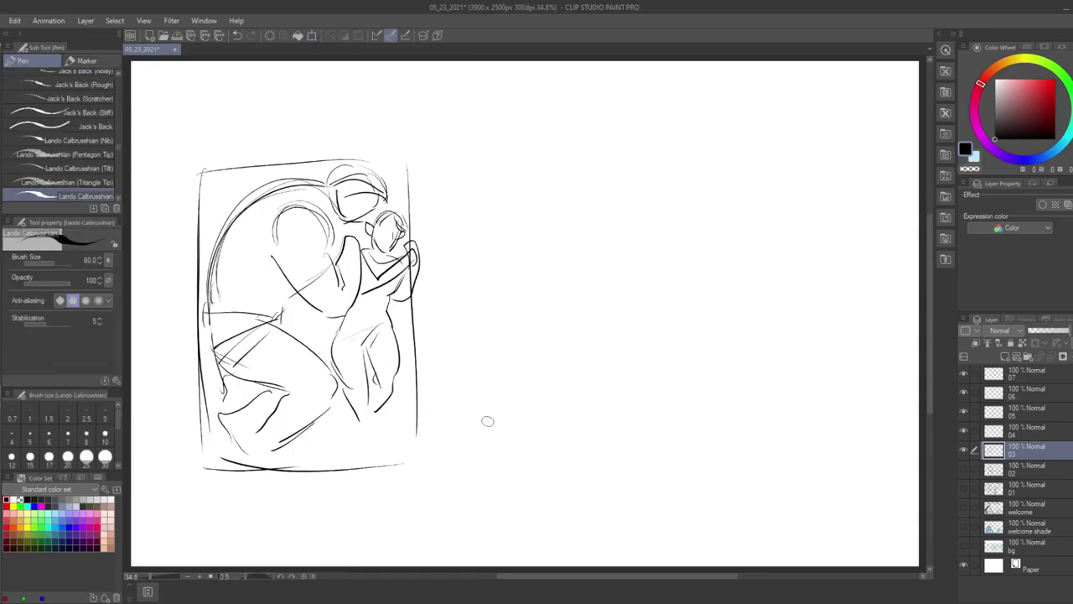
key("e")
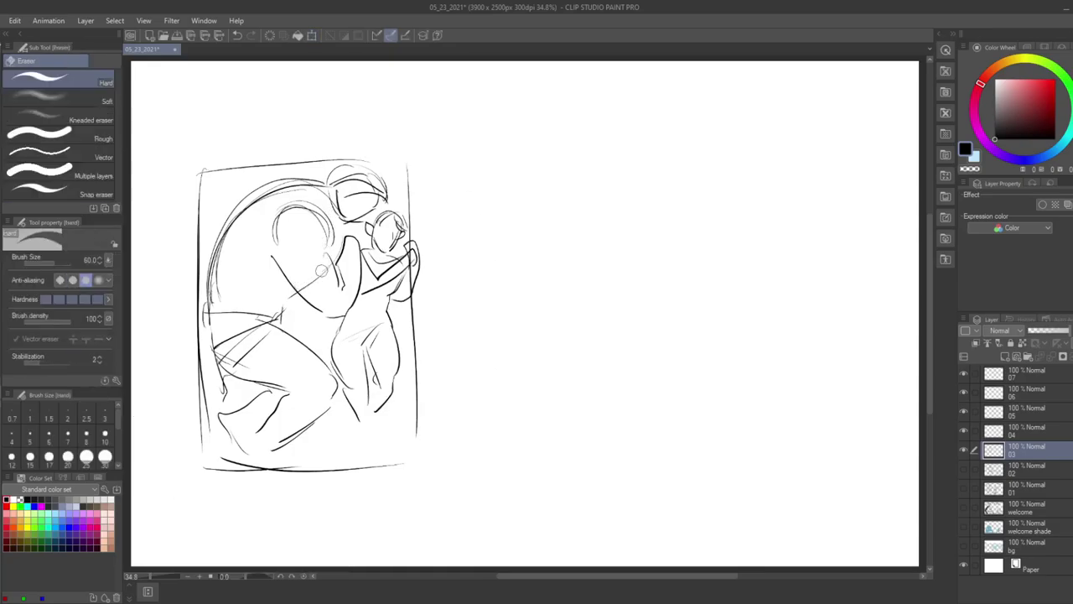
left_click_drag(310, 285, 298, 296)
key("p")
mouse_move(206, 317)
left_mouse_down()
mouse_move(243, 322)
mouse_move(225, 373)
left_mouse_up()
left_click_drag(206, 333, 227, 377)
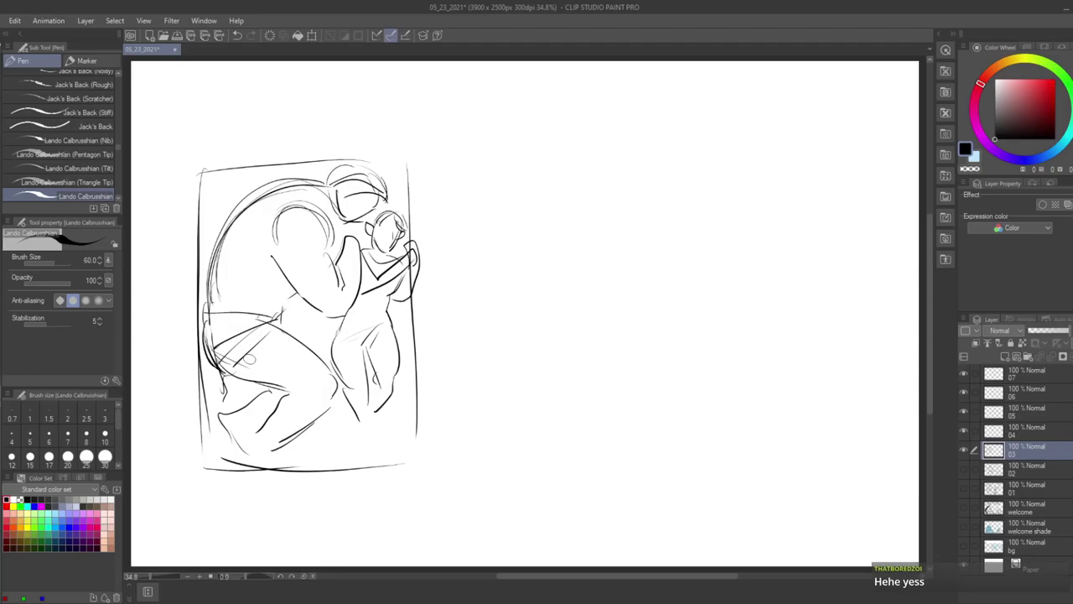
key("e")
left_click_drag(212, 324, 217, 363)
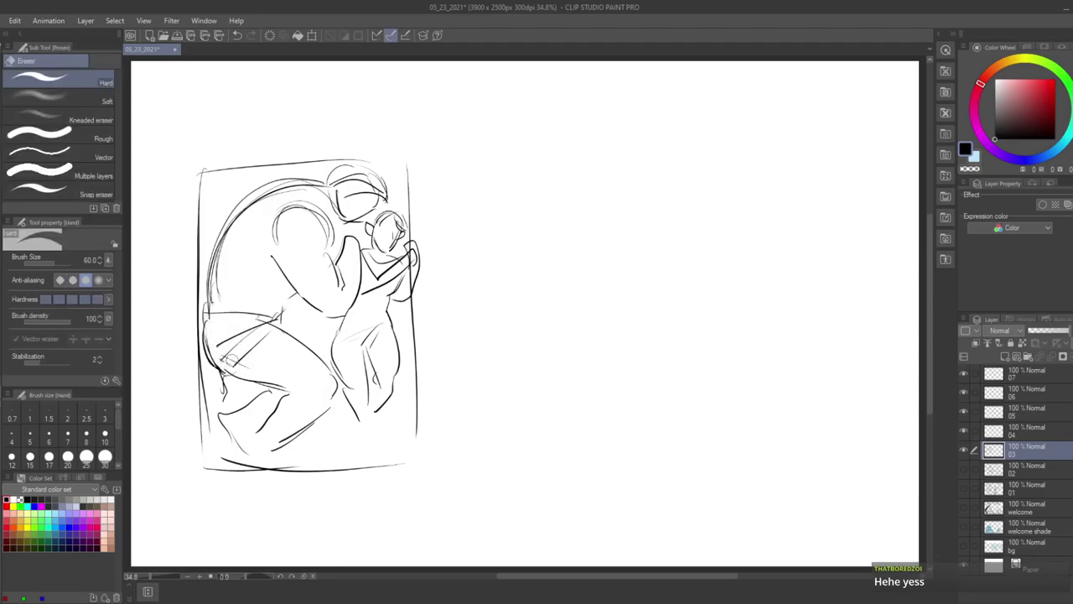
- Sketch the crouching figure's shorts with folds, a wide waistband and a dark front tie, and rough in its foot
key("p")
left_click_drag(275, 326, 234, 369)
mouse_move(275, 335)
left_mouse_down()
mouse_move(235, 374)
mouse_move(290, 335)
mouse_move(305, 344)
left_mouse_up()
mouse_move(215, 332)
left_mouse_down()
mouse_move(237, 298)
mouse_move(284, 316)
left_mouse_up()
left_click_drag(210, 298, 286, 305)
mouse_move(285, 307)
left_mouse_down()
mouse_move(280, 323)
mouse_move(285, 308)
left_mouse_up()
left_click_drag(285, 309, 283, 321)
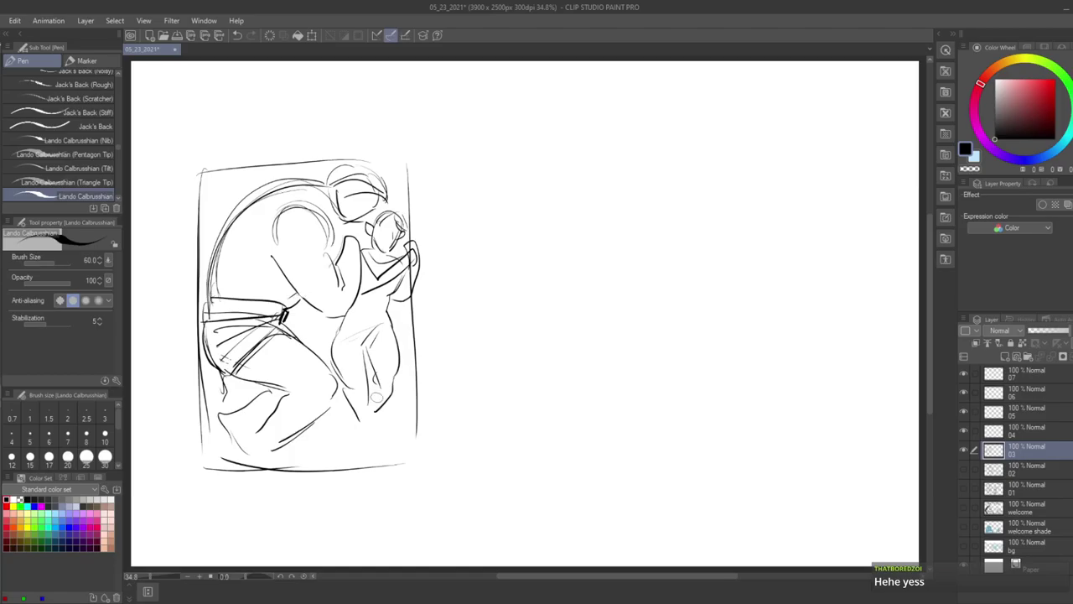
mouse_move(258, 432)
left_mouse_down()
mouse_move(241, 450)
mouse_move(268, 482)
mouse_move(285, 480)
left_mouse_up()
left_click_drag(272, 463, 295, 489)
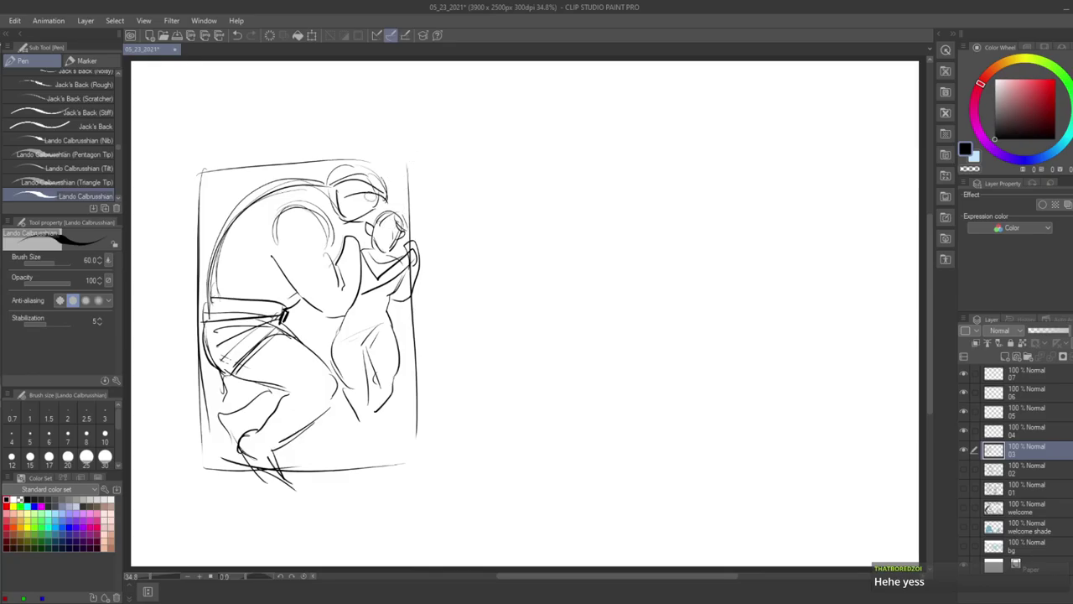
- Erase the construction lines inside the crouching figure's head, and redraw its jaw and ear
left_click_drag(329, 201, 372, 219)
key("e")
left_click_drag(362, 183, 377, 198)
key("p")
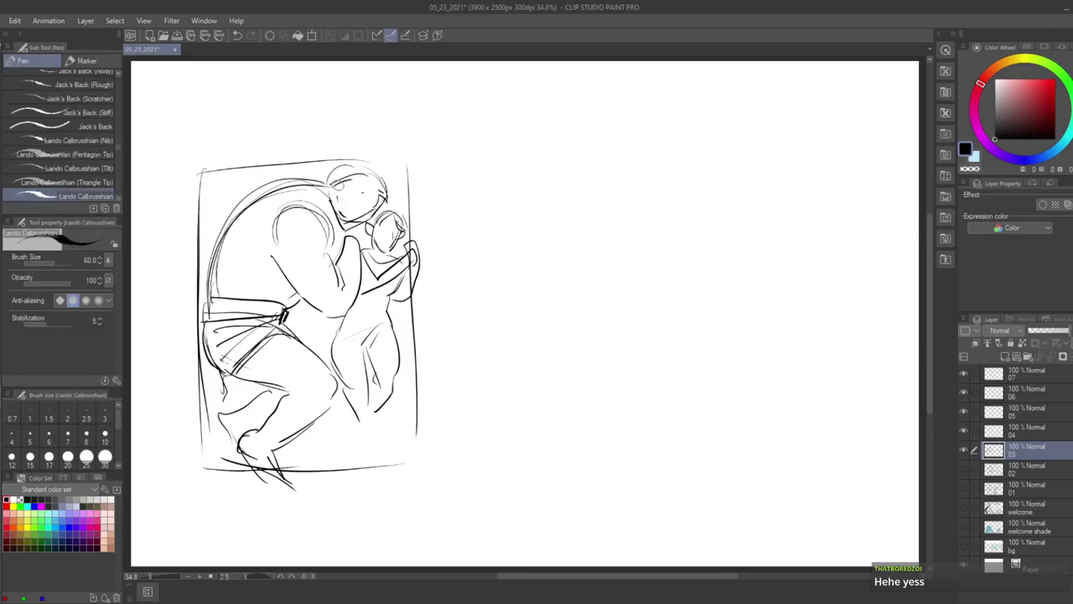
mouse_move(342, 184)
left_mouse_down()
mouse_move(379, 200)
mouse_move(353, 233)
mouse_move(333, 214)
mouse_move(372, 208)
mouse_move(353, 211)
left_mouse_up()
key("e")
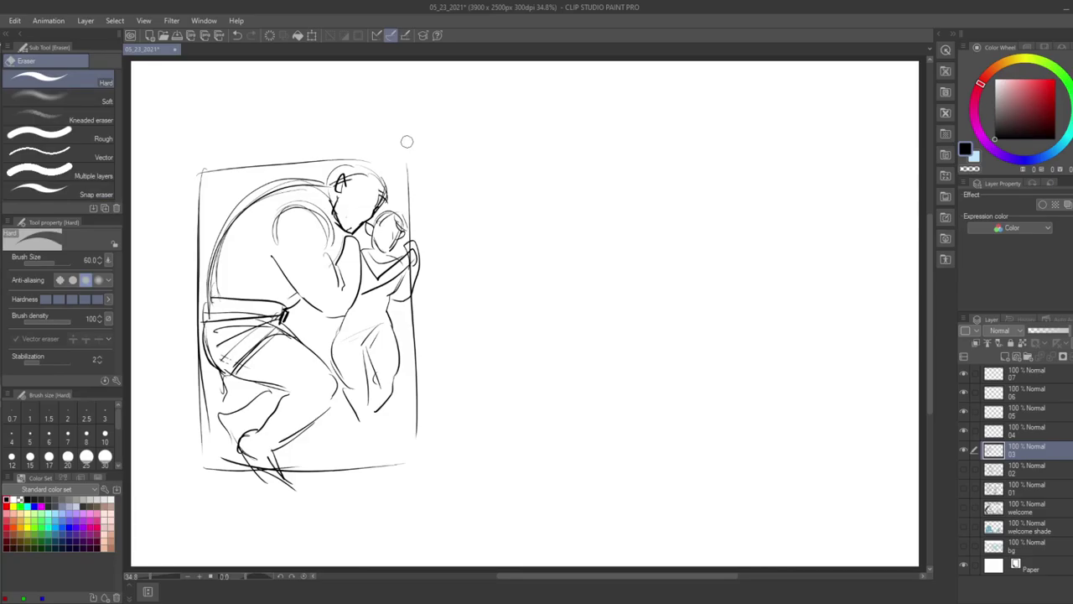
- Erase the crouching figure's upper waistband line, and sketch belly folds plus cleaner calf and knee contours
key("p")
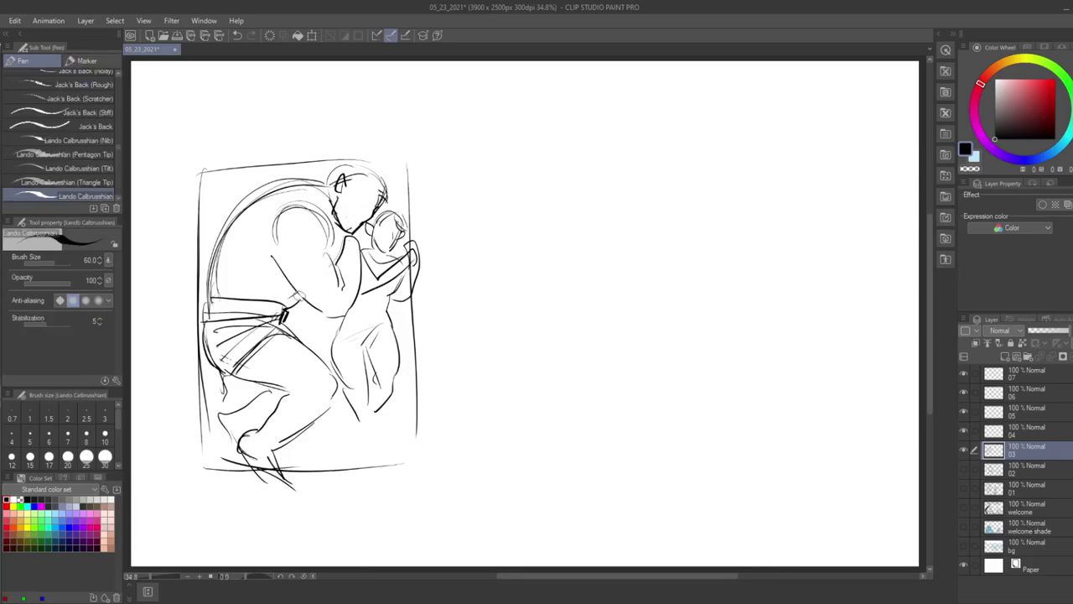
left_click_drag(259, 286, 247, 293)
left_click_drag(282, 303, 206, 297)
key("ctrl+z")
key("e")
left_click_drag(277, 302, 219, 298)
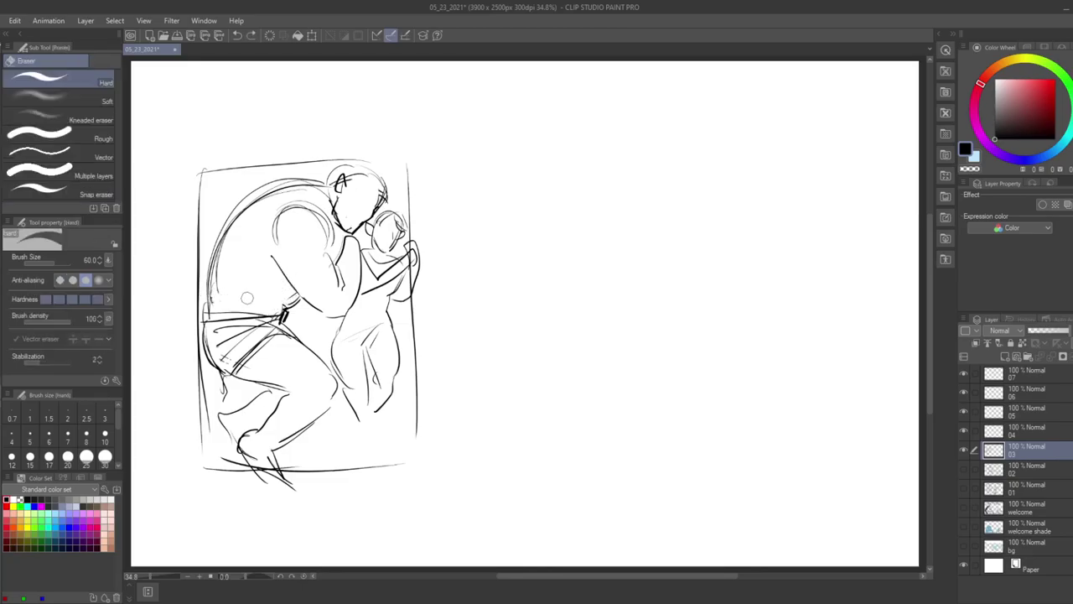
key("p")
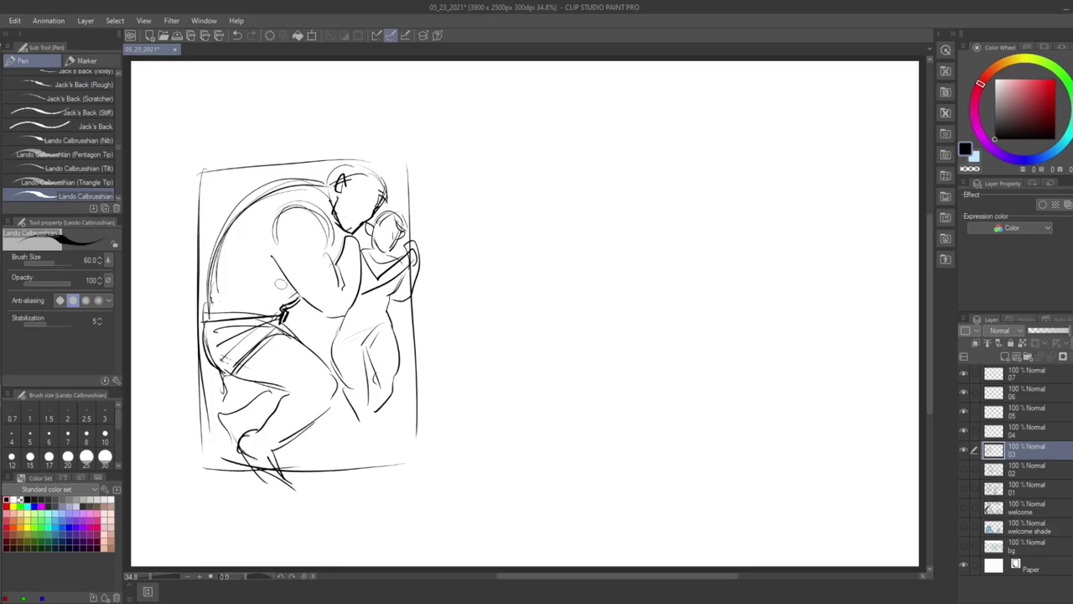
left_click_drag(275, 291, 283, 304)
left_click_drag(305, 378, 260, 423)
mouse_move(335, 371)
left_mouse_down()
mouse_move(337, 397)
mouse_move(324, 408)
left_mouse_up()
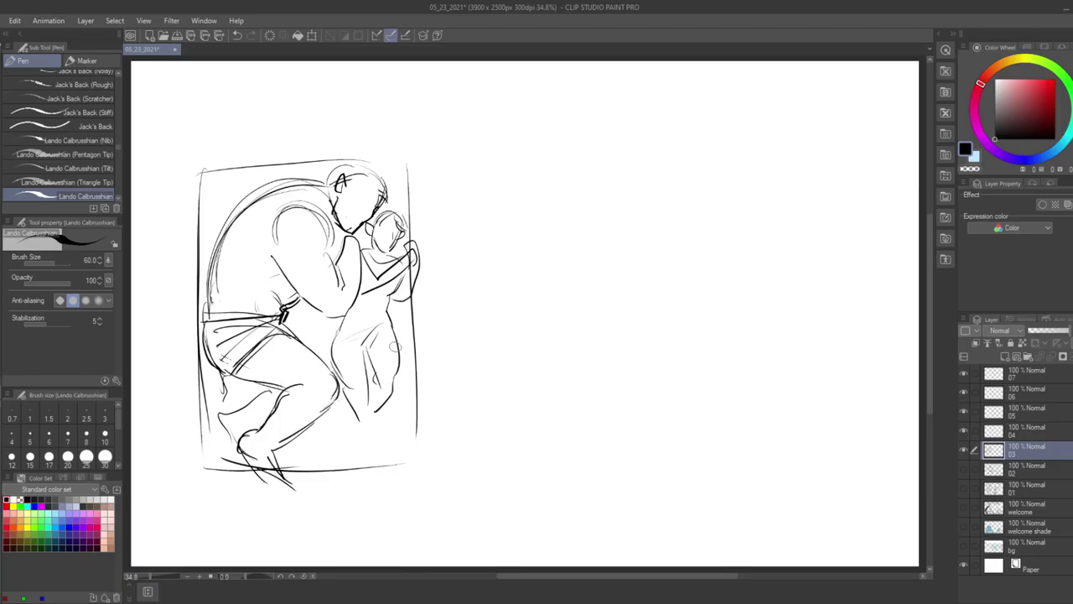
- Sketch the smaller figure's facial features and add swept-back hair strokes to the crouching figure's head
left_click_drag(397, 222, 384, 230)
key("ctrl+z")
mouse_move(376, 191)
left_mouse_down()
mouse_move(360, 171)
mouse_move(367, 184)
left_mouse_up()
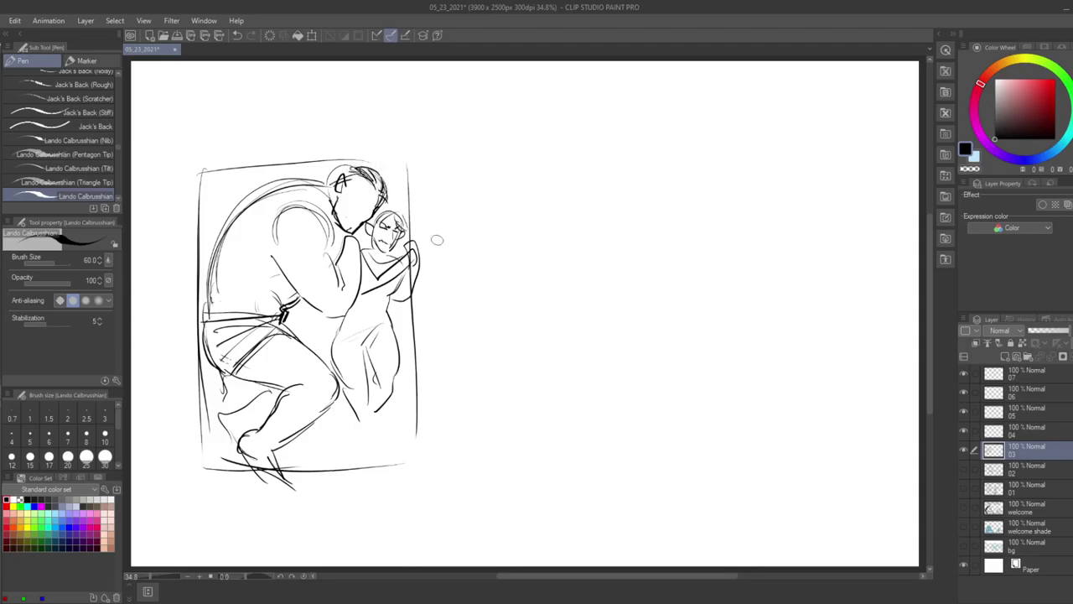
- Clean up the smaller figure's chest and arm lines, and redraw its bent forearm and hand
key("e")
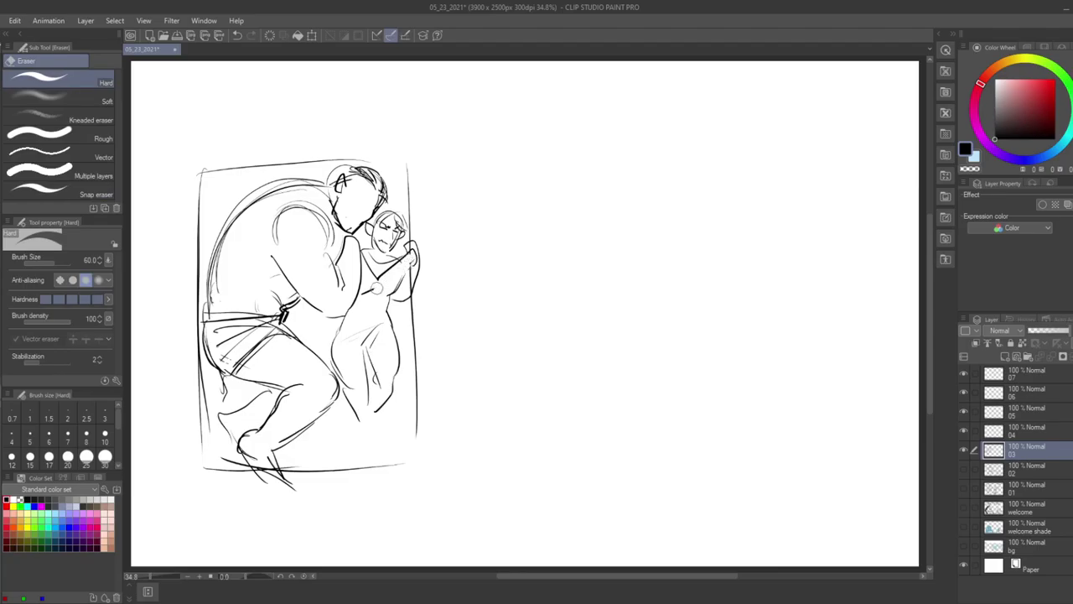
key("p")
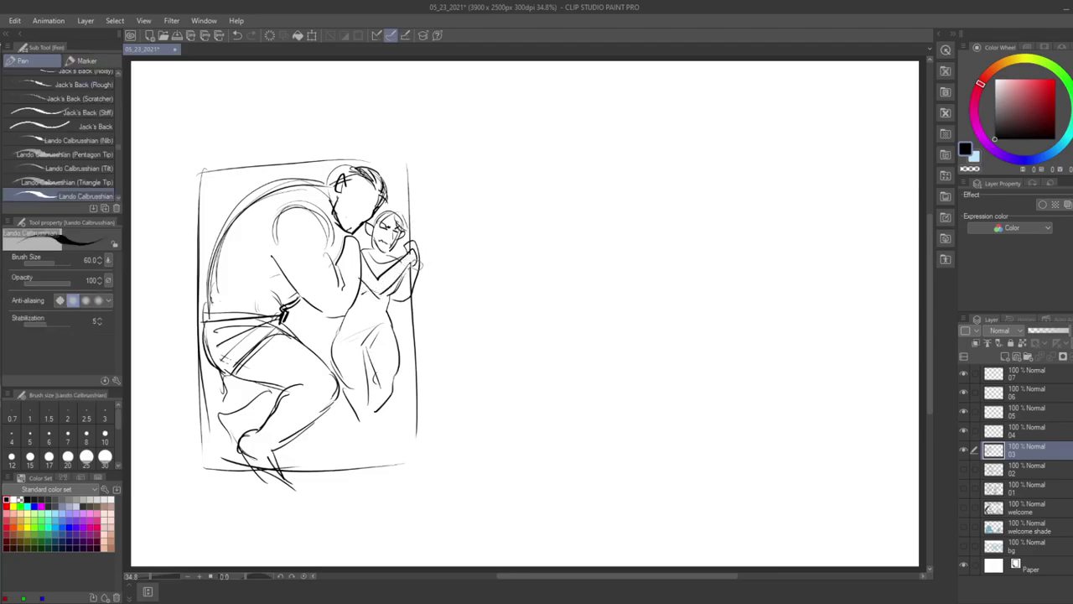
key("e")
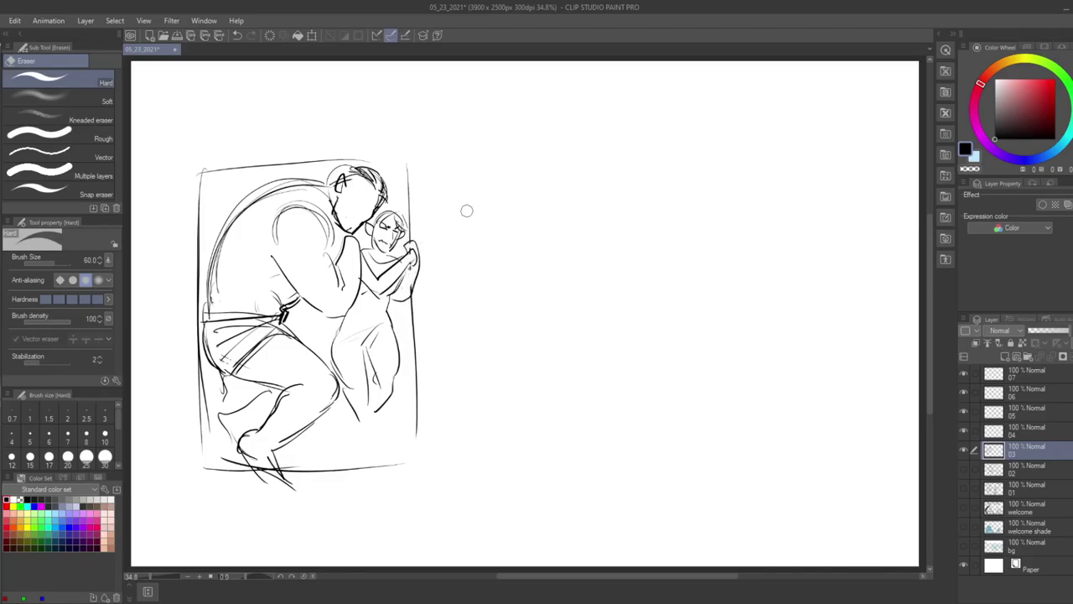
- Sketch the smaller figure's waistline, lower legs and feet
key("p")
left_click_drag(384, 309, 336, 321)
mouse_move(377, 391)
left_mouse_down()
mouse_move(363, 453)
mouse_move(373, 412)
mouse_move(371, 430)
mouse_move(372, 464)
left_mouse_up()
left_click_drag(374, 412, 376, 432)
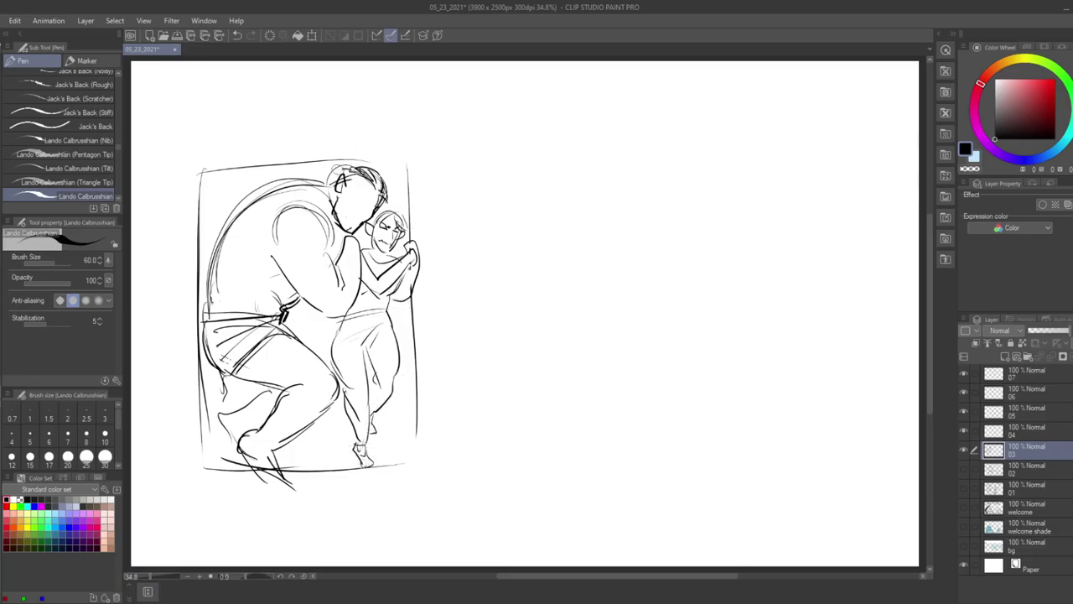
- Add a topknot to the crouching figure's hair and darken the line from its ear down the neck
mouse_move(350, 161)
left_mouse_down()
mouse_move(322, 163)
mouse_move(333, 163)
left_mouse_up()
left_click_drag(323, 184, 337, 251)
key("e")
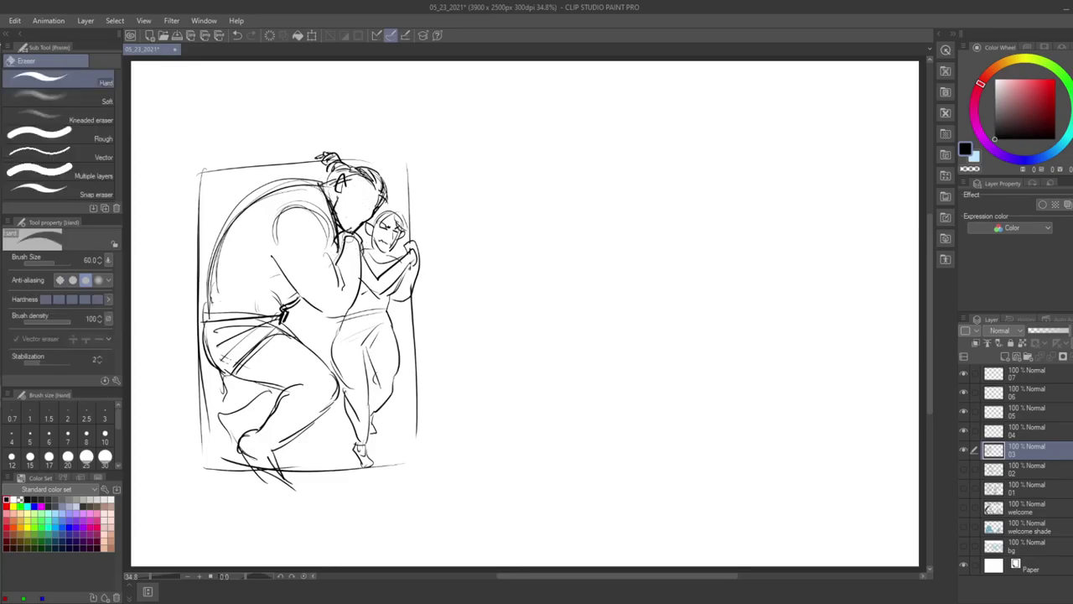
- Redraw the crouching figure's raised fist and forearm, and erase most of the round shoulder outline
key("p")
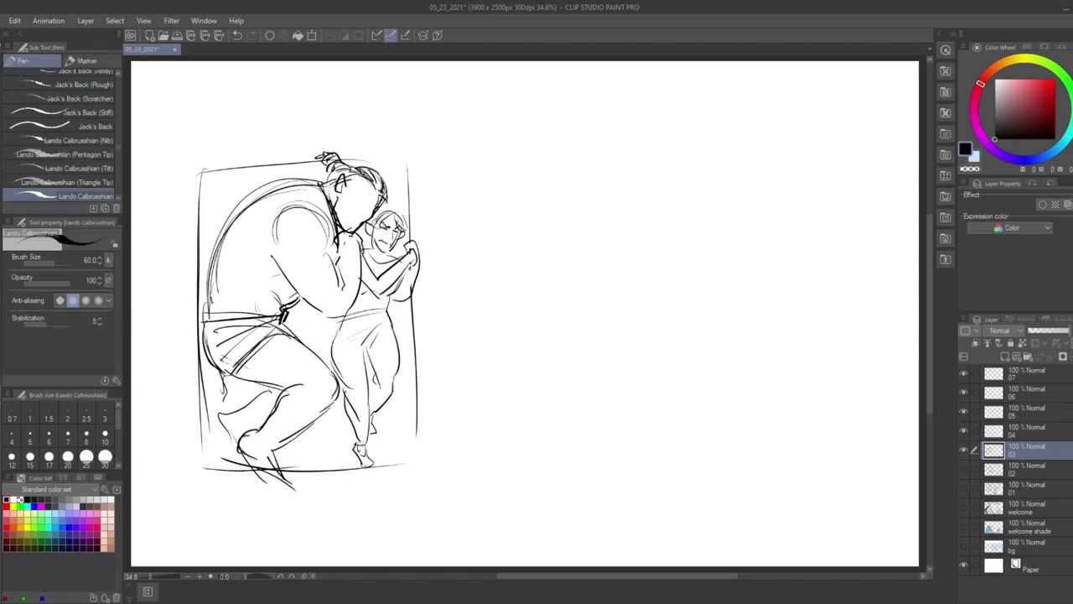
mouse_move(338, 237)
left_mouse_down()
mouse_move(361, 248)
mouse_move(336, 265)
mouse_move(360, 285)
left_mouse_up()
left_click_drag(374, 232, 381, 239)
key("e")
mouse_move(273, 228)
left_mouse_down()
mouse_move(302, 203)
mouse_move(329, 228)
mouse_move(342, 285)
left_mouse_up()
key("p")
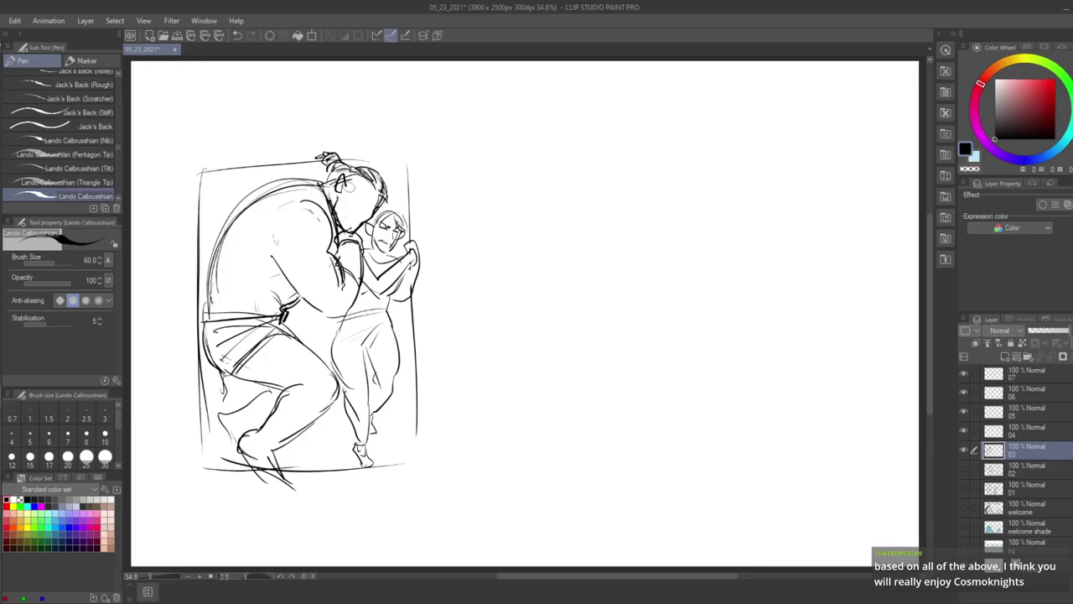
- Clean up the crouching figure's inner elbow, and reinforce its forearm and underarm contours
key("e")
left_click_drag(335, 263, 338, 280)
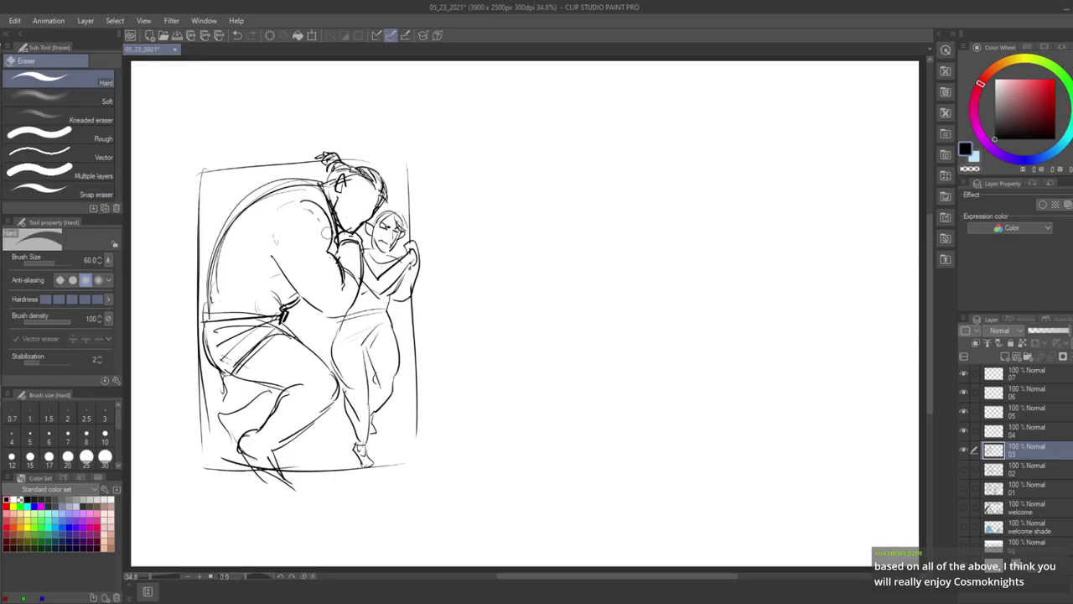
key("p")
left_click_drag(361, 274, 342, 310)
left_click_drag(265, 258, 303, 299)
key("e")
key("p")
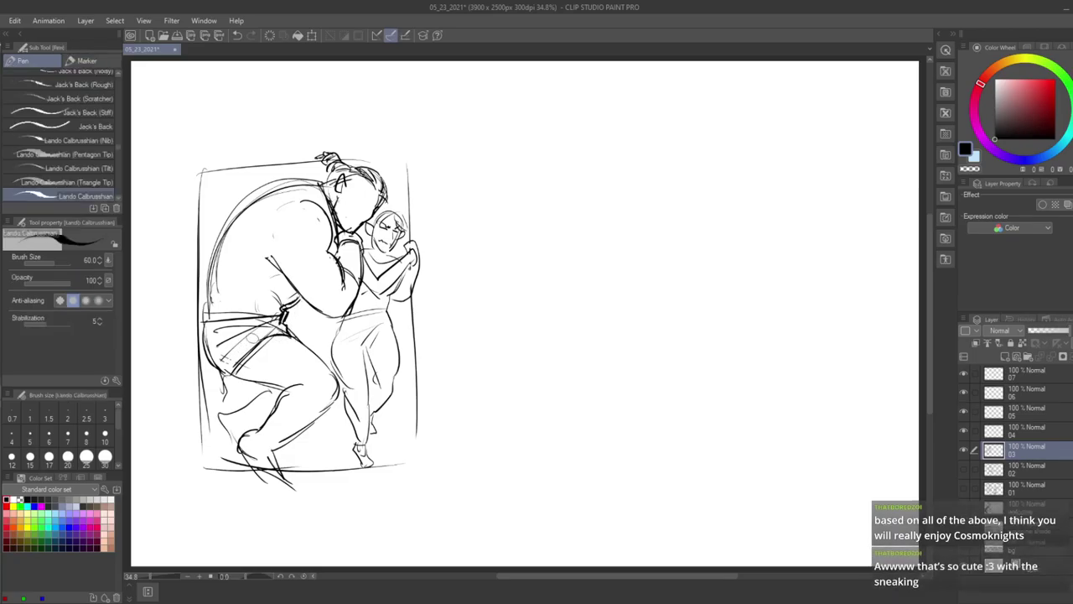
- Erase and redraw the crouching figure's hip contour, and add a dark shorts hem and thigh line
key("e")
left_click_drag(206, 330, 220, 383)
key("p")
mouse_move(205, 323)
left_mouse_down()
mouse_move(227, 392)
mouse_move(254, 384)
mouse_move(248, 405)
mouse_move(227, 414)
left_mouse_up()
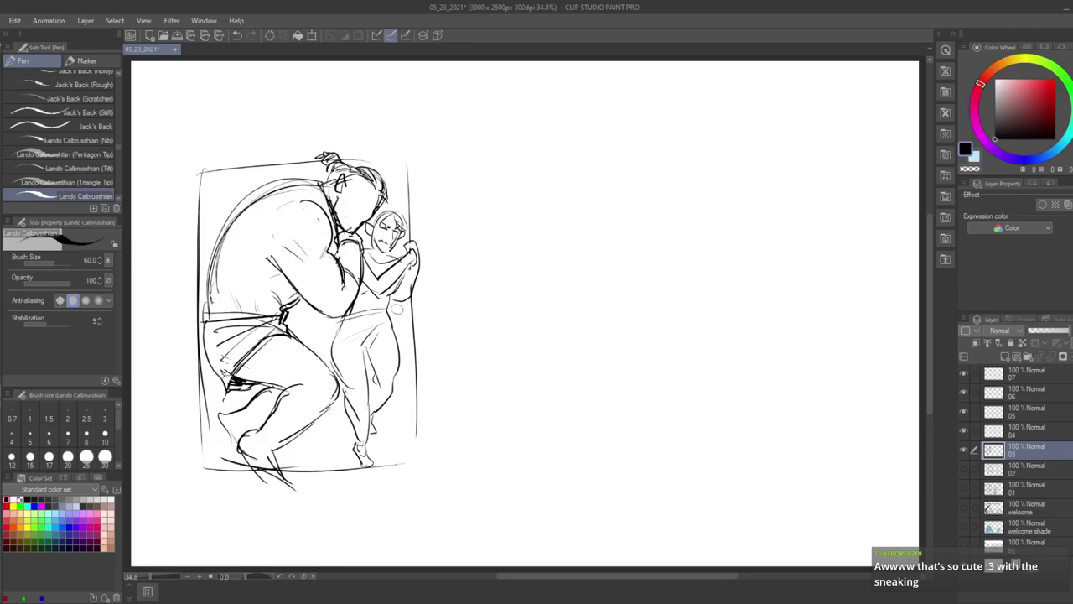
- Define the smaller figure's waistband and hair, and redraw its raised hand with spread fingers
left_click_drag(391, 321, 367, 351)
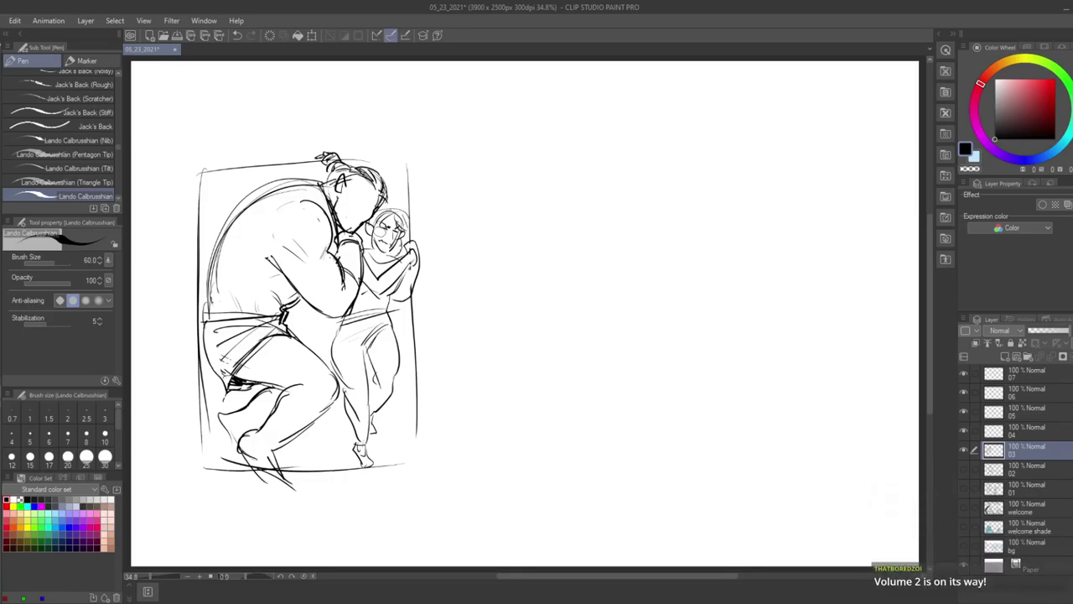
mouse_move(405, 239)
left_mouse_down()
mouse_move(421, 245)
mouse_move(408, 238)
mouse_move(419, 233)
left_mouse_up()
key("e")
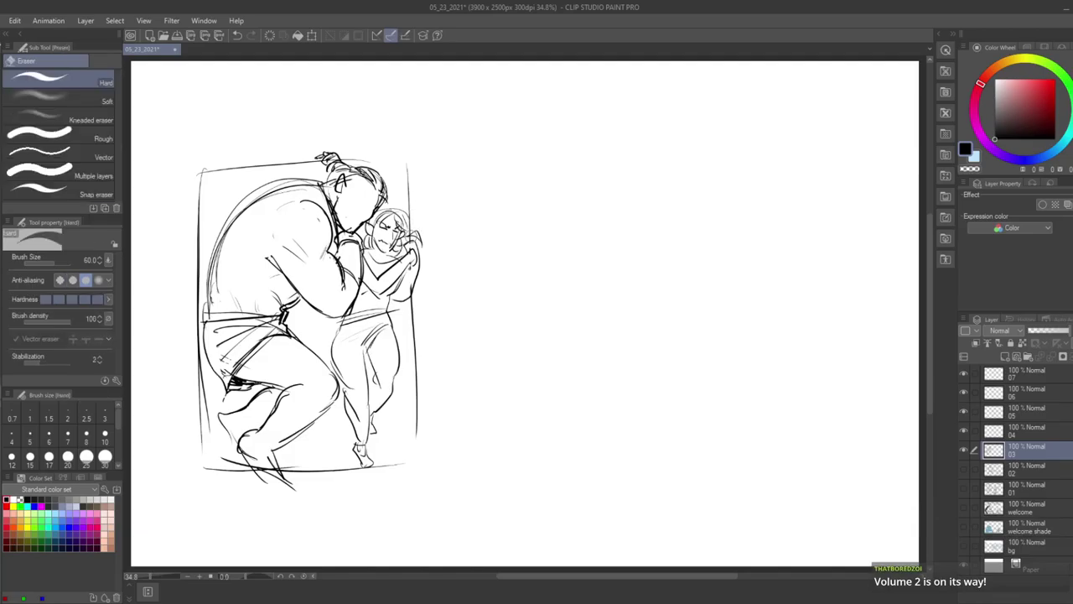
key("p")
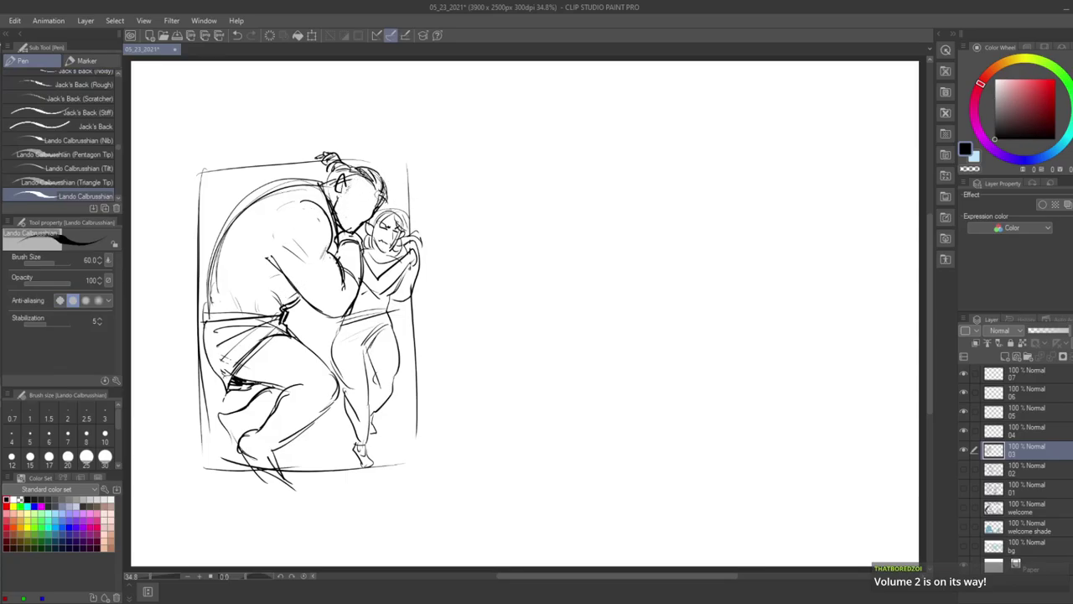
- Erase the crouching figure's lower face outline, and draw an orc face with tusked mouth, nose and scowling eyes
key("e")
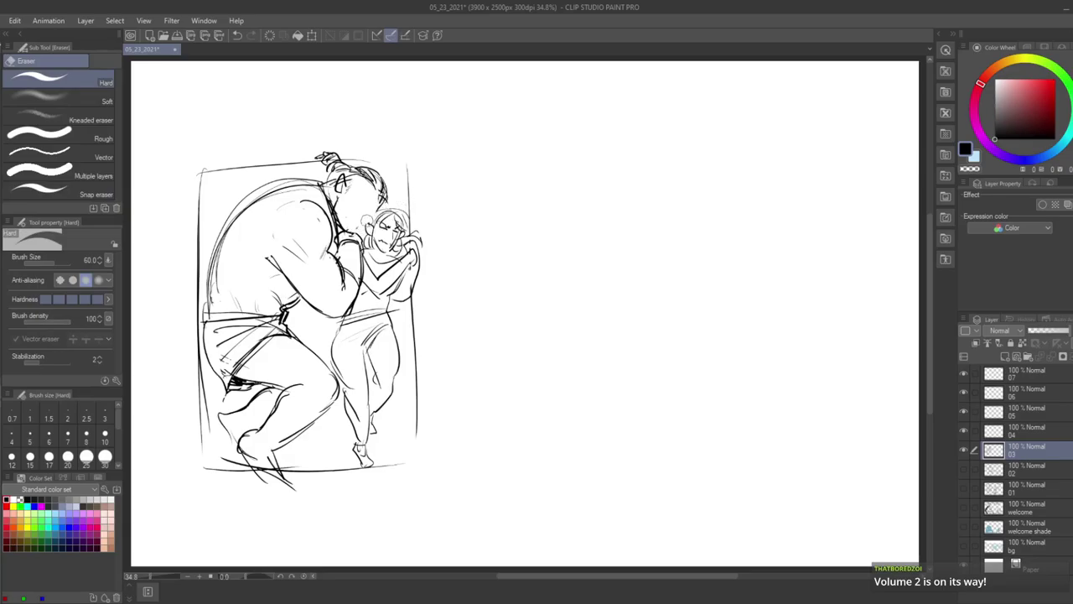
key("p")
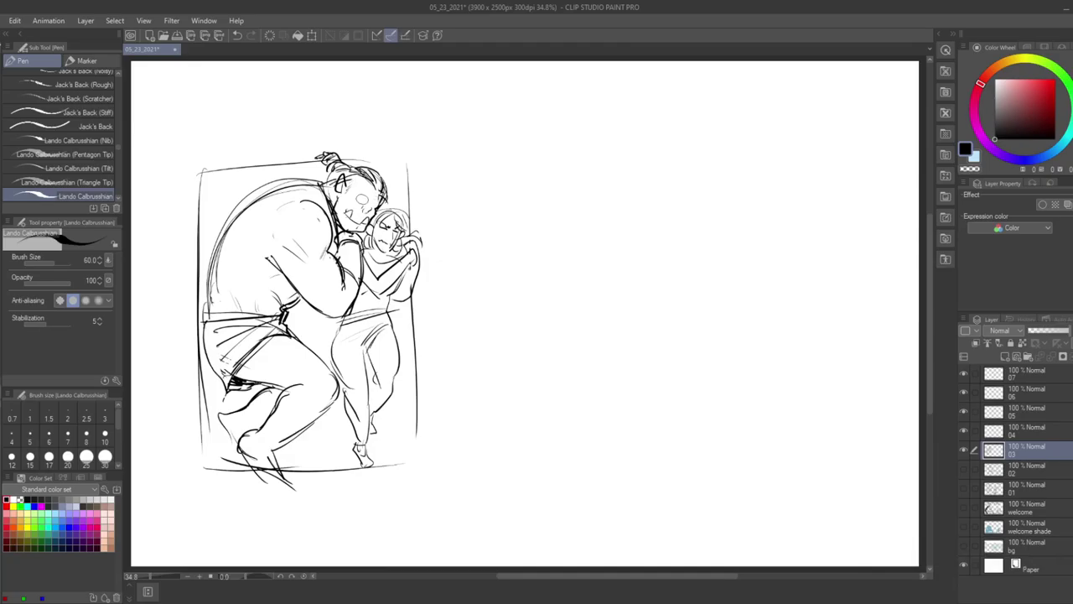
key("e")
left_click_drag(349, 207, 364, 223)
key("p")
key("ctrl+z")
- Erase the rough lines on the orc's neck and bent arm, and redraw the shoulder, inner elbow and forearm
key("e")
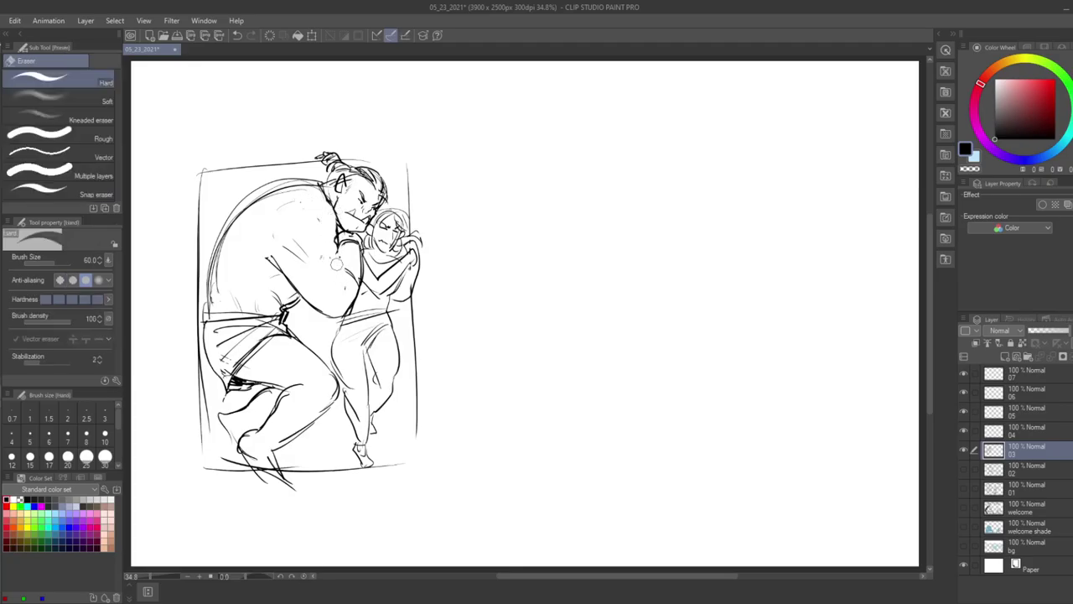
key("p")
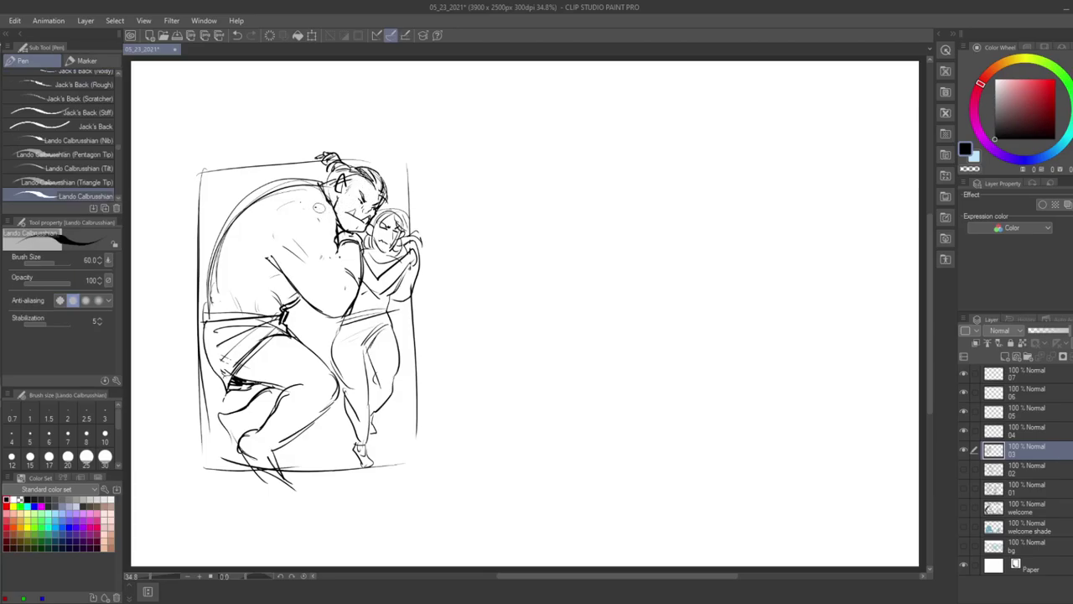
left_click_drag(334, 257, 352, 287)
left_click_drag(264, 257, 274, 261)
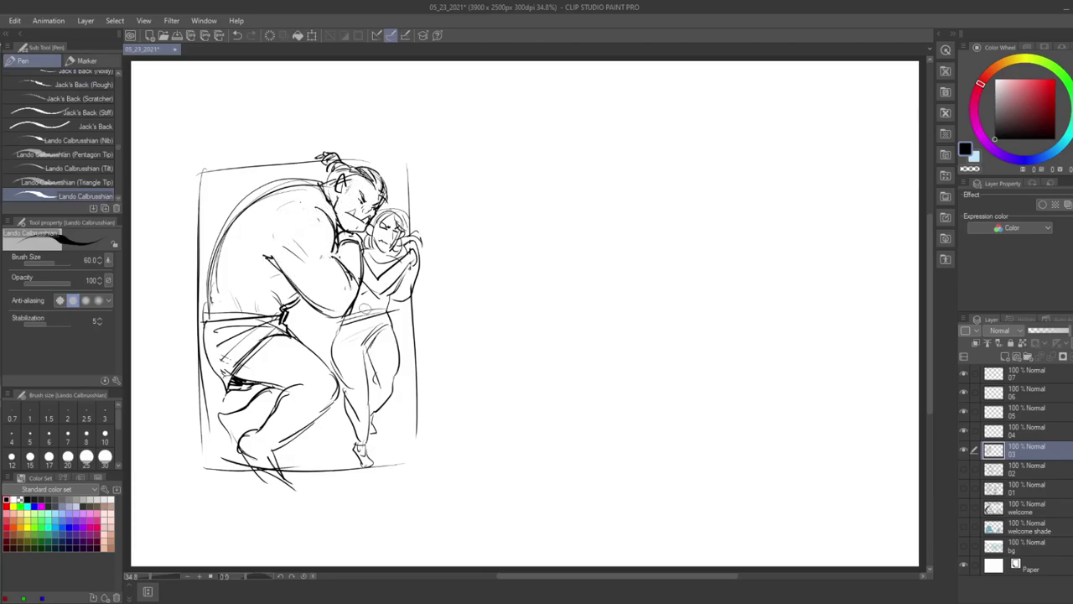
- Draw the orc's bent far arm behind the heads, then clean up and redraw its foot and lower leg
mouse_move(369, 151)
left_mouse_down()
mouse_move(422, 198)
mouse_move(419, 226)
left_mouse_up()
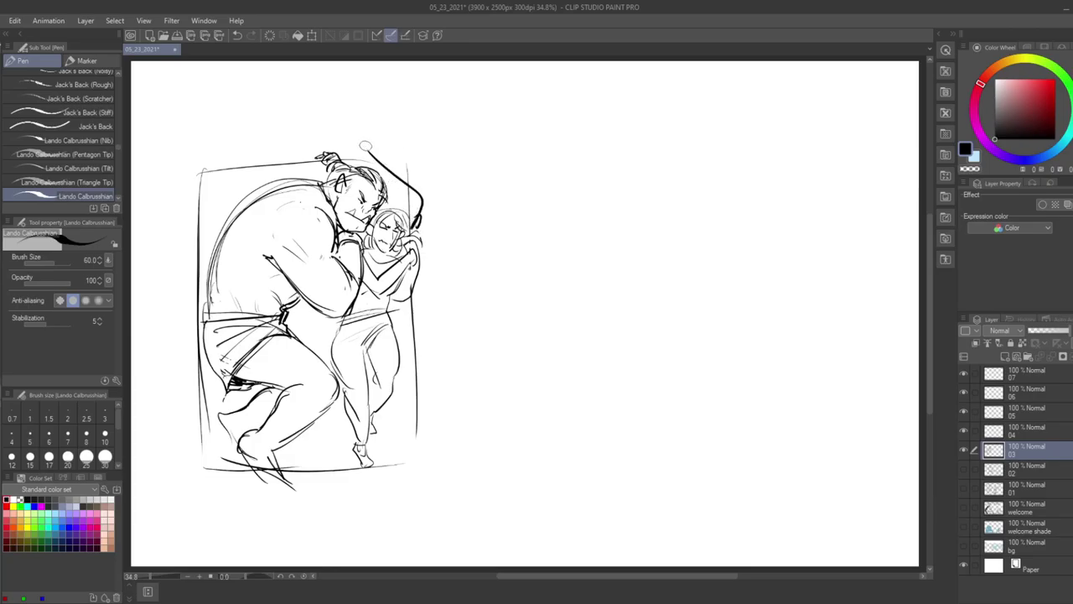
left_click_drag(355, 149, 348, 156)
key("e")
left_click_drag(254, 462, 271, 468)
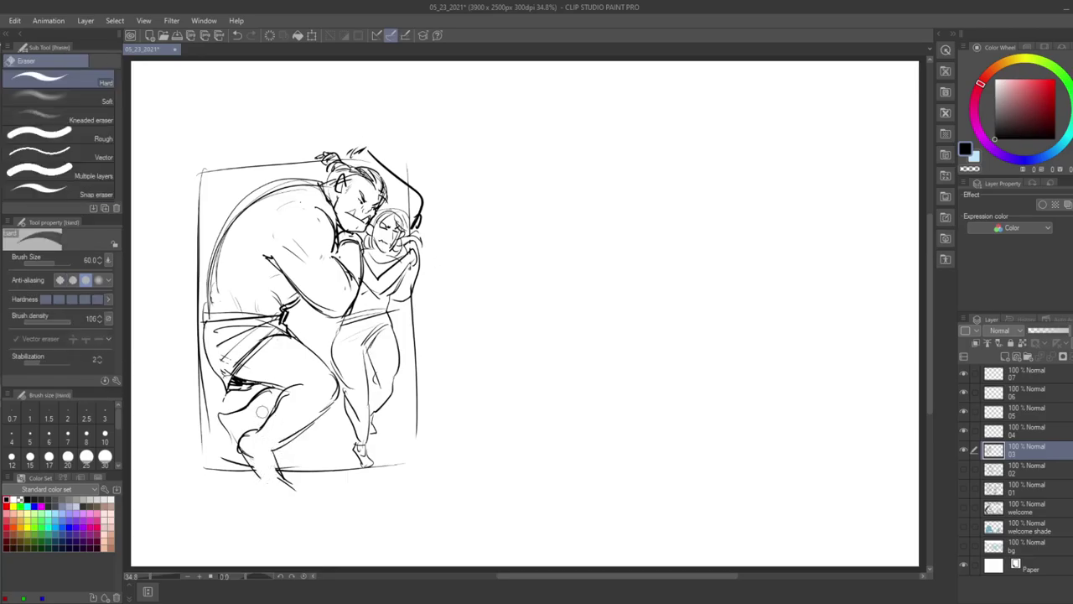
key("p")
mouse_move(337, 388)
left_mouse_down()
mouse_move(257, 474)
mouse_move(285, 488)
left_mouse_up()
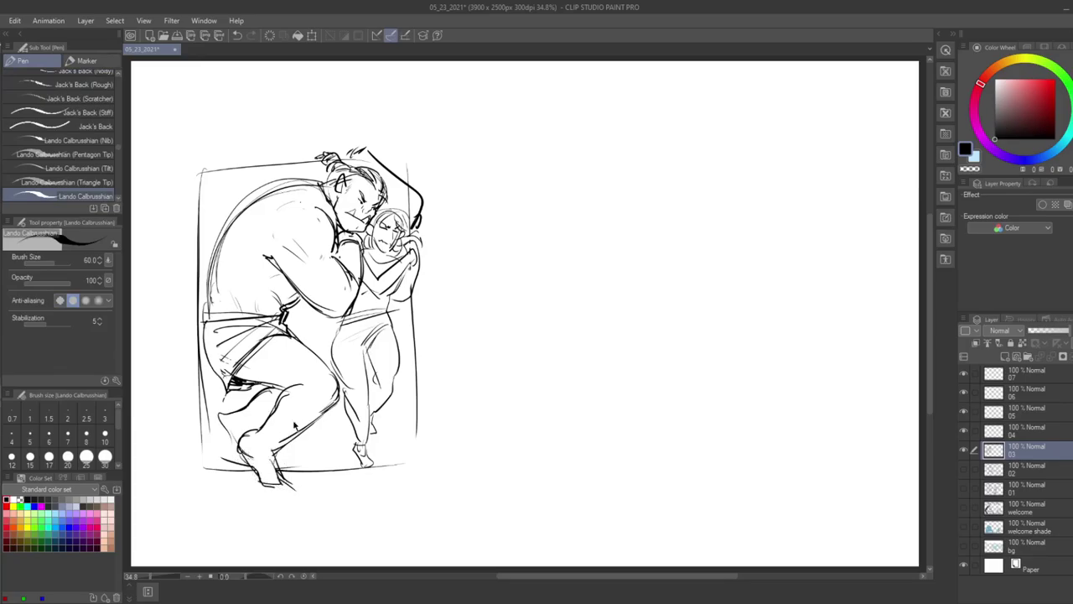
left_click_drag(339, 317, 338, 367)
- Turn the rectangular frame into a bed by adding a pillow outline at its head and closing its upper corner
left_click_drag(215, 174, 323, 162)
mouse_move(238, 159)
left_mouse_down()
mouse_move(234, 194)
mouse_move(295, 156)
mouse_move(239, 170)
mouse_move(273, 161)
left_mouse_up()
key("e")
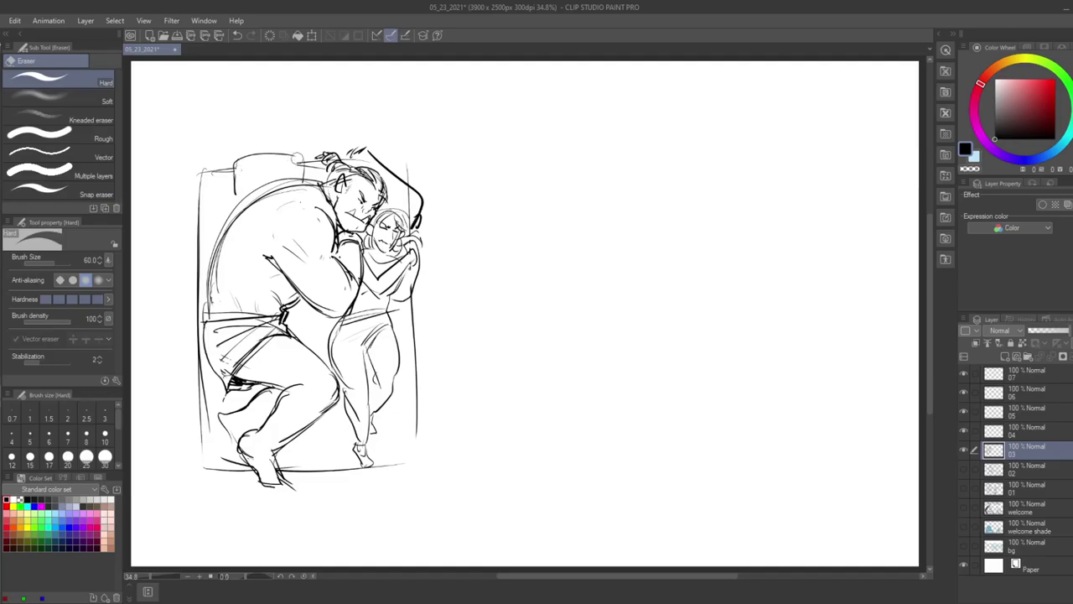
key("p")
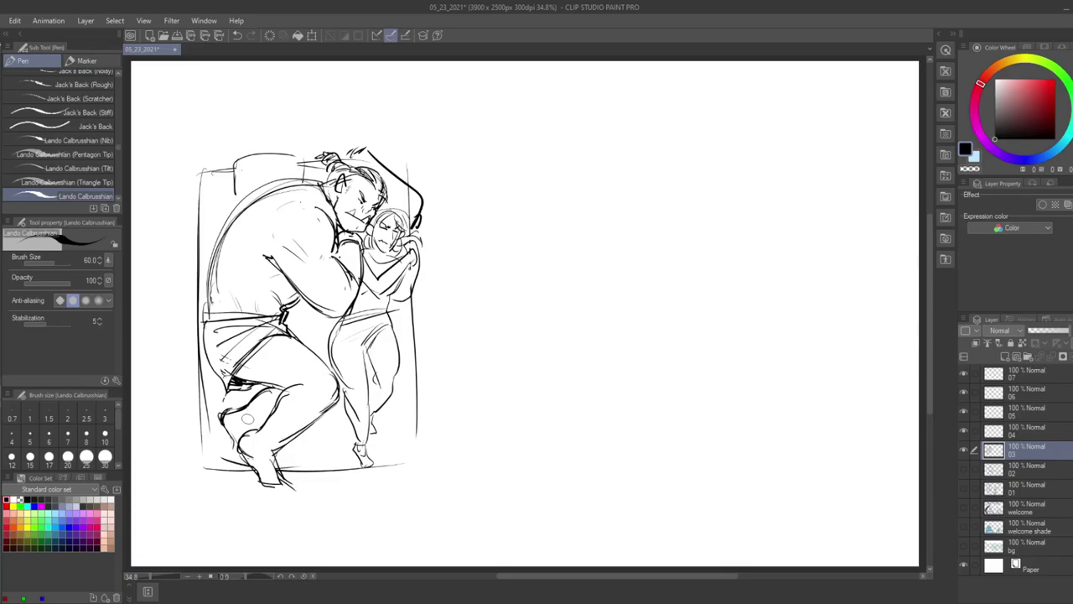
left_click_drag(384, 164, 409, 166)
- Hand-letter the quoted two-line caption "THERE WAS ONLY ONLY BED" above the bed sketch
mouse_move(195, 98)
left_mouse_down()
mouse_move(216, 94)
mouse_move(210, 108)
left_mouse_up()
mouse_move(216, 97)
left_mouse_down()
mouse_move(217, 107)
mouse_move(227, 101)
left_mouse_up()
left_click_drag(227, 95, 228, 108)
left_click_drag(229, 95, 238, 108)
left_click_drag(238, 95, 248, 108)
left_click_drag(248, 96, 291, 92)
left_click_drag(292, 91, 295, 102)
mouse_move(287, 98)
left_mouse_down()
mouse_move(339, 92)
mouse_move(347, 102)
left_mouse_up()
left_click_drag(350, 92, 355, 97)
left_click_drag(361, 91, 353, 106)
left_click_drag(242, 115, 301, 126)
mouse_move(306, 116)
left_mouse_down()
mouse_move(305, 127)
mouse_move(314, 115)
left_mouse_up()
left_click_drag(317, 115, 322, 125)
left_click_drag(326, 109, 325, 114)
left_click_drag(331, 108, 330, 114)
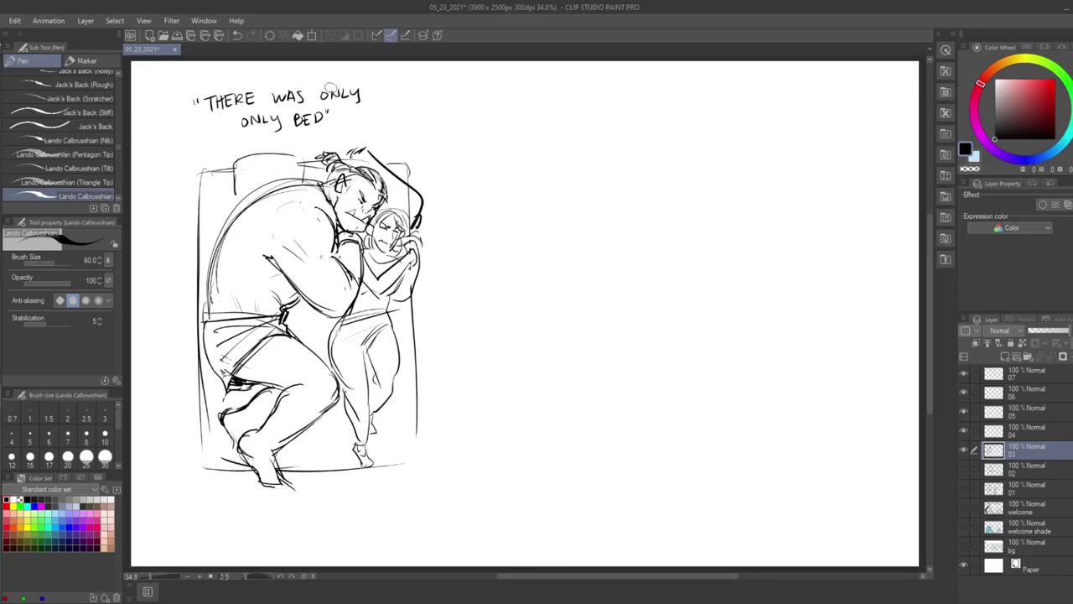
- Draw two large rectangular comic panels, one above the other, in the empty area beside the bed sketch
left_click_drag(503, 311, 885, 319)
mouse_move(498, 309)
left_mouse_down()
mouse_move(506, 83)
mouse_move(644, 78)
mouse_move(896, 89)
mouse_move(887, 318)
left_mouse_up()
mouse_move(501, 334)
left_mouse_down()
mouse_move(501, 543)
mouse_move(560, 325)
mouse_move(895, 340)
mouse_move(886, 541)
mouse_move(732, 558)
mouse_move(501, 557)
mouse_move(501, 545)
left_mouse_up()
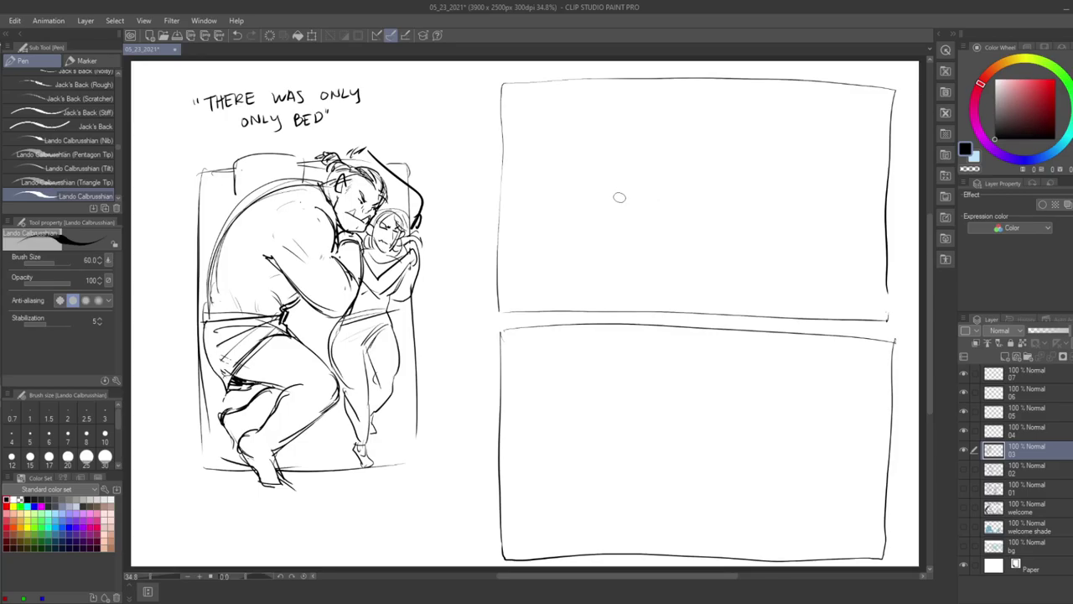
- Sketch the girl's worried face in profile in the upper panel, with ear, sweat drops, fringe and braid
mouse_move(617, 179)
left_mouse_down()
mouse_move(619, 209)
mouse_move(644, 183)
mouse_move(621, 189)
mouse_move(634, 214)
mouse_move(622, 226)
mouse_move(662, 215)
mouse_move(662, 199)
left_mouse_up()
key("e")
key("[")
left_click_drag(670, 212, 658, 218)
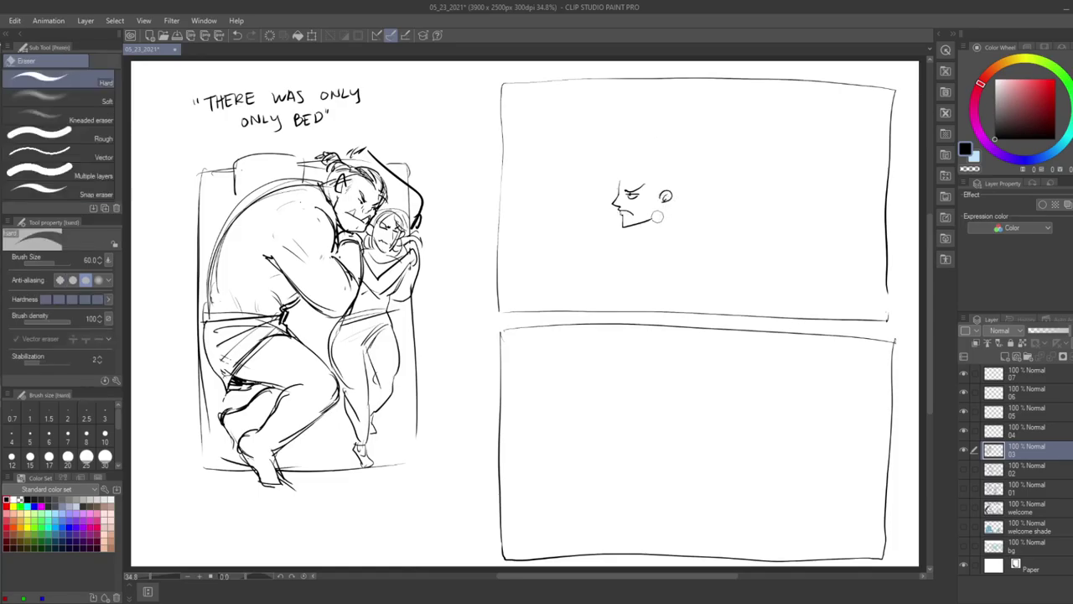
key("p")
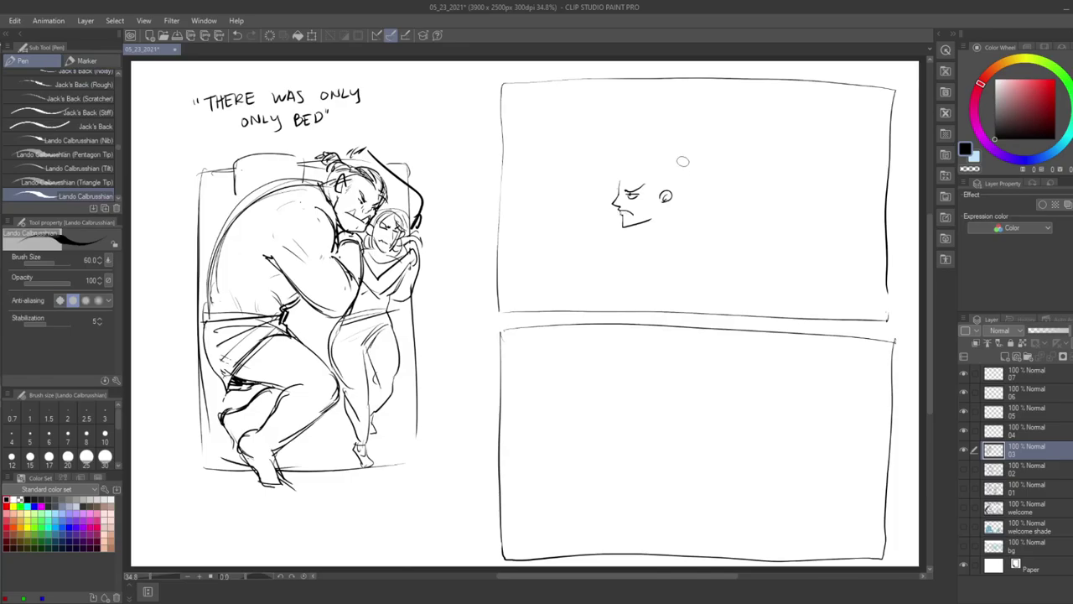
mouse_move(623, 182)
left_mouse_down()
mouse_move(650, 181)
mouse_move(658, 194)
mouse_move(644, 207)
left_mouse_up()
left_click_drag(639, 205, 637, 212)
left_click_drag(618, 164, 608, 197)
mouse_move(614, 197)
left_mouse_down()
mouse_move(618, 182)
mouse_move(668, 174)
mouse_move(682, 220)
mouse_move(646, 255)
mouse_move(653, 258)
left_mouse_up()
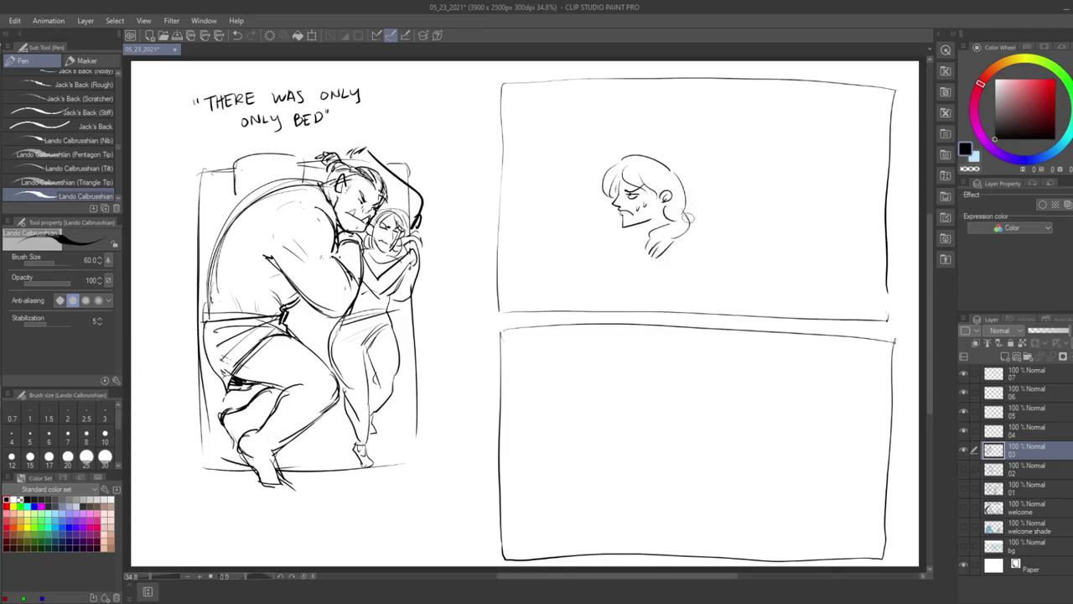
- Add the girl's collar and a long billowing cloak sweeping from her neck to the upper panel's far edge
left_click_drag(634, 233, 660, 218)
mouse_move(636, 234)
left_mouse_down()
mouse_move(655, 225)
mouse_move(651, 235)
mouse_move(734, 161)
mouse_move(877, 109)
left_mouse_up()
mouse_move(684, 206)
left_mouse_down()
mouse_move(802, 83)
mouse_move(828, 91)
left_mouse_up()
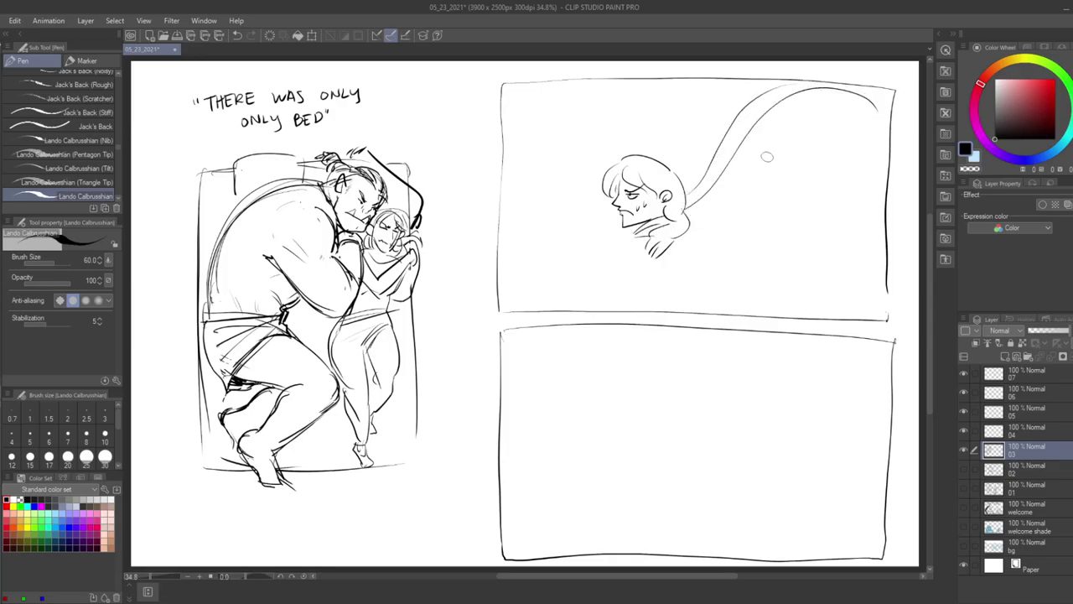
mouse_move(686, 220)
left_mouse_down()
mouse_move(734, 208)
mouse_move(847, 243)
left_mouse_up()
left_click_drag(745, 205, 857, 256)
left_click_drag(725, 211, 883, 246)
left_click_drag(775, 200, 853, 251)
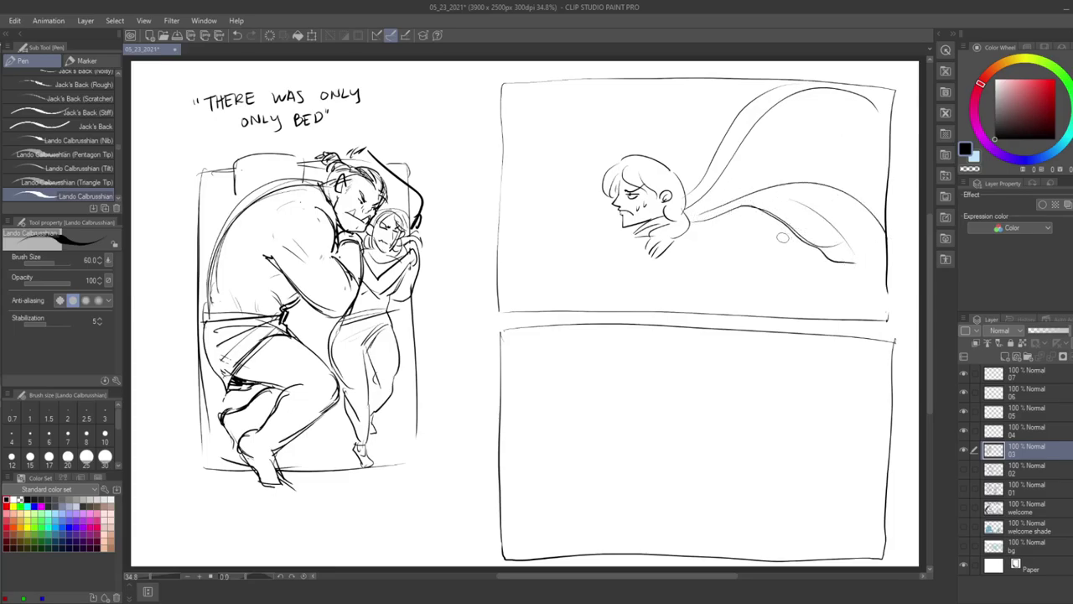
- Sketch the hunched figure beneath the cloak, add fold marks, and outline the girl's shoulder and upper arm
mouse_move(794, 236)
left_mouse_down()
mouse_move(768, 256)
mouse_move(769, 243)
mouse_move(768, 273)
mouse_move(820, 275)
mouse_move(878, 298)
left_mouse_up()
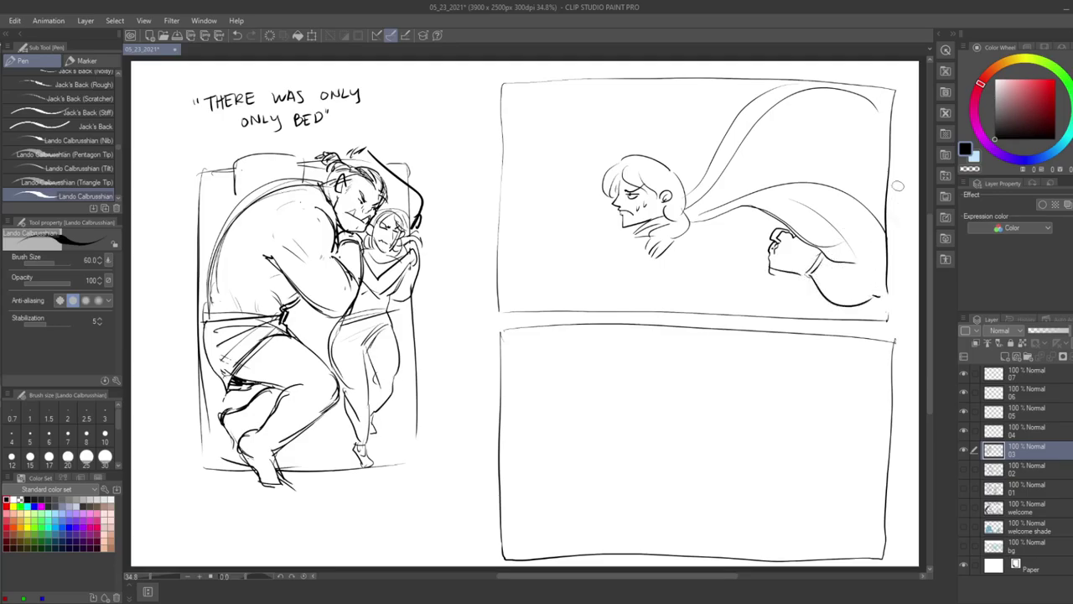
left_click_drag(834, 144, 830, 159)
left_click_drag(842, 143, 849, 158)
mouse_move(754, 209)
left_mouse_down()
mouse_move(759, 253)
mouse_move(785, 231)
left_mouse_up()
mouse_move(689, 230)
left_mouse_down()
mouse_move(683, 238)
mouse_move(701, 264)
left_mouse_up()
left_click_drag(652, 240, 643, 267)
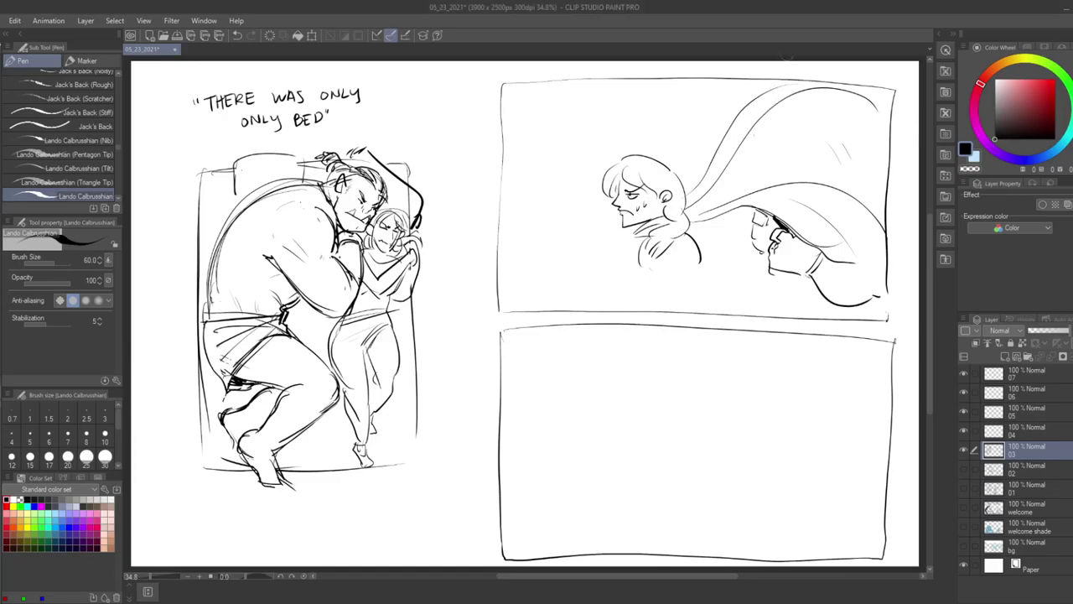
- Erase the cloak's outer upper contour and redraw it as a bolder curve reaching the panel's upper border
key("e")
left_click_drag(751, 101, 708, 161)
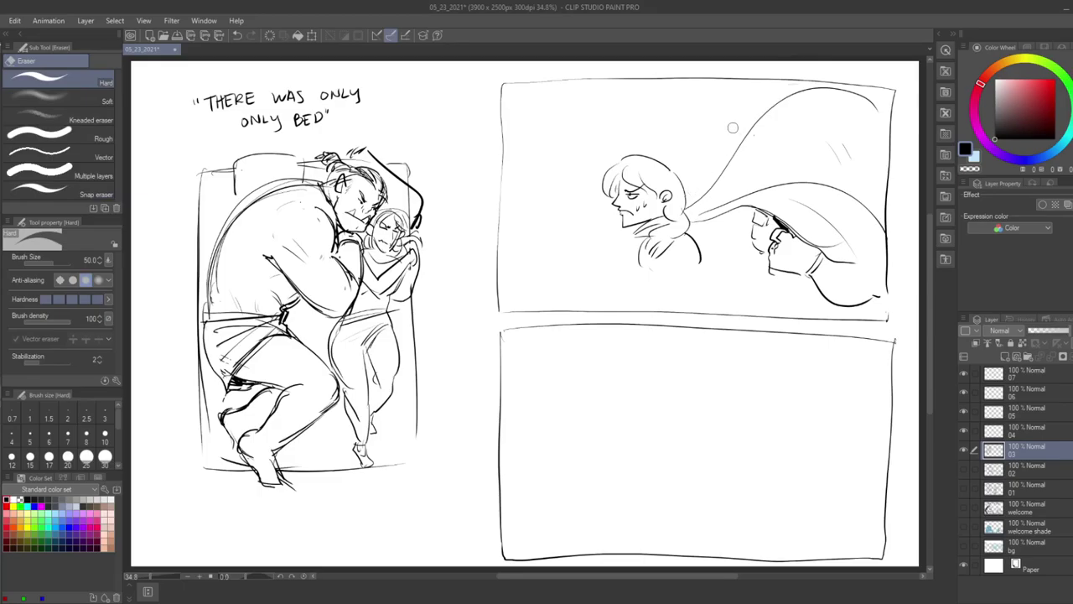
key("p")
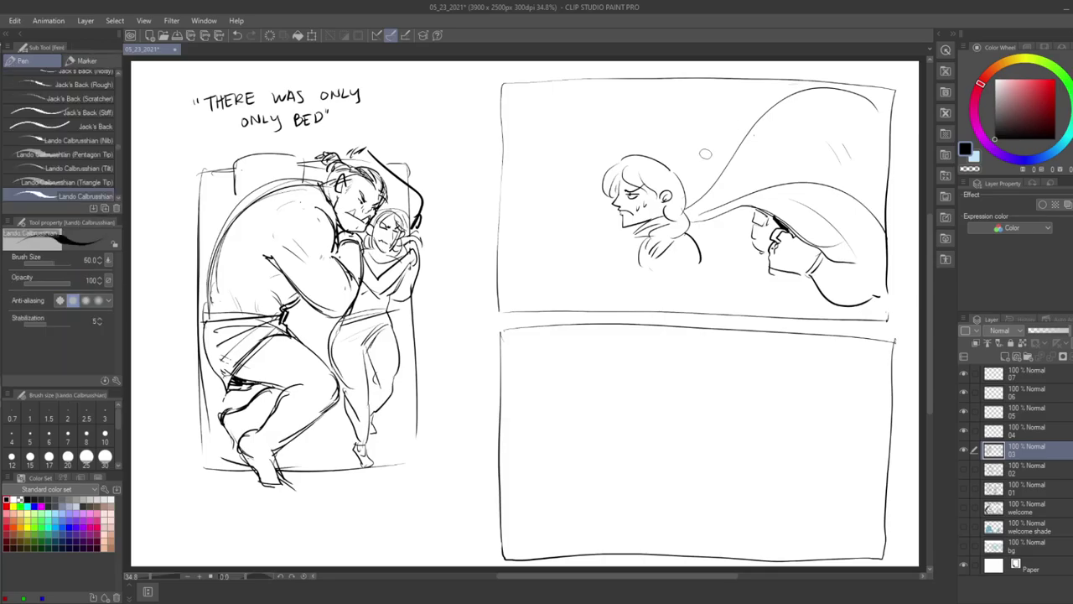
mouse_move(688, 201)
left_mouse_down()
mouse_move(757, 92)
mouse_move(847, 79)
left_mouse_up()
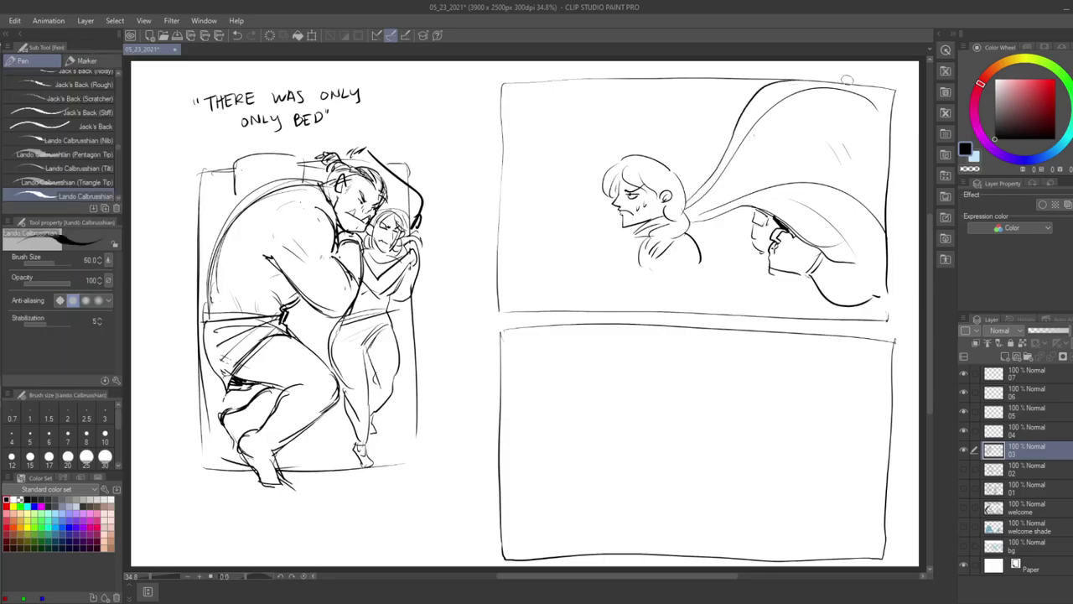
- Define the cloak's lower edge near the girl's neck, and draw her collar and rounded sleeve
key("bracketright")
left_click_drag(689, 232, 743, 207)
left_click_drag(642, 231, 624, 248)
mouse_move(700, 255)
left_mouse_down()
mouse_move(668, 279)
mouse_move(678, 277)
left_mouse_up()
mouse_move(698, 258)
left_mouse_down()
mouse_move(659, 296)
mouse_move(692, 291)
left_mouse_up()
left_click_drag(695, 272, 694, 289)
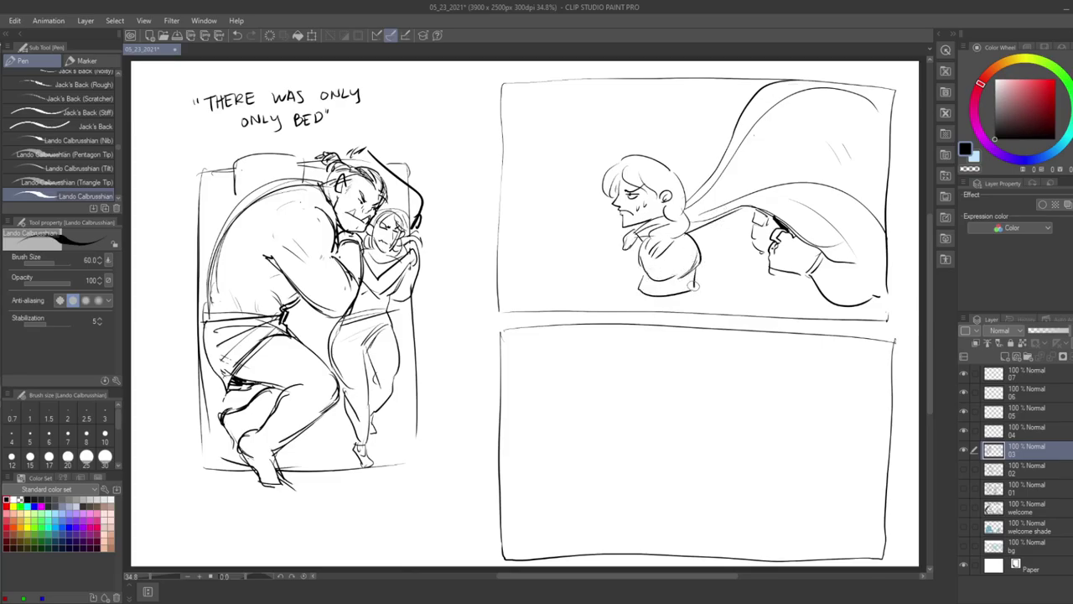
- Undo the last sleeve strokes, then draw the girl's torso, sleeve hem and cross-hatched forearm
key("ctrl+z")
key("ctrl+z")
mouse_move(646, 276)
left_mouse_down()
mouse_move(692, 279)
mouse_move(693, 266)
mouse_move(669, 297)
mouse_move(700, 263)
mouse_move(650, 307)
mouse_move(690, 297)
mouse_move(667, 311)
left_mouse_up()
left_click_drag(668, 298, 692, 313)
mouse_move(692, 295)
left_mouse_down()
mouse_move(671, 312)
mouse_move(684, 312)
left_mouse_up()
left_click_drag(660, 270, 658, 278)
mouse_move(630, 244)
left_mouse_down()
mouse_move(616, 278)
mouse_move(635, 307)
left_mouse_up()
left_click_drag(640, 274, 706, 277)
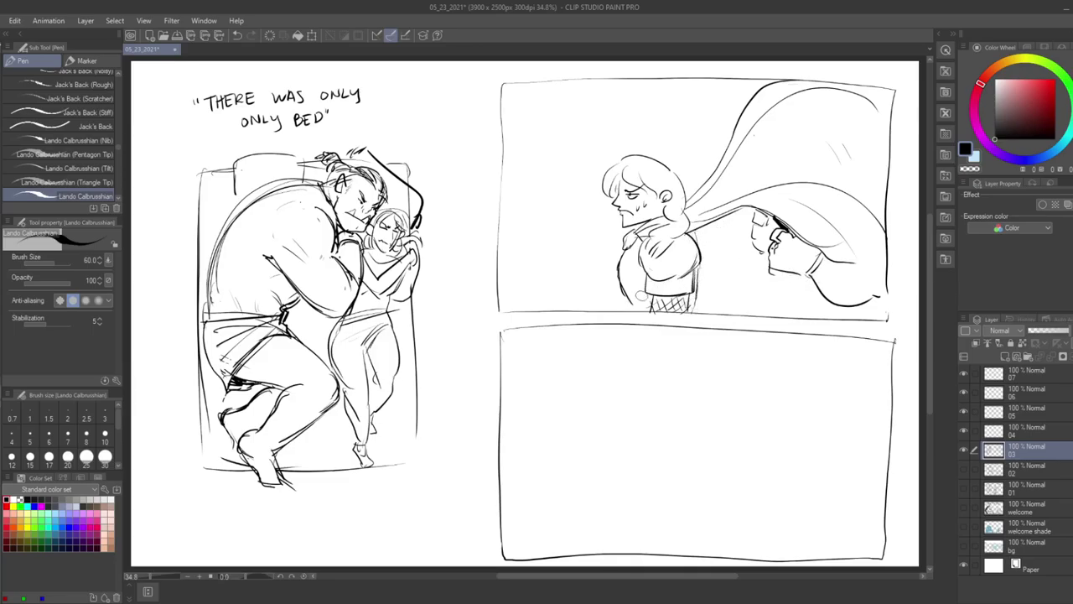
left_click_drag(683, 224, 653, 237)
- Draw three simple uneasy onlookers behind the girl, and add small droplet marks above her head
mouse_move(526, 186)
left_mouse_down()
mouse_move(520, 222)
mouse_move(536, 224)
mouse_move(528, 188)
left_mouse_up()
left_click_drag(526, 199, 528, 206)
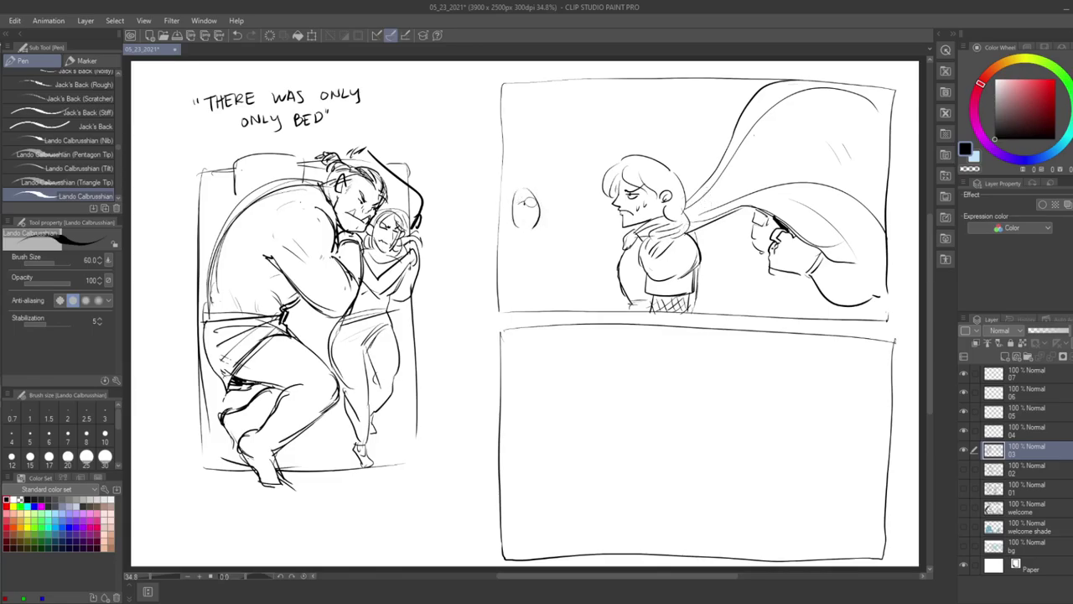
mouse_move(533, 201)
left_mouse_down()
mouse_move(512, 236)
mouse_move(501, 305)
left_mouse_up()
left_click_drag(534, 219, 542, 295)
mouse_move(575, 196)
left_mouse_down()
mouse_move(588, 219)
mouse_move(577, 210)
left_mouse_up()
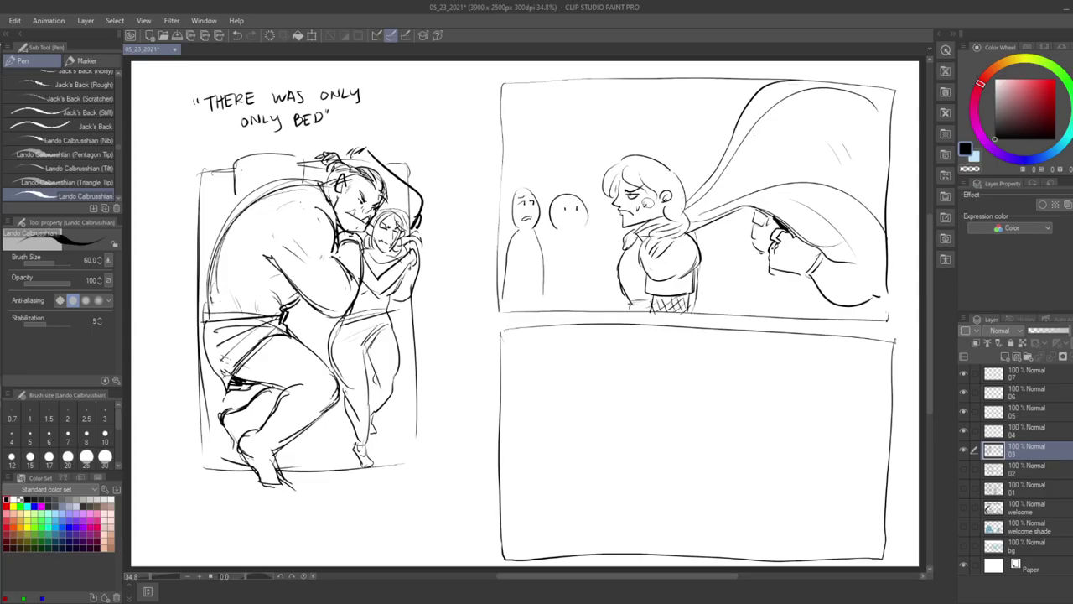
mouse_move(578, 222)
left_mouse_down()
mouse_move(568, 221)
mouse_move(579, 223)
mouse_move(546, 293)
mouse_move(599, 263)
mouse_move(602, 287)
left_mouse_up()
mouse_move(609, 205)
left_mouse_down()
mouse_move(600, 210)
mouse_move(614, 224)
left_mouse_up()
mouse_move(630, 131)
left_mouse_down()
mouse_move(648, 139)
mouse_move(610, 143)
mouse_move(673, 151)
left_mouse_up()
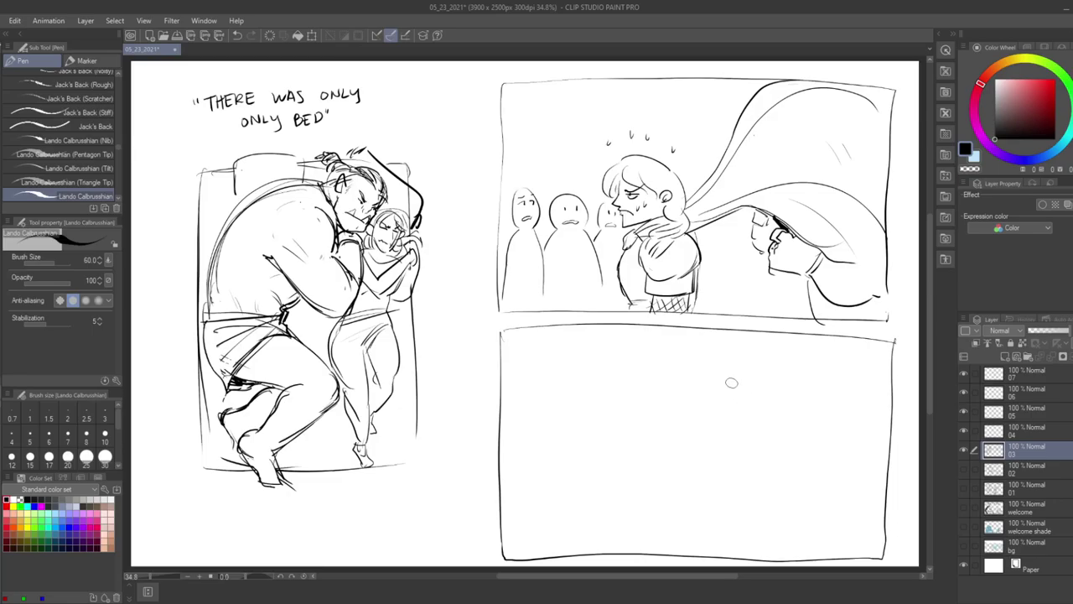
- Sketch the orc's head in the lower panel, turned away, with pointed ear, brow, tusk and jaw
mouse_move(744, 371)
left_mouse_down()
mouse_move(775, 375)
mouse_move(766, 399)
mouse_move(734, 394)
left_mouse_up()
mouse_move(770, 370)
left_mouse_down()
mouse_move(781, 420)
mouse_move(739, 428)
mouse_move(773, 433)
left_mouse_up()
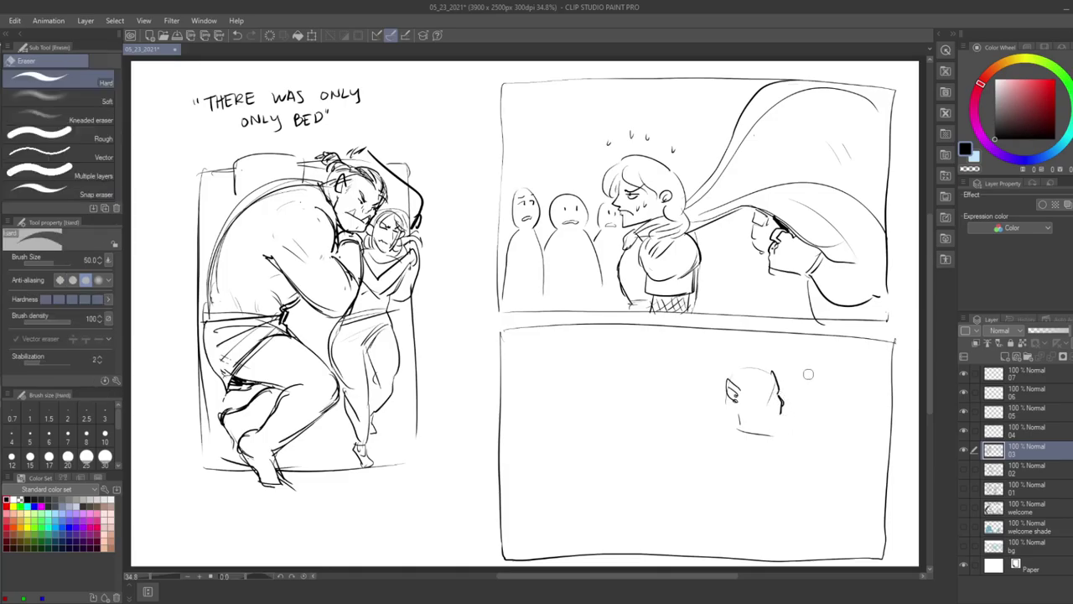
mouse_move(774, 417)
left_mouse_down()
mouse_move(747, 435)
mouse_move(781, 441)
left_mouse_up()
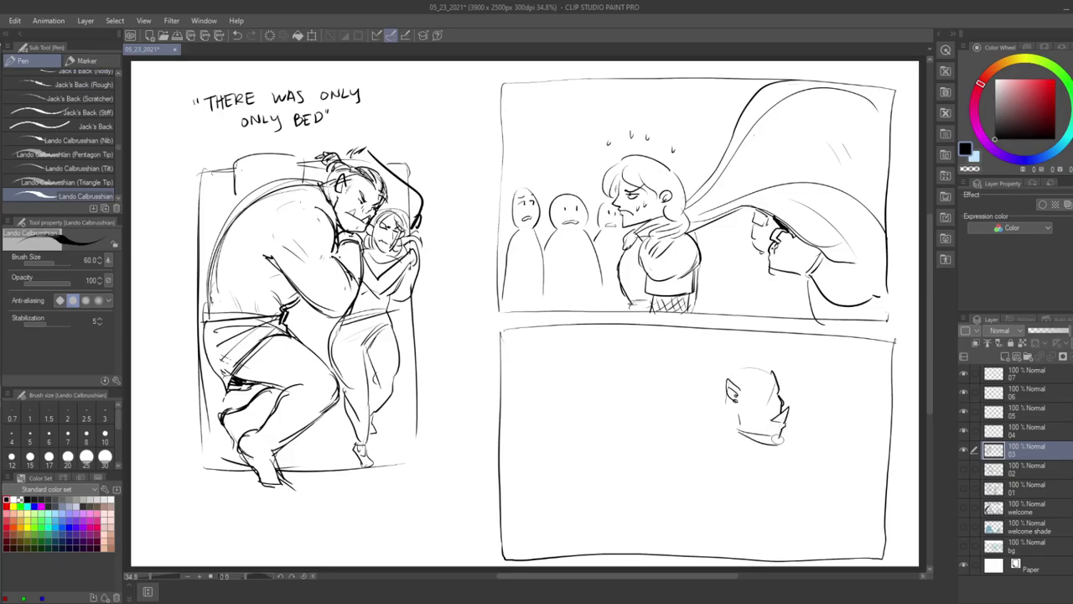
mouse_move(738, 368)
left_mouse_down()
mouse_move(772, 360)
mouse_move(720, 374)
left_mouse_up()
key("ctrl+z")
- Draw the orc's broad shoulders, curved back, near arm and chest in the lower panel
mouse_move(775, 440)
left_mouse_down()
mouse_move(697, 421)
mouse_move(655, 426)
left_mouse_up()
mouse_move(768, 454)
left_mouse_down()
mouse_move(718, 473)
mouse_move(692, 535)
left_mouse_up()
mouse_move(692, 417)
left_mouse_down()
mouse_move(634, 429)
mouse_move(621, 450)
mouse_move(630, 460)
mouse_move(609, 462)
mouse_move(572, 543)
left_mouse_up()
left_click_drag(714, 508, 689, 553)
left_click_drag(769, 461, 781, 518)
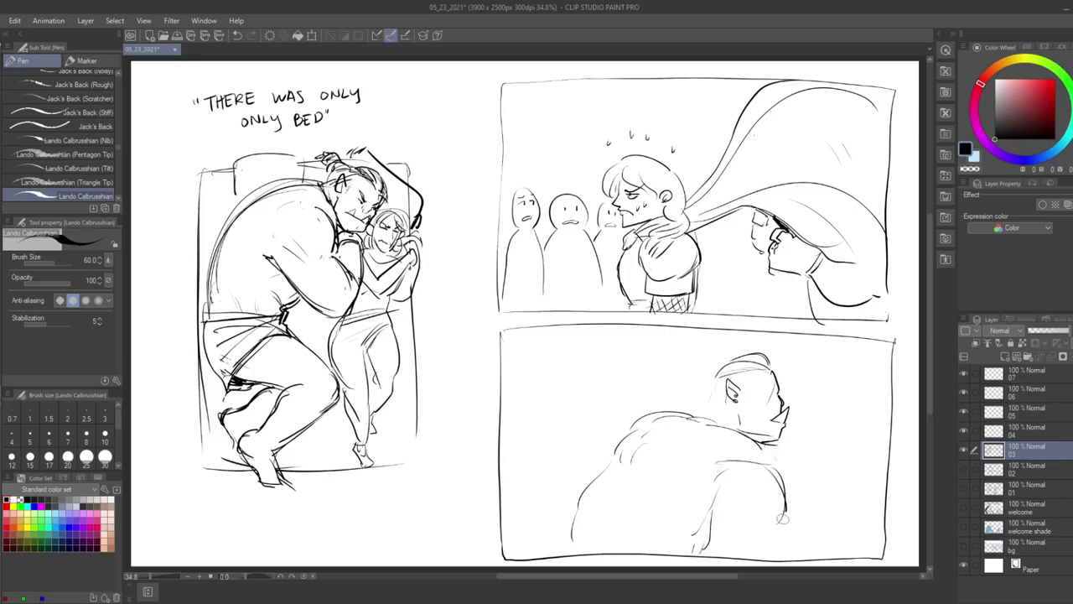
key("e")
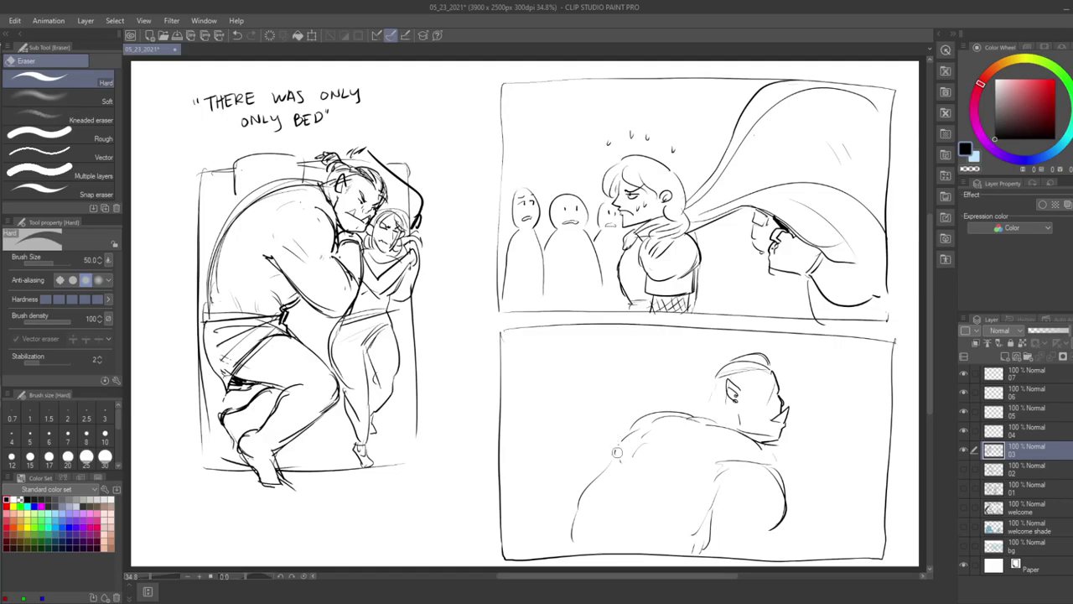
- Draw a pointed bubble tail over the orc's back, and sketch a small girl's body and outstretched hand above it
key("p")
mouse_move(602, 439)
left_mouse_down()
mouse_move(631, 475)
mouse_move(624, 409)
mouse_move(629, 476)
left_mouse_up()
key("ctrl+z")
key("ctrl+z")
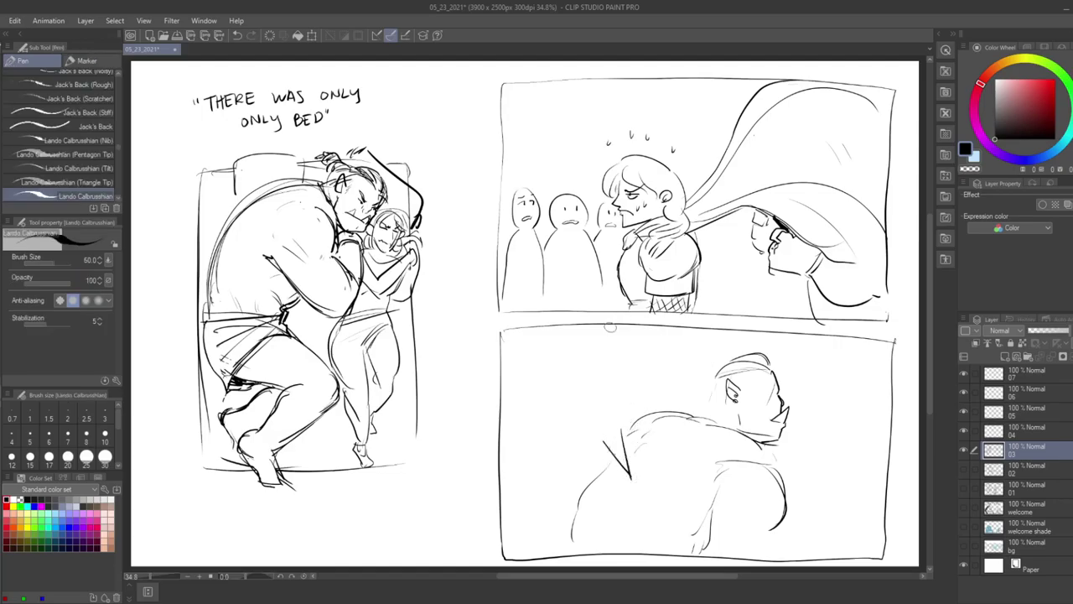
mouse_move(550, 377)
left_mouse_down()
mouse_move(582, 386)
mouse_move(577, 404)
mouse_move(552, 402)
mouse_move(568, 423)
mouse_move(579, 404)
mouse_move(605, 403)
mouse_move(571, 431)
mouse_move(610, 386)
mouse_move(576, 390)
left_mouse_up()
key("ctrl+z")
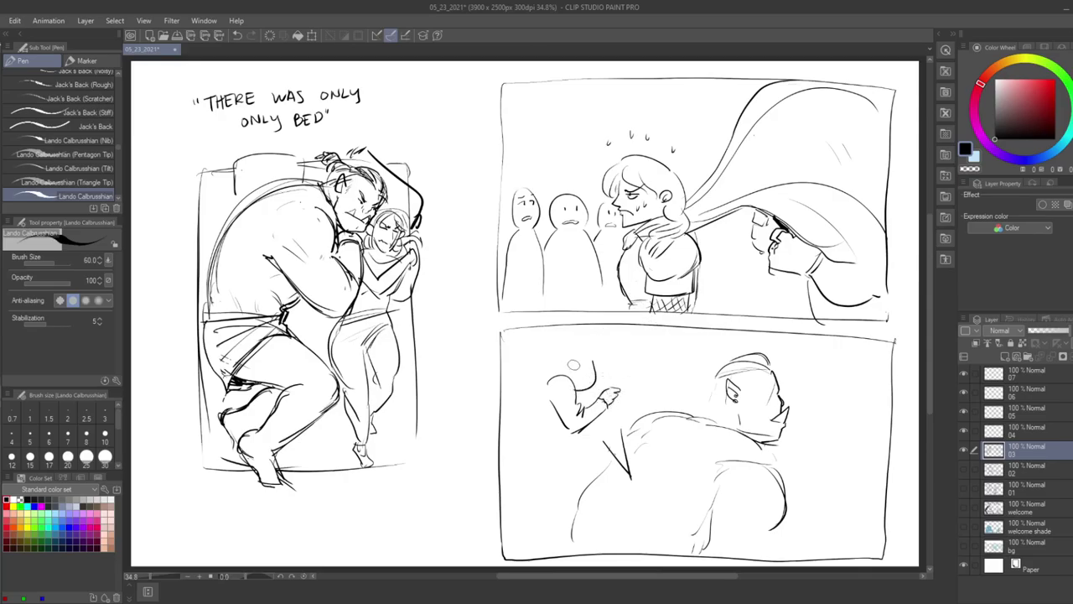
- Give the small girl a scowling face, messy fringe and long braid
left_click_drag(575, 365, 576, 365)
mouse_move(584, 379)
left_mouse_down()
mouse_move(606, 367)
mouse_move(569, 353)
left_mouse_up()
left_click_drag(575, 342, 547, 369)
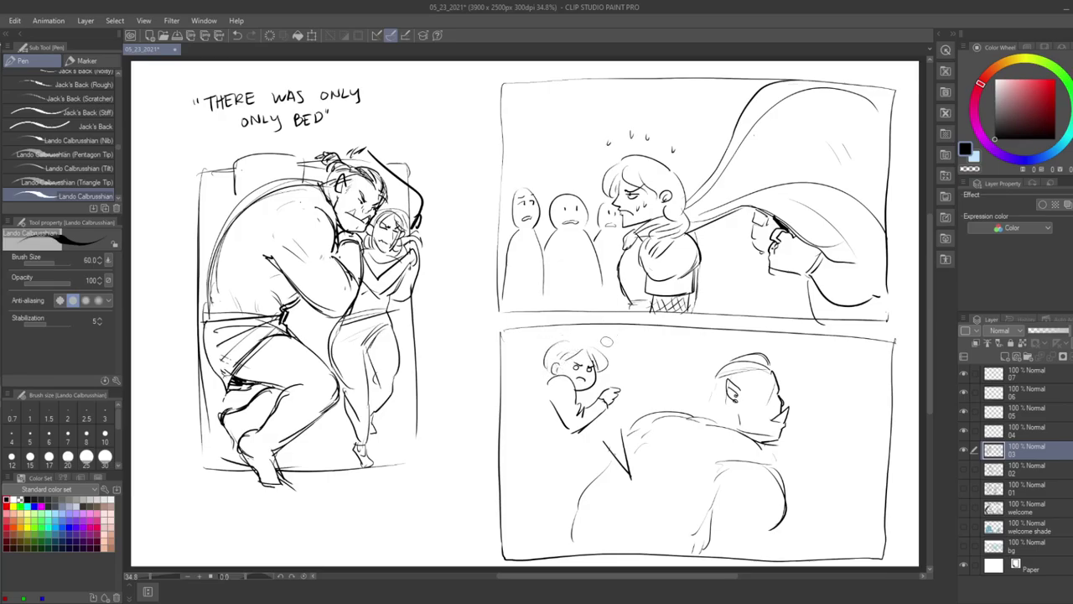
mouse_move(591, 342)
left_mouse_down()
mouse_move(533, 378)
mouse_move(544, 386)
mouse_move(518, 430)
left_mouse_up()
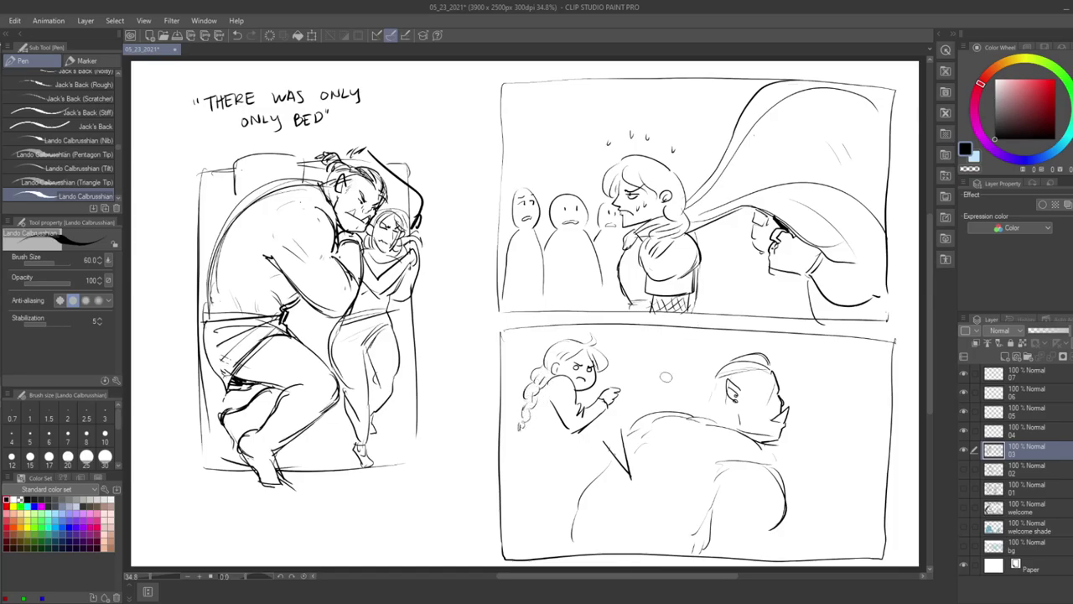
- Enclose the small girl in a round bubble outline joined to the pointed tail
left_click_drag(616, 327, 616, 434)
key("ctrl+z")
mouse_move(610, 324)
left_mouse_down()
mouse_move(640, 395)
mouse_move(622, 424)
mouse_move(566, 448)
mouse_move(506, 393)
left_mouse_up()
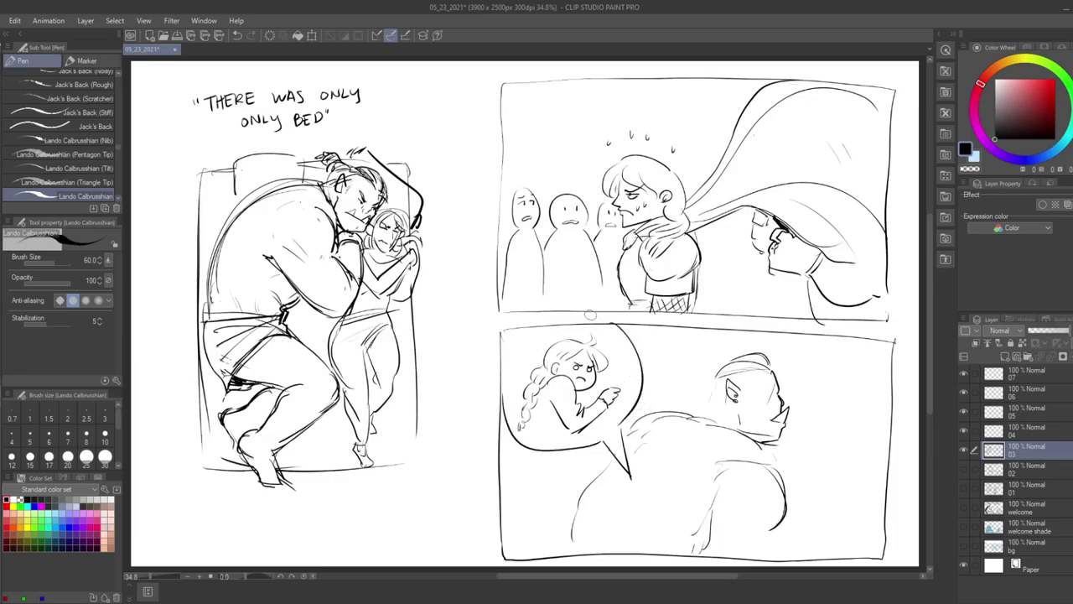
left_click_drag(545, 327, 513, 369)
- Add clothing lines, a hatched shape beneath the small girl, and sweat drops around her head
left_click_drag(578, 392, 582, 402)
mouse_move(586, 392)
left_mouse_down()
mouse_move(561, 444)
mouse_move(596, 439)
left_mouse_up()
left_click_drag(523, 453, 590, 441)
mouse_move(589, 384)
left_mouse_down()
mouse_move(630, 352)
mouse_move(581, 359)
mouse_move(584, 338)
mouse_move(541, 347)
left_mouse_up()
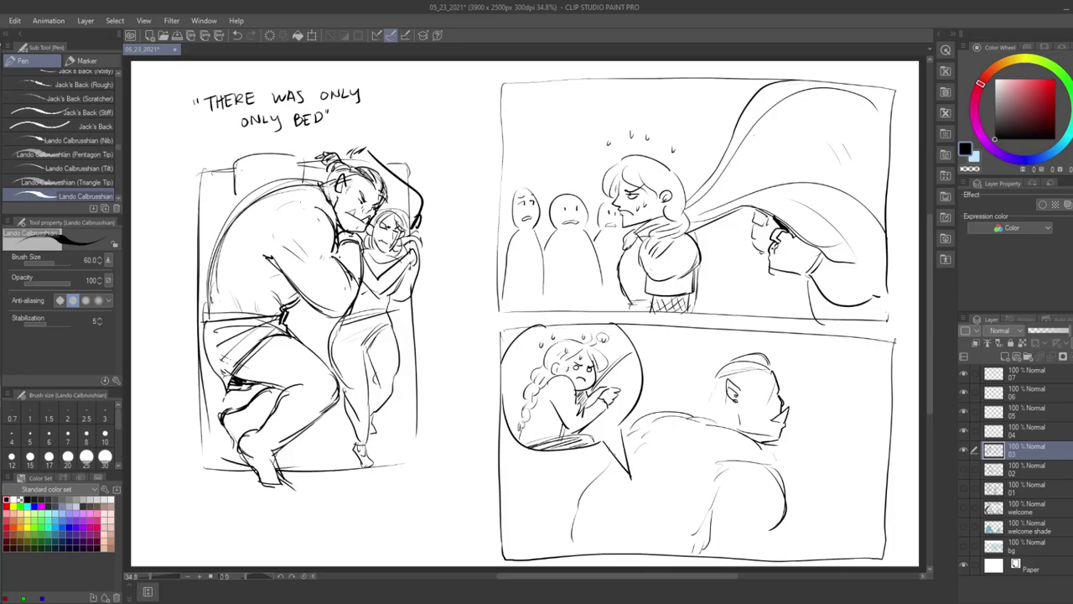
- Draw the orc's swept-back hair, brow and eye lines, and a thick braid hanging behind its head
mouse_move(764, 362)
left_mouse_down()
mouse_move(708, 377)
mouse_move(716, 372)
left_mouse_up()
mouse_move(751, 357)
left_mouse_down()
mouse_move(714, 375)
mouse_move(733, 387)
mouse_move(710, 391)
left_mouse_up()
left_click_drag(721, 383, 711, 403)
left_click_drag(720, 391, 715, 402)
left_click_drag(786, 378, 762, 393)
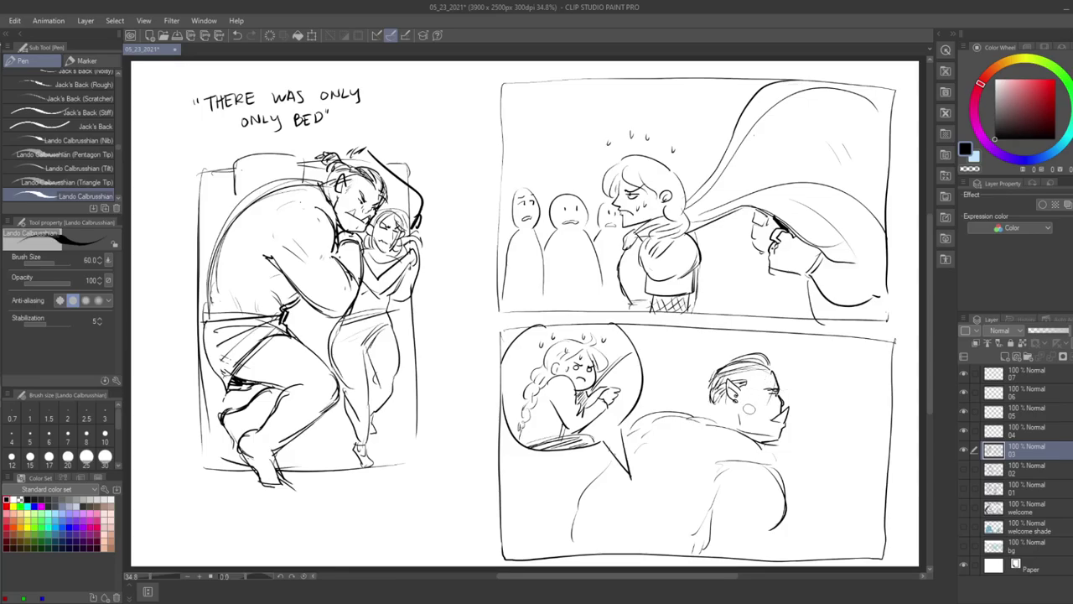
mouse_move(713, 383)
left_mouse_down()
mouse_move(694, 404)
mouse_move(714, 411)
mouse_move(712, 382)
mouse_move(679, 414)
mouse_move(685, 426)
mouse_move(674, 415)
mouse_move(671, 444)
mouse_move(669, 431)
left_mouse_up()
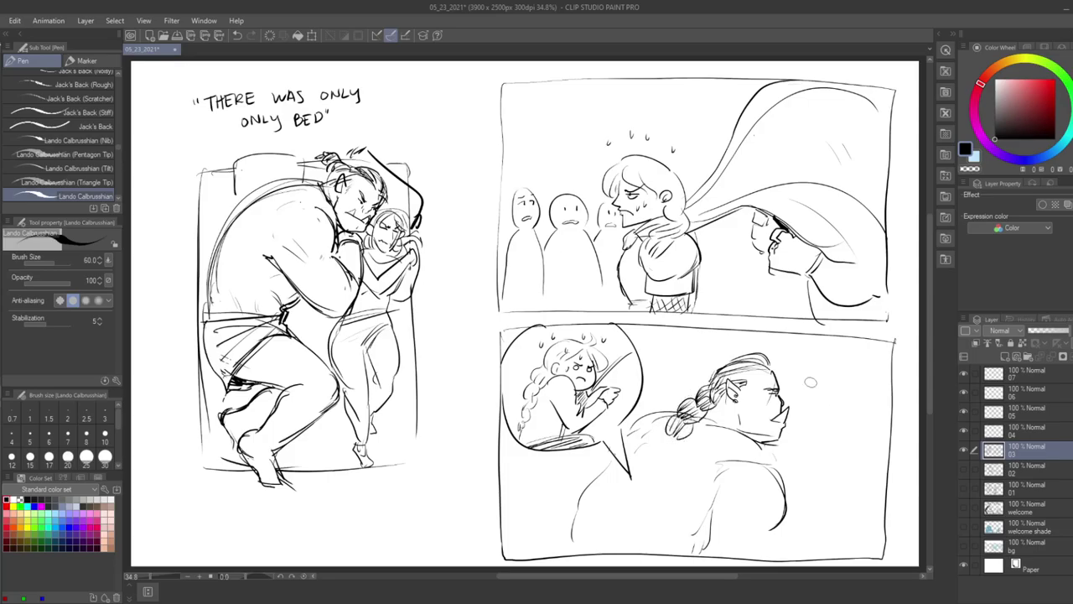
- Add a sweat drop to the orc's cheek, and extend its belly and back contours to the panel's lower border
left_click_drag(751, 396, 752, 406)
left_click_drag(782, 520, 788, 562)
left_click_drag(575, 481, 555, 560)
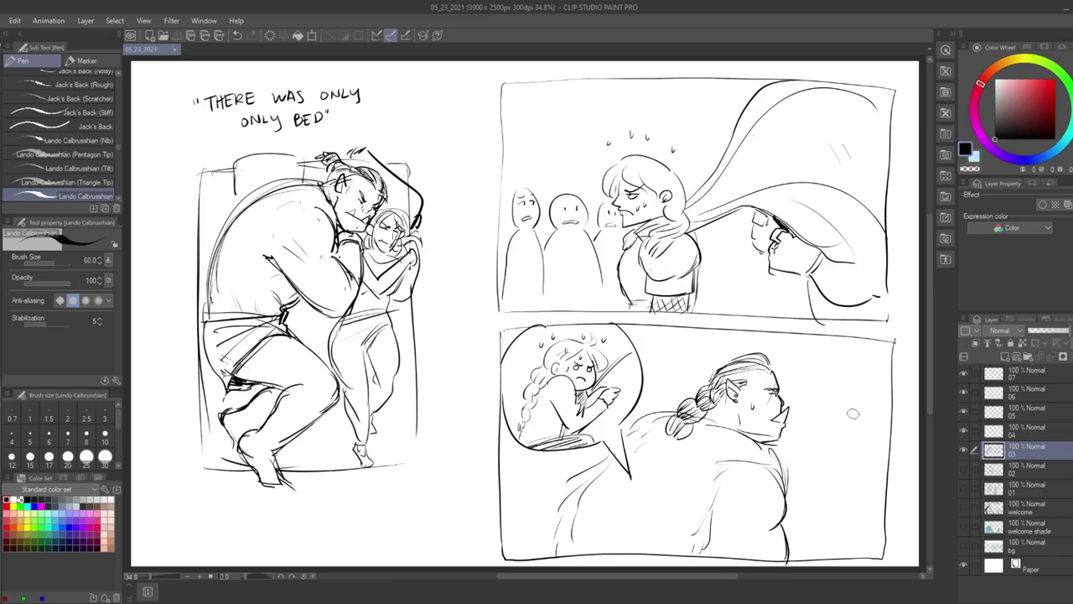
- Draw a small tusked orc with pointed ears and a curved shoulder in the lower panel's background, facing the viewer
left_click_drag(852, 422, 848, 449)
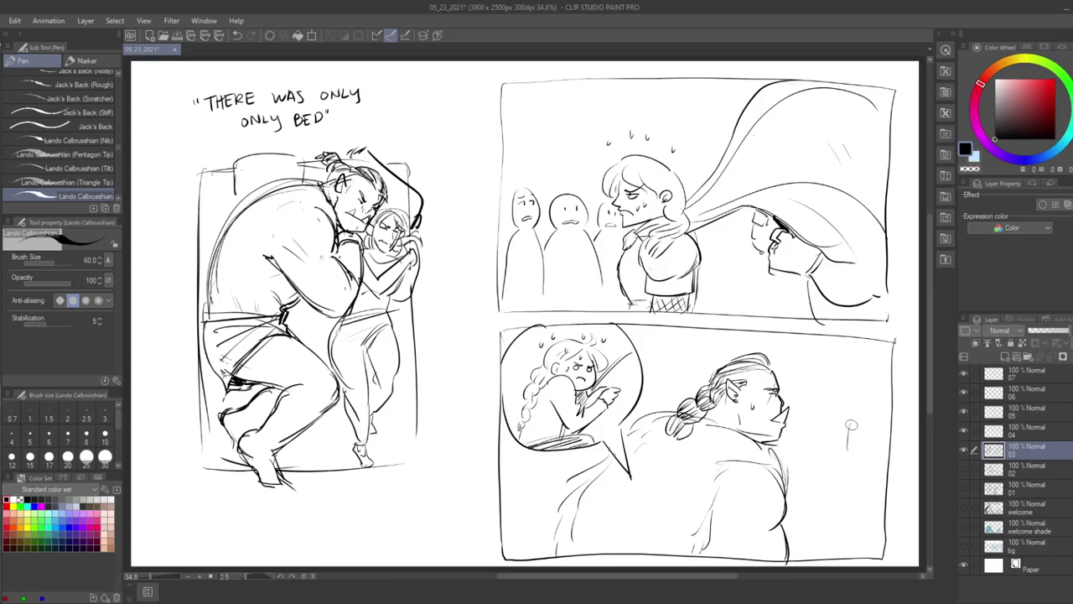
mouse_move(849, 422)
left_mouse_down()
mouse_move(880, 444)
mouse_move(843, 438)
mouse_move(877, 453)
mouse_move(847, 463)
mouse_move(863, 441)
mouse_move(854, 444)
mouse_move(871, 449)
mouse_move(854, 431)
mouse_move(870, 436)
mouse_move(899, 405)
mouse_move(855, 426)
mouse_move(884, 420)
mouse_move(918, 372)
mouse_move(826, 466)
left_mouse_up()
mouse_move(875, 454)
left_mouse_down()
mouse_move(888, 459)
mouse_move(876, 471)
left_mouse_up()
left_click_drag(835, 463, 805, 495)
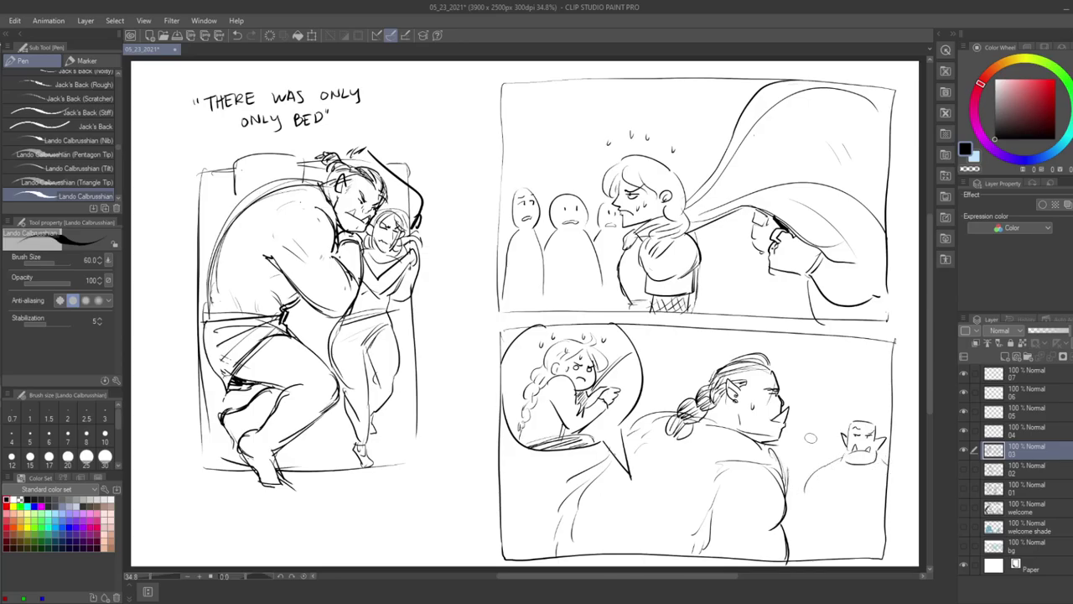
- Draw a second tusked orc head with tufted hair beside the first background orc, and save the document
mouse_move(804, 430)
left_mouse_down()
mouse_move(828, 440)
mouse_move(835, 430)
mouse_move(827, 456)
mouse_move(798, 461)
left_mouse_up()
left_click_drag(799, 461, 823, 462)
key("ctrl+s")
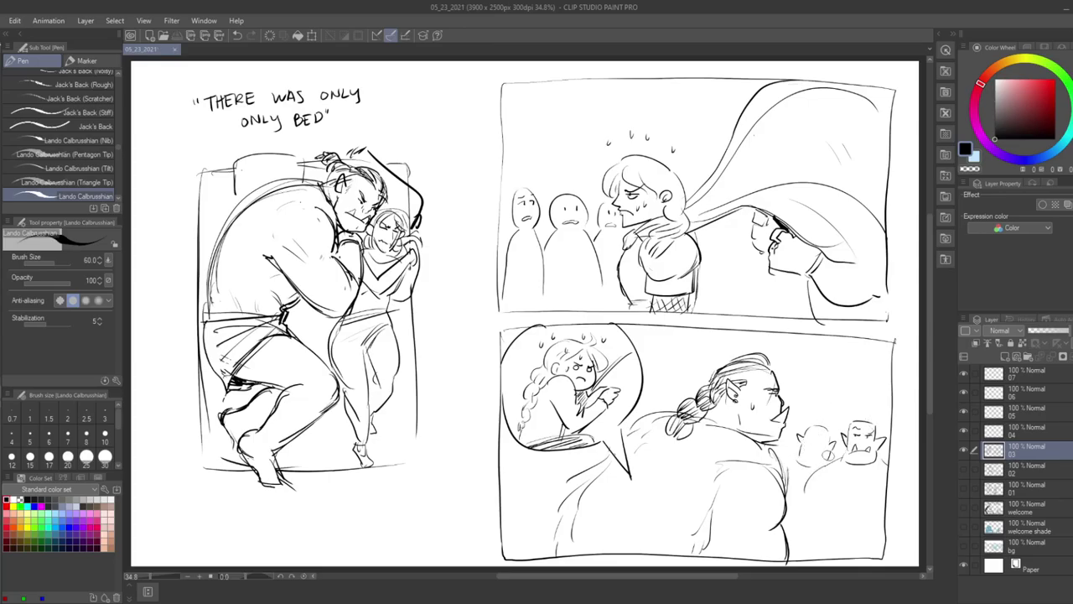
mouse_move(799, 446)
left_mouse_down()
mouse_move(827, 459)
mouse_move(813, 439)
left_mouse_up()
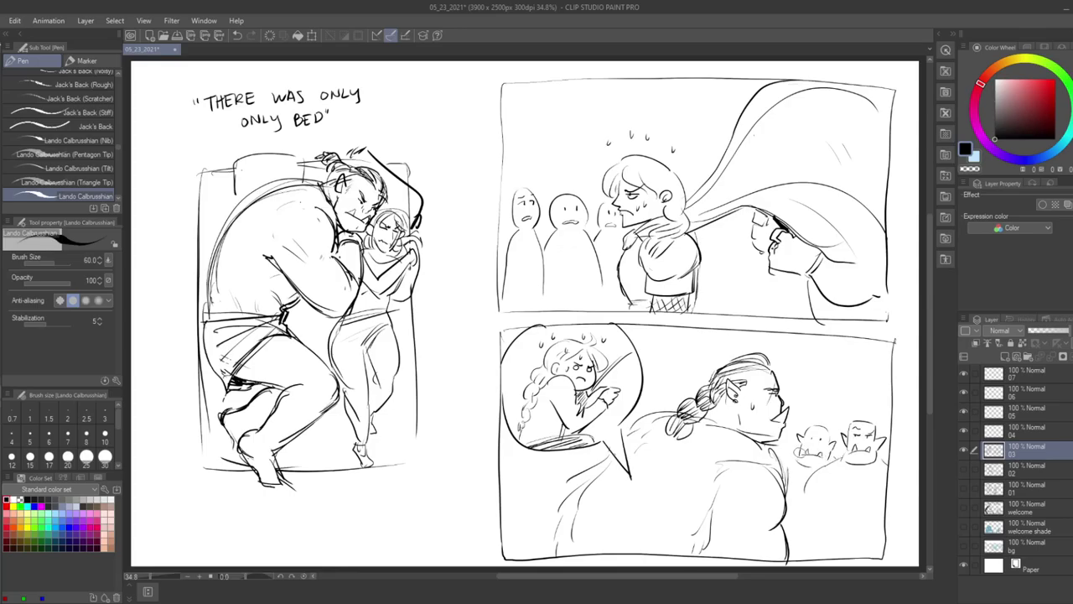
mouse_move(813, 424)
left_mouse_down()
mouse_move(834, 422)
mouse_move(833, 436)
left_mouse_up()
- Place a rounded speech bubble containing three dots above the two background orcs, with tails pointing at them
left_click(828, 373)
left_click(836, 373)
left_click(846, 374)
mouse_move(830, 386)
left_mouse_down()
mouse_move(830, 397)
mouse_move(855, 392)
mouse_move(830, 386)
left_mouse_up()
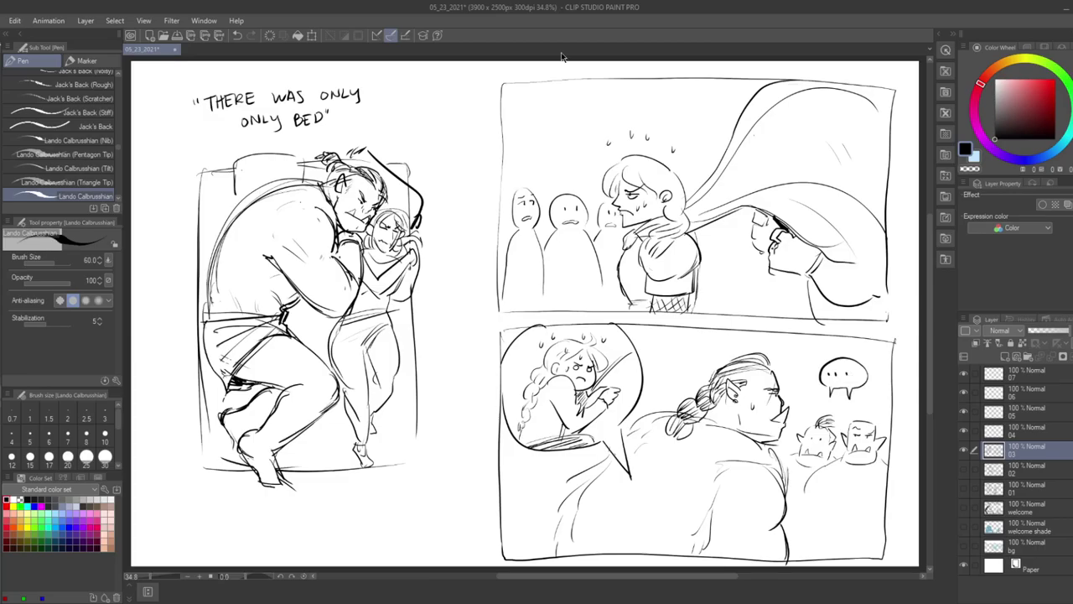
- Hand-letter "ATTEMPT #1" in the upper corner of the first comic panel
left_click_drag(527, 95, 522, 105)
left_click_drag(528, 95, 537, 103)
left_click_drag(533, 95, 548, 94)
left_click_drag(543, 94, 551, 106)
mouse_move(550, 100)
left_mouse_down()
mouse_move(571, 105)
mouse_move(574, 94)
left_mouse_up()
left_click_drag(574, 94, 587, 90)
mouse_move(582, 91)
left_mouse_down()
mouse_move(582, 104)
mouse_move(593, 102)
left_mouse_up()
mouse_move(600, 89)
left_mouse_down()
mouse_move(599, 103)
mouse_move(603, 93)
left_mouse_up()
left_click_drag(589, 99, 613, 102)
left_click_drag(609, 102, 619, 102)
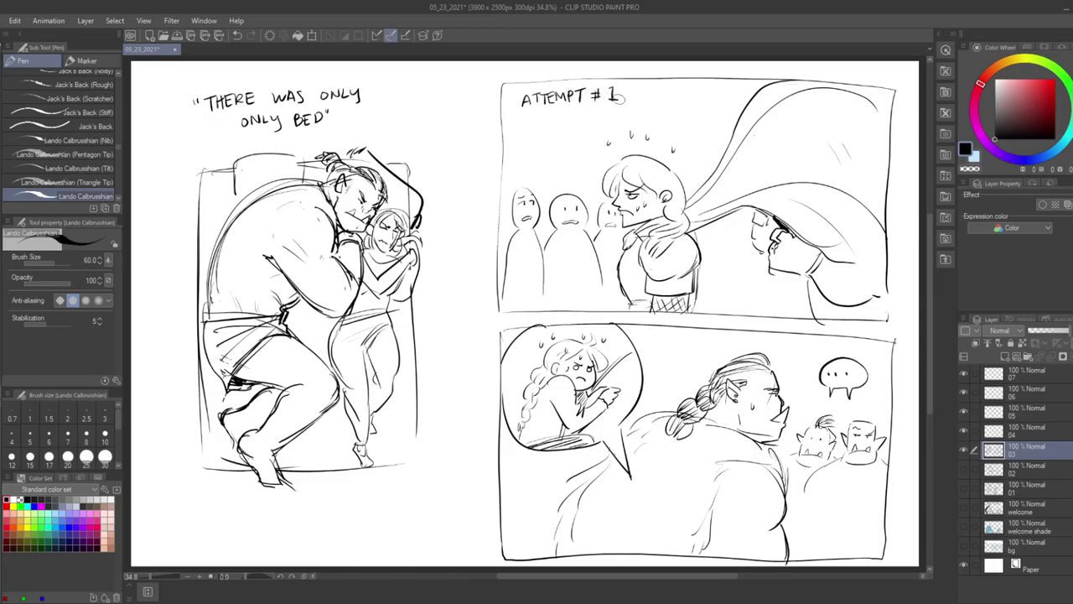
- Hand-letter a matching attempt caption along the upper edge of the second comic panel
left_click_drag(668, 345, 673, 335)
left_click_drag(673, 334, 676, 340)
left_click_drag(678, 336, 699, 336)
left_click_drag(694, 336, 707, 345)
left_click_drag(700, 339, 737, 336)
left_click_drag(732, 336, 742, 347)
left_click_drag(748, 337, 751, 341)
left_click_drag(740, 343, 765, 346)
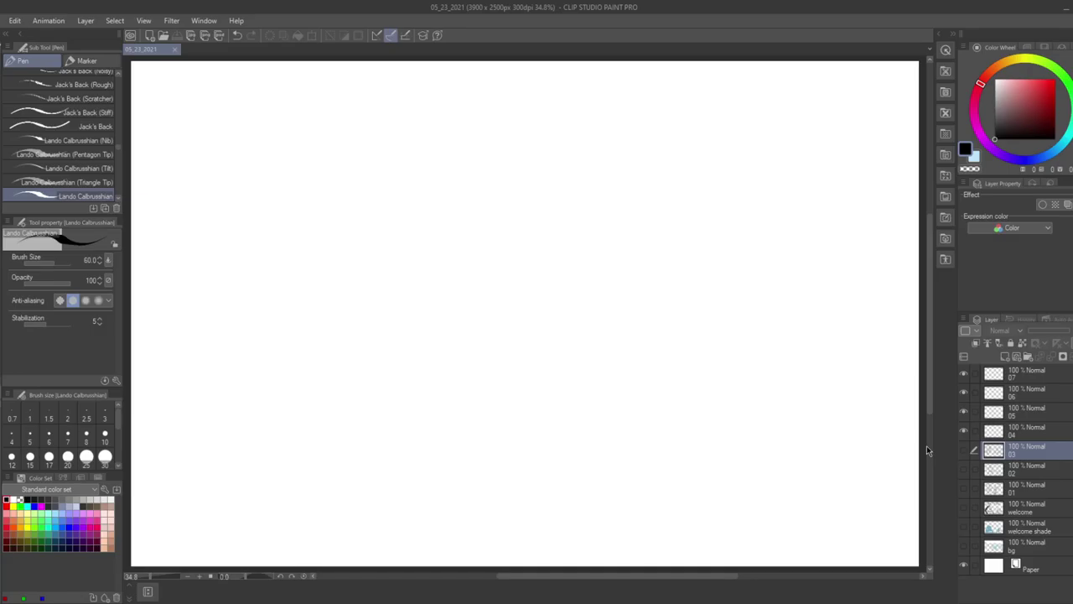
- Make layer 04 the active layer and hand-letter the heading "HURT/COMFORT" in the canvas's upper corner
left_click(1036, 429)
left_click_drag(164, 81, 164, 96)
left_click_drag(170, 81, 171, 88)
left_click_drag(174, 84, 184, 93)
mouse_move(183, 83)
left_mouse_down()
mouse_move(196, 91)
mouse_move(208, 80)
left_mouse_up()
mouse_move(201, 81)
left_mouse_down()
mouse_move(200, 94)
mouse_move(231, 94)
left_mouse_up()
mouse_move(237, 82)
left_mouse_down()
mouse_move(254, 94)
mouse_move(257, 81)
left_mouse_up()
left_click_drag(257, 81, 272, 92)
mouse_move(273, 81)
left_mouse_down()
mouse_move(279, 92)
mouse_move(288, 77)
left_mouse_up()
left_click_drag(283, 77, 284, 90)
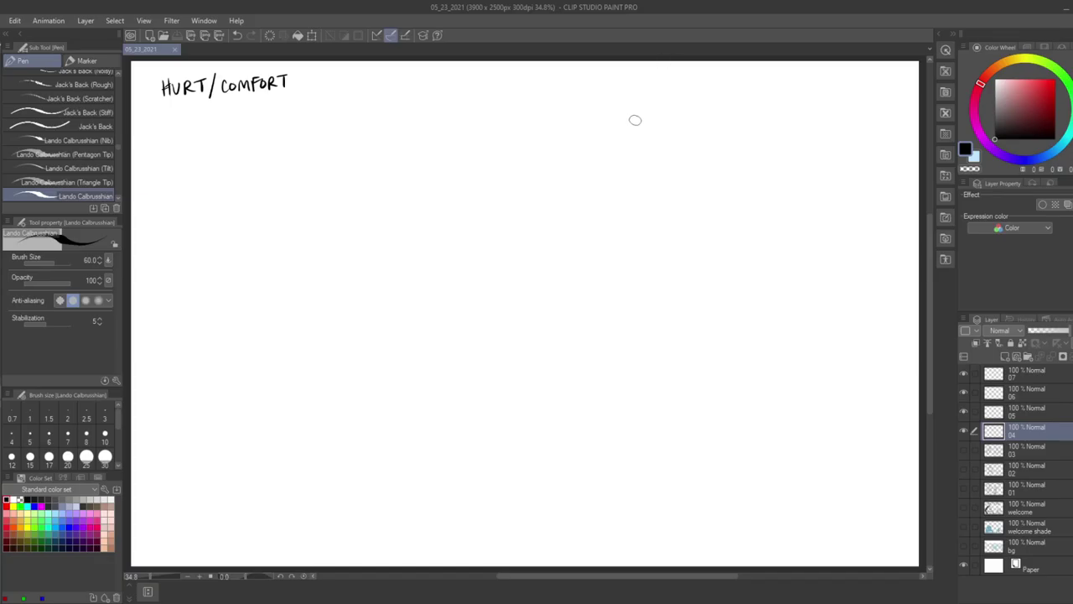
left_click_drag(620, 125, 627, 203)
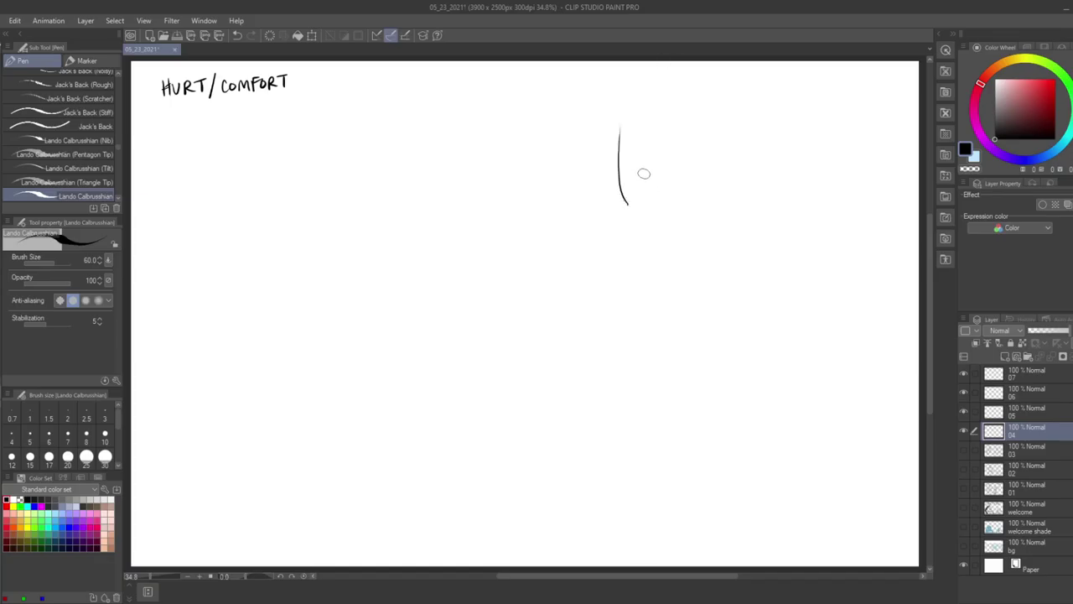
key("ctrl+z")
mouse_move(631, 131)
left_mouse_down()
mouse_move(657, 205)
mouse_move(635, 122)
mouse_move(669, 132)
mouse_move(659, 159)
mouse_move(632, 161)
mouse_move(650, 159)
mouse_move(638, 175)
mouse_move(666, 188)
mouse_move(640, 201)
mouse_move(631, 178)
mouse_move(653, 175)
mouse_move(632, 198)
mouse_move(665, 196)
left_mouse_up()
key("ctrl+z")
key("ctrl+z")
- Draw a horned, angry creature with a toothy open mouth, outstretched arms, clawed hands and loose torso contours
left_click_drag(617, 154, 518, 206)
left_click_drag(580, 168, 512, 204)
mouse_move(689, 147)
left_mouse_down()
mouse_move(779, 187)
mouse_move(800, 211)
mouse_move(796, 193)
mouse_move(821, 210)
mouse_move(786, 216)
mouse_move(820, 218)
left_mouse_up()
left_click_drag(512, 187, 486, 204)
left_click_drag(490, 203, 518, 211)
left_click_drag(703, 168, 720, 262)
left_click_drag(652, 209, 654, 272)
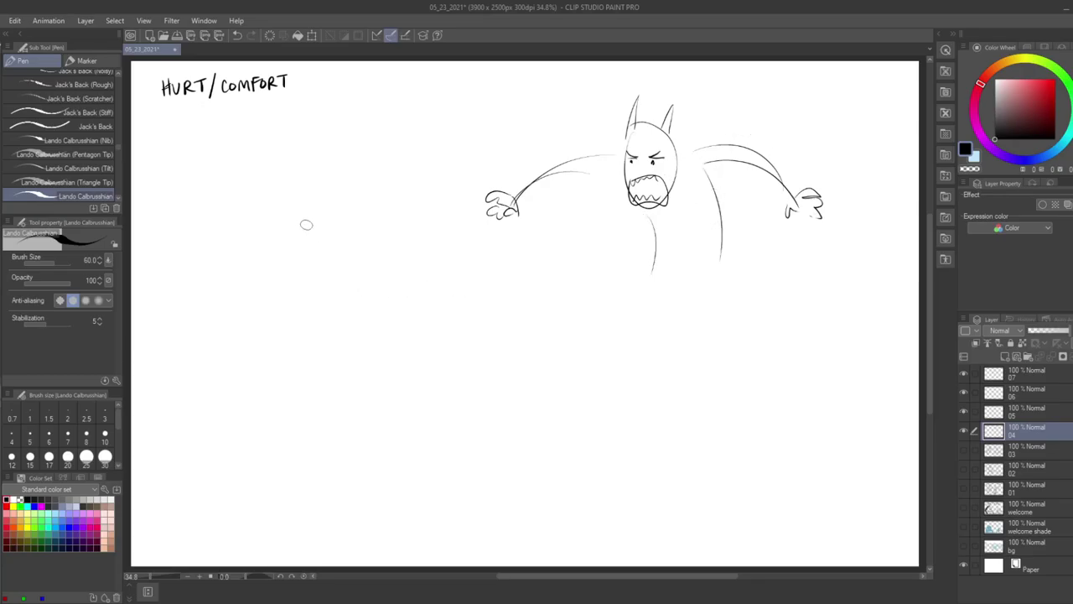
- Rough in a large orc head below the heading with a rounded skull, jaw line, brow and nose profile
mouse_move(277, 280)
left_mouse_down()
mouse_move(376, 249)
mouse_move(381, 285)
left_mouse_up()
left_click_drag(307, 306, 362, 338)
left_click_drag(381, 266, 391, 286)
left_click_drag(370, 223, 375, 251)
left_click_drag(377, 252, 388, 271)
mouse_move(388, 269)
left_mouse_down()
mouse_move(384, 278)
mouse_move(398, 266)
mouse_move(396, 295)
left_mouse_up()
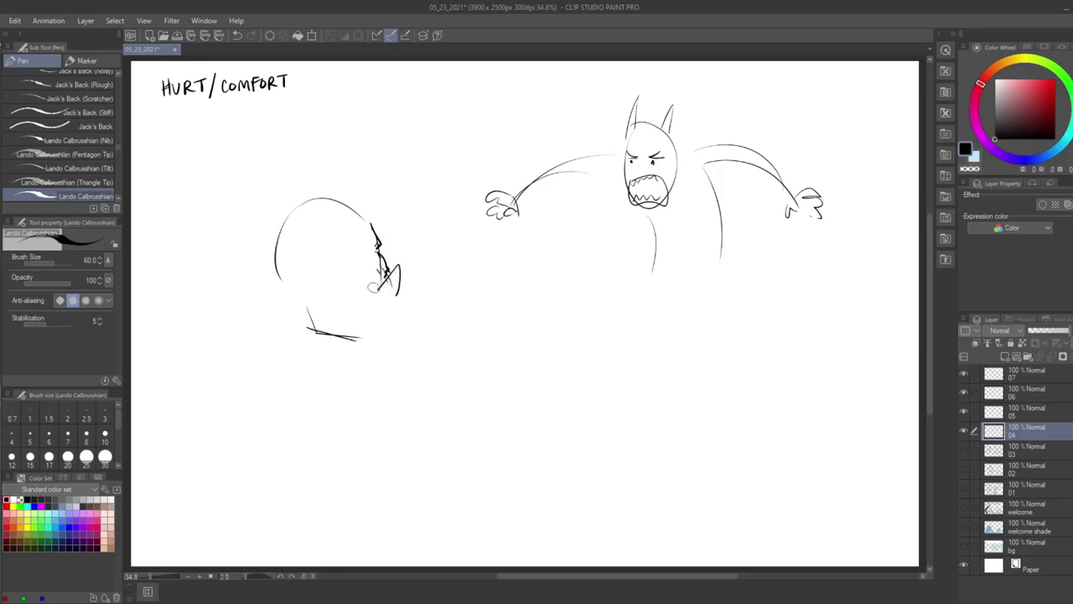
key("ctrl+z")
left_click_drag(395, 296, 394, 300)
- Add an ear to the orc's head and outline the back of the skull and nape
left_click_drag(298, 268, 276, 257)
left_click_drag(276, 258, 296, 288)
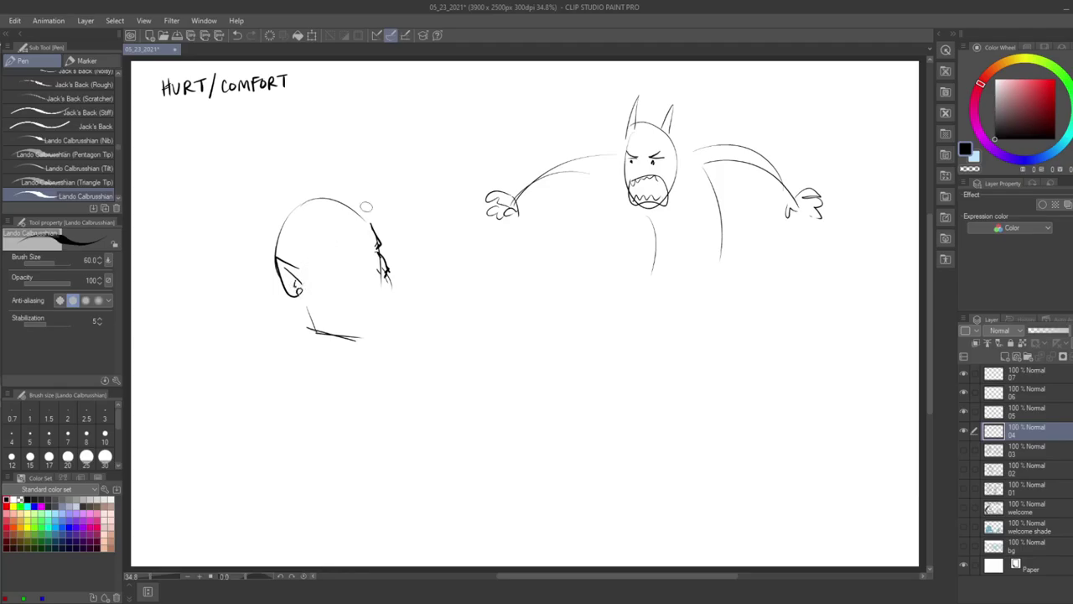
mouse_move(370, 211)
left_mouse_down()
mouse_move(262, 250)
mouse_move(259, 285)
left_mouse_up()
left_click_drag(267, 270, 248, 293)
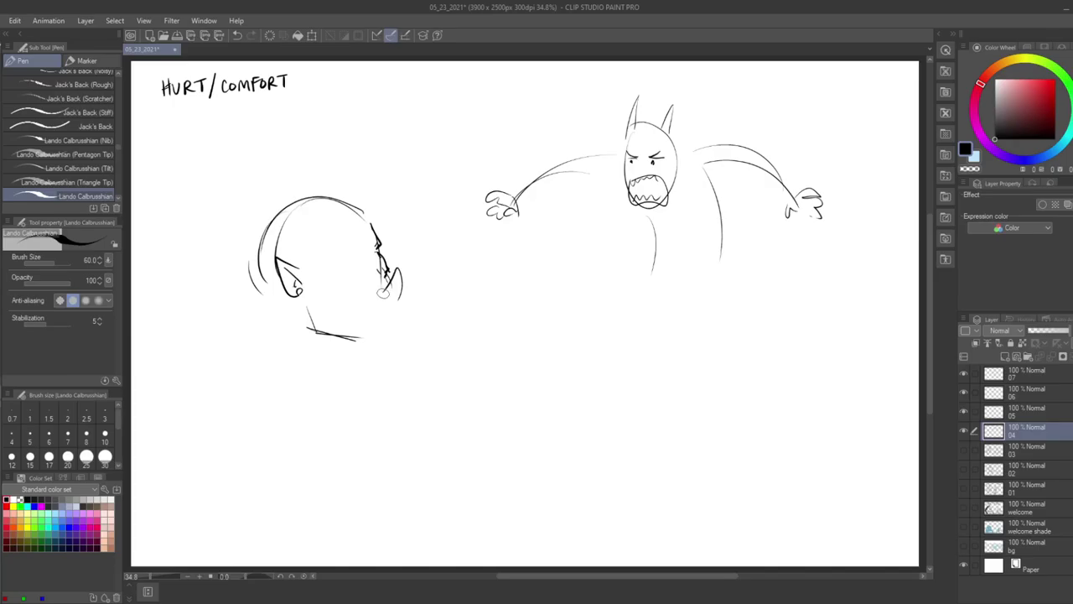
- Rework the orc's mouth area into a protruding tusk, lips and chin, and strengthen the jaw line
left_click_drag(372, 290, 391, 293)
key("ctrl+z")
mouse_move(364, 289)
left_mouse_down()
mouse_move(356, 311)
mouse_move(406, 283)
mouse_move(405, 302)
left_mouse_up()
key("ctrl+z")
key("ctrl+z")
mouse_move(390, 287)
left_mouse_down()
mouse_move(401, 311)
mouse_move(388, 316)
mouse_move(400, 299)
mouse_move(380, 310)
mouse_move(392, 327)
left_mouse_up()
key("ctrl+z")
key("ctrl+z")
key("ctrl+z")
left_click_drag(381, 287, 395, 324)
mouse_move(314, 323)
left_mouse_down()
mouse_move(379, 343)
mouse_move(398, 327)
mouse_move(376, 348)
left_mouse_up()
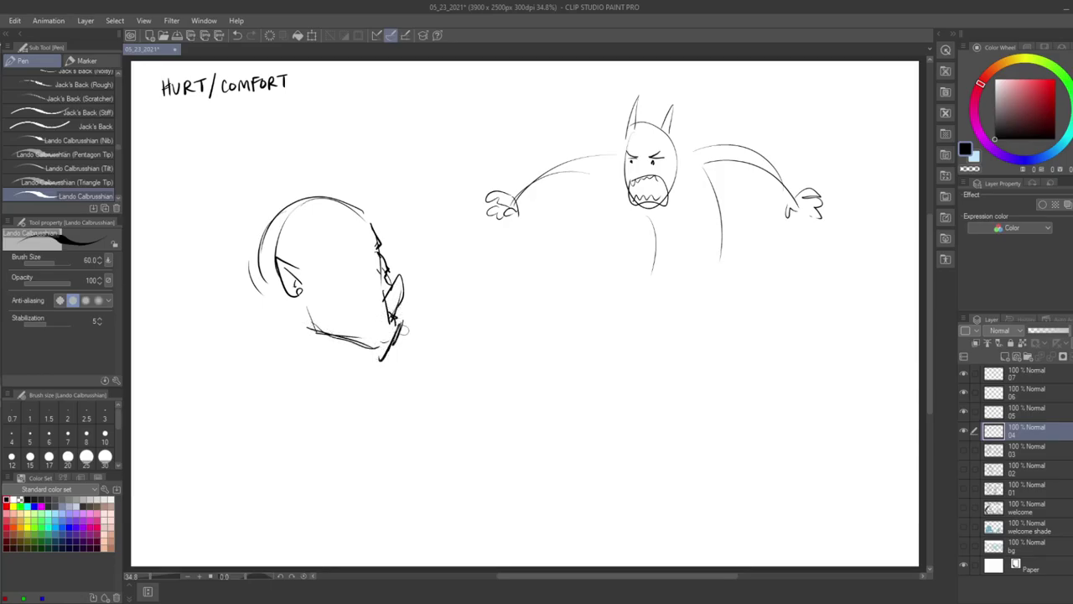
- Add a nape line, erase the orc's first ear, and redraw it as a pointed ear farther forward
left_click_drag(257, 287, 229, 316)
key("e")
left_click_drag(273, 257, 297, 274)
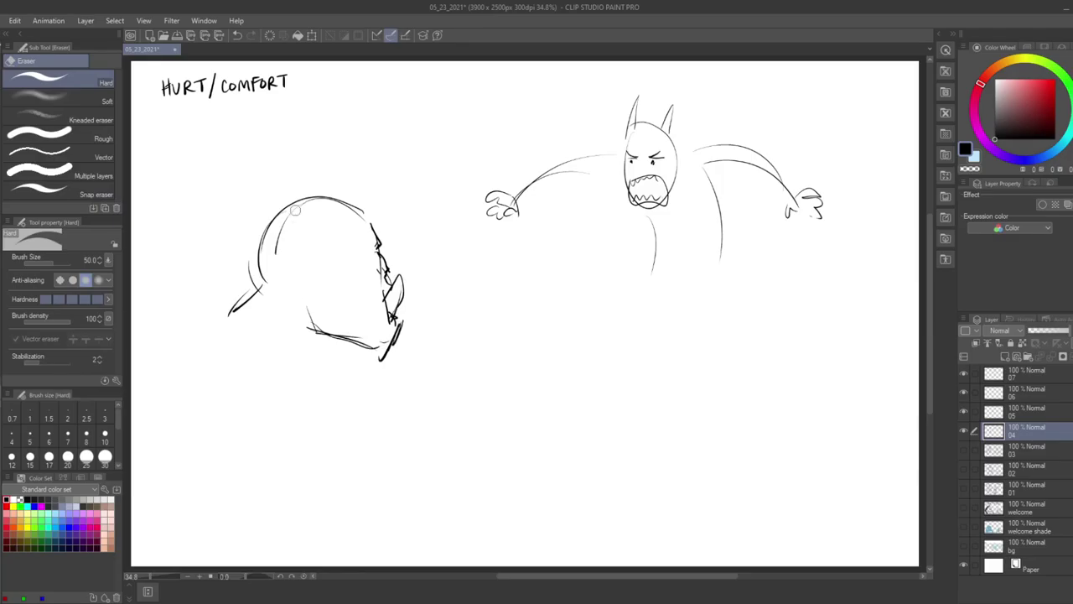
key("p")
left_click_drag(295, 287, 310, 270)
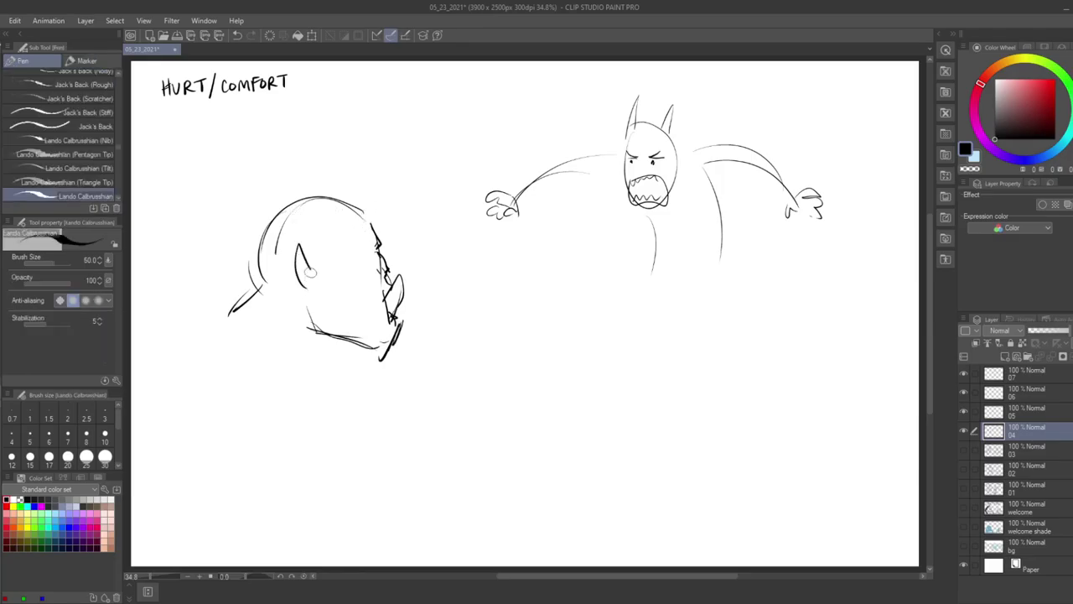
- Add the far pointed ear, darken the skull outline, and draw the orc's neck and upper back lines
mouse_move(252, 243)
left_mouse_down()
mouse_move(263, 251)
mouse_move(261, 279)
left_mouse_up()
key("ctrl+z")
mouse_move(372, 225)
left_mouse_down()
mouse_move(293, 191)
mouse_move(335, 192)
mouse_move(276, 204)
mouse_move(270, 256)
mouse_move(216, 317)
left_mouse_up()
mouse_move(259, 272)
left_mouse_down()
mouse_move(315, 302)
mouse_move(353, 373)
left_mouse_up()
left_click_drag(245, 285, 144, 334)
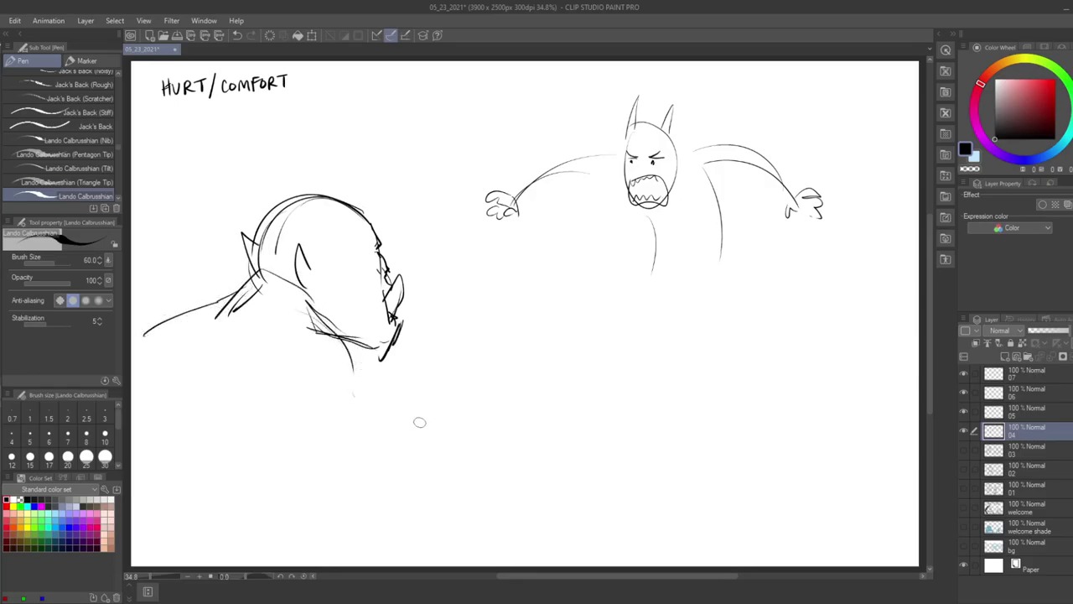
left_click_drag(332, 332, 366, 378)
- Erase the overlapping lines under the orc's jaw and redraw the front neck line more boldly
key("e")
mouse_move(325, 334)
left_mouse_down()
mouse_move(299, 311)
mouse_move(327, 335)
left_mouse_up()
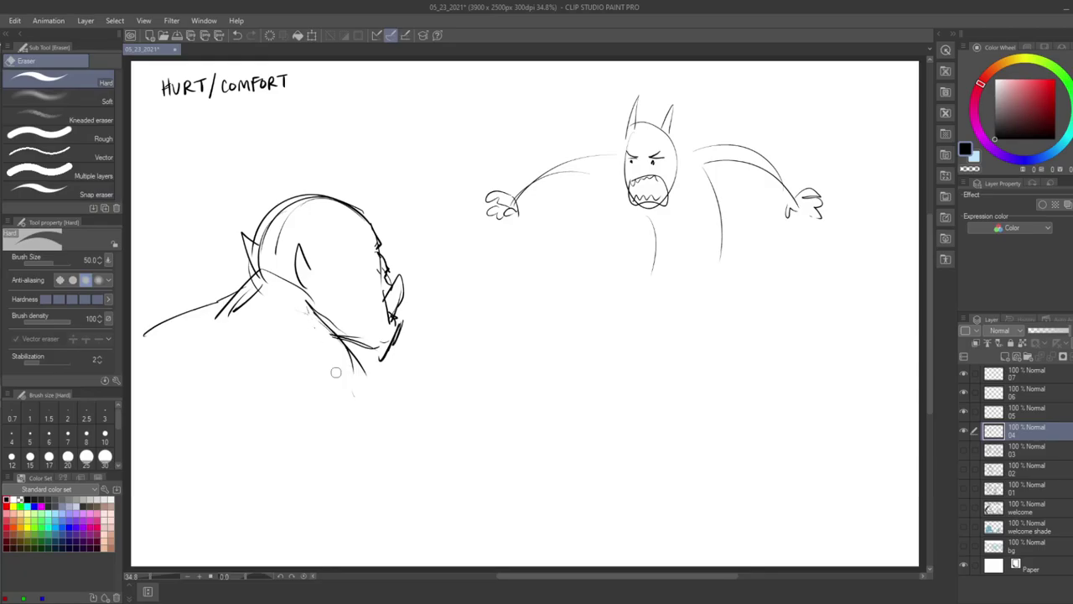
key("p")
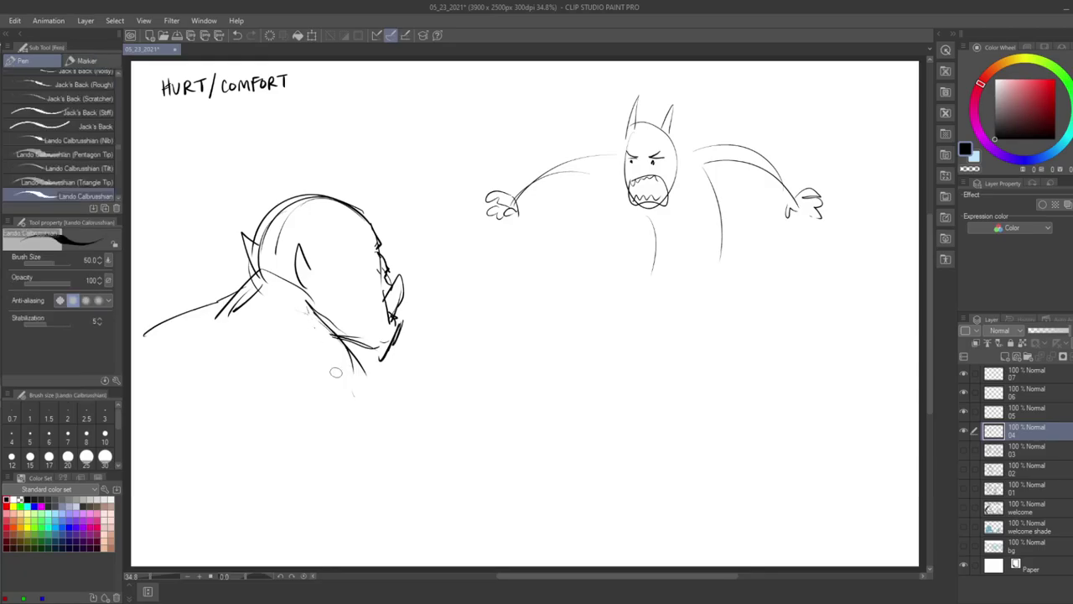
key("]")
left_click_drag(315, 311, 354, 361)
- Add curved back contours, a bumpy braid outline along the shoulder, and raised hair atop the orc's head
mouse_move(235, 307)
left_mouse_down()
mouse_move(195, 366)
mouse_move(193, 402)
left_mouse_up()
left_click_drag(206, 328, 179, 411)
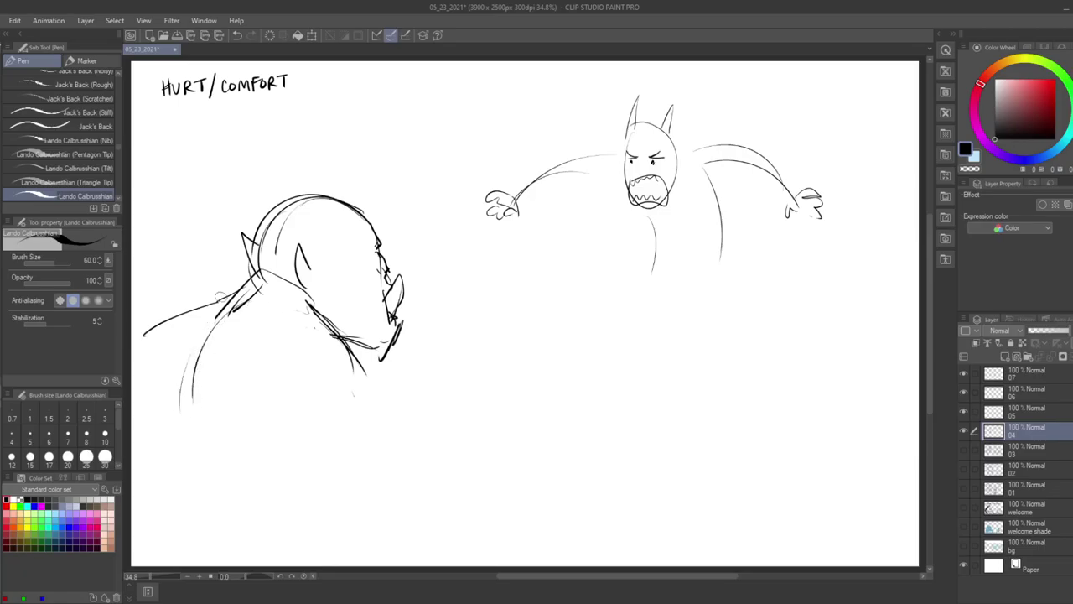
mouse_move(230, 291)
left_mouse_down()
mouse_move(165, 312)
mouse_move(120, 309)
left_mouse_up()
mouse_move(360, 206)
left_mouse_down()
mouse_move(335, 180)
mouse_move(275, 197)
left_mouse_up()
left_click_drag(344, 174, 356, 204)
left_click_drag(263, 195, 347, 181)
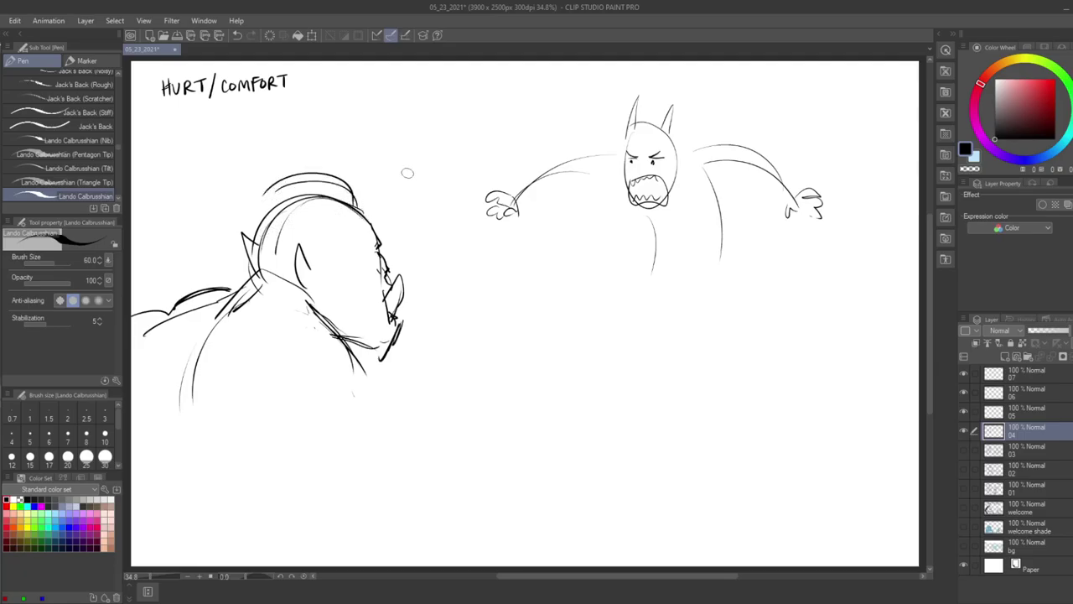
- Draw the orc's rounded near shoulder from under the chin and erase the neck lines crossing it
mouse_move(379, 346)
left_mouse_down()
mouse_move(363, 361)
mouse_move(383, 347)
mouse_move(451, 407)
left_mouse_up()
key("ctrl+z")
mouse_move(334, 349)
left_mouse_down()
mouse_move(440, 403)
mouse_move(438, 425)
left_mouse_up()
mouse_move(381, 359)
left_mouse_down()
mouse_move(440, 422)
mouse_move(433, 440)
left_mouse_up()
key("e")
mouse_move(345, 353)
left_mouse_down()
mouse_move(373, 354)
mouse_move(340, 360)
left_mouse_up()
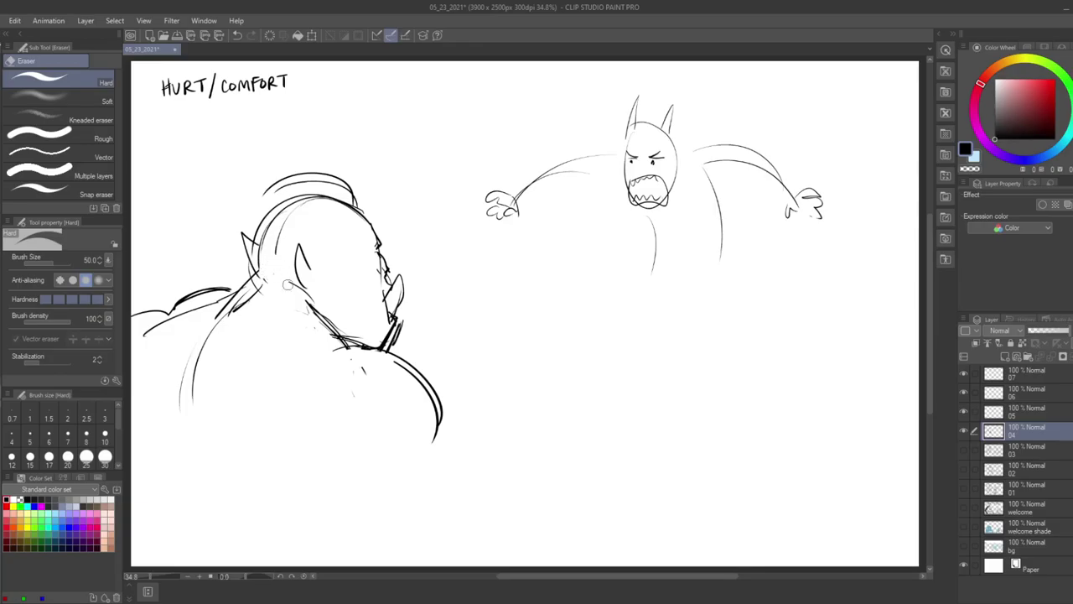
- Replace the orc's near ear with a pointed one closer to the face, add a dangling earring, and save
mouse_move(299, 288)
left_mouse_down()
mouse_move(305, 252)
mouse_move(302, 283)
mouse_move(307, 274)
mouse_move(314, 298)
left_mouse_up()
key("p")
key("ctrl+z")
left_click_drag(324, 261, 324, 298)
key("]")
left_click_drag(317, 248, 325, 293)
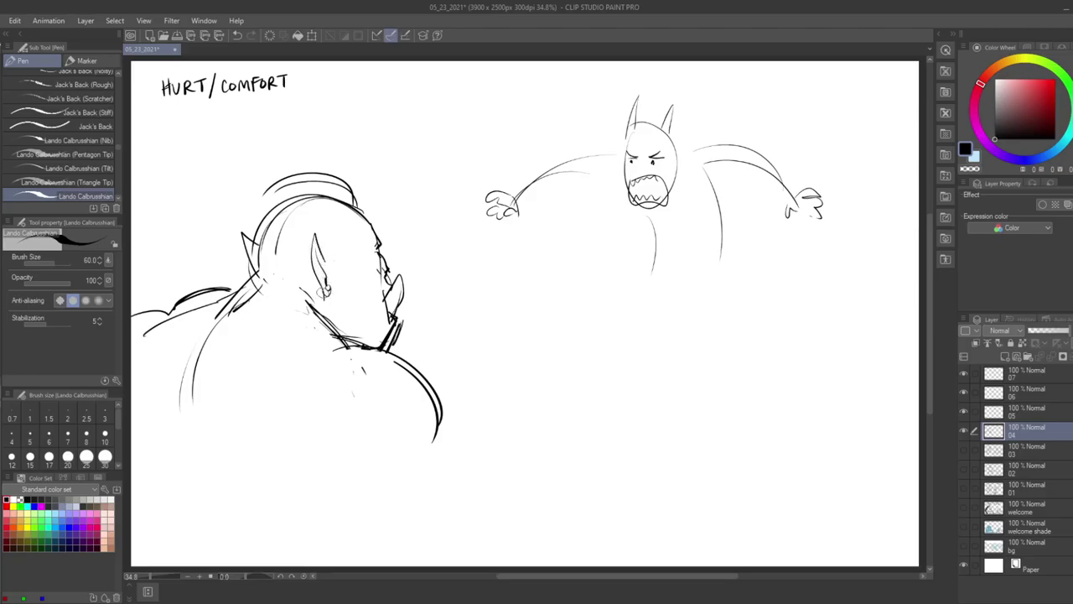
mouse_move(329, 294)
left_mouse_down()
mouse_move(334, 325)
mouse_move(319, 342)
mouse_move(329, 329)
left_mouse_up()
key("ctrl+s")
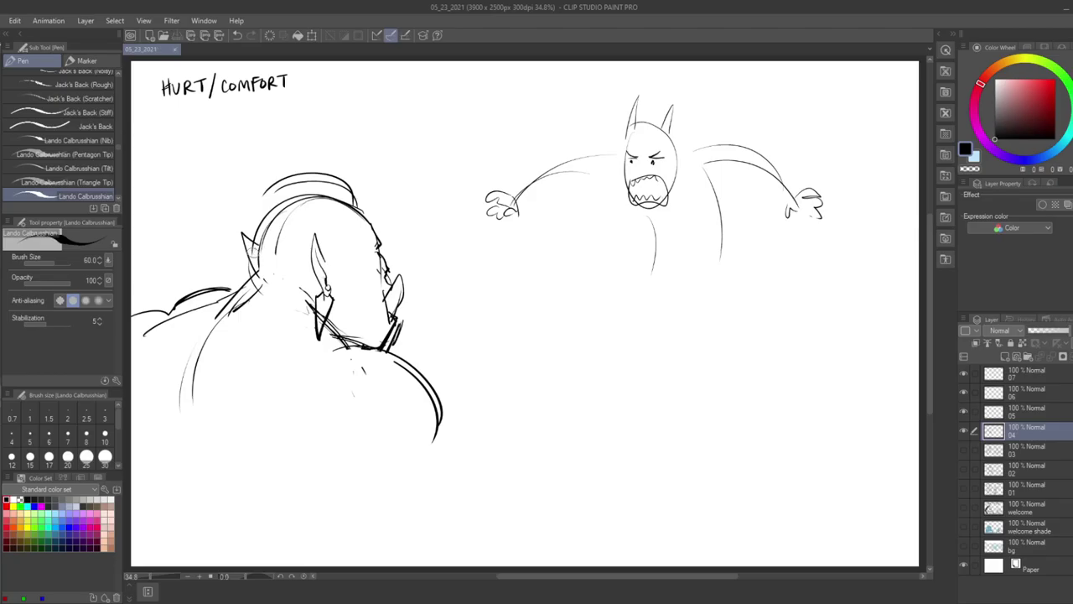
- Outline the orc's bulky upper arm on both sides and draw the elbow and lower forearm contour
left_click_drag(309, 355, 304, 470)
left_click_drag(439, 457, 436, 415)
left_click_drag(284, 488, 306, 491)
left_click_drag(311, 494, 405, 543)
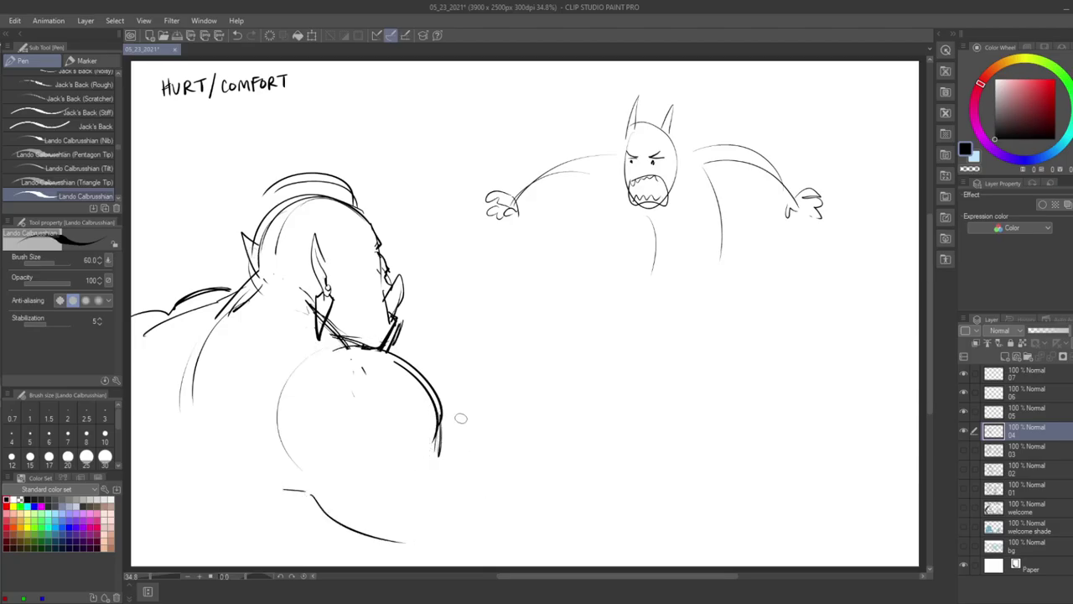
- Draw the orc's swept-back hair strands, hatched sideburn and hairline, and the rounded braid segments behind its head
mouse_move(357, 206)
left_mouse_down()
mouse_move(263, 226)
mouse_move(299, 236)
mouse_move(265, 249)
left_mouse_up()
left_click_drag(333, 235, 342, 233)
mouse_move(326, 251)
left_mouse_down()
mouse_move(344, 244)
mouse_move(341, 265)
mouse_move(328, 261)
left_mouse_up()
mouse_move(339, 261)
left_mouse_down()
mouse_move(335, 279)
mouse_move(257, 292)
left_mouse_up()
left_click_drag(263, 226, 262, 281)
mouse_move(280, 232)
left_mouse_down()
mouse_move(292, 223)
mouse_move(267, 277)
mouse_move(253, 266)
mouse_move(278, 267)
left_mouse_up()
mouse_move(303, 269)
left_mouse_down()
mouse_move(228, 256)
mouse_move(145, 279)
left_mouse_up()
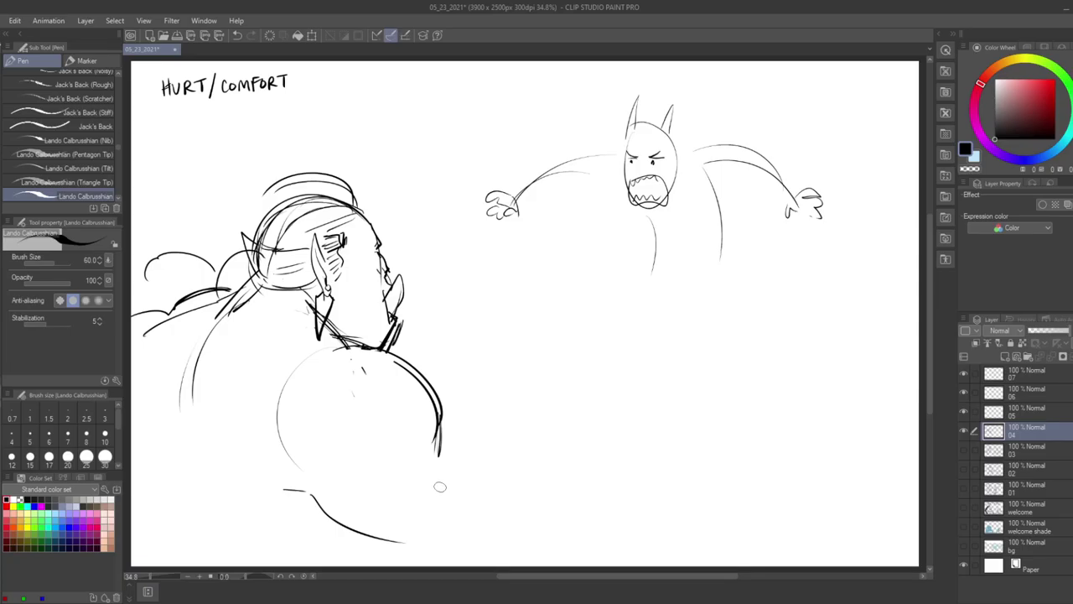
key("m")
key("p")
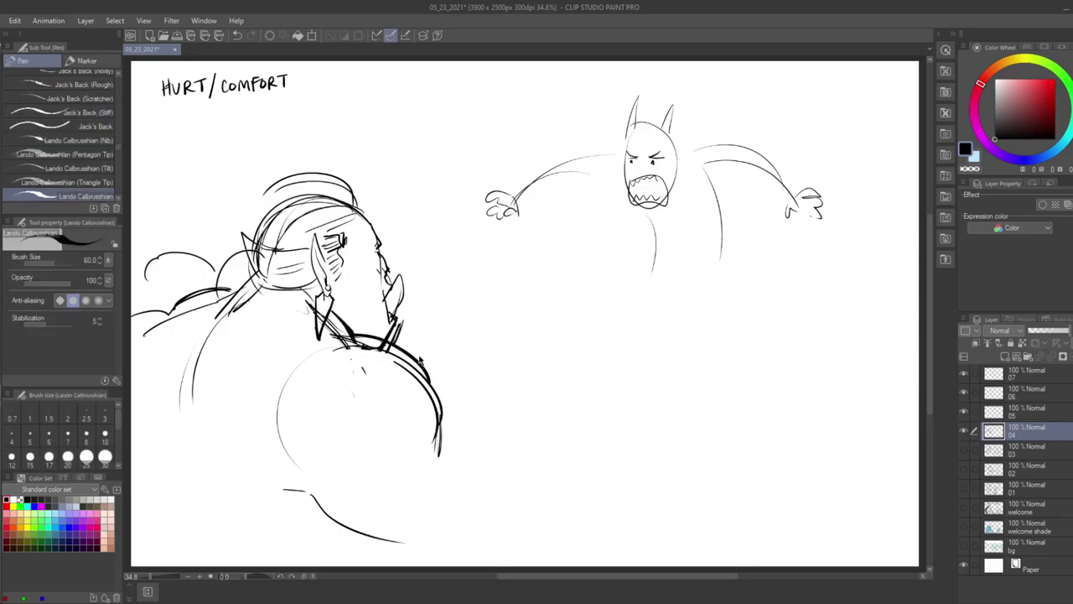
left_click_drag(454, 299, 458, 367)
left_click_drag(465, 319, 501, 387)
key("ctrl+z")
key("ctrl+z")
key("ctrl+z")
key("ctrl+z")
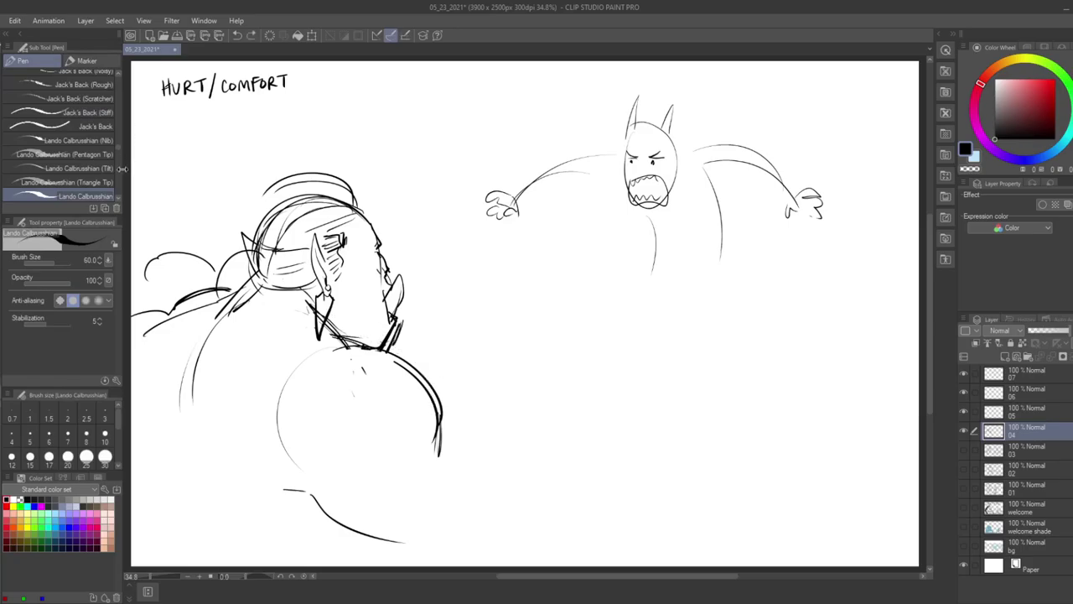
scroll(118, 199, "down", 2)
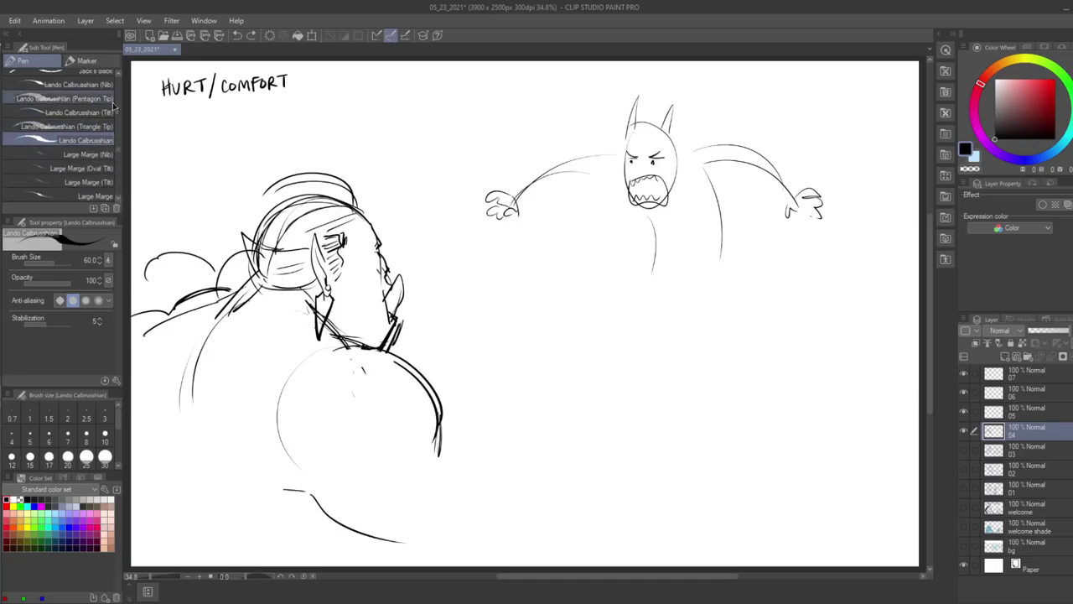
left_click_drag(467, 267, 512, 315)
key("ctrl+z")
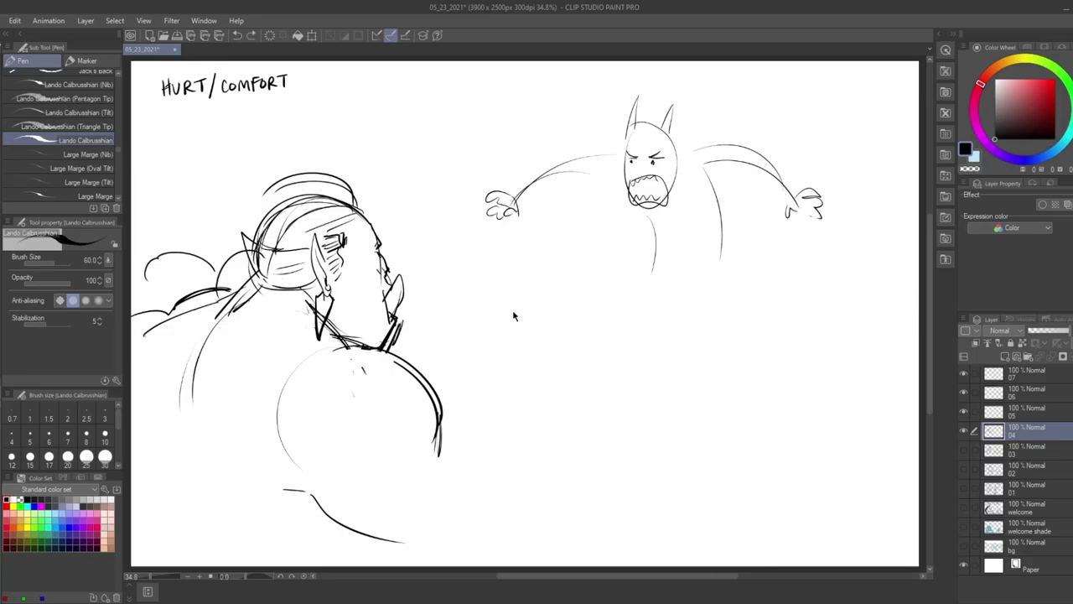
- Reinforce the orc's shoulder and arm outlines, extend the back contour downward, and add waist and upper forearm lines
left_click_drag(326, 315, 355, 345)
mouse_move(330, 317)
left_mouse_down()
mouse_move(358, 345)
mouse_move(394, 348)
mouse_move(436, 389)
mouse_move(442, 471)
left_mouse_up()
left_click_drag(267, 446, 391, 560)
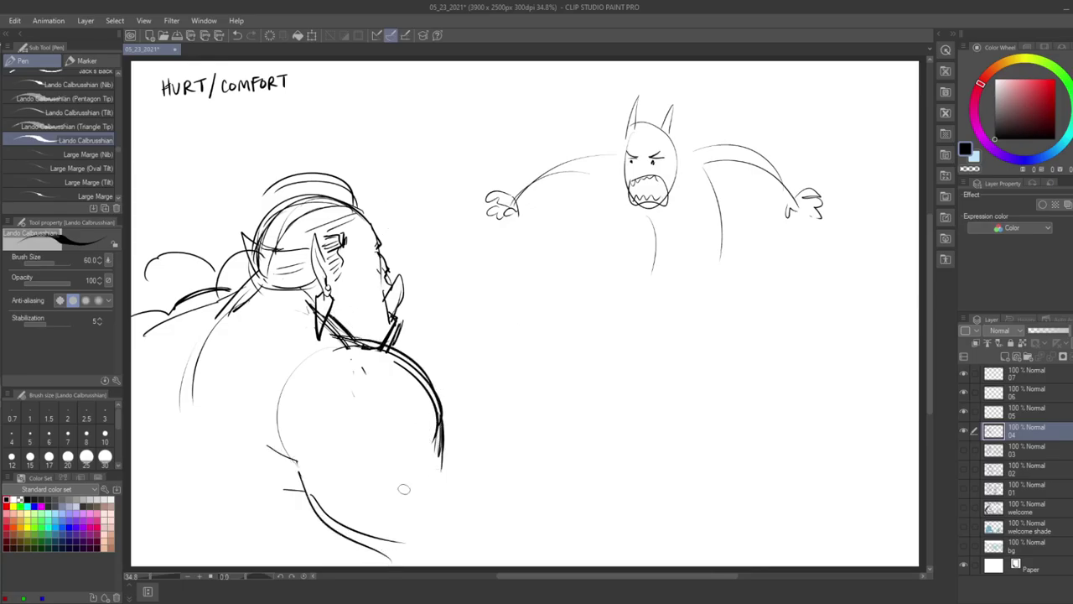
left_click_drag(210, 323, 134, 462)
left_click_drag(332, 523, 251, 553)
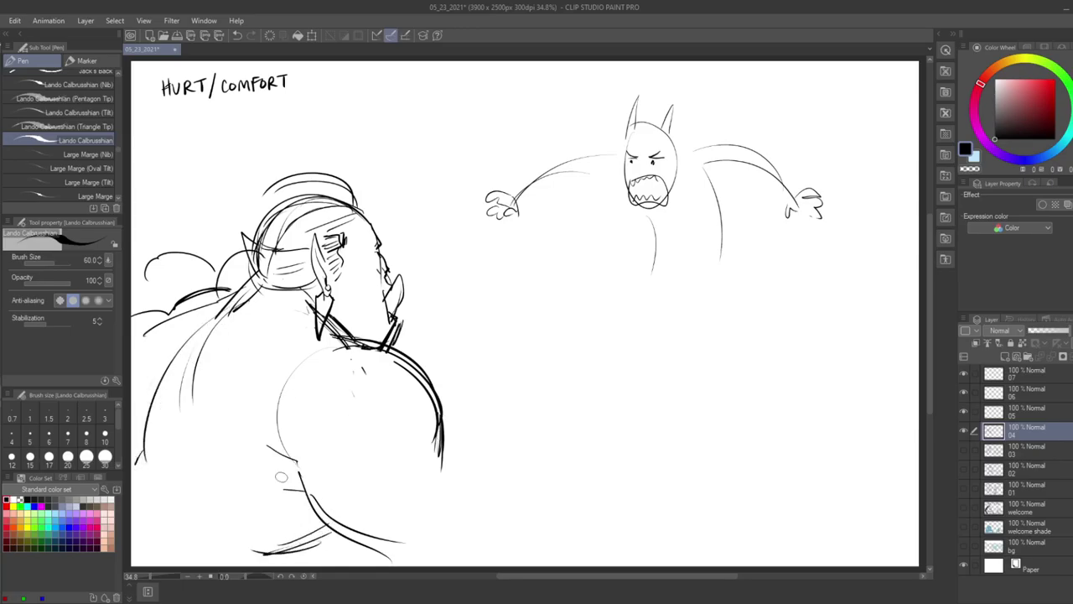
mouse_move(447, 452)
left_mouse_down()
mouse_move(496, 488)
mouse_move(521, 538)
left_mouse_up()
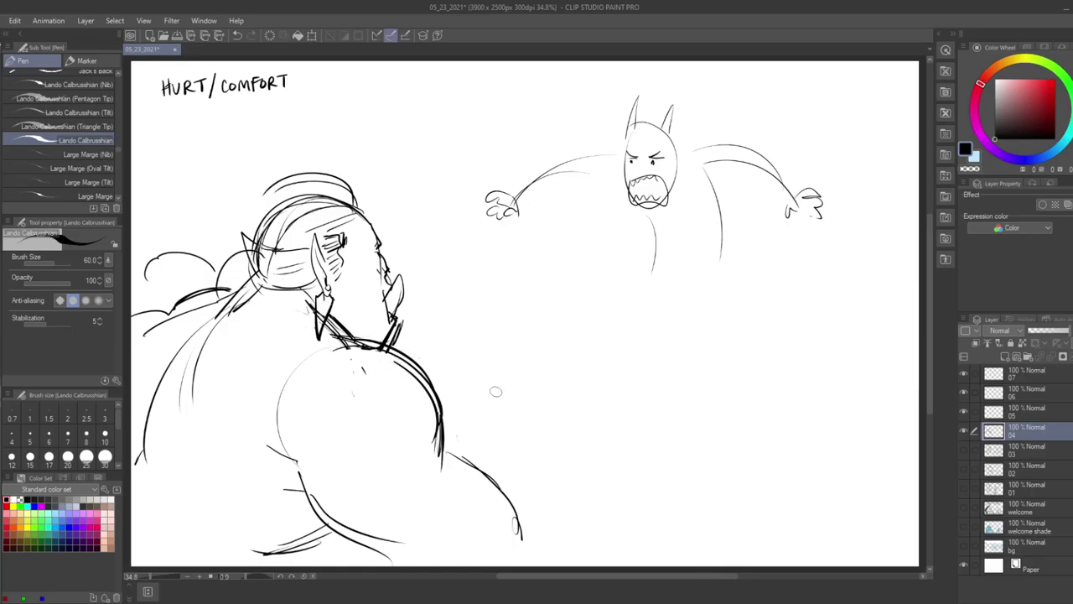
- Lasso the orc's near shoulder, upper arm and forearm lines, delete them, and clear the selection
key("m")
mouse_move(377, 530)
left_mouse_down()
mouse_move(261, 463)
mouse_move(327, 335)
mouse_move(486, 428)
mouse_move(383, 531)
left_mouse_up()
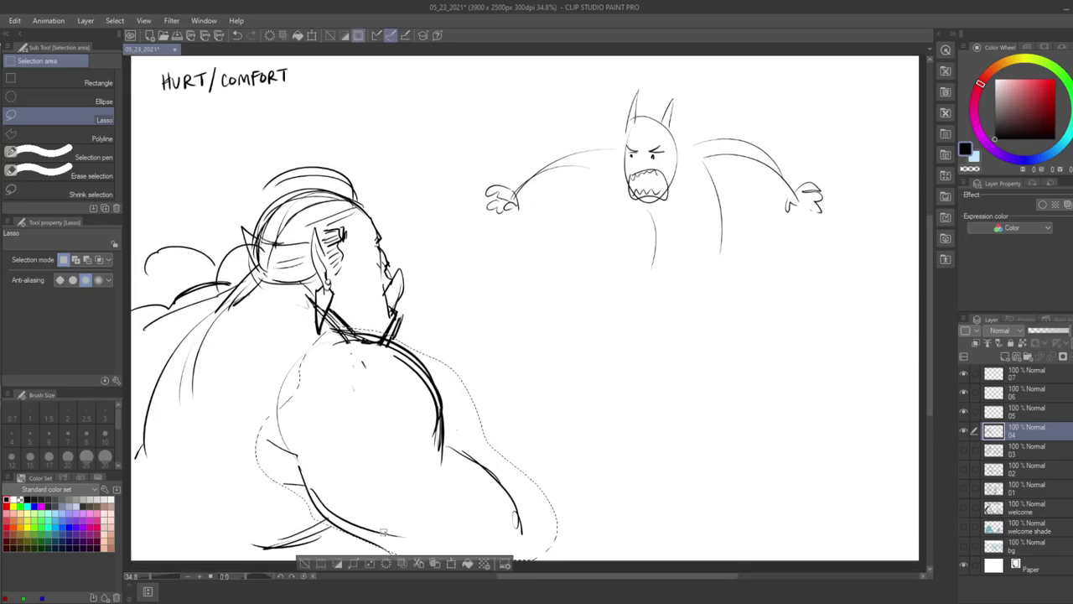
key("Delete")
key("ctrl+d")
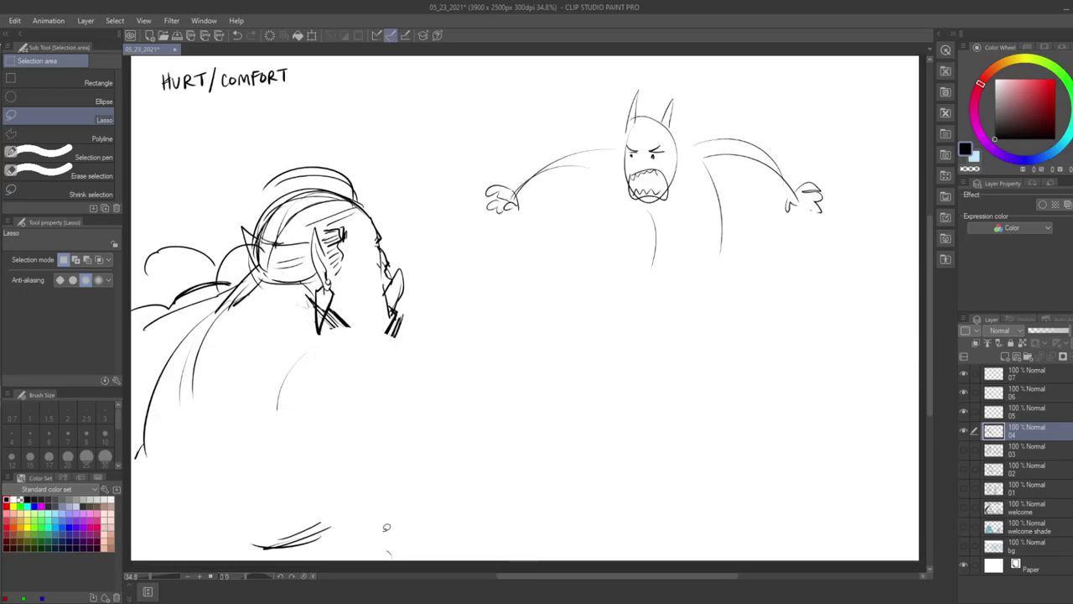
- Save the drawing and erase stray strokes around the orc's ear and jaw
key("ctrl+0")
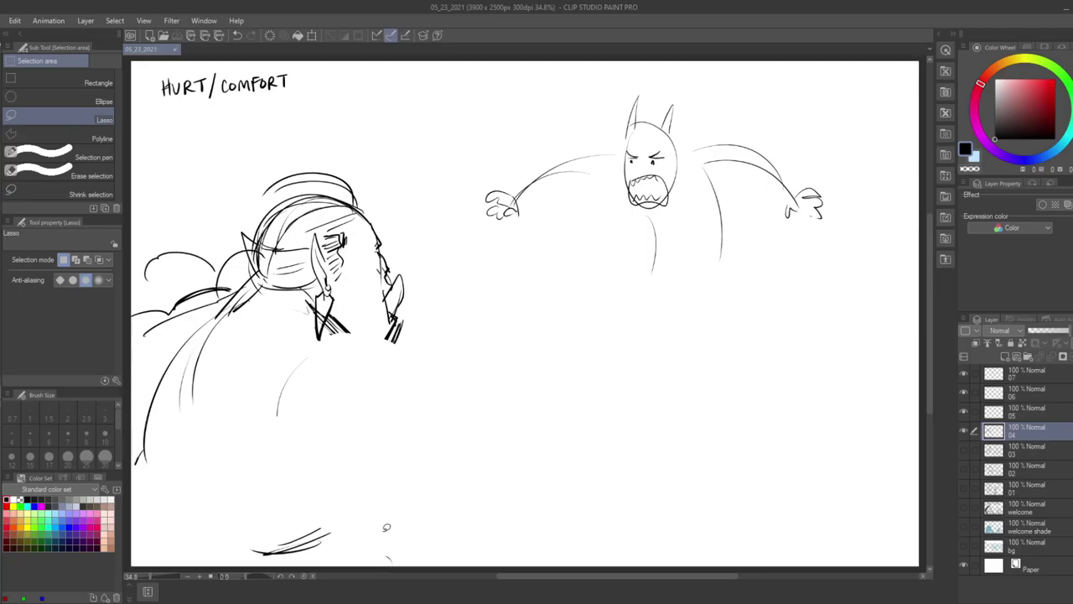
key("p")
key("e")
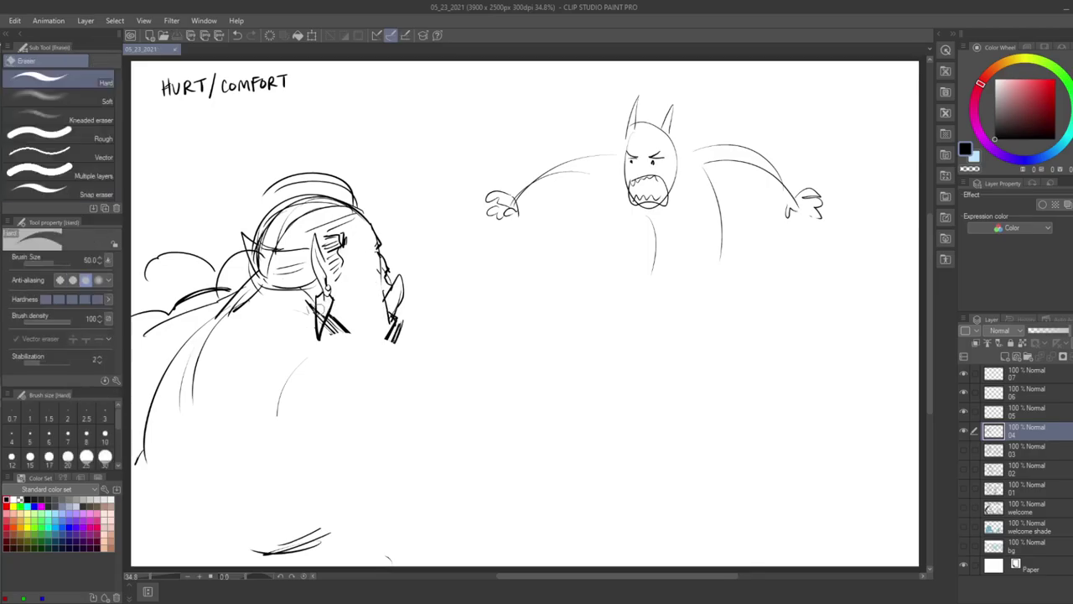
left_click_drag(321, 308, 323, 292)
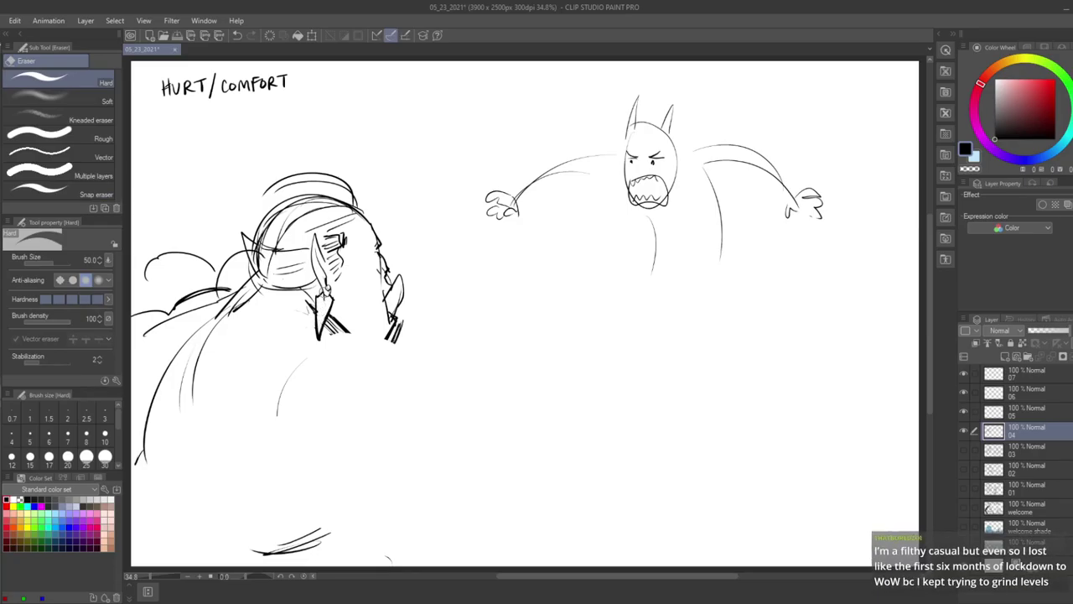
- Draw the orc's rounded near shoulder, curving from the neck down both sides of the shoulder muscle
key("p")
left_click_drag(329, 329, 424, 379)
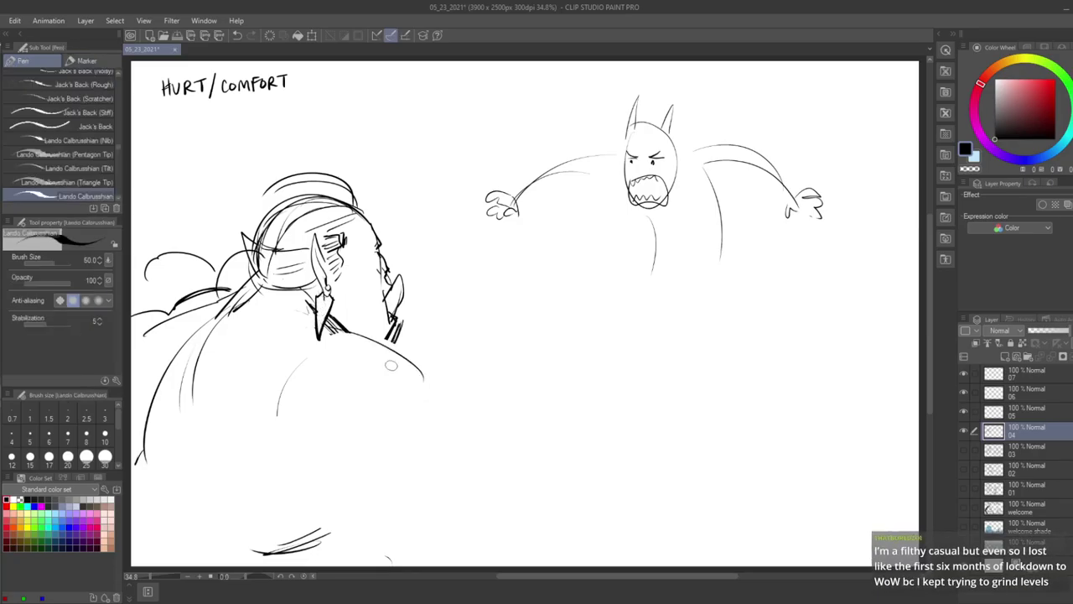
key("ctrl+z")
left_click_drag(335, 334, 447, 380)
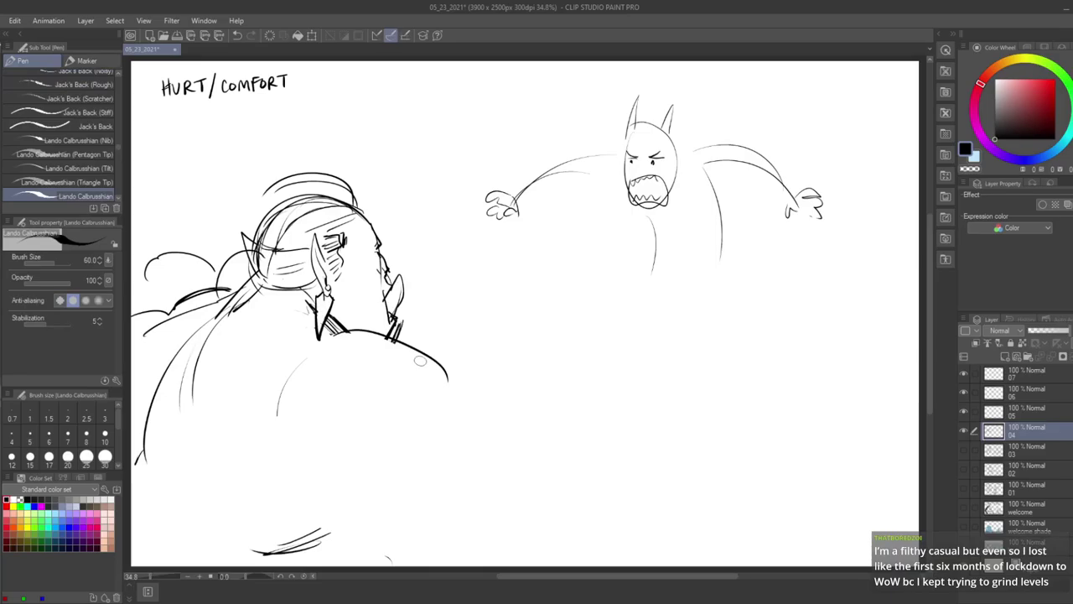
left_click_drag(299, 412, 447, 380)
mouse_move(338, 336)
left_mouse_down()
mouse_move(462, 370)
mouse_move(473, 440)
left_mouse_up()
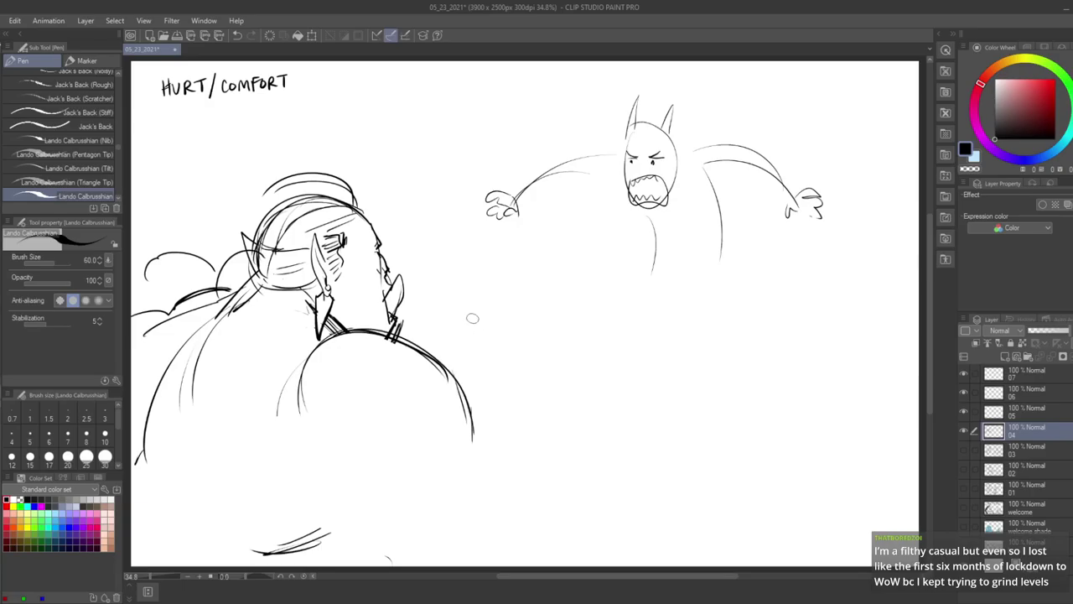
- Outline the orc's bulky upper arm and bent forearm, with the elbow jutting forward and the forearm returning toward the chin
mouse_move(340, 337)
left_mouse_down()
mouse_move(466, 373)
mouse_move(484, 410)
left_mouse_up()
mouse_move(303, 356)
left_mouse_down()
mouse_move(339, 453)
mouse_move(539, 482)
left_mouse_up()
left_click_drag(472, 360, 544, 389)
mouse_move(448, 373)
left_mouse_down()
mouse_move(476, 361)
mouse_move(537, 386)
left_mouse_up()
mouse_move(437, 342)
left_mouse_down()
mouse_move(471, 322)
mouse_move(583, 401)
mouse_move(597, 439)
mouse_move(587, 474)
mouse_move(493, 501)
left_mouse_up()
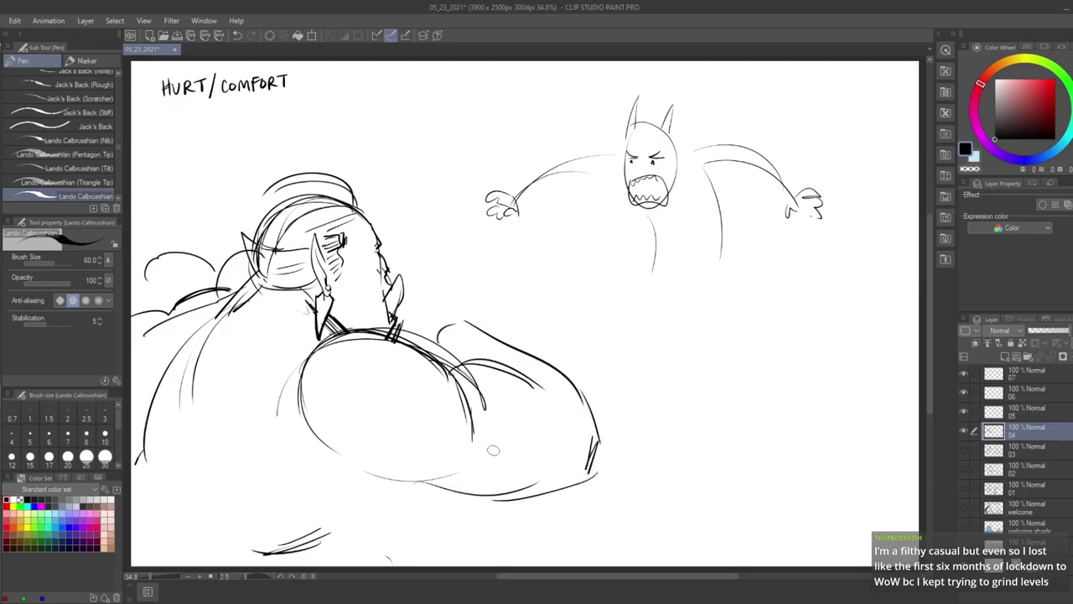
- Draw the orc's torso lines below the armpit and a long curved contour down the back
mouse_move(411, 488)
left_mouse_down()
mouse_move(303, 546)
mouse_move(322, 543)
left_mouse_up()
left_click_drag(411, 485, 359, 563)
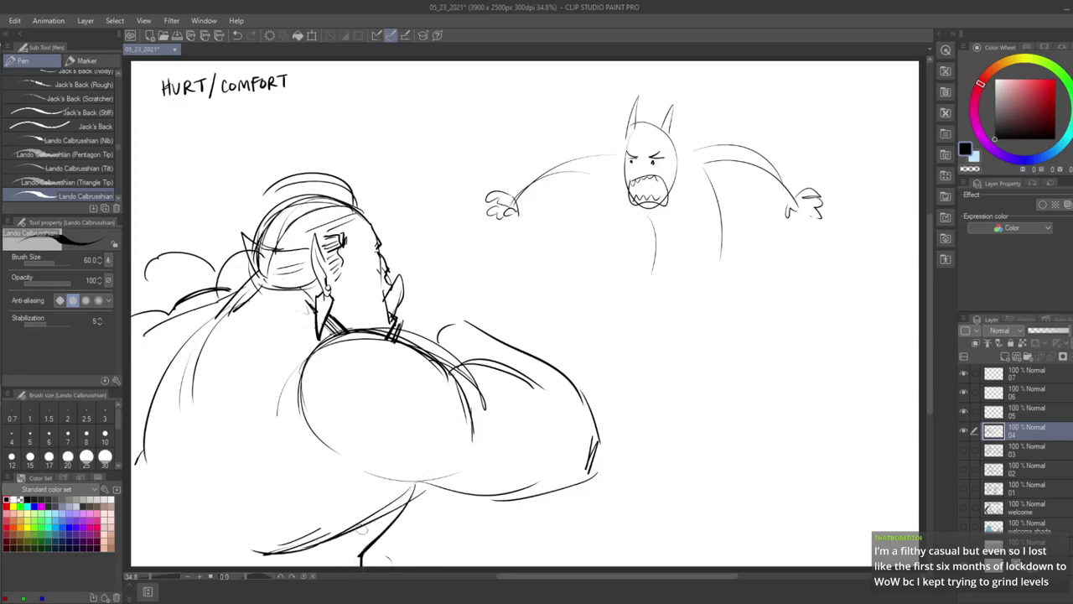
left_click_drag(201, 345, 194, 552)
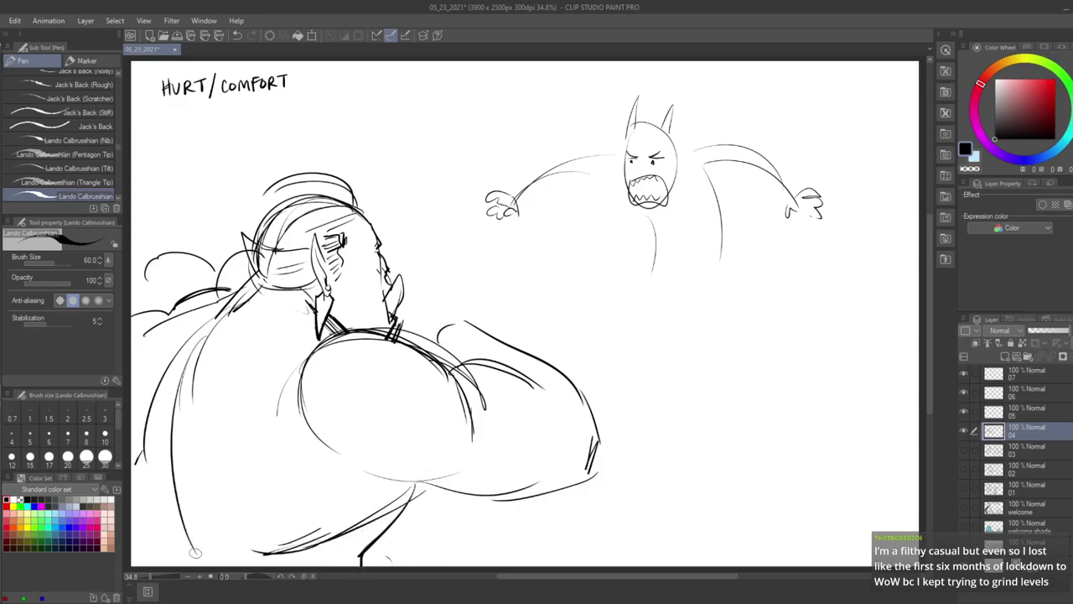
- Sketch the orc's raised fist beside the chin and a wrist wrap with hatched bands below it
left_click_drag(437, 301, 422, 340)
mouse_move(437, 300)
left_mouse_down()
mouse_move(470, 300)
mouse_move(486, 337)
left_mouse_up()
mouse_move(418, 307)
left_mouse_down()
mouse_move(461, 306)
mouse_move(412, 339)
left_mouse_up()
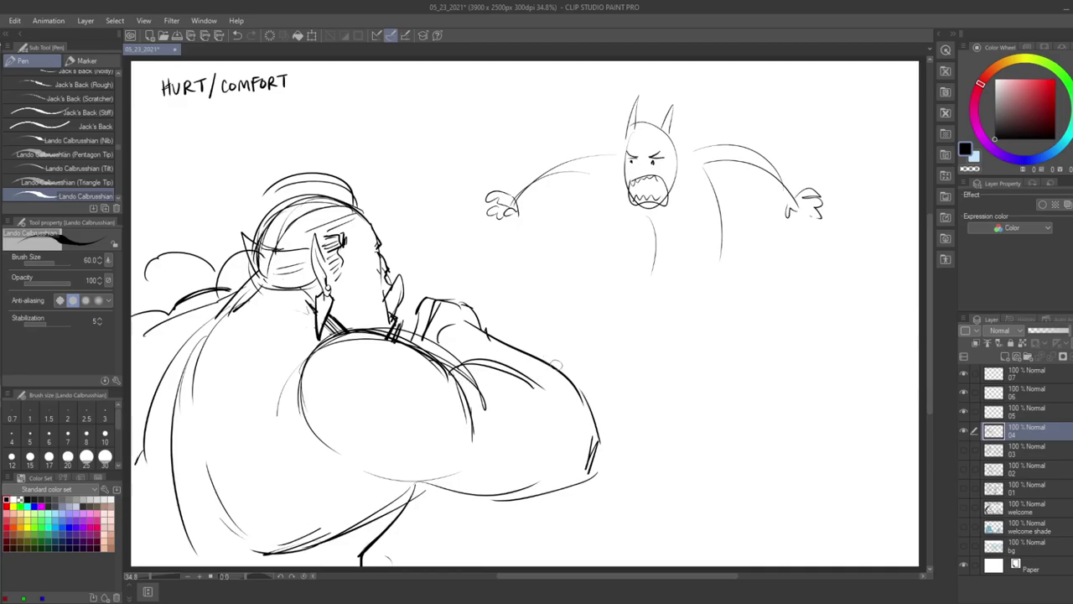
mouse_move(422, 350)
left_mouse_down()
mouse_move(494, 326)
mouse_move(533, 351)
left_mouse_up()
key("ctrl+z")
key("ctrl+z")
mouse_move(431, 337)
left_mouse_down()
mouse_move(490, 326)
mouse_move(540, 352)
left_mouse_up()
key("ctrl+z")
key("ctrl+z")
mouse_move(480, 325)
left_mouse_down()
mouse_move(541, 358)
mouse_move(513, 348)
mouse_move(470, 366)
mouse_move(436, 352)
left_mouse_up()
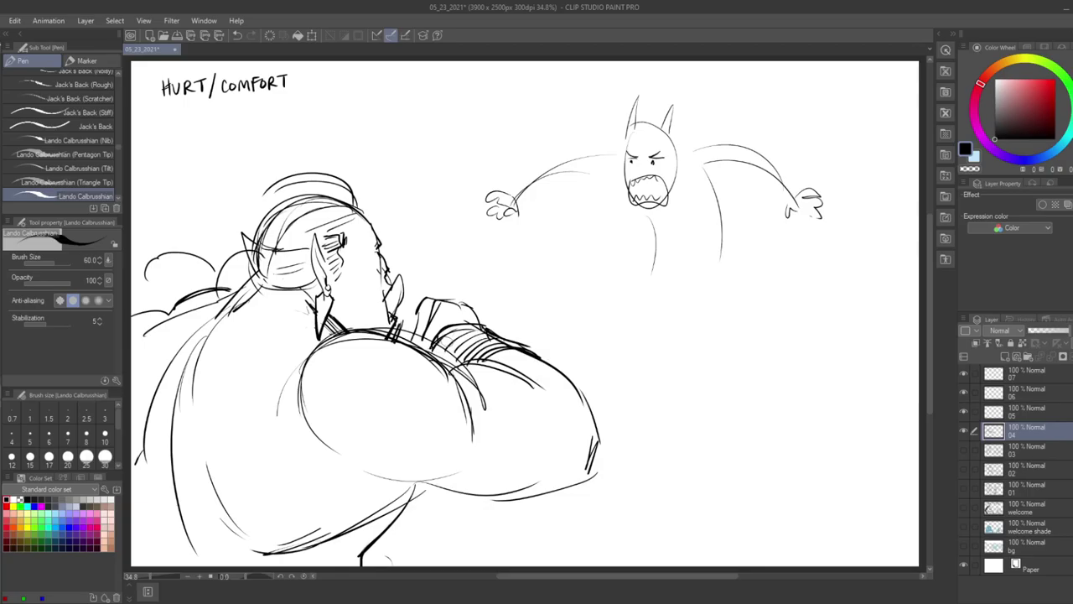
- Extend the outer contour of the orc's far back down to the waist and save the drawing
mouse_move(209, 296)
left_mouse_down()
mouse_move(141, 419)
mouse_move(163, 522)
left_mouse_up()
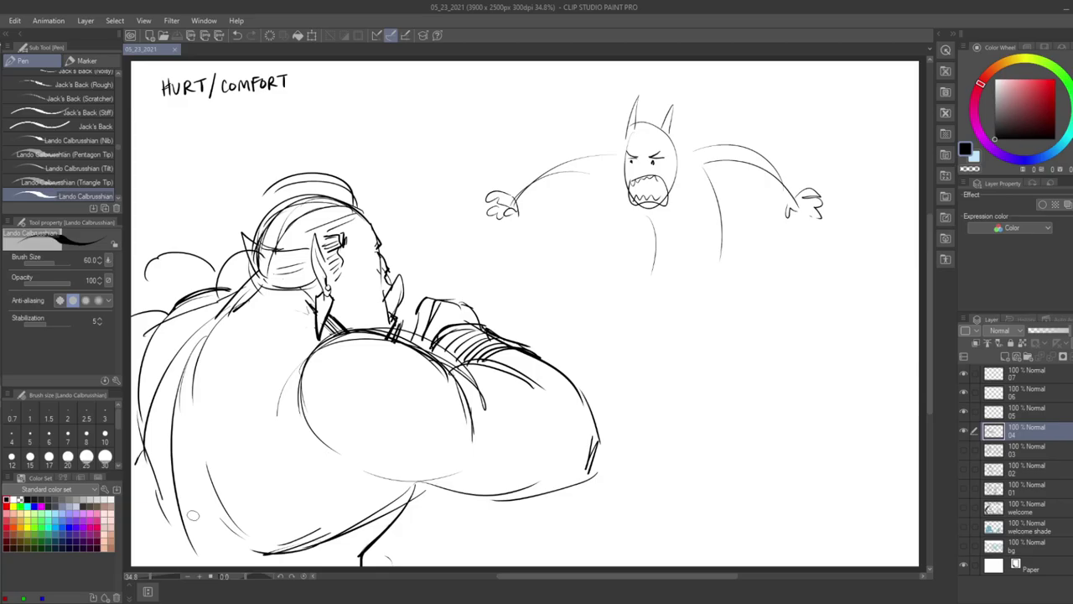
left_click_drag(135, 464, 168, 527)
left_click_drag(144, 484, 181, 564)
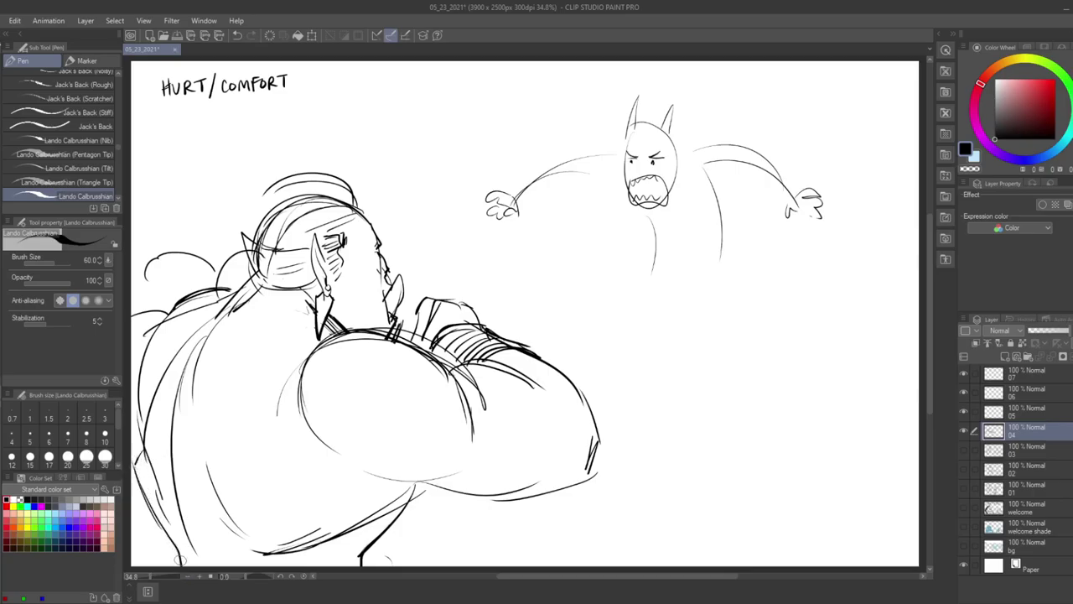
key("ctrl+s")
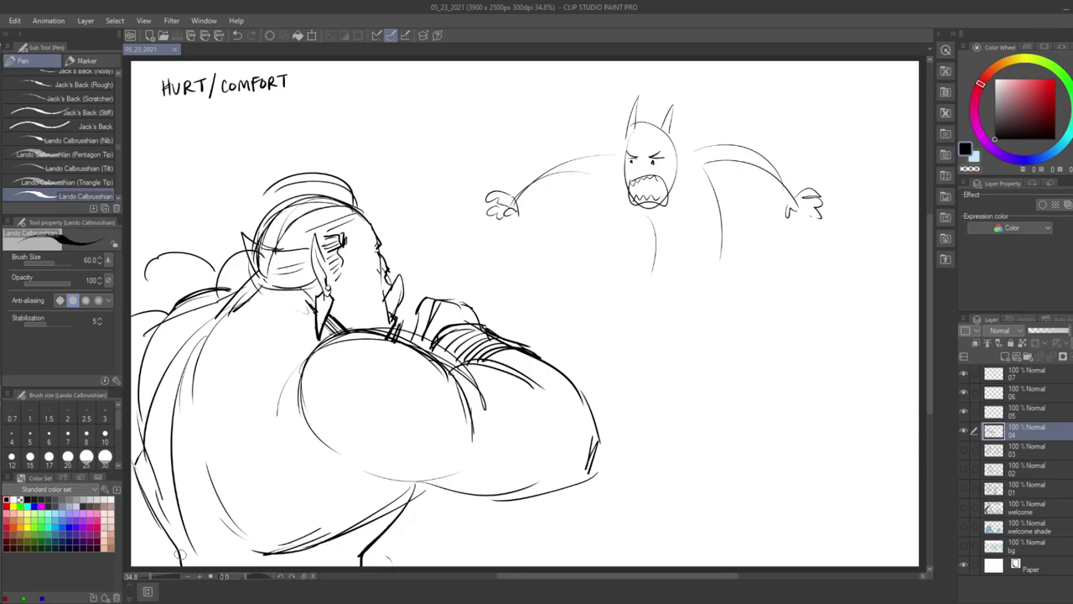
- Draw two rounded braid segments hanging from the back of the orc's head and erase the lines crossing them
mouse_move(248, 259)
left_mouse_down()
mouse_move(221, 288)
mouse_move(225, 314)
left_mouse_up()
mouse_move(253, 257)
left_mouse_down()
mouse_move(248, 324)
mouse_move(222, 367)
mouse_move(262, 367)
mouse_move(228, 385)
left_mouse_up()
left_click_drag(237, 325, 262, 273)
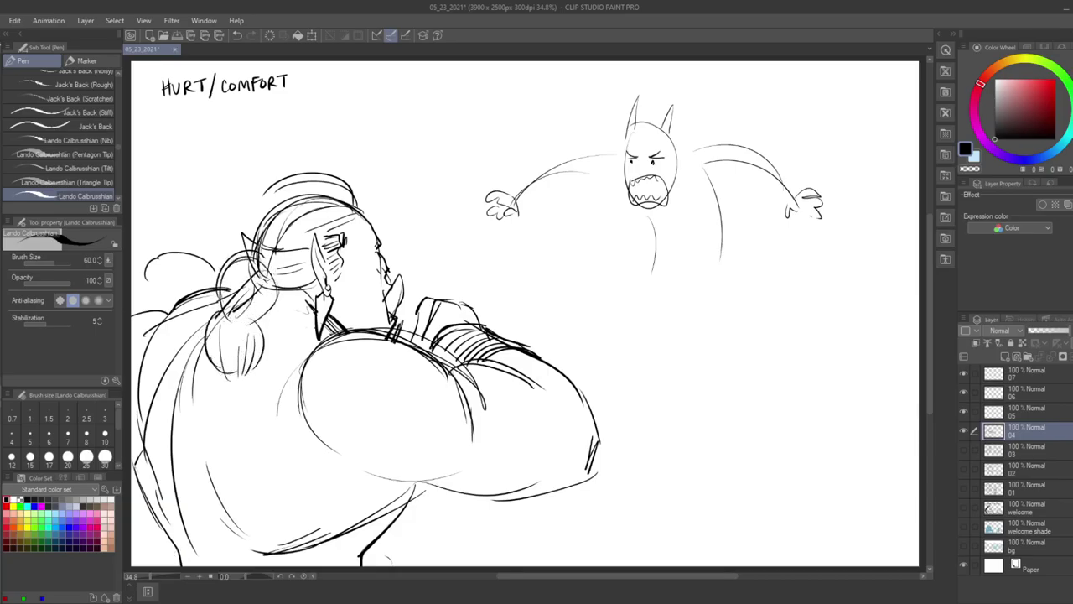
key("e")
mouse_move(250, 260)
left_mouse_down()
mouse_move(249, 303)
mouse_move(215, 327)
left_mouse_up()
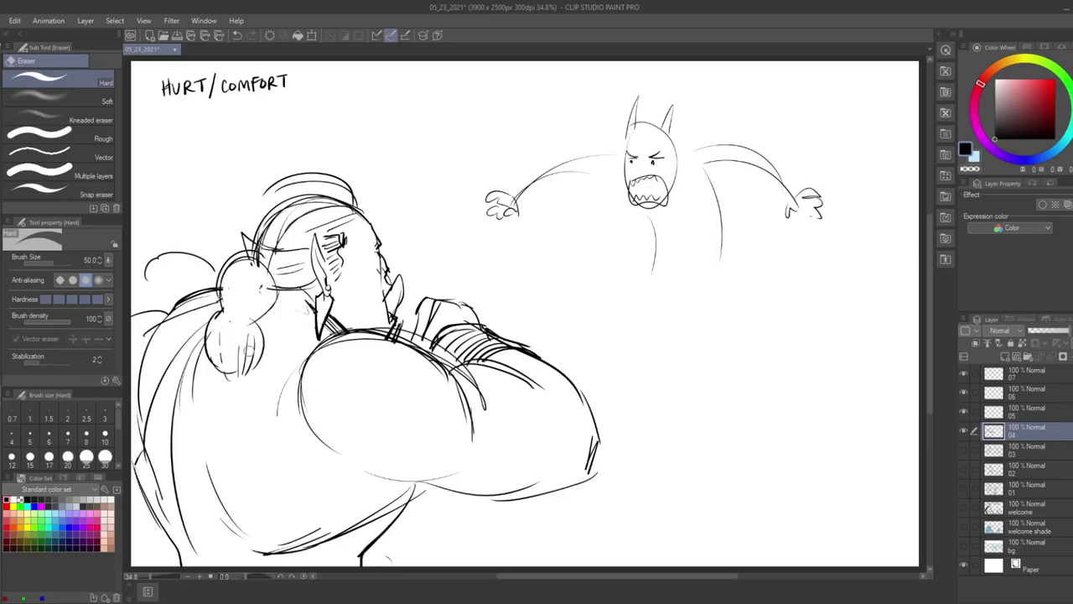
- Hatch the upper braid segments and continue the orc's braid across the shoulder, ending in a tied, pointed tuft
key("p")
mouse_move(252, 261)
left_mouse_down()
mouse_move(222, 286)
mouse_move(230, 313)
left_mouse_up()
mouse_move(263, 270)
left_mouse_down()
mouse_move(222, 368)
mouse_move(252, 379)
mouse_move(243, 411)
mouse_move(257, 416)
left_mouse_up()
key("bracketright")
left_click_drag(227, 377, 261, 410)
left_click_drag(253, 385, 273, 402)
mouse_move(250, 415)
left_mouse_down()
mouse_move(290, 409)
mouse_move(330, 412)
mouse_move(344, 430)
mouse_move(375, 420)
mouse_move(381, 404)
mouse_move(366, 410)
mouse_move(383, 402)
mouse_move(375, 389)
mouse_move(392, 360)
mouse_move(392, 395)
left_mouse_up()
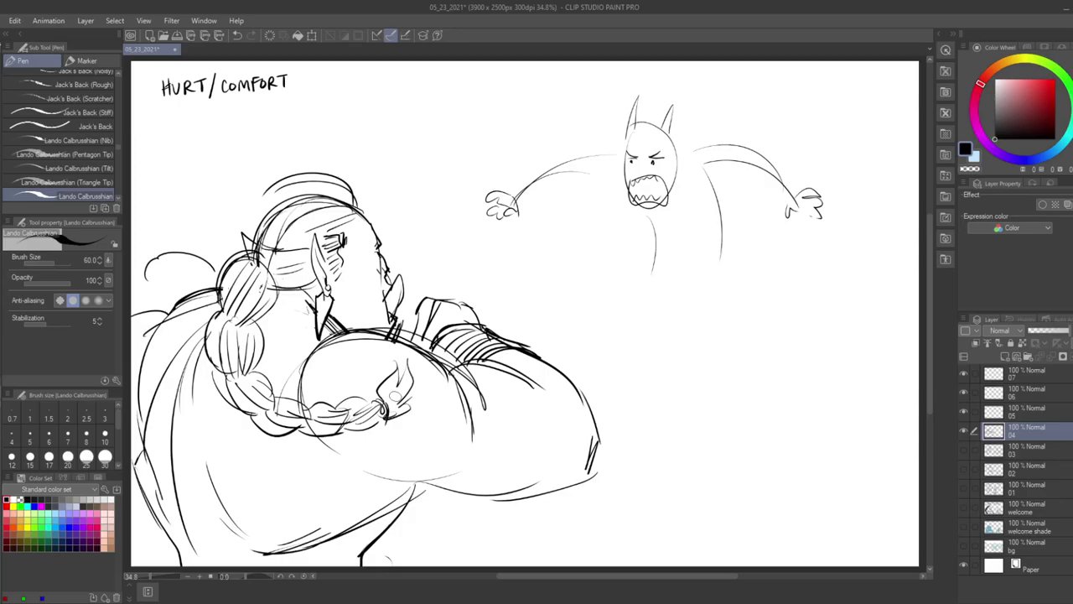
key("e")
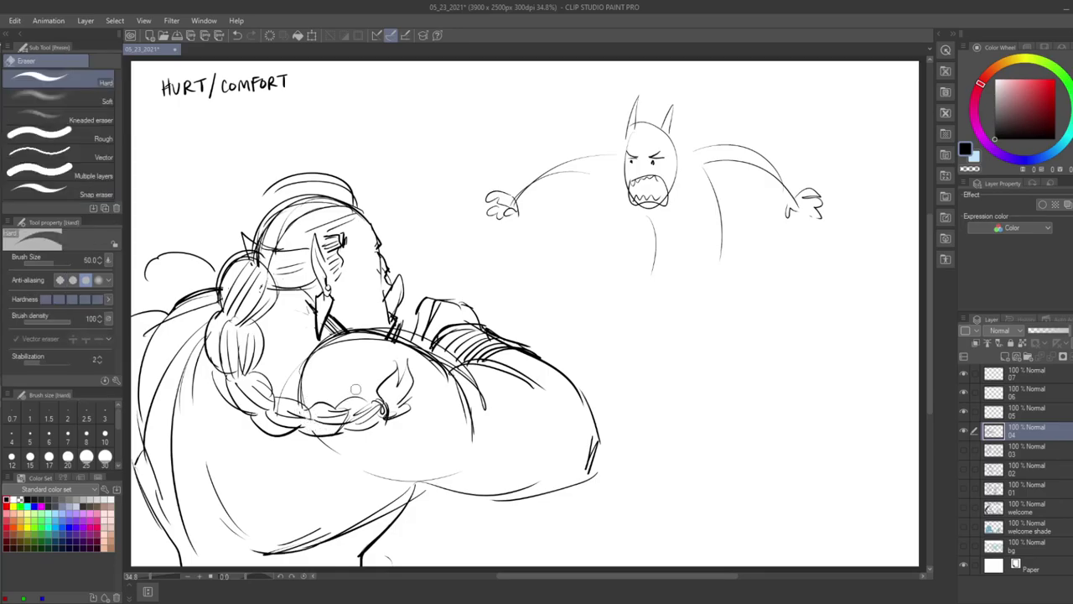
key("p")
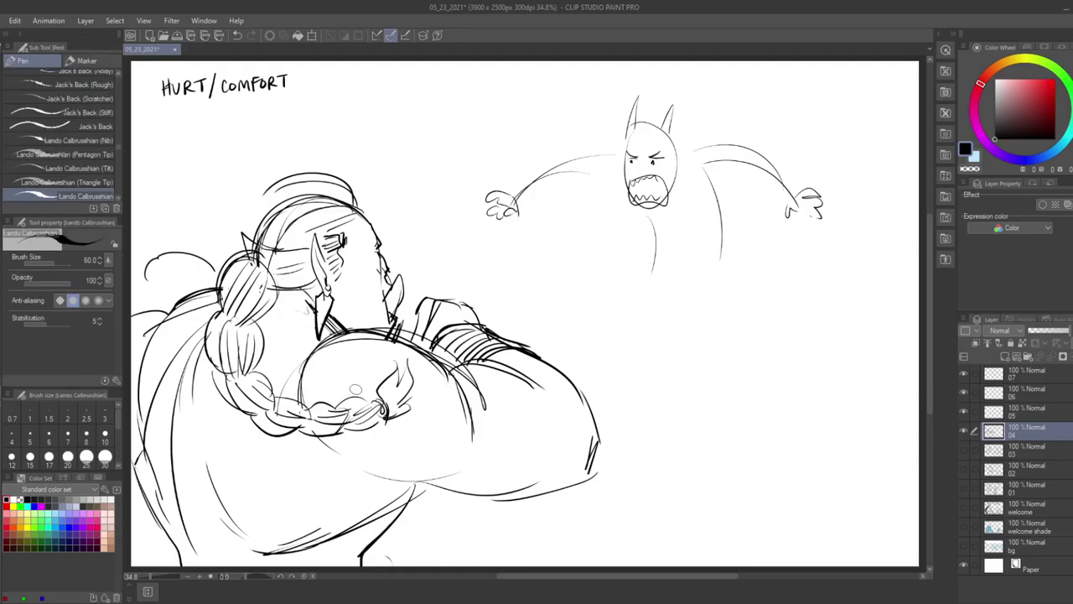
- Draw a straight pole extending forward from the orc's raised fist, with a rounded end beyond the forearm
left_click_drag(401, 310, 602, 327)
key("ctrl+z")
mouse_move(480, 320)
left_mouse_down()
mouse_move(594, 333)
mouse_move(590, 357)
mouse_move(531, 348)
left_mouse_up()
- Redraw the rounded form behind the orc's far shoulder as a blocky shape with vertical divisions, and save the drawing
key("]")
mouse_move(166, 271)
left_mouse_down()
mouse_move(191, 268)
mouse_move(196, 299)
mouse_move(178, 293)
left_mouse_up()
mouse_move(155, 261)
left_mouse_down()
mouse_move(155, 295)
mouse_move(141, 307)
mouse_move(164, 302)
left_mouse_up()
left_click_drag(191, 292, 201, 300)
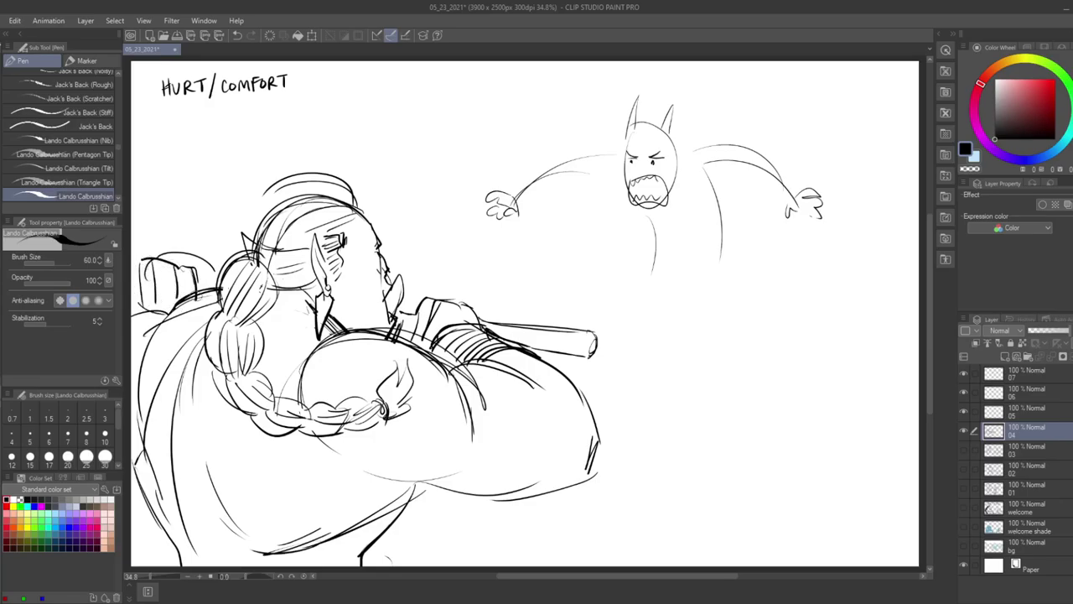
key("e")
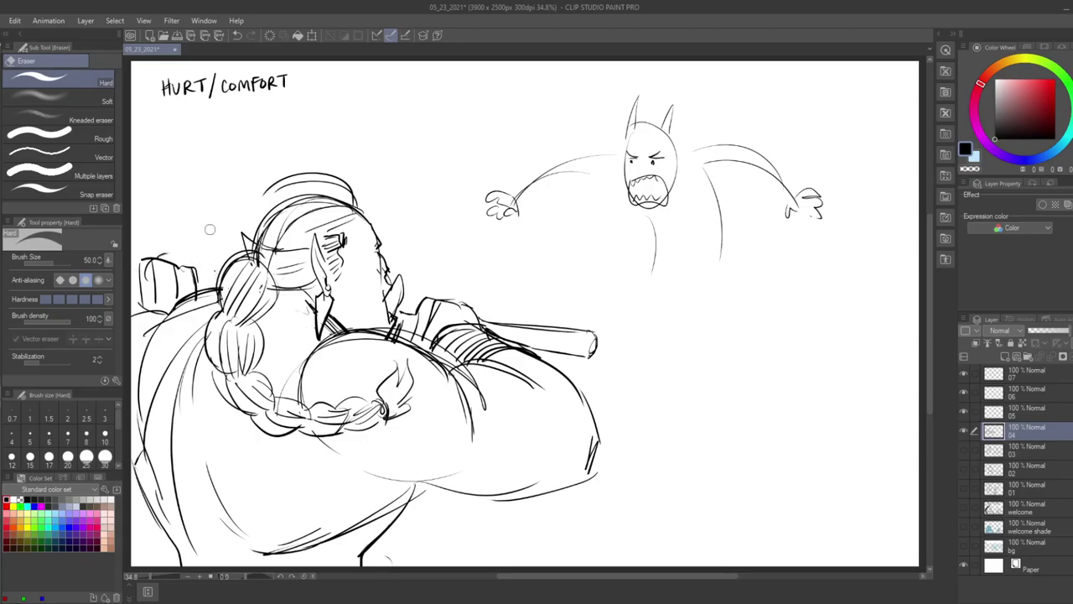
key("p")
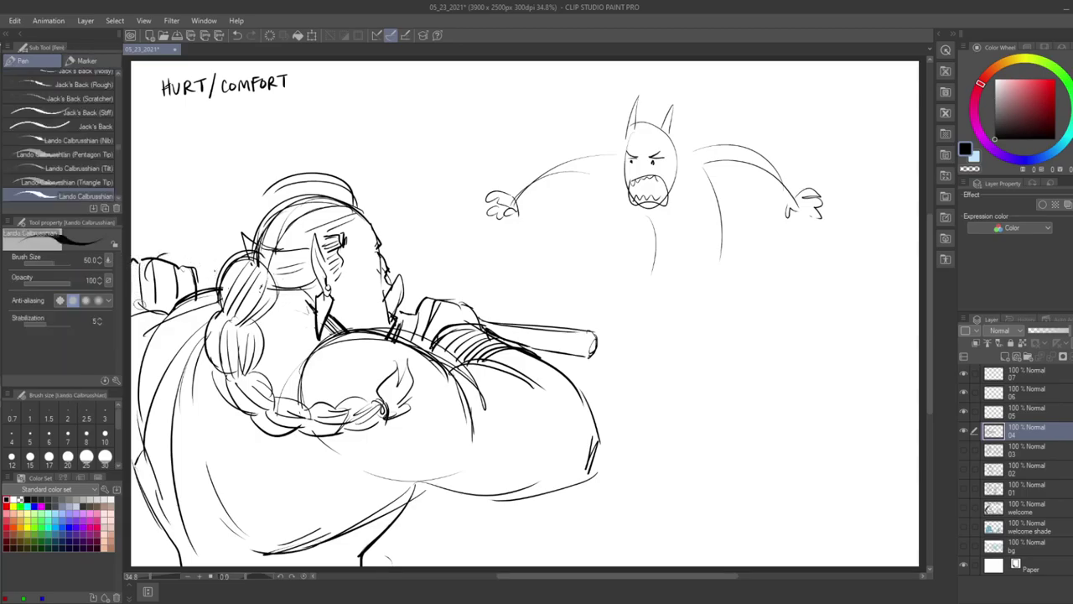
key("ctrl+s")
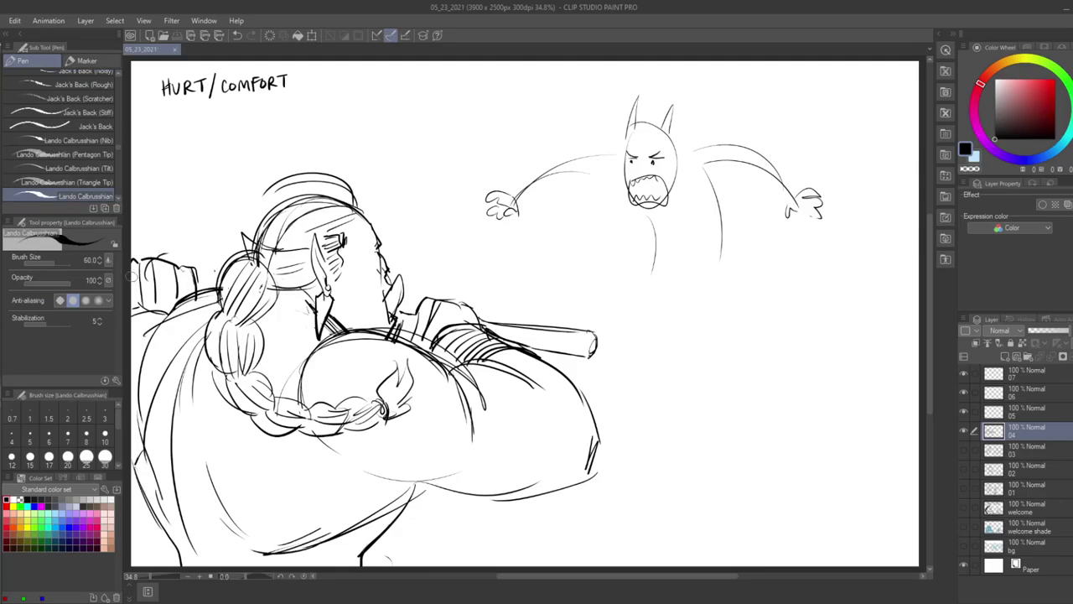
- Reinforce the orc's elbow and lower arm outline, add a banded tip to the pole, and save the drawing
left_click_drag(358, 475, 542, 501)
mouse_move(607, 444)
left_mouse_down()
mouse_move(596, 478)
mouse_move(511, 502)
left_mouse_up()
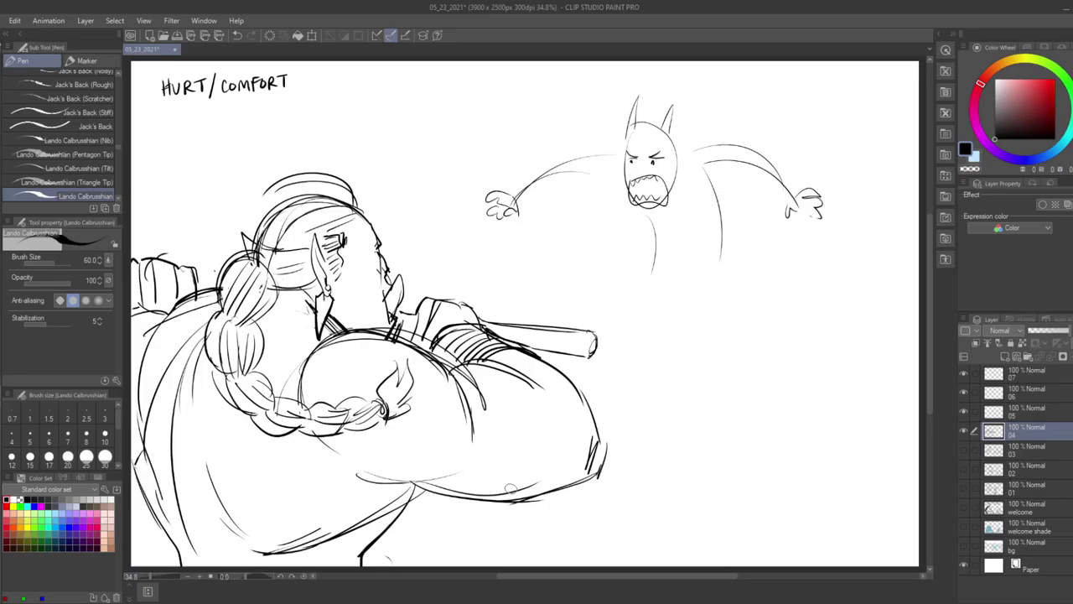
key("ctrl+s")
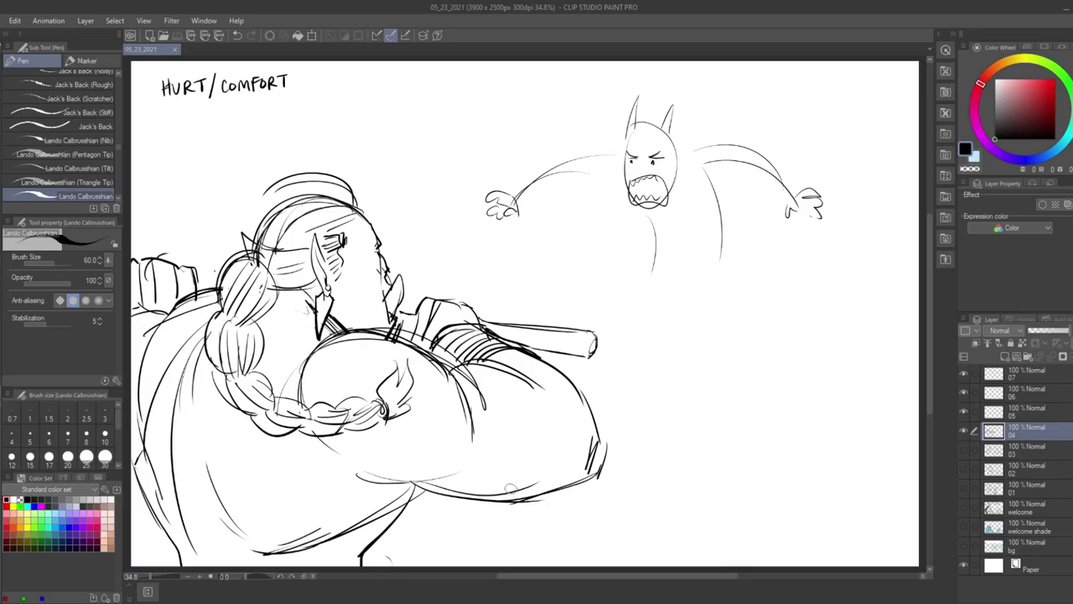
mouse_move(587, 331)
left_mouse_down()
mouse_move(582, 354)
mouse_move(601, 346)
mouse_move(598, 357)
mouse_move(607, 338)
mouse_move(597, 355)
mouse_move(608, 352)
left_mouse_up()
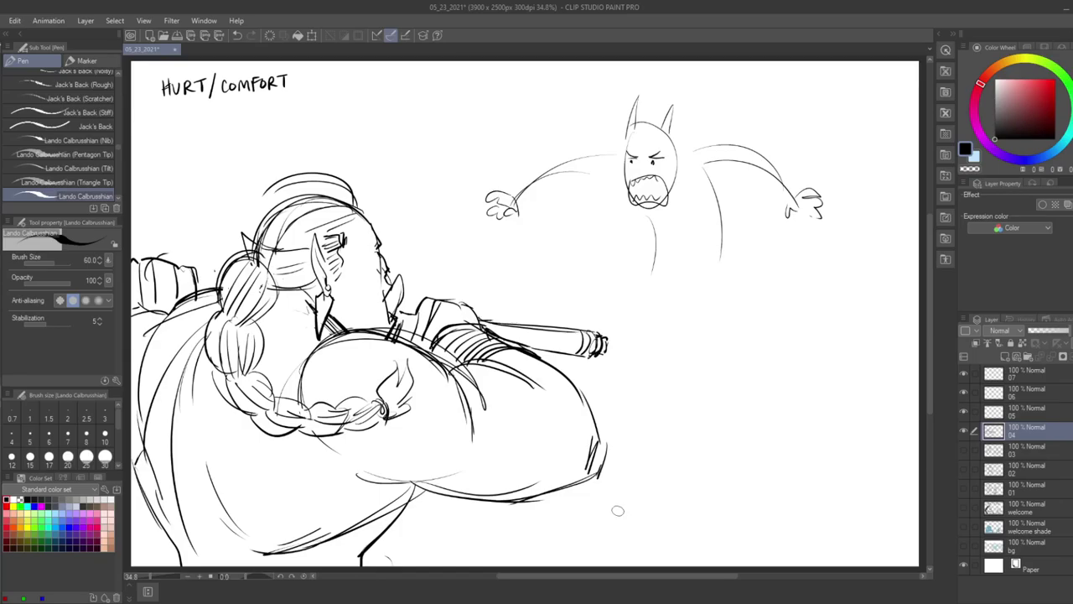
left_click_drag(416, 317, 412, 332)
key("ctrl+s")
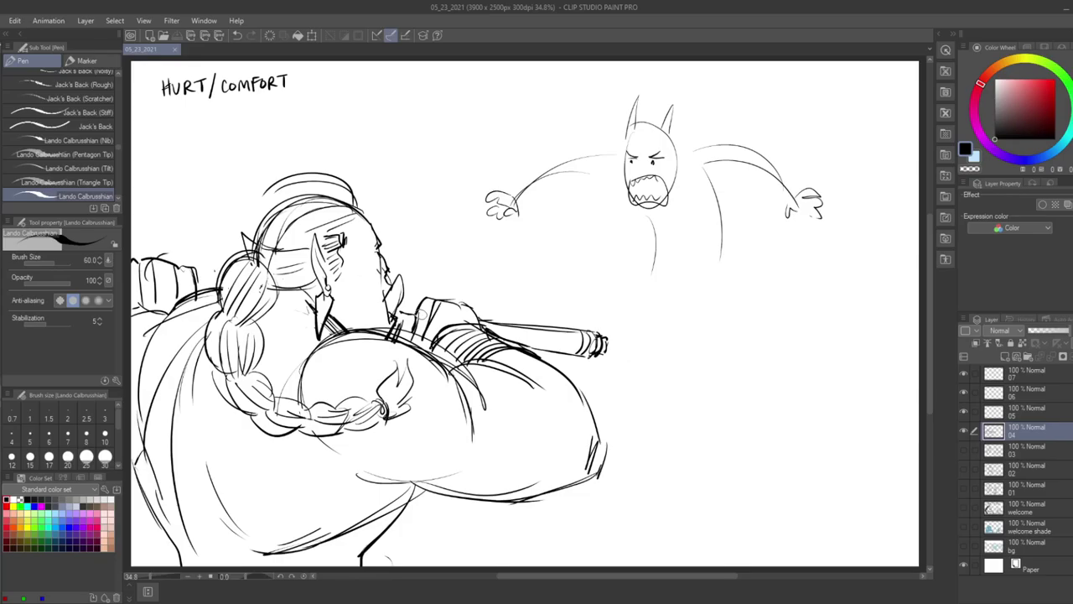
- Lasso the horned creature, delete it, clear the selection, and save the drawing
key("m")
mouse_move(642, 285)
left_mouse_down()
mouse_move(592, 244)
mouse_move(605, 88)
mouse_move(841, 251)
mouse_move(675, 281)
left_mouse_up()
key("Delete")
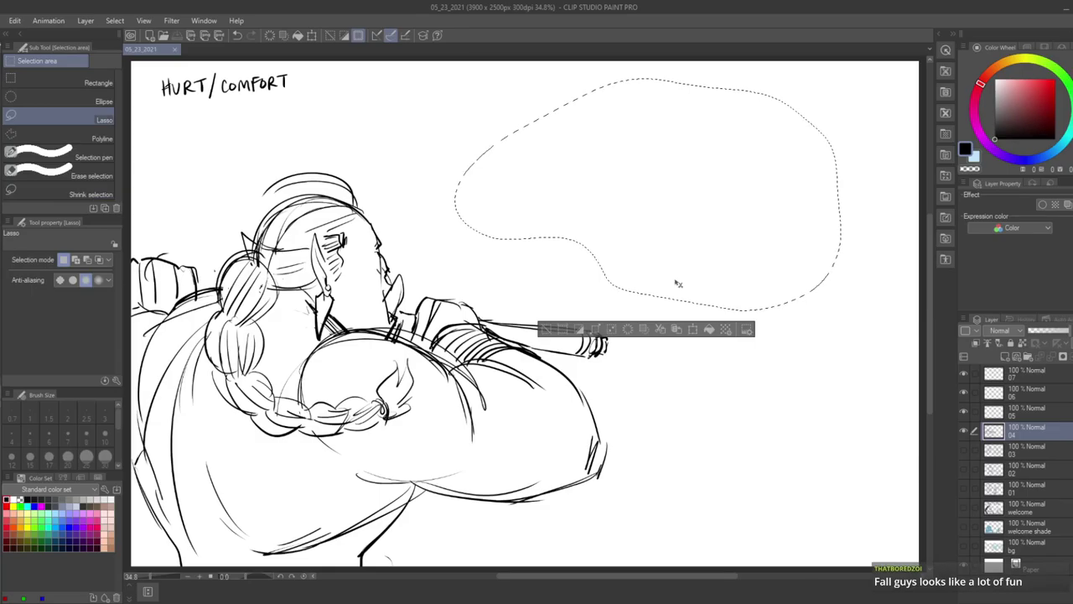
key("ctrl+d")
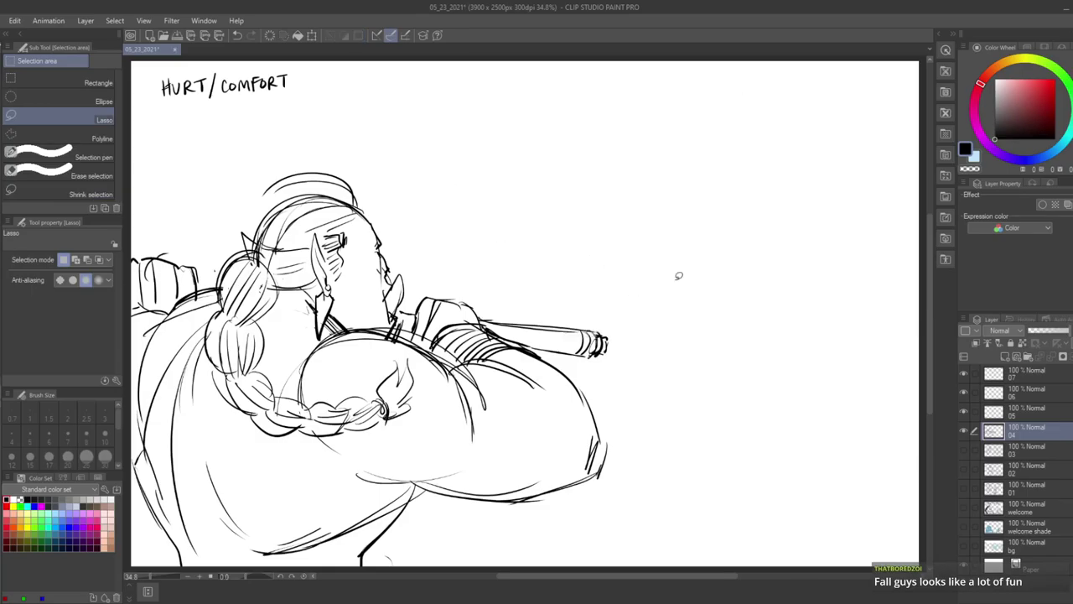
key("ctrl+s")
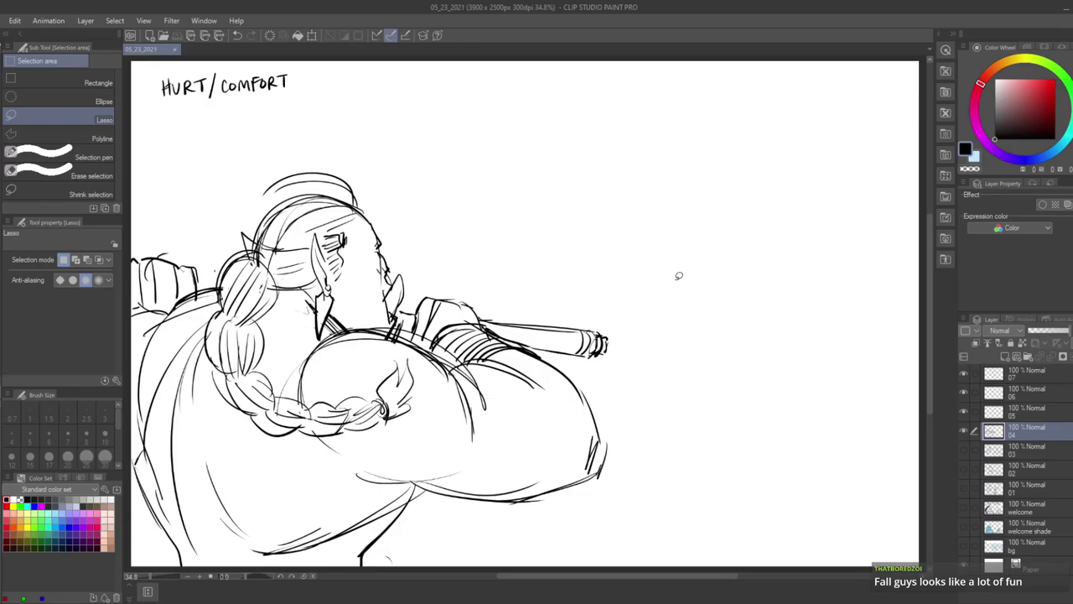
- Erase excess sketch lines on the side of the orc's head and redraw the hair strands near the ear
key("p")
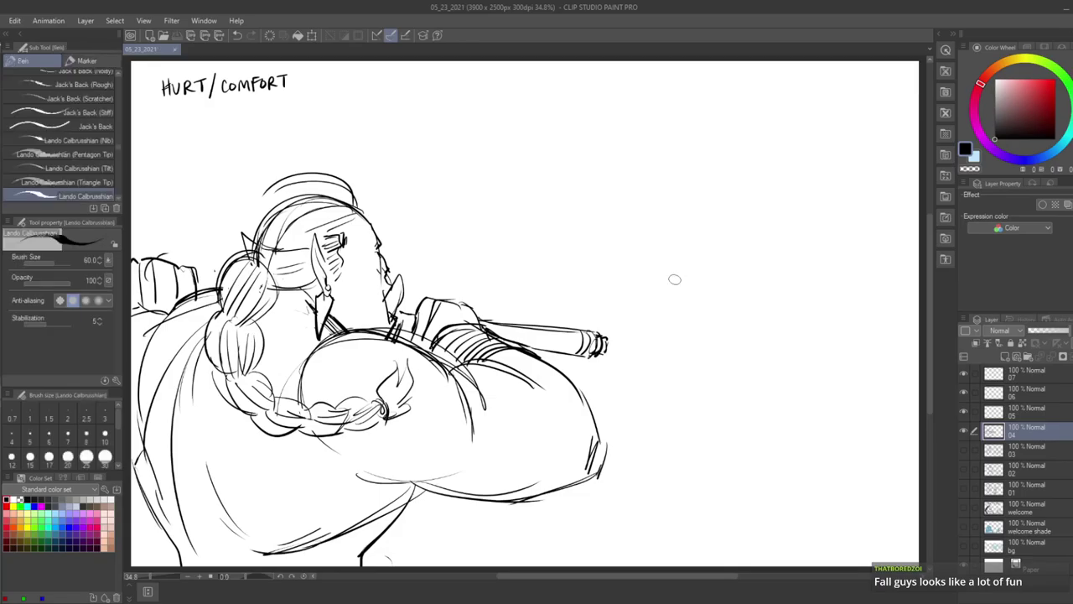
key("e")
mouse_move(274, 245)
left_mouse_down()
mouse_move(283, 233)
mouse_move(269, 259)
mouse_move(294, 249)
mouse_move(263, 245)
mouse_move(270, 238)
mouse_move(273, 263)
mouse_move(318, 210)
mouse_move(308, 198)
left_mouse_up()
key("p")
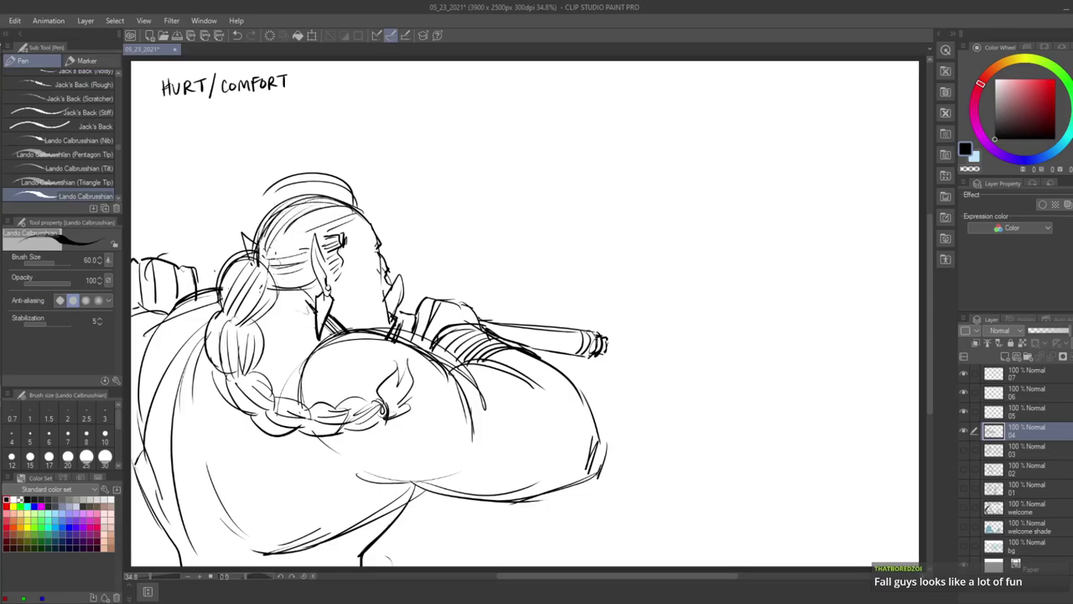
left_click_drag(337, 245, 320, 259)
- Sketch the forehead line, snout tip and jagged cheek frill of a dragon head facing the orc from the open upper area
left_click_drag(642, 128, 603, 206)
key("ctrl+z")
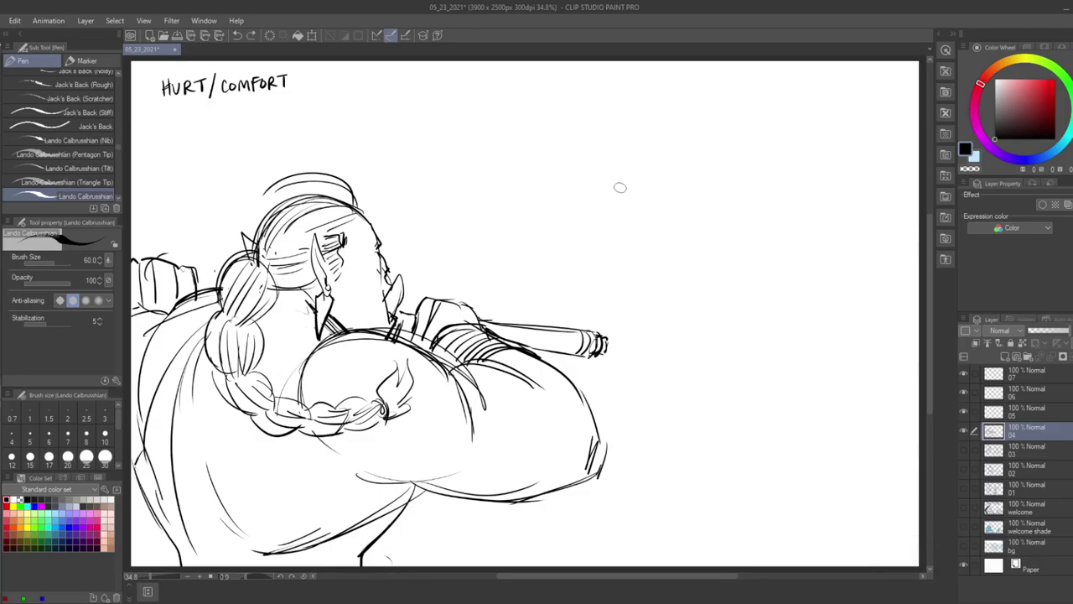
left_click_drag(642, 103, 612, 164)
mouse_move(718, 129)
left_mouse_down()
mouse_move(743, 150)
mouse_move(726, 174)
mouse_move(687, 187)
left_mouse_up()
left_click_drag(644, 107, 600, 178)
left_click_drag(683, 183, 652, 214)
mouse_move(612, 171)
left_mouse_down()
mouse_move(582, 189)
mouse_move(609, 211)
left_mouse_up()
mouse_move(677, 188)
left_mouse_down()
mouse_move(659, 222)
mouse_move(612, 208)
mouse_move(624, 192)
mouse_move(590, 190)
mouse_move(614, 198)
left_mouse_up()
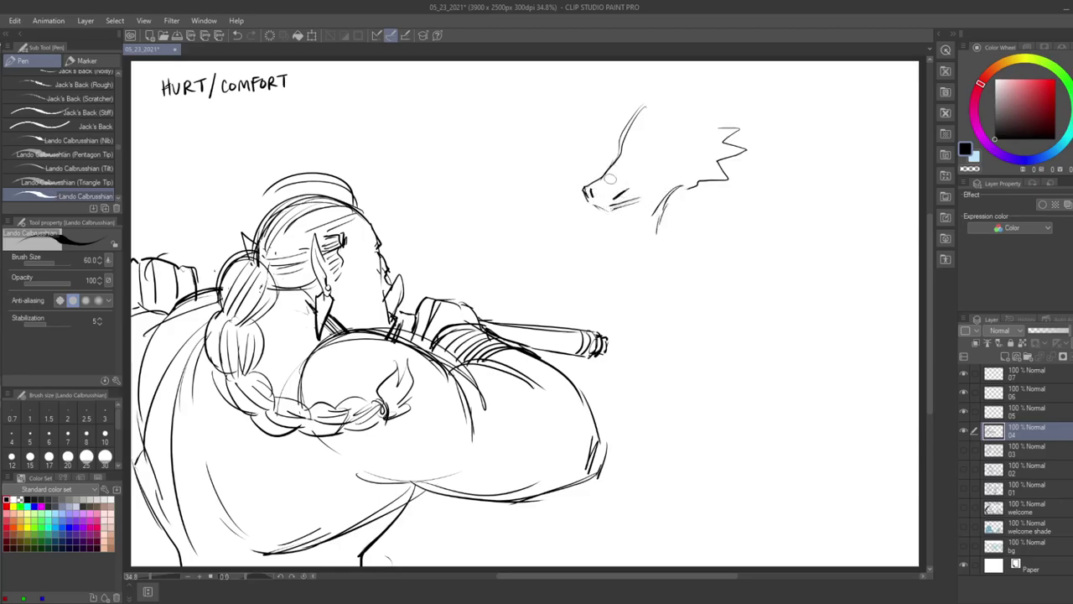
- Redraw the dragon's snout with a rounded nose tip and a curved ridge around the near nostril
key("e")
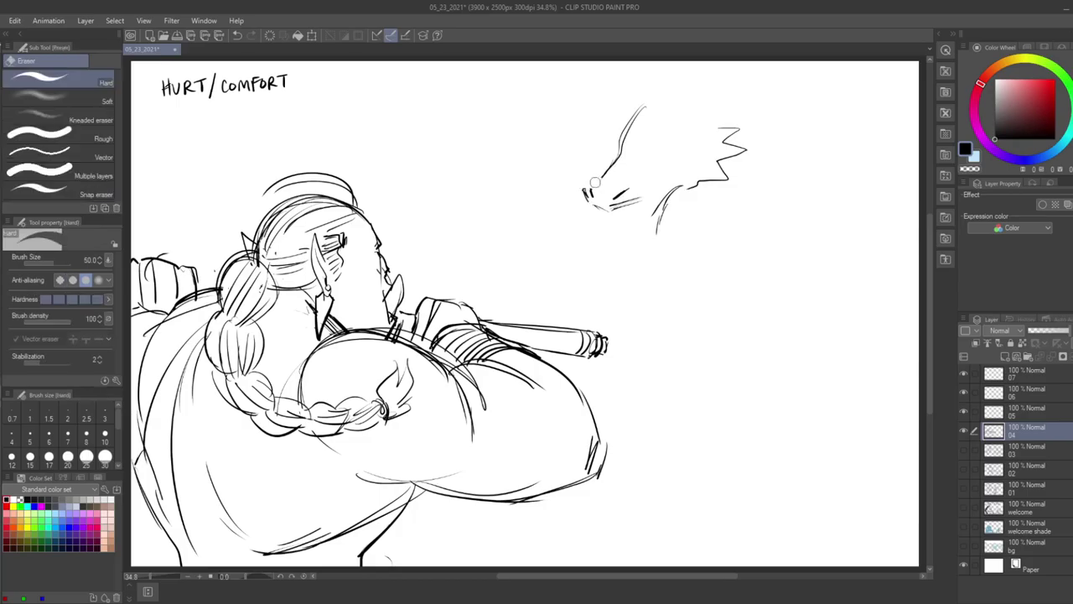
key("p")
left_click_drag(598, 174, 586, 195)
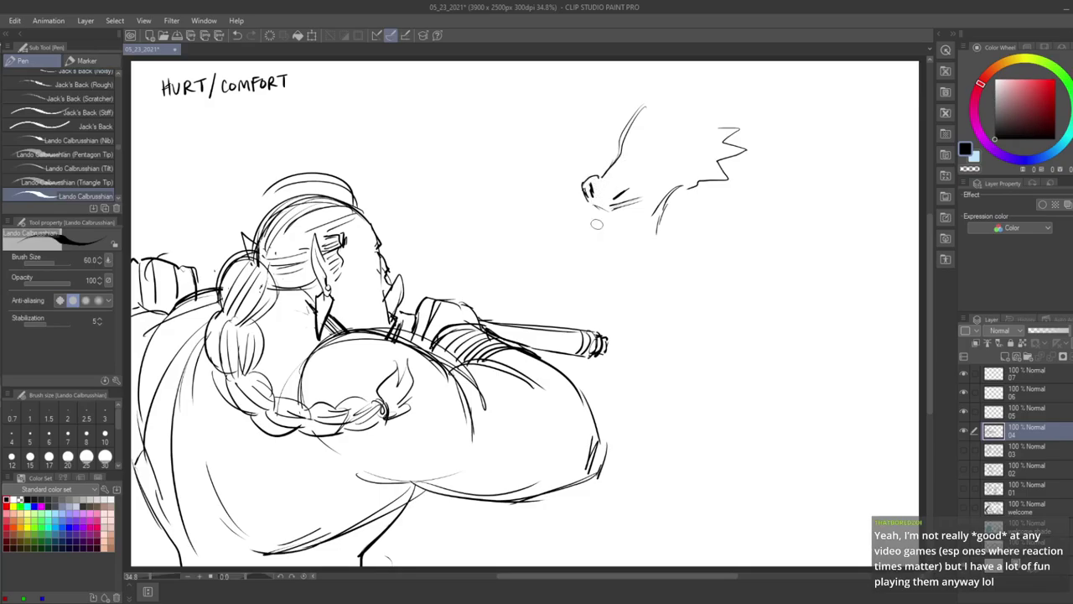
mouse_move(625, 186)
left_mouse_down()
mouse_move(641, 196)
mouse_move(617, 194)
left_mouse_up()
key("e")
key("p")
left_click_drag(632, 192, 613, 201)
key("e")
mouse_move(632, 188)
left_mouse_down()
mouse_move(609, 204)
mouse_move(621, 199)
left_mouse_up()
key("p")
- Sketch the dragon's open lower jaw with short chin strokes, and redraw the line up to the jaw hinge
mouse_move(643, 201)
left_mouse_down()
mouse_move(668, 192)
mouse_move(661, 236)
mouse_move(619, 233)
mouse_move(618, 243)
left_mouse_up()
mouse_move(669, 209)
left_mouse_down()
mouse_move(661, 269)
mouse_move(641, 274)
left_mouse_up()
left_click_drag(642, 266, 632, 273)
left_click_drag(634, 266, 622, 274)
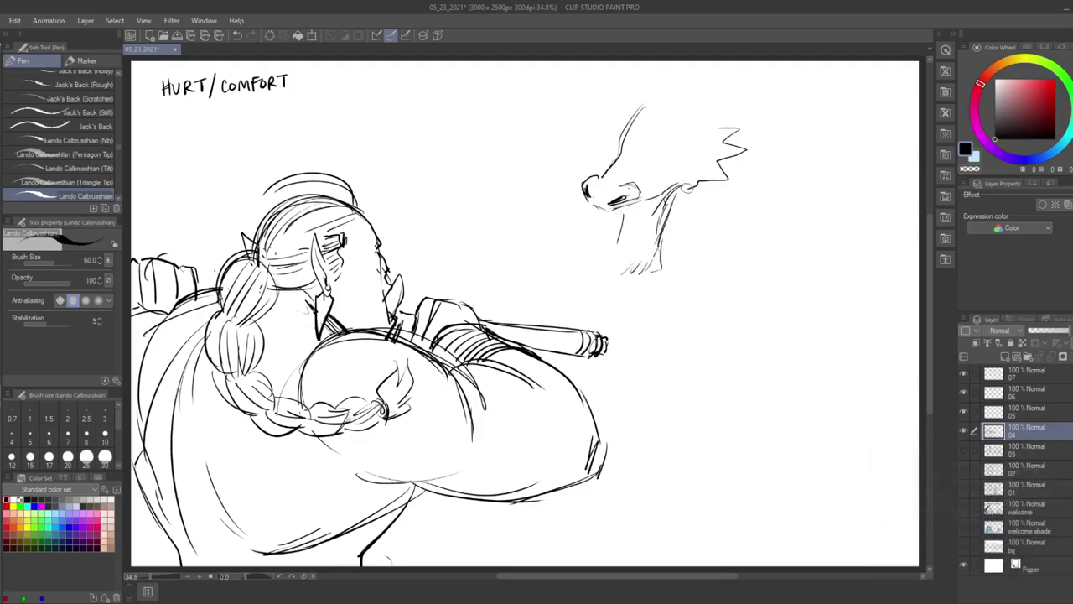
key("e")
left_click_drag(676, 188, 659, 243)
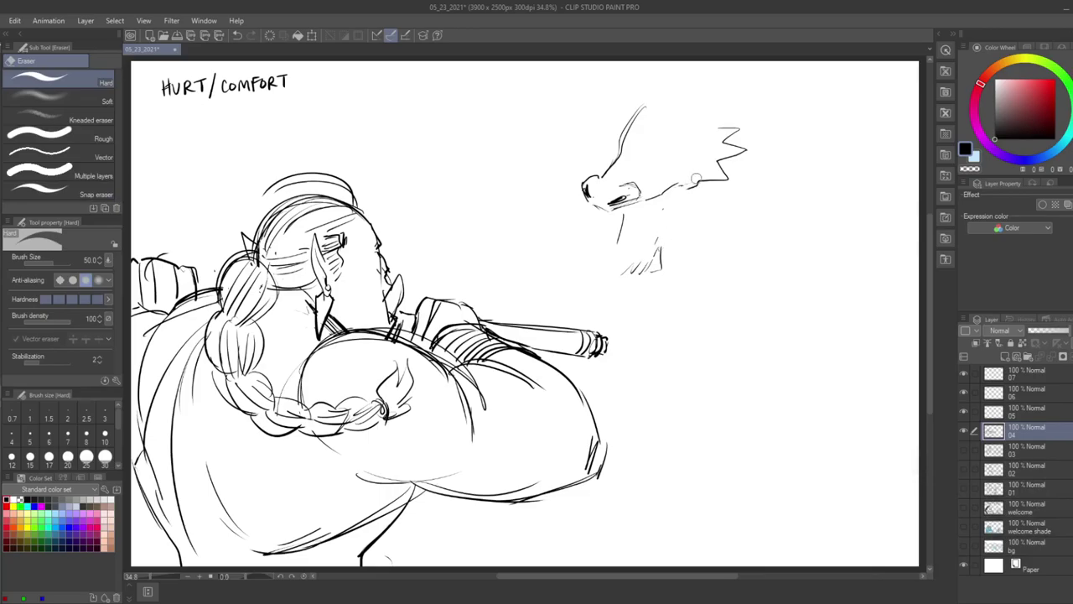
key("p")
mouse_move(686, 190)
left_mouse_down()
mouse_move(659, 243)
mouse_move(677, 198)
left_mouse_up()
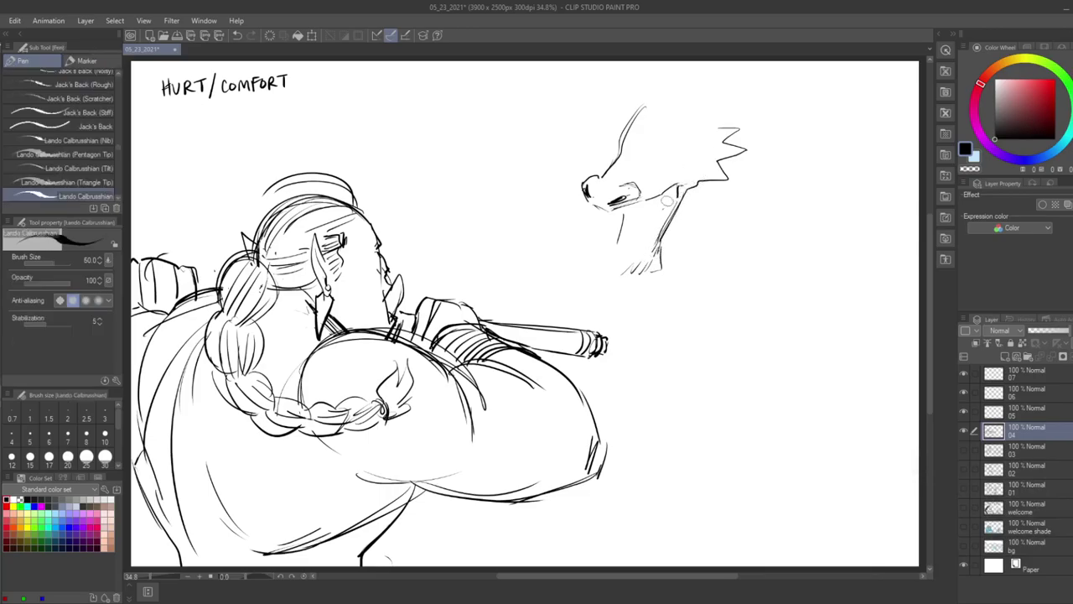
- Add pointed teeth along the dragon's upper and lower jaws and clean up the mouth corner at the jaw hinge
left_click_drag(614, 240, 626, 253)
mouse_move(626, 245)
left_mouse_down()
mouse_move(635, 252)
mouse_move(645, 240)
left_mouse_up()
mouse_move(605, 208)
left_mouse_down()
mouse_move(614, 215)
mouse_move(682, 183)
left_mouse_up()
mouse_move(662, 208)
left_mouse_down()
mouse_move(671, 217)
mouse_move(655, 229)
mouse_move(673, 206)
left_mouse_up()
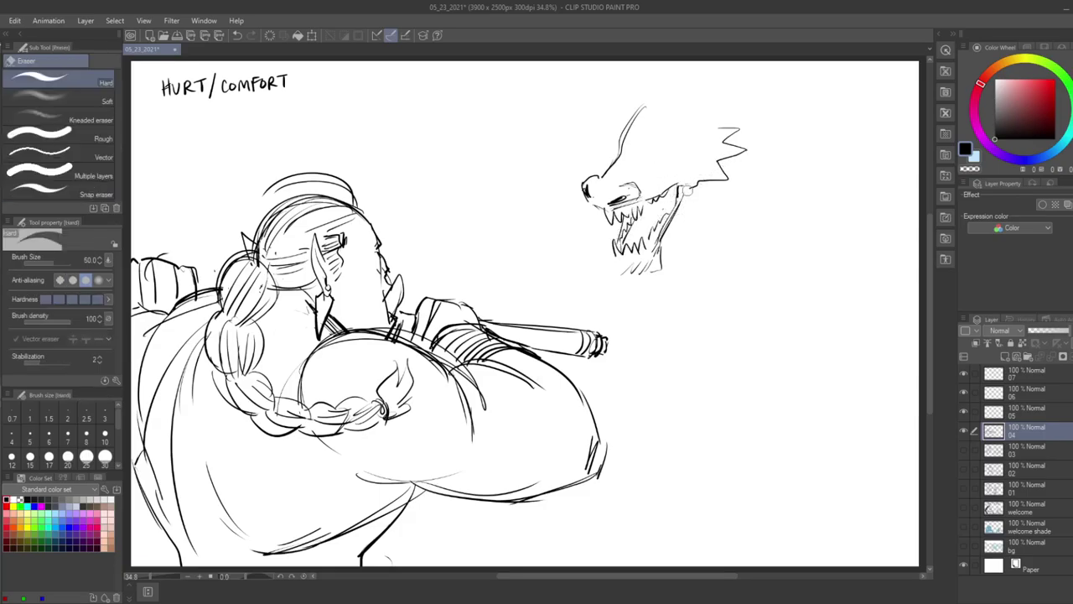
left_click_drag(684, 191, 664, 239)
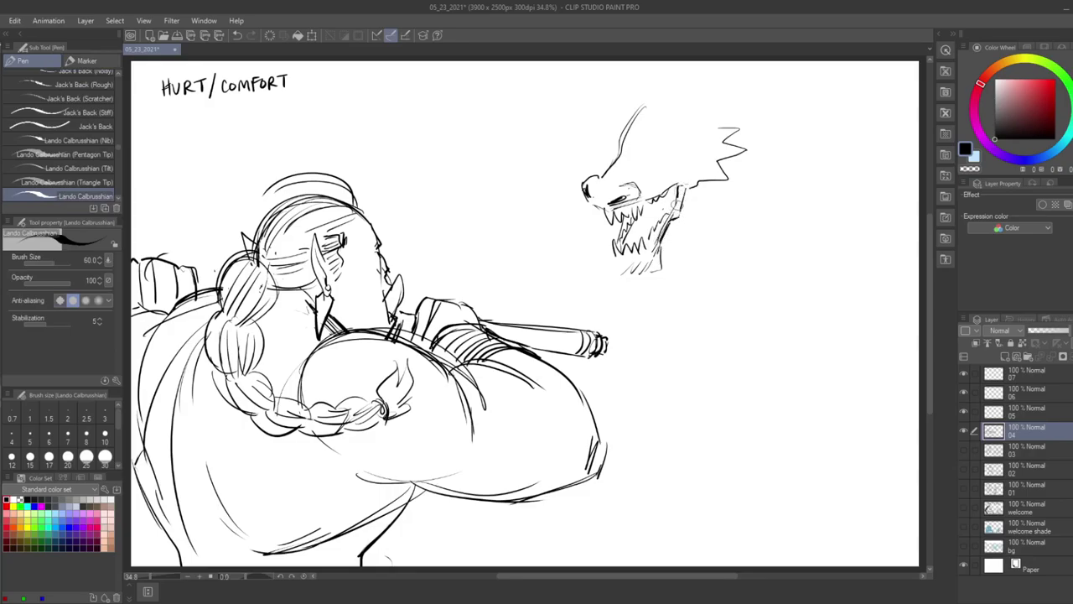
key("e")
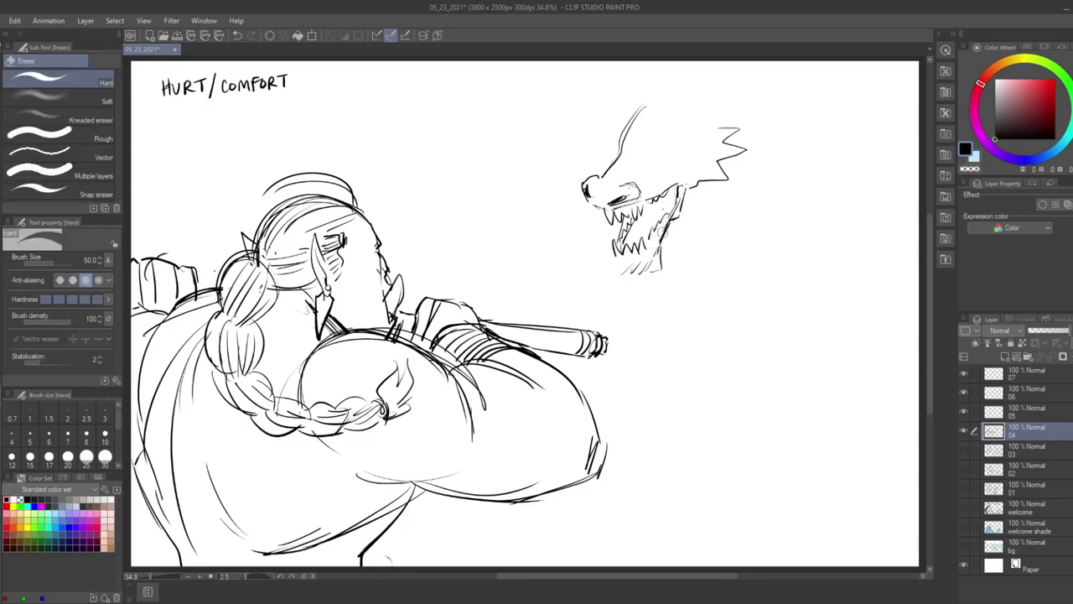
key("p")
- Draw a shaggy beard under the dragon's chin and fill the back of its open mouth with black
mouse_move(675, 207)
left_mouse_down()
mouse_move(615, 279)
mouse_move(633, 285)
left_mouse_up()
left_click_drag(645, 270, 619, 301)
left_click_drag(635, 285, 642, 304)
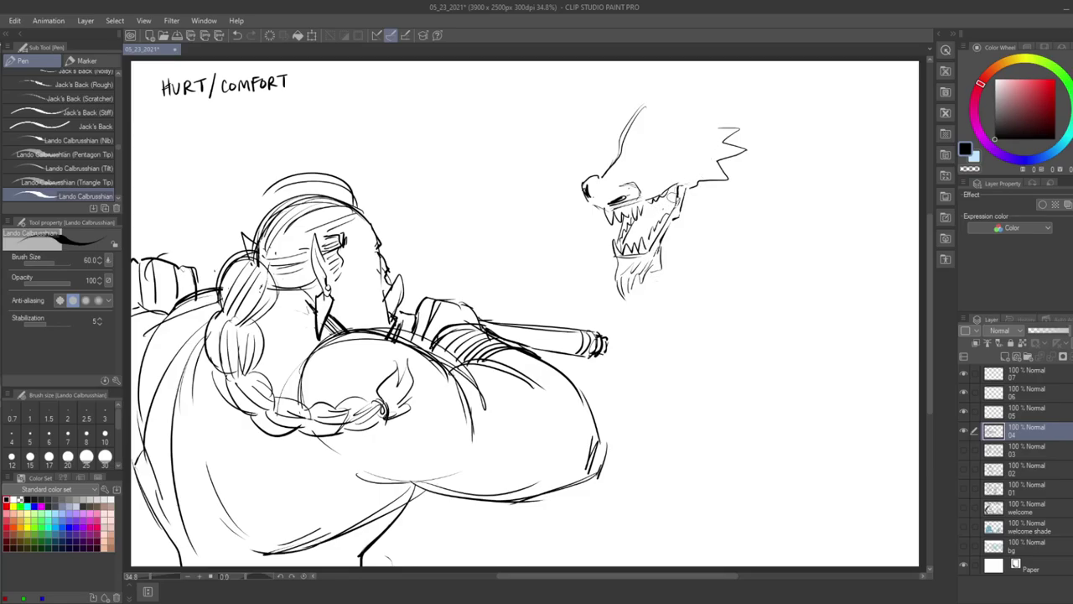
left_click_drag(659, 203, 639, 229)
left_click_drag(674, 185, 646, 206)
- Draw curved horns and pointed ears on top of the dragon's head, with light ridge lines on them
mouse_move(695, 96)
left_mouse_down()
mouse_move(749, 55)
mouse_move(754, 64)
mouse_move(715, 109)
mouse_move(718, 76)
mouse_move(715, 87)
mouse_move(738, 78)
left_mouse_up()
mouse_move(681, 94)
left_mouse_down()
mouse_move(664, 62)
mouse_move(678, 93)
mouse_move(659, 86)
left_mouse_up()
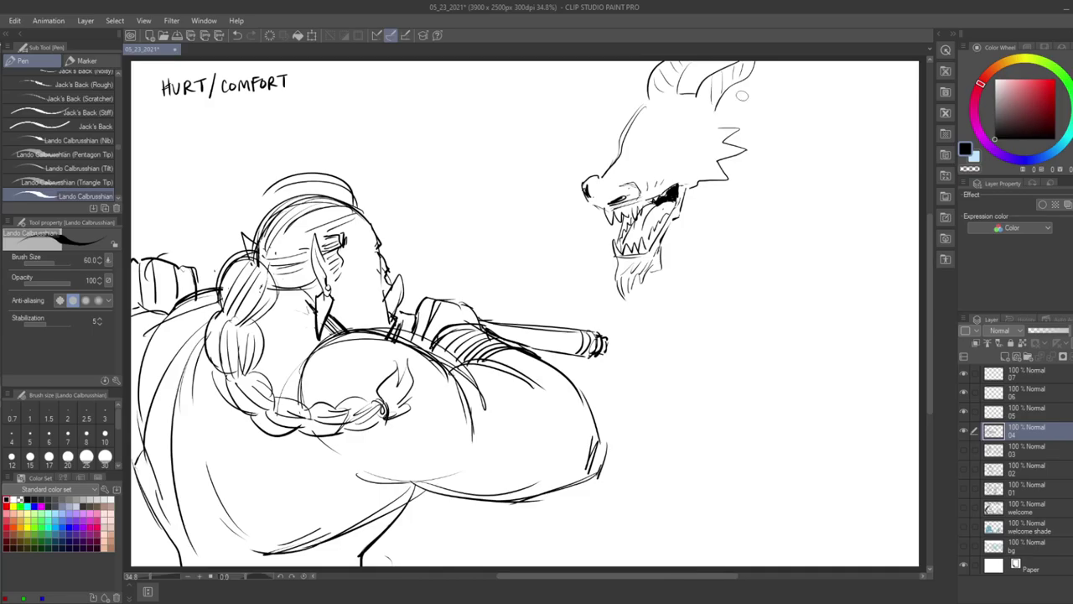
left_click_drag(719, 109, 763, 94)
left_click_drag(729, 114, 749, 122)
mouse_move(646, 73)
left_mouse_down()
mouse_move(634, 112)
mouse_move(691, 59)
mouse_move(640, 96)
left_mouse_up()
mouse_move(722, 108)
left_mouse_down()
mouse_move(719, 123)
mouse_move(732, 119)
left_mouse_up()
left_click_drag(698, 63, 676, 94)
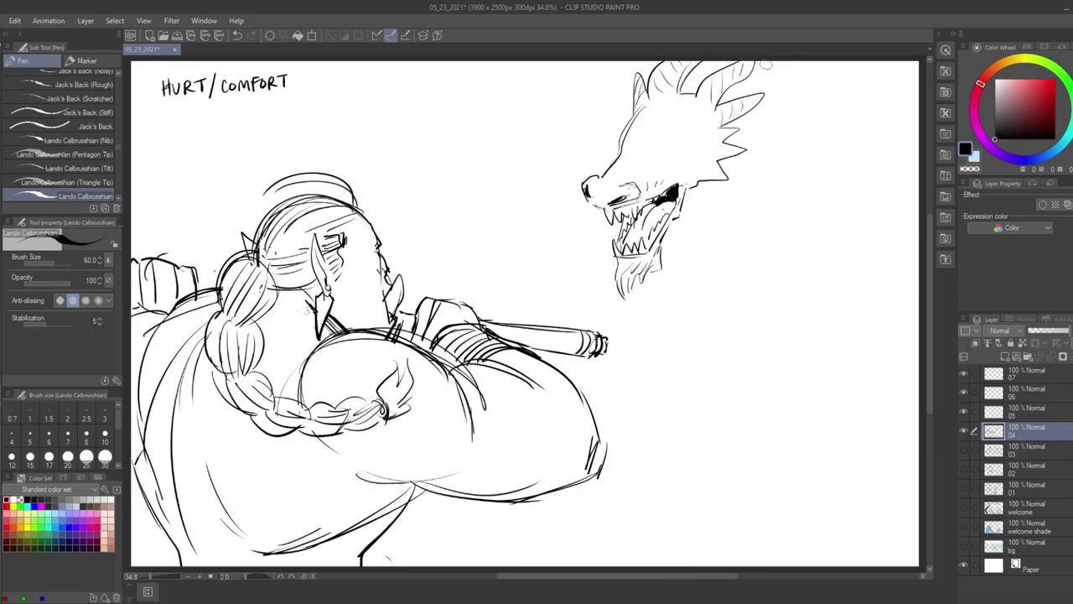
key("ctrl+z")
- Darken the dragon's brow edge, add ridge and hatching lines behind the mouth corner, and save the drawing
mouse_move(627, 138)
left_mouse_down()
mouse_move(612, 166)
mouse_move(633, 117)
left_mouse_up()
left_click_drag(686, 185, 682, 173)
mouse_move(681, 209)
left_mouse_down()
mouse_move(722, 179)
mouse_move(699, 185)
mouse_move(680, 223)
left_mouse_up()
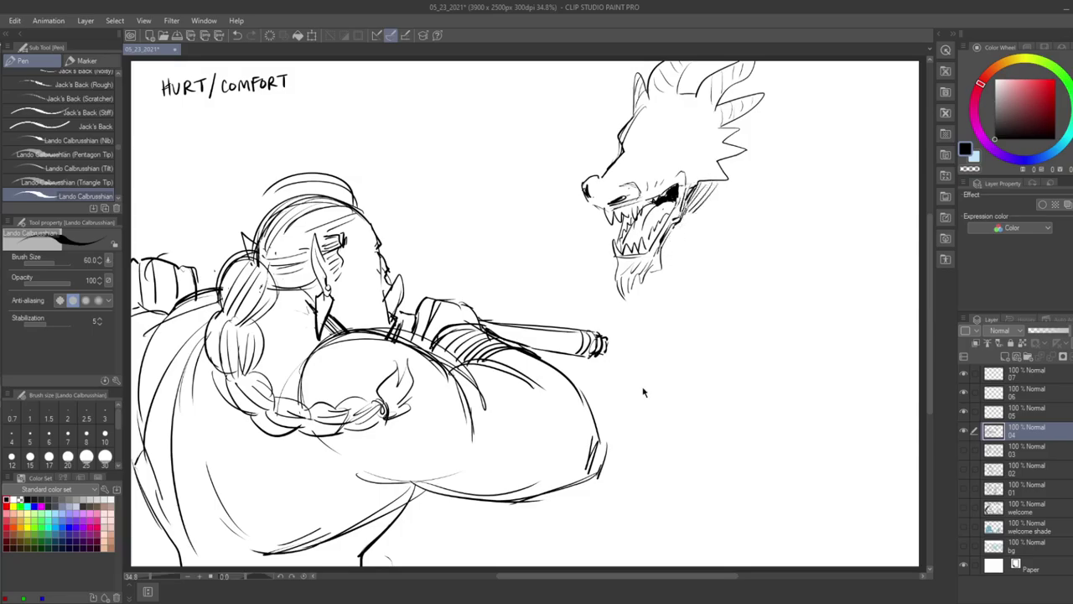
key("ctrl+s")
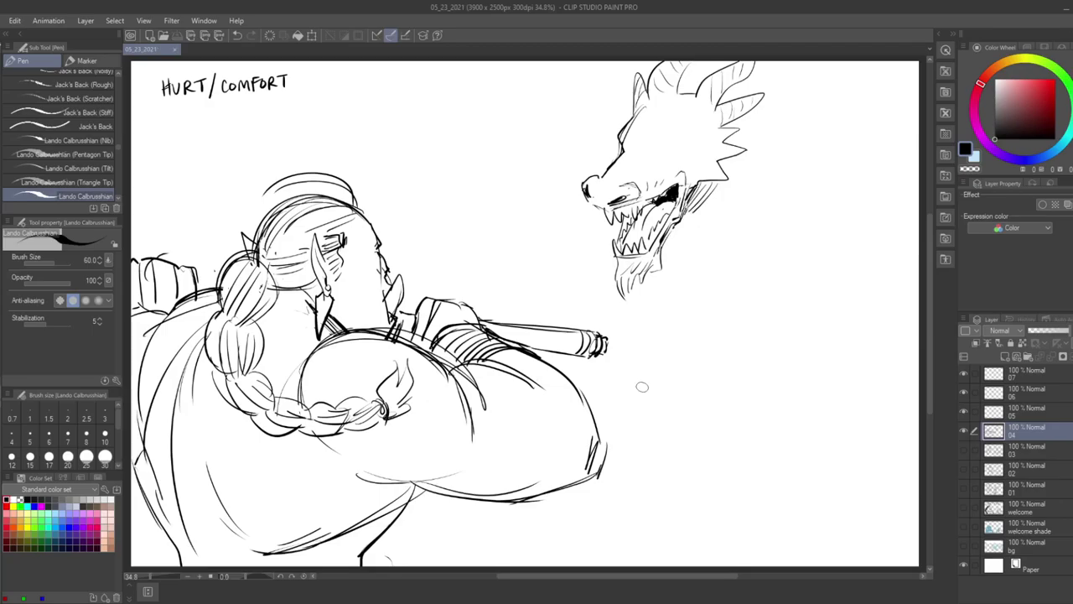
- Reinforce the base of the dragon's horns and add hatching to the cheek spikes
mouse_move(672, 91)
left_mouse_down()
mouse_move(710, 88)
mouse_move(716, 105)
mouse_move(713, 71)
left_mouse_up()
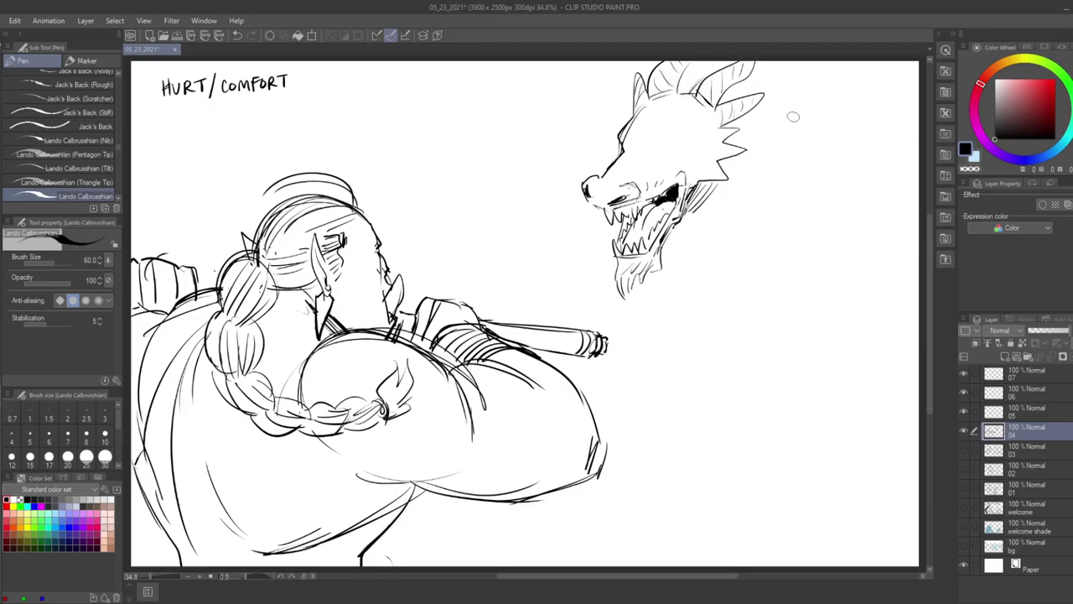
left_click_drag(745, 142, 709, 177)
left_click_drag(731, 133, 723, 140)
- Draw a large round eye under an angry brow with three small almond-shaped eyes behind it, and save the drawing
mouse_move(661, 146)
left_mouse_down()
mouse_move(711, 127)
mouse_move(751, 86)
mouse_move(675, 143)
left_mouse_up()
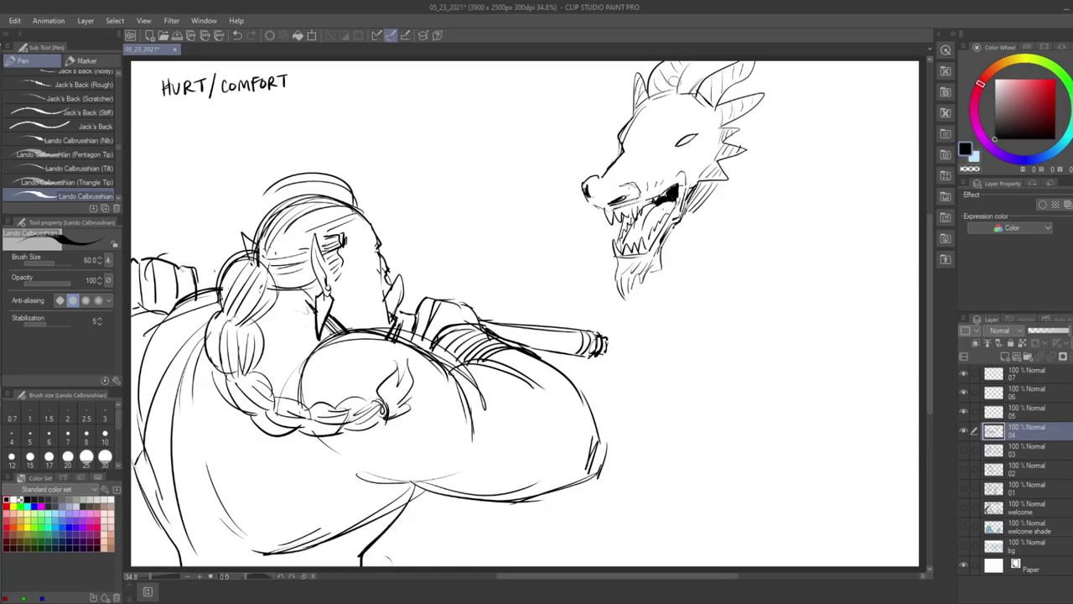
mouse_move(635, 134)
left_mouse_down()
mouse_move(656, 130)
mouse_move(643, 149)
left_mouse_up()
mouse_move(692, 122)
left_mouse_down()
mouse_move(674, 125)
mouse_move(705, 159)
left_mouse_up()
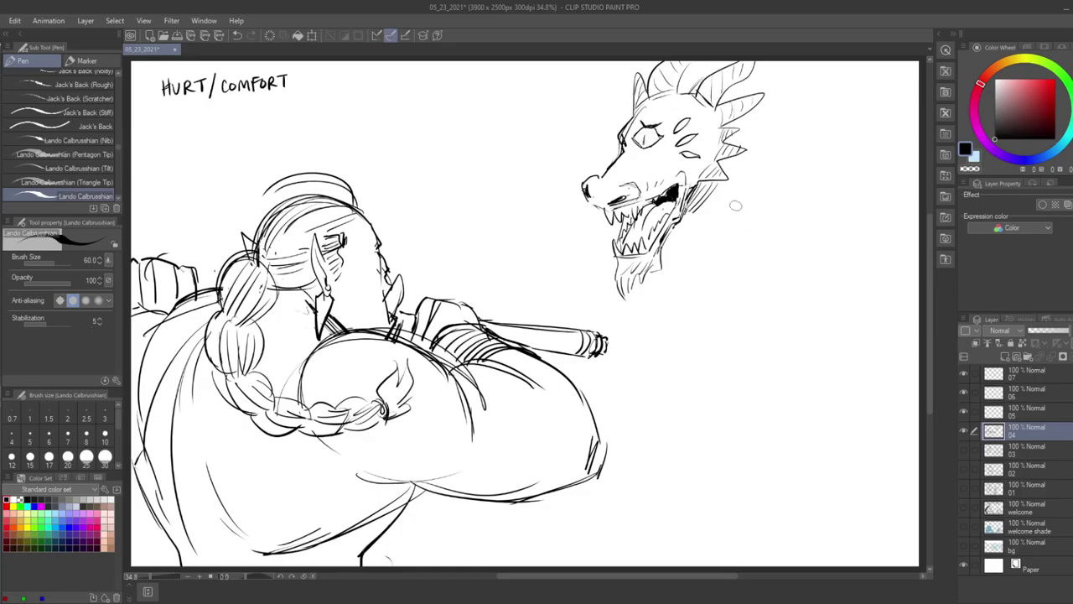
key("e")
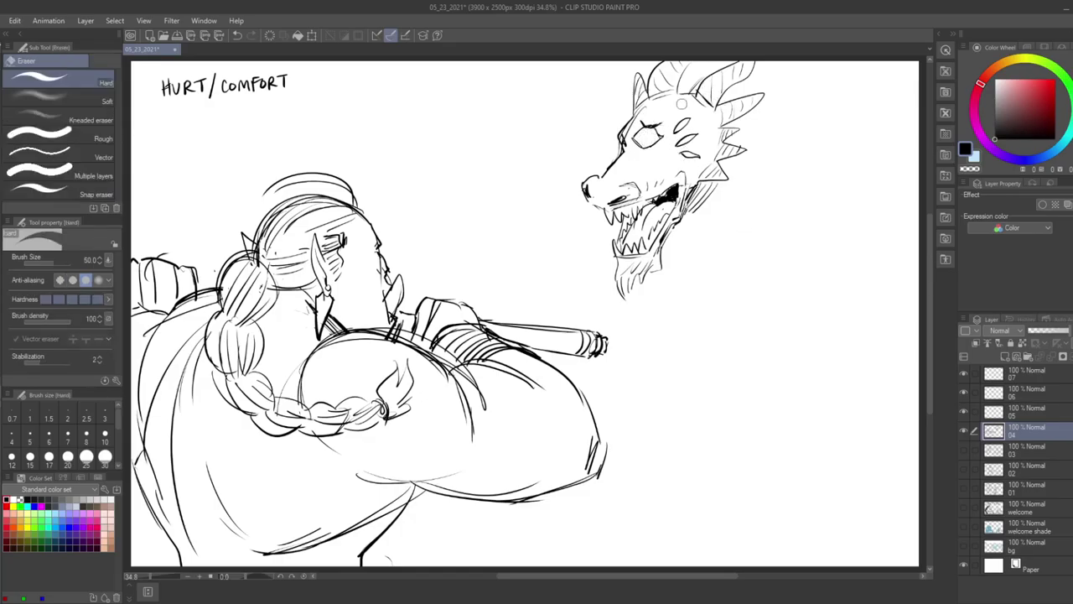
key("p")
mouse_move(642, 128)
left_mouse_down()
mouse_move(644, 142)
mouse_move(663, 135)
left_mouse_up()
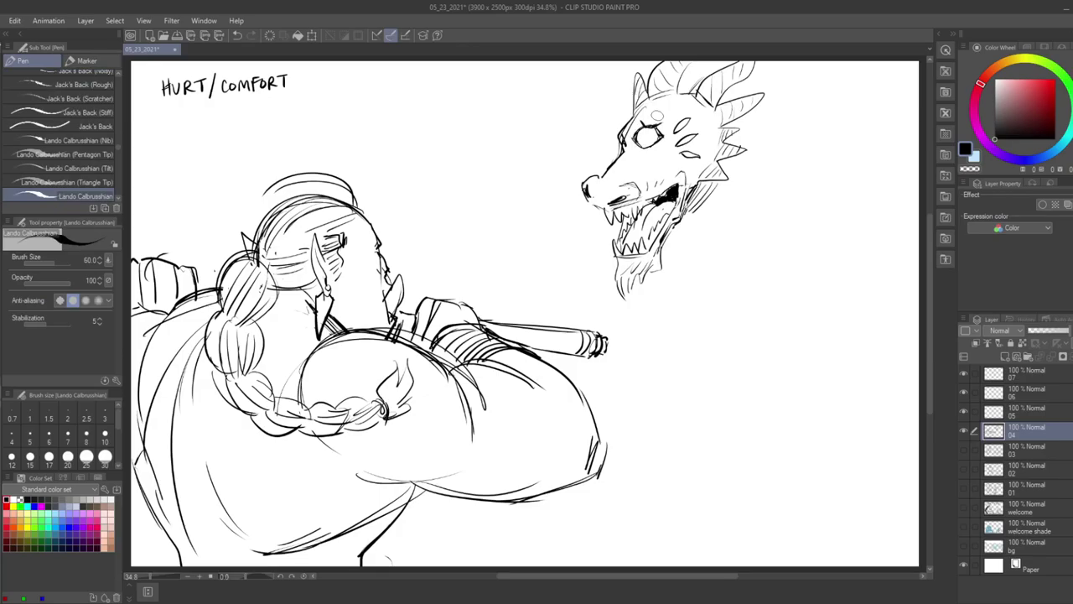
left_click_drag(667, 130, 651, 149)
key("ctrl+s")
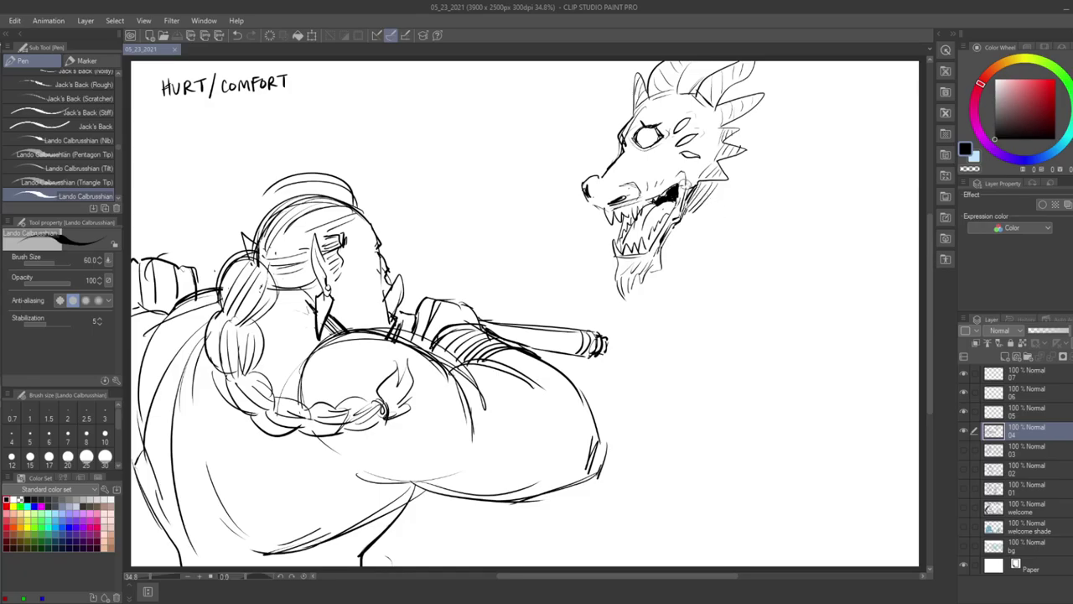
- Erase part of the black fill at the back of the dragon's mouth and redraw the dark shape
key("e")
left_click(674, 188)
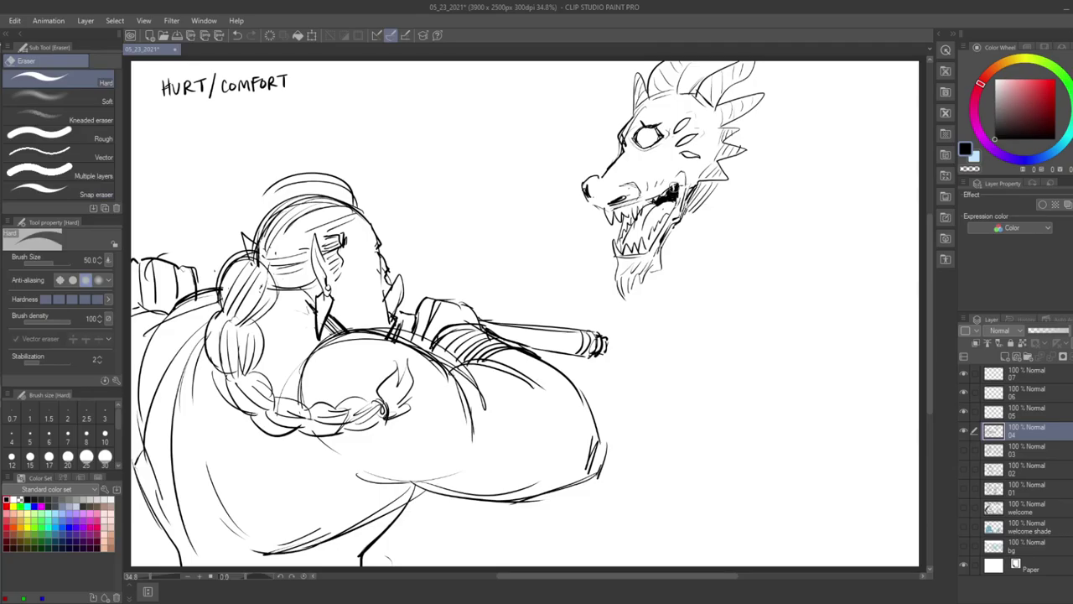
key("p")
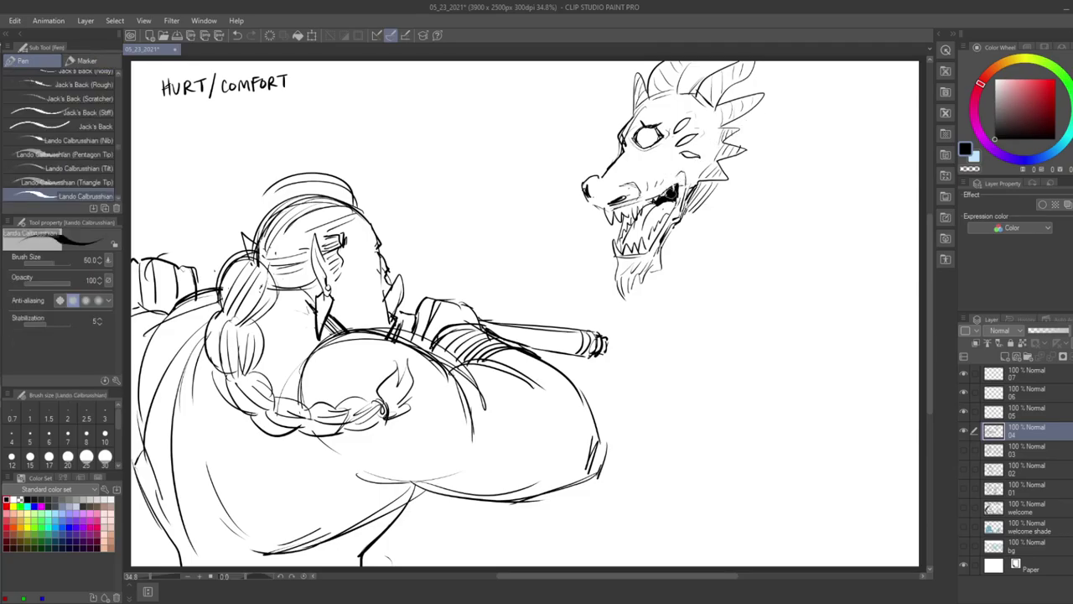
left_click_drag(675, 186, 671, 192)
key("]")
left_click_drag(739, 116, 777, 244)
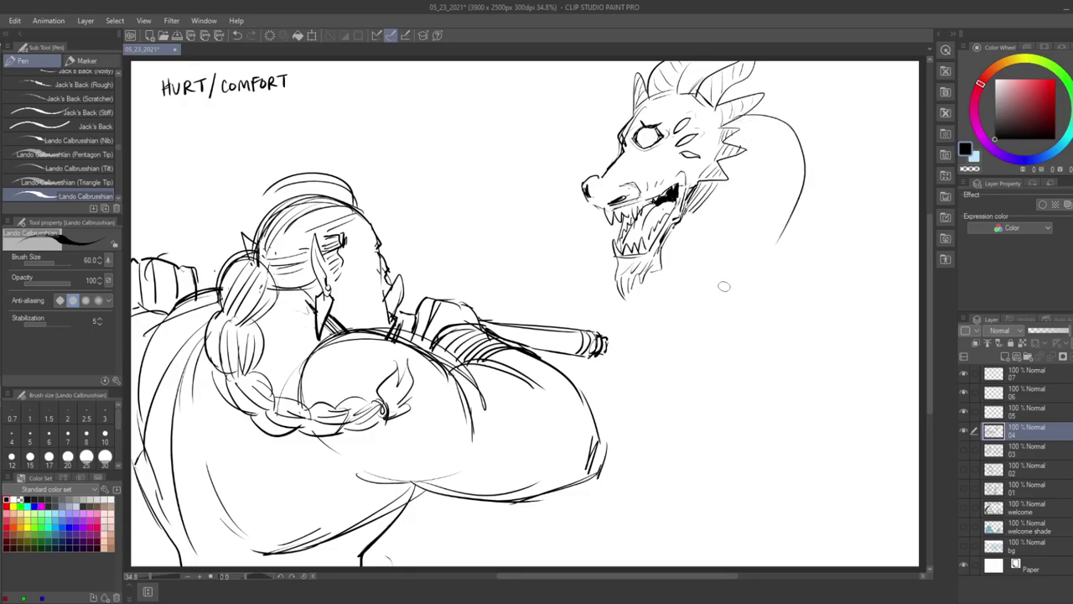
key("ctrl+z")
mouse_move(728, 113)
left_mouse_down()
mouse_move(750, 256)
mouse_move(721, 283)
left_mouse_up()
key("ctrl+z")
- Sketch the dragon's long neck as an S-curve sweeping back from the head and down beside the orc
mouse_move(738, 111)
left_mouse_down()
mouse_move(811, 123)
mouse_move(813, 250)
left_mouse_up()
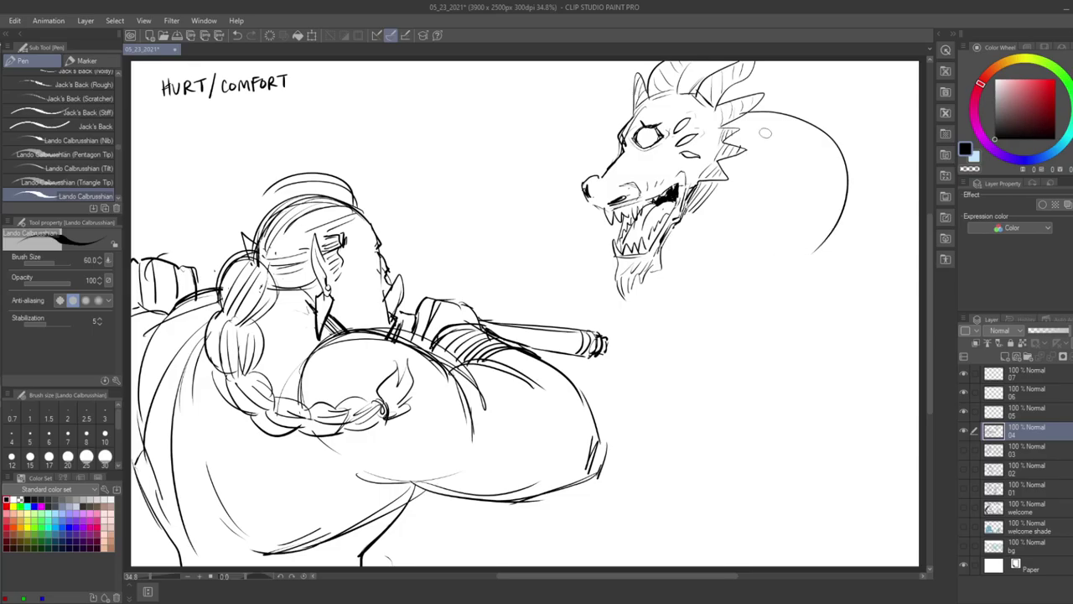
mouse_move(747, 136)
left_mouse_down()
mouse_move(814, 155)
mouse_move(760, 136)
mouse_move(786, 157)
mouse_move(803, 204)
mouse_move(794, 200)
mouse_move(799, 231)
mouse_move(790, 237)
mouse_move(799, 210)
mouse_move(741, 274)
mouse_move(622, 325)
left_mouse_up()
left_click_drag(830, 243, 717, 352)
mouse_move(781, 286)
left_mouse_down()
mouse_move(713, 338)
mouse_move(680, 404)
mouse_move(691, 471)
left_mouse_up()
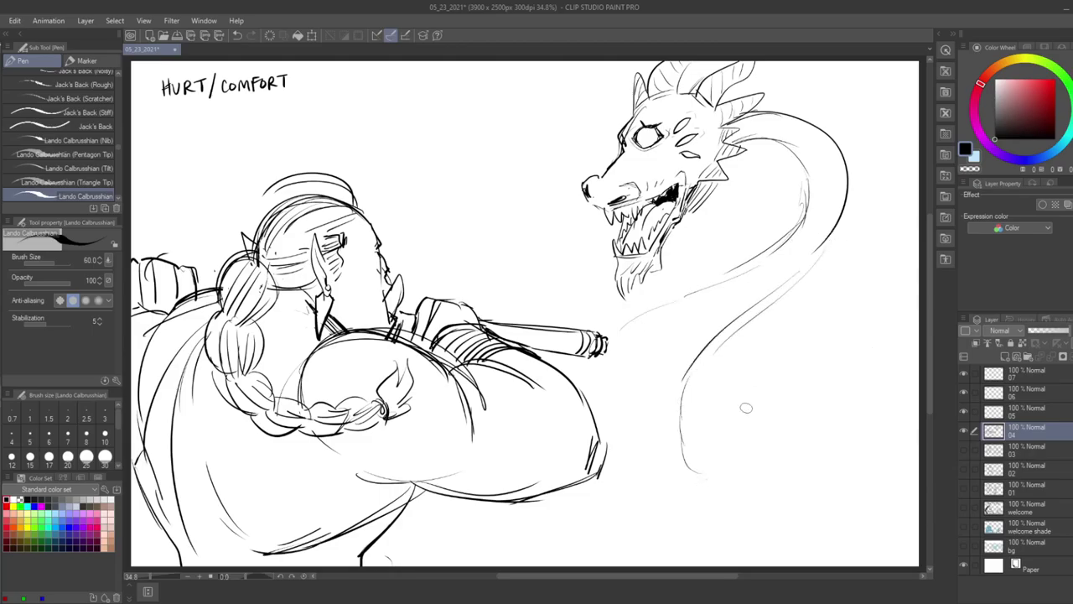
left_click(650, 448)
left_click_drag(712, 341, 681, 390)
mouse_move(729, 325)
left_mouse_down()
mouse_move(775, 283)
mouse_move(800, 303)
left_mouse_up()
- Lasso the "HURT/COMFORT" title, delete it and clear the selection
key("m")
mouse_move(182, 121)
left_mouse_down()
mouse_move(159, 72)
mouse_move(186, 136)
left_mouse_up()
key("Delete")
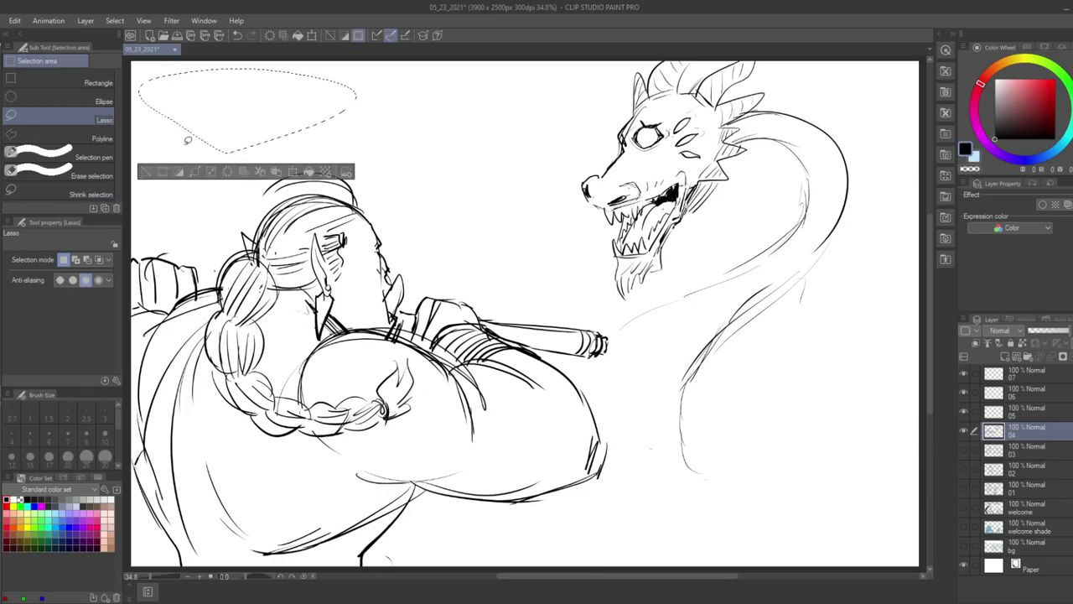
key("ctrl+d")
- Hand-letter the title "BATTLE COUPLE" above the orc
key("p")
mouse_move(156, 82)
left_mouse_down()
mouse_move(157, 102)
mouse_move(167, 99)
left_mouse_up()
left_click_drag(172, 82, 178, 98)
left_click_drag(168, 93, 189, 82)
mouse_move(183, 82)
left_mouse_down()
mouse_move(183, 96)
mouse_move(201, 80)
left_mouse_up()
mouse_move(195, 81)
left_mouse_down()
mouse_move(195, 94)
mouse_move(218, 94)
left_mouse_up()
left_click(237, 34)
mouse_move(218, 74)
left_mouse_down()
mouse_move(233, 73)
mouse_move(231, 83)
left_mouse_up()
left_click_drag(218, 94, 258, 92)
mouse_move(267, 77)
left_mouse_down()
mouse_move(264, 85)
mouse_move(267, 77)
left_mouse_up()
left_click_drag(274, 77, 286, 92)
left_click_drag(286, 76, 306, 89)
left_click_drag(307, 74, 316, 73)
left_click_drag(307, 81, 314, 80)
left_click_drag(307, 89, 317, 88)
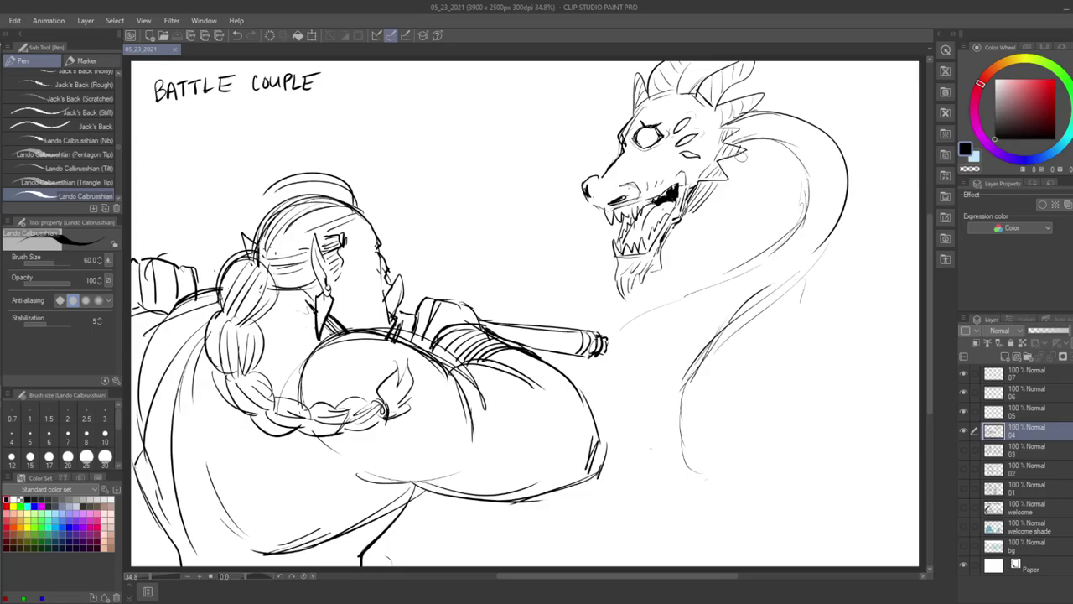
- Darken the inner curve of the dragon's neck and sketch a small round head with a long trailing braid beneath it
mouse_move(730, 156)
left_mouse_down()
mouse_move(771, 163)
mouse_move(801, 193)
mouse_move(771, 241)
mouse_move(638, 300)
left_mouse_up()
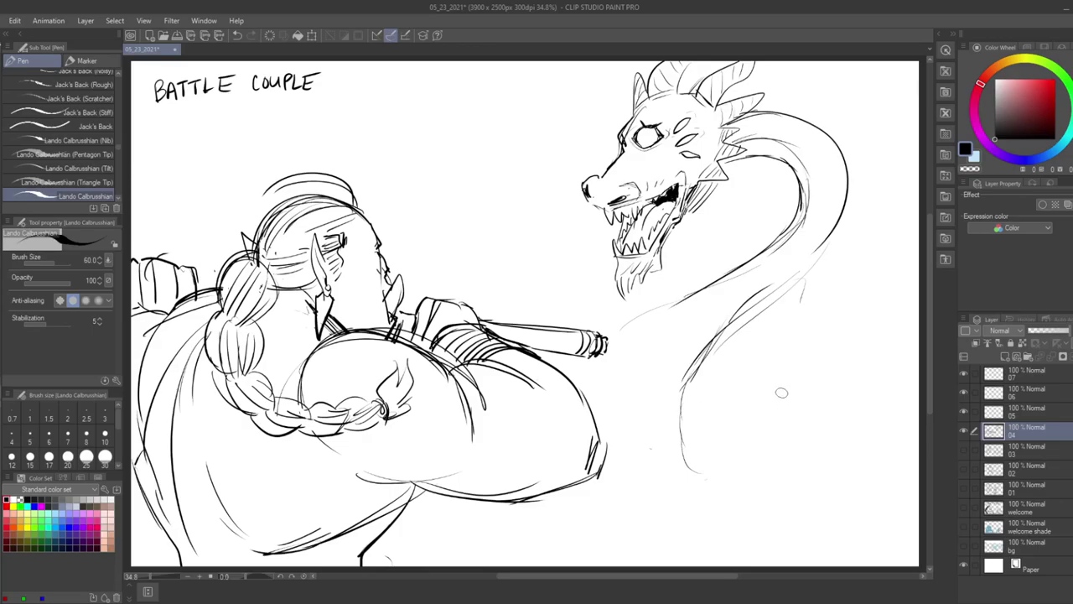
mouse_move(766, 404)
left_mouse_down()
mouse_move(756, 436)
mouse_move(786, 411)
mouse_move(773, 441)
left_mouse_up()
mouse_move(784, 404)
left_mouse_down()
mouse_move(784, 435)
mouse_move(802, 411)
mouse_move(741, 419)
mouse_move(782, 441)
mouse_move(742, 442)
mouse_move(788, 441)
mouse_move(731, 426)
mouse_move(709, 437)
mouse_move(739, 452)
mouse_move(731, 433)
mouse_move(682, 445)
left_mouse_up()
mouse_move(689, 443)
left_mouse_down()
mouse_move(716, 437)
mouse_move(709, 444)
left_mouse_up()
left_click_drag(701, 446, 714, 447)
mouse_move(731, 434)
left_mouse_down()
mouse_move(745, 423)
mouse_move(754, 435)
left_mouse_up()
mouse_move(728, 431)
left_mouse_down()
mouse_move(753, 416)
mouse_move(663, 446)
mouse_move(658, 457)
mouse_move(654, 436)
left_mouse_up()
left_click_drag(655, 429, 665, 426)
key("ctrl+z")
left_click_drag(765, 415, 758, 419)
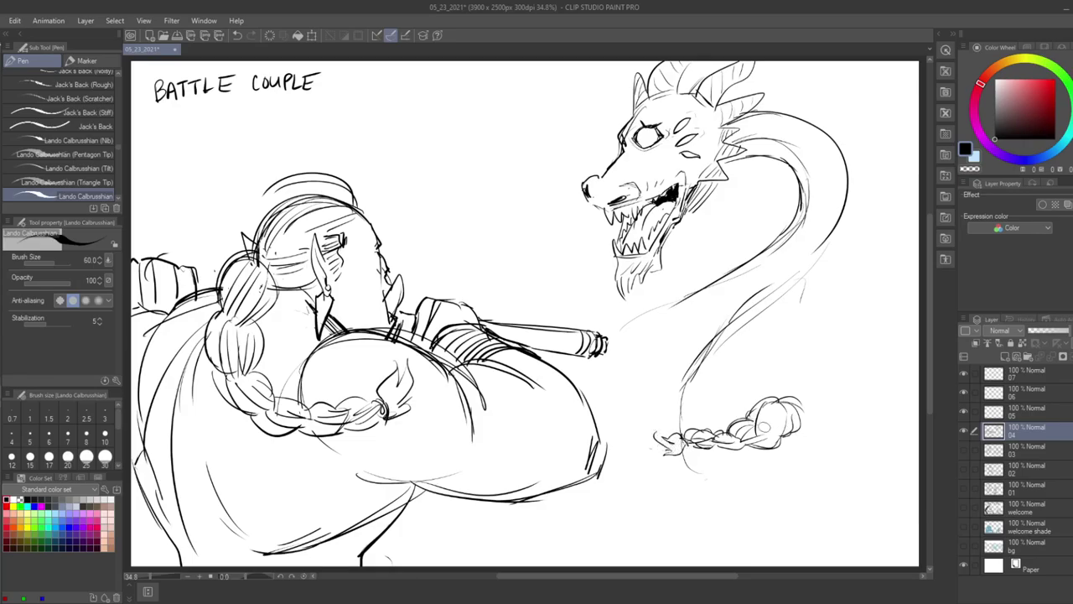
- Add loose flyaway hair strands and a hairline to the small braided head, and save the drawing
key("e")
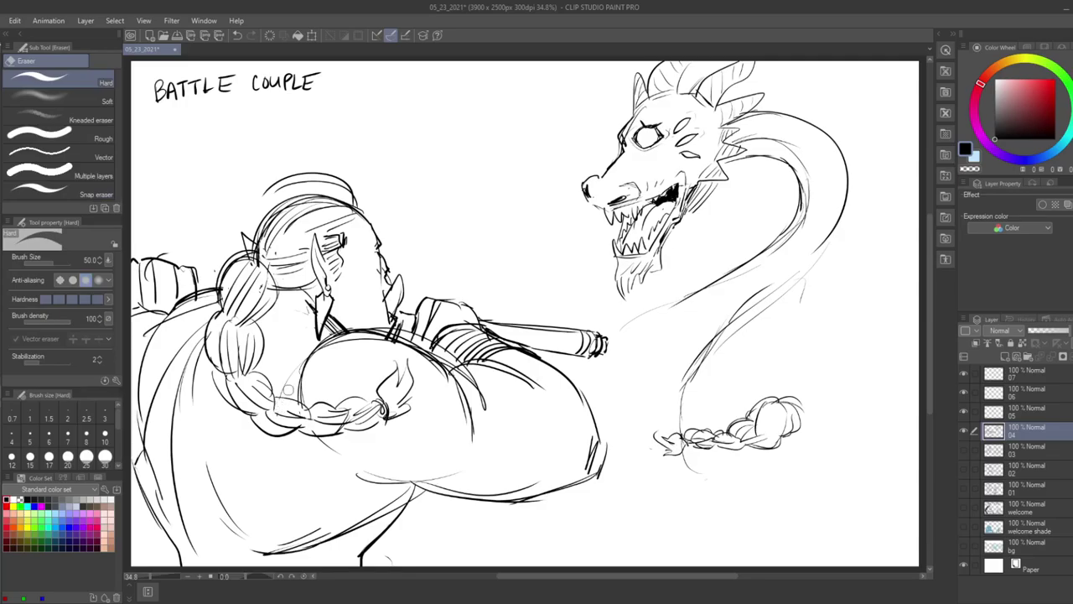
key("p")
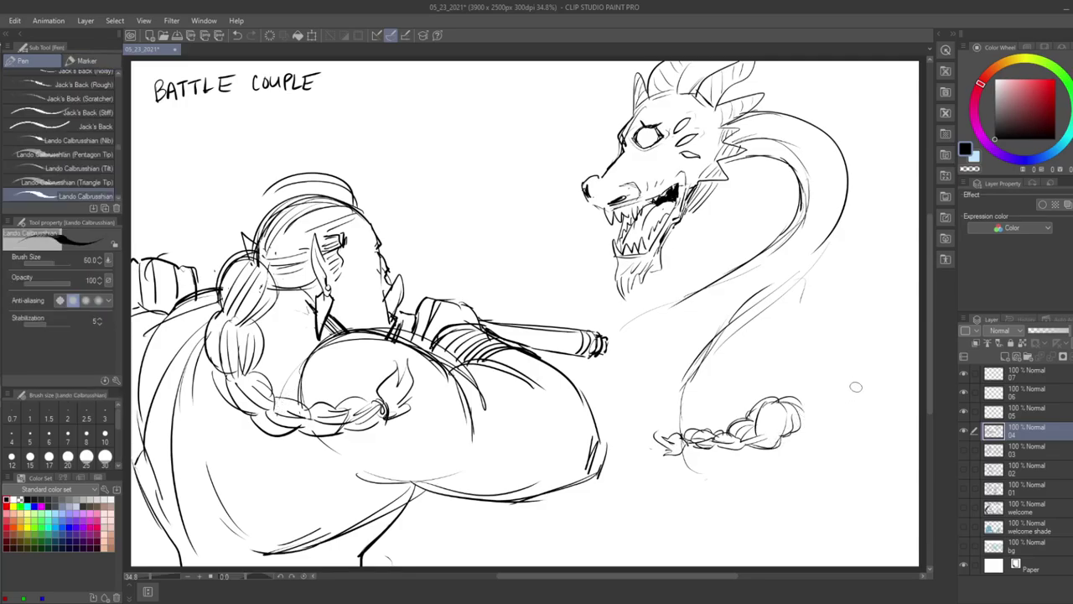
left_click_drag(801, 410, 798, 445)
mouse_move(782, 408)
left_mouse_down()
mouse_move(820, 425)
mouse_move(812, 392)
mouse_move(820, 412)
left_mouse_up()
left_click_drag(770, 419, 783, 424)
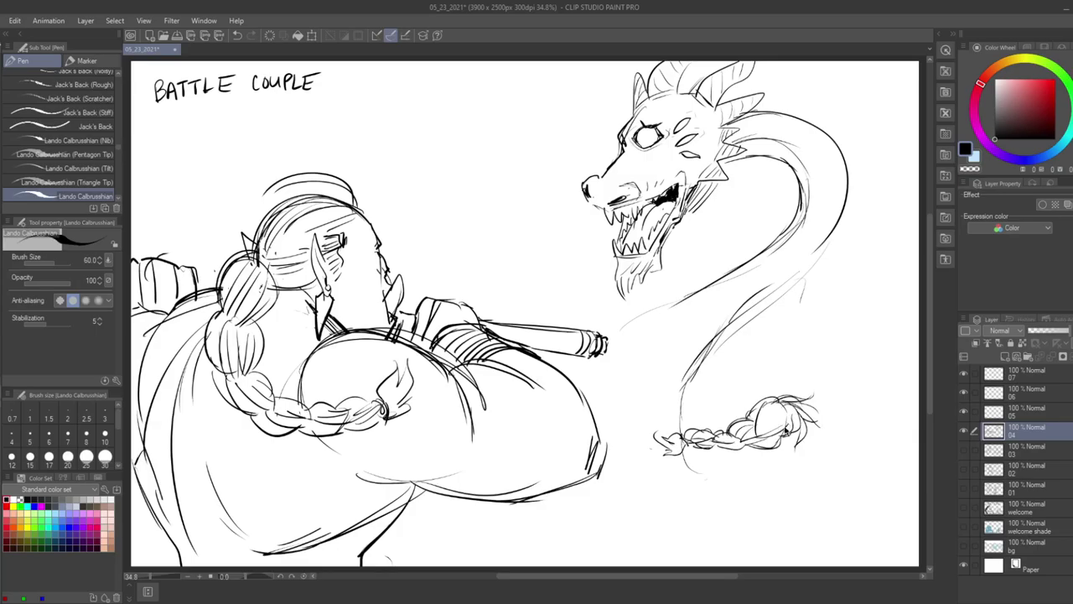
key("ctrl+s")
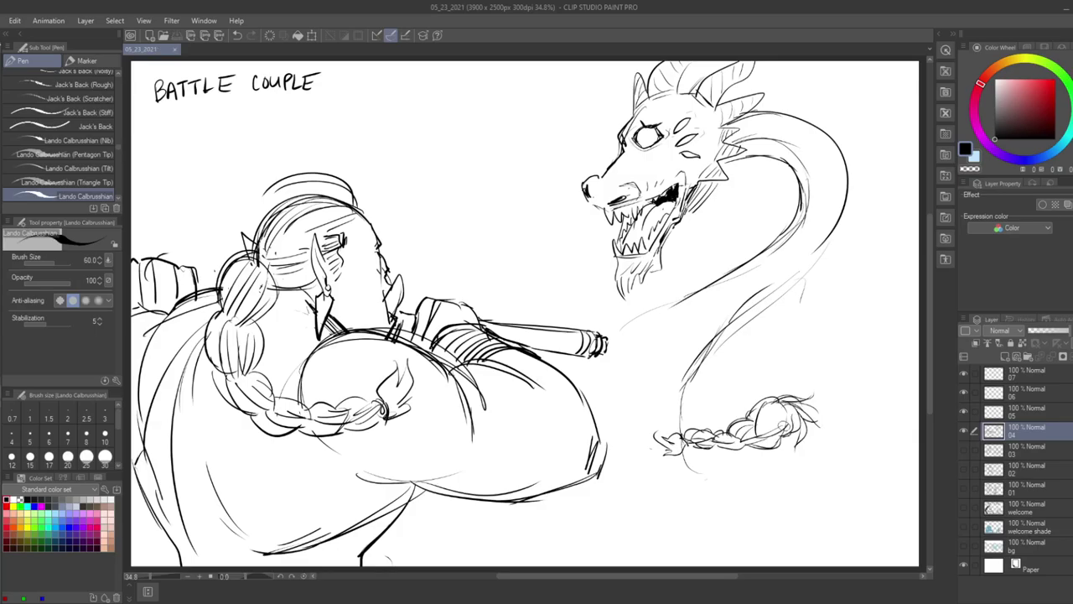
- Sketch the small braided figure's rounded shoulder, cuffed sleeve and outstretched forearm, then erase and redraw the hand end
mouse_move(803, 432)
left_mouse_down()
mouse_move(778, 453)
mouse_move(800, 471)
mouse_move(768, 467)
mouse_move(806, 475)
mouse_move(795, 481)
mouse_move(763, 464)
mouse_move(794, 469)
mouse_move(785, 493)
mouse_move(812, 474)
mouse_move(783, 462)
mouse_move(821, 479)
mouse_move(820, 491)
mouse_move(856, 497)
mouse_move(823, 508)
left_mouse_up()
mouse_move(818, 496)
left_mouse_down()
mouse_move(803, 501)
mouse_move(823, 511)
left_mouse_up()
left_click_drag(827, 507, 866, 489)
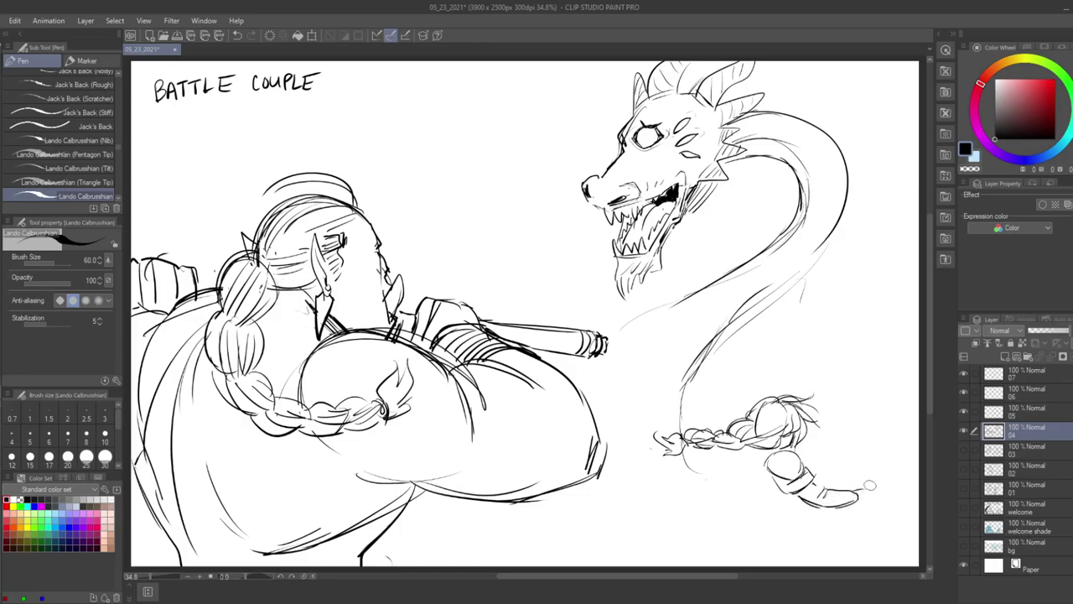
key("e")
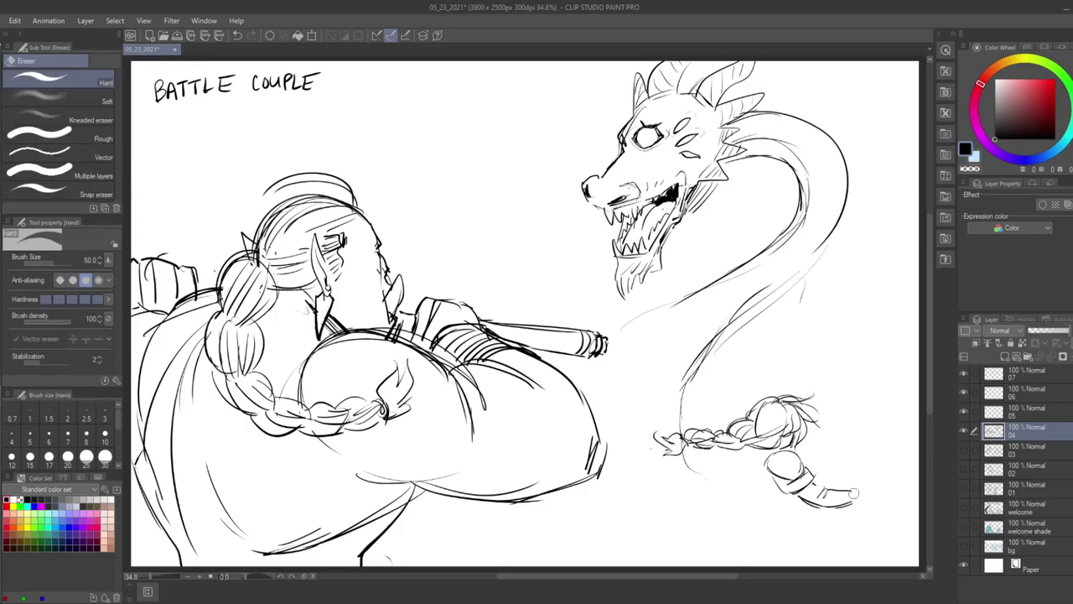
key("p")
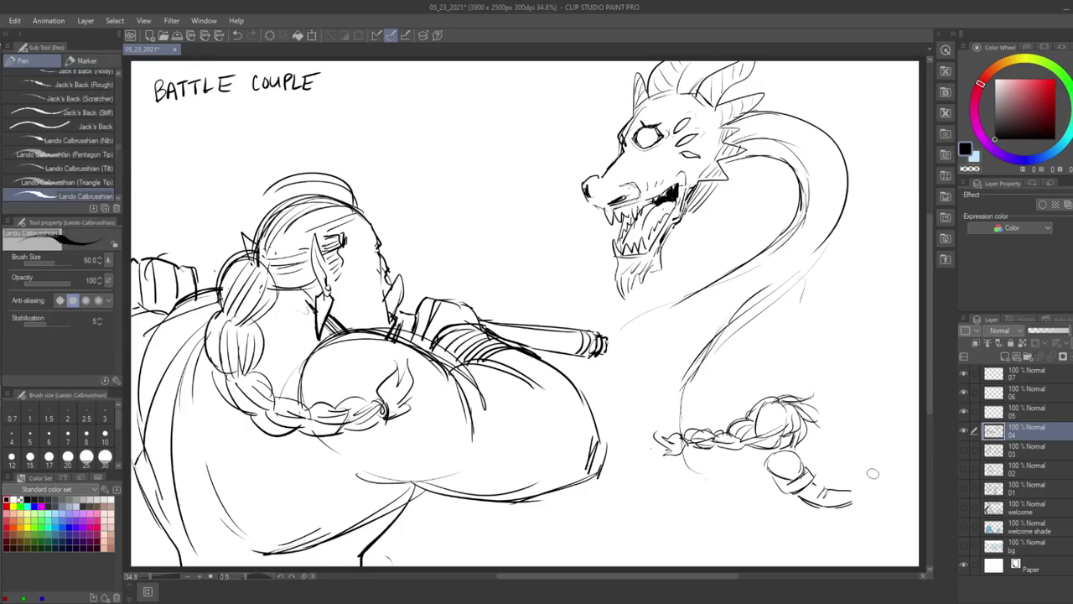
left_click_drag(848, 499, 860, 491)
mouse_move(855, 495)
left_mouse_down()
mouse_move(873, 486)
mouse_move(856, 501)
left_mouse_up()
- Lasso the small figure's outstretched forearm below the sleeve cuff, delete it and clear the selection
key("m")
mouse_move(805, 499)
left_mouse_down()
mouse_move(818, 527)
mouse_move(807, 501)
left_mouse_up()
key("Delete")
key("ctrl+d")
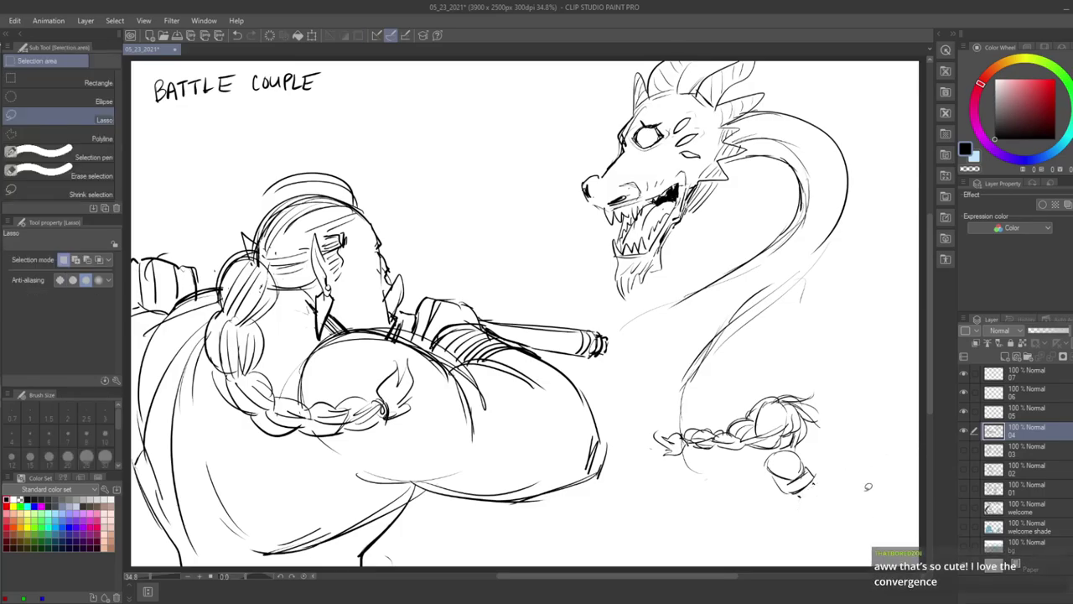
- Draw the small figure's forearm angled downward with a hand gripping a long sword that extends to the canvas edge
key("p")
mouse_move(809, 483)
left_mouse_down()
mouse_move(833, 520)
mouse_move(824, 539)
mouse_move(855, 534)
mouse_move(857, 550)
left_mouse_up()
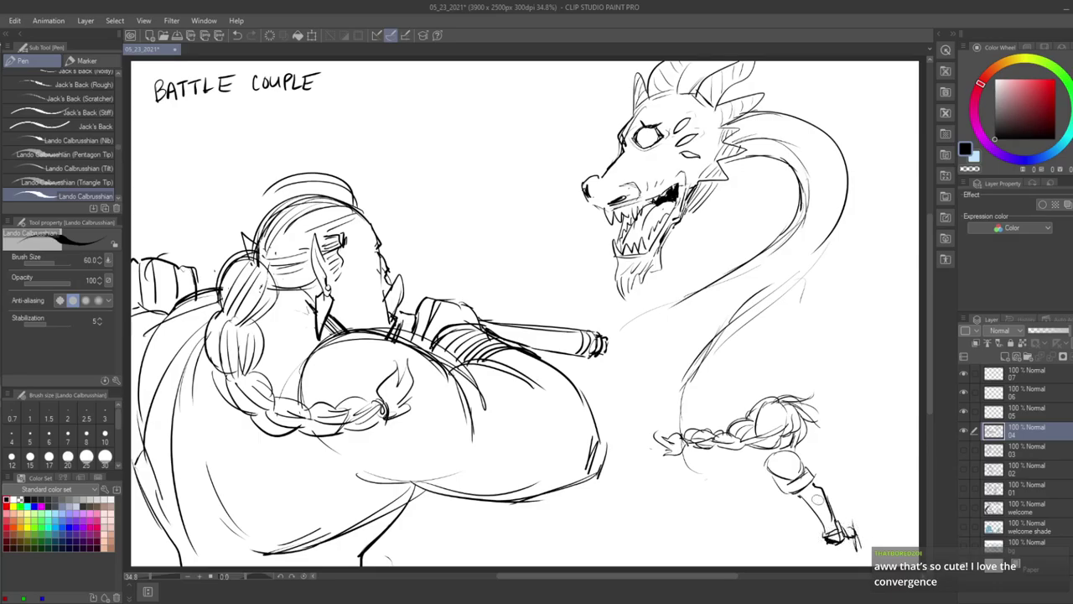
left_click_drag(841, 537, 925, 548)
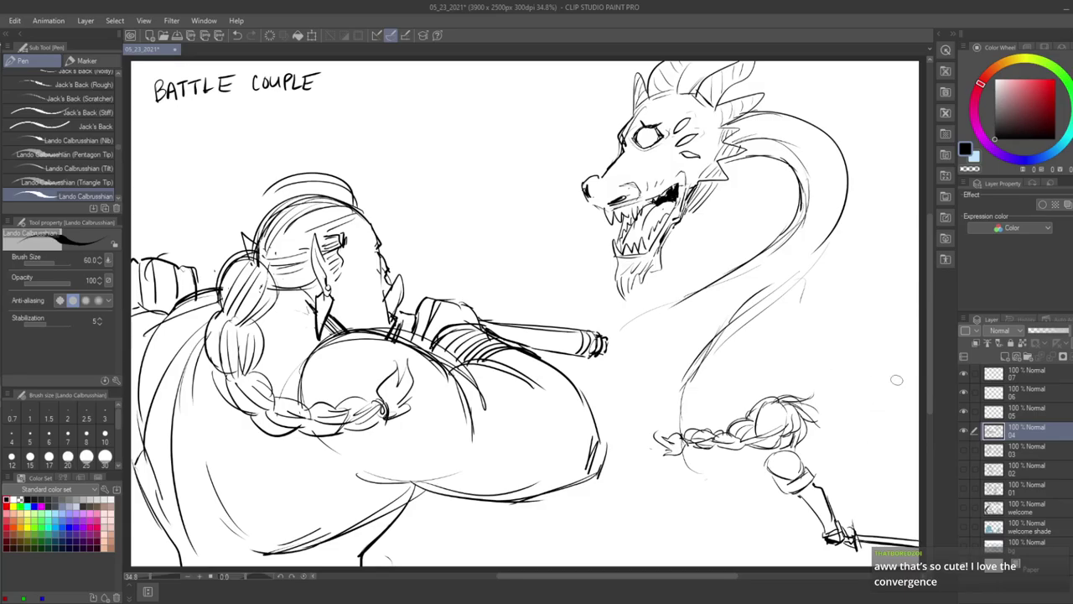
- Sketch a rounded shape at the canvas edge and light sweeping arcs above and around the small swordfighter
mouse_move(893, 351)
left_mouse_down()
mouse_move(898, 419)
mouse_move(920, 418)
mouse_move(906, 346)
mouse_move(920, 337)
left_mouse_up()
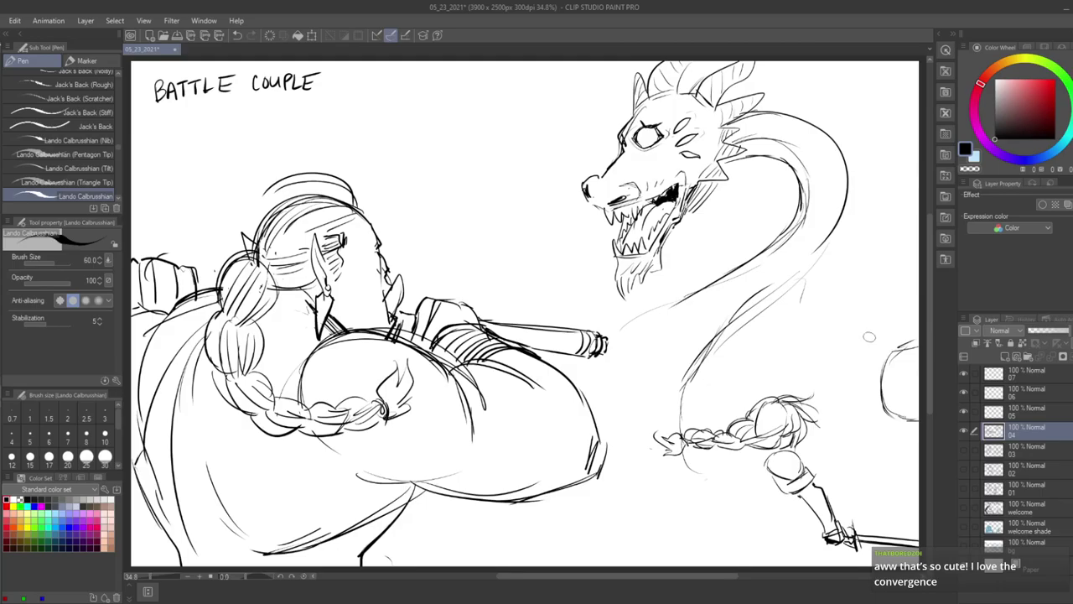
left_click_drag(737, 364, 851, 512)
left_click_drag(826, 320, 873, 347)
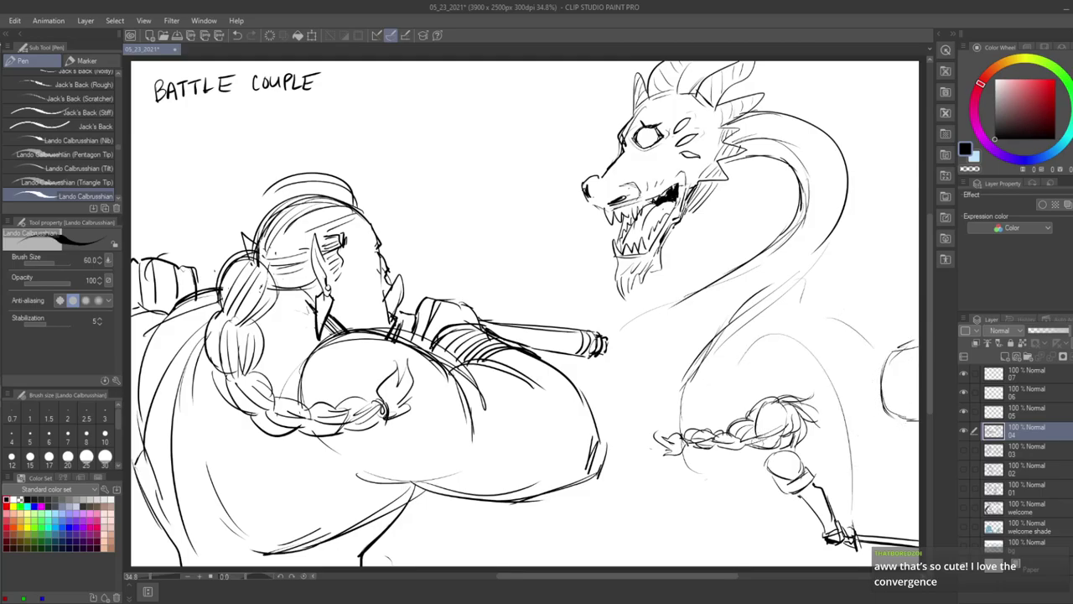
- Sketch the small figure's upper back and torso lines under the braid, and save the drawing
left_click_drag(788, 482, 760, 501)
mouse_move(726, 453)
left_mouse_down()
mouse_move(713, 475)
mouse_move(786, 454)
left_mouse_up()
left_click_drag(715, 475, 755, 493)
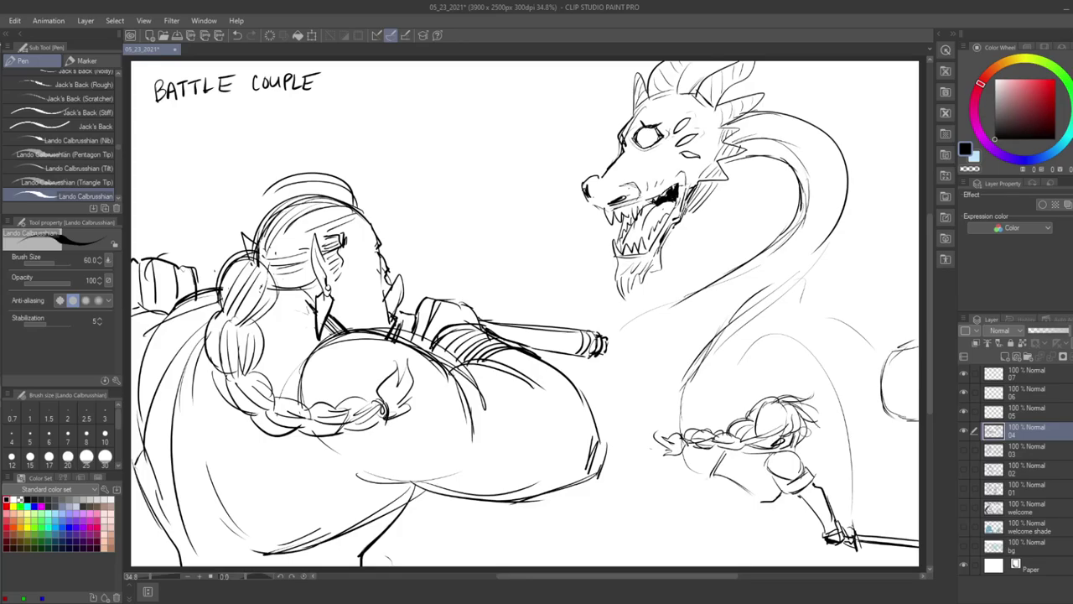
key("ctrl+s")
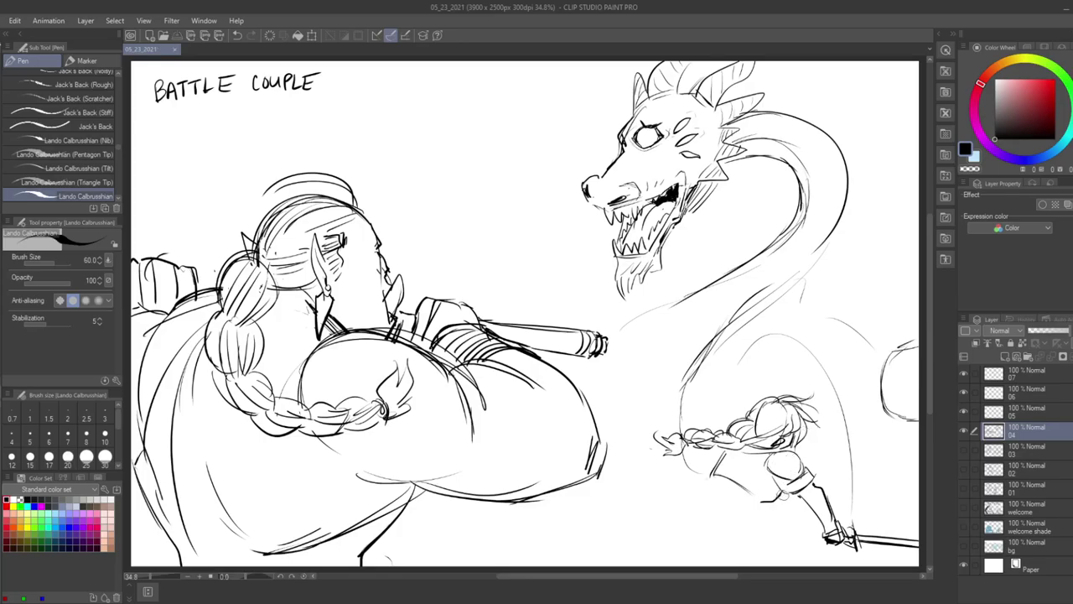
- Clean up the small figure's waistline and draw the sides and lower edge of the torso down to the hips
key("e")
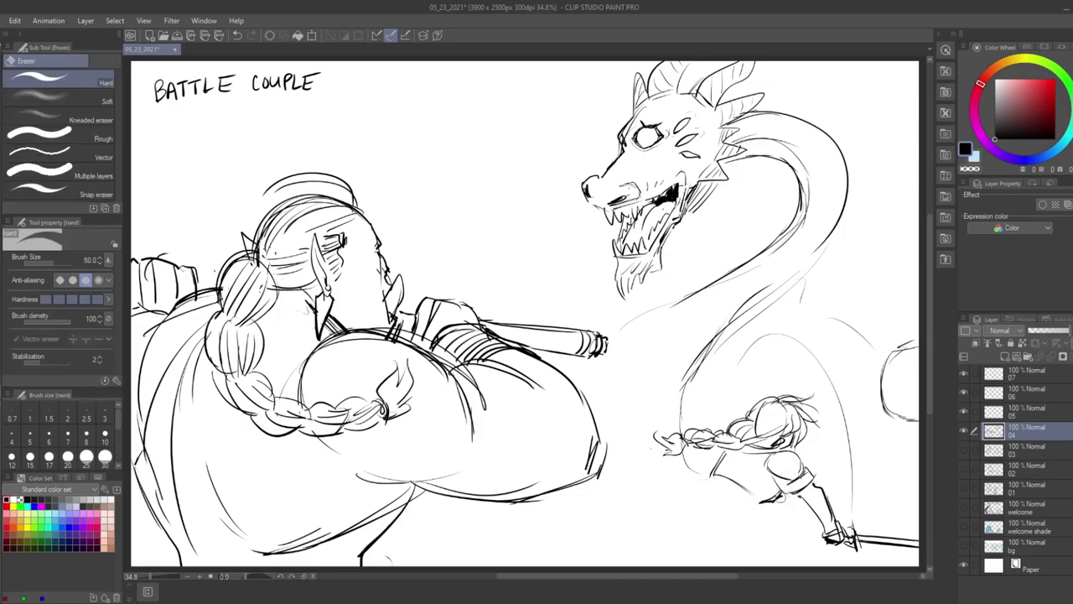
mouse_move(775, 501)
left_mouse_down()
mouse_move(790, 494)
mouse_move(762, 499)
left_mouse_up()
key("p")
left_click_drag(726, 455, 688, 491)
left_click_drag(763, 497, 744, 509)
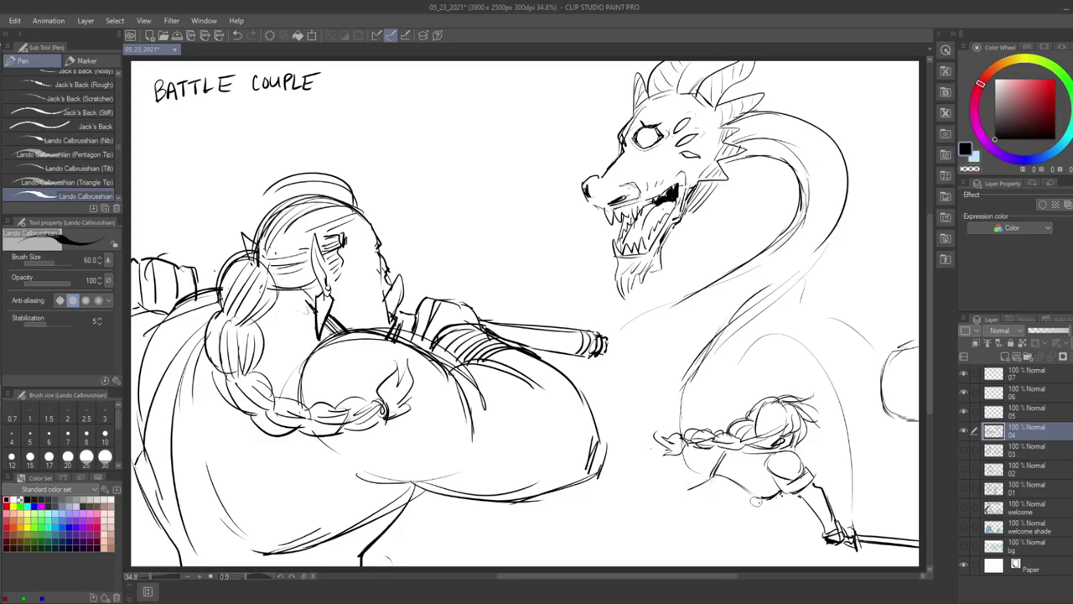
left_click_drag(717, 471, 684, 497)
left_click_drag(759, 502, 737, 523)
left_click_drag(693, 493, 744, 519)
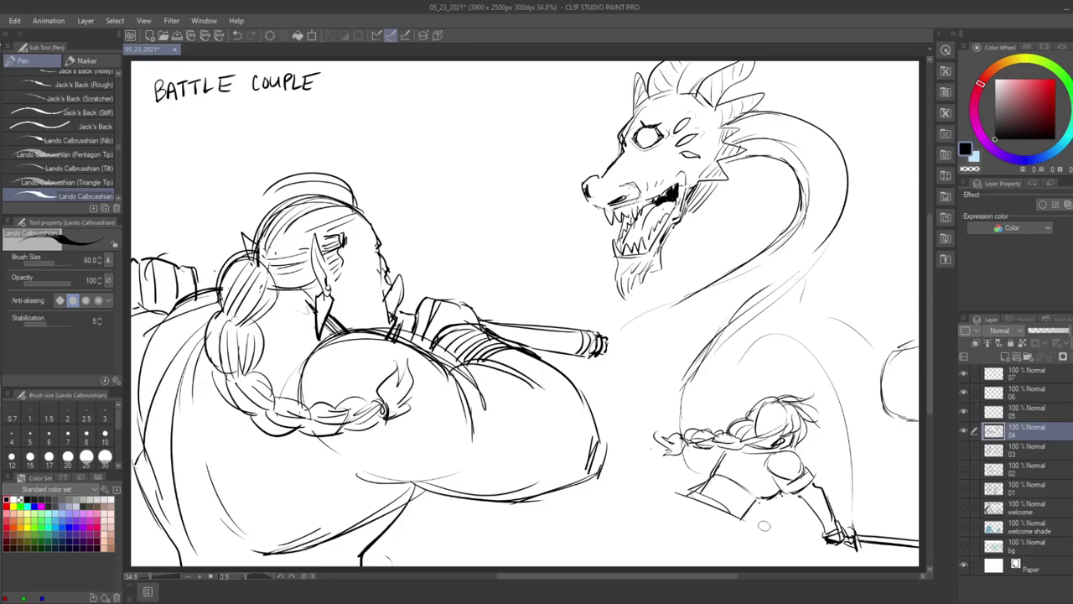
- Sketch the small figure's flared skirt sweeping backward to a point, and undo the last leg stroke
left_click_drag(697, 492, 675, 509)
left_click_drag(744, 520, 602, 538)
mouse_move(679, 494)
left_mouse_down()
mouse_move(600, 538)
mouse_move(737, 523)
mouse_move(773, 561)
left_mouse_up()
left_click_drag(743, 526, 773, 563)
key("ctrl+z")
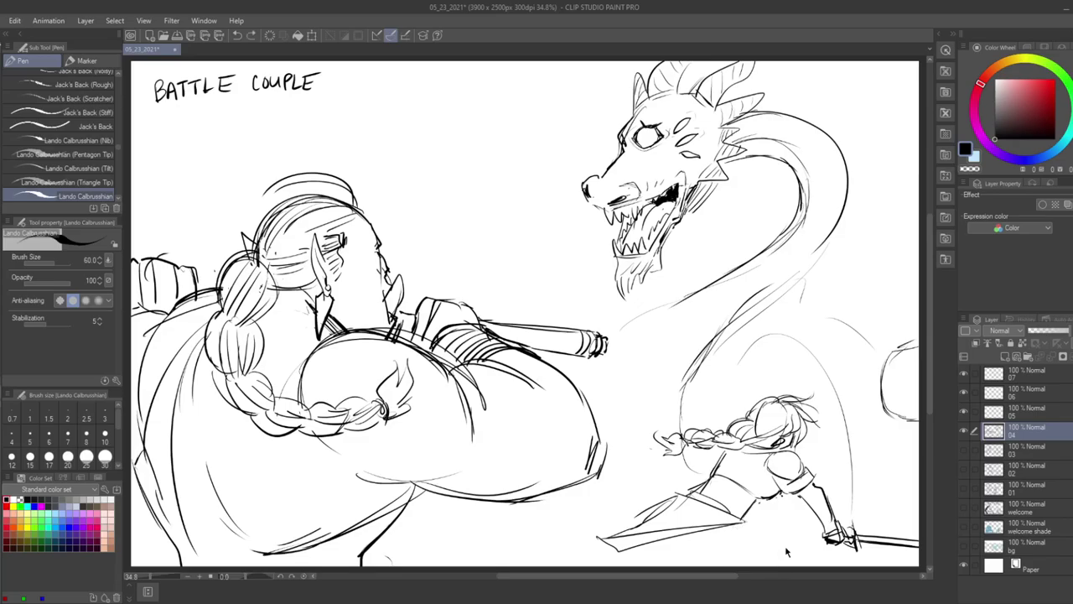
- Rough in the small figure's legs, erase the stray lines, redraw them in a bent-knee lunge, and hatch the sword arm
left_click_drag(744, 522, 764, 565)
left_click_drag(704, 532, 730, 564)
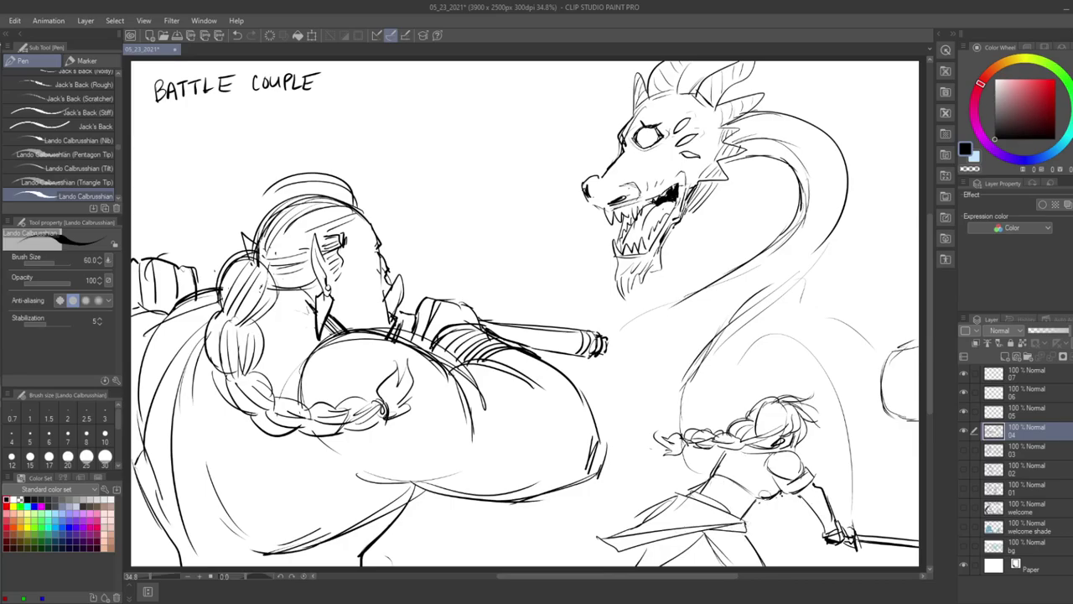
key("e")
mouse_move(708, 537)
left_mouse_down()
mouse_move(728, 565)
mouse_move(762, 564)
left_mouse_up()
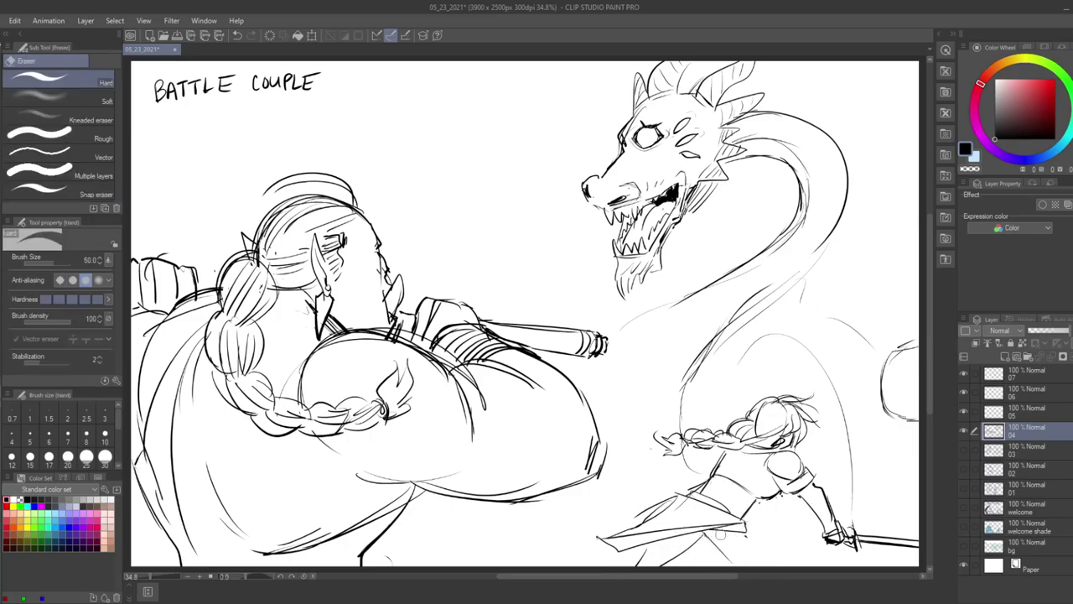
key("p")
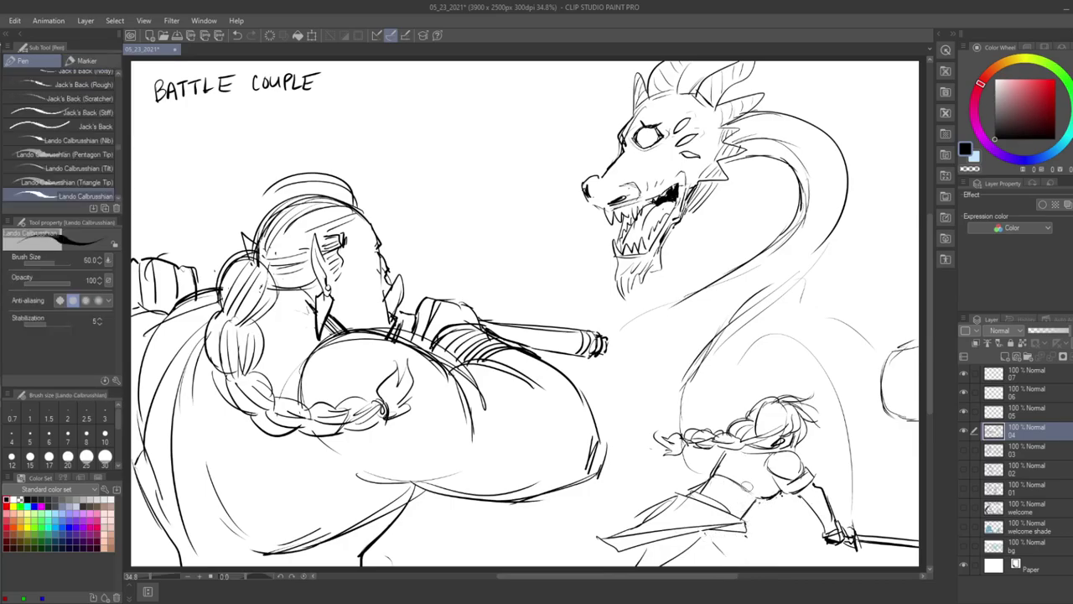
left_click_drag(746, 533, 785, 563)
left_click_drag(703, 534, 732, 558)
left_click_drag(701, 536, 720, 554)
mouse_move(783, 564)
left_mouse_down()
mouse_move(730, 562)
mouse_move(738, 568)
left_mouse_up()
left_click_drag(728, 538, 697, 565)
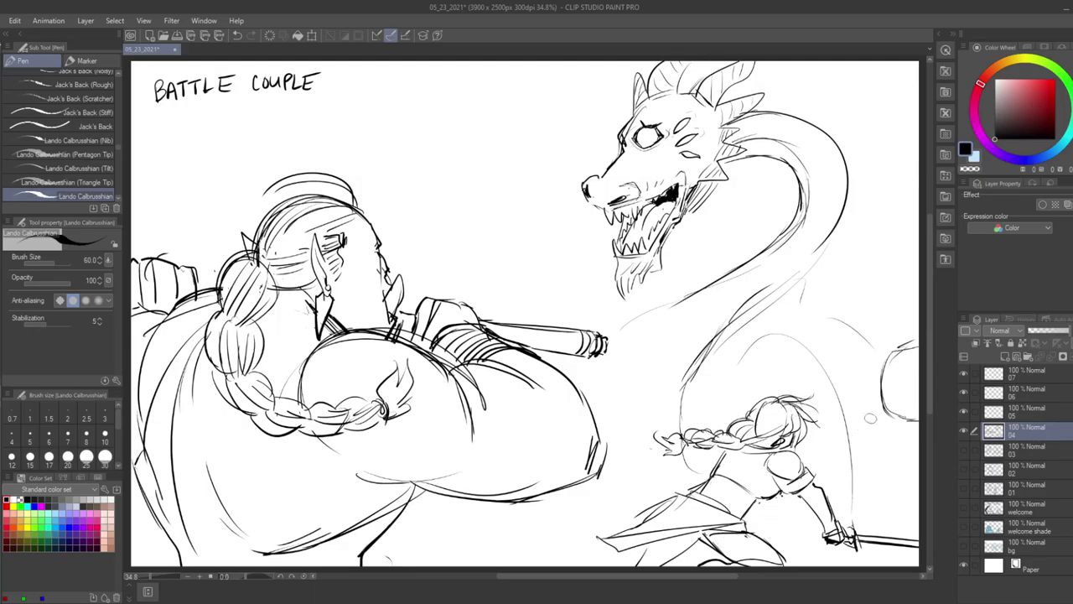
mouse_move(807, 495)
left_mouse_down()
mouse_move(814, 518)
mouse_move(794, 512)
mouse_move(815, 518)
left_mouse_up()
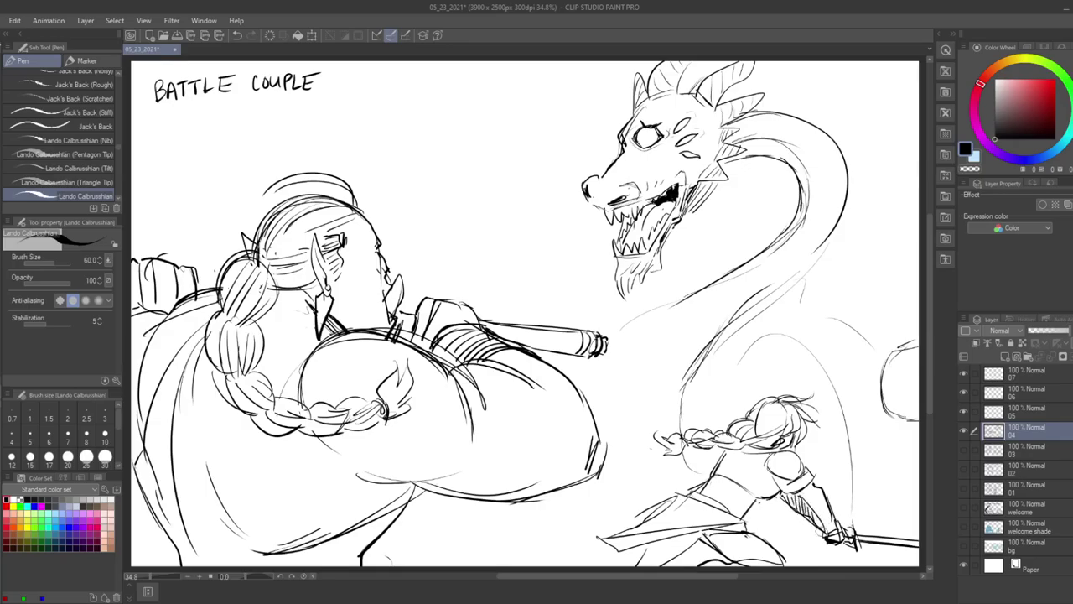
- Erase the guide lines below the braid and draw a cape billowing back from the small figure's shoulders
key("e")
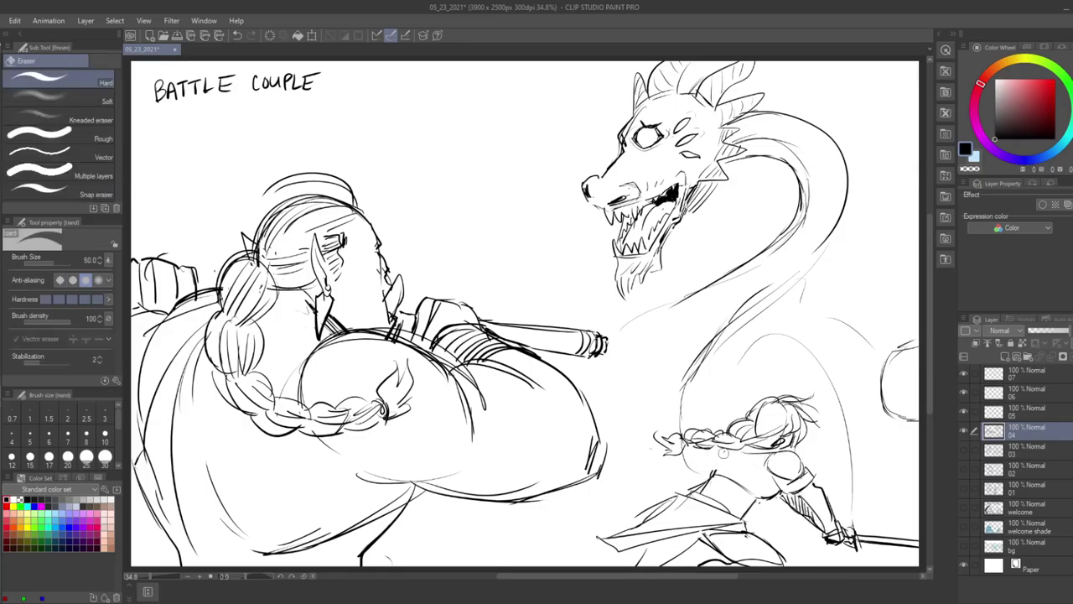
key("p")
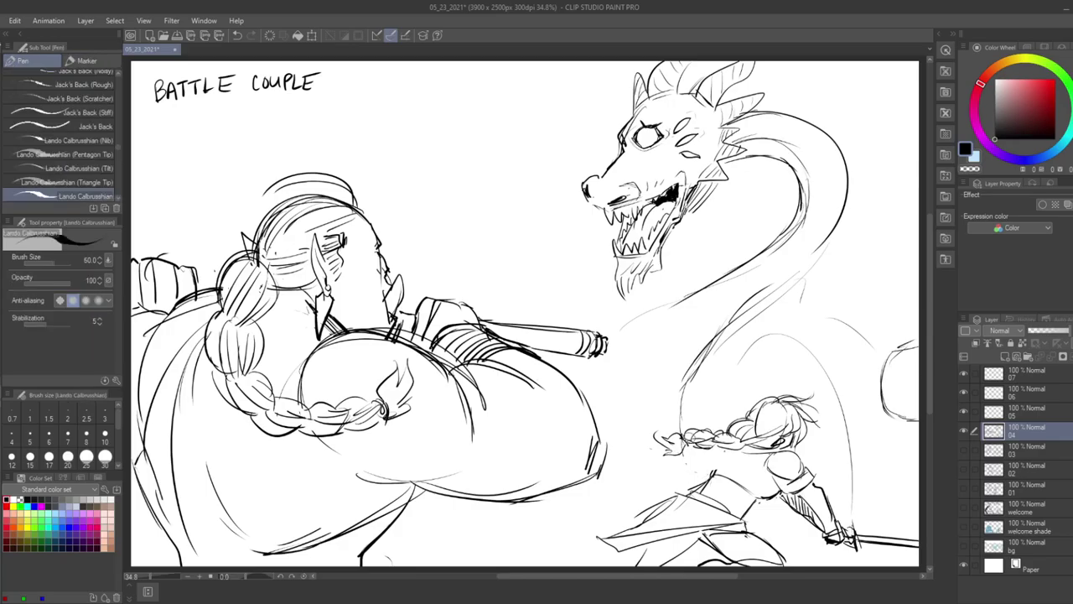
mouse_move(780, 451)
left_mouse_down()
mouse_move(619, 492)
mouse_move(633, 464)
left_mouse_up()
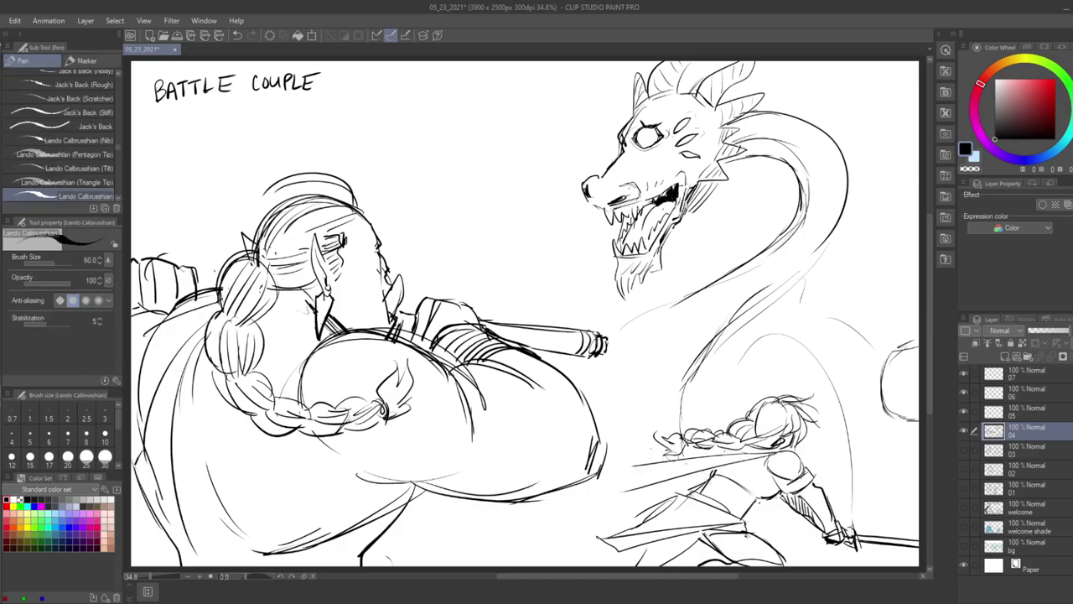
mouse_move(658, 422)
left_mouse_down()
mouse_move(628, 462)
mouse_move(666, 481)
left_mouse_up()
left_click_drag(772, 459, 661, 483)
- Clean up the lines inside the cape, hatch the shadow beneath the flared skirt, and save the drawing
key("e")
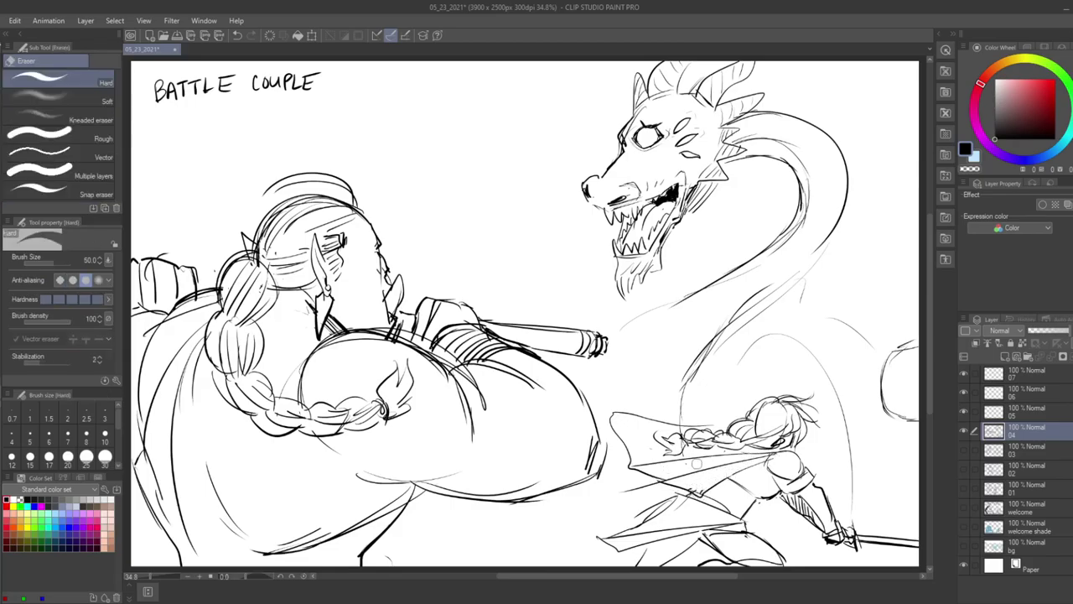
key("p")
mouse_move(698, 536)
left_mouse_down()
mouse_move(651, 542)
mouse_move(686, 535)
mouse_move(633, 570)
left_mouse_up()
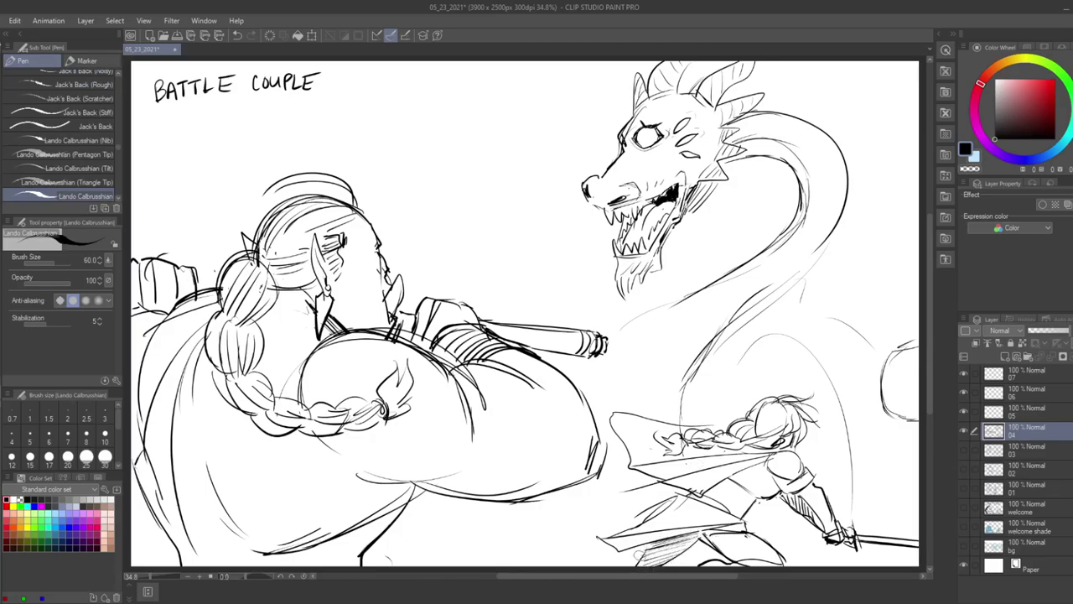
key("ctrl+s")
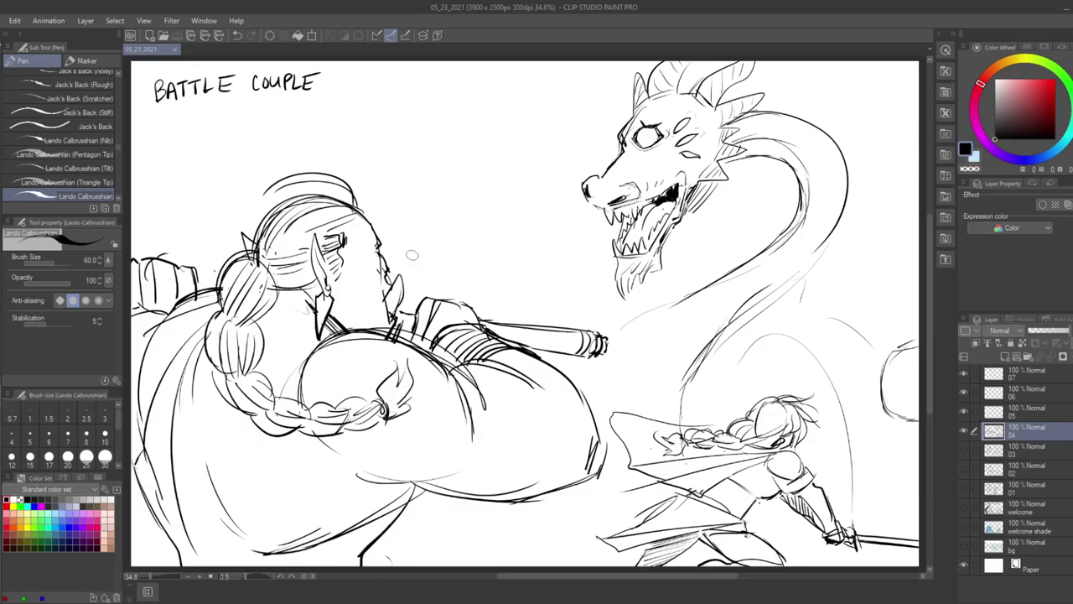
- Add contour lines at the orc's neck and down the back, and hatch the shaded areas behind the braid
left_click_drag(334, 313, 357, 331)
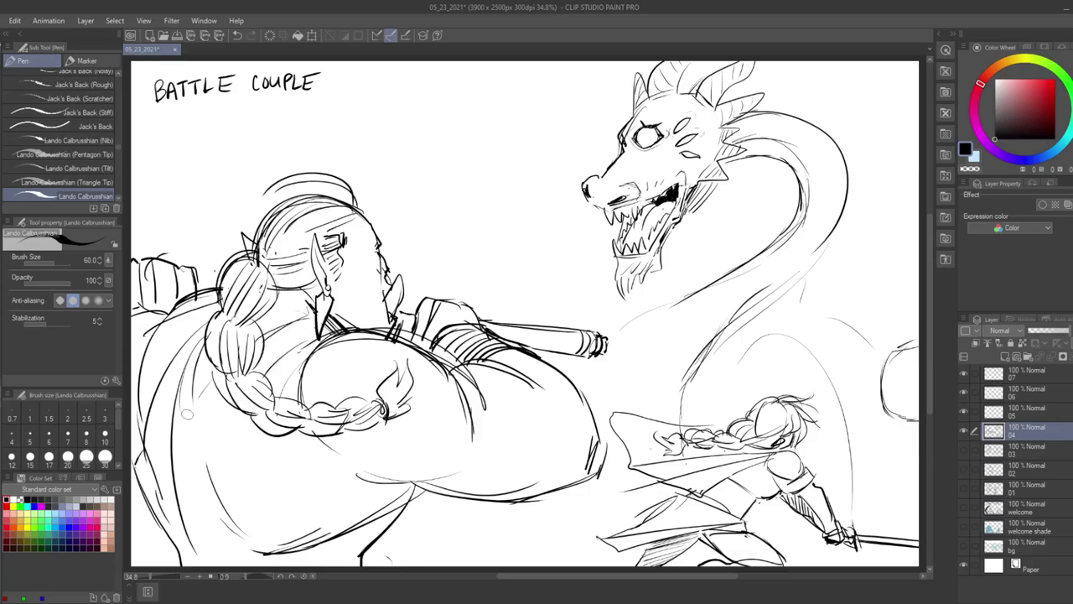
mouse_move(230, 414)
left_mouse_down()
mouse_move(178, 557)
mouse_move(183, 536)
mouse_move(155, 557)
left_mouse_up()
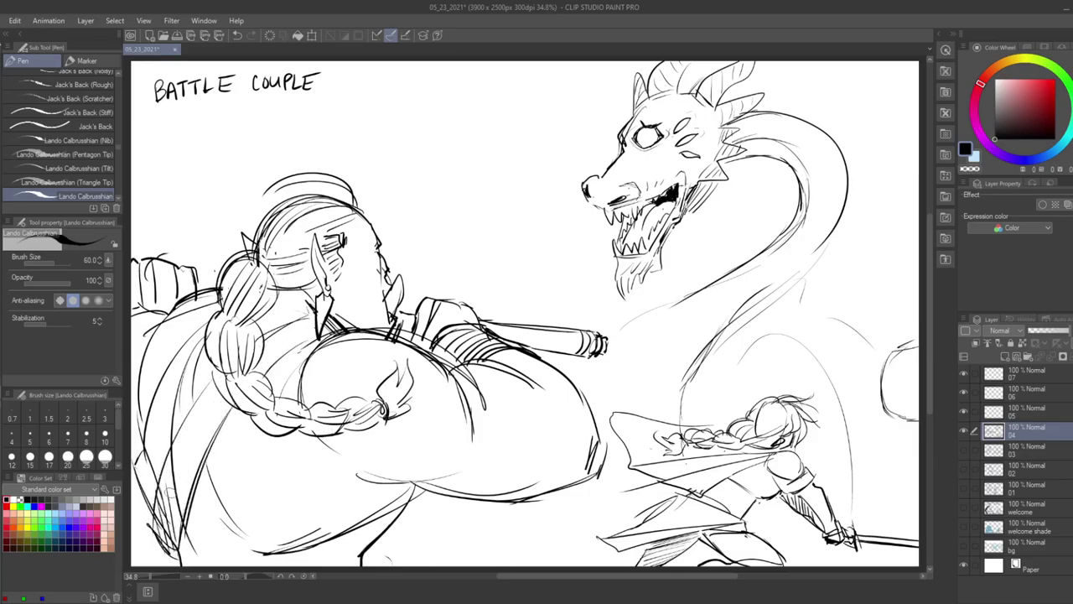
left_click_drag(196, 433, 179, 492)
left_click_drag(207, 411, 193, 471)
mouse_move(215, 386)
left_mouse_down()
mouse_move(201, 438)
mouse_move(212, 430)
left_mouse_up()
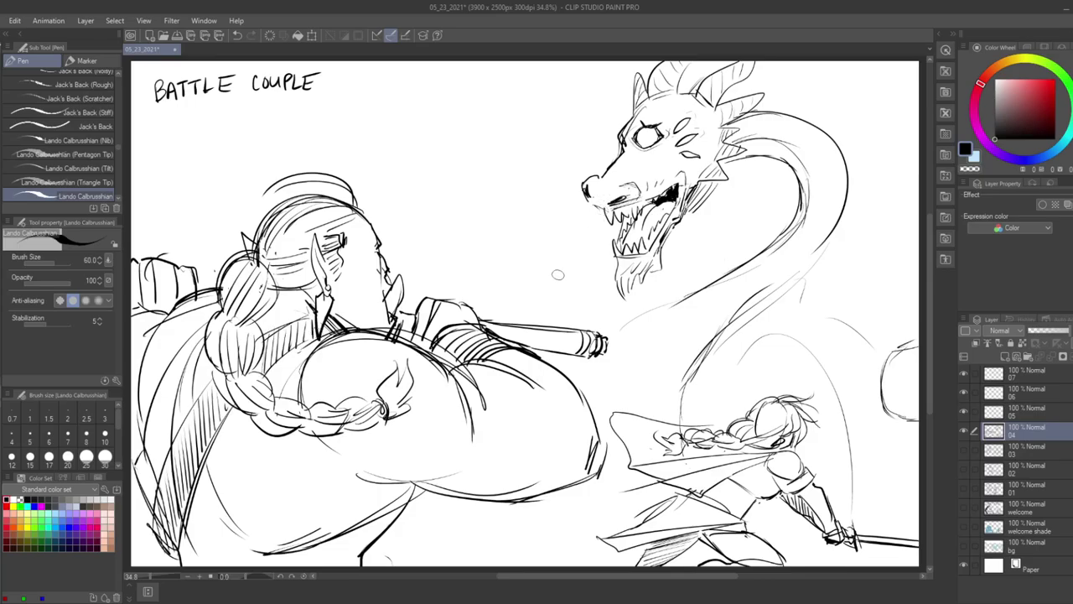
- Sketch a goose-like head with an open beak on a curved neck above the orc's weapon, and redo the lower neck line
left_click_drag(506, 297, 506, 89)
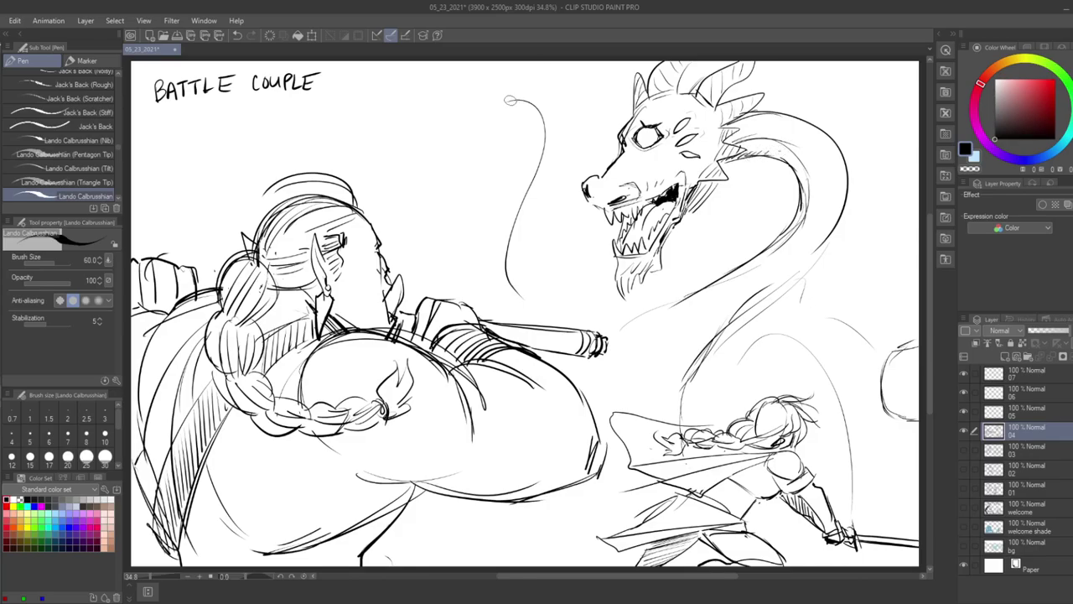
mouse_move(505, 99)
left_mouse_down()
mouse_move(420, 160)
mouse_move(478, 150)
mouse_move(466, 192)
mouse_move(523, 133)
mouse_move(486, 197)
mouse_move(471, 306)
left_mouse_up()
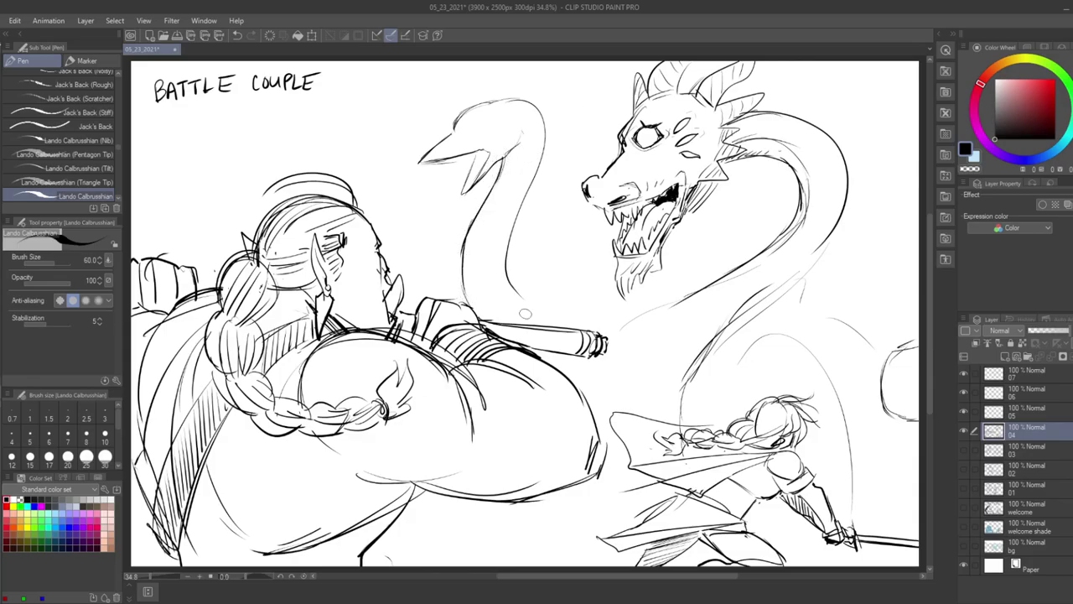
key("ctrl+z")
key("ctrl+z")
left_click_drag(466, 246, 459, 285)
- Darken the goose-like creature's forehead line and the upper and lower halves of its open beak
left_click_drag(491, 103, 418, 160)
left_click_drag(417, 161, 473, 153)
left_click_drag(496, 159, 465, 192)
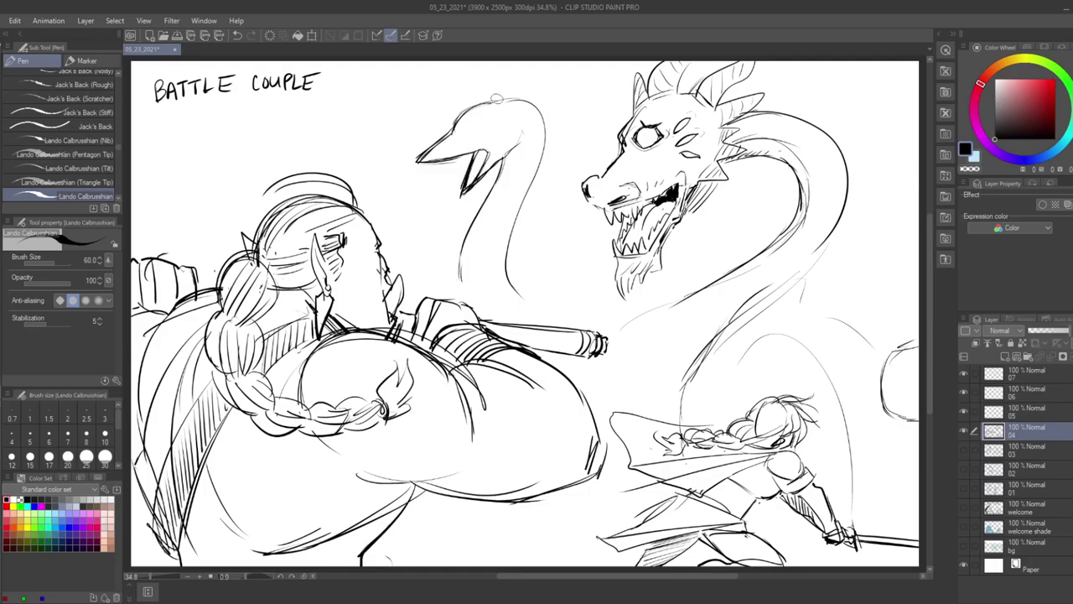
- Draw the goose-like creature's eye, hatch shading over its head, beak and upper neck, and save the drawing
left_click(483, 129)
left_click_drag(483, 129, 481, 130)
left_click_drag(512, 102, 499, 128)
mouse_move(435, 144)
left_mouse_down()
mouse_move(427, 156)
mouse_move(442, 156)
mouse_move(486, 102)
left_mouse_up()
mouse_move(464, 152)
left_mouse_down()
mouse_move(491, 103)
mouse_move(500, 119)
mouse_move(513, 101)
mouse_move(501, 137)
mouse_move(521, 128)
mouse_move(506, 165)
mouse_move(534, 135)
left_mouse_up()
mouse_move(496, 190)
left_mouse_down()
mouse_move(533, 144)
mouse_move(519, 190)
mouse_move(520, 166)
left_mouse_up()
mouse_move(476, 206)
left_mouse_down()
mouse_move(508, 176)
mouse_move(500, 192)
left_mouse_up()
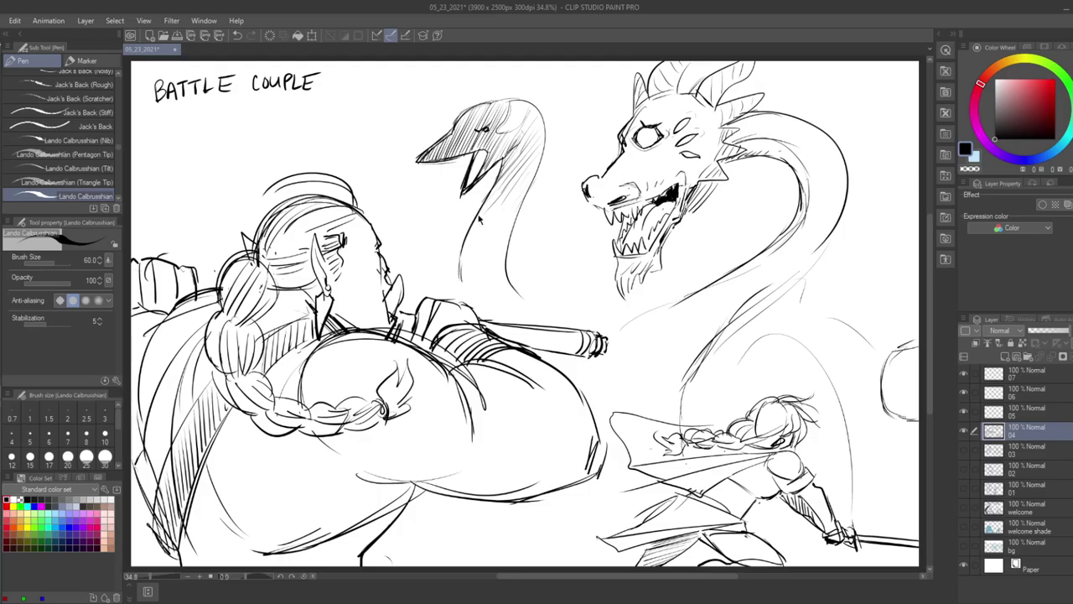
key("ctrl+s")
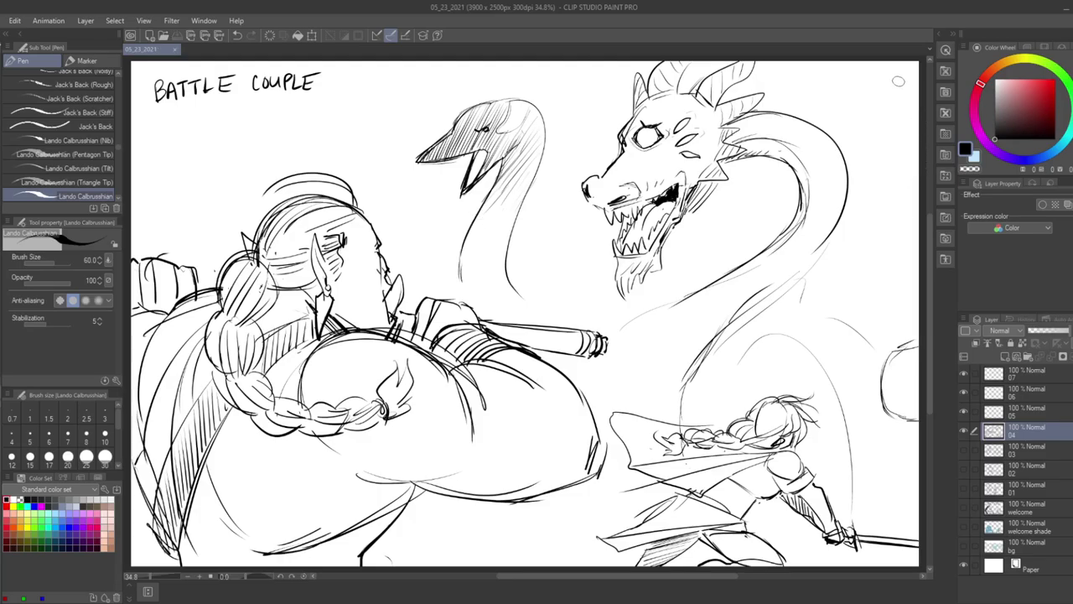
- Sketch another creature's partial head cropped by the canvas edge beside the dragon, with a narrow eye and small facial markings
left_click_drag(897, 62, 898, 102)
left_click_drag(900, 64, 915, 195)
mouse_move(897, 112)
left_mouse_down()
mouse_move(914, 165)
mouse_move(914, 132)
left_mouse_up()
left_click_drag(911, 82, 911, 89)
left_click_drag(909, 203, 898, 218)
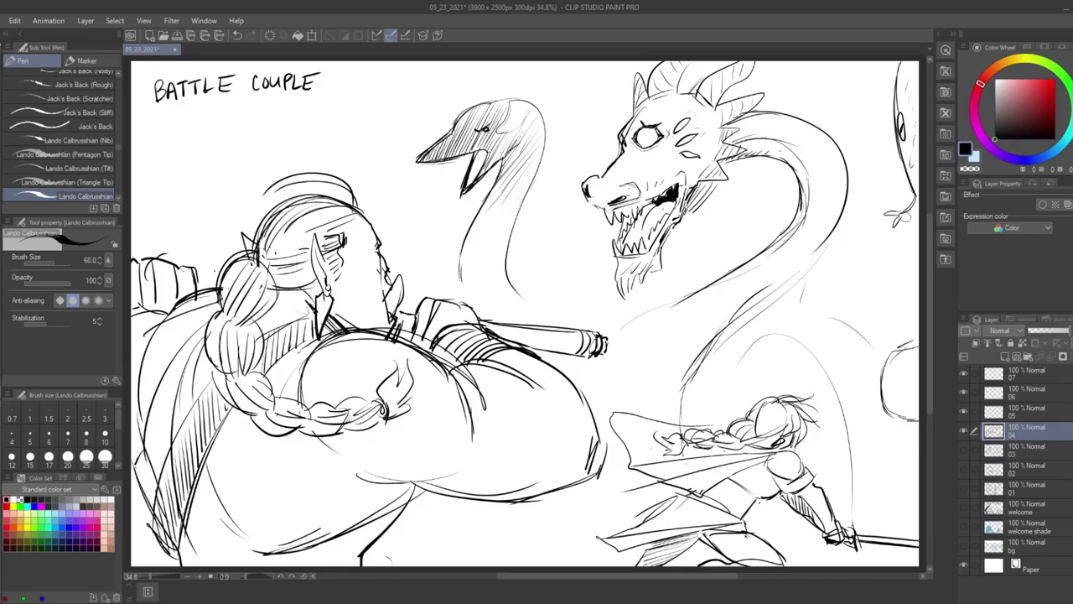
- Draw the cropped creature's outer head contour and a long neck line curving down behind the dragon's neck
left_click_drag(894, 64, 875, 174)
left_click_drag(892, 92, 879, 177)
left_click_drag(880, 179, 846, 301)
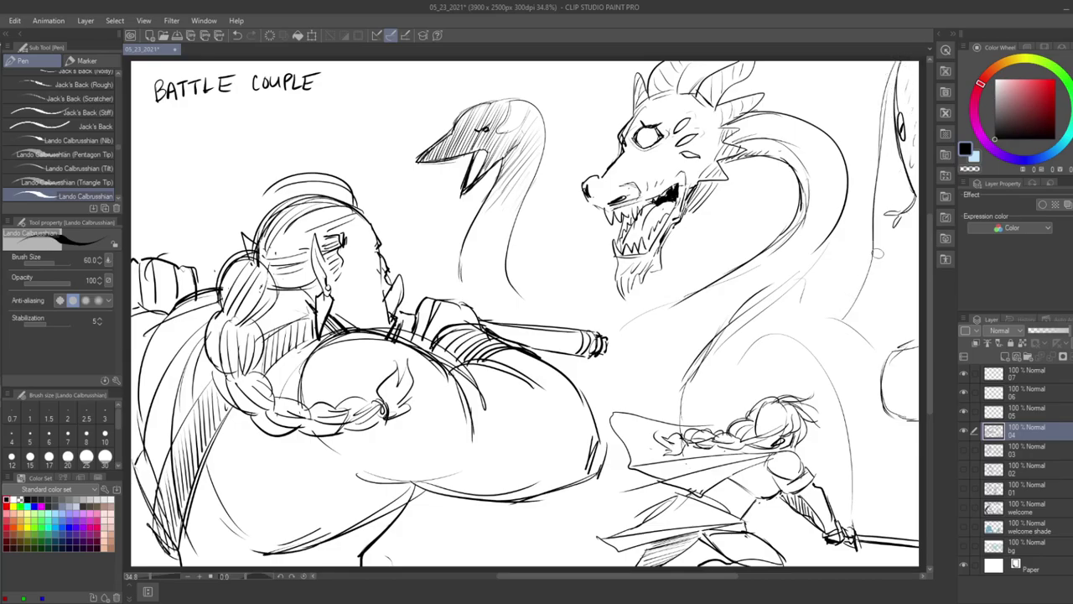
- Save the battle scene, hide layer 04, and letter the title "GOATBALL" in the upper-left corner of layer 05
key("ctrl+s")
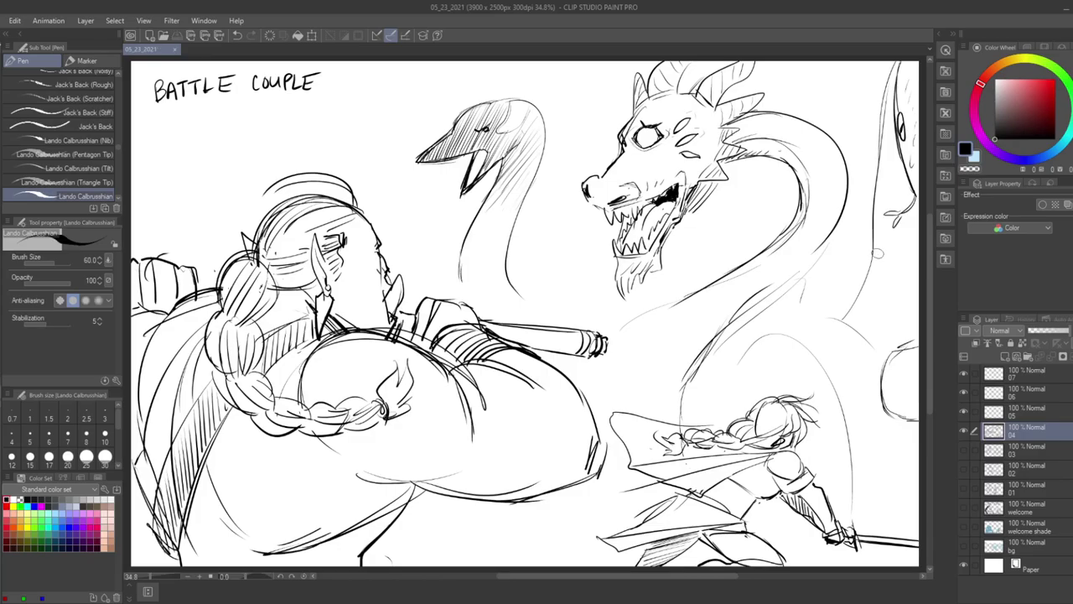
left_click(1031, 413)
left_click(963, 430)
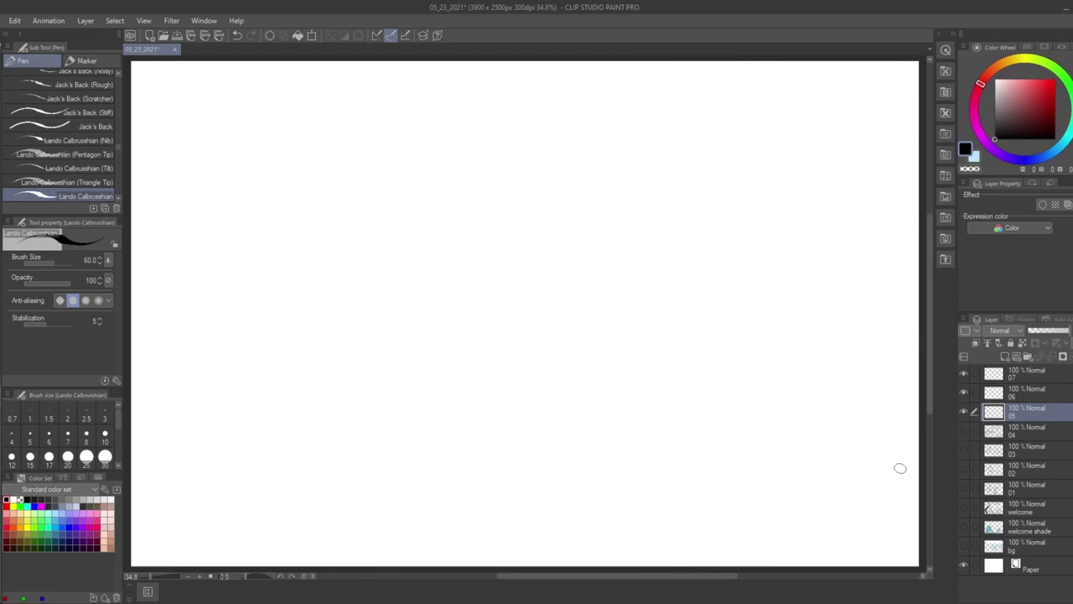
key("ctrl+s")
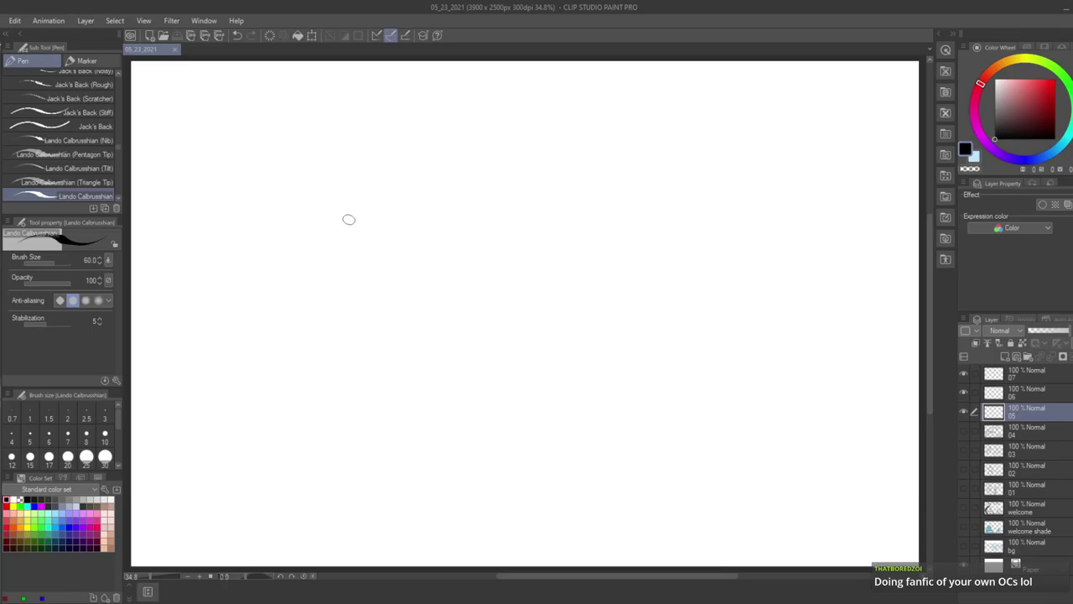
mouse_move(181, 87)
left_mouse_down()
mouse_move(176, 104)
mouse_move(211, 91)
mouse_move(238, 102)
mouse_move(252, 89)
mouse_move(268, 98)
left_mouse_up()
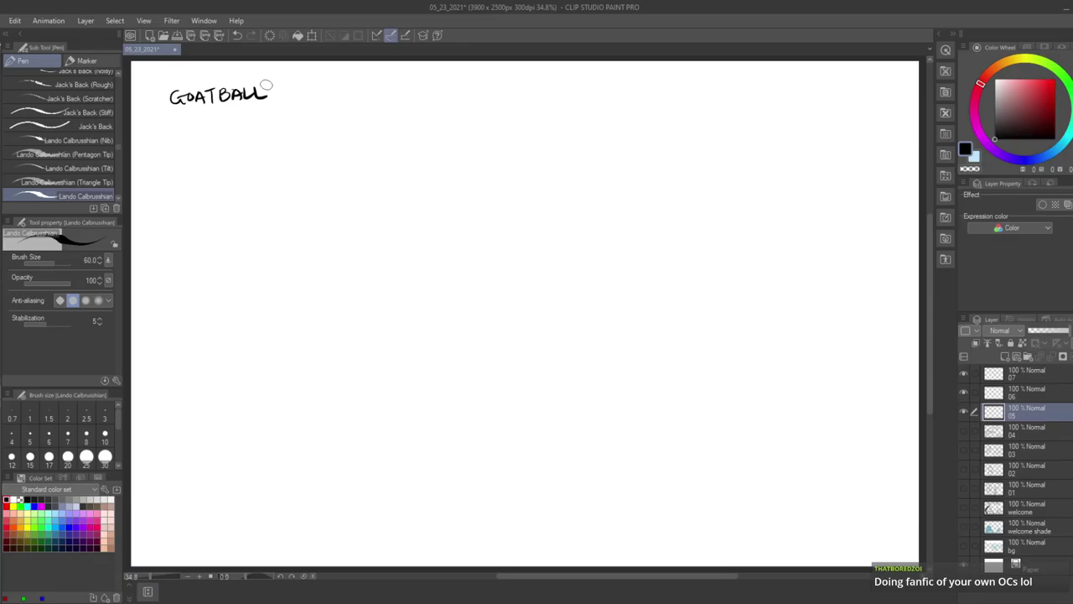
key("ctrl+s")
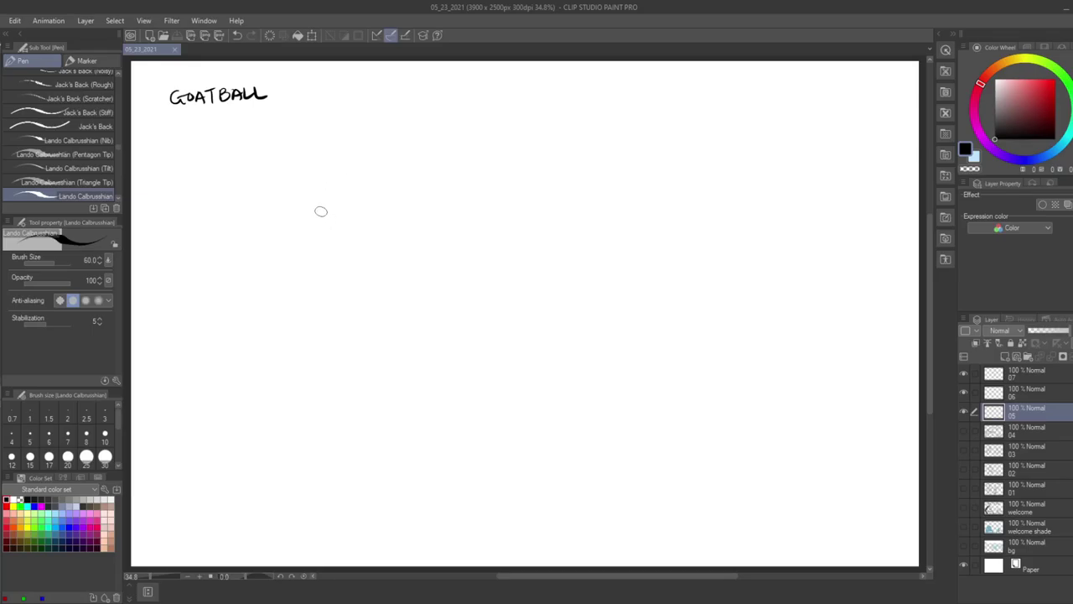
mouse_move(307, 243)
left_mouse_down()
mouse_move(313, 182)
mouse_move(360, 188)
mouse_move(352, 249)
left_mouse_up()
left_click_drag(367, 189, 364, 259)
key("ctrl+z")
key("ctrl+z")
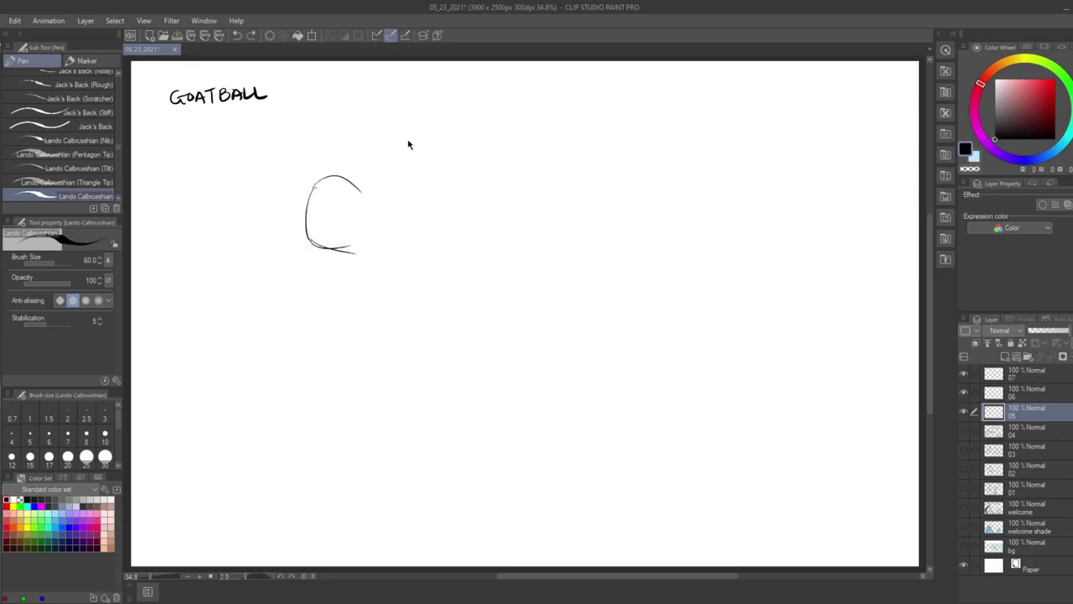
key("ctrl+z")
key("ctrl+z")
key("ctrl+z")
key("ctrl+s")
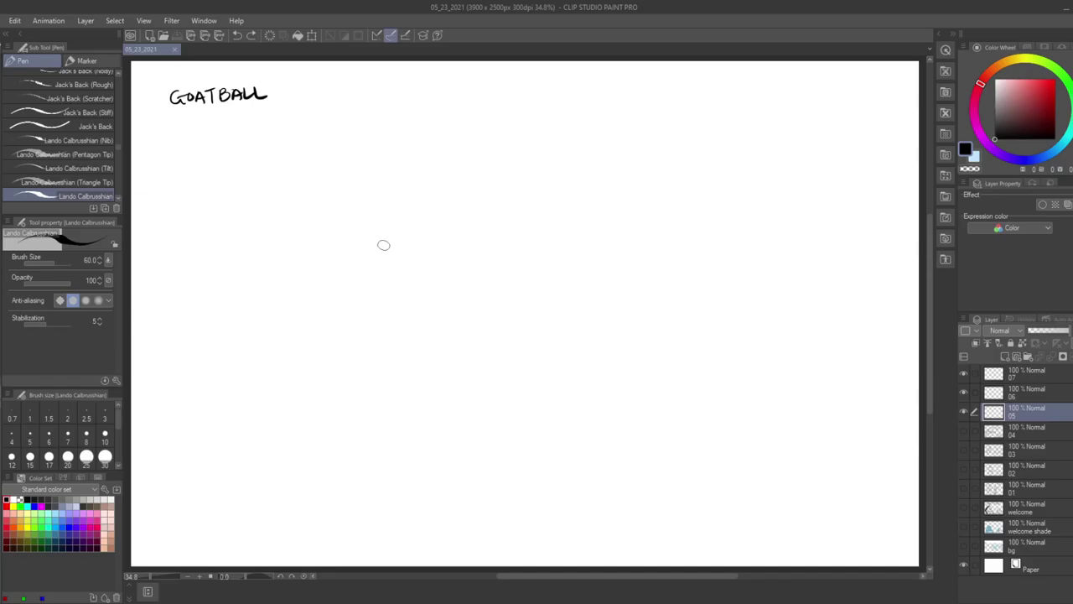
- Sketch the orc's tilted head below the title with a rounded skull, angular jaw lines and a pointed ear
mouse_move(315, 248)
left_mouse_down()
mouse_move(348, 200)
mouse_move(378, 209)
mouse_move(343, 275)
left_mouse_up()
left_click_drag(310, 259, 358, 282)
left_click_drag(389, 220, 368, 279)
left_click_drag(394, 217, 368, 286)
mouse_move(394, 217)
left_mouse_down()
mouse_move(382, 190)
mouse_move(320, 227)
left_mouse_up()
mouse_move(339, 188)
left_mouse_down()
mouse_move(391, 206)
mouse_move(371, 290)
left_mouse_up()
mouse_move(316, 246)
left_mouse_down()
mouse_move(309, 260)
mouse_move(325, 282)
mouse_move(368, 295)
left_mouse_up()
left_click_drag(387, 257, 360, 297)
mouse_move(332, 201)
left_mouse_down()
mouse_move(313, 221)
mouse_move(325, 195)
left_mouse_up()
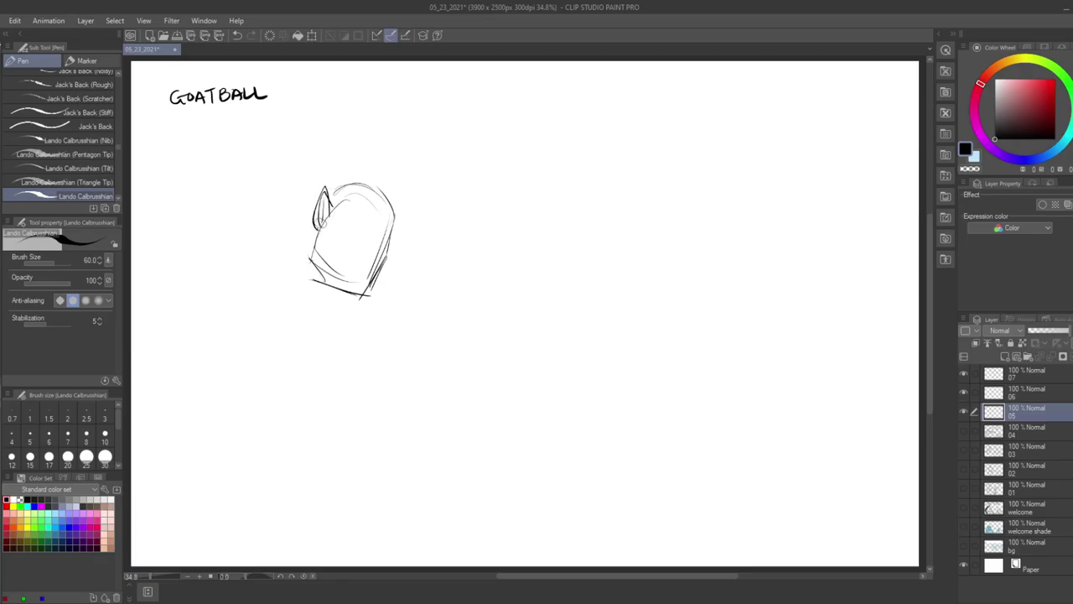
- Add the orc's far ear, erase and redraw the near ear, and extend the jaw downward with darker lines
mouse_move(393, 233)
left_mouse_down()
mouse_move(400, 220)
mouse_move(391, 243)
left_mouse_up()
key("e")
mouse_move(323, 202)
left_mouse_down()
mouse_move(326, 182)
mouse_move(337, 191)
mouse_move(312, 195)
mouse_move(315, 236)
left_mouse_up()
key("p")
key("ctrl+z")
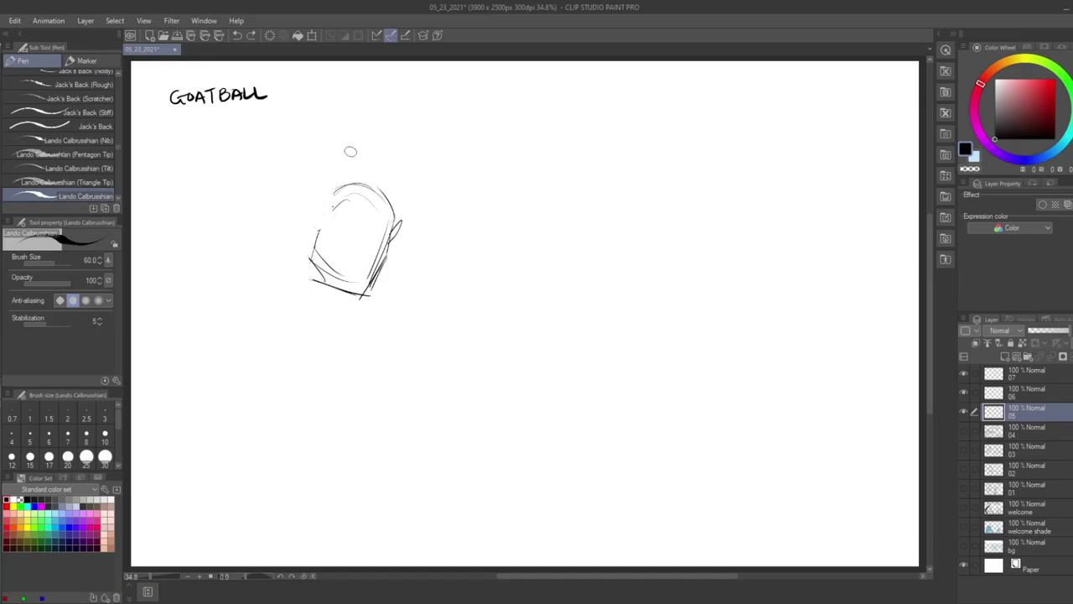
left_click_drag(324, 216, 315, 236)
left_click_drag(399, 233, 367, 302)
left_click_drag(315, 236, 318, 293)
left_click_drag(313, 291, 366, 309)
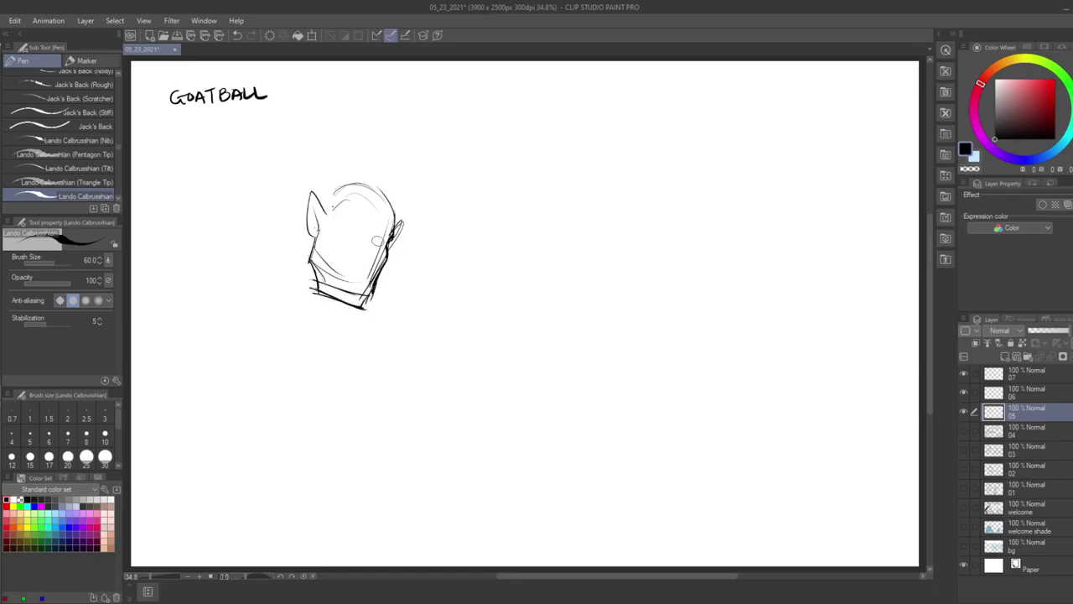
- Mark the orc's small nose lines, then erase the lower jaw construction lines and redraw a shorter chin edge
left_click_drag(366, 247, 364, 255)
key("e")
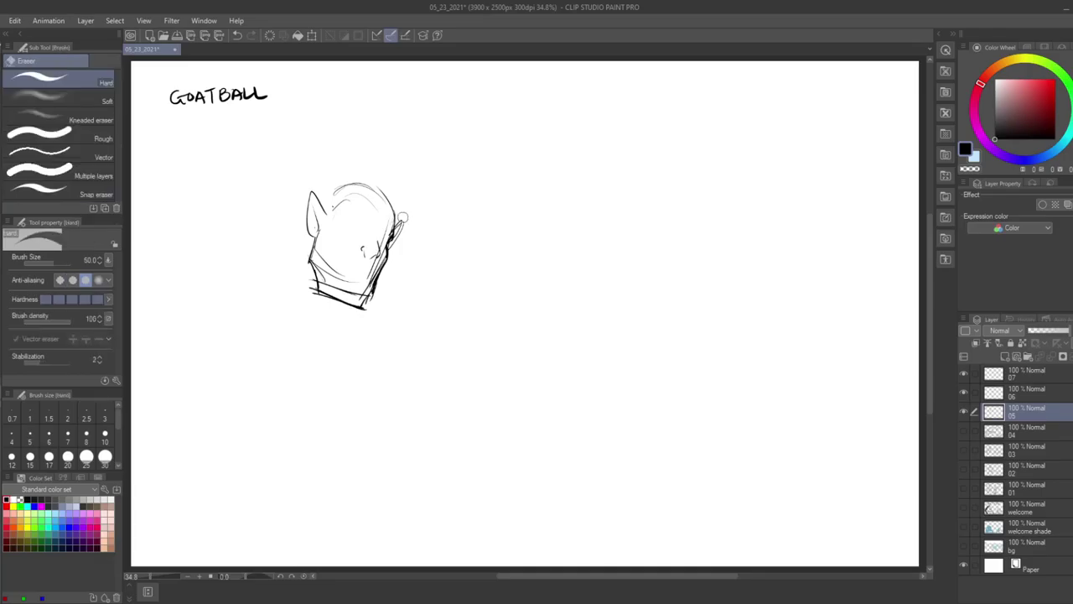
mouse_move(319, 255)
left_mouse_down()
mouse_move(326, 278)
mouse_move(347, 285)
mouse_move(368, 269)
left_mouse_up()
mouse_move(310, 286)
left_mouse_down()
mouse_move(360, 311)
mouse_move(379, 285)
left_mouse_up()
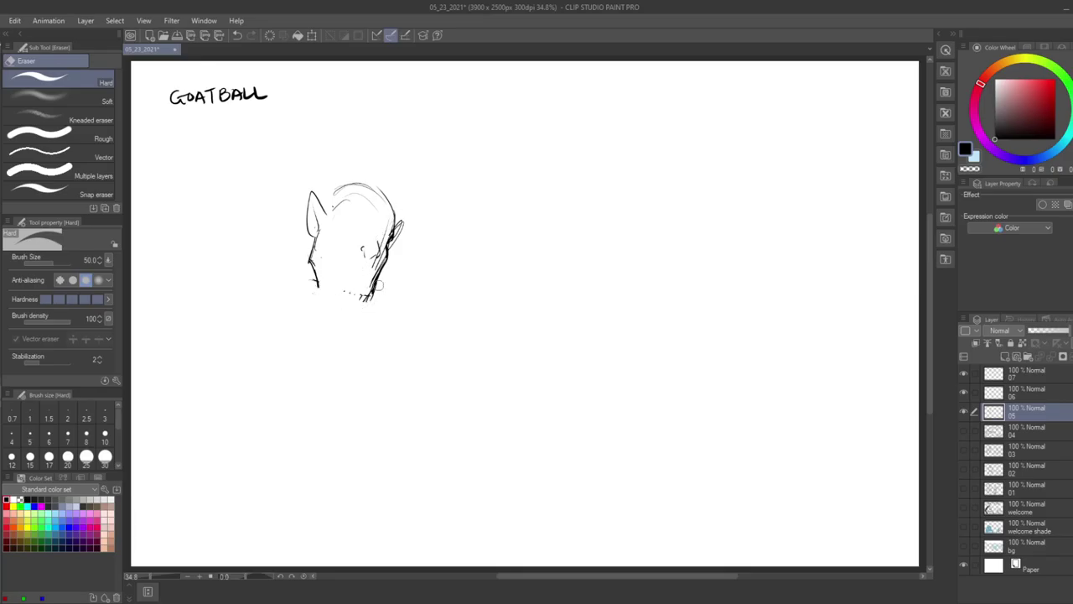
key("p")
left_click_drag(310, 286, 369, 298)
left_click_drag(375, 278, 362, 303)
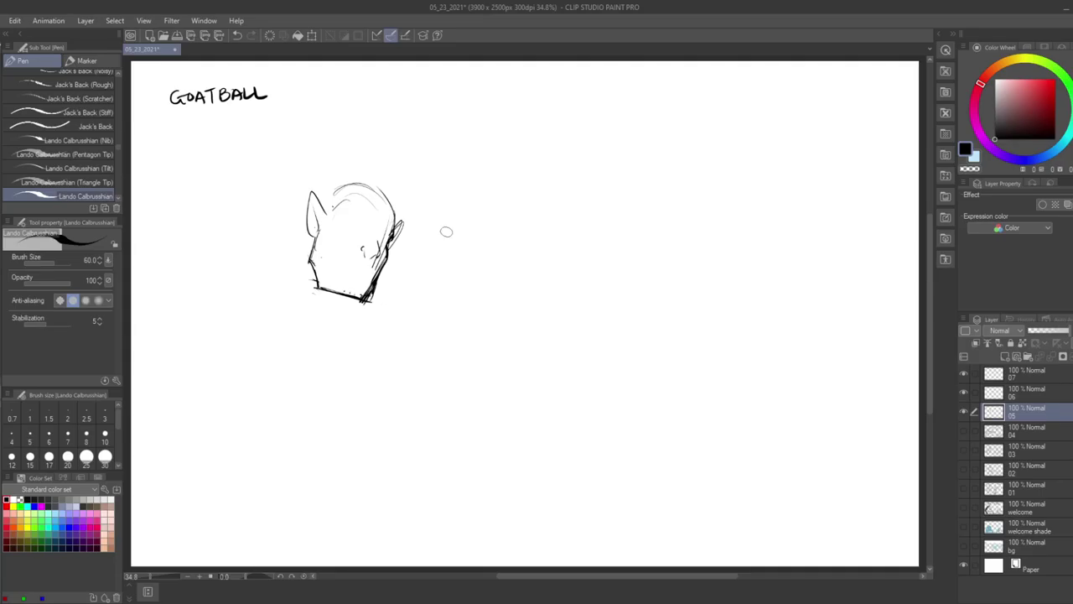
- Lasso the whole head sketch, delete it and clear the selection
key("m")
left_click_drag(307, 314, 394, 319)
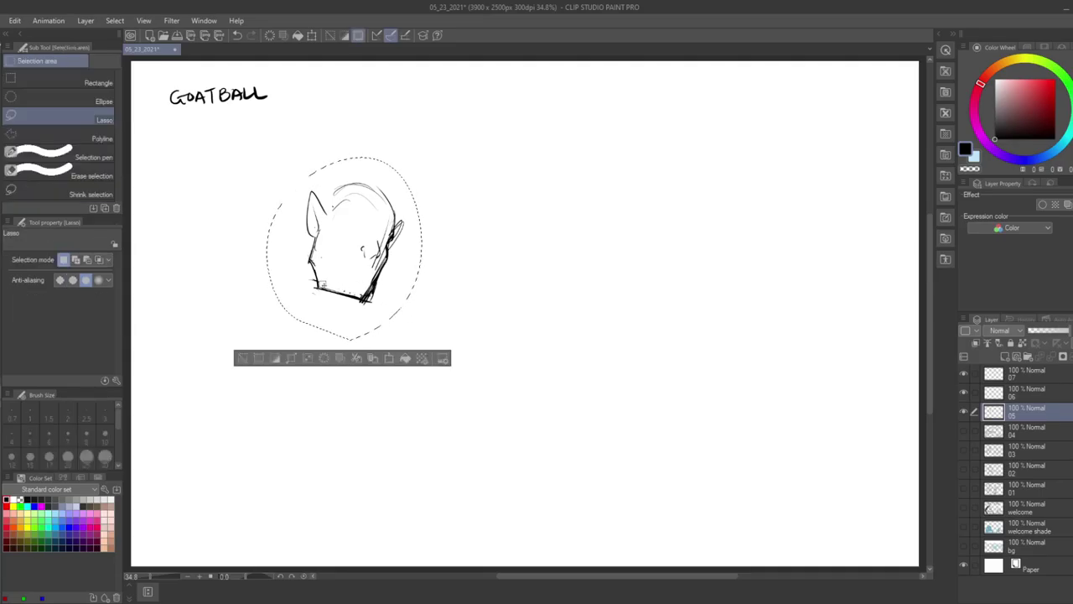
key("Delete")
key("ctrl+d")
key("p")
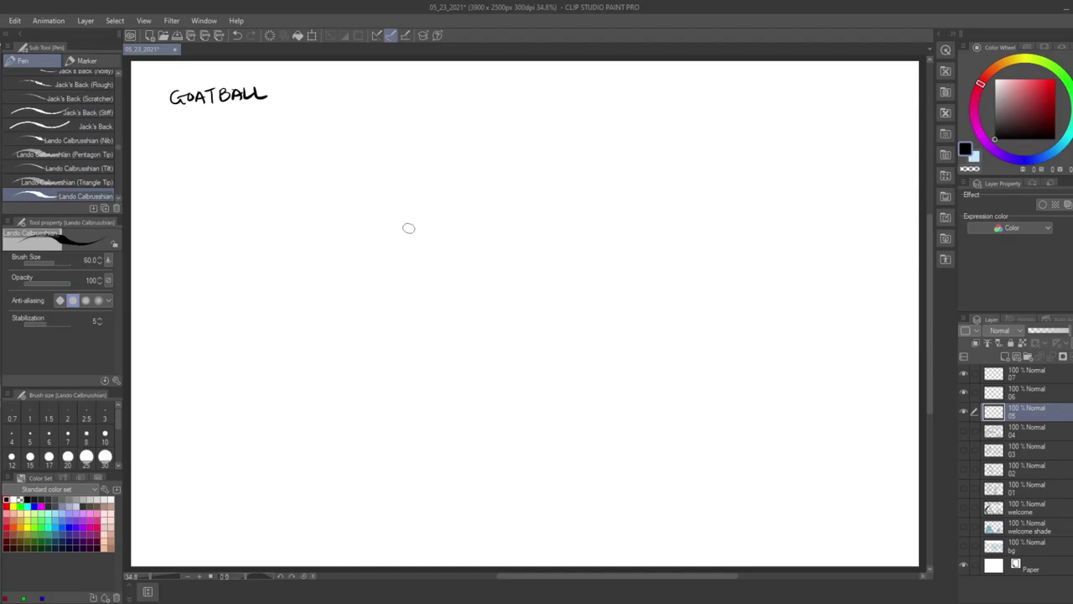
- Sketch a new head outline below the title with a rounded skull, slanted jaw lines and a long far-side cheek line
mouse_move(346, 202)
left_mouse_down()
mouse_move(324, 275)
mouse_move(398, 222)
left_mouse_up()
mouse_move(318, 261)
left_mouse_down()
mouse_move(315, 287)
mouse_move(348, 316)
left_mouse_up()
left_click_drag(308, 283, 371, 312)
left_click_drag(405, 235, 375, 325)
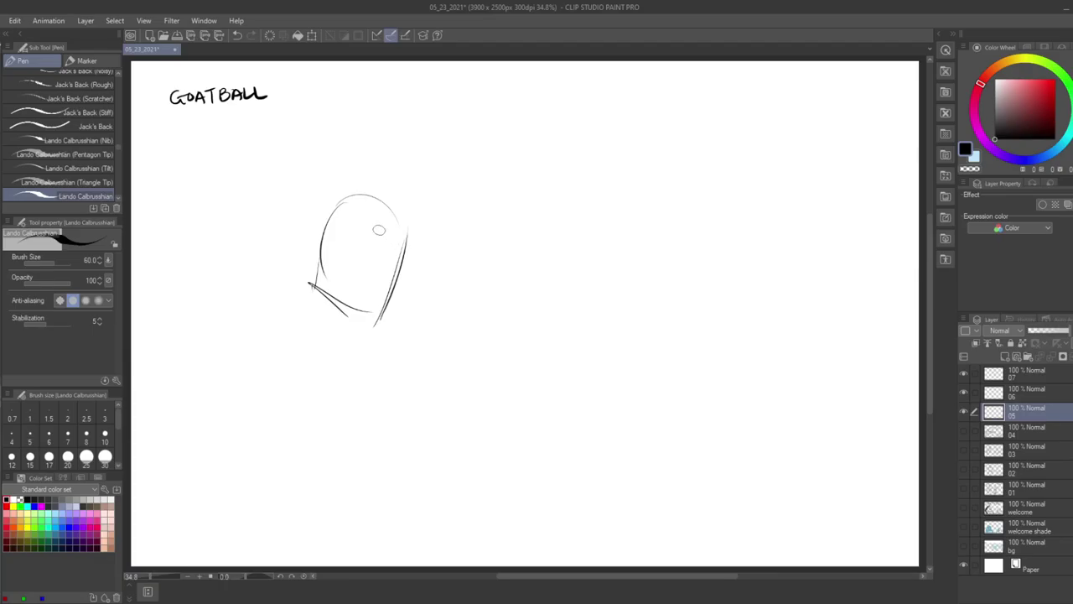
- Lasso the new head outline and move it slightly to the right on the canvas
key("m")
mouse_move(295, 295)
left_mouse_down()
mouse_move(438, 283)
mouse_move(293, 301)
left_mouse_up()
key("k")
mouse_move(384, 278)
left_mouse_down()
mouse_move(440, 230)
mouse_move(418, 266)
left_mouse_up()
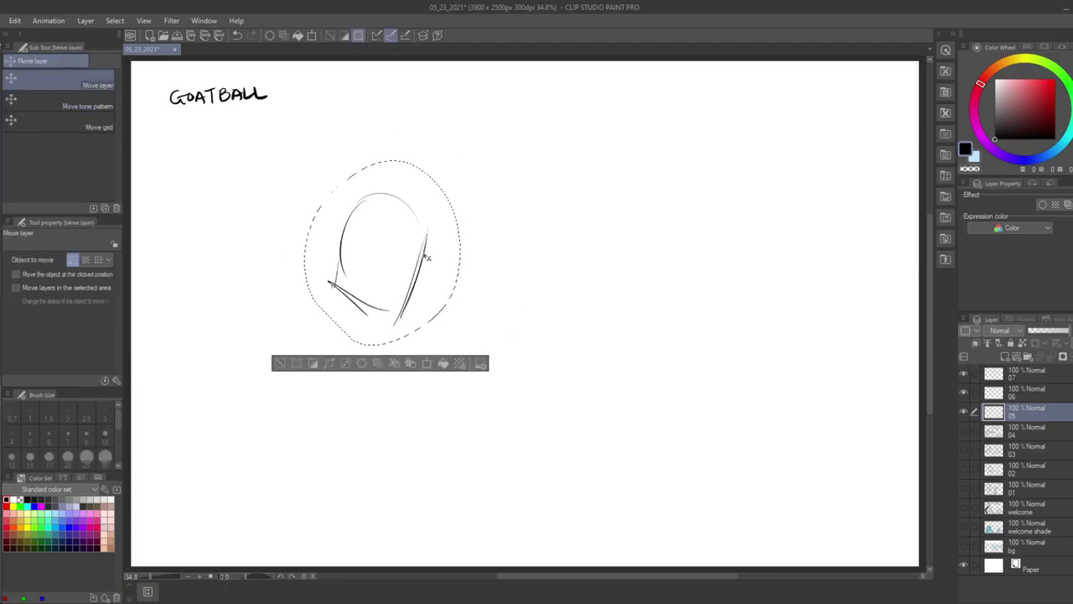
key("ctrl+d")
key("p")
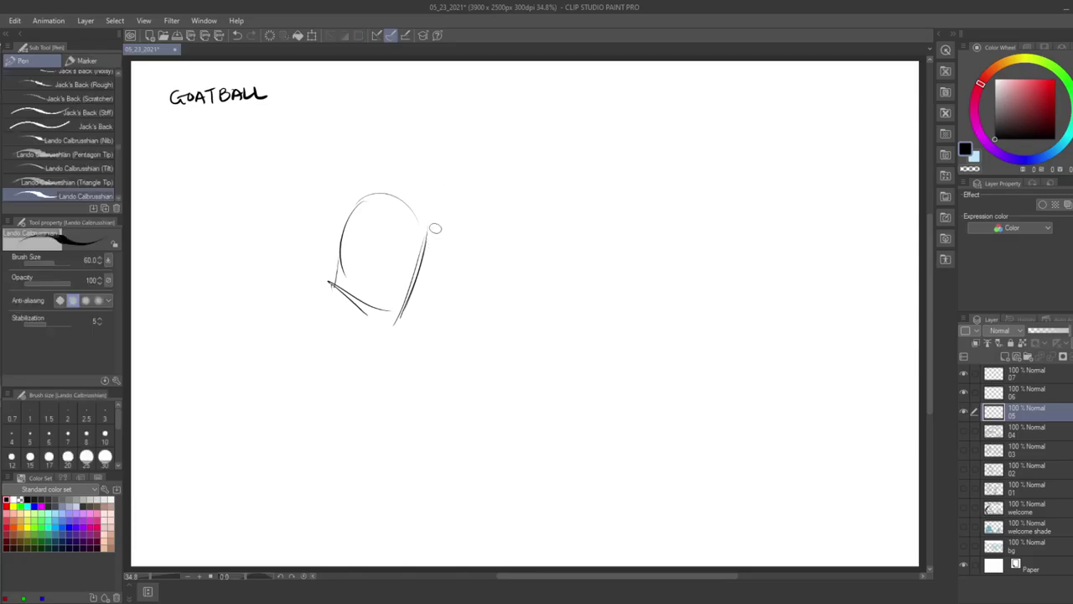
- Draw the orc's near pointed ear, darken the far face contour, and outline the square jaw and chin
mouse_move(341, 237)
left_mouse_down()
mouse_move(337, 260)
mouse_move(328, 221)
mouse_move(335, 255)
left_mouse_up()
key("ctrl+z")
key("ctrl+z")
left_click_drag(329, 229, 332, 241)
left_click_drag(425, 222, 404, 320)
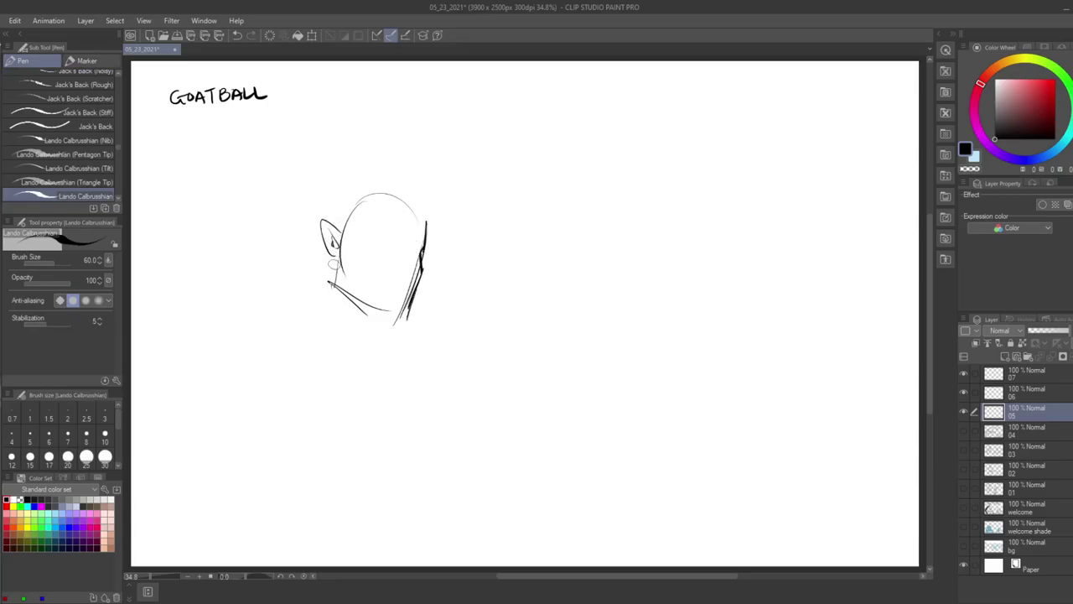
mouse_move(337, 260)
left_mouse_down()
mouse_move(324, 288)
mouse_move(347, 316)
mouse_move(388, 318)
left_mouse_up()
left_click_drag(421, 276, 403, 325)
- Draw the orc's nose bridge and nostril, and a wide mouth with a tusk at its near corner
left_click_drag(416, 251, 410, 267)
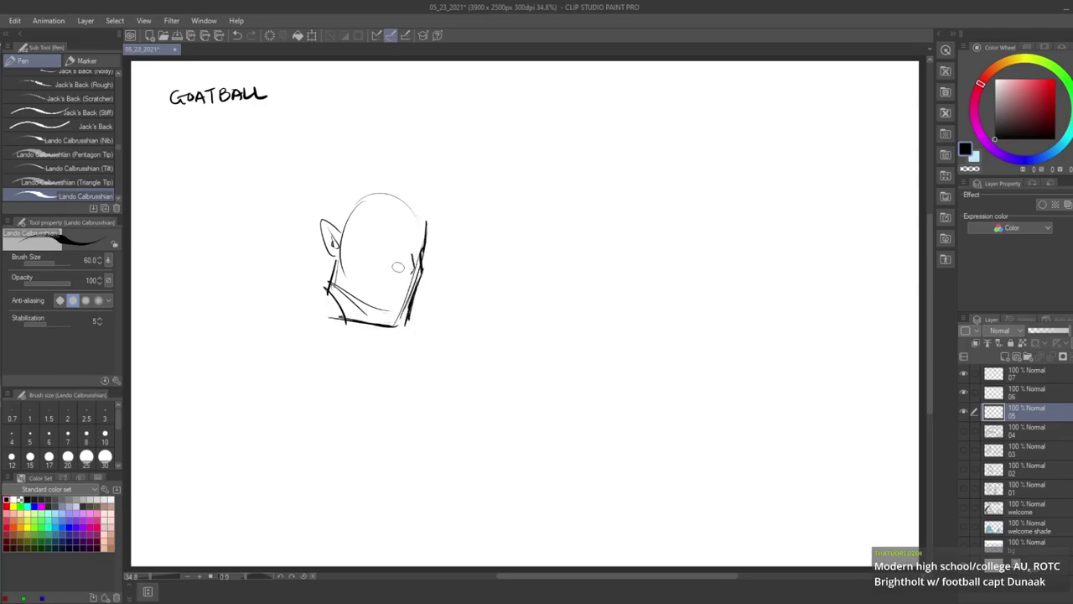
left_click_drag(397, 263, 393, 269)
mouse_move(399, 283)
left_mouse_down()
mouse_move(354, 279)
mouse_move(389, 282)
mouse_move(358, 284)
mouse_move(377, 269)
mouse_move(374, 291)
mouse_move(361, 287)
mouse_move(404, 290)
left_mouse_up()
key("ctrl+z")
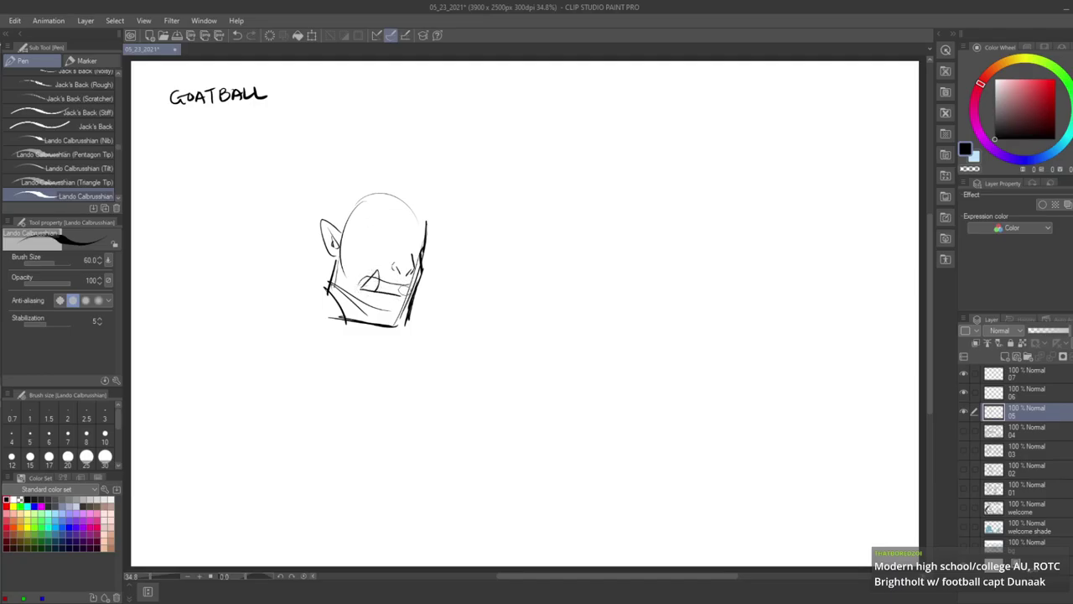
- Refine the orc's mouth by widening the near tusk's base and shaping the protruding far end of the lower lip
key("e")
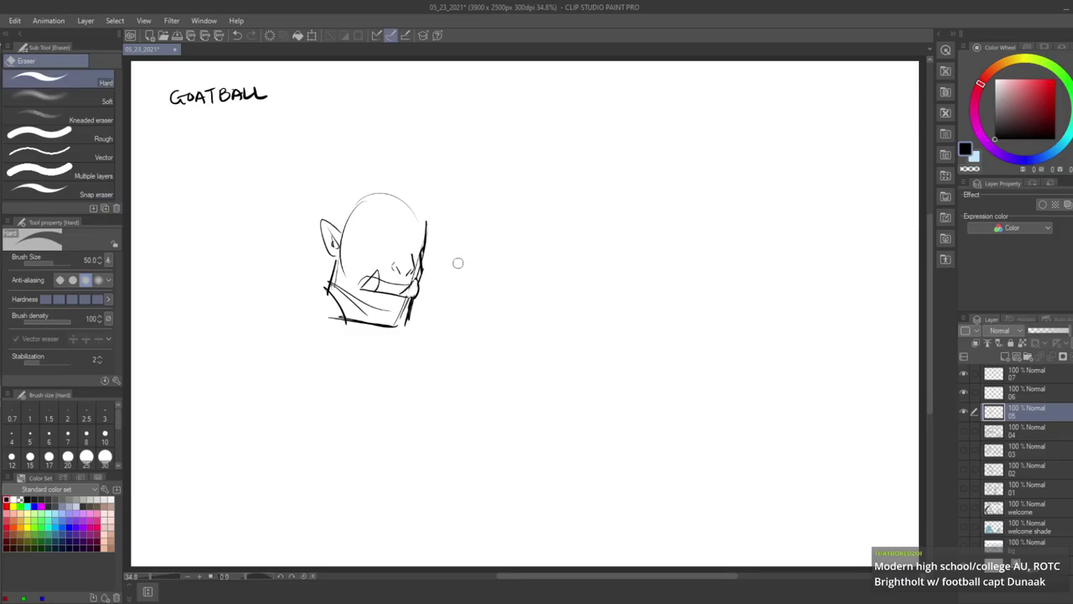
key("p")
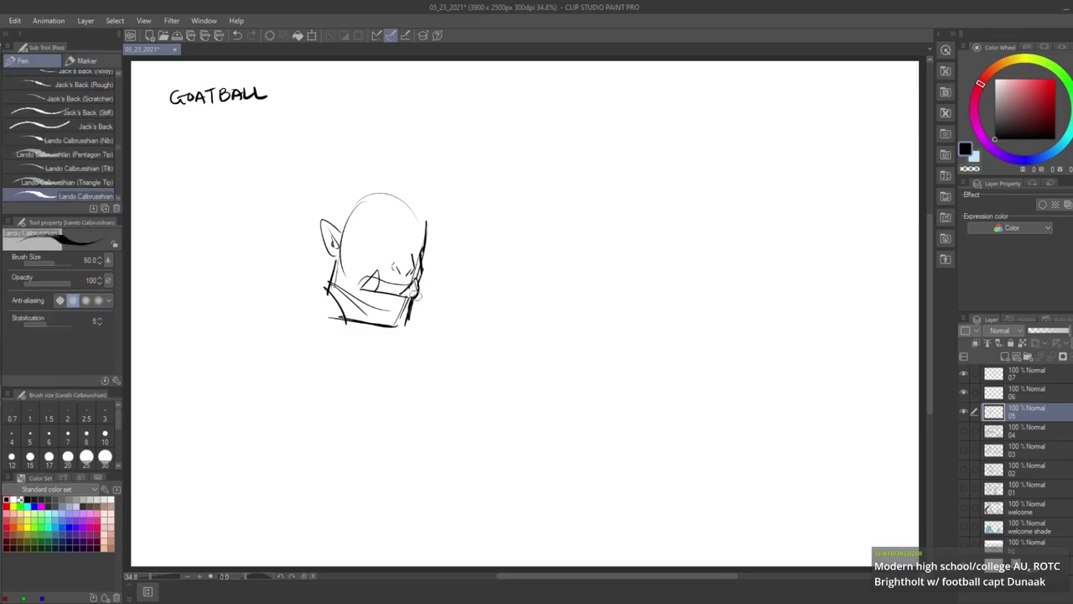
key("e")
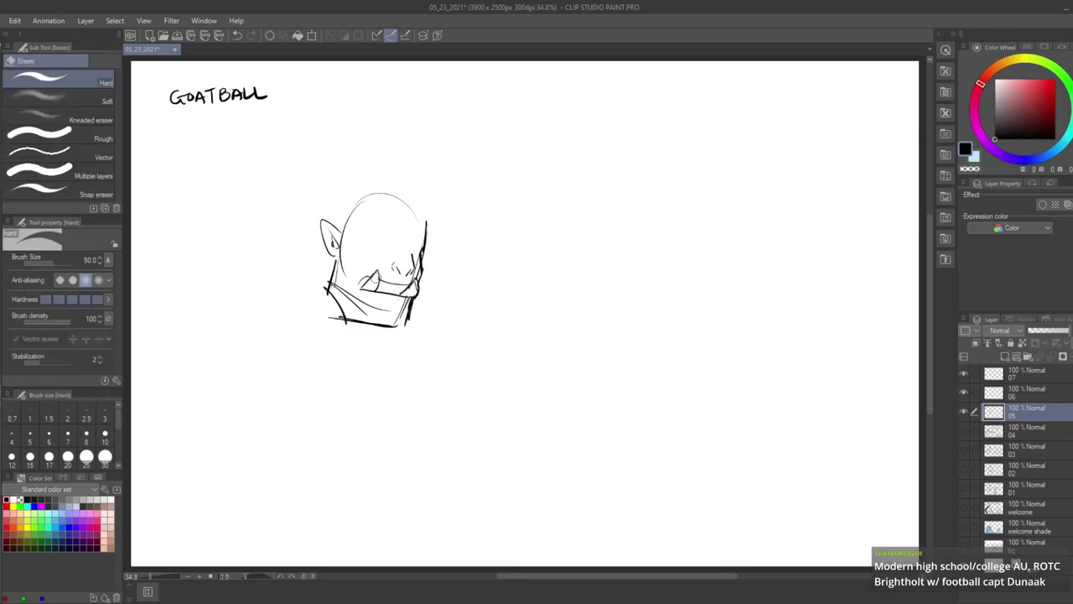
key("p")
left_click_drag(367, 273, 352, 292)
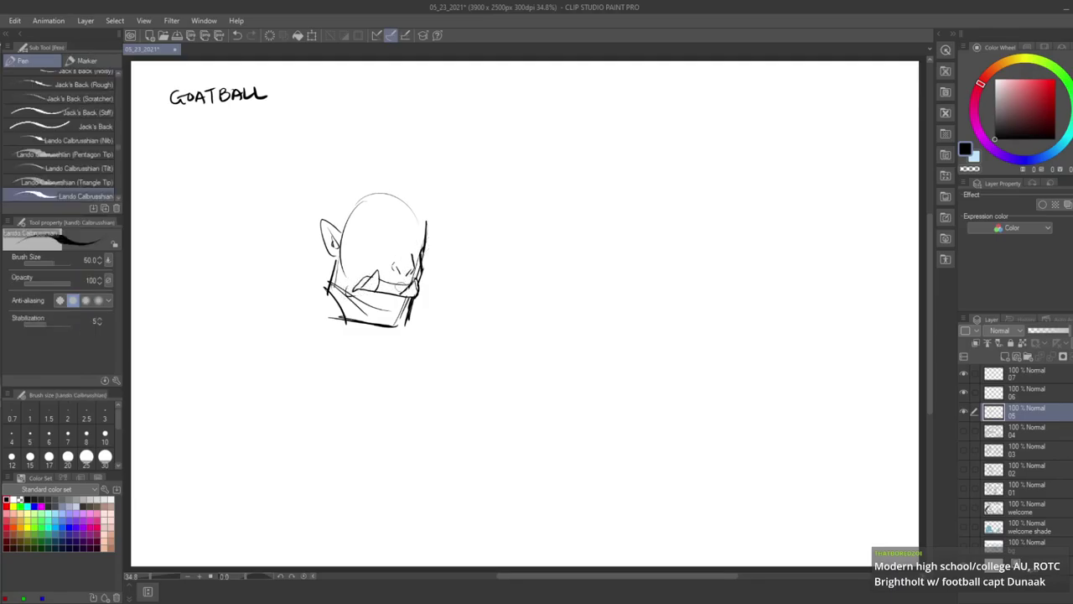
left_click_drag(411, 286, 421, 300)
key("e")
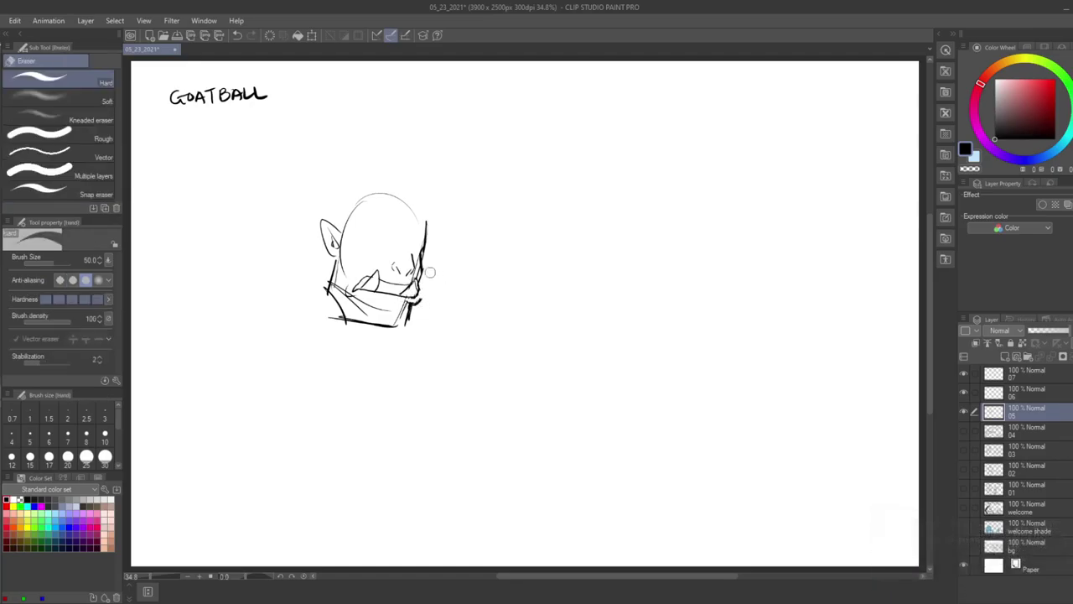
key("p")
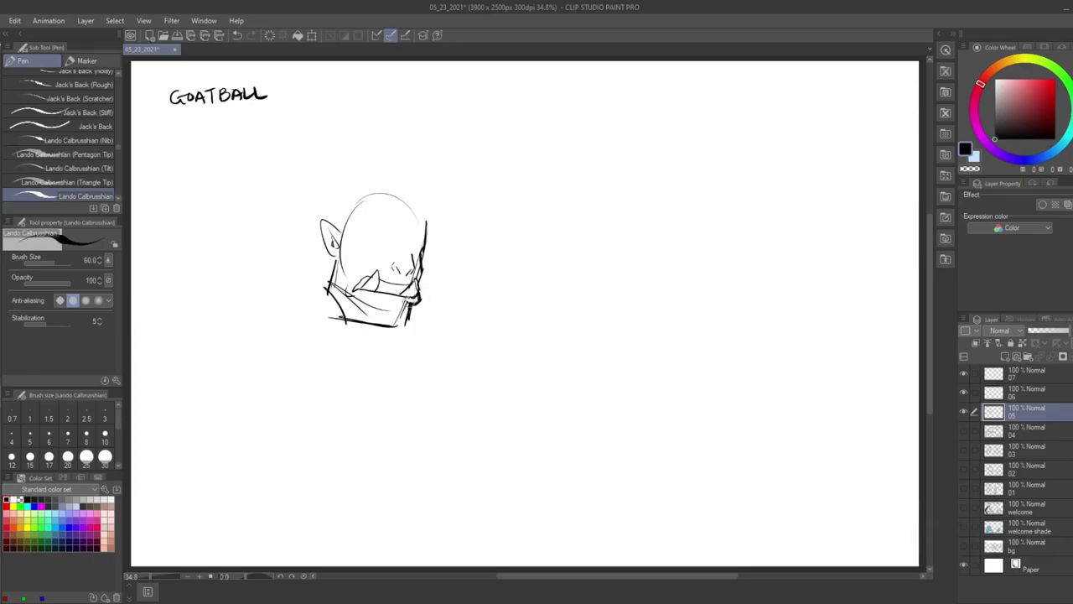
- Darken the orc's jaw and chin outline, erase the construction lines inside the jaw, and mark the crease below the lip
mouse_move(361, 295)
left_mouse_down()
mouse_move(406, 305)
mouse_move(404, 332)
mouse_move(351, 324)
left_mouse_up()
left_click_drag(327, 283, 342, 322)
key("e")
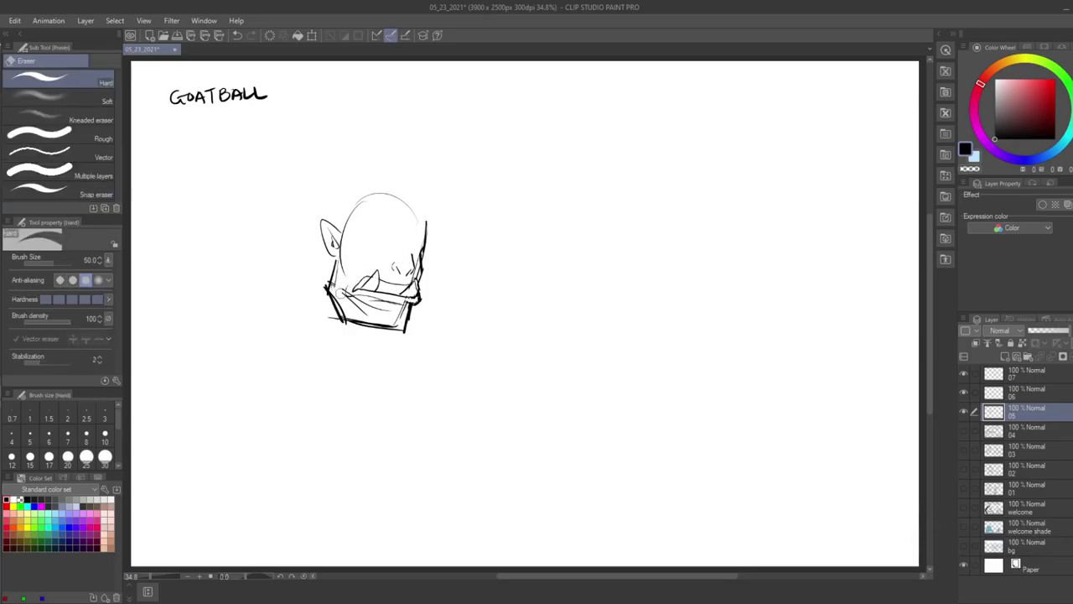
mouse_move(381, 313)
left_mouse_down()
mouse_move(394, 301)
mouse_move(365, 282)
left_mouse_up()
key("p")
left_click_drag(372, 297, 399, 307)
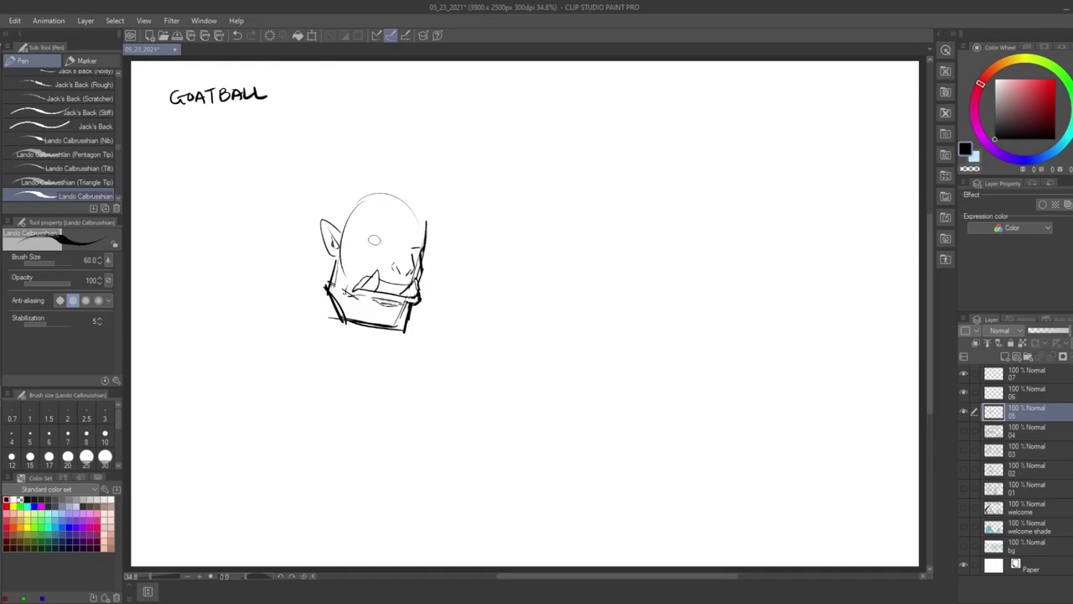
- Draw the orc's narrowed eyes and scowling eyebrows, reinforce the far brow contour, and save the drawing
left_click_drag(375, 242, 390, 246)
left_click_drag(378, 231, 394, 240)
left_click_drag(380, 243, 426, 241)
left_click_drag(424, 222, 423, 272)
left_click_drag(426, 239, 422, 251)
key("ctrl+s")
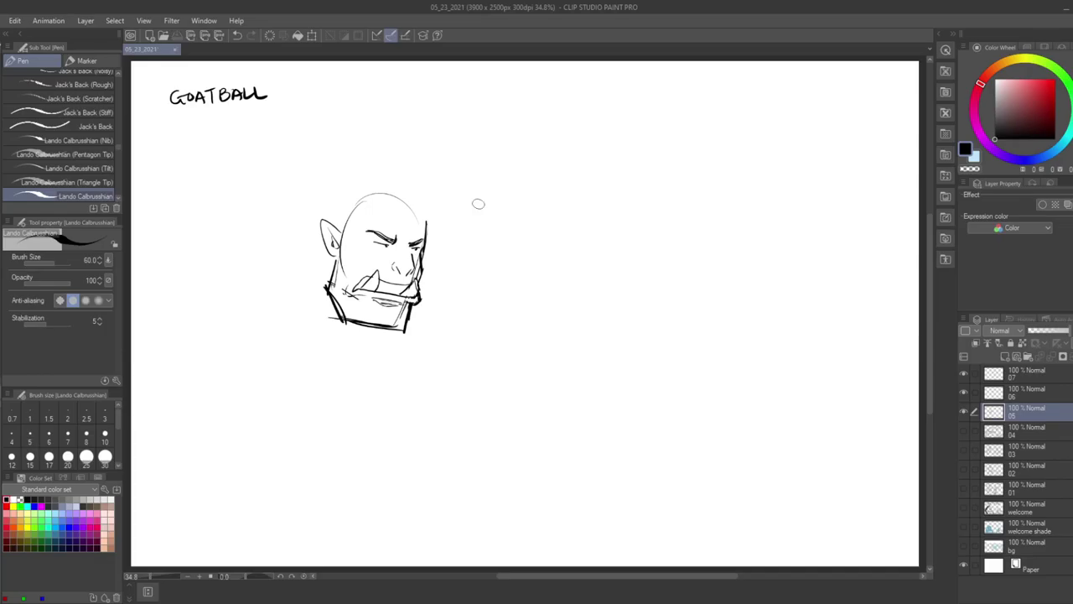
mouse_move(410, 245)
left_mouse_down()
mouse_move(451, 216)
mouse_move(397, 234)
left_mouse_up()
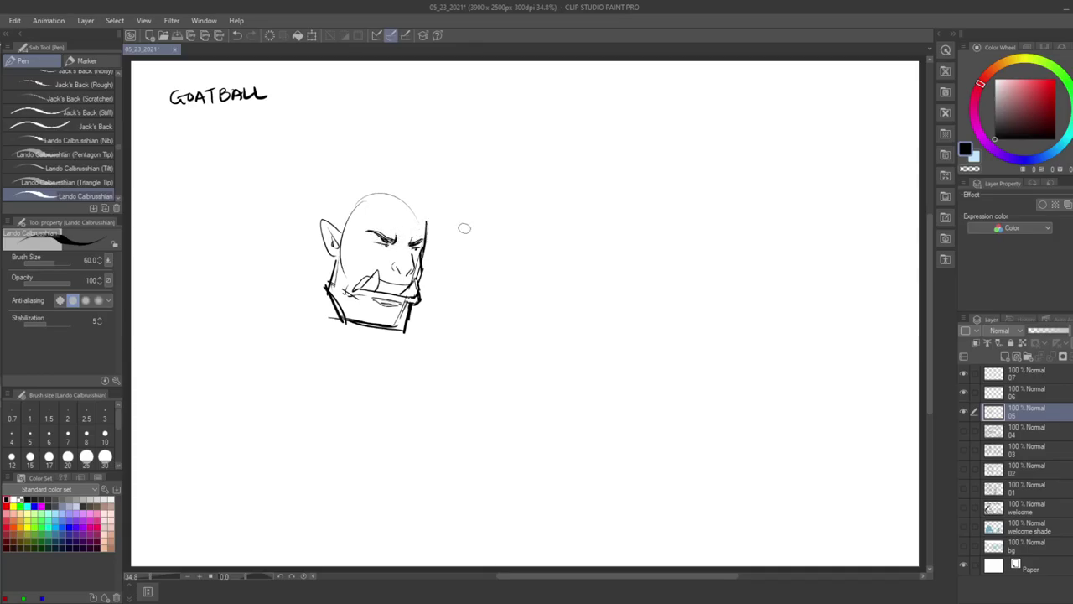
- Lasso the orc's nose lines, nudge them slightly, and clear the selection
key("m")
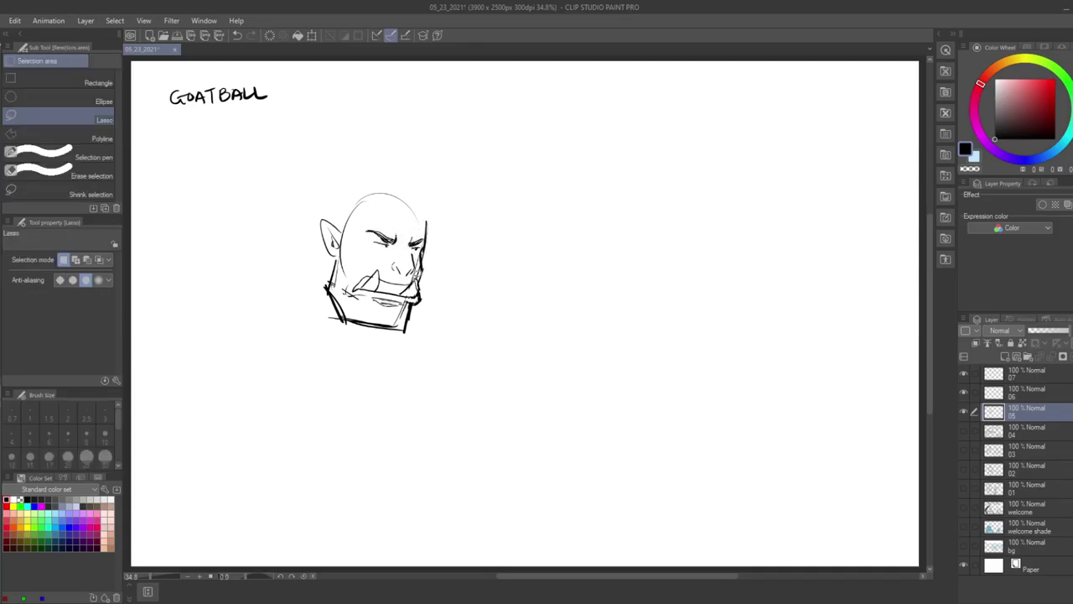
mouse_move(402, 248)
left_mouse_down()
mouse_move(392, 270)
mouse_move(421, 251)
mouse_move(408, 270)
left_mouse_up()
key("k")
key("ctrl+d")
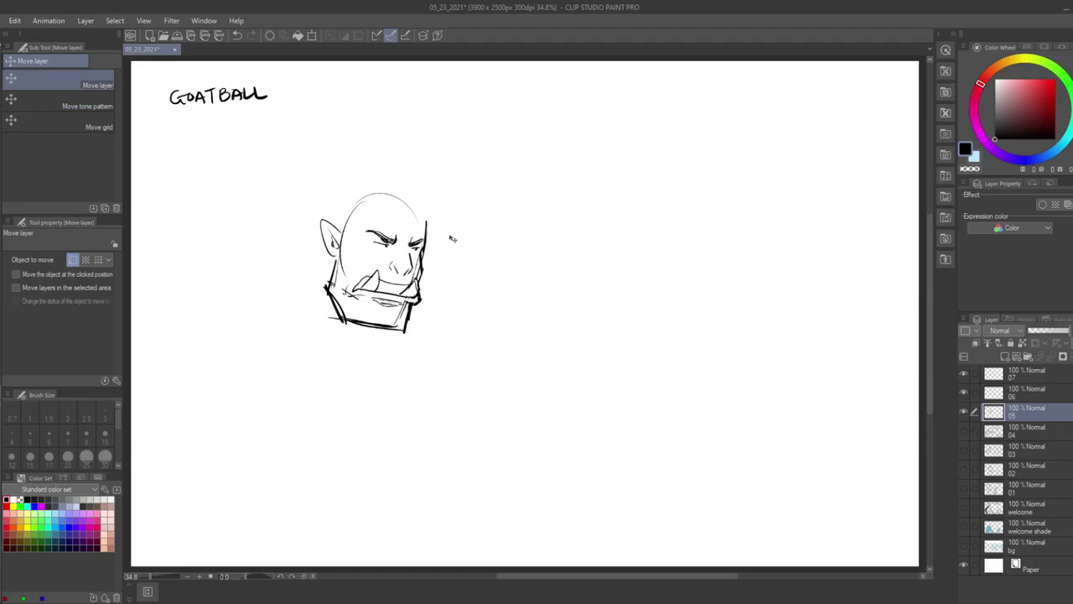
- Reinforce the far contour of the orc's forehead and brow, and erase the stray edges along it
key("p")
mouse_move(412, 196)
left_mouse_down()
mouse_move(428, 249)
mouse_move(419, 282)
left_mouse_up()
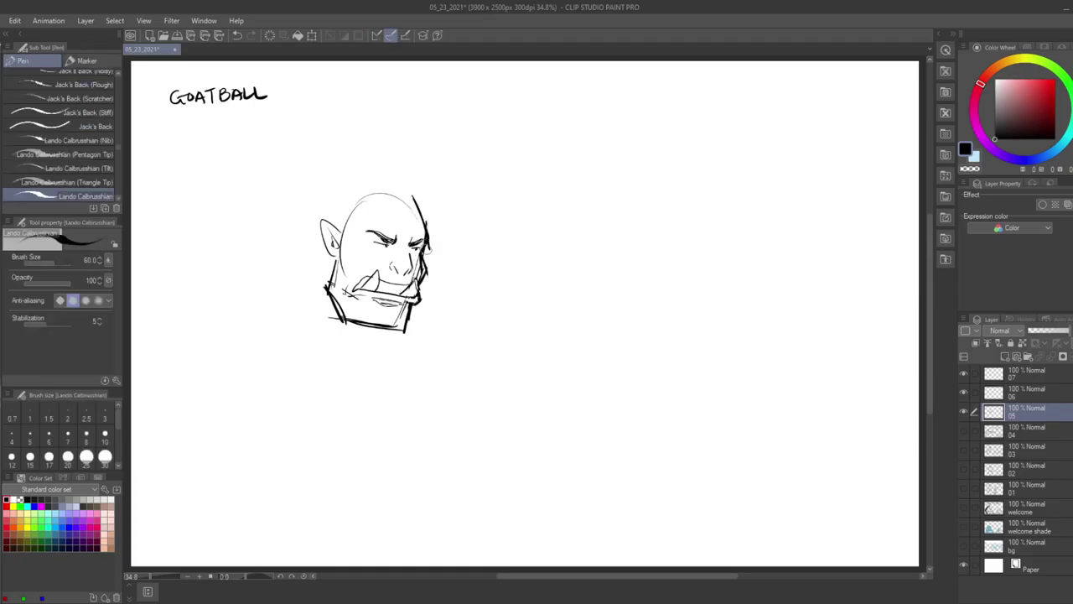
key("e")
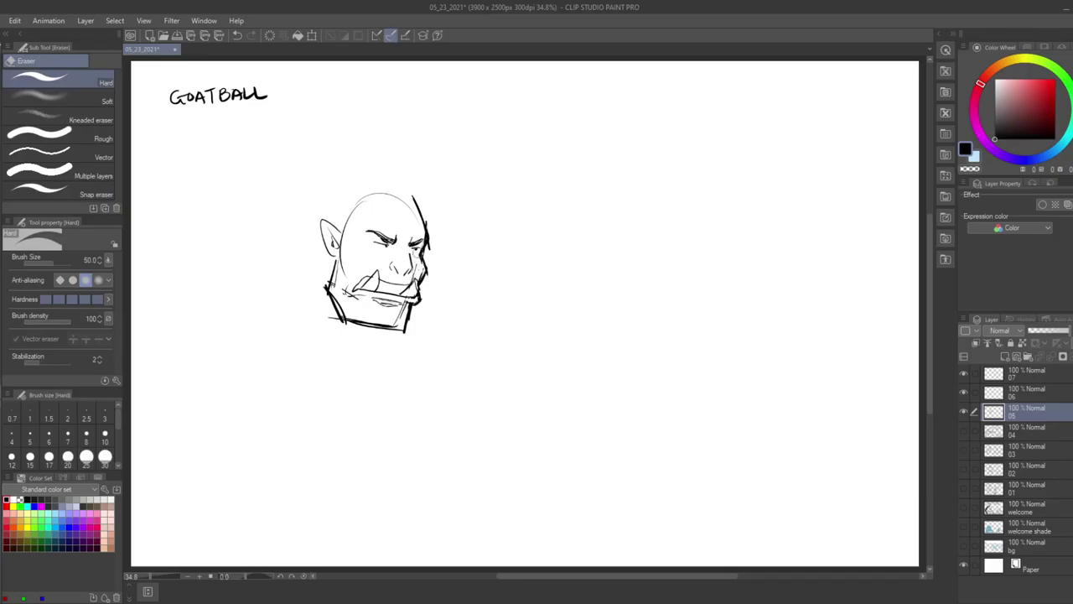
left_click_drag(427, 220, 430, 244)
- Refine the orc's far tusk and the round earring, and redraw the skull outline higher and rounder
mouse_move(406, 290)
left_mouse_down()
mouse_move(416, 275)
mouse_move(418, 291)
mouse_move(403, 294)
left_mouse_up()
key("p")
key("ctrl+z")
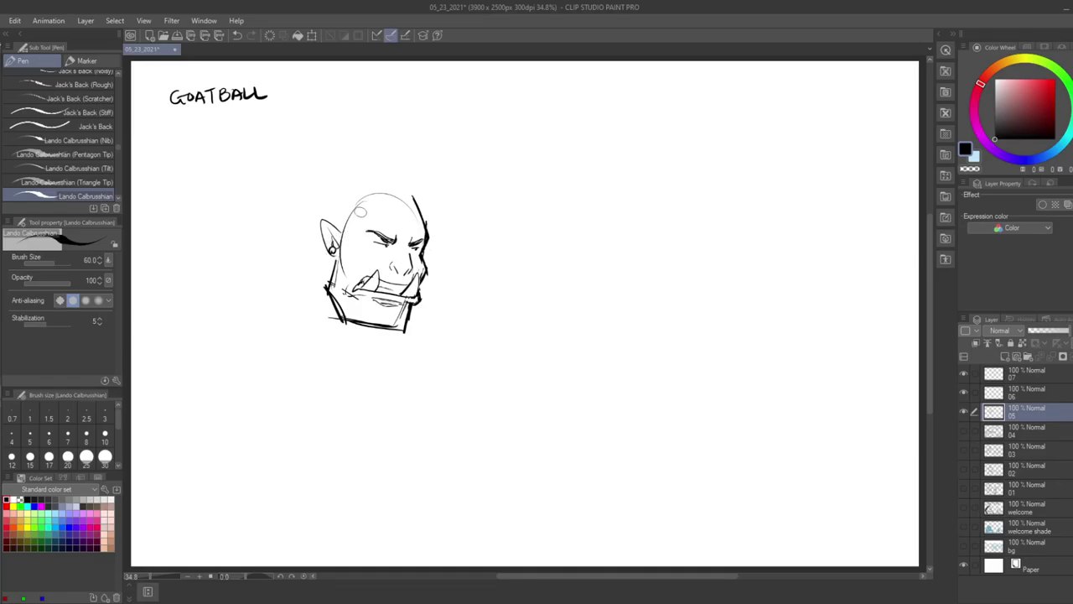
left_click_drag(400, 189, 423, 223)
mouse_move(331, 211)
left_mouse_down()
mouse_move(388, 183)
mouse_move(415, 224)
left_mouse_up()
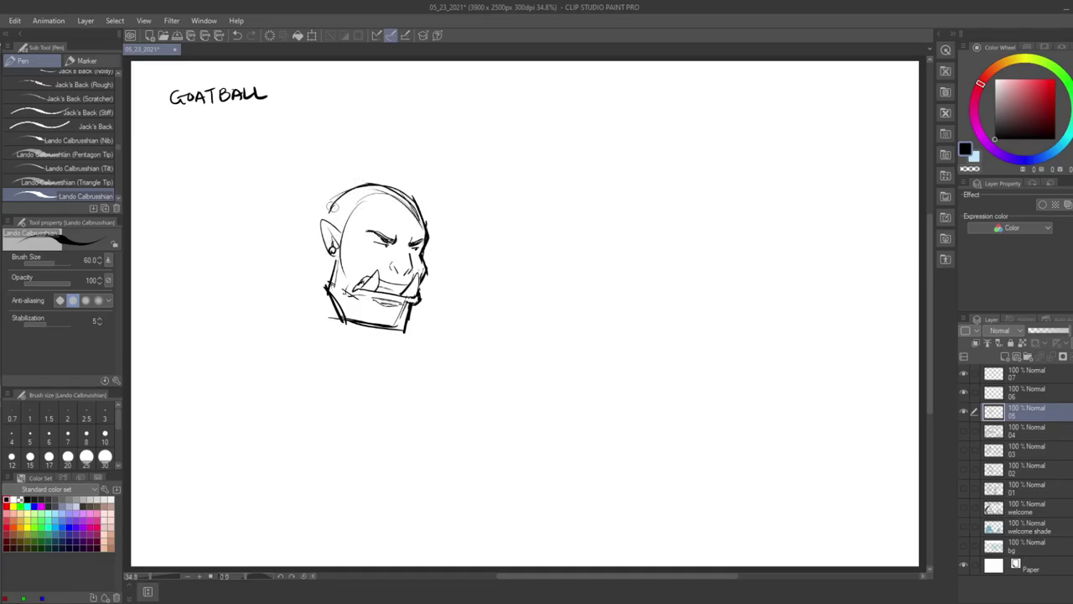
- Sketch the orc's trapezius and massive rounded near shoulder behind the jaw
left_click_drag(319, 243, 282, 265)
left_click_drag(324, 239, 196, 298)
mouse_move(215, 268)
left_mouse_down()
mouse_move(312, 284)
mouse_move(326, 330)
left_mouse_up()
mouse_move(191, 279)
left_mouse_down()
mouse_move(180, 318)
mouse_move(215, 373)
left_mouse_up()
left_click_drag(180, 323, 315, 307)
left_click_drag(204, 368, 237, 387)
left_click_drag(296, 269, 317, 344)
- Sketch the near upper arm down toward the elbow and reinforce the shoulder's outer curve
mouse_move(320, 321)
left_mouse_down()
mouse_move(326, 354)
mouse_move(374, 384)
mouse_move(371, 398)
left_mouse_up()
left_click_drag(228, 380, 310, 440)
left_click_drag(242, 402, 337, 442)
mouse_move(305, 256)
left_mouse_down()
mouse_move(324, 344)
mouse_move(191, 360)
left_mouse_up()
left_click_drag(208, 266, 180, 341)
- Sketch the orc's bent elbow and forearm reaching forward across the chest
mouse_move(374, 377)
left_mouse_down()
mouse_move(479, 332)
mouse_move(500, 382)
mouse_move(344, 463)
left_mouse_up()
left_click_drag(234, 383, 338, 479)
left_click_drag(494, 386, 356, 482)
- Strengthen the trapezius line, draw the far shoulder and chest edge behind the jaw, and save the drawing
left_click_drag(306, 245, 278, 251)
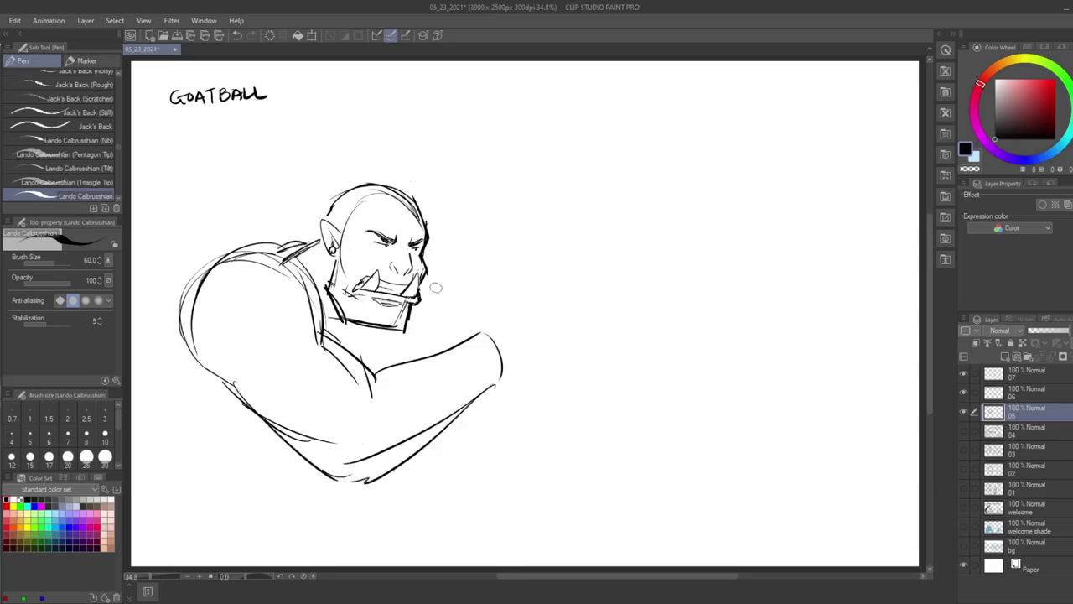
mouse_move(429, 260)
left_mouse_down()
mouse_move(472, 301)
mouse_move(466, 334)
left_mouse_up()
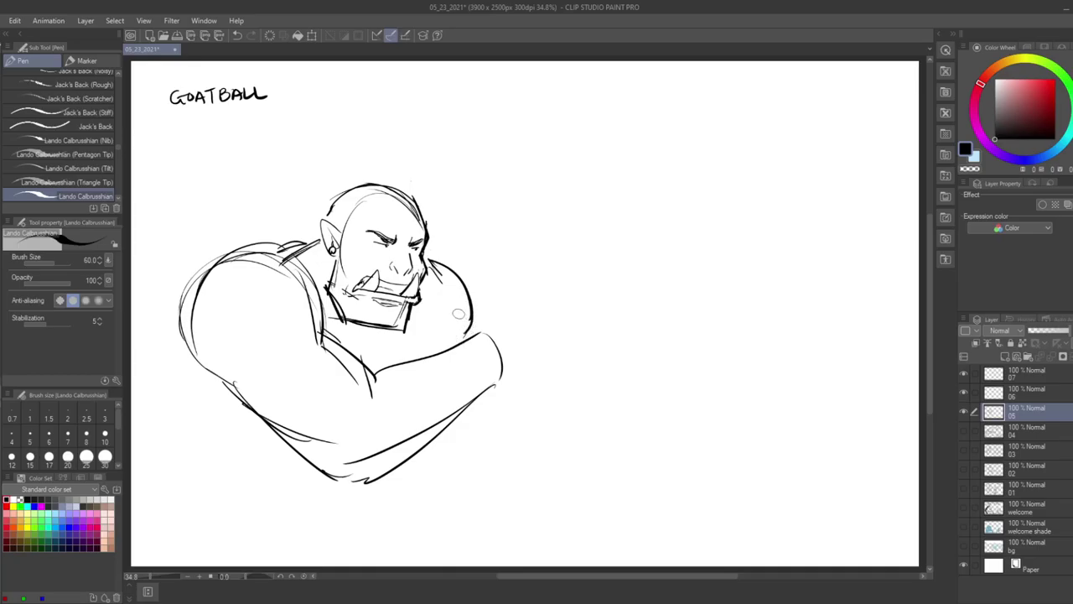
left_click_drag(444, 293, 435, 359)
key("ctrl+s")
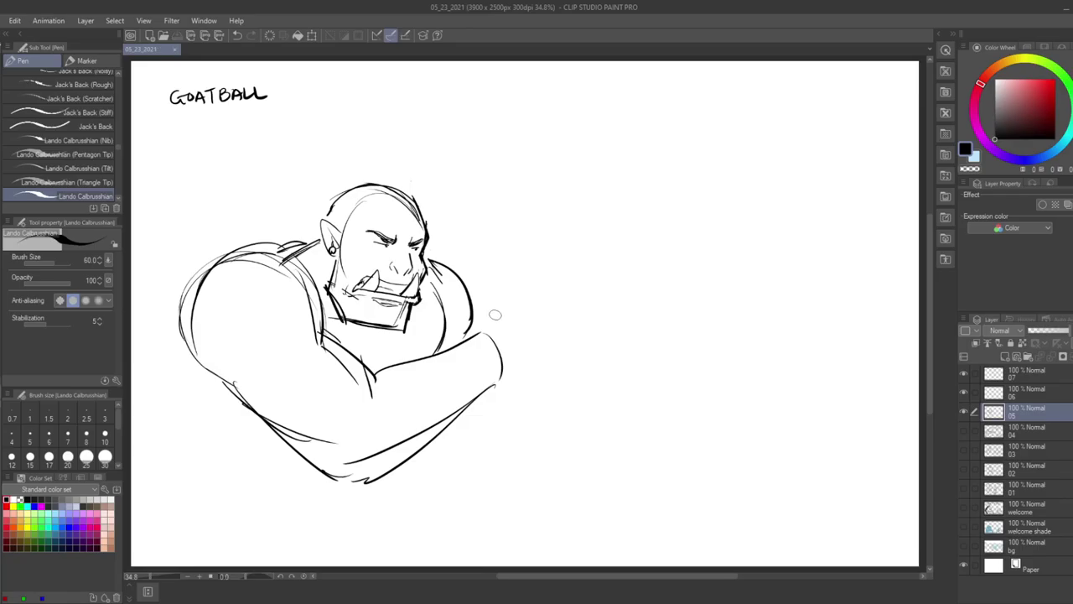
- Sketch a hand with a raised thumb on the forearm, and define the trapezius, chest side and centre line
mouse_move(474, 333)
left_mouse_down()
mouse_move(551, 305)
mouse_move(537, 369)
mouse_move(496, 384)
mouse_move(498, 293)
mouse_move(546, 319)
left_mouse_up()
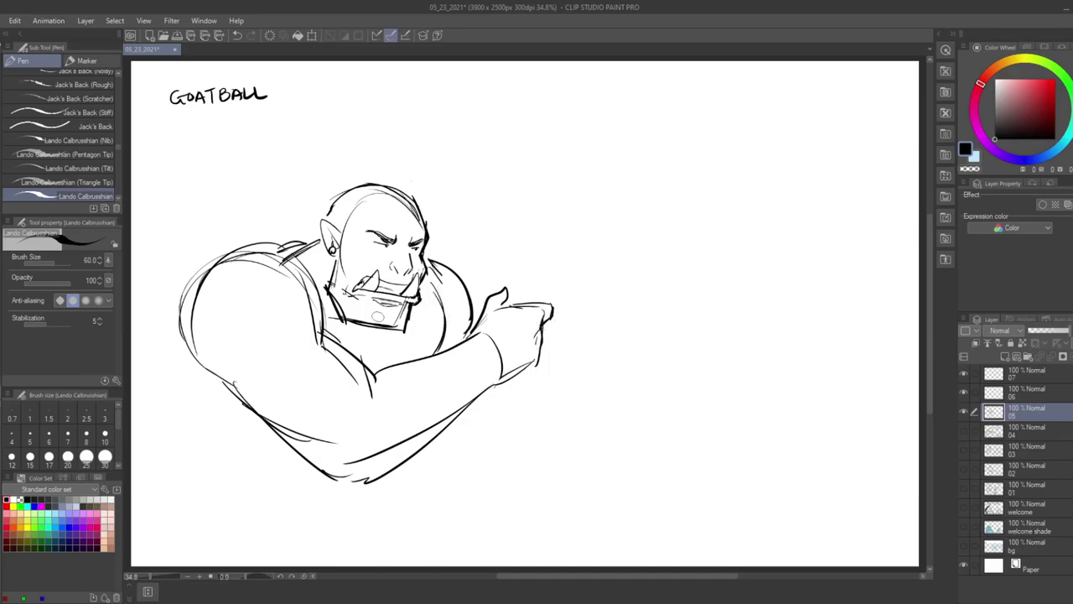
left_click_drag(269, 249, 310, 241)
left_click_drag(448, 299, 439, 352)
left_click_drag(389, 331, 374, 362)
left_click_drag(428, 296, 421, 289)
key("e")
left_click_drag(375, 362, 388, 338)
key("p")
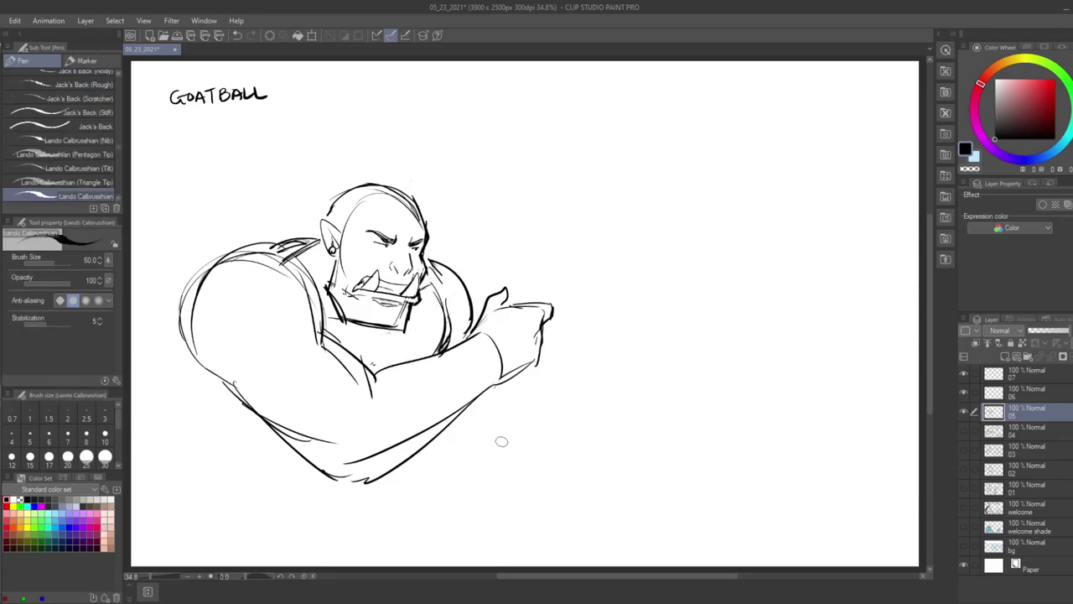
left_click_drag(397, 328, 374, 372)
- Sketch the orc's torso, with the back curving down to the waist and the belly tapering below the elbow
left_click_drag(180, 345, 165, 450)
left_click_drag(341, 483, 288, 518)
left_click_drag(181, 372, 131, 470)
left_click_drag(187, 444, 202, 521)
left_click_drag(328, 489, 281, 544)
left_click_drag(221, 507, 228, 534)
- Draw the orc's curved waistband and the upper trouser lines running off the canvas's lower edge
left_click_drag(132, 468, 168, 439)
left_click_drag(158, 513, 369, 566)
left_click_drag(302, 528, 287, 567)
left_click_drag(140, 448, 180, 564)
left_click_drag(158, 454, 225, 518)
mouse_move(188, 508)
left_mouse_down()
mouse_move(289, 533)
mouse_move(317, 566)
left_mouse_up()
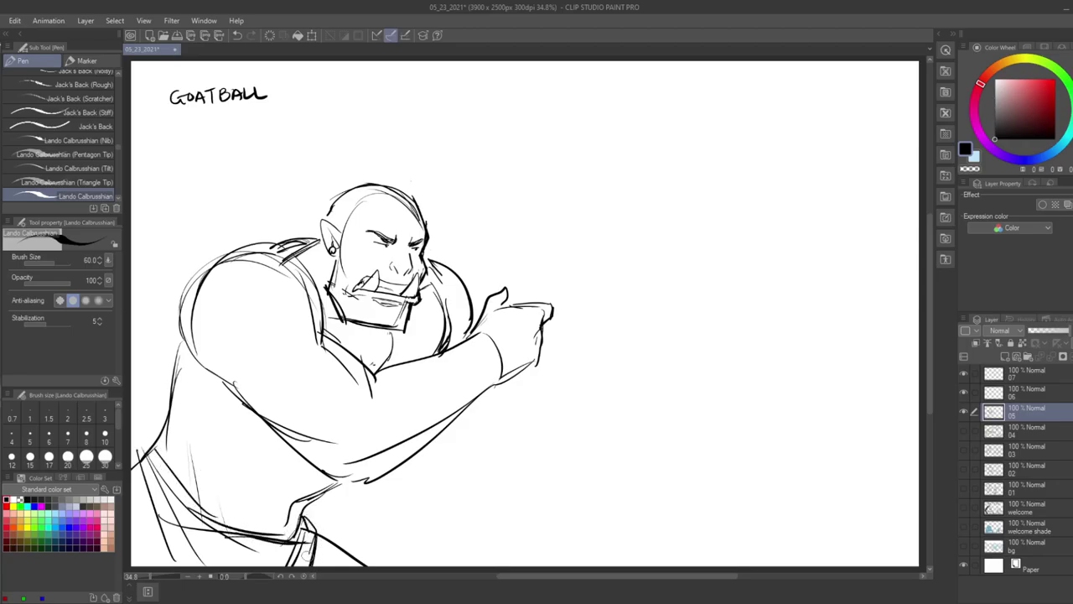
- Draw the orc's swept-back hair with loose strands rising from the forehead and a hairline above the ear
left_click_drag(401, 206, 339, 193)
left_click_drag(358, 199, 332, 193)
mouse_move(402, 208)
left_mouse_down()
mouse_move(340, 169)
mouse_move(407, 201)
mouse_move(395, 154)
left_mouse_up()
left_click_drag(399, 154, 411, 201)
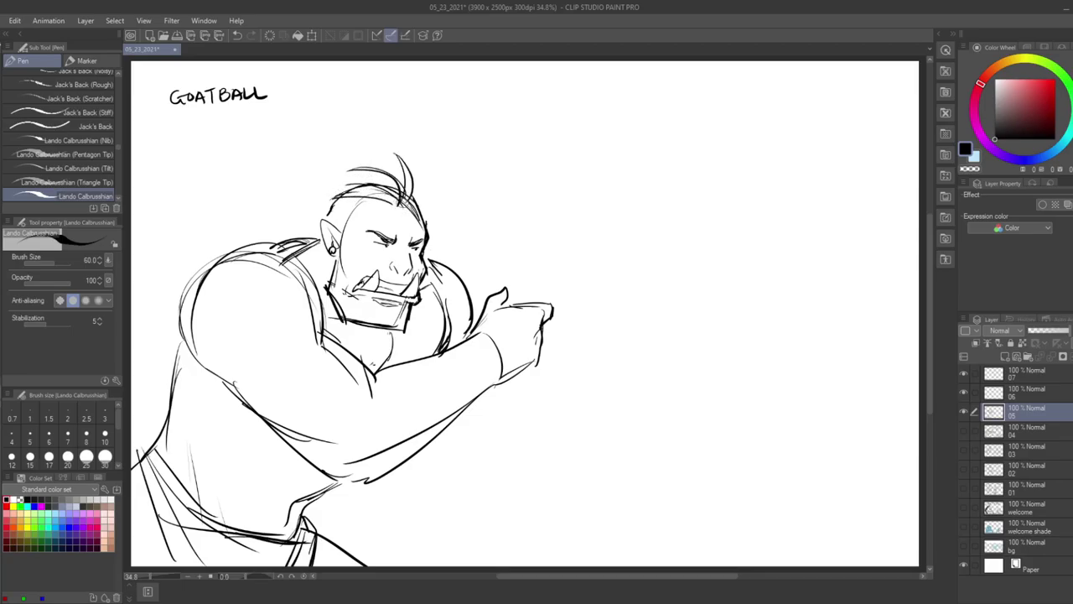
mouse_move(343, 207)
left_mouse_down()
mouse_move(327, 217)
mouse_move(362, 216)
left_mouse_up()
mouse_move(334, 214)
left_mouse_down()
mouse_move(357, 219)
mouse_move(340, 243)
mouse_move(325, 213)
left_mouse_up()
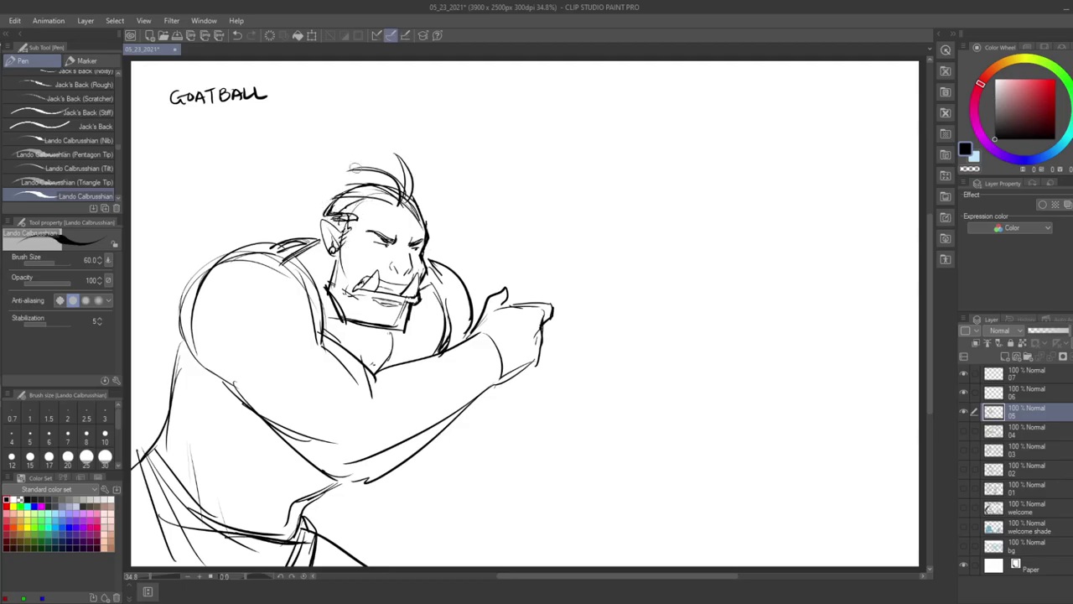
- Draw a long wavy braid streaming behind the orc's head, and clean up the neck and shoulder lines
left_click_drag(293, 250, 329, 339)
mouse_move(331, 203)
left_mouse_down()
mouse_move(306, 214)
mouse_move(269, 173)
mouse_move(203, 179)
mouse_move(182, 201)
mouse_move(226, 180)
mouse_move(271, 199)
mouse_move(300, 233)
left_mouse_up()
mouse_move(217, 185)
left_mouse_down()
mouse_move(199, 217)
mouse_move(176, 196)
mouse_move(194, 219)
left_mouse_up()
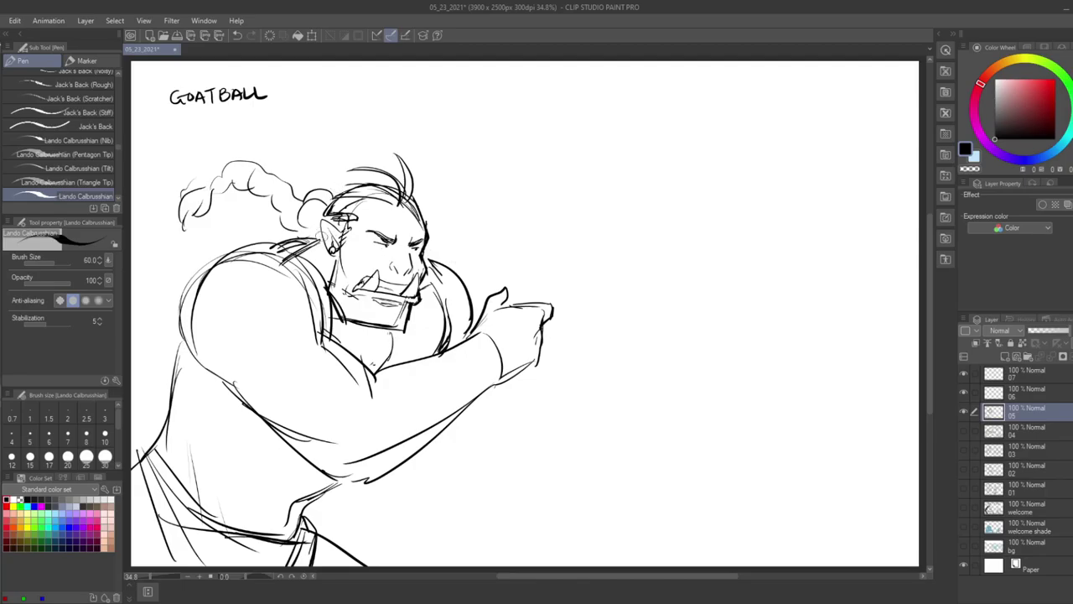
key("e")
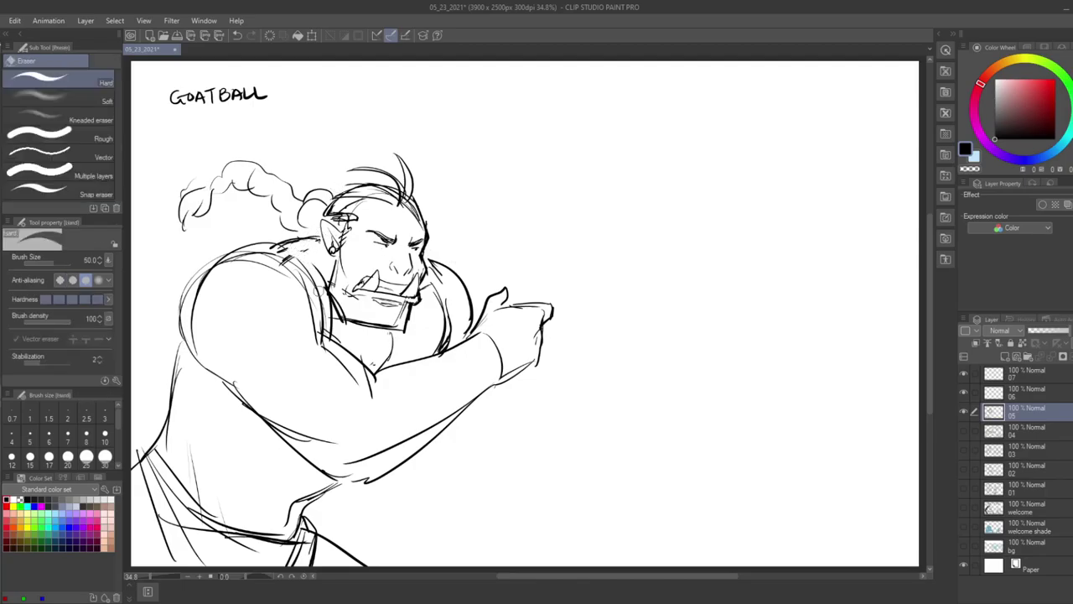
key("p")
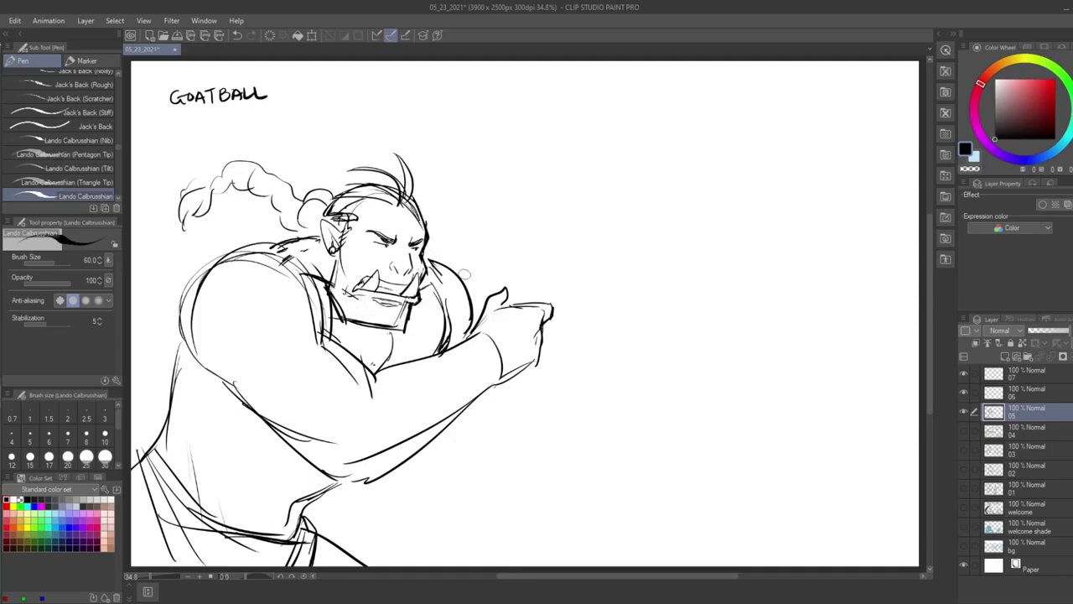
- Lasso the orc's near arm and hand, delete them, and clear the selection
key("m")
mouse_move(297, 256)
left_mouse_down()
mouse_move(340, 324)
mouse_move(382, 352)
mouse_move(434, 342)
mouse_move(556, 288)
mouse_move(407, 481)
mouse_move(216, 388)
mouse_move(249, 242)
left_mouse_up()
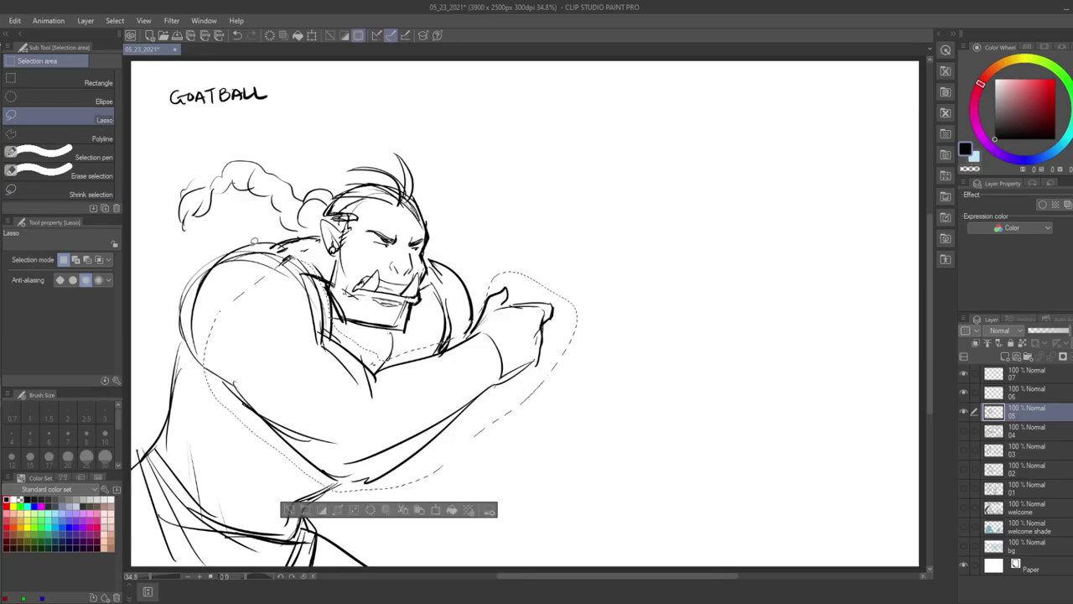
key("Delete")
key("p")
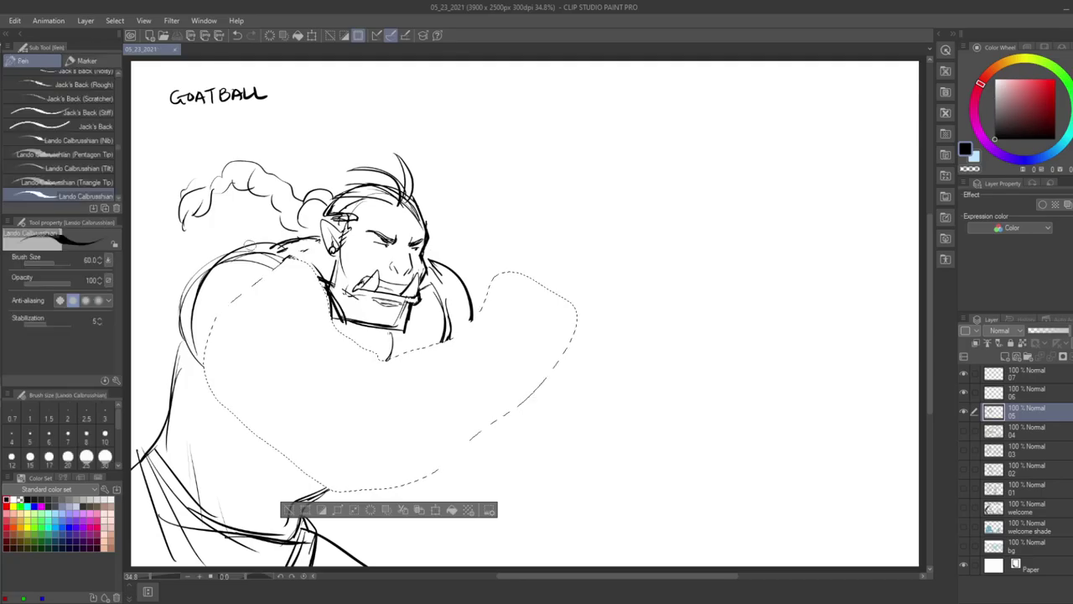
key("ctrl+d")
- Redraw the near side of the chest and the upper arm extending forward from the shoulder
key("p")
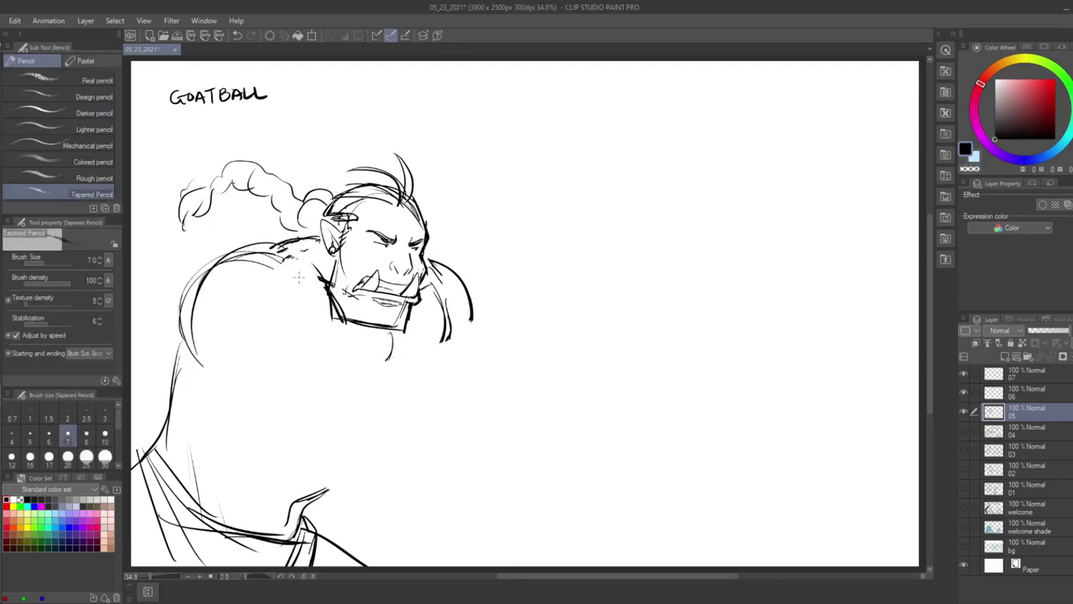
key("p")
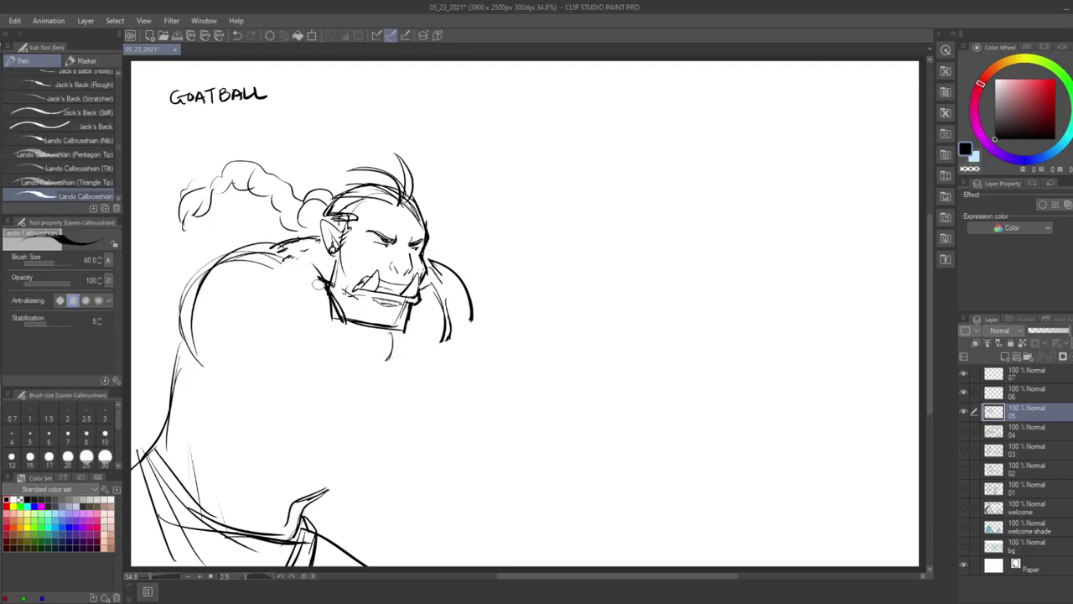
mouse_move(283, 255)
left_mouse_down()
mouse_move(342, 332)
mouse_move(374, 333)
mouse_move(408, 373)
left_mouse_up()
left_click_drag(338, 321, 417, 375)
left_click_drag(225, 369, 379, 440)
mouse_move(247, 386)
left_mouse_down()
mouse_move(322, 437)
mouse_move(379, 453)
left_mouse_up()
- Sketch the near forearm stretched forward with a bracer, ending in an open hand with spread fingers
left_click_drag(407, 369, 545, 421)
left_click_drag(365, 439, 541, 472)
left_click_drag(563, 410, 598, 390)
left_click_drag(575, 459, 622, 448)
mouse_move(625, 423)
left_mouse_down()
mouse_move(651, 412)
mouse_move(672, 429)
mouse_move(637, 399)
mouse_move(675, 404)
mouse_move(645, 419)
mouse_move(661, 369)
left_mouse_up()
mouse_move(664, 377)
left_mouse_down()
mouse_move(679, 386)
mouse_move(642, 370)
left_mouse_up()
left_click_drag(605, 387, 639, 370)
left_click_drag(620, 447, 525, 469)
left_click_drag(557, 406, 563, 463)
left_click_drag(566, 404, 573, 443)
mouse_move(458, 375)
left_mouse_down()
mouse_move(441, 458)
mouse_move(467, 373)
mouse_move(551, 389)
left_mouse_up()
- Redraw the far chest contour curving down to the near arm, and erase its excess lines
left_click_drag(453, 324, 424, 369)
left_click_drag(453, 339, 426, 372)
mouse_move(438, 297)
left_mouse_down()
mouse_move(444, 364)
mouse_move(426, 366)
left_mouse_up()
key("e")
left_click_drag(445, 317, 424, 367)
left_click_drag(444, 322, 439, 364)
left_click_drag(448, 329, 446, 340)
- Sketch the far arm stretched forward with its hand, and extend the belly and side contours below the near arm
key("p")
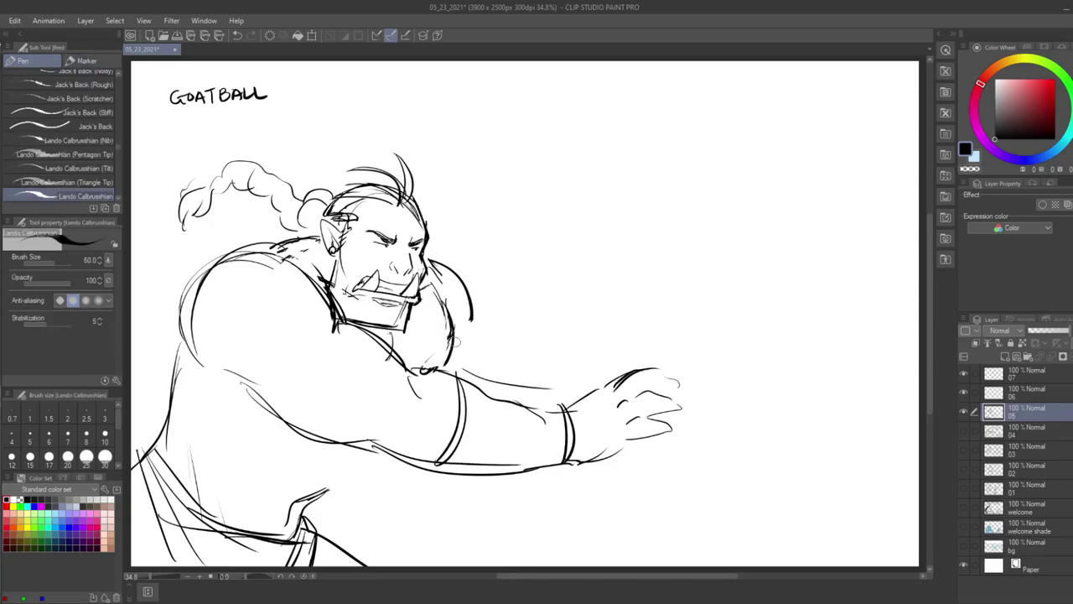
mouse_move(422, 247)
left_mouse_down()
mouse_move(472, 316)
mouse_move(528, 339)
mouse_move(627, 356)
mouse_move(692, 352)
left_mouse_up()
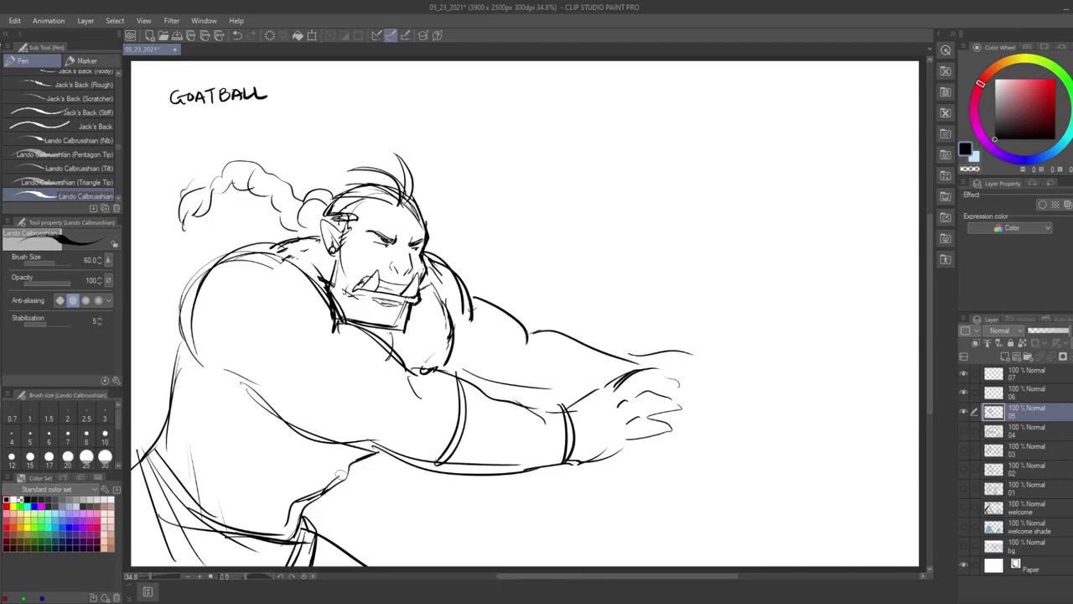
left_click_drag(239, 448, 207, 475)
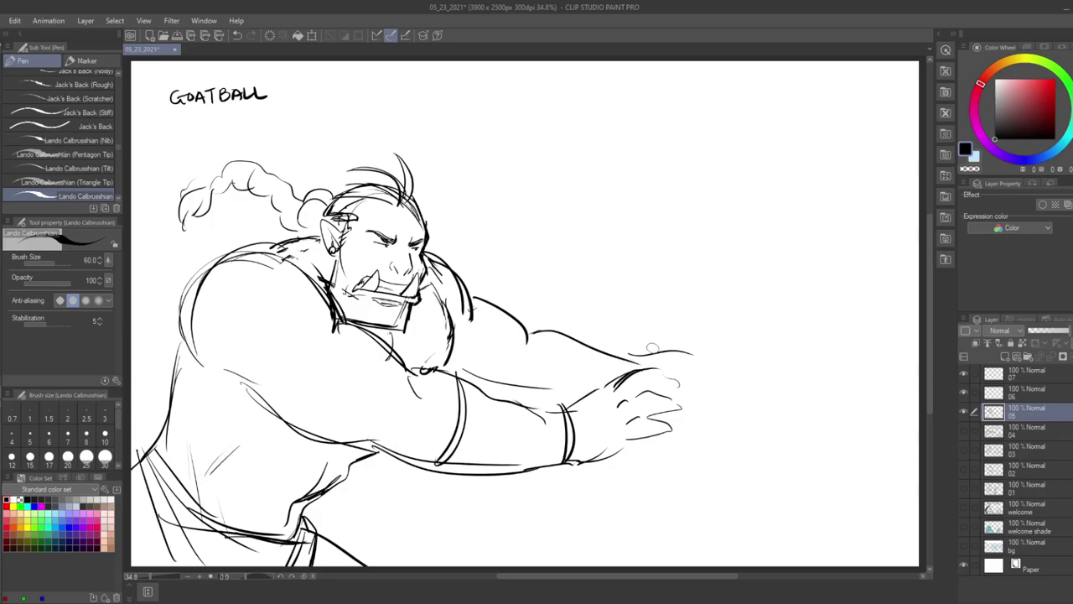
mouse_move(649, 348)
left_mouse_down()
mouse_move(679, 359)
mouse_move(682, 380)
left_mouse_up()
- Erase the old far shoulder outline and redraw it sloping smoothly from the neck into the far arm
key("e")
mouse_move(428, 252)
left_mouse_down()
mouse_move(468, 318)
mouse_move(436, 275)
left_mouse_up()
key("p")
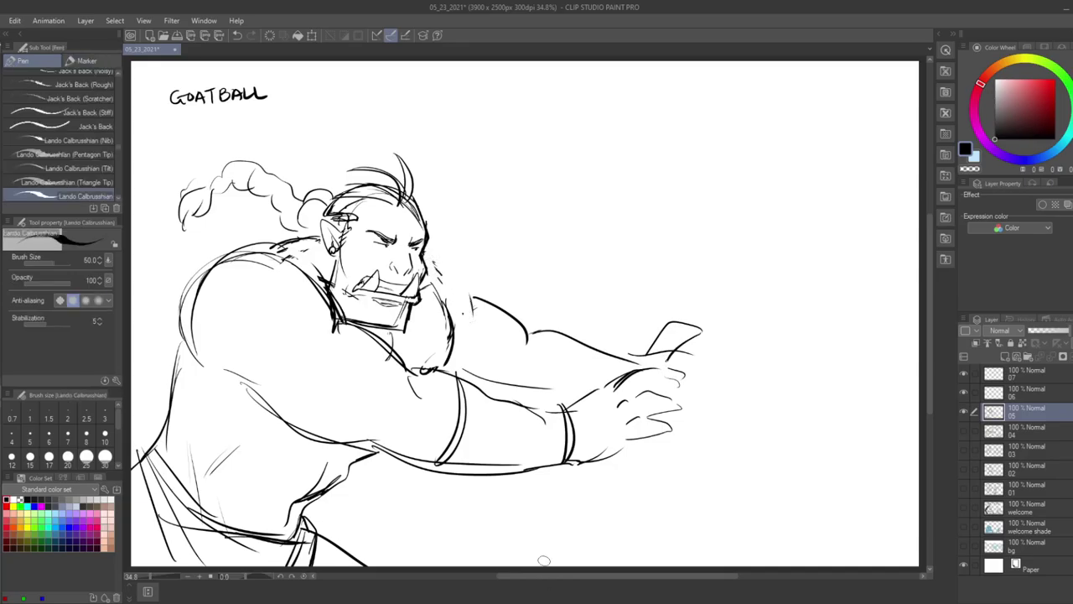
left_click_drag(424, 244, 479, 308)
left_click_drag(461, 274, 489, 310)
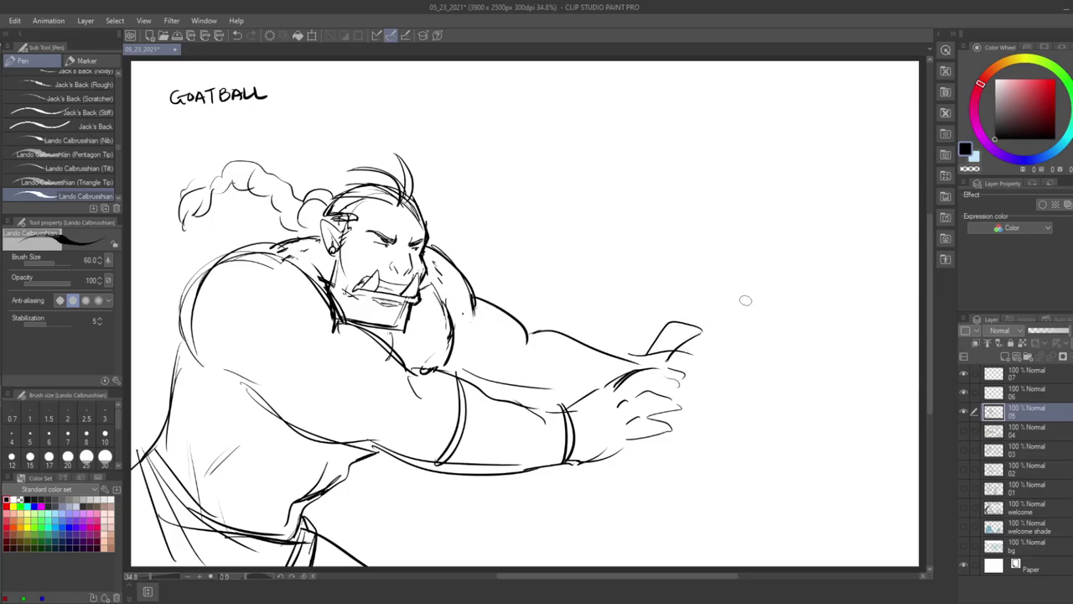
- Sketch a second figure's horizontal torso in the orc's hands, with its near shoulder and arm reaching away from him
mouse_move(671, 347)
left_mouse_down()
mouse_move(739, 313)
mouse_move(814, 368)
left_mouse_up()
mouse_move(810, 384)
left_mouse_down()
mouse_move(793, 423)
mouse_move(652, 498)
left_mouse_up()
left_click_drag(587, 474, 610, 503)
mouse_move(801, 360)
left_mouse_down()
mouse_move(754, 405)
mouse_move(843, 412)
left_mouse_up()
left_click_drag(753, 416, 826, 466)
mouse_move(808, 366)
left_mouse_down()
mouse_move(871, 416)
mouse_move(863, 463)
left_mouse_up()
left_click_drag(872, 416, 907, 415)
left_click_drag(833, 465, 918, 480)
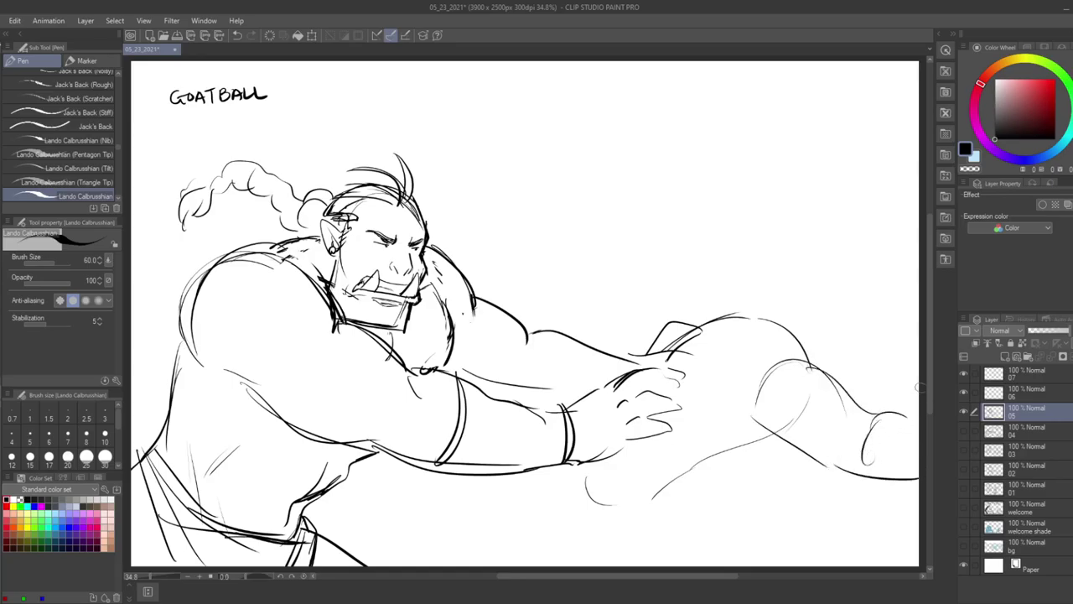
- Sketch the second figure's head at the far end of the torso, with a collar around the neck
mouse_move(769, 319)
left_mouse_down()
mouse_move(838, 314)
mouse_move(870, 298)
mouse_move(901, 339)
left_mouse_up()
left_click_drag(878, 304, 888, 326)
mouse_move(907, 323)
left_mouse_down()
mouse_move(905, 337)
mouse_move(867, 358)
mouse_move(894, 380)
mouse_move(862, 379)
left_mouse_up()
left_click_drag(789, 315, 819, 369)
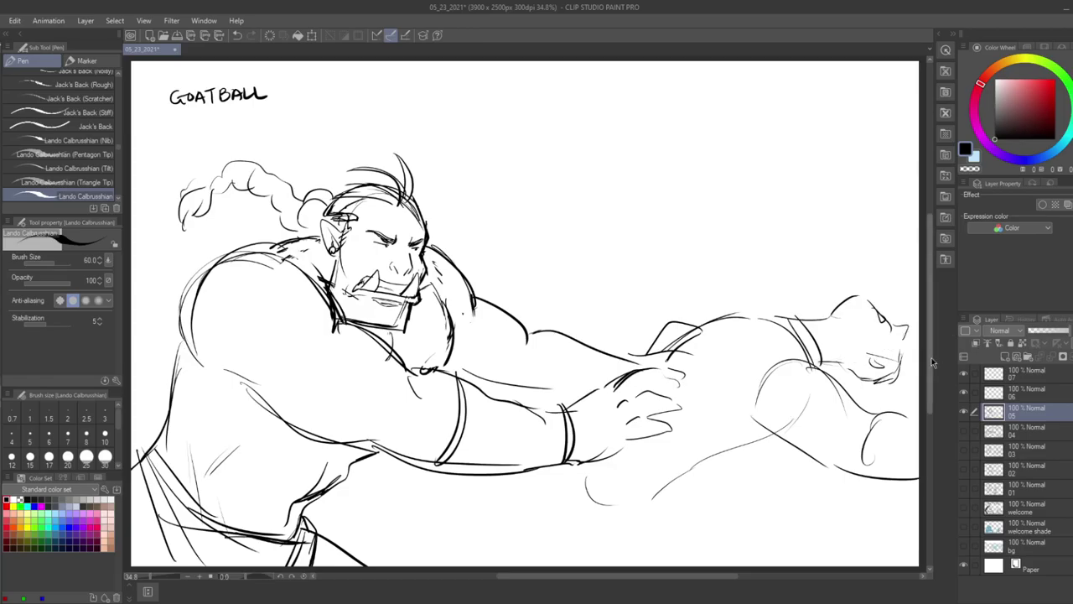
- Darken the second figure's jaw, back, belly and shoulder contours, and erase the overlapping lines around the shoulder
mouse_move(902, 368)
left_mouse_down()
mouse_move(866, 388)
mouse_move(833, 379)
left_mouse_up()
left_click_drag(870, 370, 833, 382)
left_click_drag(794, 312, 708, 316)
left_click_drag(790, 437, 687, 467)
mouse_move(776, 372)
left_mouse_down()
mouse_move(884, 414)
mouse_move(823, 368)
mouse_move(798, 368)
mouse_move(838, 396)
left_mouse_up()
key("e")
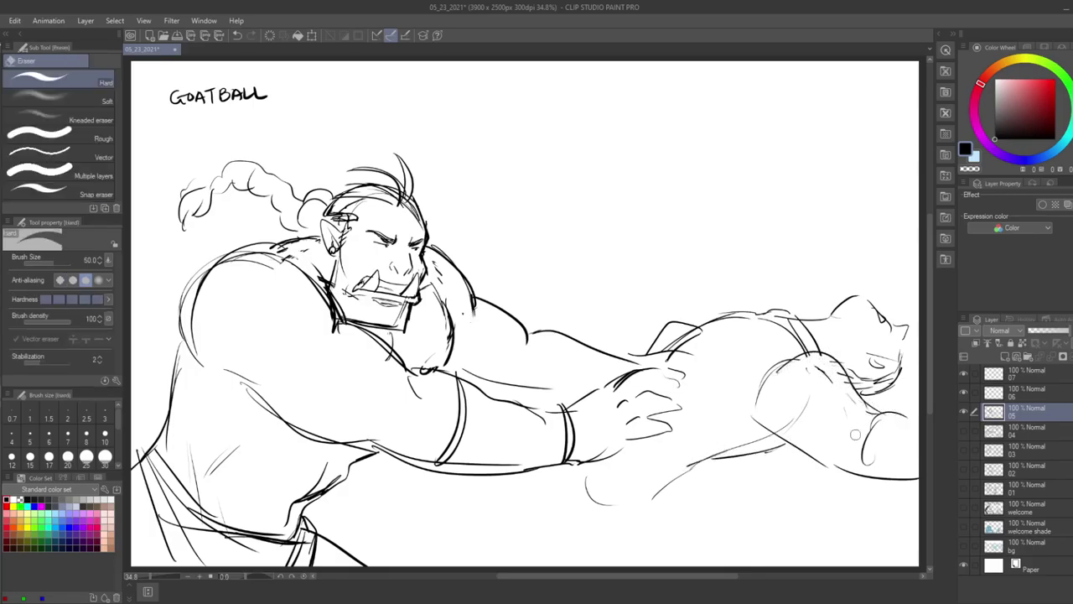
key("p")
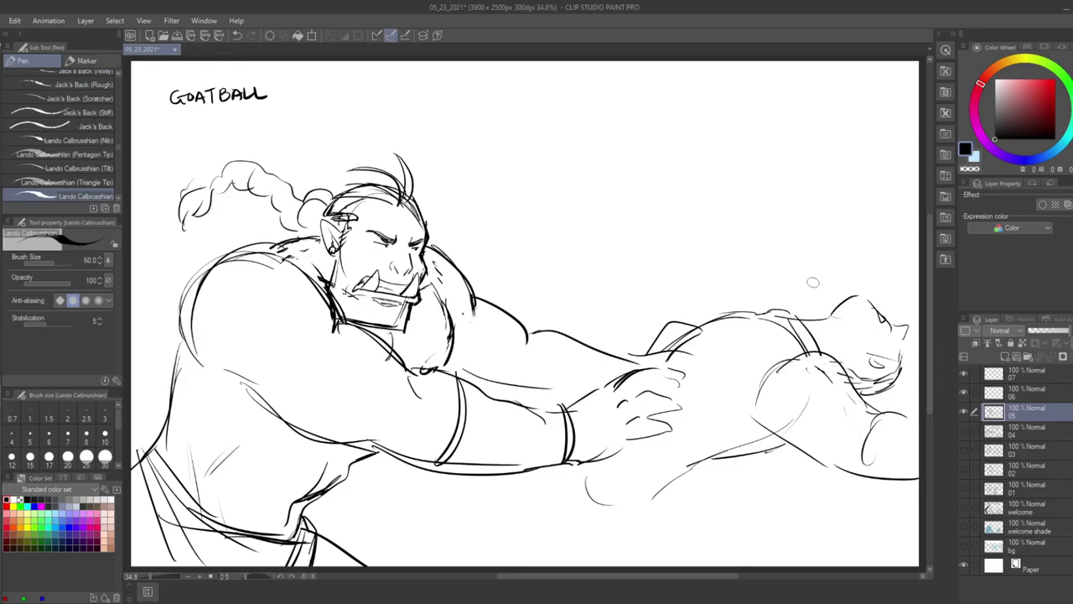
- Sketch the second figure's hip and thigh below the orc's hand, and erase the excess construction lines there
left_click_drag(788, 444, 629, 509)
mouse_move(560, 472)
left_mouse_down()
mouse_move(524, 493)
mouse_move(662, 503)
mouse_move(652, 476)
mouse_move(679, 499)
mouse_move(653, 533)
mouse_move(696, 495)
mouse_move(621, 501)
mouse_move(636, 556)
mouse_move(623, 557)
left_mouse_up()
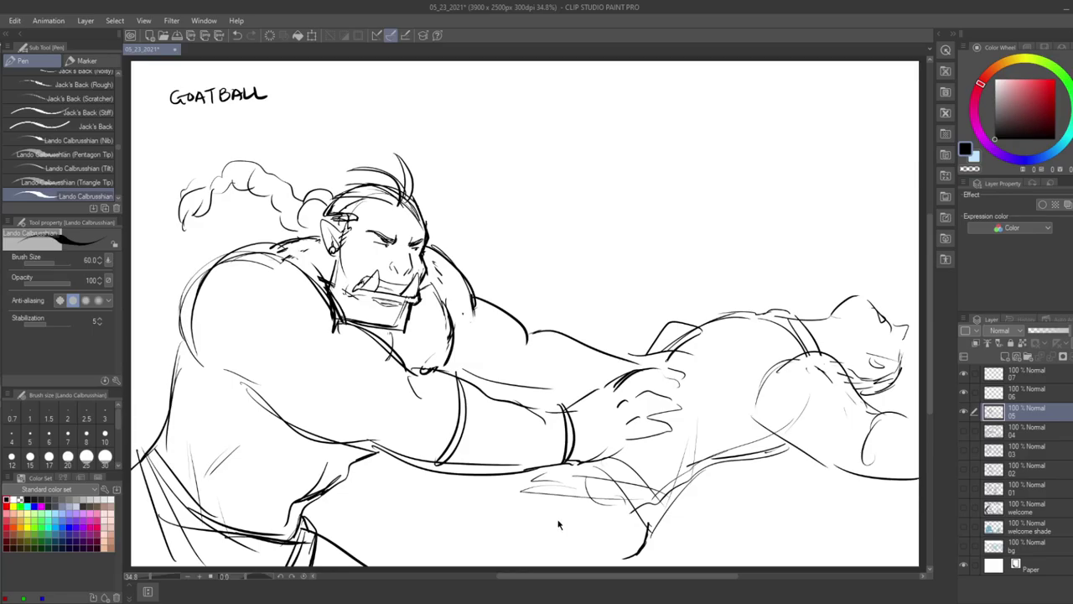
left_click_drag(573, 493, 487, 567)
left_click_drag(660, 513, 640, 543)
left_click_drag(642, 550, 627, 563)
key("e")
mouse_move(545, 479)
left_mouse_down()
mouse_move(523, 486)
mouse_move(639, 499)
mouse_move(665, 513)
left_mouse_up()
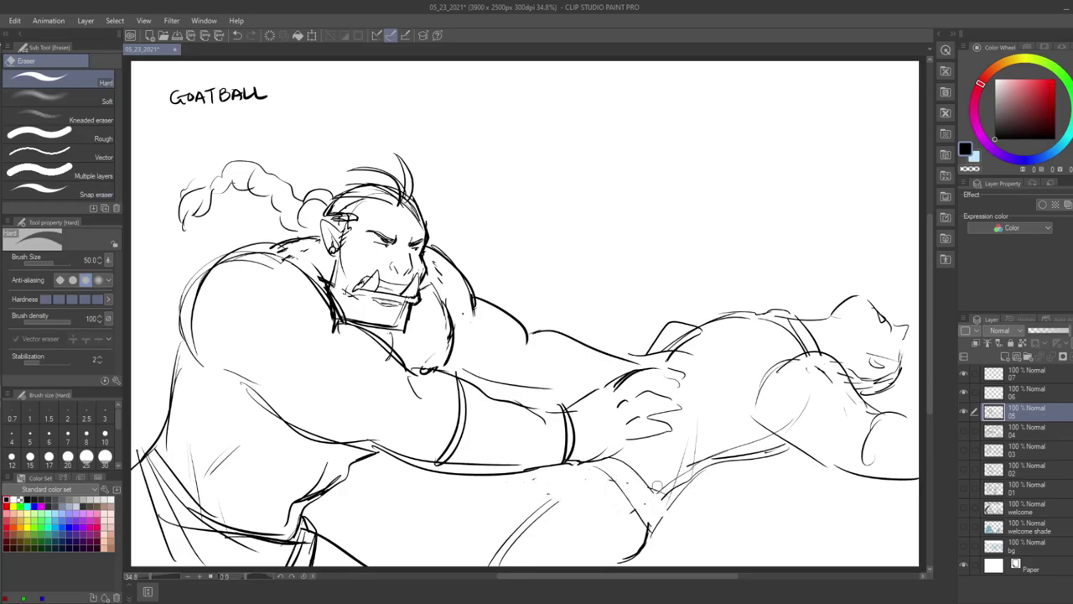
- Draw the second figure's waist edge and pointed clothing hem hanging over the hip
key("p")
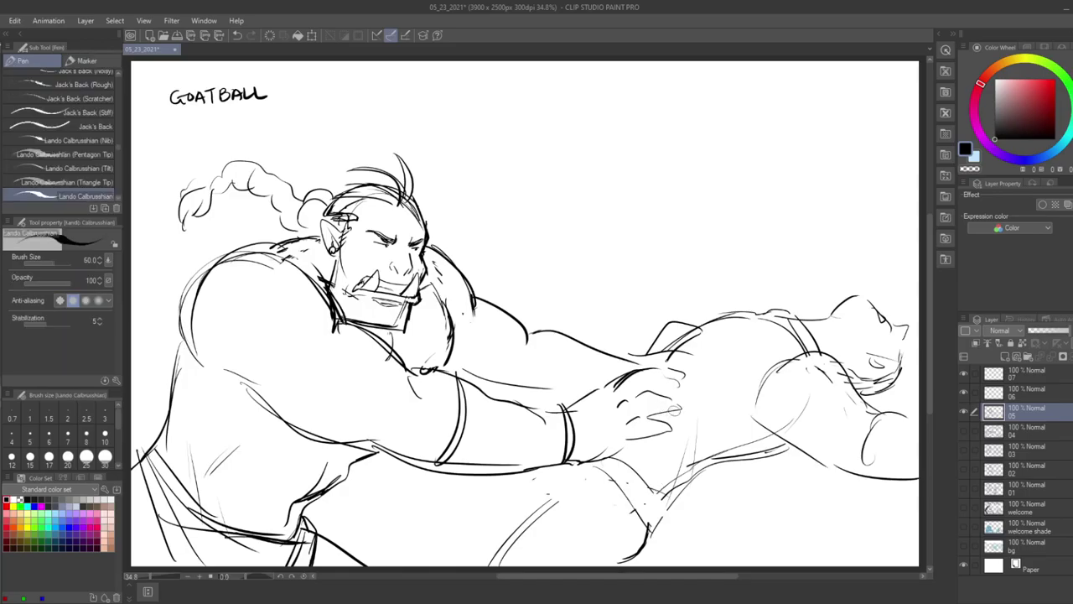
left_click_drag(625, 459, 662, 516)
mouse_move(788, 453)
left_mouse_down()
mouse_move(698, 466)
mouse_move(651, 558)
left_mouse_up()
mouse_move(621, 455)
left_mouse_down()
mouse_move(674, 490)
mouse_move(680, 462)
left_mouse_up()
left_click_drag(648, 527, 638, 562)
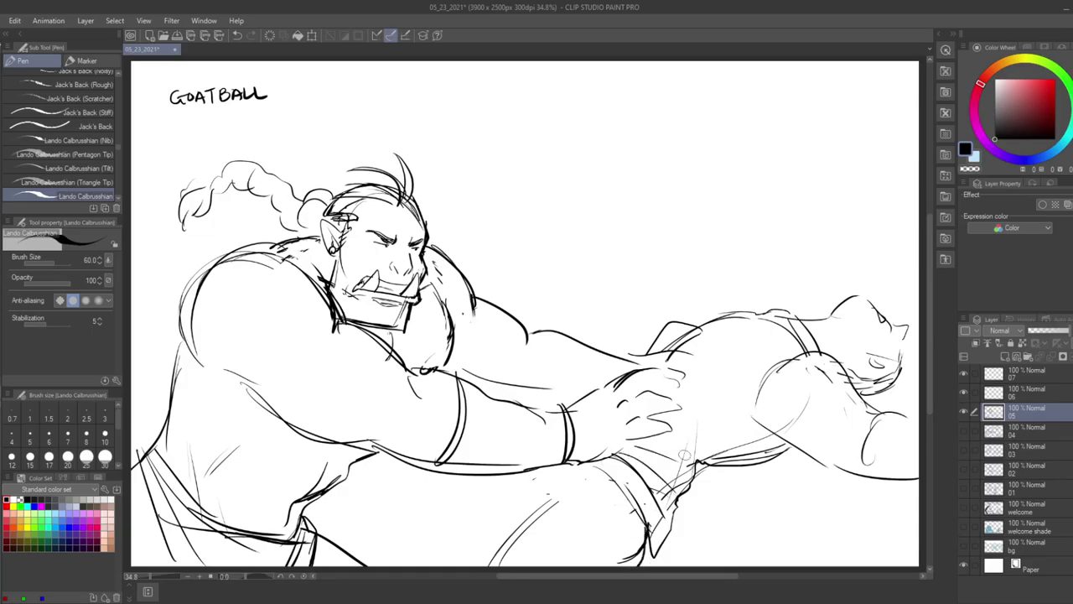
- Sketch the second figure's two bent legs beneath the orc's forearm
left_click_drag(558, 498, 517, 565)
left_click_drag(581, 466, 523, 560)
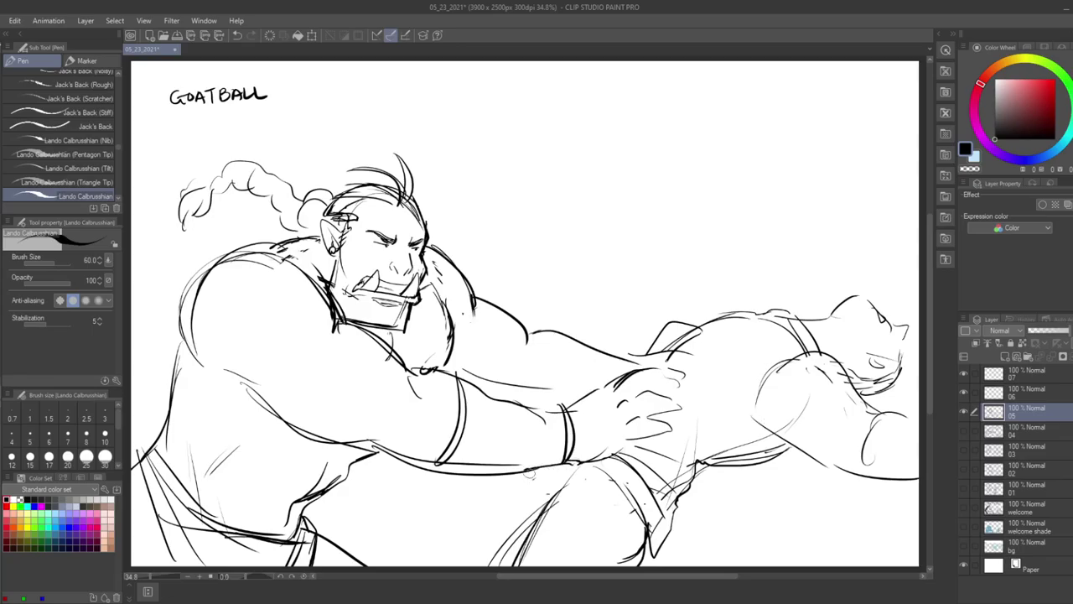
mouse_move(465, 477)
left_mouse_down()
mouse_move(430, 498)
mouse_move(421, 530)
mouse_move(440, 561)
left_mouse_up()
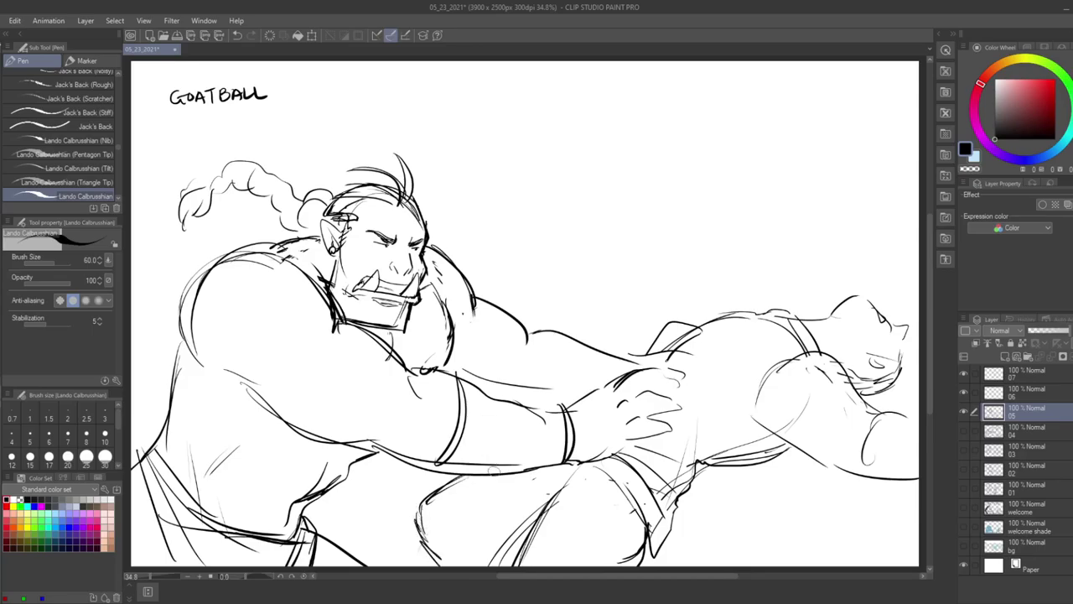
mouse_move(482, 532)
left_mouse_down()
mouse_move(498, 513)
mouse_move(527, 552)
left_mouse_up()
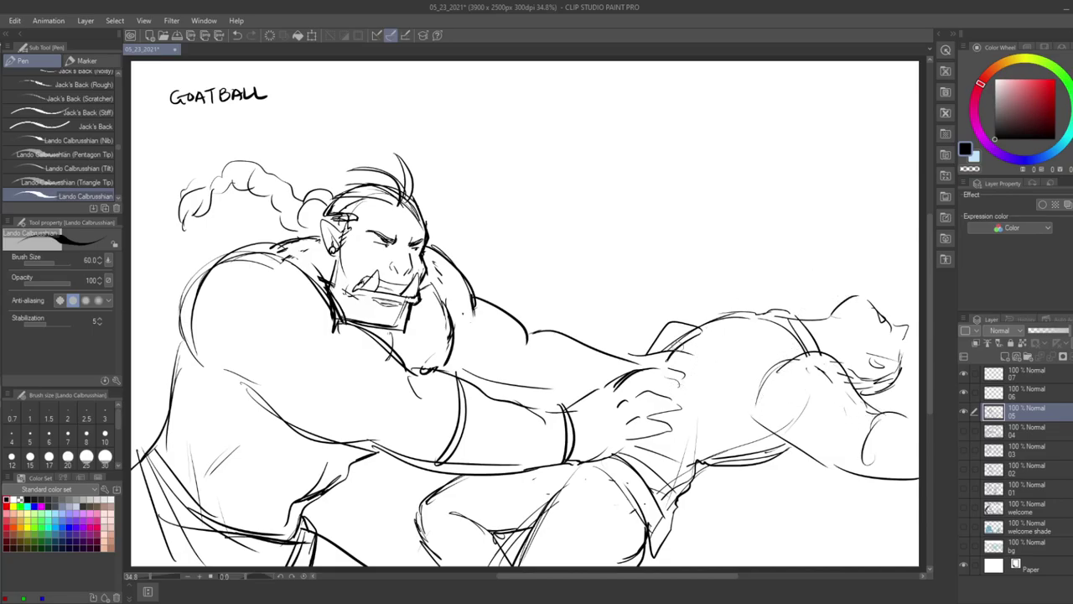
- Add a facial guide line and short accent marks around the second figure's head
mouse_move(598, 265)
left_mouse_down()
mouse_move(674, 388)
mouse_move(670, 430)
left_mouse_up()
key("ctrl+z")
left_click_drag(864, 300, 861, 331)
left_click_drag(879, 242, 883, 252)
left_click_drag(847, 250, 865, 219)
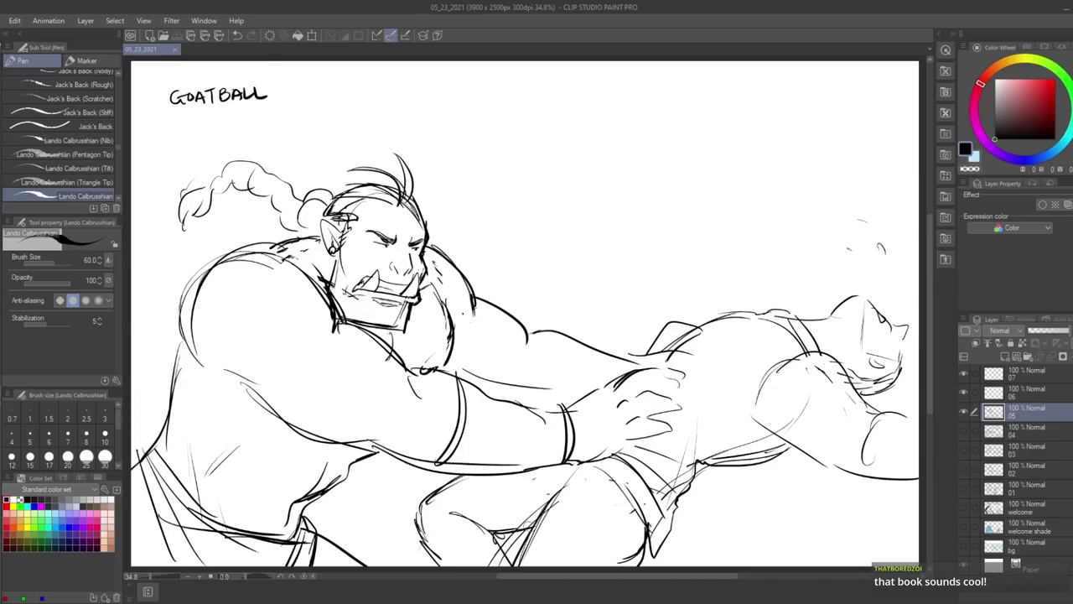
- Erase and redraw the outline of the orc's far hand gripping the second figure's back
key("e")
mouse_move(679, 327)
left_mouse_down()
mouse_move(670, 324)
mouse_move(696, 340)
mouse_move(671, 355)
mouse_move(639, 352)
mouse_move(659, 362)
mouse_move(631, 355)
left_mouse_up()
key("p")
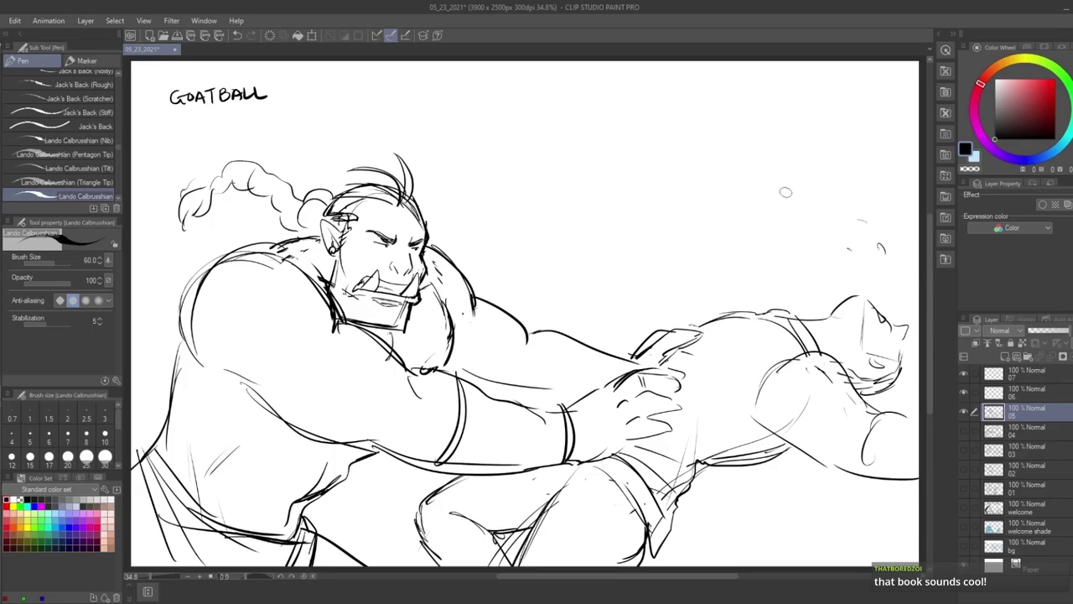
- Sketch the second figure's raised arm from shoulder to wrist, with a band at the elbow and a cuff at the wrist
mouse_move(684, 248)
left_mouse_down()
mouse_move(760, 250)
mouse_move(682, 325)
mouse_move(693, 309)
left_mouse_up()
mouse_move(781, 310)
left_mouse_down()
mouse_move(687, 327)
mouse_move(780, 310)
left_mouse_up()
left_click_drag(759, 154, 704, 221)
left_click_drag(790, 177, 761, 248)
mouse_move(771, 206)
left_mouse_down()
mouse_move(711, 233)
mouse_move(761, 228)
left_mouse_up()
left_click_drag(759, 153, 794, 181)
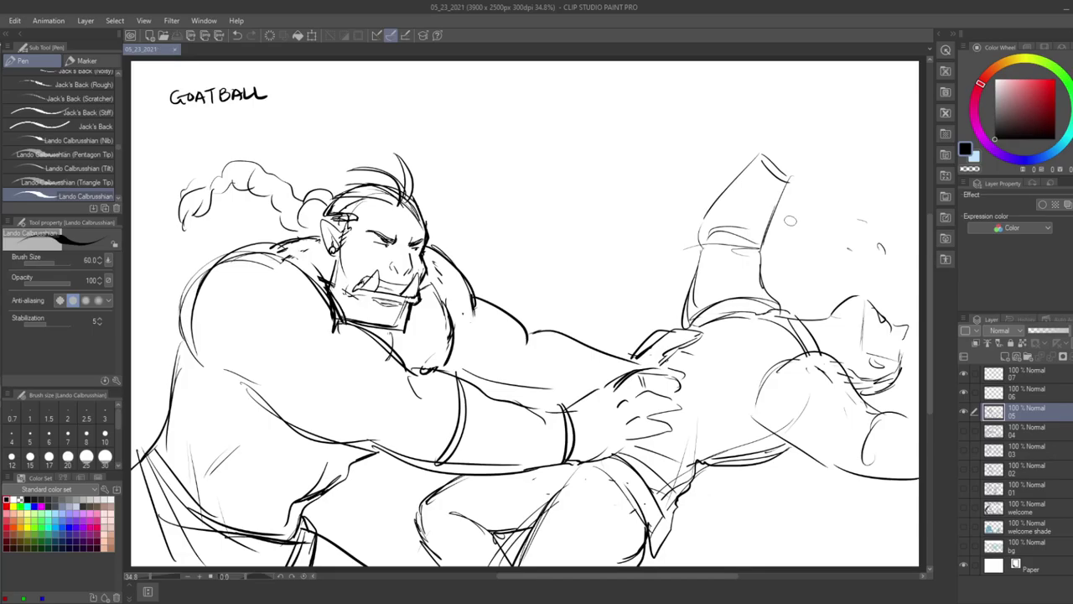
left_click_drag(761, 280, 790, 307)
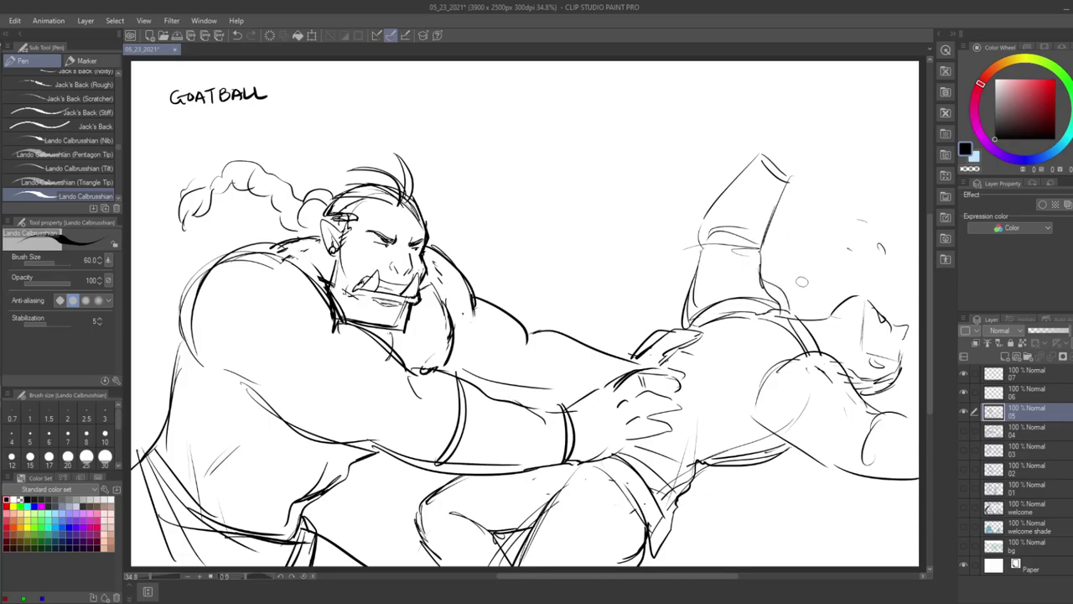
- Erase the overlapping lines along the second figure's upper back and redraw the contour behind the raised shoulder
key("e")
mouse_move(716, 311)
left_mouse_down()
mouse_move(778, 316)
mouse_move(820, 342)
left_mouse_up()
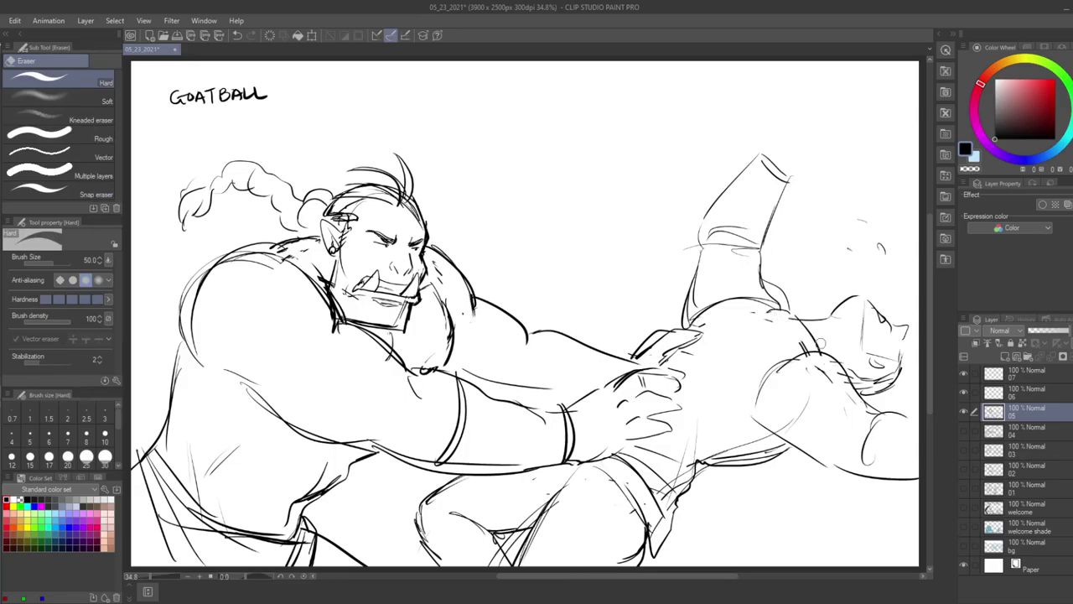
key("p")
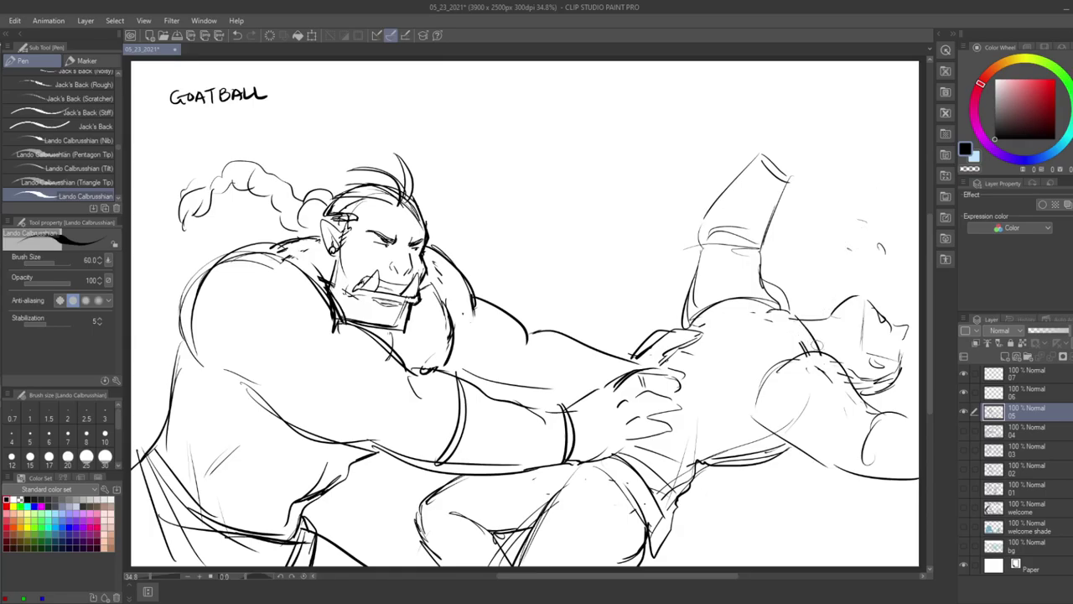
mouse_move(811, 317)
left_mouse_down()
mouse_move(834, 361)
mouse_move(735, 304)
left_mouse_up()
- Erase and redraw the raised arm's elbow band and forearm underside, and sketch an open hand at the wrist
key("e")
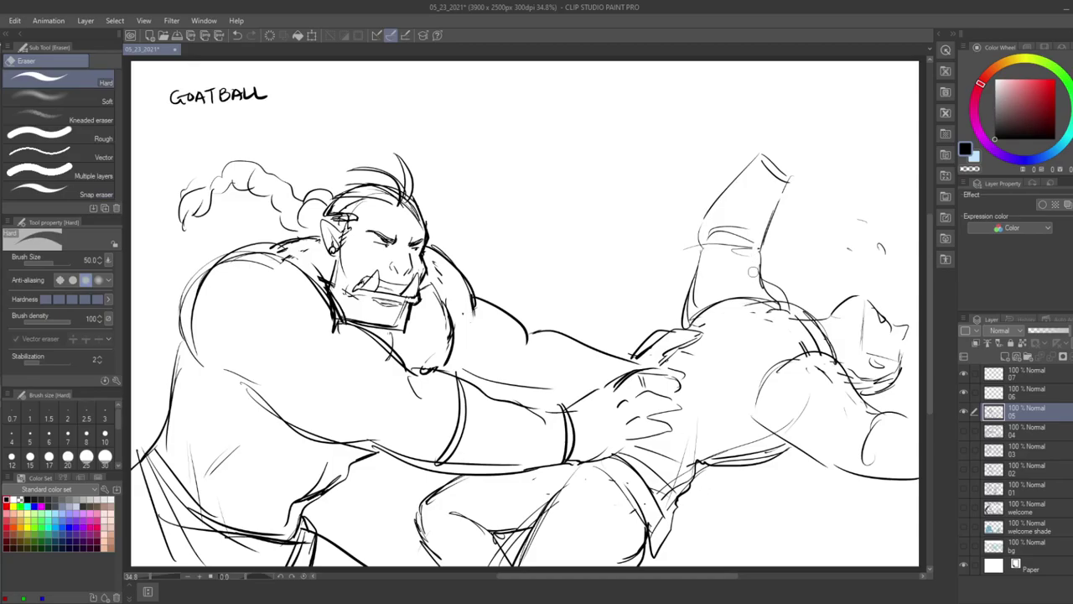
mouse_move(741, 258)
left_mouse_down()
mouse_move(734, 220)
mouse_move(735, 250)
left_mouse_up()
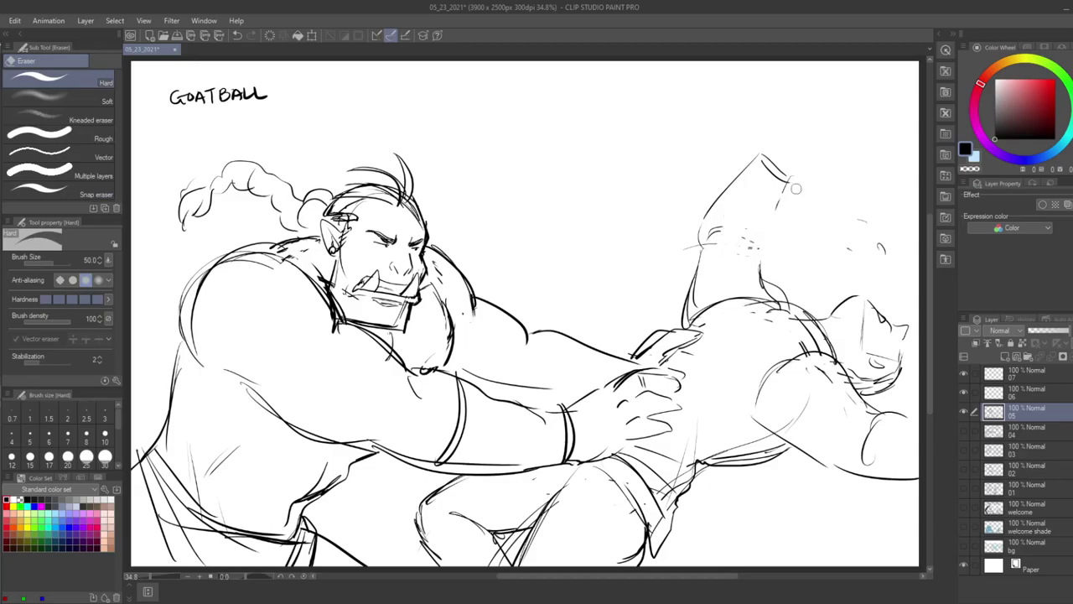
key("p")
mouse_move(784, 174)
left_mouse_down()
mouse_move(750, 240)
mouse_move(763, 245)
left_mouse_up()
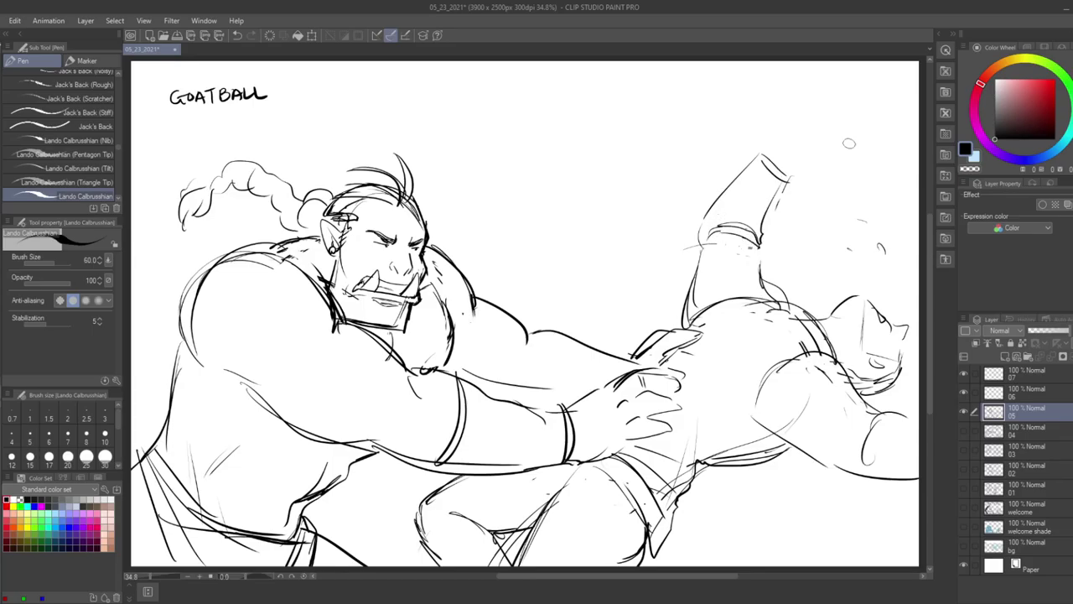
mouse_move(767, 140)
left_mouse_down()
mouse_move(806, 117)
mouse_move(792, 128)
mouse_move(812, 122)
mouse_move(823, 144)
mouse_move(815, 152)
mouse_move(829, 124)
mouse_move(812, 146)
mouse_move(834, 153)
mouse_move(790, 175)
left_mouse_up()
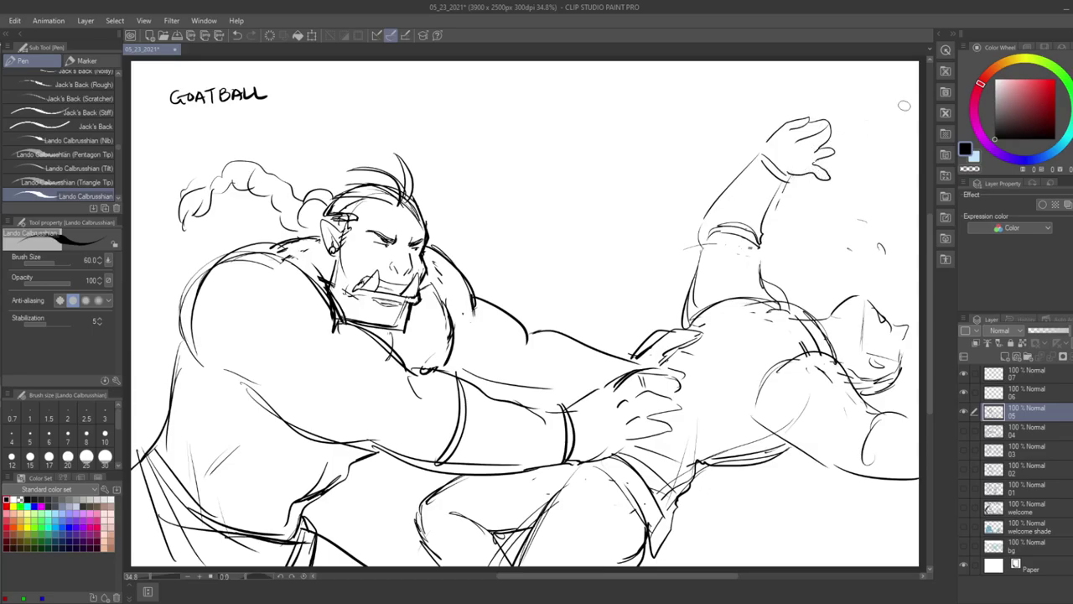
- Clear a round area beneath the raised hand's fingers, removing the palm, thumb and forearm lines inside it
key("e")
mouse_move(828, 148)
left_mouse_down()
mouse_move(807, 170)
mouse_move(829, 146)
left_mouse_up()
left_click_drag(790, 175, 805, 176)
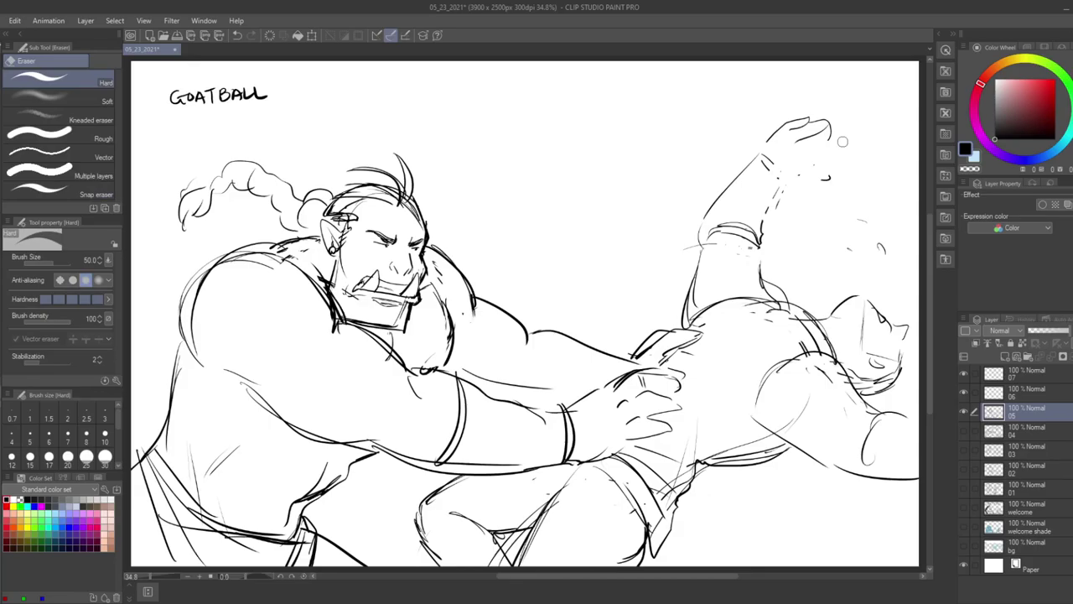
key("m")
mouse_move(849, 143)
left_mouse_down()
mouse_move(772, 178)
mouse_move(861, 137)
left_mouse_up()
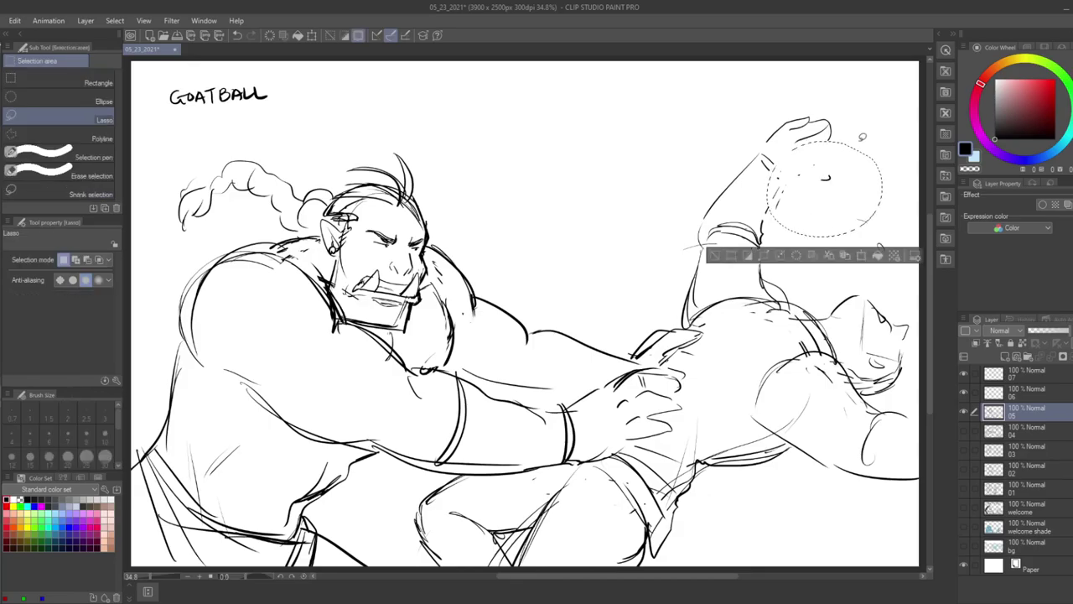
key("Delete")
key("ctrl+d")
key("p")
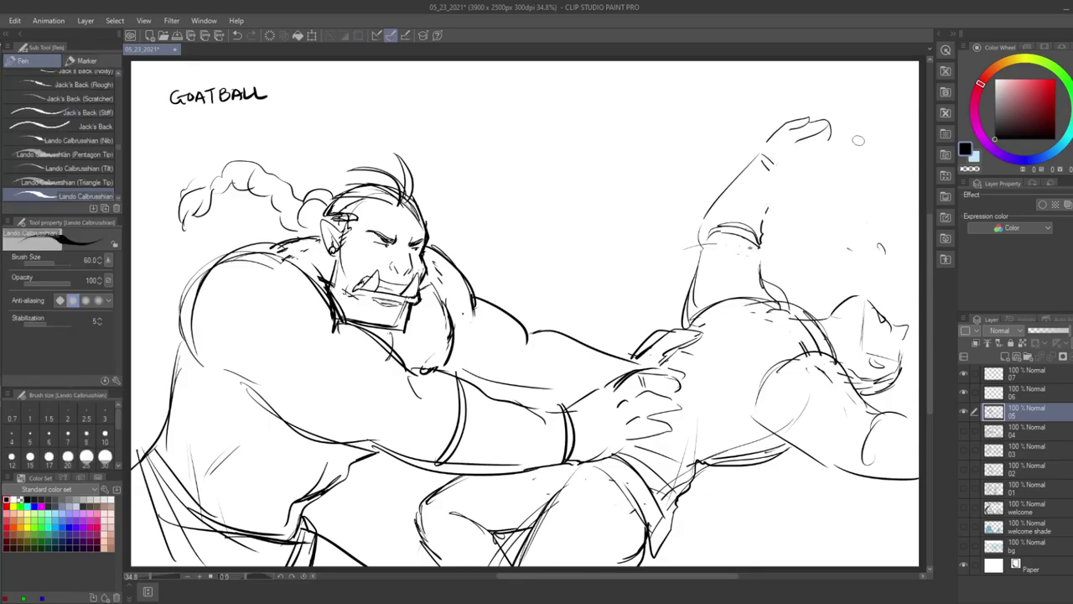
- Draw a round ball in the raised hand with stitched seams and small fur tufts along its outline
mouse_move(842, 141)
left_mouse_down()
mouse_move(766, 193)
mouse_move(868, 208)
left_mouse_up()
left_click_drag(764, 192, 823, 240)
mouse_move(862, 205)
left_mouse_down()
mouse_move(846, 225)
mouse_move(810, 238)
left_mouse_up()
mouse_move(794, 151)
left_mouse_down()
mouse_move(807, 194)
mouse_move(798, 218)
left_mouse_up()
left_click_drag(845, 153, 834, 224)
key("ctrl+z")
mouse_move(809, 186)
left_mouse_down()
mouse_move(846, 174)
mouse_move(832, 184)
mouse_move(857, 216)
mouse_move(853, 195)
mouse_move(833, 191)
mouse_move(858, 179)
mouse_move(821, 176)
mouse_move(816, 189)
mouse_move(801, 147)
mouse_move(793, 227)
left_mouse_up()
mouse_move(854, 140)
left_mouse_down()
mouse_move(874, 202)
mouse_move(860, 221)
mouse_move(825, 235)
left_mouse_up()
left_click_drag(776, 148, 759, 211)
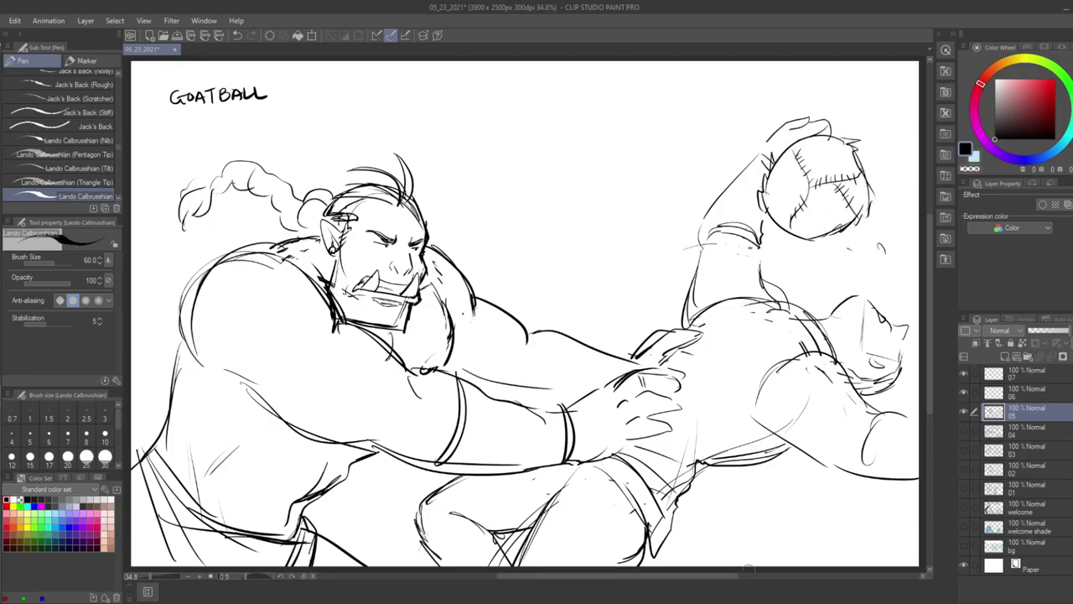
- Shade the ball with short hatching strokes along its edges and save the drawing
mouse_move(778, 175)
left_mouse_down()
mouse_move(770, 196)
mouse_move(781, 215)
left_mouse_up()
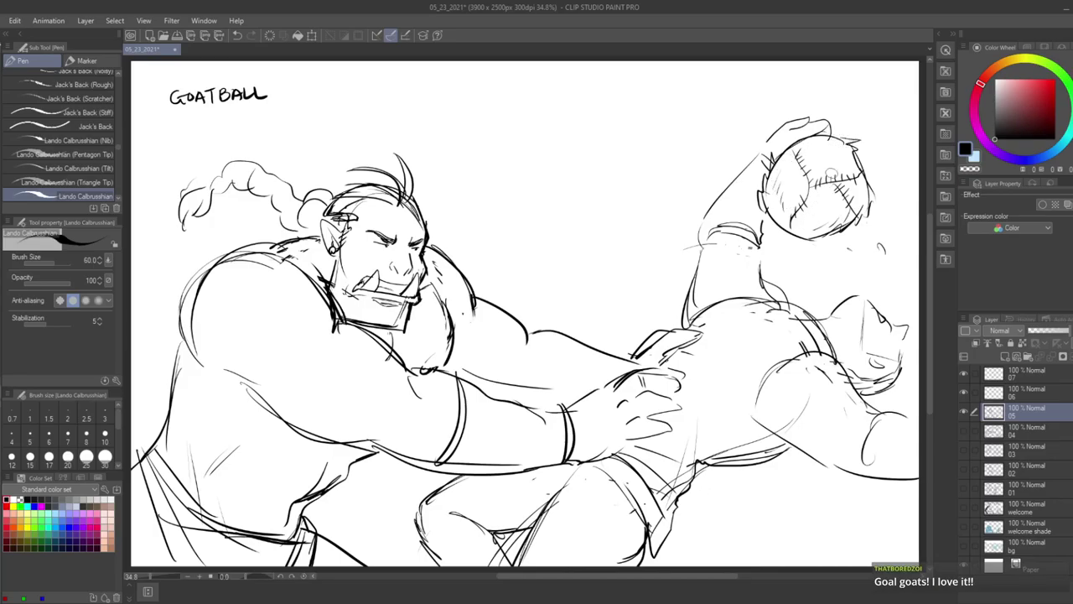
mouse_move(867, 174)
left_mouse_down()
mouse_move(874, 211)
mouse_move(830, 238)
left_mouse_up()
key("ctrl+s")
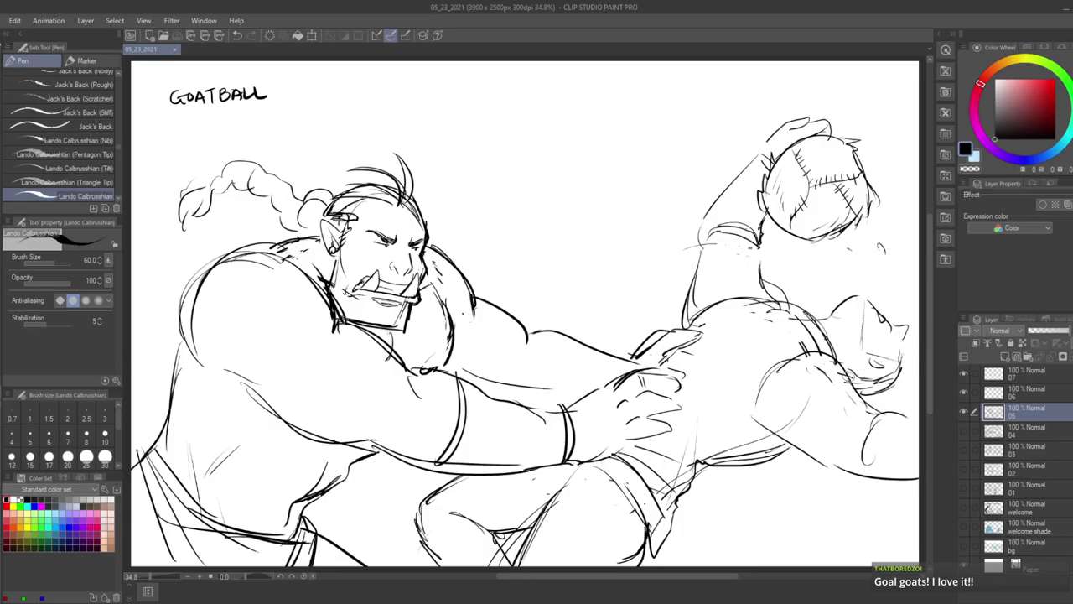
- Add strand lines to the orc's braid and draw a band around his far forearm
mouse_move(293, 193)
left_mouse_down()
mouse_move(307, 201)
mouse_move(280, 210)
mouse_move(285, 172)
mouse_move(267, 166)
mouse_move(255, 184)
mouse_move(268, 189)
mouse_move(245, 156)
mouse_move(235, 172)
mouse_move(225, 159)
mouse_move(209, 193)
mouse_move(220, 188)
left_mouse_up()
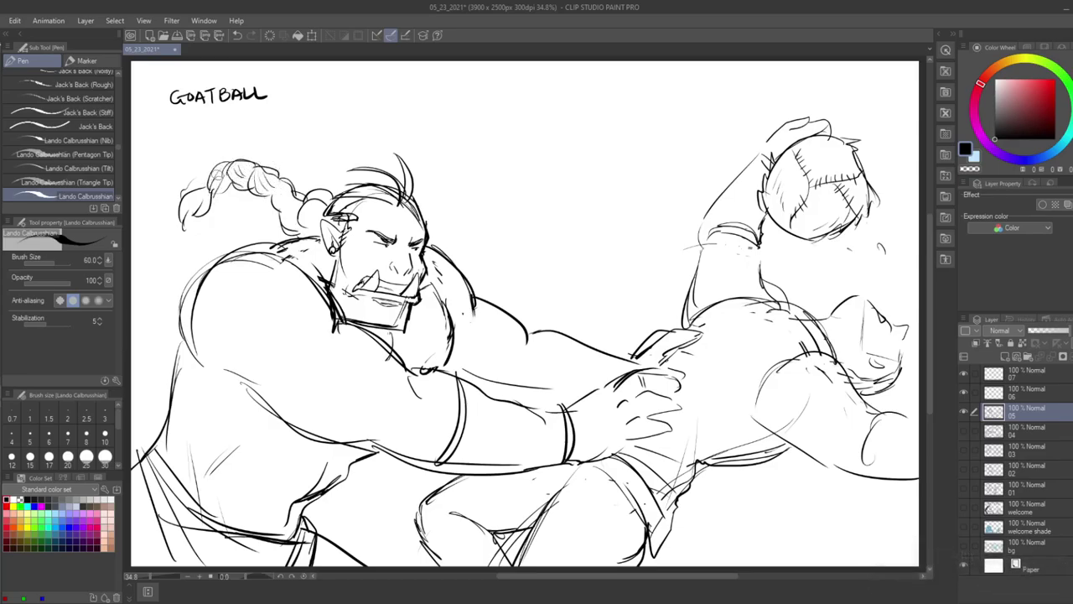
left_click_drag(538, 337, 536, 396)
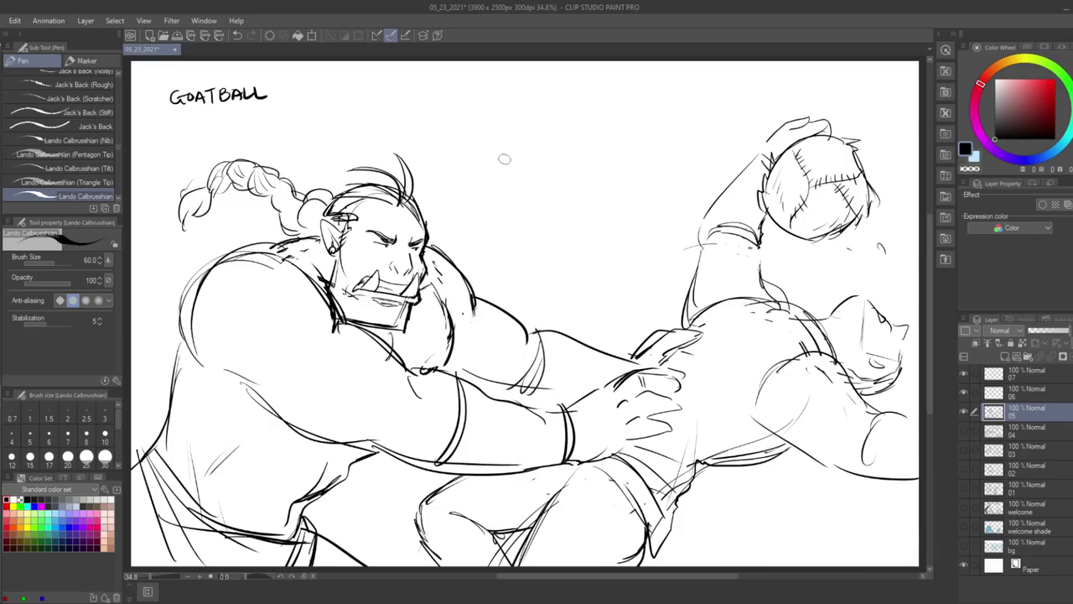
- Sketch a small head with ears and large loops of hair in the empty space above the orc's outstretched arms
mouse_move(493, 176)
left_mouse_down()
mouse_move(476, 130)
mouse_move(512, 104)
mouse_move(529, 161)
mouse_move(511, 179)
mouse_move(481, 167)
left_mouse_up()
mouse_move(529, 135)
left_mouse_down()
mouse_move(533, 115)
mouse_move(537, 145)
left_mouse_up()
key("ctrl+z")
left_click_drag(474, 138, 481, 164)
left_click_drag(495, 67, 565, 102)
mouse_move(513, 84)
left_mouse_down()
mouse_move(556, 111)
mouse_move(446, 105)
mouse_move(479, 126)
left_mouse_up()
mouse_move(476, 115)
left_mouse_down()
mouse_move(458, 81)
mouse_move(447, 124)
mouse_move(465, 147)
left_mouse_up()
key("ctrl+z")
key("ctrl+z")
left_click_drag(475, 110, 469, 149)
left_click_drag(471, 141, 480, 159)
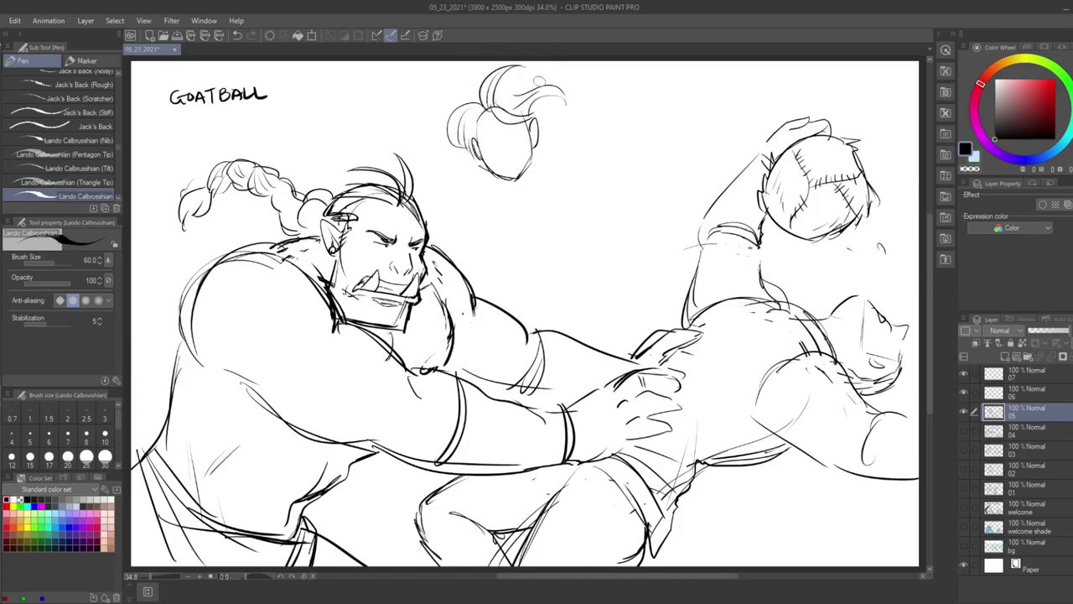
- Add the front hair strands, ear detail and a braid flying up from the small character's head
left_click_drag(492, 100, 517, 91)
left_click_drag(544, 95, 528, 116)
mouse_move(536, 104)
left_mouse_down()
mouse_move(542, 124)
mouse_move(549, 101)
mouse_move(539, 115)
left_mouse_up()
mouse_move(544, 93)
left_mouse_down()
mouse_move(540, 114)
mouse_move(528, 86)
mouse_move(563, 62)
left_mouse_up()
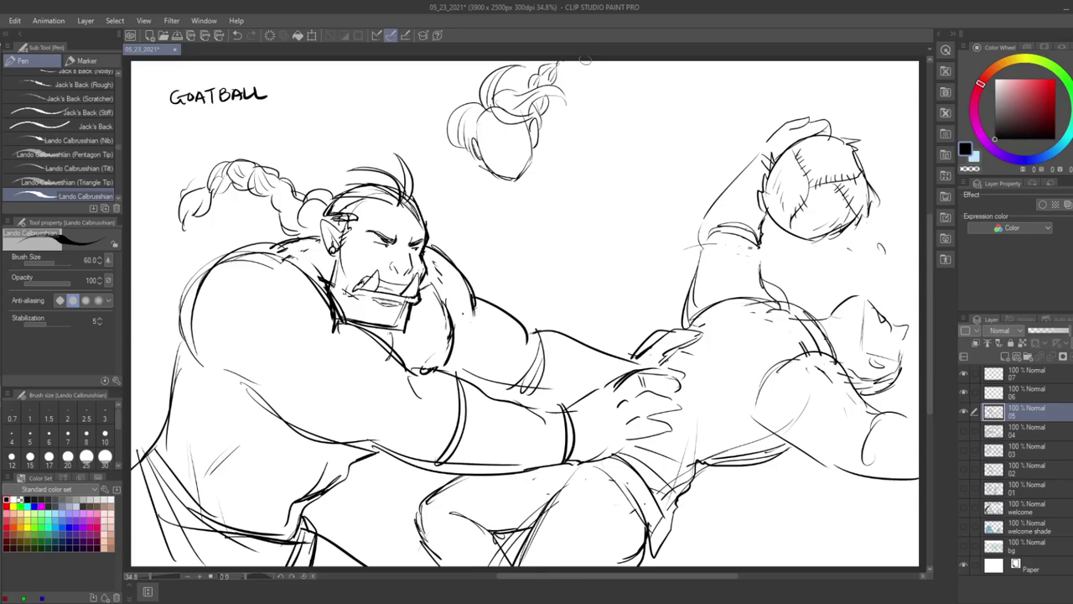
- Draw the small character's angry eyes, brows and open shouting mouth
left_click_drag(486, 116, 477, 135)
left_click_drag(508, 134, 519, 133)
left_click_drag(497, 160, 529, 163)
left_click_drag(529, 165, 498, 169)
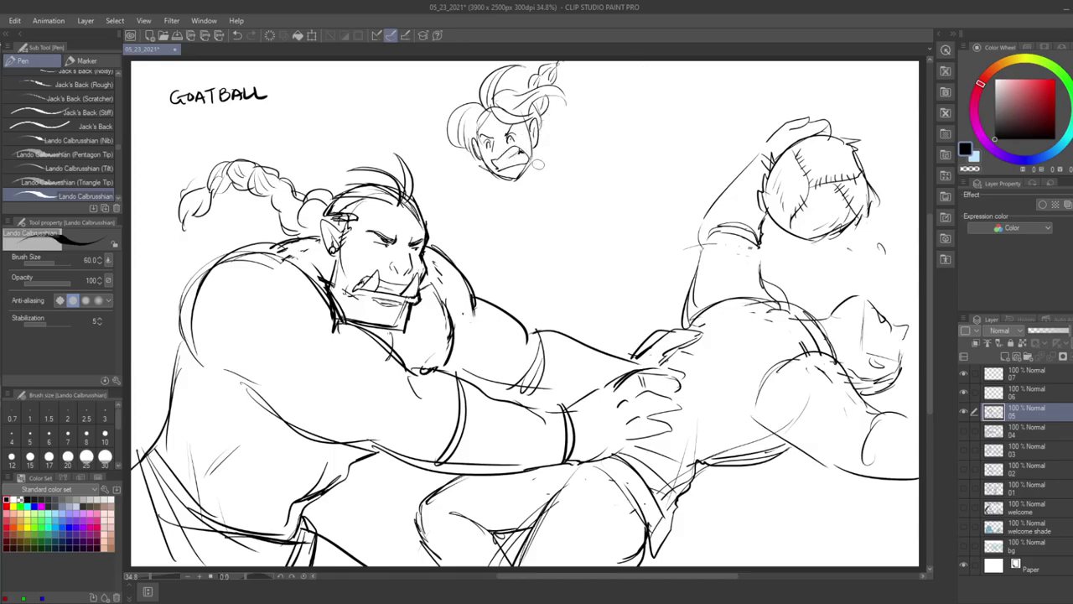
- Draw one grasping hand below the small character's chin and the other hand beside the orc's forehead
mouse_move(508, 178)
left_mouse_down()
mouse_move(486, 195)
mouse_move(506, 179)
mouse_move(493, 221)
mouse_move(496, 200)
mouse_move(499, 210)
left_mouse_up()
key("ctrl+z")
key("ctrl+z")
mouse_move(499, 210)
left_mouse_down()
mouse_move(484, 212)
mouse_move(501, 220)
left_mouse_up()
mouse_move(505, 181)
left_mouse_down()
mouse_move(499, 199)
mouse_move(526, 206)
mouse_move(526, 221)
left_mouse_up()
left_click_drag(505, 213, 523, 223)
left_click_drag(422, 190, 419, 171)
mouse_move(408, 186)
left_mouse_down()
mouse_move(423, 171)
mouse_move(429, 211)
left_mouse_up()
left_click_drag(423, 197, 415, 212)
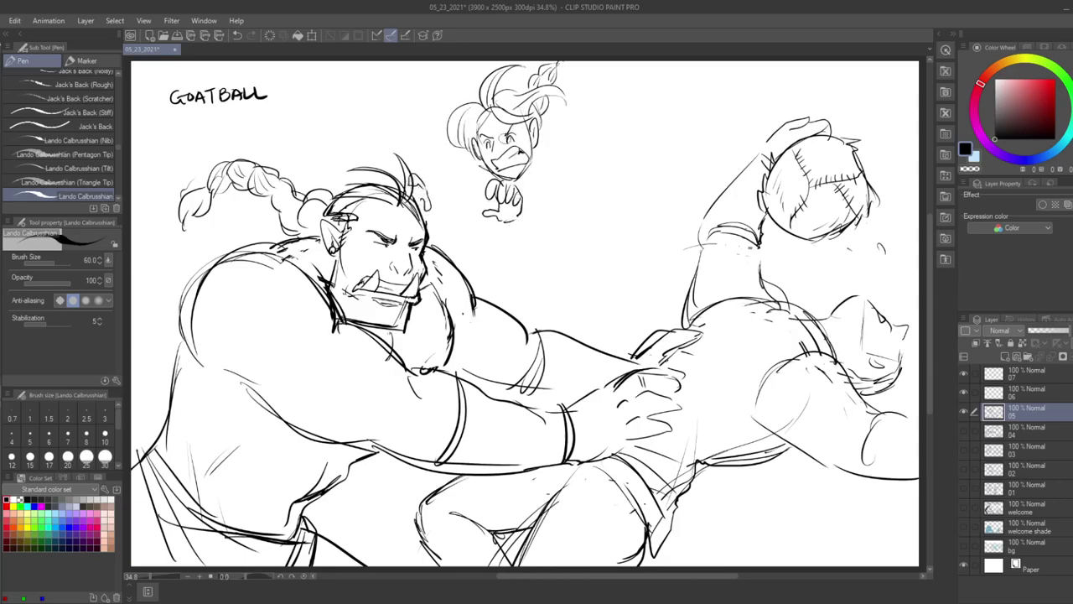
- Sketch the small character's sleeves, shoulders and both arms connecting to the hands
left_click_drag(515, 176, 544, 169)
left_click_drag(534, 202, 522, 204)
mouse_move(535, 141)
left_mouse_down()
mouse_move(545, 199)
mouse_move(568, 173)
left_mouse_up()
left_click_drag(554, 124, 570, 166)
left_click_drag(425, 180, 450, 178)
left_click_drag(432, 190, 455, 208)
left_click_drag(450, 189, 478, 164)
mouse_move(483, 172)
left_mouse_down()
mouse_move(492, 181)
mouse_move(460, 209)
left_mouse_up()
mouse_move(468, 152)
left_mouse_down()
mouse_move(461, 204)
mouse_move(446, 173)
left_mouse_up()
mouse_move(443, 174)
left_mouse_down()
mouse_move(421, 178)
mouse_move(482, 201)
mouse_move(585, 201)
left_mouse_up()
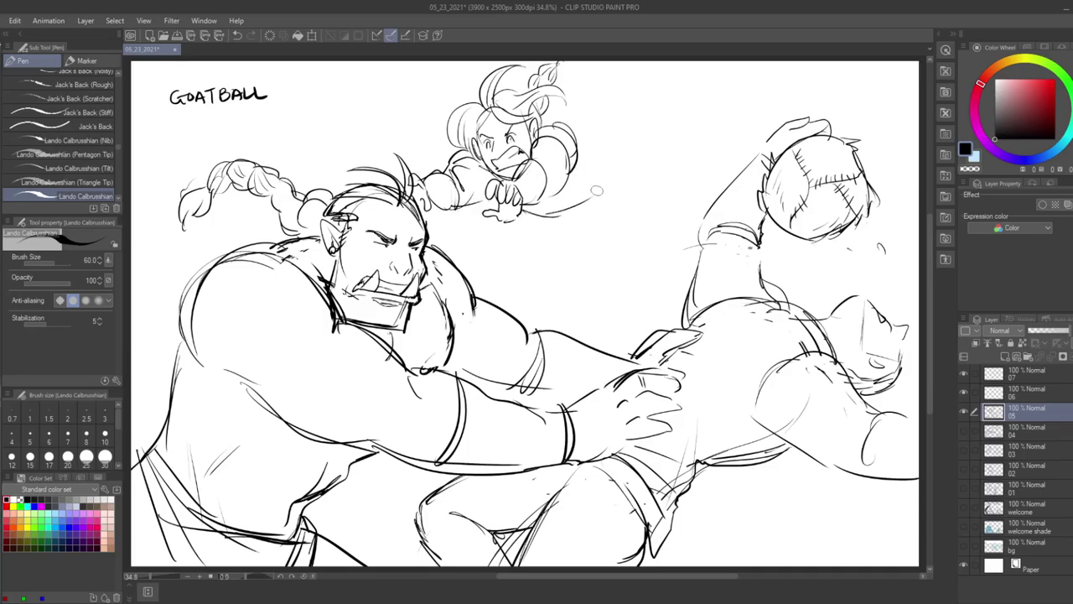
- Outline the small character's torso behind the near arm and darken its back edge and the sleeve folds
left_click_drag(520, 221, 591, 197)
mouse_move(581, 154)
left_mouse_down()
mouse_move(598, 158)
mouse_move(582, 202)
left_mouse_up()
left_click_drag(573, 123, 592, 188)
left_click_drag(573, 125, 596, 156)
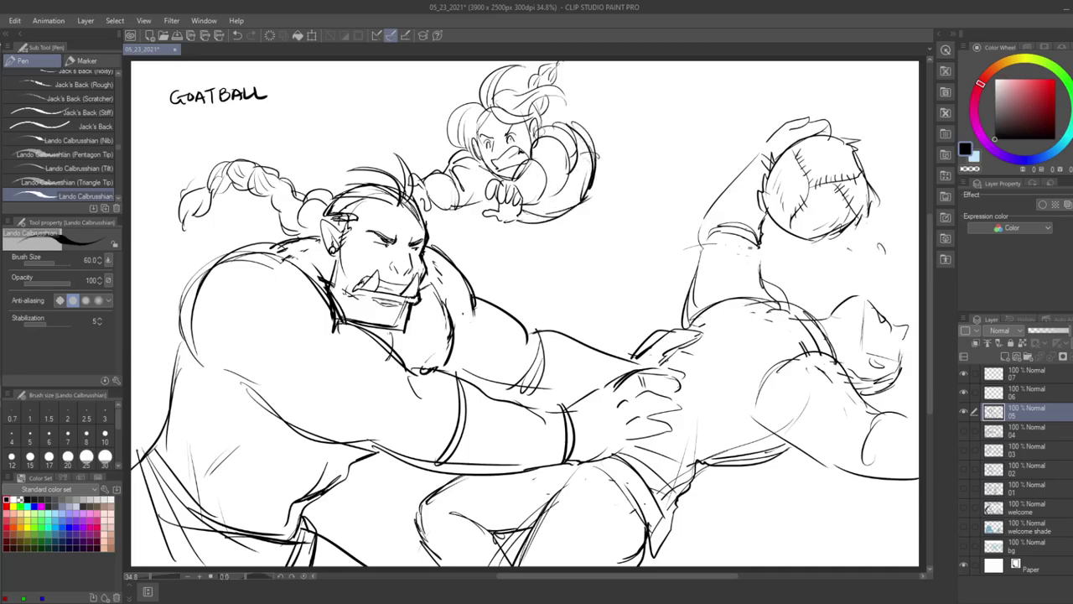
key("e")
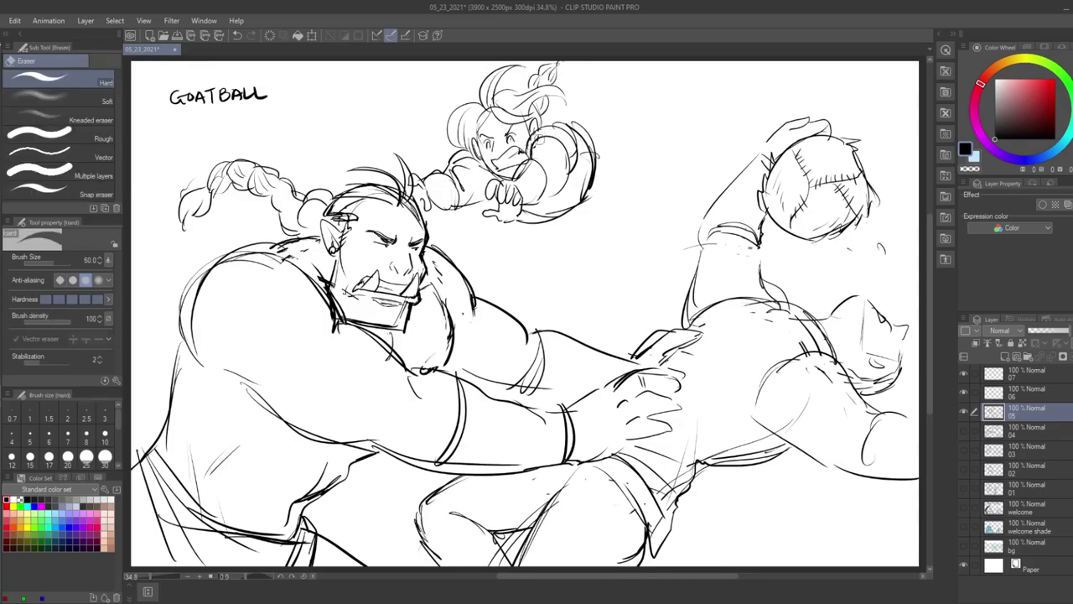
key("p")
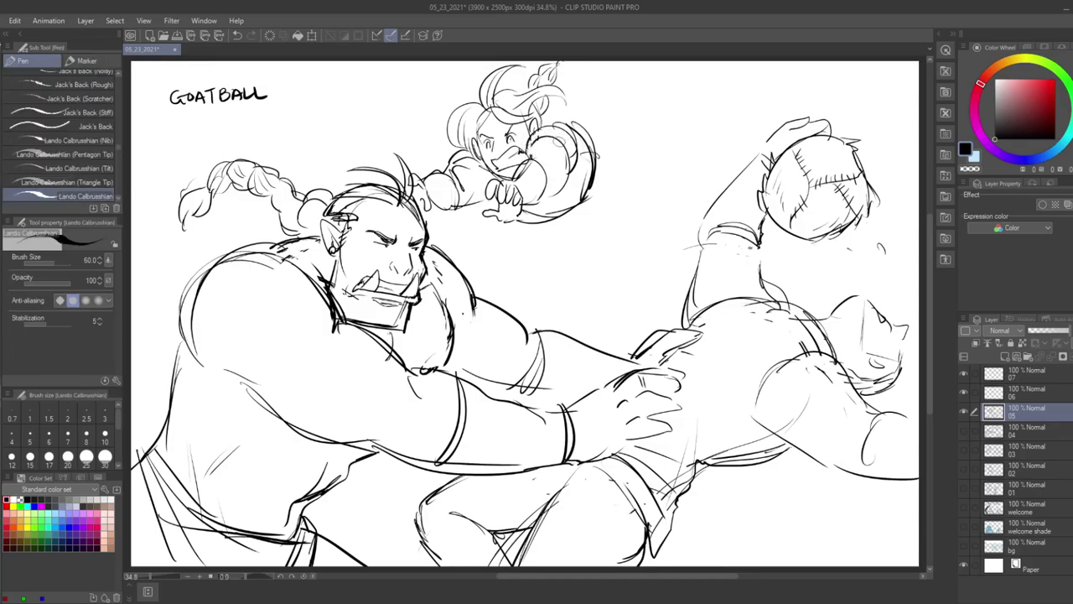
mouse_move(521, 158)
left_mouse_down()
mouse_move(542, 146)
mouse_move(561, 192)
mouse_move(542, 198)
mouse_move(572, 190)
left_mouse_up()
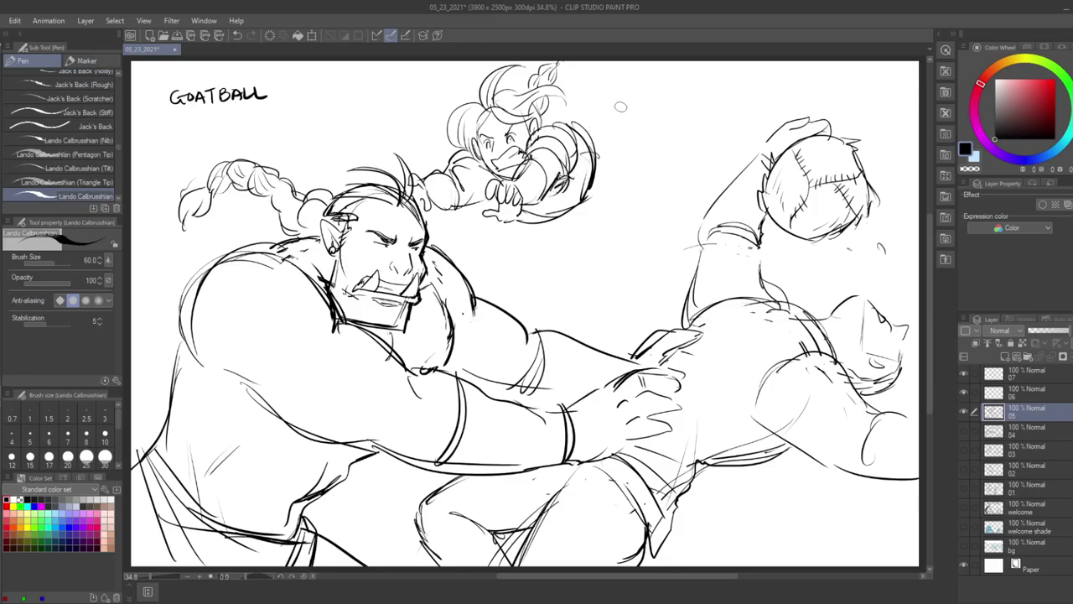
- Draw the leaping character's flying cloth and bent legs with boots trailing behind the torso
mouse_move(594, 131)
left_mouse_down()
mouse_move(585, 70)
mouse_move(653, 77)
mouse_move(589, 139)
mouse_move(563, 63)
left_mouse_up()
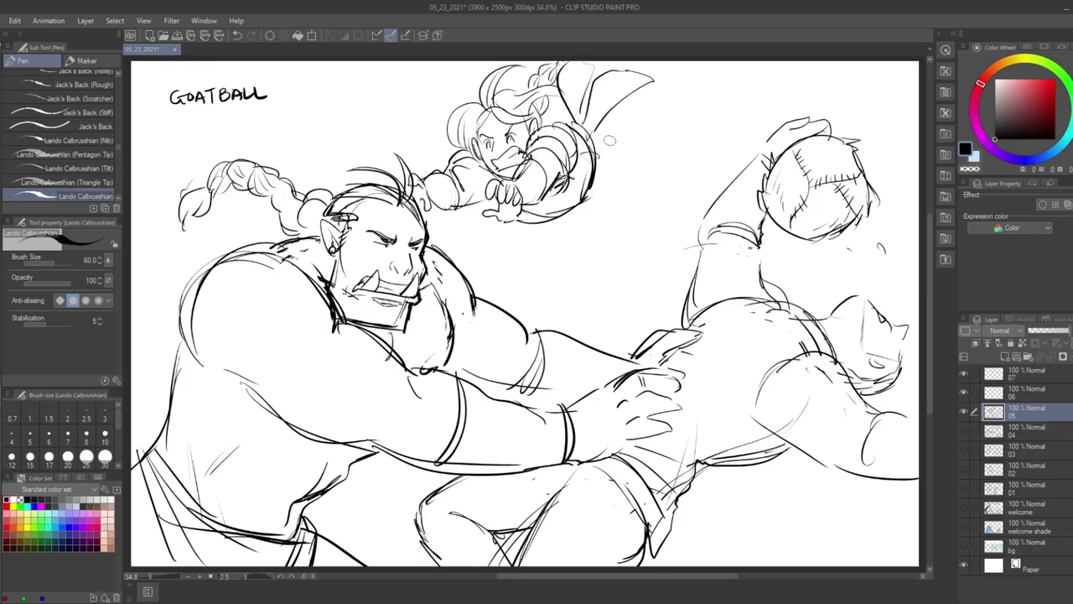
mouse_move(598, 179)
left_mouse_down()
mouse_move(654, 151)
mouse_move(667, 163)
left_mouse_up()
mouse_move(587, 206)
left_mouse_down()
mouse_move(667, 172)
mouse_move(656, 137)
mouse_move(667, 94)
mouse_move(694, 97)
mouse_move(659, 149)
mouse_move(606, 132)
mouse_move(625, 101)
mouse_move(656, 119)
mouse_move(651, 141)
mouse_move(600, 127)
left_mouse_up()
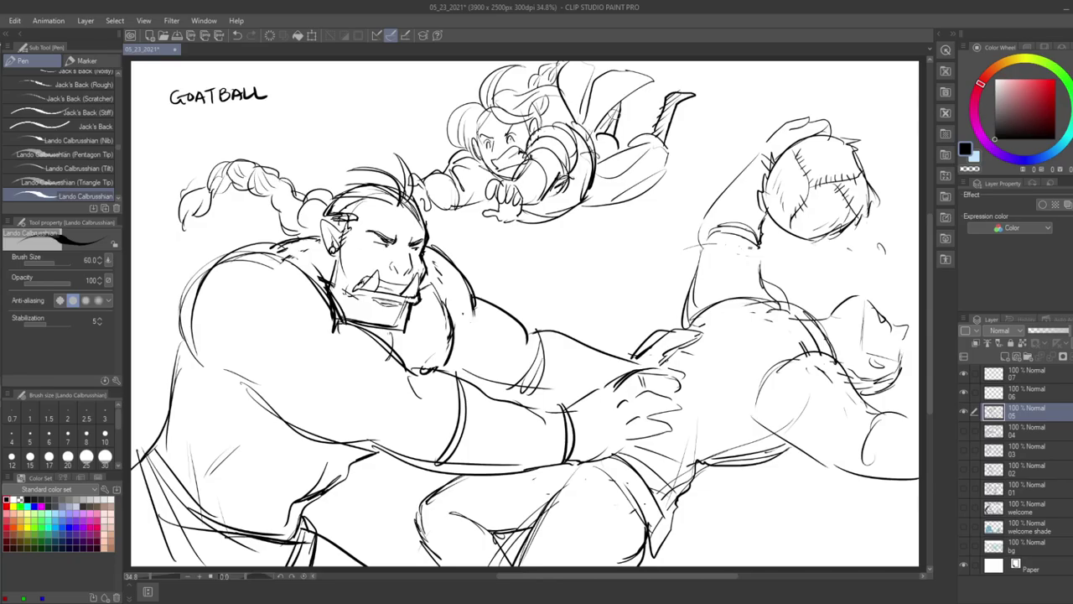
- Rough in two small background figures above the orc's hands, with round heads and arms meeting between them
mouse_move(638, 267)
left_mouse_down()
mouse_move(661, 228)
mouse_move(656, 247)
mouse_move(619, 258)
mouse_move(631, 253)
mouse_move(642, 280)
mouse_move(619, 240)
mouse_move(603, 240)
mouse_move(639, 288)
left_mouse_up()
mouse_move(590, 241)
left_mouse_down()
mouse_move(609, 244)
mouse_move(554, 236)
mouse_move(569, 245)
left_mouse_up()
mouse_move(595, 241)
left_mouse_down()
mouse_move(566, 271)
mouse_move(555, 246)
mouse_move(557, 256)
mouse_move(545, 256)
mouse_move(554, 294)
left_mouse_up()
key("ctrl+z")
key("ctrl+z")
mouse_move(598, 248)
left_mouse_down()
mouse_move(577, 266)
mouse_move(580, 303)
left_mouse_up()
mouse_move(640, 251)
left_mouse_down()
mouse_move(619, 241)
mouse_move(642, 266)
left_mouse_up()
key("ctrl+z")
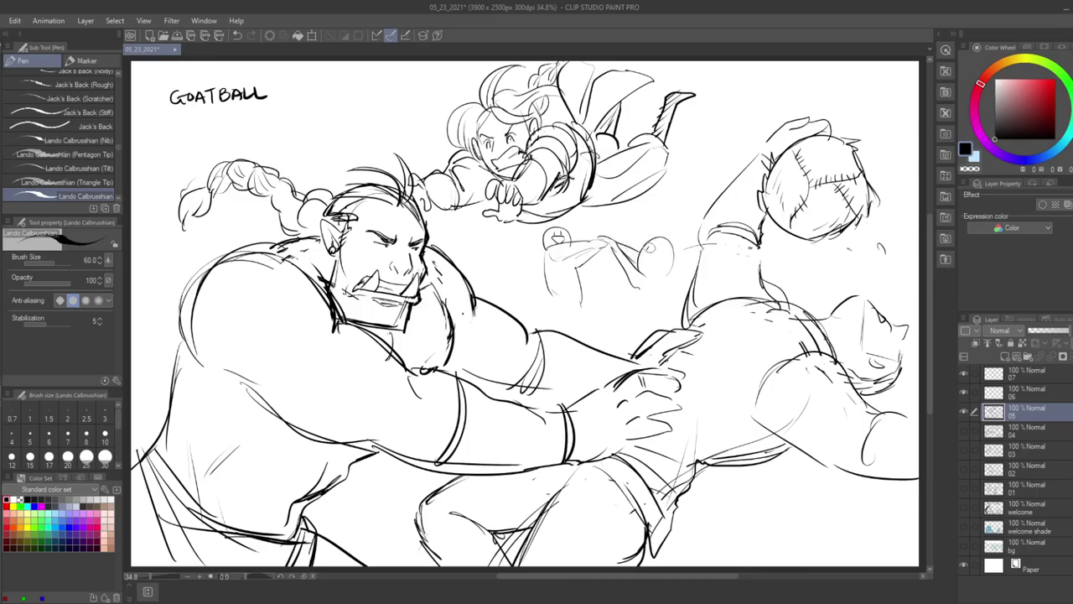
- Sketch the torsos and legs of the two clashing background figures down to the orc's forearm
mouse_move(645, 254)
left_mouse_down()
mouse_move(671, 271)
mouse_move(669, 288)
mouse_move(631, 287)
mouse_move(617, 313)
left_mouse_up()
left_click_drag(672, 287, 640, 329)
left_click_drag(583, 294, 603, 321)
mouse_move(546, 300)
left_mouse_down()
mouse_move(562, 325)
mouse_move(569, 312)
mouse_move(598, 327)
mouse_move(643, 303)
mouse_move(609, 314)
mouse_move(613, 329)
mouse_move(644, 325)
mouse_move(626, 354)
left_mouse_up()
left_click_drag(635, 301, 643, 312)
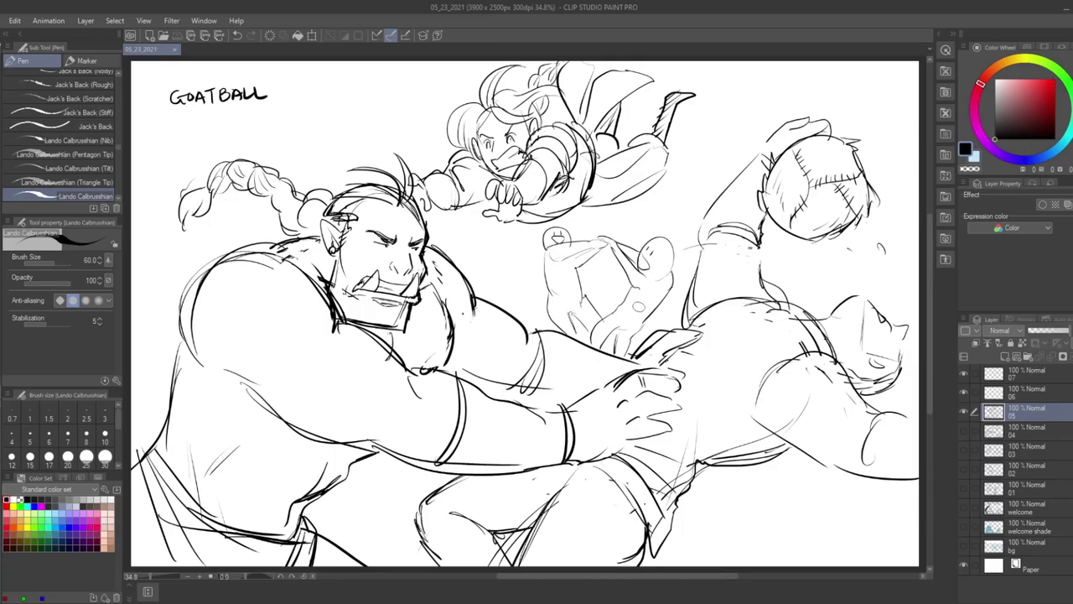
- Refine the background figures' arms, add impact marks above their clashing hands, and save the file
mouse_move(585, 243)
left_mouse_down()
mouse_move(621, 241)
mouse_move(550, 263)
left_mouse_up()
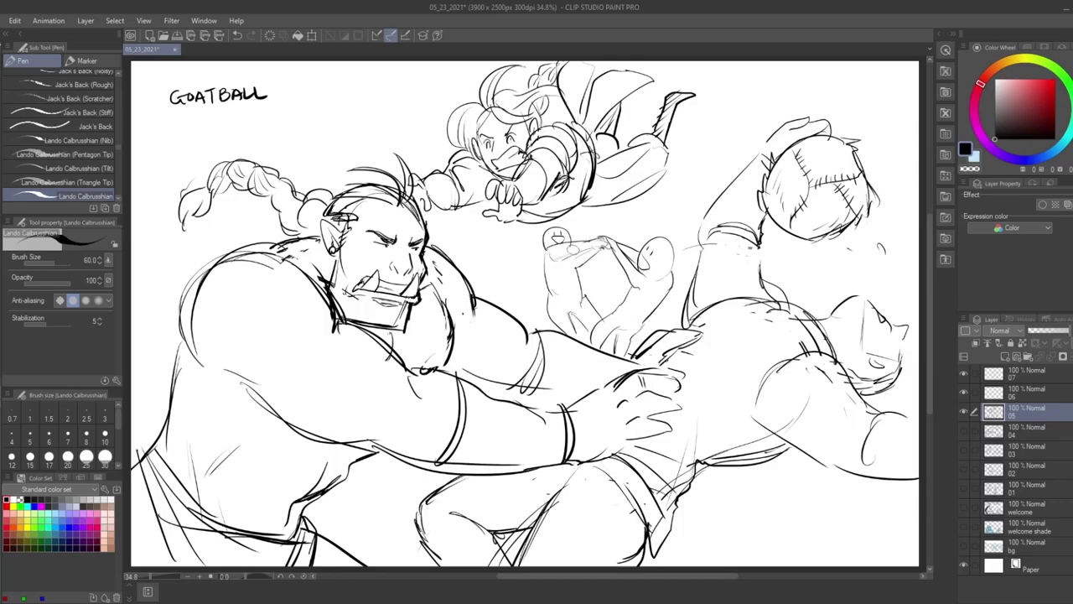
left_click_drag(594, 225, 630, 231)
key("ctrl+s")
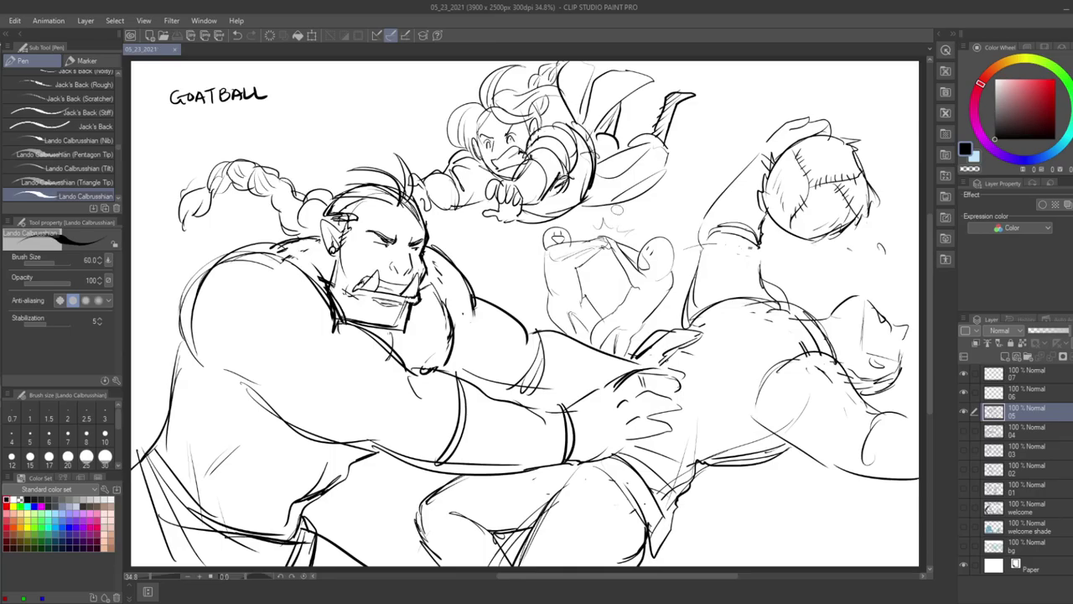
- Sketch a muscular background figure at the canvas edge behind the orc's back, with head, shoulders, torso and legs
mouse_move(136, 218)
left_mouse_down()
mouse_move(161, 212)
mouse_move(166, 223)
mouse_move(146, 214)
mouse_move(141, 226)
mouse_move(151, 243)
mouse_move(171, 233)
mouse_move(172, 243)
mouse_move(143, 249)
mouse_move(221, 228)
left_mouse_up()
left_click_drag(134, 253, 143, 258)
left_click_drag(222, 232, 254, 232)
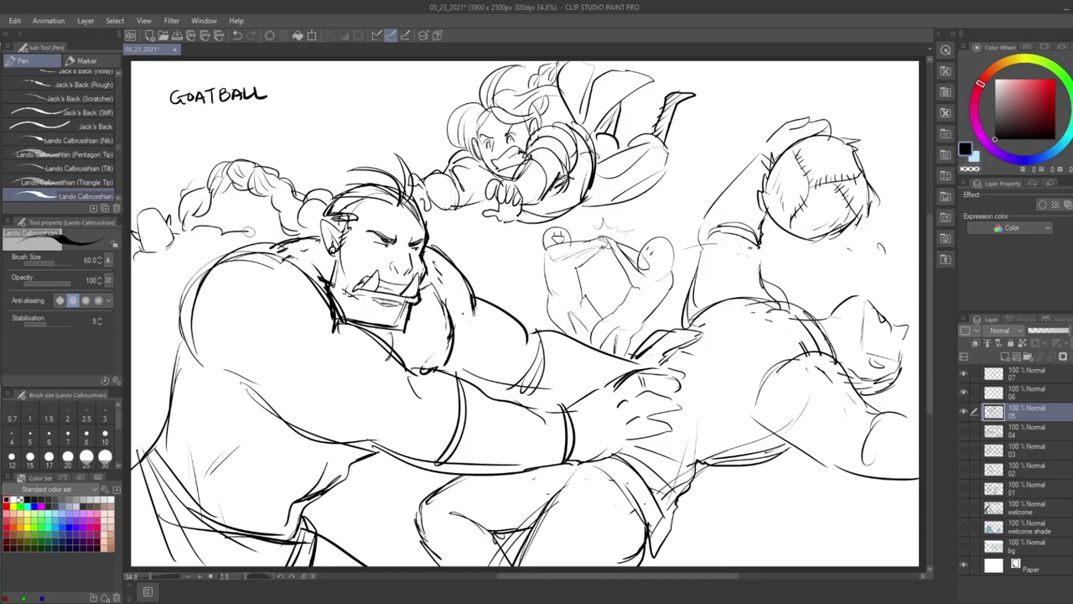
left_click_drag(139, 296, 158, 303)
mouse_move(165, 254)
left_mouse_down()
mouse_move(192, 240)
mouse_move(179, 285)
mouse_move(151, 295)
mouse_move(174, 317)
mouse_move(139, 375)
left_mouse_up()
mouse_move(164, 337)
left_mouse_down()
mouse_move(173, 354)
mouse_move(162, 384)
left_mouse_up()
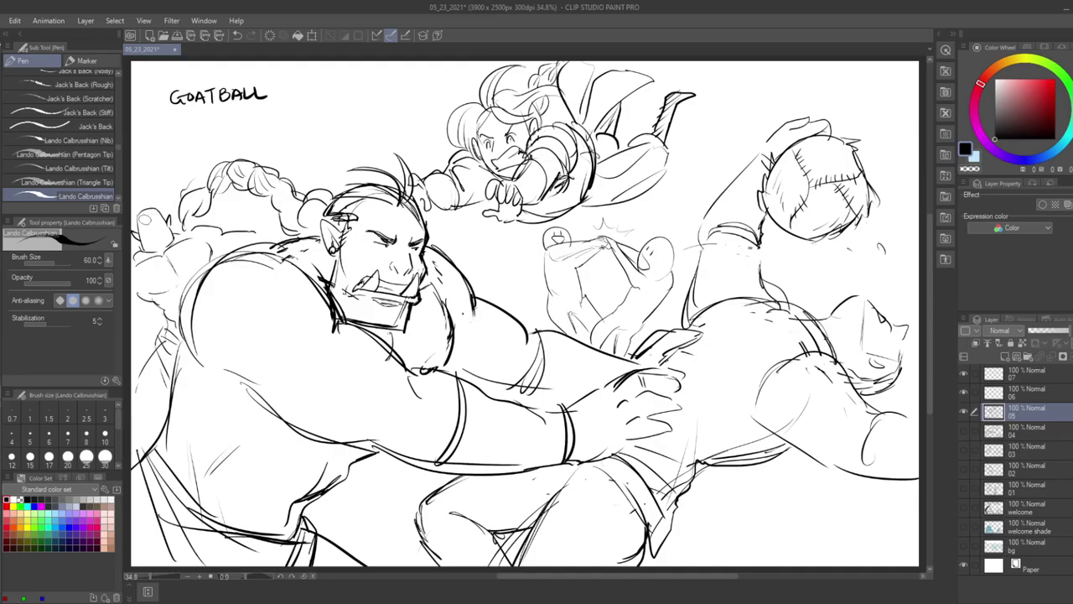
- Add a face, pointed ears and hair strands to the figure behind the orc's back, and save the file
mouse_move(166, 232)
left_mouse_down()
mouse_move(142, 239)
mouse_move(164, 243)
mouse_move(151, 220)
left_mouse_up()
mouse_move(248, 228)
left_mouse_down()
mouse_move(248, 206)
mouse_move(262, 235)
left_mouse_up()
mouse_move(146, 203)
left_mouse_down()
mouse_move(156, 201)
mouse_move(141, 210)
left_mouse_up()
left_click_drag(161, 171, 160, 179)
left_click_drag(173, 172, 169, 181)
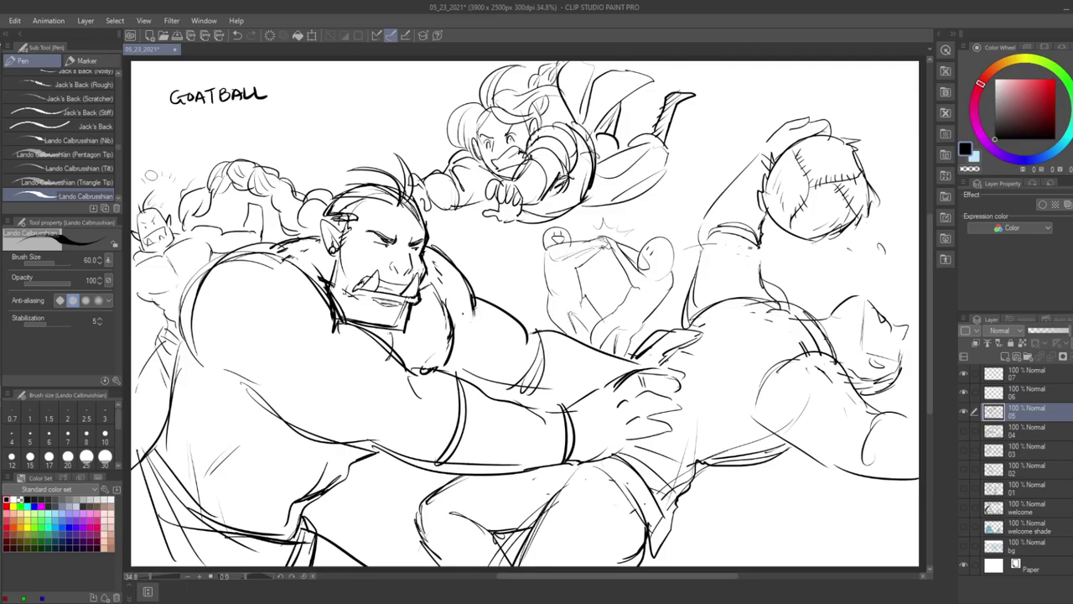
key("ctrl+s")
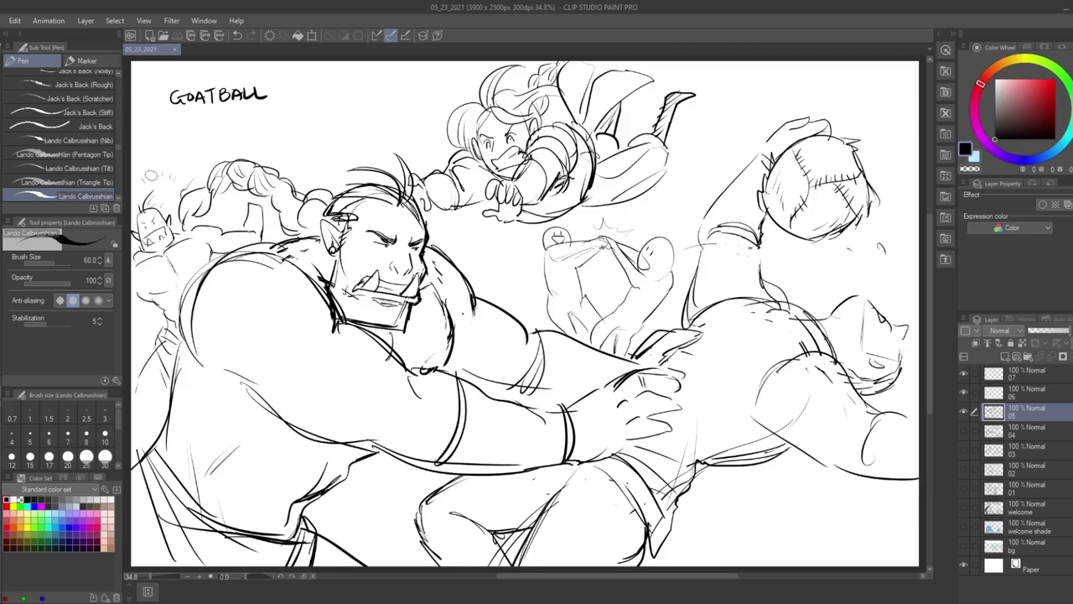
- Hide layer 05, handwrite the title "MODERN AU" in the upper corner of layer 06, and save the file
left_click(966, 412)
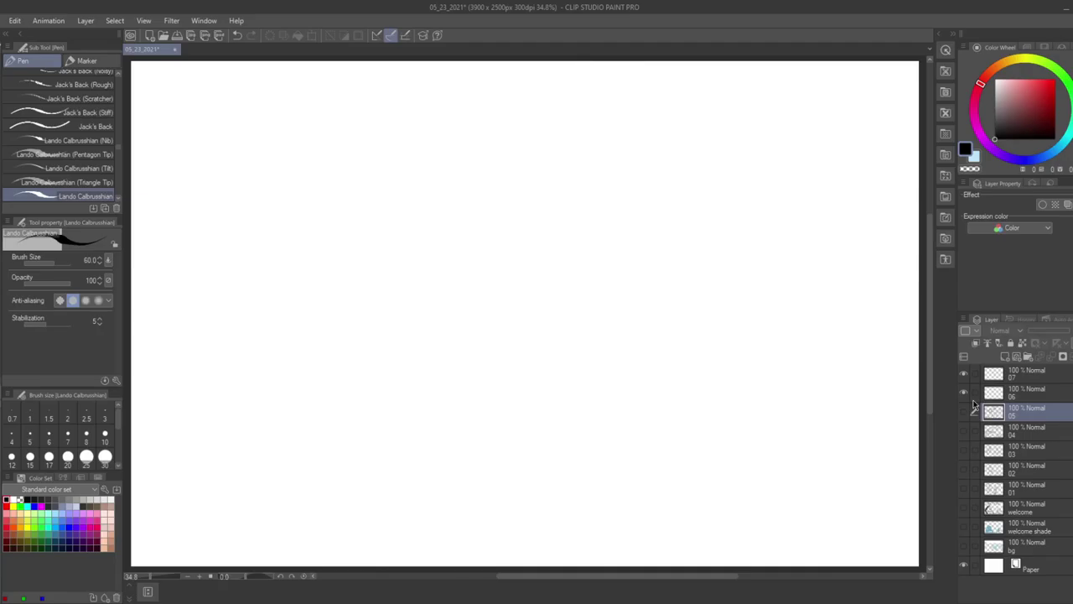
left_click(1037, 392)
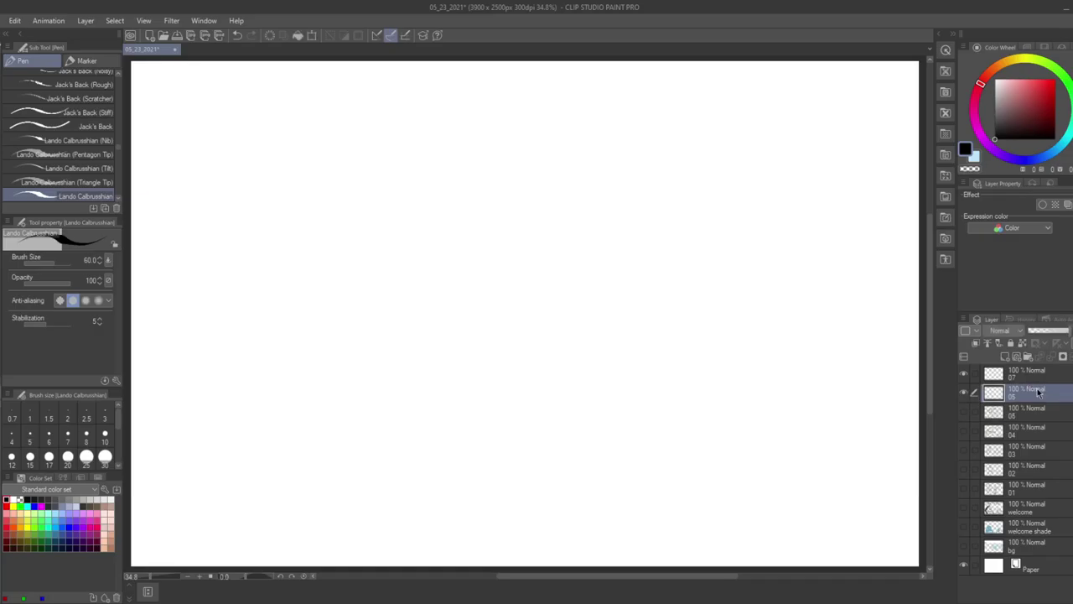
mouse_move(157, 80)
left_mouse_down()
mouse_move(172, 97)
mouse_move(211, 97)
left_mouse_up()
mouse_move(212, 83)
left_mouse_down()
mouse_move(211, 97)
mouse_move(223, 81)
left_mouse_up()
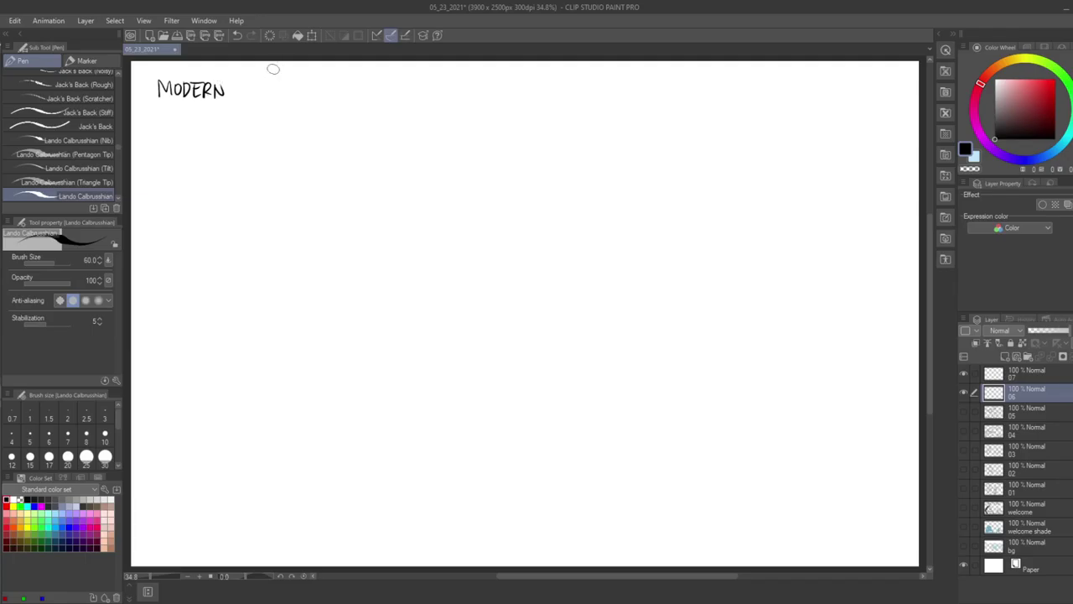
left_click_drag(247, 82, 251, 92)
left_click_drag(244, 89, 261, 90)
key("ctrl+s")
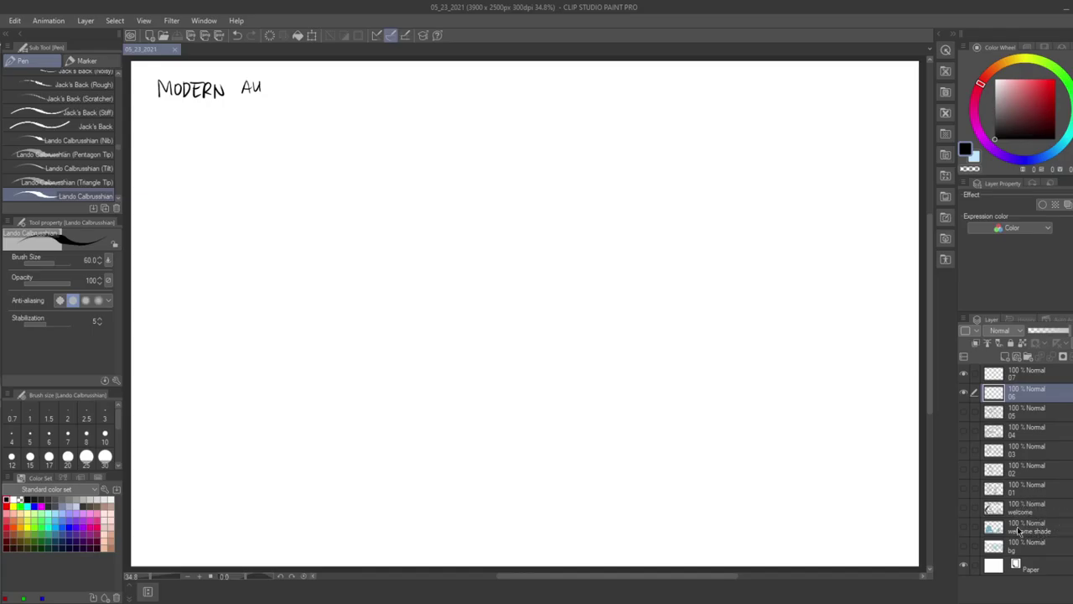
- Copy the entire character lineup from layer 01 and paste it as a new layer above layer 05, keeping the original hidden
left_click(964, 508)
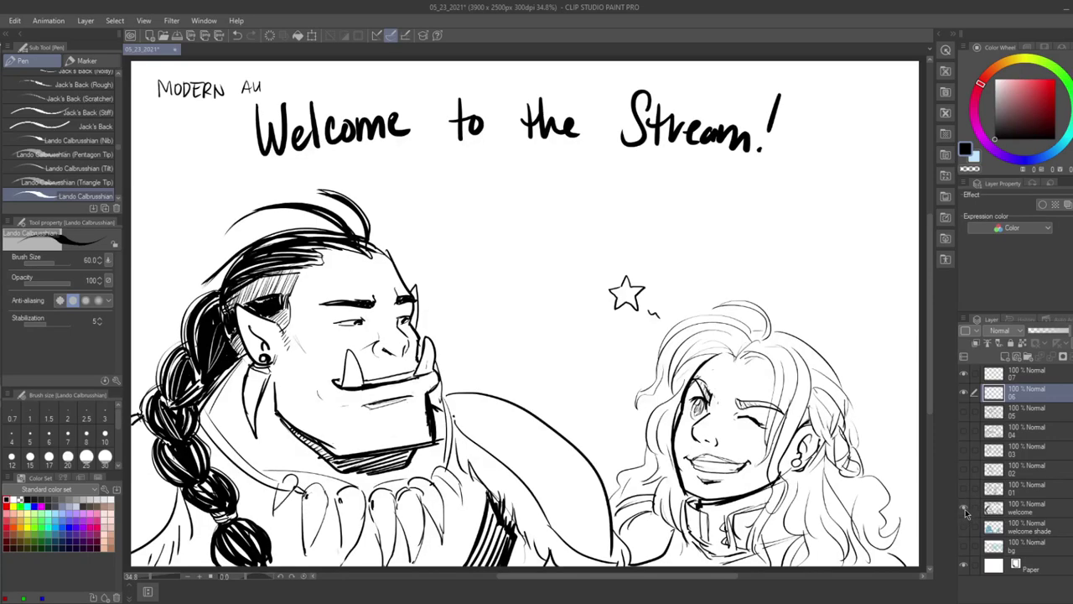
left_click(964, 508)
left_click(965, 493)
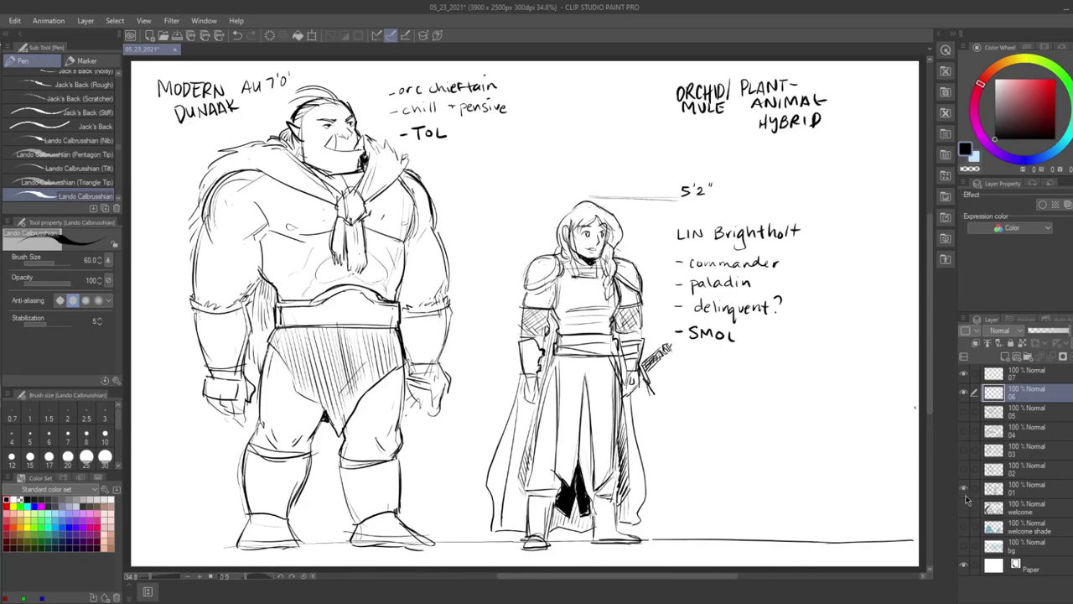
left_click(1021, 490)
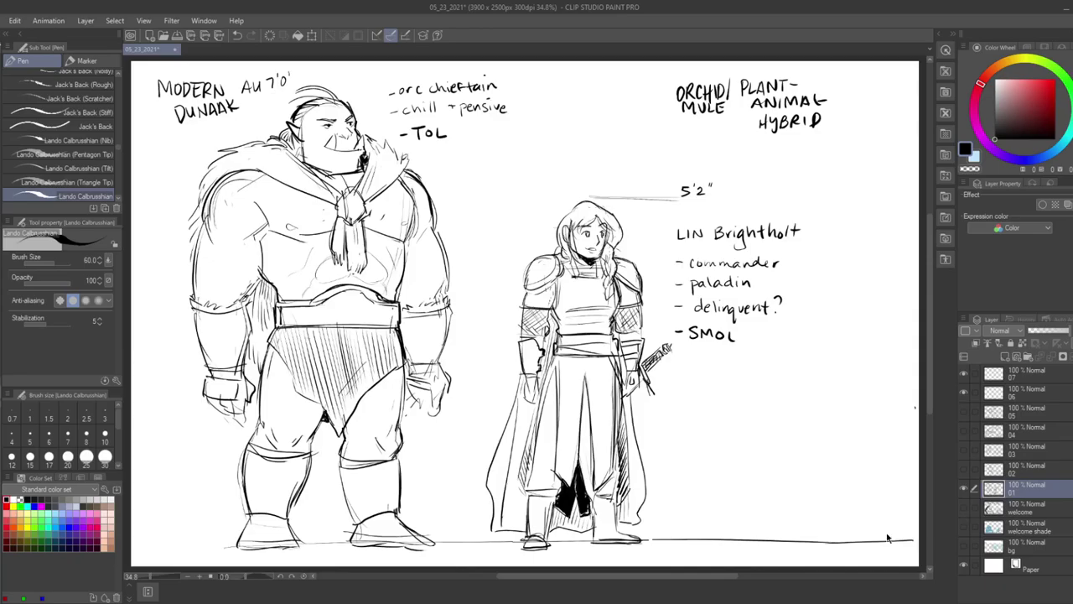
key("ctrl+a")
left_click(1037, 406)
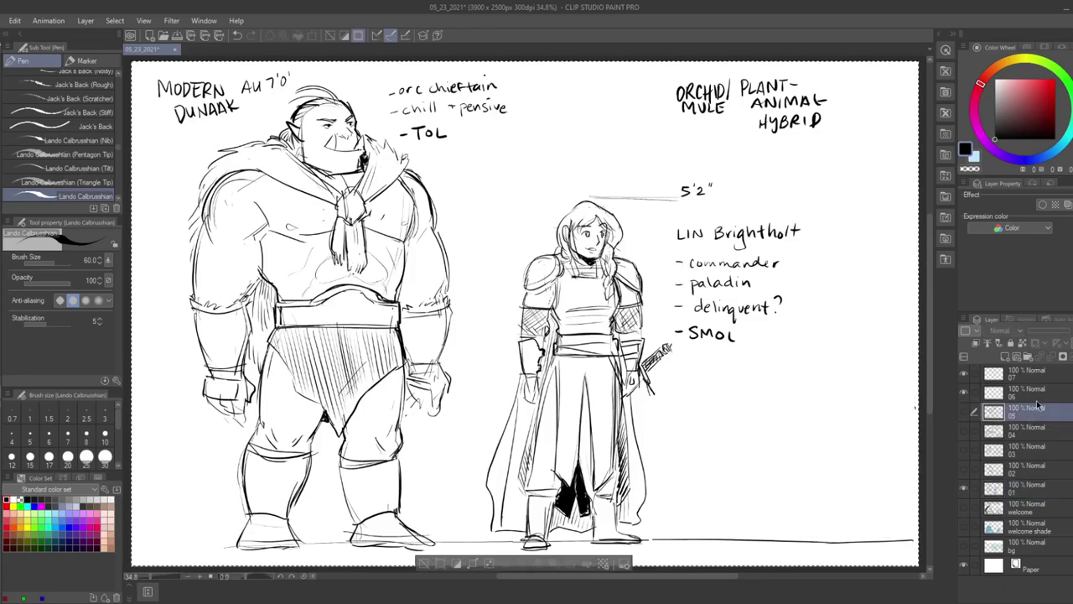
left_click(963, 490)
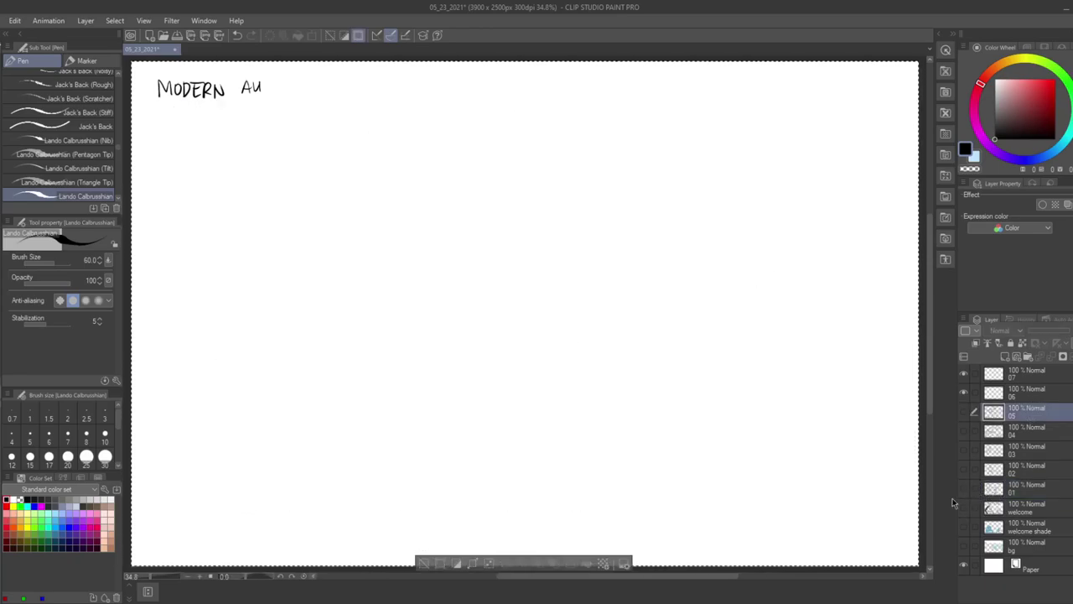
key("ctrl+v")
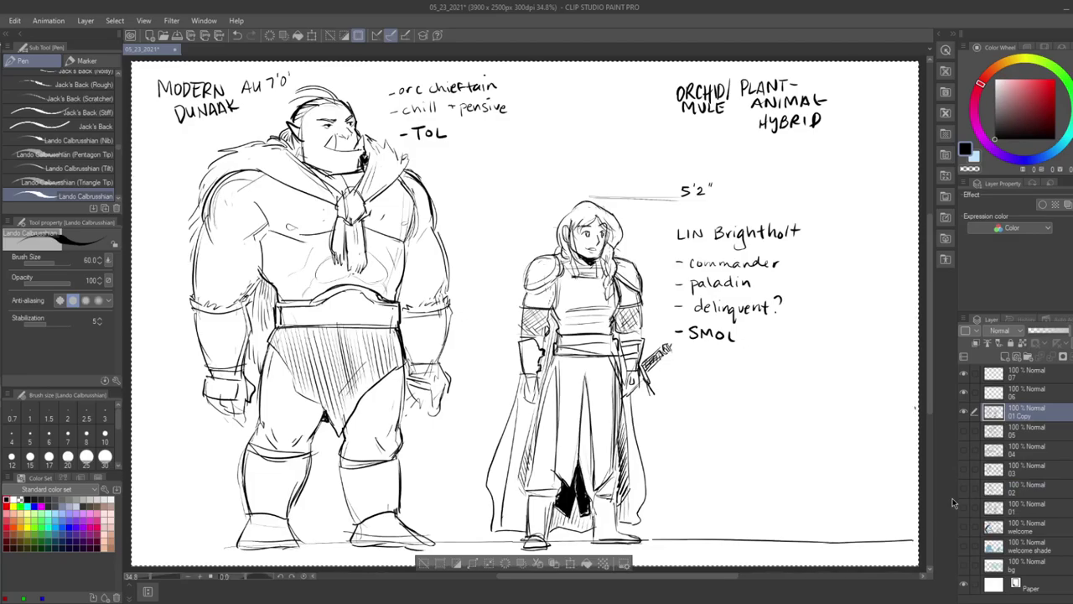
key("ctrl+d")
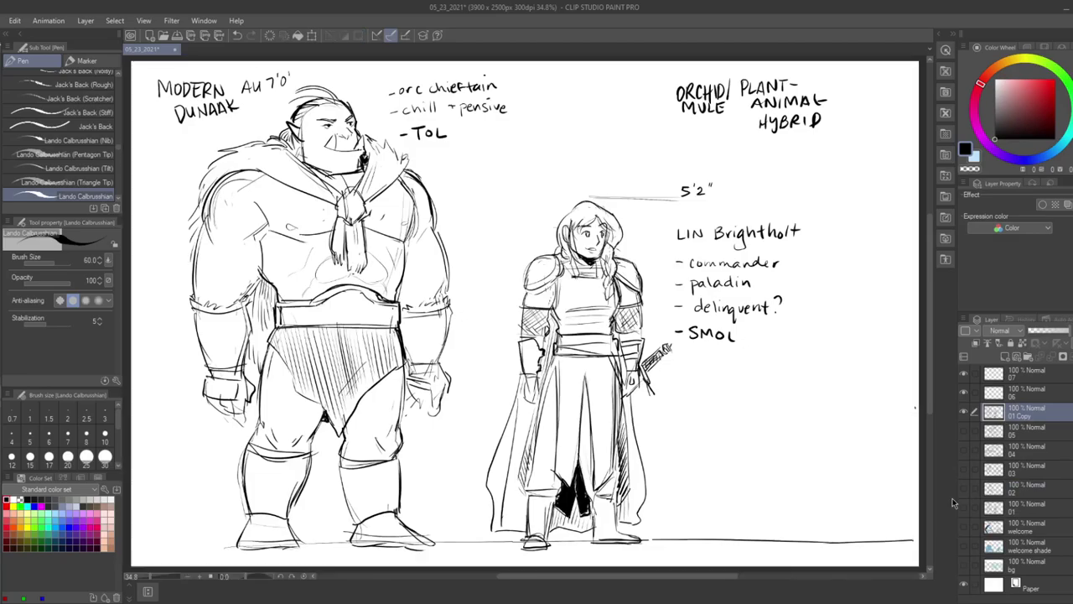
- Erase the 7'0" height label and delete the three description notes beside the orc on the copied layer
key("m")
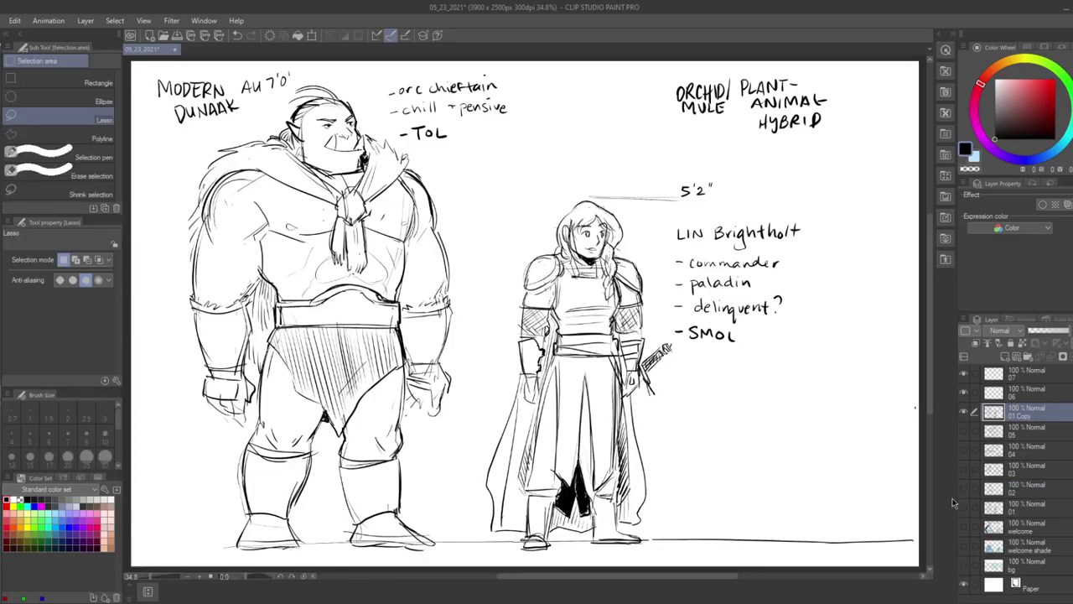
key("e")
left_click_drag(269, 84, 285, 76)
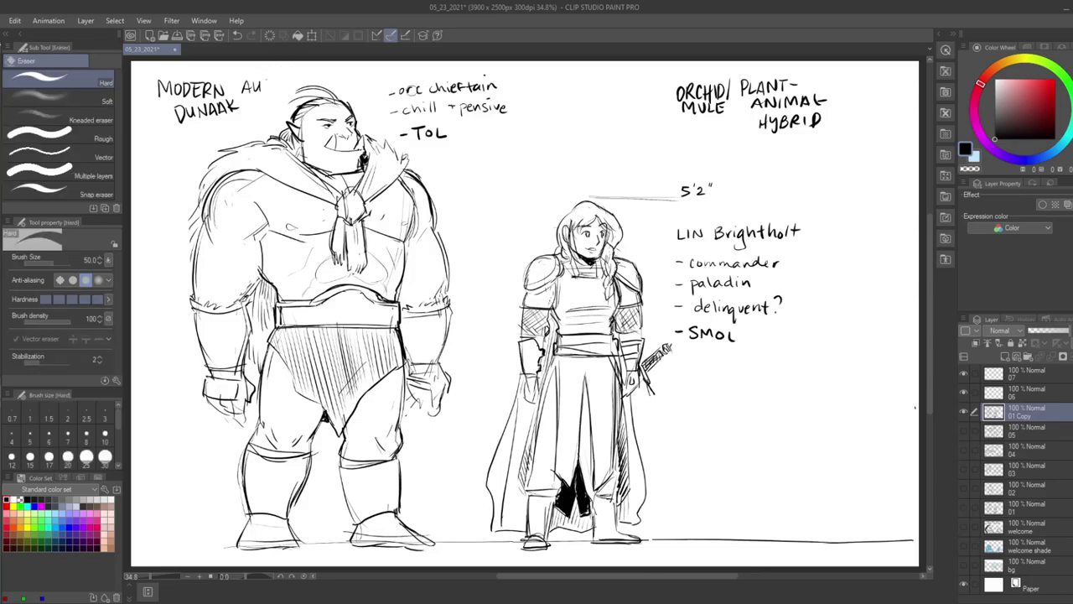
key("m")
mouse_move(451, 146)
left_mouse_down()
mouse_move(375, 81)
mouse_move(511, 136)
left_mouse_up()
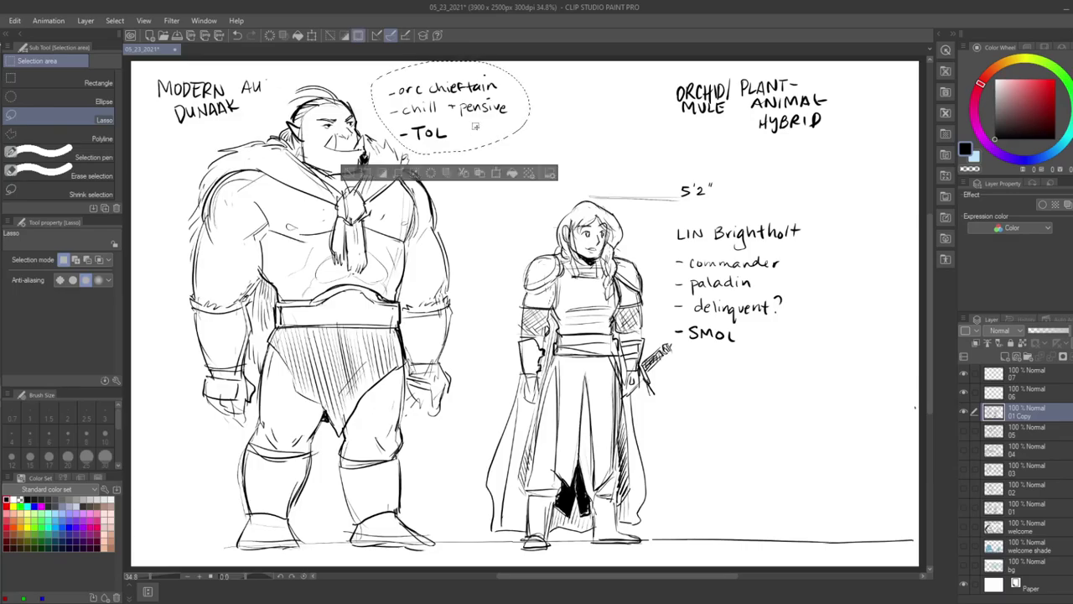
key("Delete")
- Delete the "ORCHID/MULE PLANT-ANIMAL HYBRID" note and the height, name and trait notes beside the armored figure
mouse_move(713, 143)
left_mouse_down()
mouse_move(721, 152)
mouse_move(713, 144)
left_mouse_up()
key("Delete")
key("ctrl+d")
mouse_move(666, 239)
left_mouse_down()
mouse_move(750, 156)
mouse_move(711, 349)
mouse_move(675, 208)
left_mouse_up()
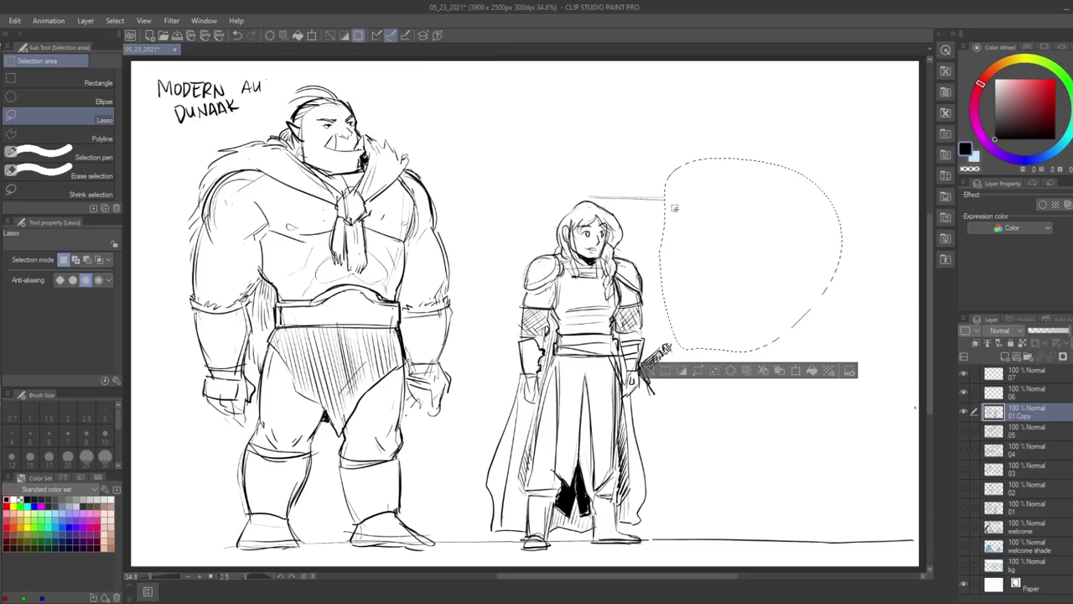
key("ctrl+d")
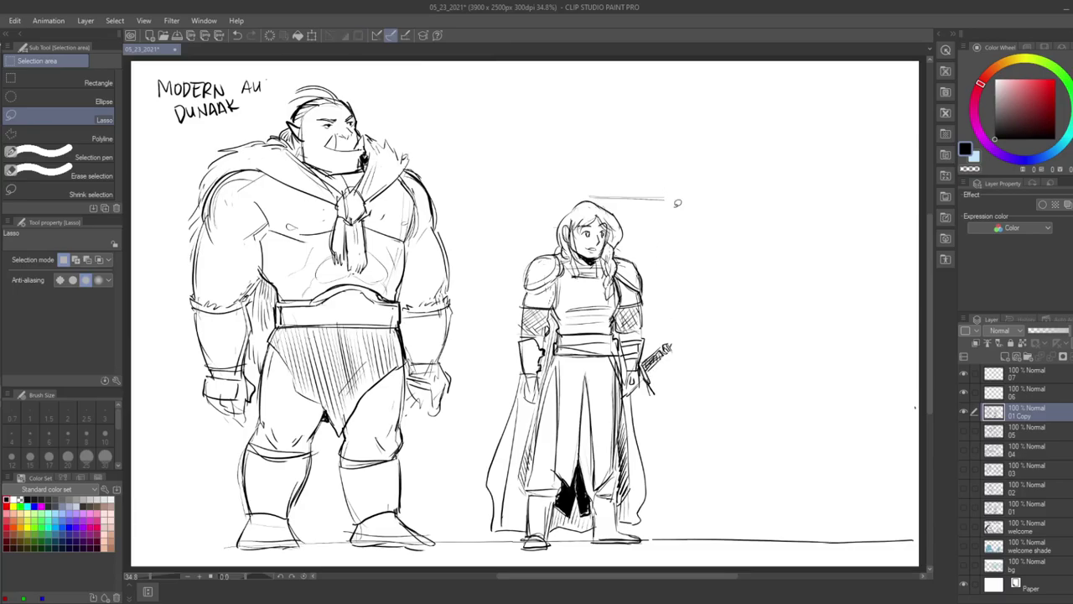
- Erase the sword hilt and the shoulder plate nearer the orc from the armored figure
key("e")
mouse_move(650, 361)
left_mouse_down()
mouse_move(651, 389)
mouse_move(666, 350)
mouse_move(659, 364)
left_mouse_up()
mouse_move(527, 259)
left_mouse_down()
mouse_move(533, 285)
mouse_move(546, 284)
mouse_move(560, 229)
left_mouse_up()
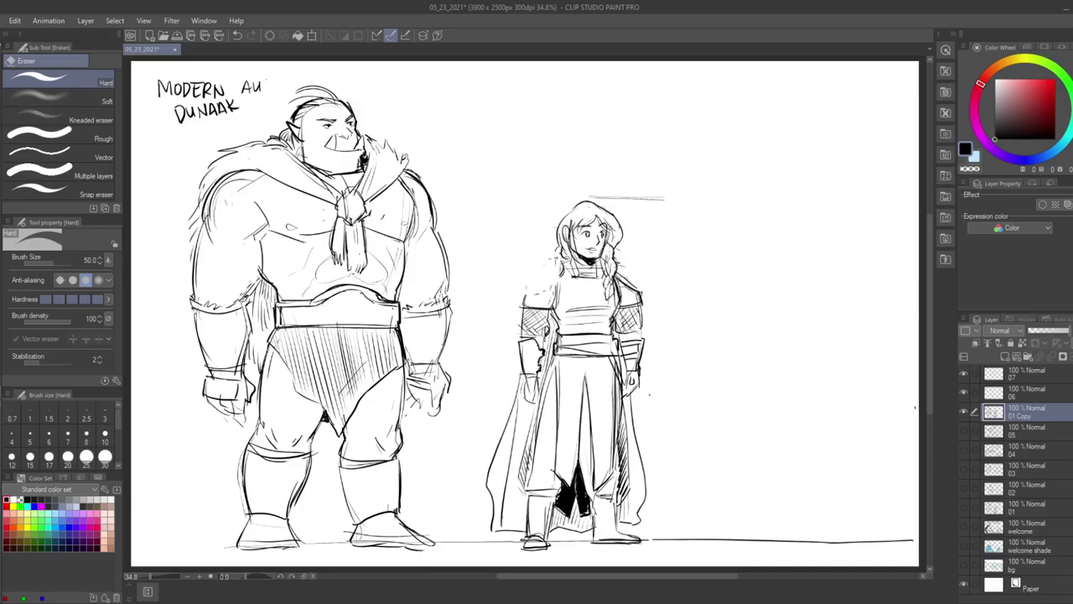
- Erase the cape on both sides of the armored figure's legs and its remains between the boots
mouse_move(517, 408)
left_mouse_down()
mouse_move(497, 526)
mouse_move(514, 530)
mouse_move(489, 469)
mouse_move(492, 509)
mouse_move(493, 423)
left_mouse_up()
mouse_move(634, 425)
left_mouse_down()
mouse_move(629, 402)
mouse_move(642, 471)
left_mouse_up()
left_click_drag(624, 505, 623, 415)
left_click_drag(627, 442, 628, 505)
mouse_move(556, 524)
left_mouse_down()
mouse_move(570, 461)
mouse_move(584, 532)
mouse_move(561, 494)
mouse_move(570, 523)
left_mouse_up()
- Erase the smaller figure's bracers, belt, front skirt split and the crosshatching on both upper sleeves
mouse_move(552, 326)
left_mouse_down()
mouse_move(546, 368)
mouse_move(518, 347)
mouse_move(528, 367)
mouse_move(541, 355)
mouse_move(519, 364)
left_mouse_up()
mouse_move(630, 340)
left_mouse_down()
mouse_move(637, 363)
mouse_move(562, 338)
mouse_move(614, 333)
mouse_move(560, 357)
mouse_move(582, 402)
mouse_move(556, 462)
left_mouse_up()
left_click_drag(590, 374, 590, 470)
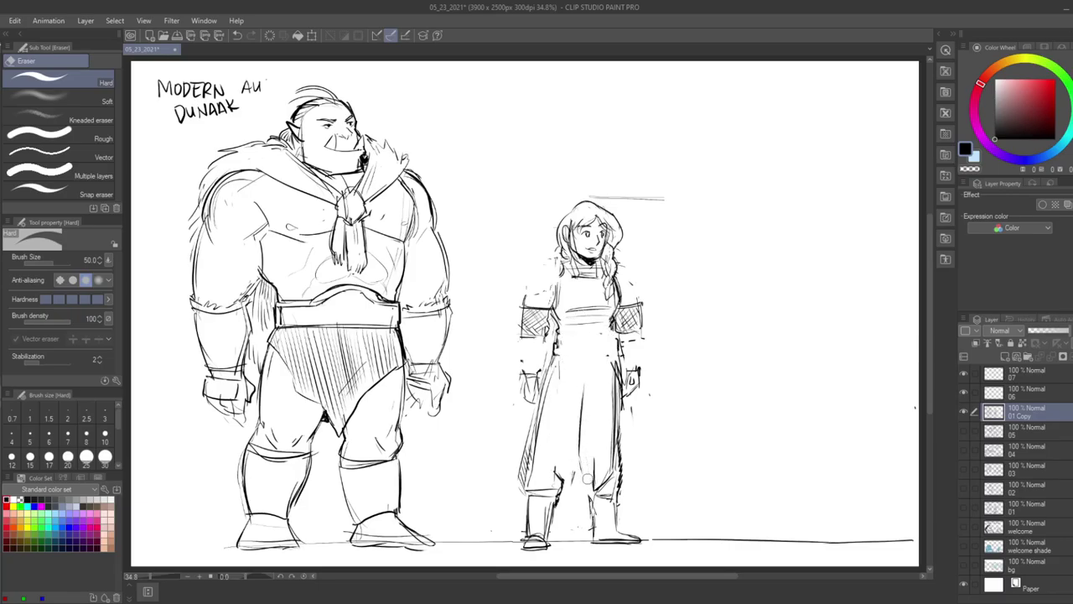
mouse_move(522, 308)
left_mouse_down()
mouse_move(535, 334)
mouse_move(548, 308)
left_mouse_up()
left_click_drag(615, 305, 640, 332)
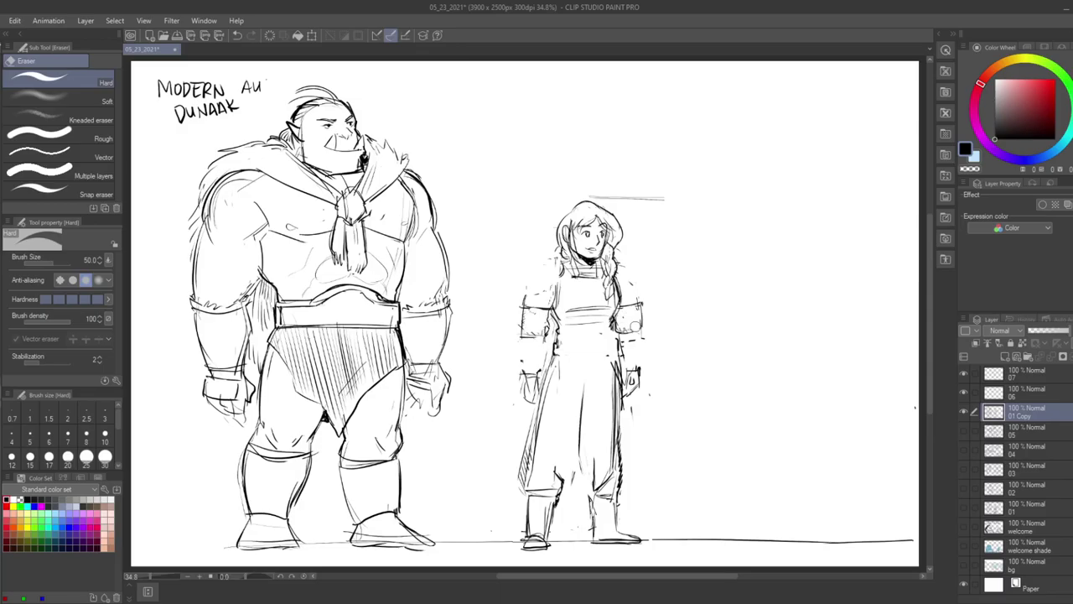
- Lasso and delete the orc's knotted chest sash, forearm fur trims, belt and the hatched cloak strip beside the waist
key("m")
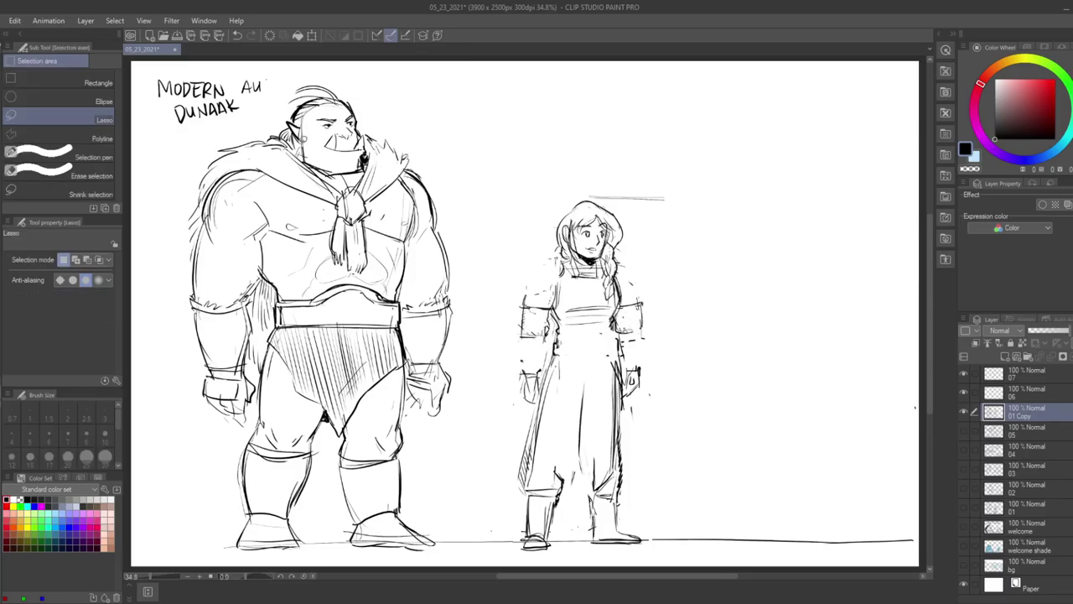
mouse_move(263, 171)
left_mouse_down()
mouse_move(388, 176)
mouse_move(370, 227)
mouse_move(329, 267)
mouse_move(298, 195)
mouse_move(265, 172)
left_mouse_up()
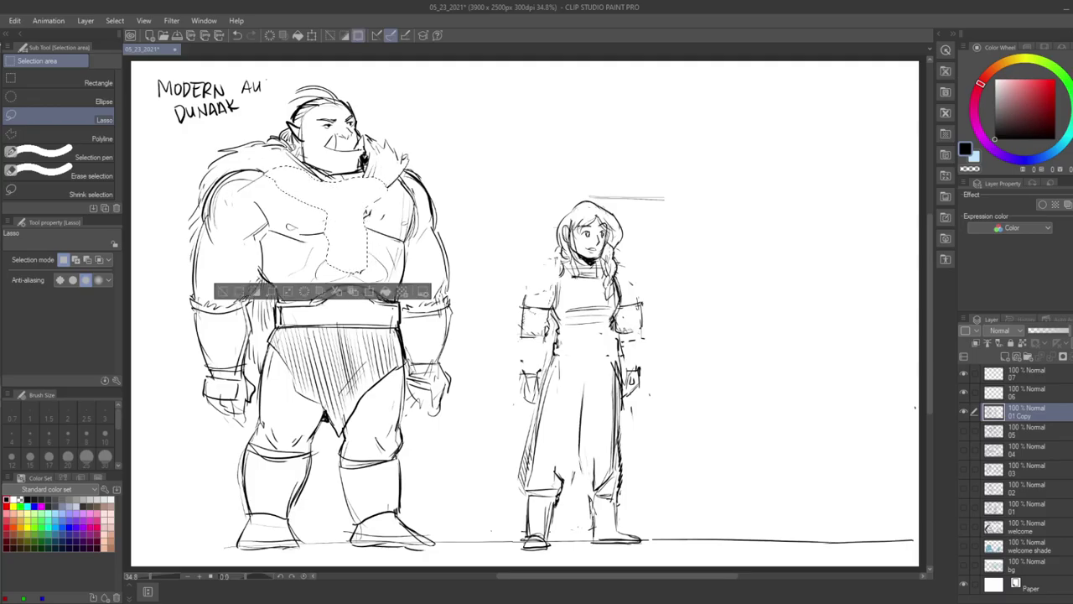
key("ctrl+d")
mouse_move(279, 293)
left_mouse_down()
mouse_move(270, 276)
mouse_move(271, 337)
mouse_move(258, 299)
mouse_move(265, 281)
mouse_move(245, 313)
mouse_move(242, 289)
left_mouse_up()
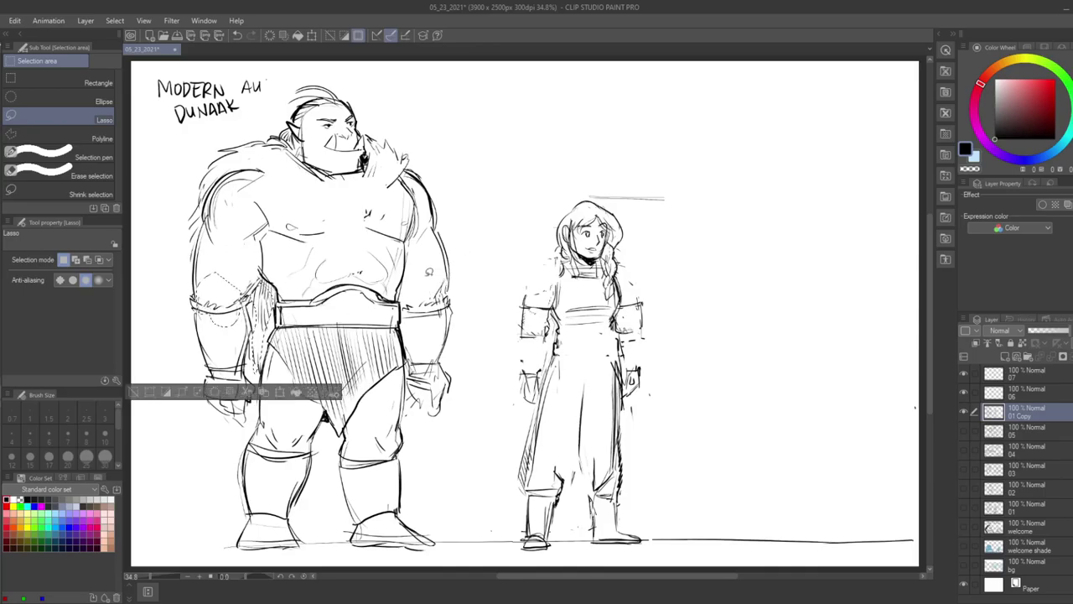
mouse_move(404, 291)
left_mouse_down()
mouse_move(425, 297)
mouse_move(289, 298)
mouse_move(391, 291)
left_mouse_up()
key("Delete")
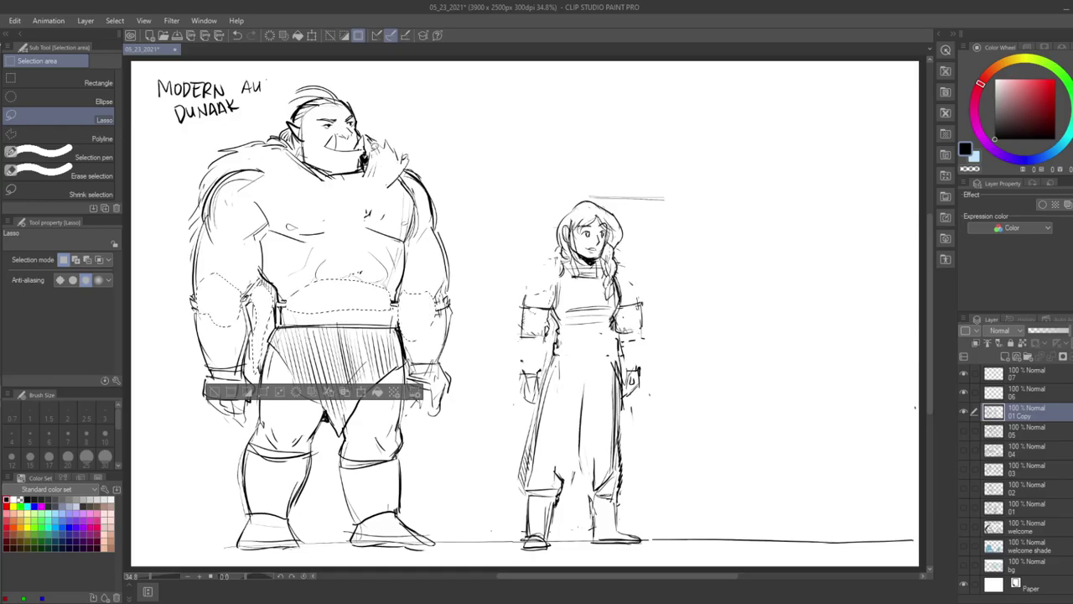
- Lasso and delete the fur collar along the orc's shoulders and beside the jaw, then clear the selection
left_click_drag(369, 152, 373, 161)
mouse_move(277, 117)
left_mouse_down()
mouse_move(218, 150)
mouse_move(178, 196)
left_mouse_up()
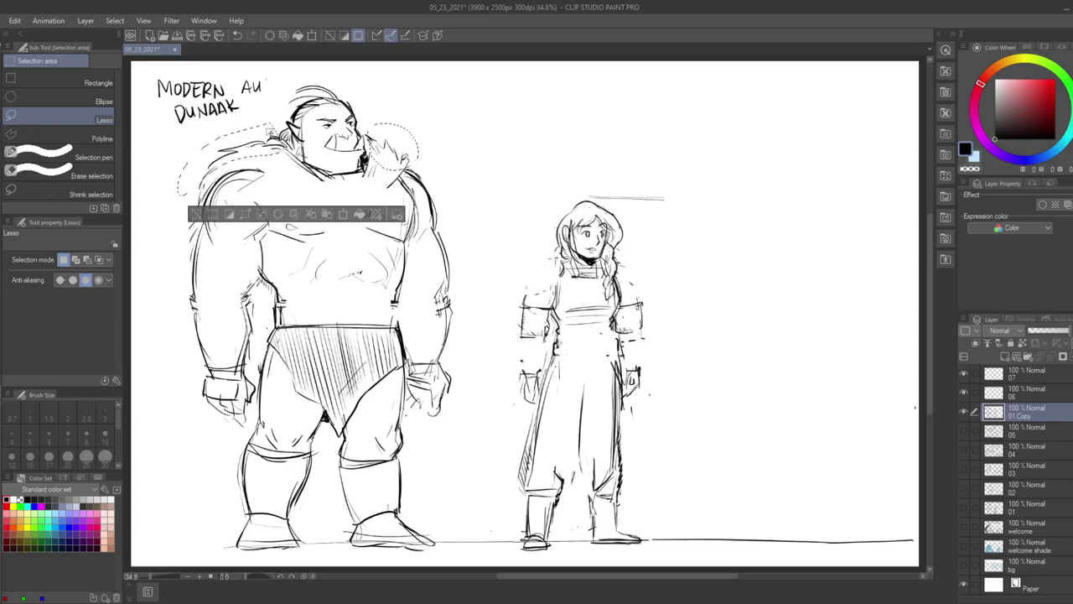
key("Delete")
key("ctrl+d")
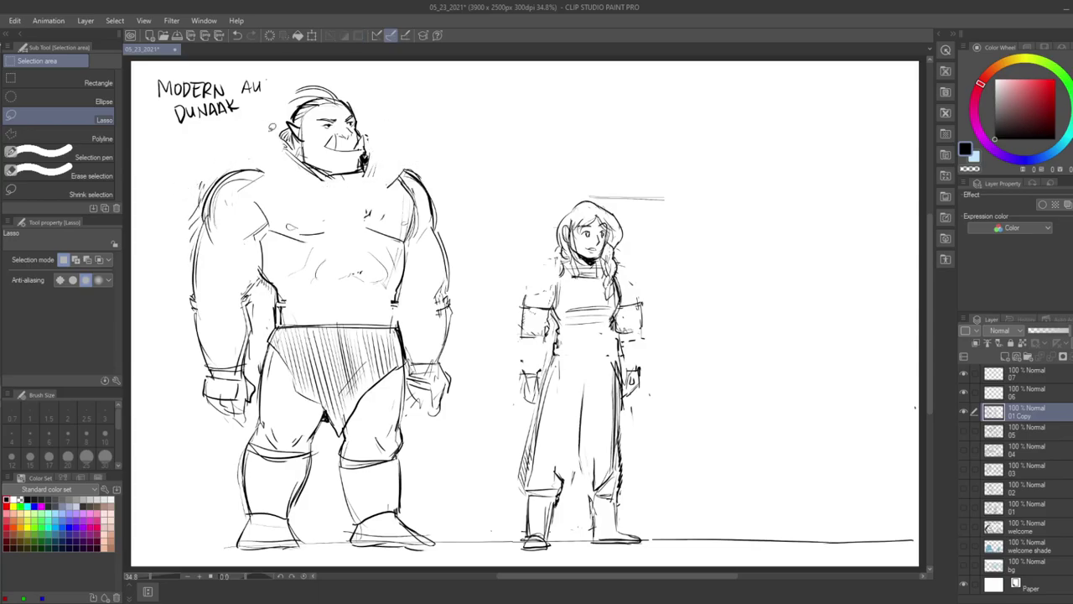
- Erase the height line above the smaller figure and the top outline of the hair
key("e")
left_click_drag(590, 193, 659, 198)
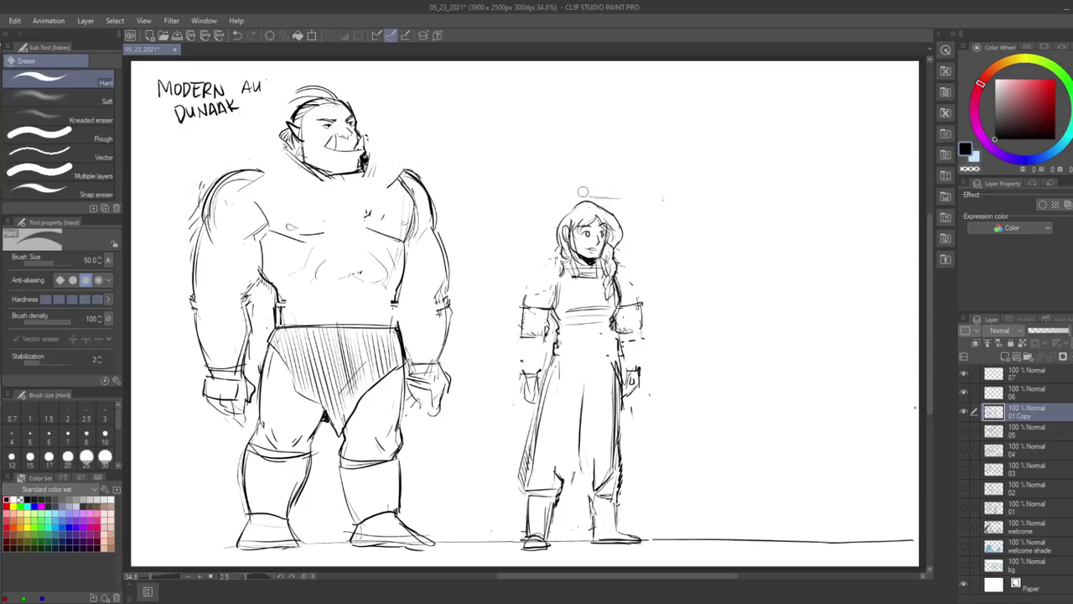
key("p")
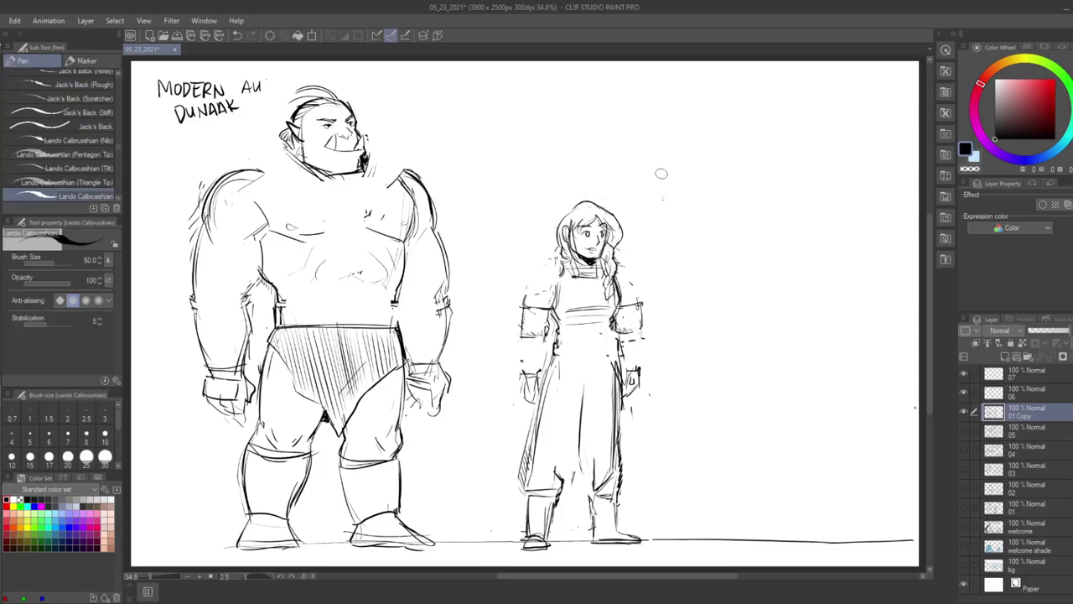
key("e")
mouse_move(604, 208)
left_mouse_down()
mouse_move(620, 245)
mouse_move(583, 204)
left_mouse_up()
- Draw a baseball cap on the smaller figure's head with a brim, rounded crown and front panel lines
key("p")
left_click_drag(594, 219, 622, 246)
left_click_drag(621, 221, 603, 214)
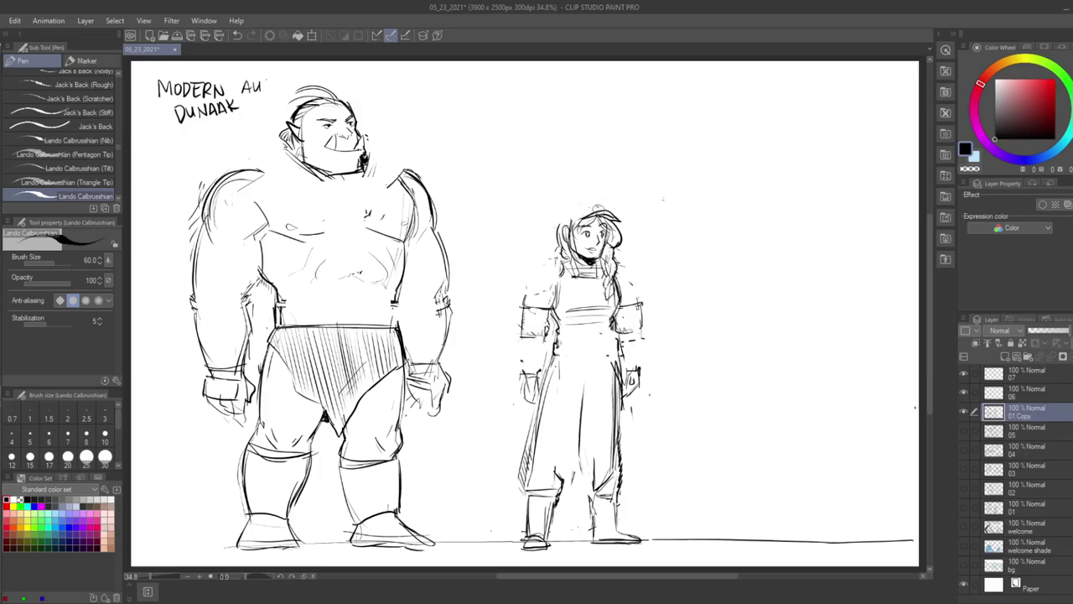
mouse_move(576, 200)
left_mouse_down()
mouse_move(558, 220)
mouse_move(583, 215)
left_mouse_up()
key("e")
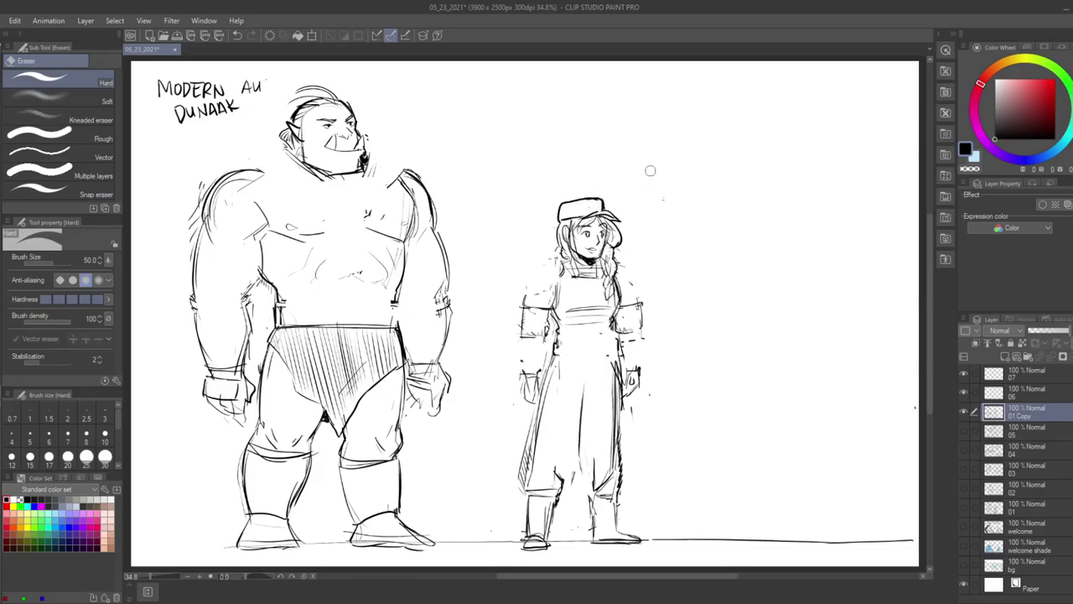
key("p")
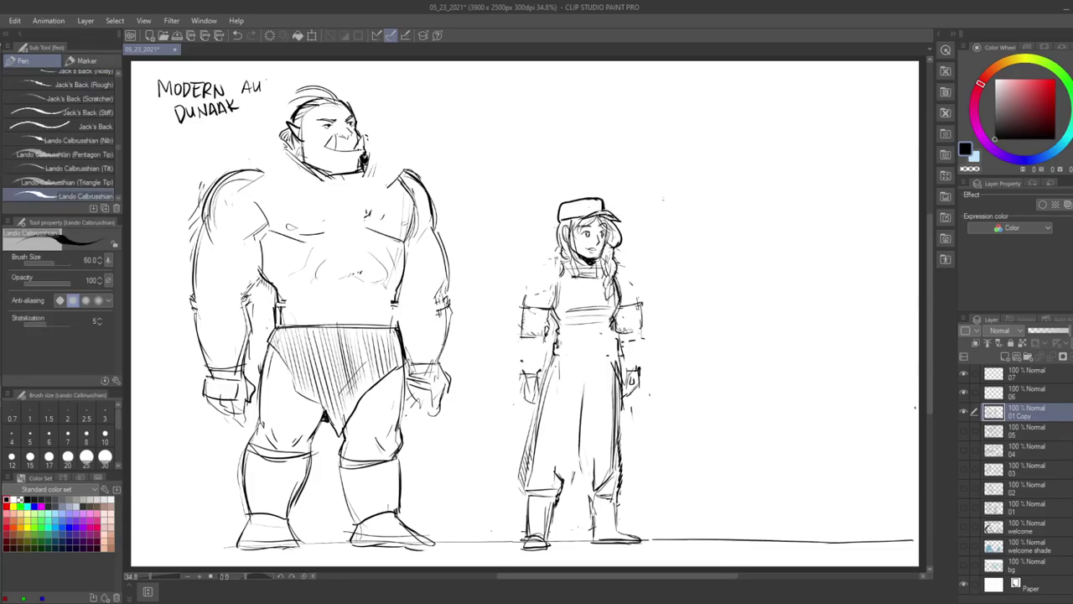
left_click_drag(571, 216, 604, 213)
left_click_drag(579, 207, 606, 201)
- Trim the loose hair beside the face and erase the smaller figure's sleeve and hand nearer the orc
key("e")
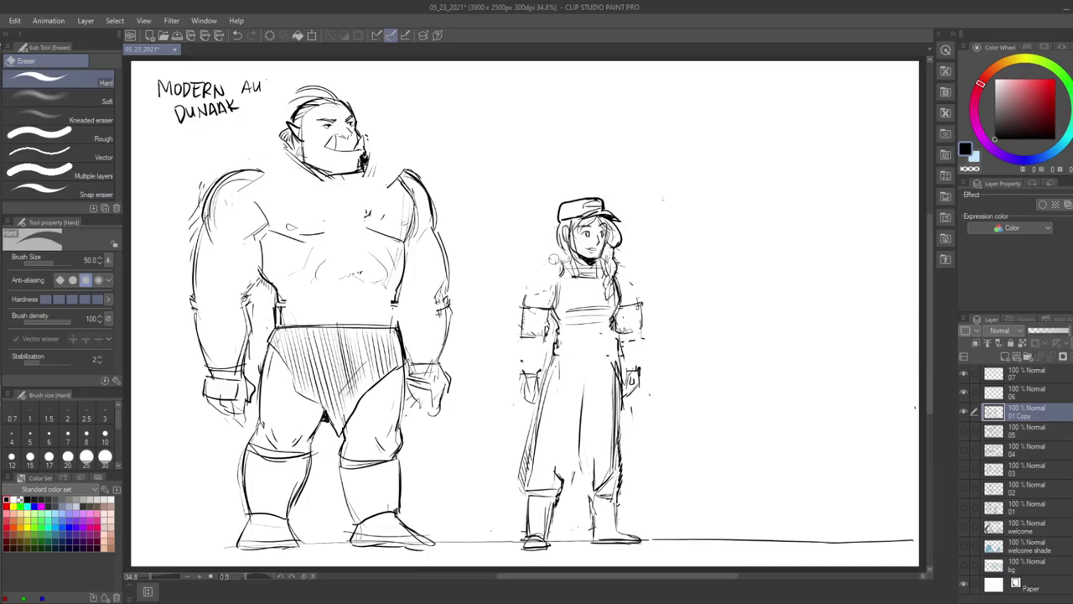
key("p")
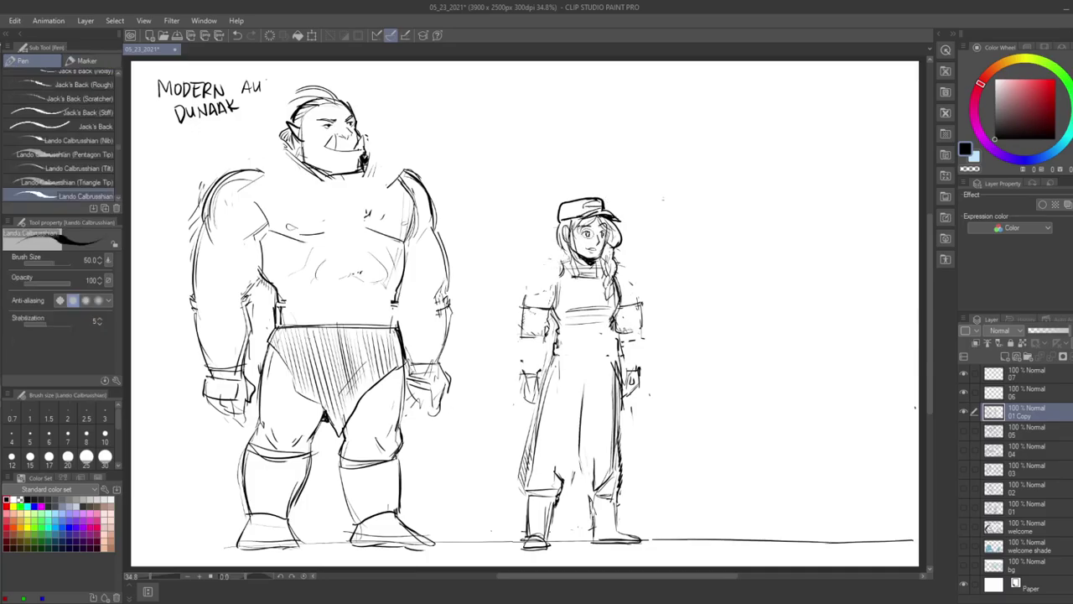
key("e")
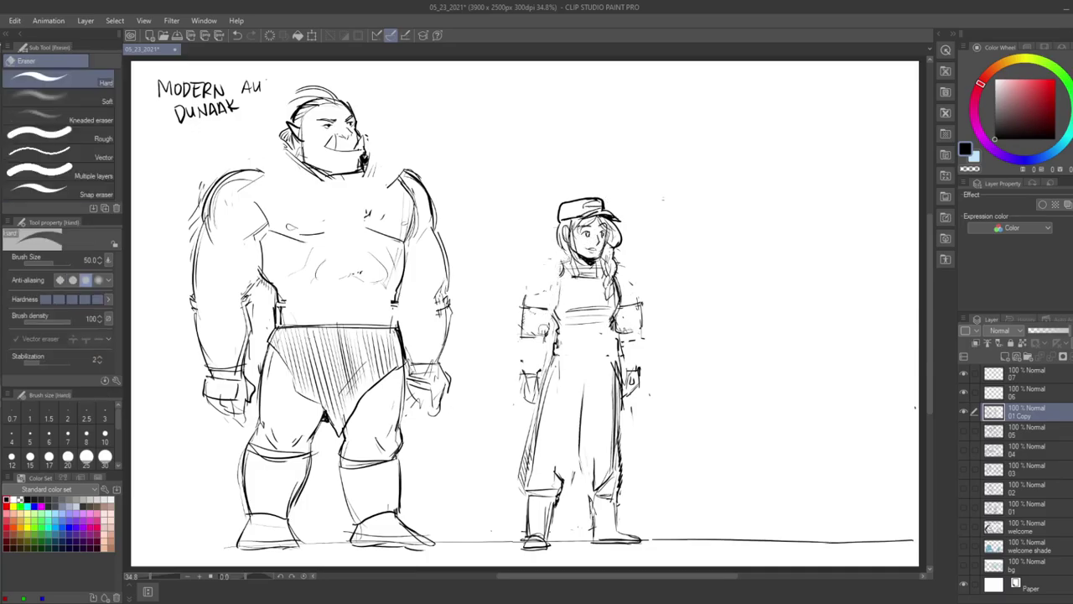
mouse_move(526, 293)
left_mouse_down()
mouse_move(522, 388)
mouse_move(531, 381)
left_mouse_up()
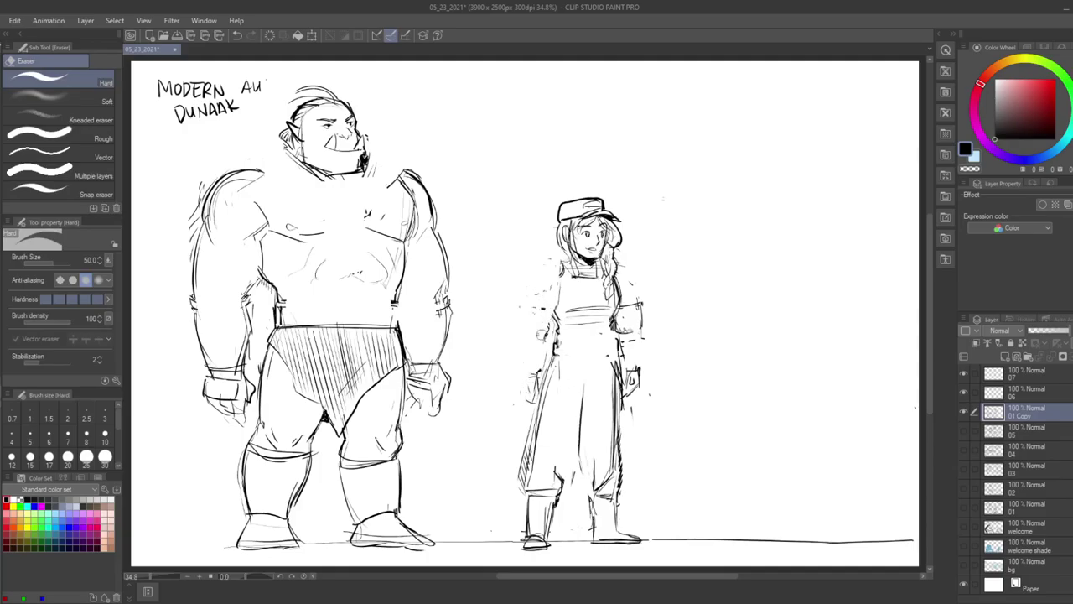
key("p")
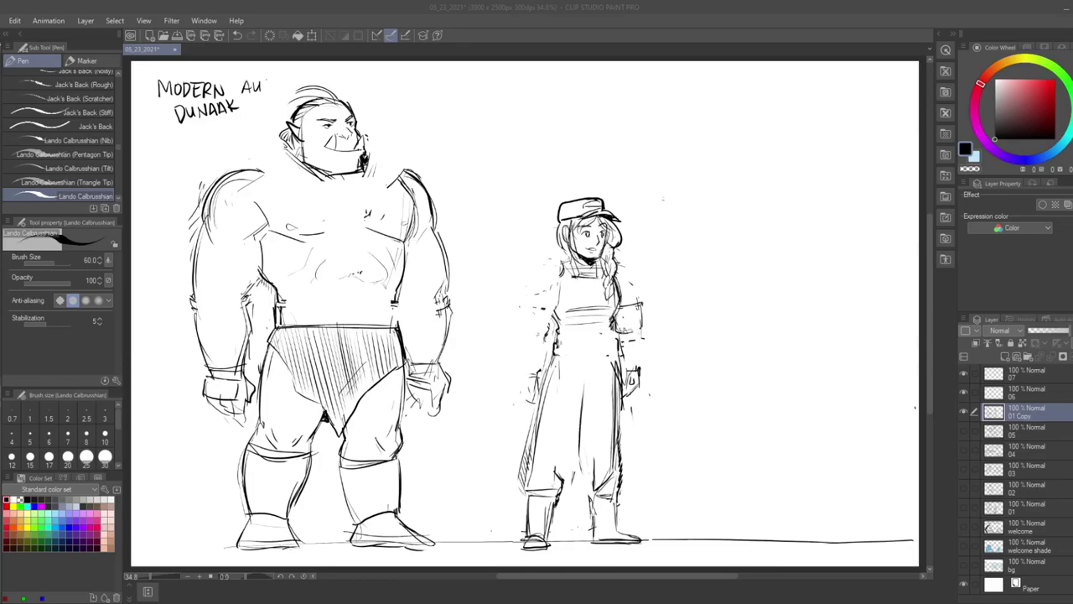
double_click(236, 7)
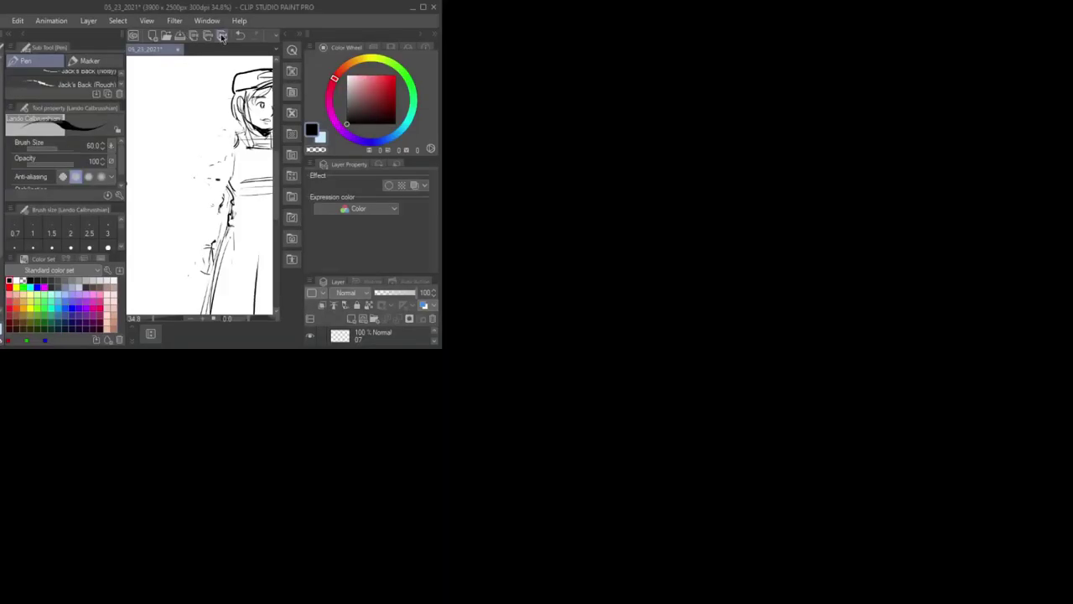
double_click(247, 8)
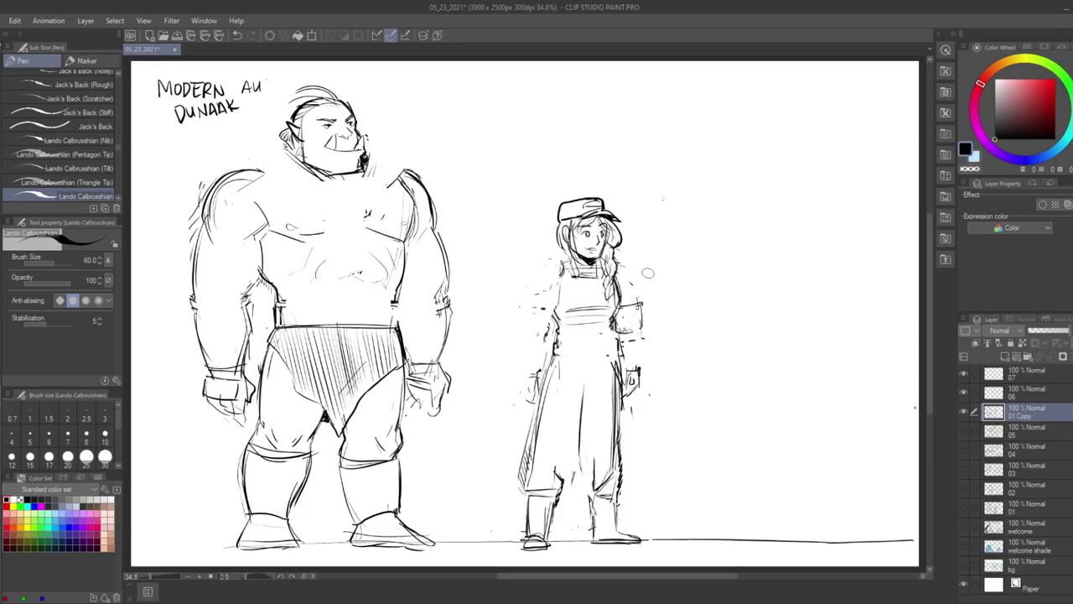
- Clean the stray marks around the shoulder, then draw both shoulder lines and the outer sleeve outline farther from the orc
key("e")
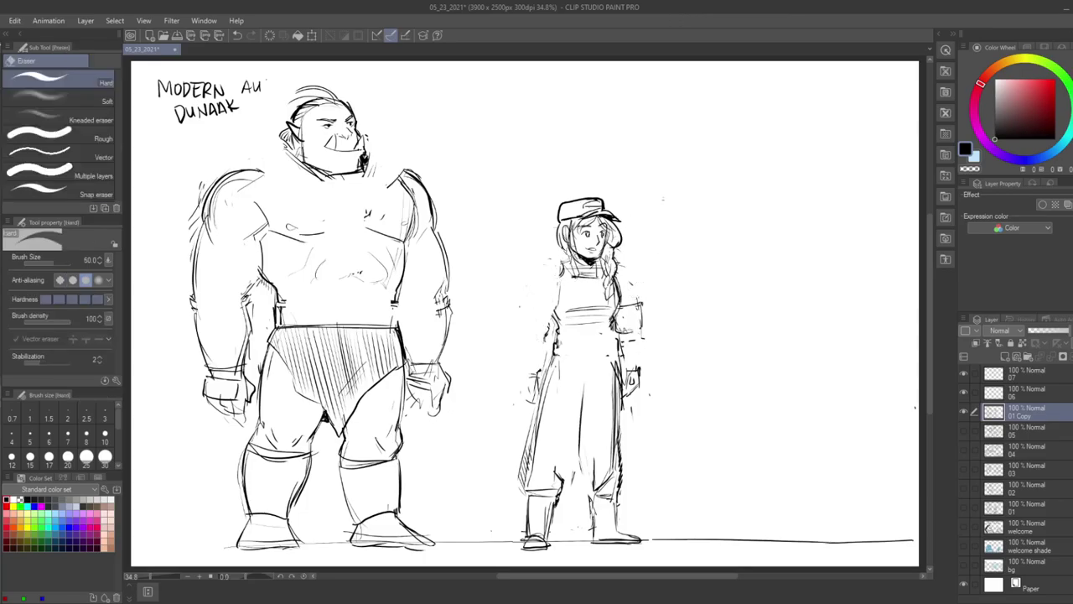
key("p")
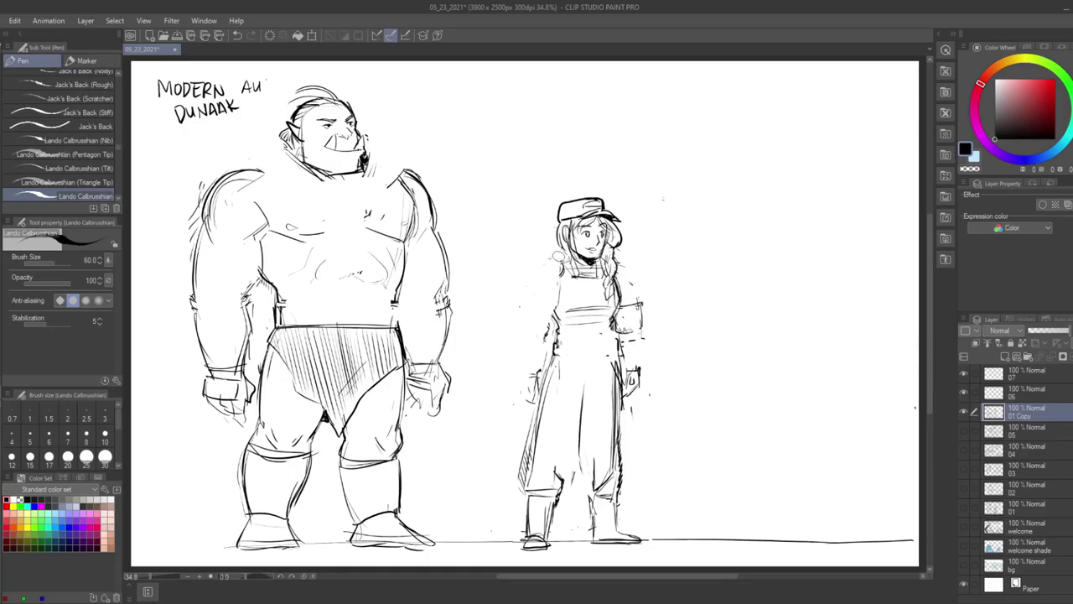
left_click_drag(565, 261, 537, 269)
mouse_move(616, 261)
left_mouse_down()
mouse_move(644, 286)
mouse_move(641, 327)
left_mouse_up()
left_click_drag(638, 277, 637, 347)
key("e")
key("p")
left_click_drag(628, 269, 643, 349)
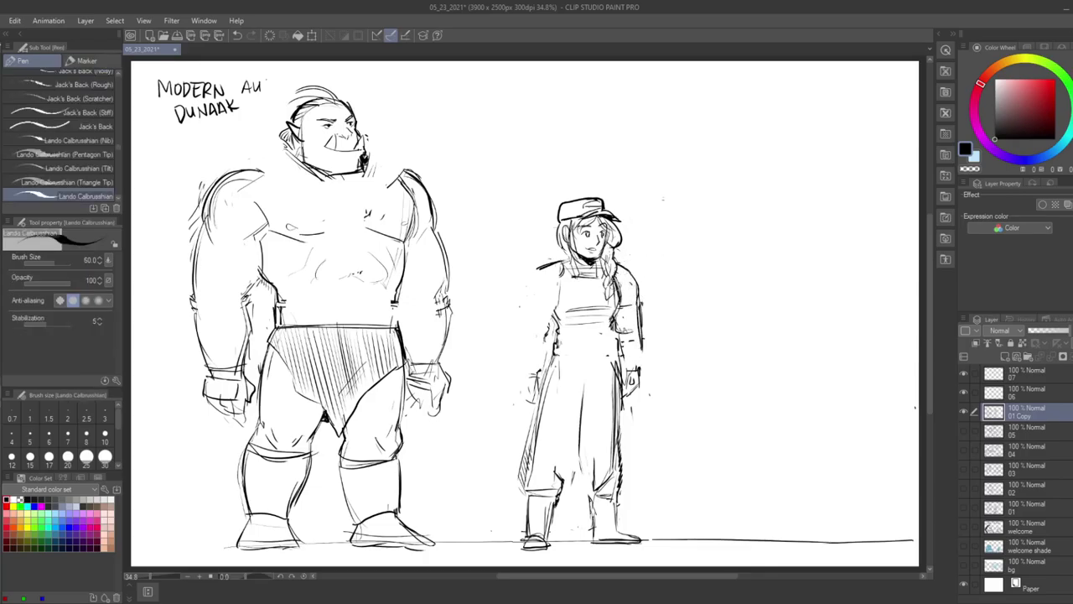
- Clear the old armband and draw the smaller figure's long plain sleeve nearer the orc, plus the other sleeve's inner line
key("e")
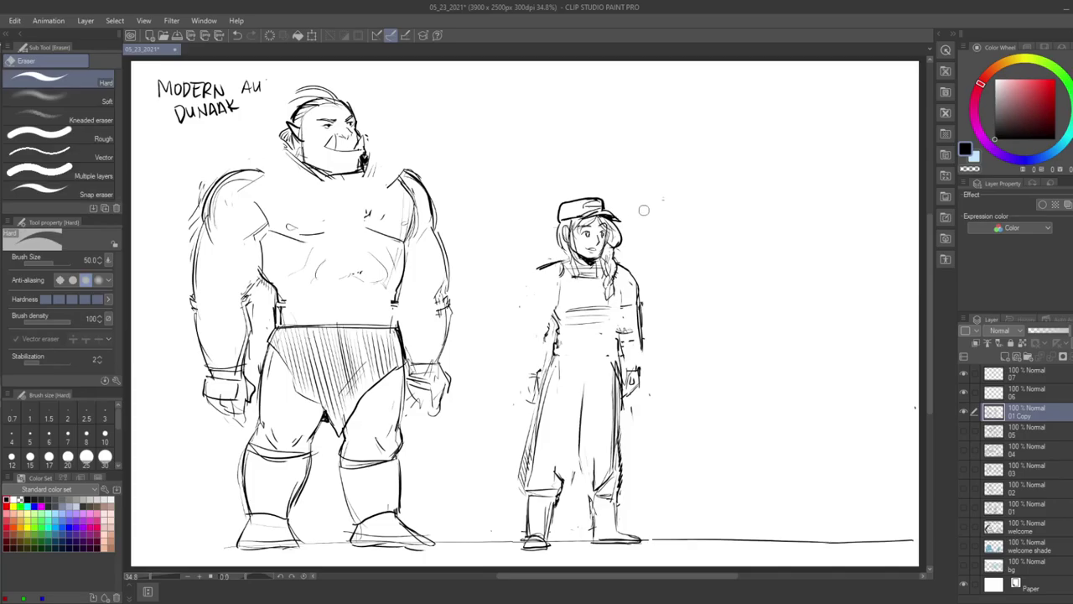
key("p")
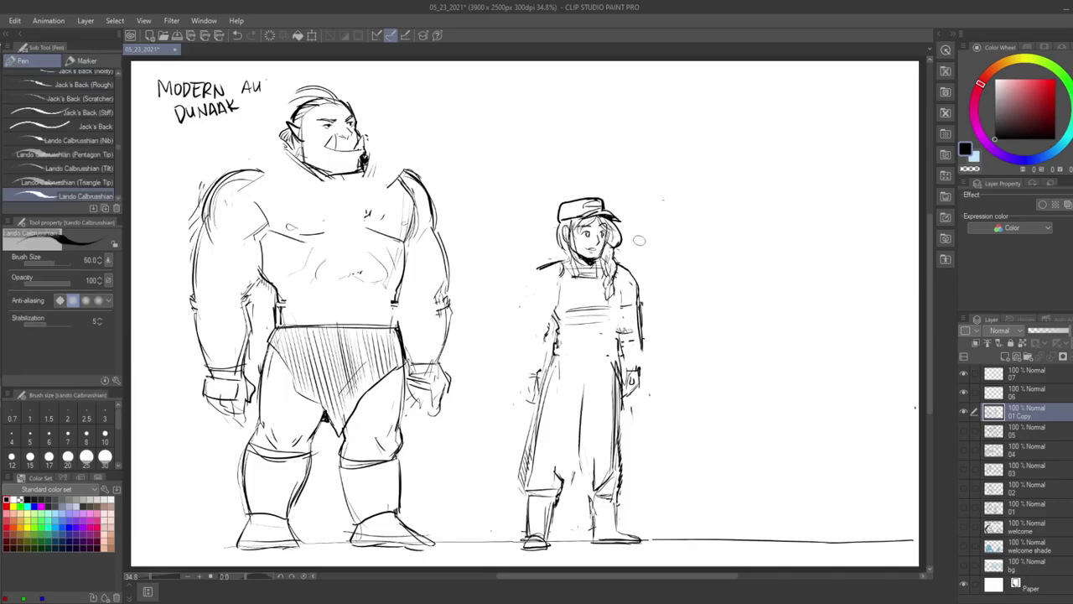
left_click_drag(620, 285, 616, 328)
left_click_drag(539, 269, 518, 371)
left_click_drag(556, 296, 541, 376)
left_click_drag(555, 318, 558, 343)
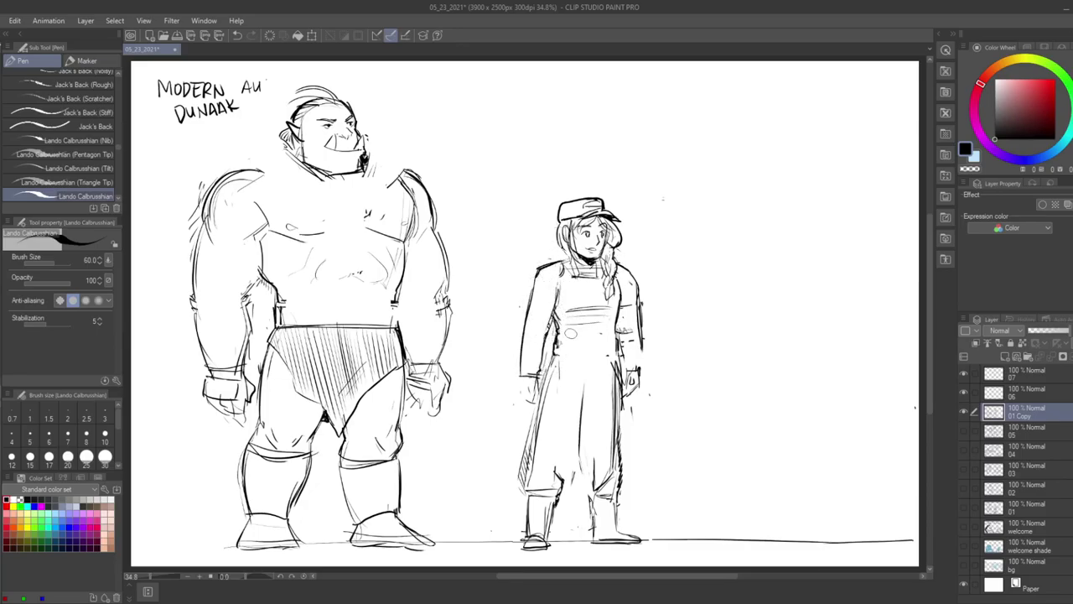
- Draw the smaller figure's hand below the sleeve nearer the orc and erase the horizontal bands across the torso
key("e")
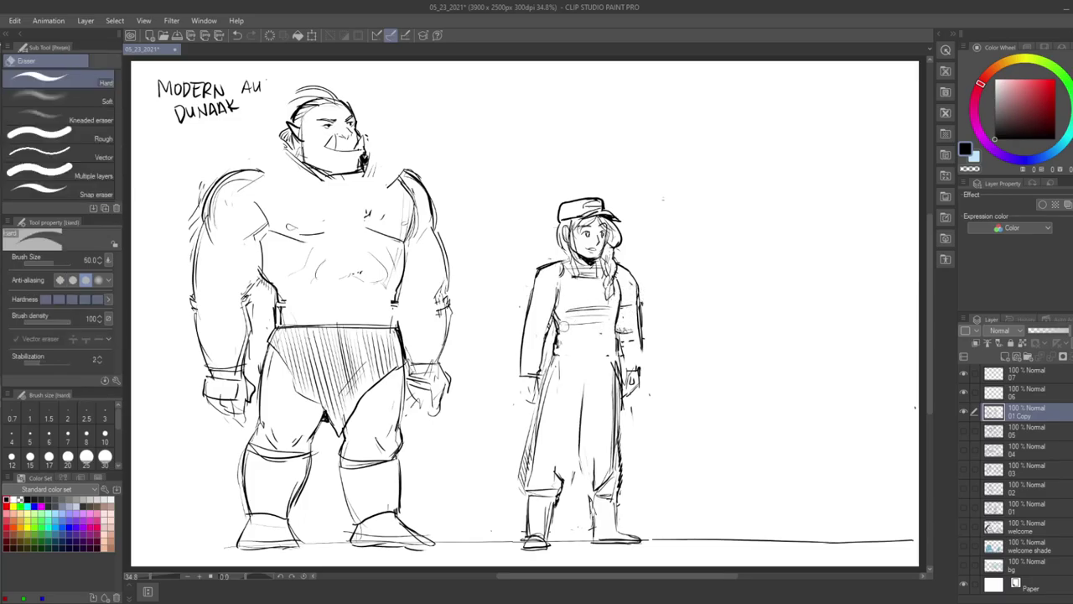
key("p")
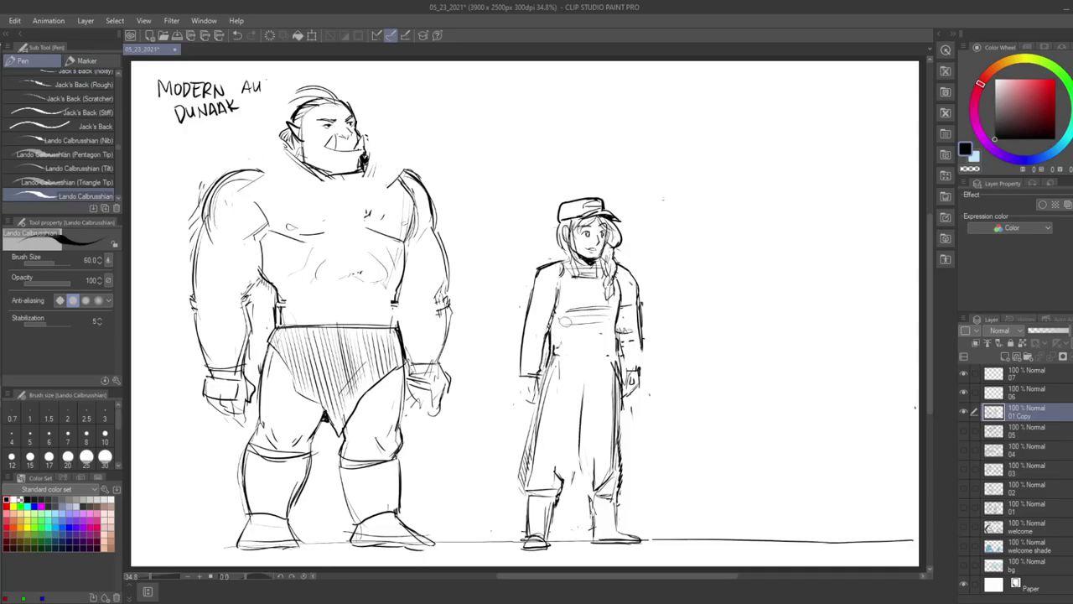
mouse_move(543, 372)
left_mouse_down()
mouse_move(530, 401)
mouse_move(514, 394)
mouse_move(538, 404)
mouse_move(538, 392)
left_mouse_up()
key("e")
mouse_move(591, 300)
left_mouse_down()
mouse_move(574, 325)
mouse_move(603, 311)
mouse_move(605, 321)
mouse_move(600, 300)
left_mouse_up()
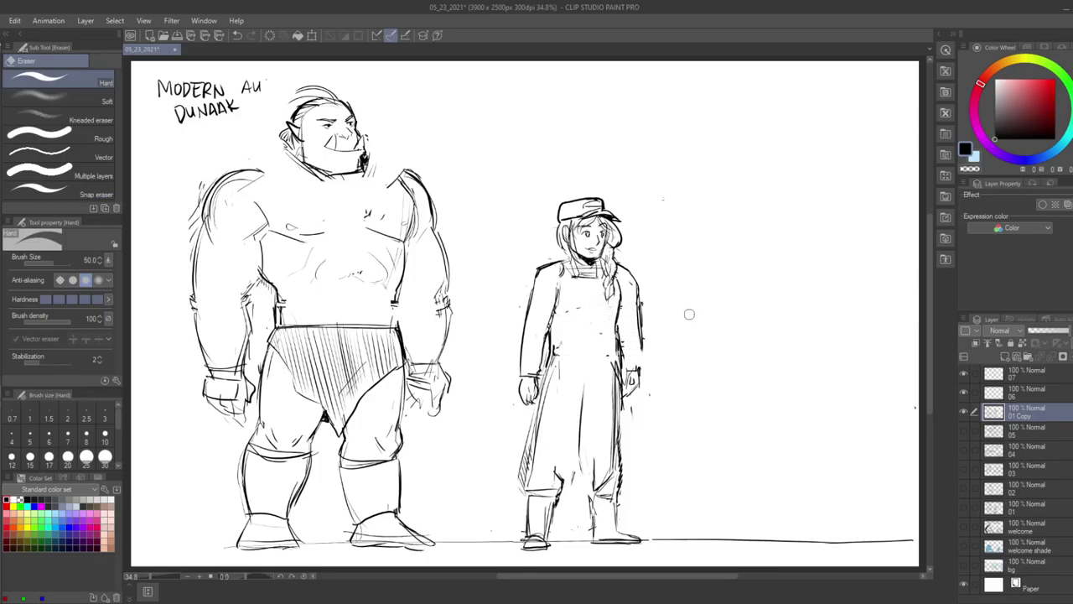
- Erase the long skirt lines from the smaller figure's waist down over the legs
key("p")
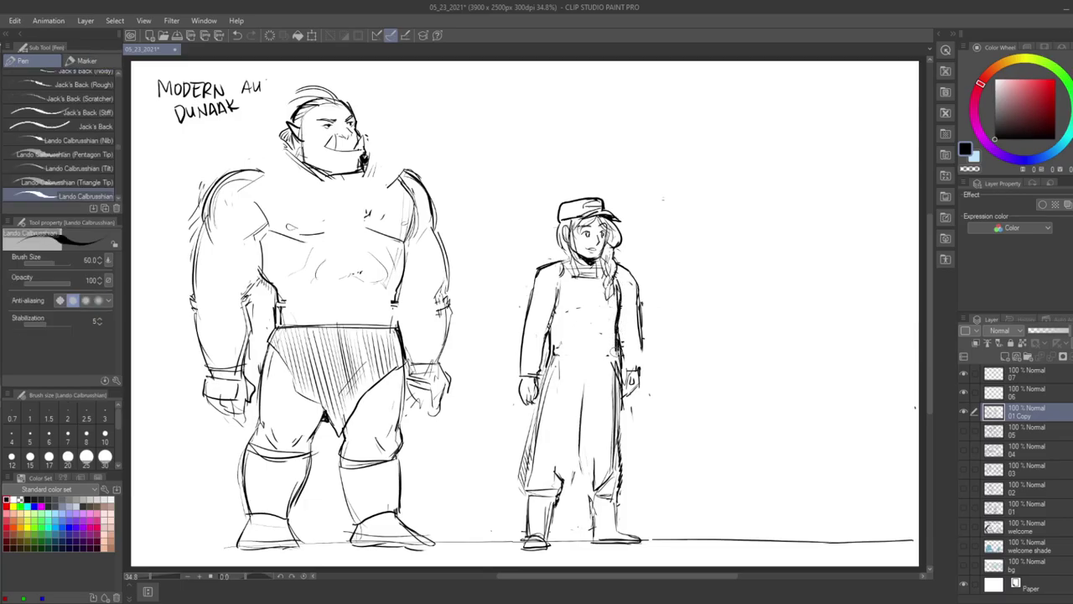
key("e")
mouse_move(544, 371)
left_mouse_down()
mouse_move(526, 473)
mouse_move(541, 431)
mouse_move(557, 424)
mouse_move(583, 454)
mouse_move(537, 496)
mouse_move(558, 504)
mouse_move(550, 519)
mouse_move(527, 493)
mouse_move(573, 475)
mouse_move(593, 513)
mouse_move(620, 490)
mouse_move(624, 384)
mouse_move(617, 452)
left_mouse_up()
- Draw long trousers on the smaller figure with outer and inner leg lines, ankle cuffs and fabric folds
key("p")
mouse_move(621, 378)
left_mouse_down()
mouse_move(620, 411)
mouse_move(615, 524)
left_mouse_up()
mouse_move(581, 397)
left_mouse_down()
mouse_move(586, 518)
mouse_move(616, 537)
left_mouse_up()
left_click_drag(585, 394, 549, 532)
mouse_move(550, 381)
left_mouse_down()
mouse_move(532, 423)
mouse_move(545, 538)
left_mouse_up()
key("ctrl+z")
key("ctrl+z")
left_click_drag(553, 369, 525, 533)
left_click_drag(524, 528, 547, 531)
mouse_move(617, 514)
left_mouse_down()
mouse_move(591, 528)
mouse_move(614, 526)
left_mouse_up()
mouse_move(612, 491)
left_mouse_down()
mouse_move(594, 508)
mouse_move(543, 513)
left_mouse_up()
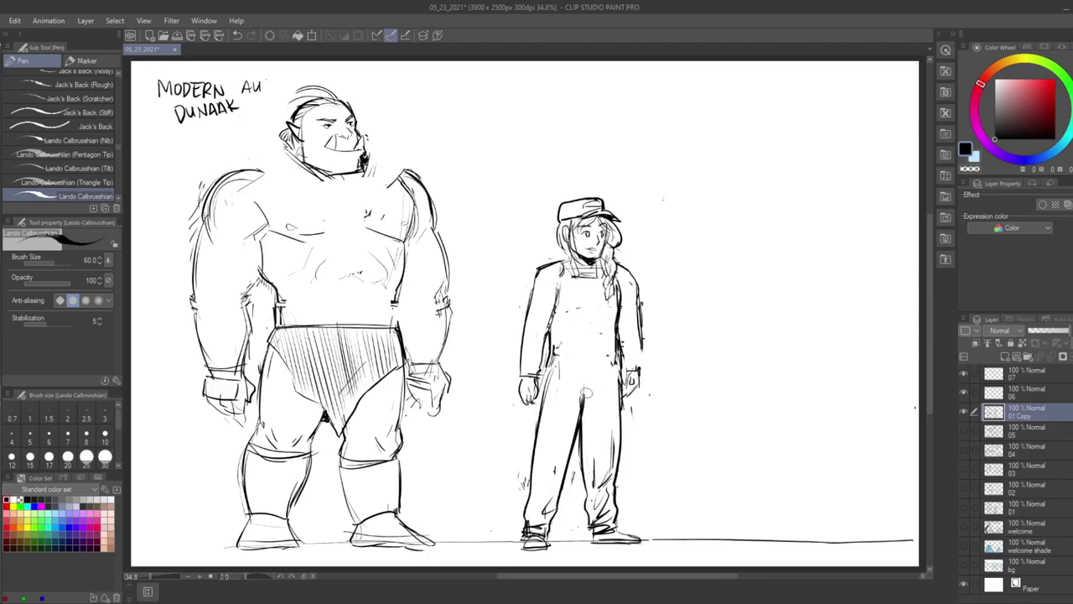
- Erase the crotch peak and the old waist side lines, then redraw the torso side farther from the orc
key("e")
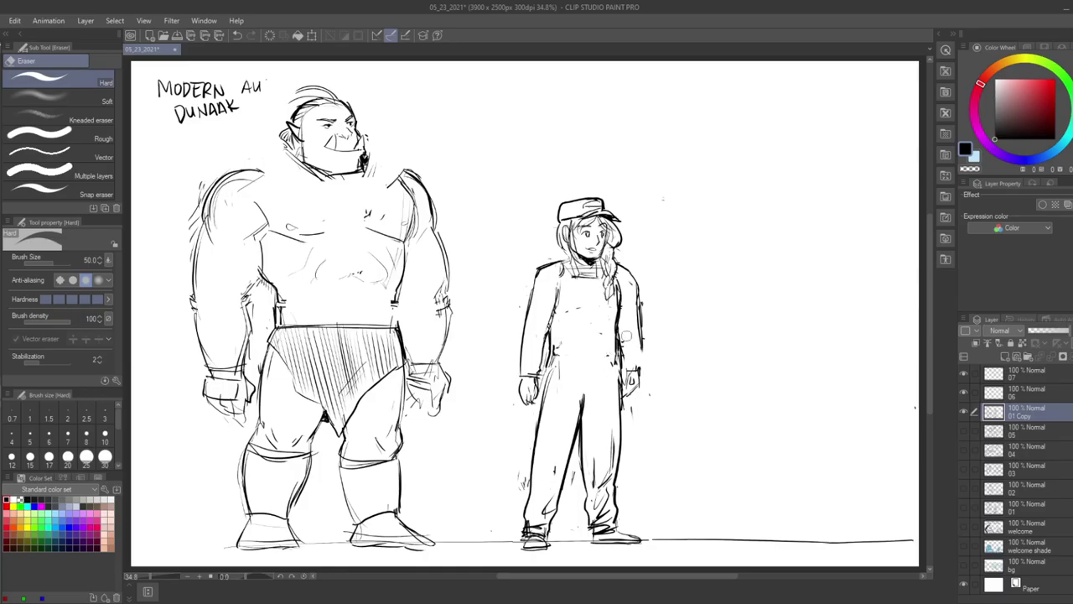
left_click_drag(583, 393, 578, 404)
left_click_drag(616, 302, 616, 364)
left_click_drag(550, 335, 551, 367)
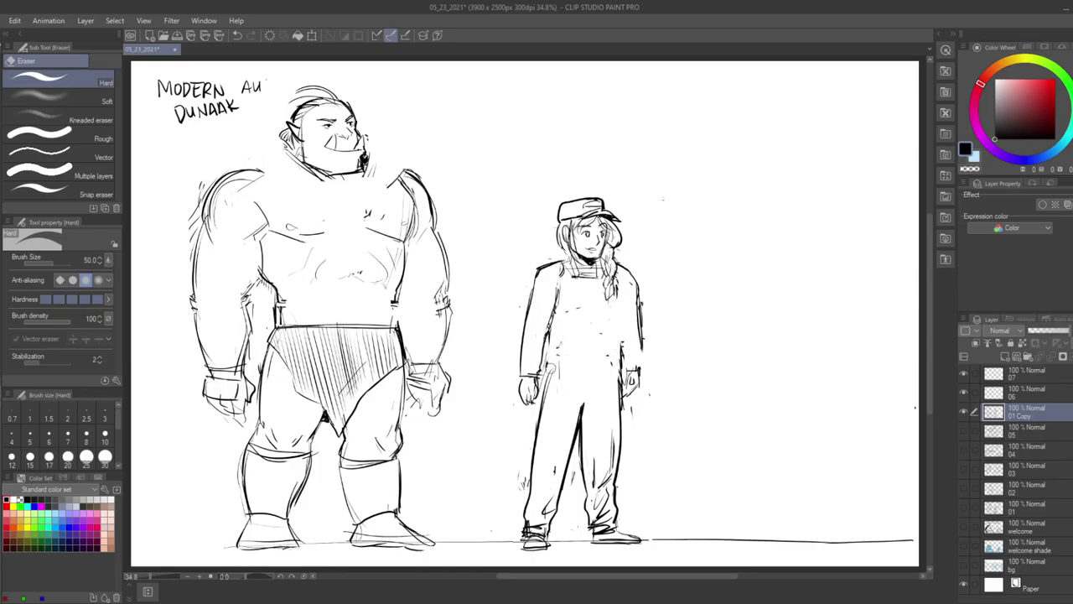
key("p")
left_click_drag(618, 284, 621, 370)
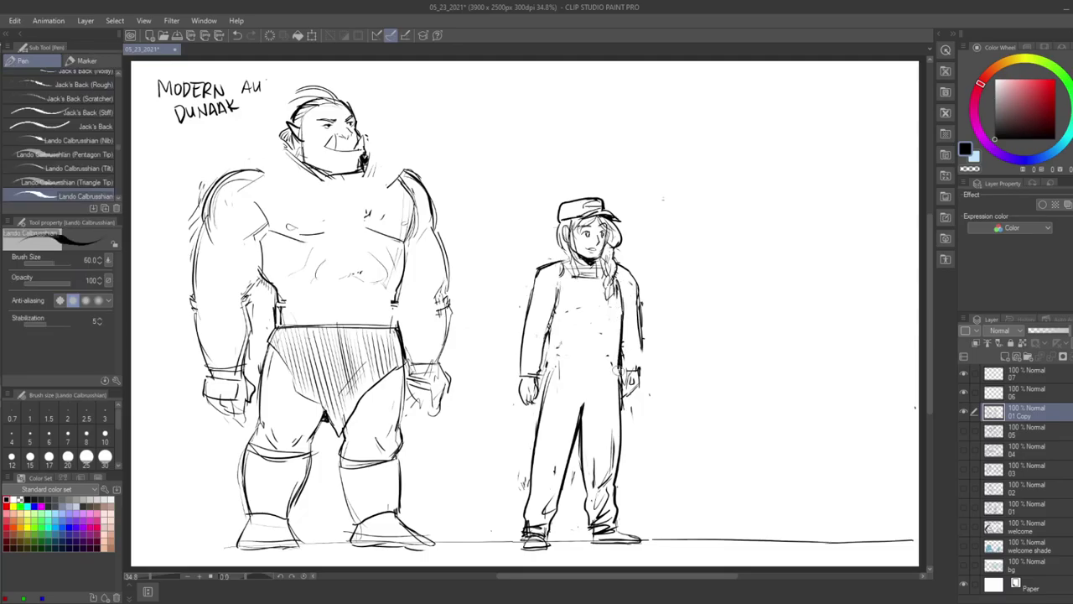
- Draw the smaller figure's jacket with a notched hem at the hips, a side edge, a pointed collar and a centre front opening
left_click_drag(588, 366, 615, 378)
left_click_drag(589, 367, 546, 373)
left_click_drag(553, 335, 547, 371)
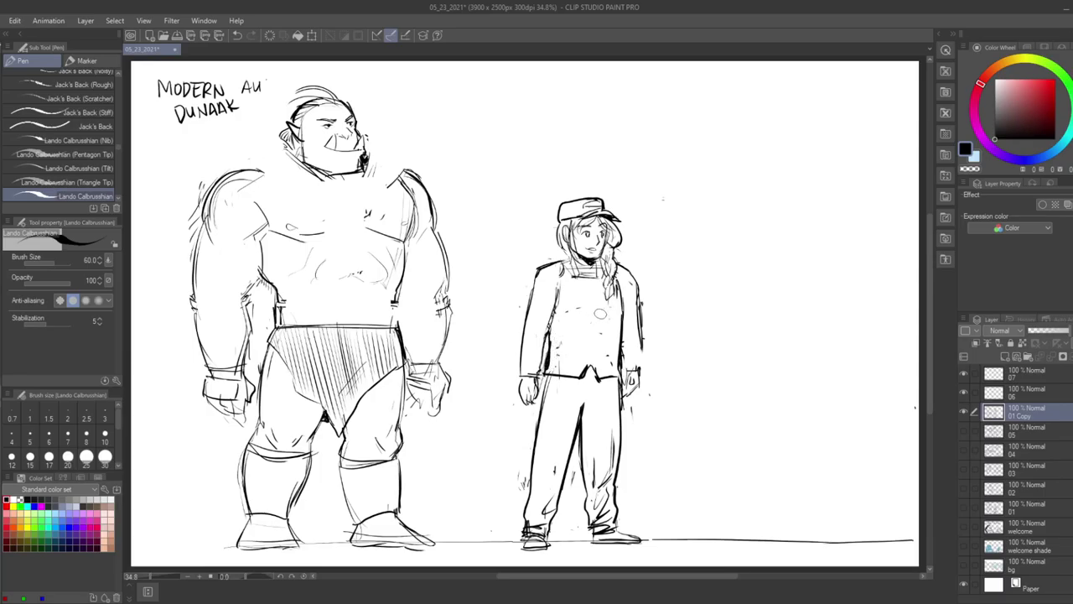
mouse_move(575, 267)
left_mouse_down()
mouse_move(599, 269)
mouse_move(581, 283)
mouse_move(596, 283)
mouse_move(585, 362)
left_mouse_up()
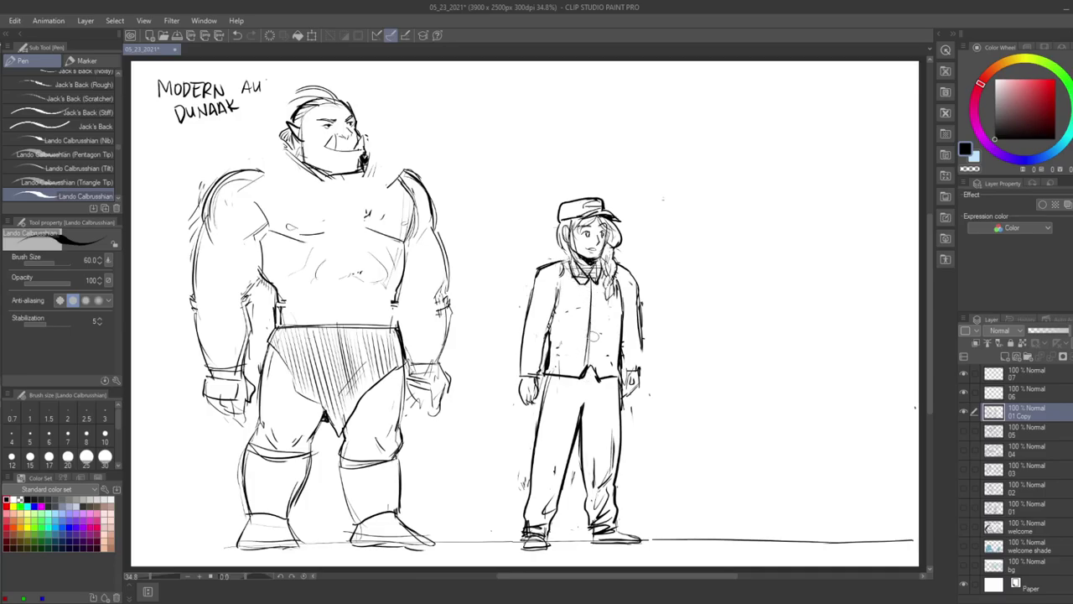
mouse_move(642, 350)
left_mouse_down()
mouse_move(642, 367)
mouse_move(622, 365)
left_mouse_up()
mouse_move(634, 321)
left_mouse_down()
mouse_move(639, 337)
mouse_move(600, 335)
mouse_move(612, 344)
mouse_move(578, 352)
left_mouse_up()
left_click_drag(536, 302, 532, 333)
left_click_drag(553, 271, 550, 298)
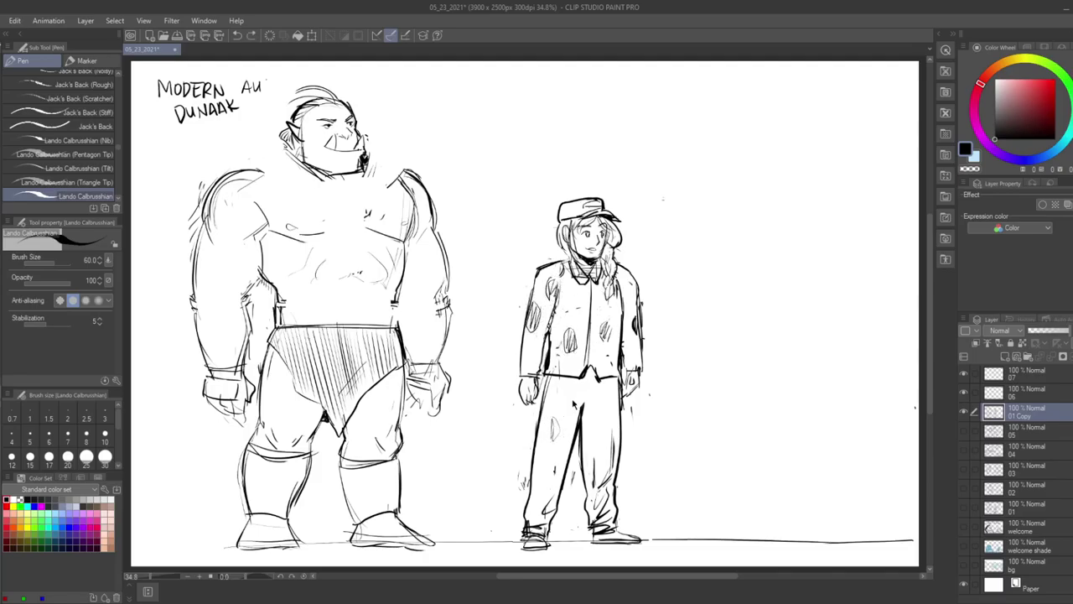
key("ctrl+z")
key("ctrl+z")
key("ctrl+z")
key("ctrl+z")
key("ctrl+z")
key("ctrl+z")
key("ctrl+z")
key("ctrl+z")
key("ctrl+z")
key("ctrl+z")
key("ctrl+z")
- Add a small rectangular chest tag and a crotch crease to the smaller figure's outfit and fill both shoes solid black
left_click_drag(562, 289, 582, 290)
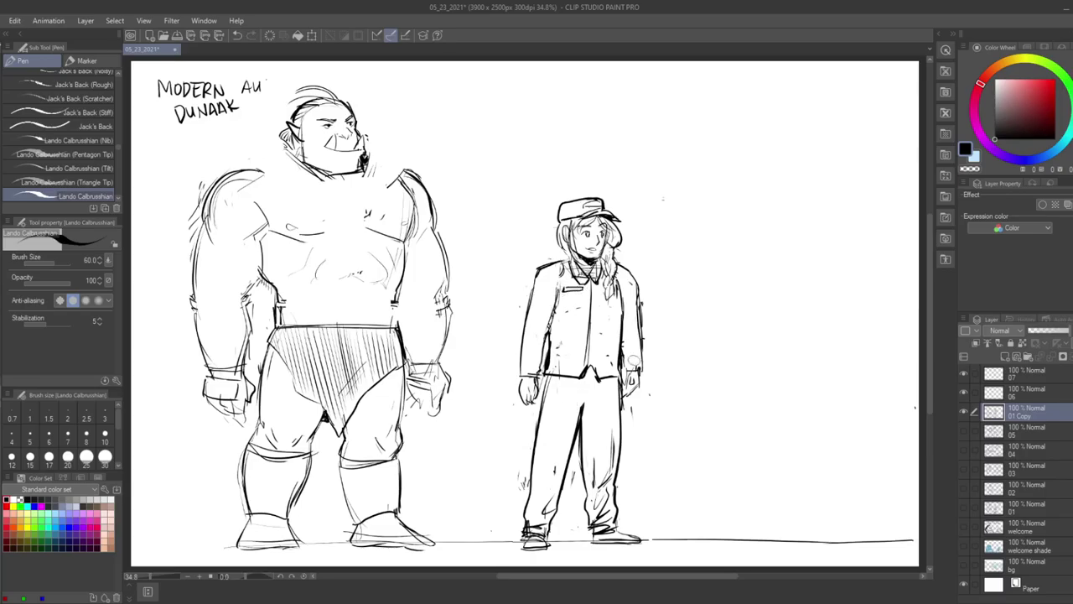
left_click_drag(585, 403, 609, 377)
mouse_move(521, 538)
left_mouse_down()
mouse_move(543, 546)
mouse_move(542, 537)
left_mouse_up()
mouse_move(618, 529)
left_mouse_down()
mouse_move(612, 540)
mouse_move(642, 541)
left_mouse_up()
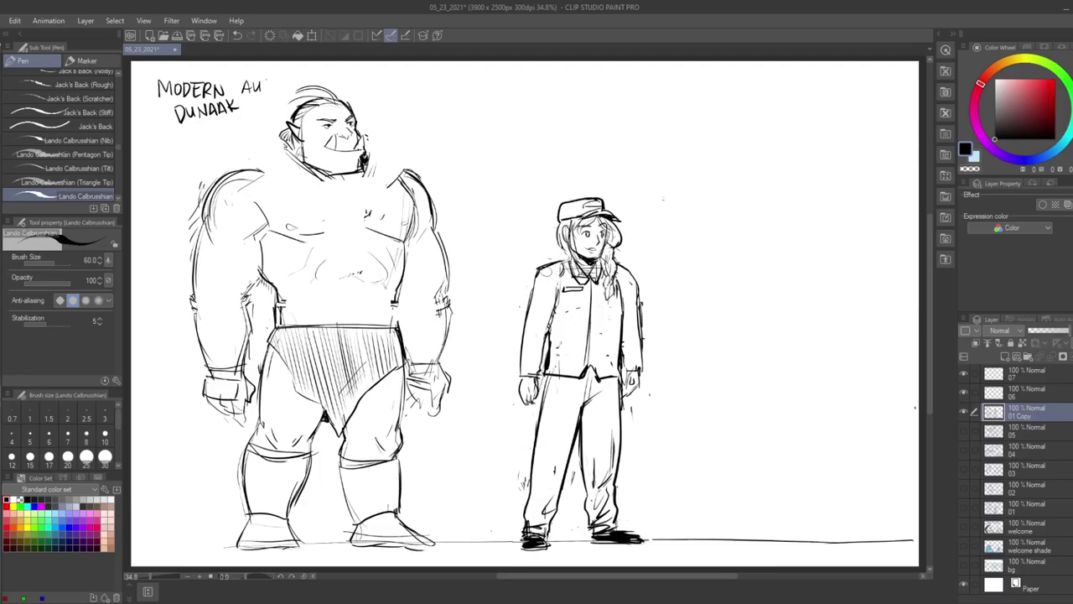
left_click_drag(528, 295, 544, 326)
- Add a new layer above layer 05 and erase the stray marks beside the smaller figure's lower leg on layer 01 Copy
left_click(996, 430)
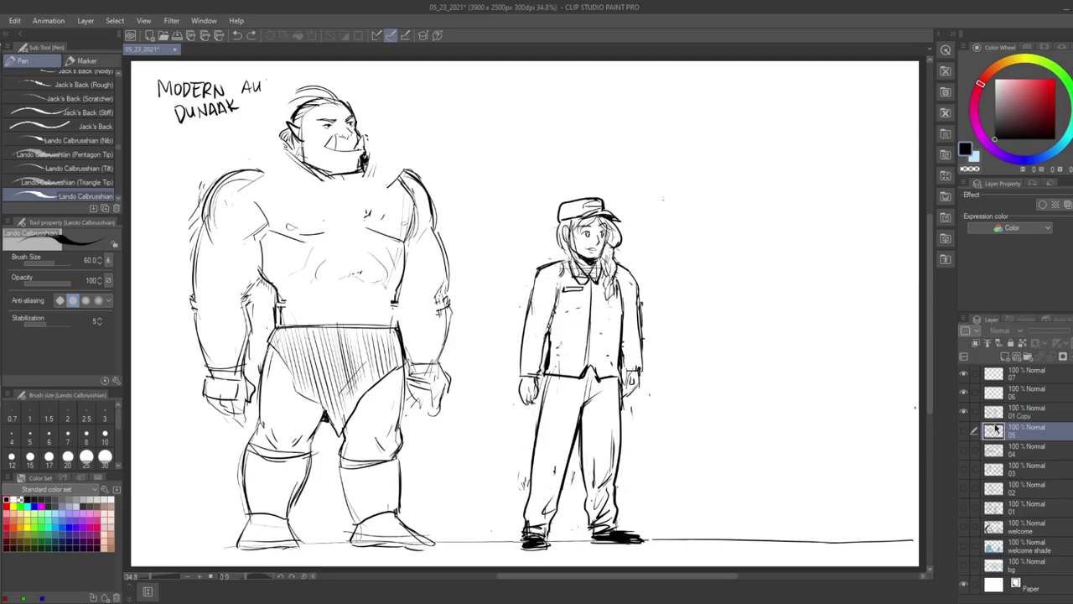
key("ctrl+shift+n")
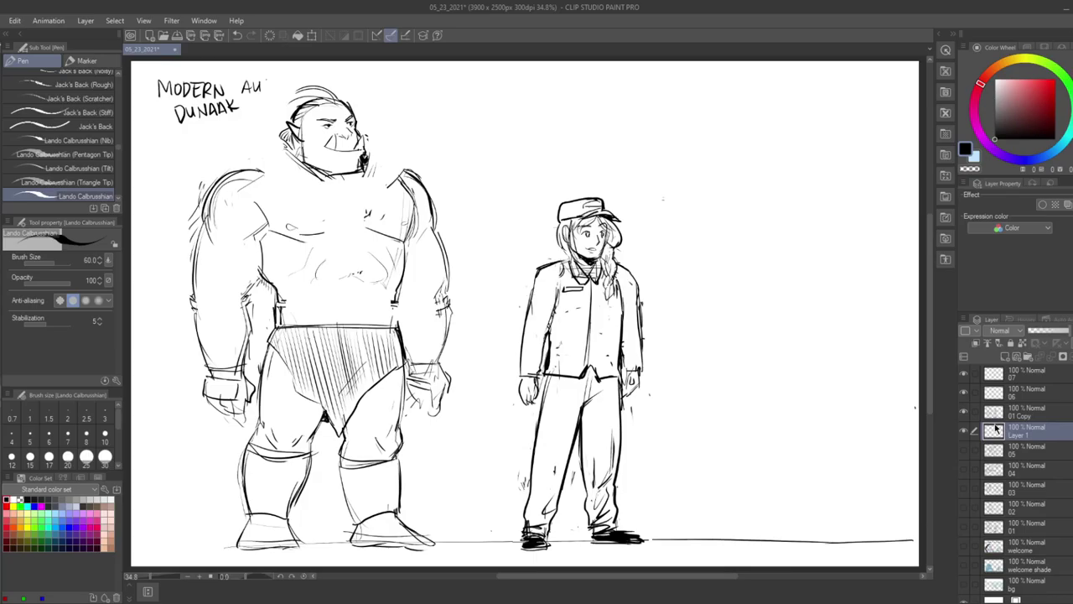
key("e")
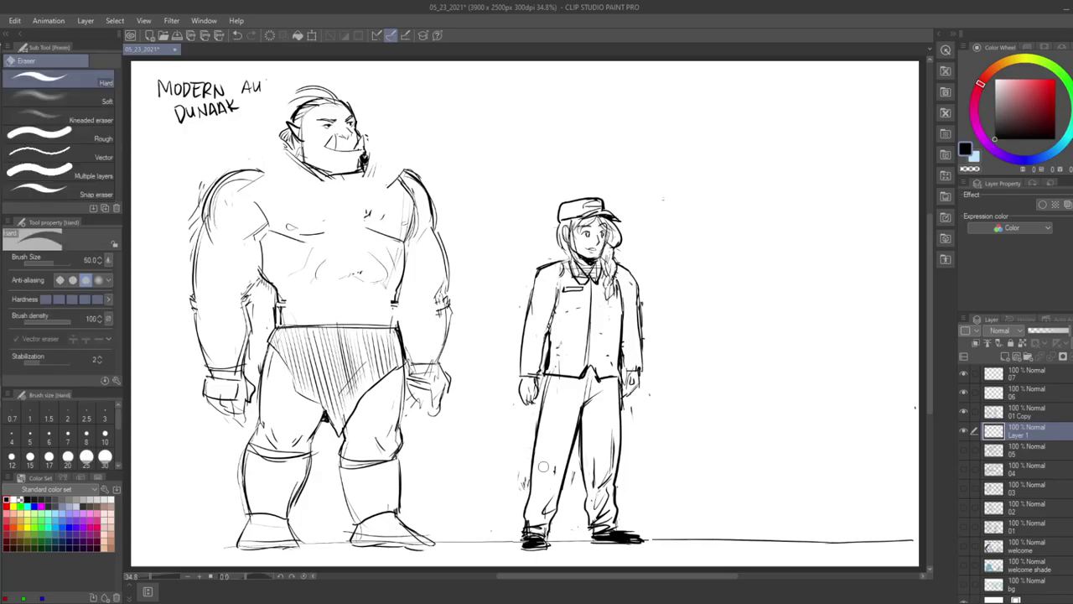
left_click(1030, 410)
mouse_move(515, 483)
left_mouse_down()
mouse_move(524, 490)
mouse_move(522, 470)
left_mouse_up()
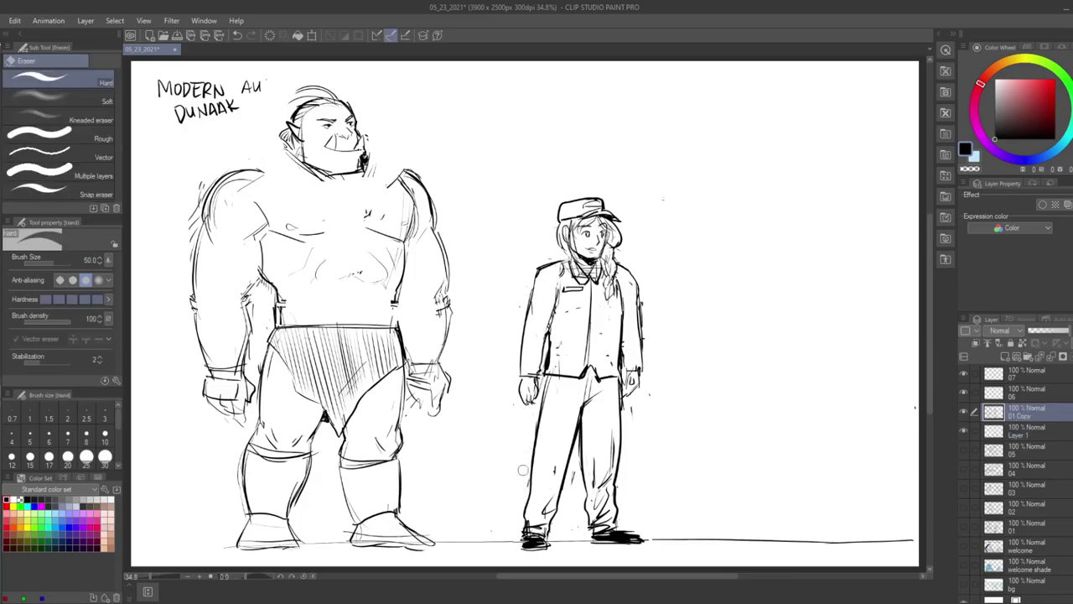
- Try a grey stroke on the new layer over the smaller figure's trousers, undo it and remove the empty layer
left_click(1028, 430)
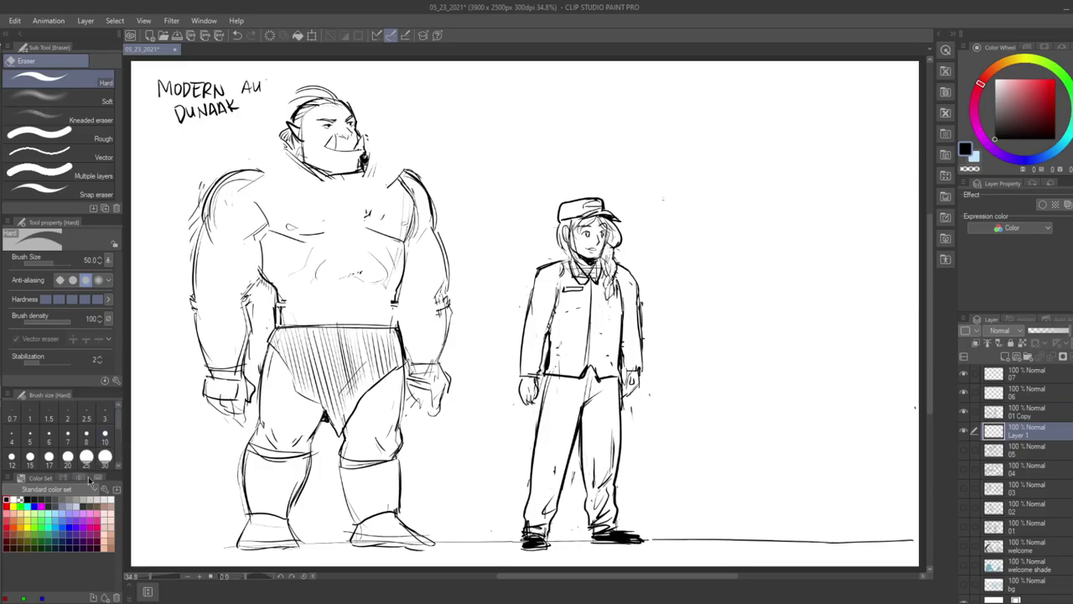
left_click(69, 500)
key("p")
mouse_move(528, 413)
left_mouse_down()
mouse_move(550, 435)
mouse_move(563, 431)
left_mouse_up()
key("ctrl+z")
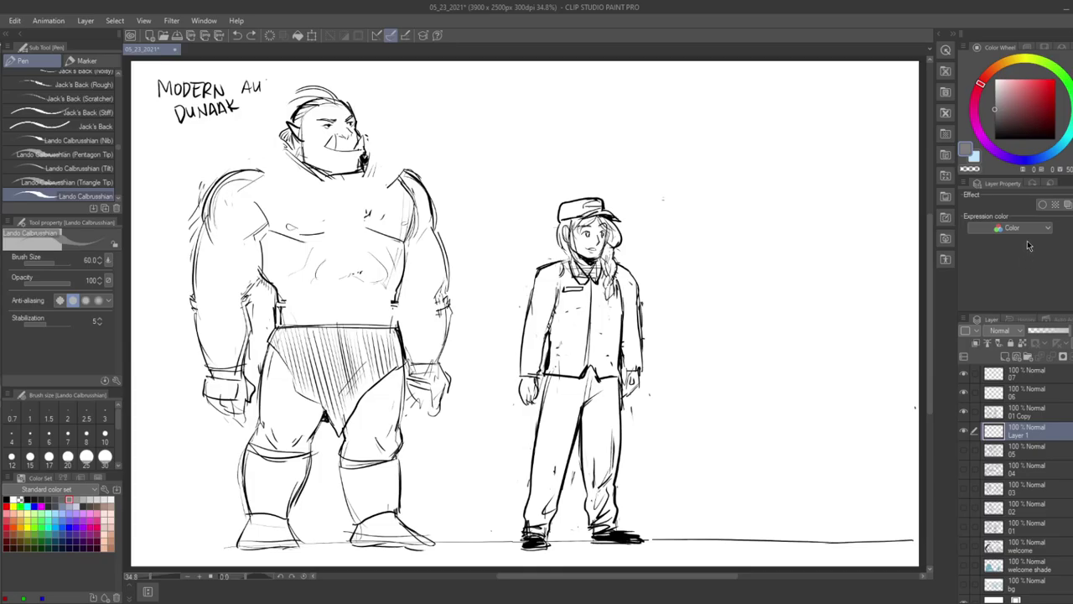
key("ctrl+e")
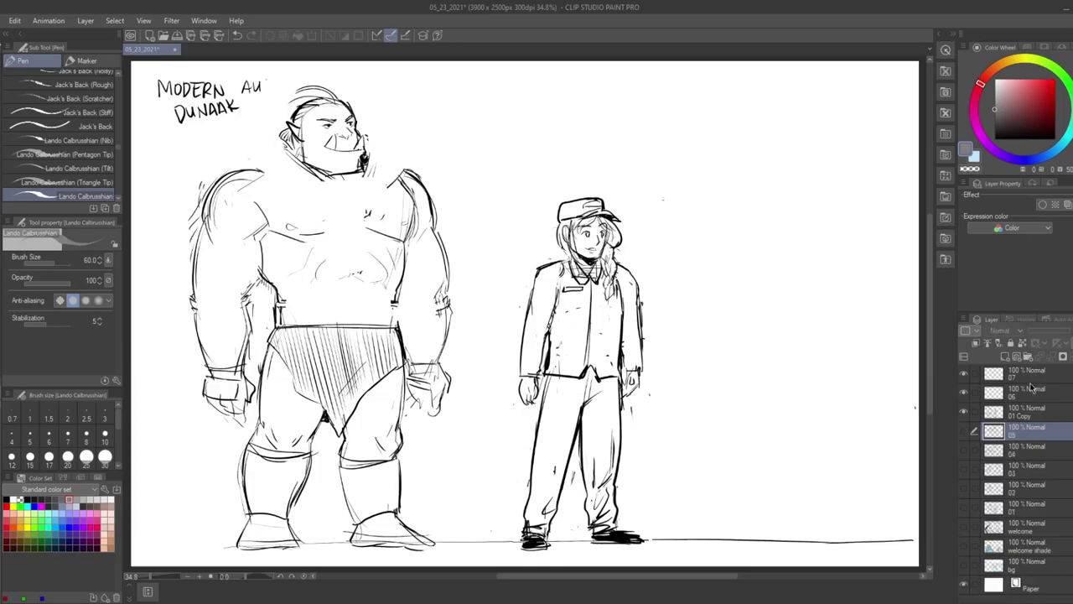
- Save the drawing and make layer 01 Copy the active layer
left_click(1009, 414)
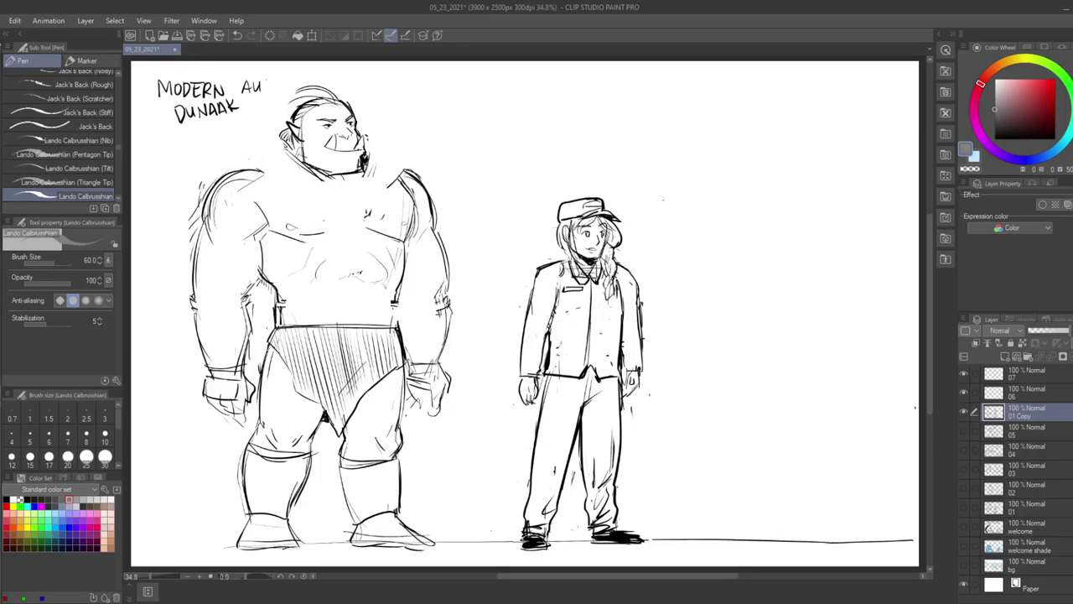
key("ctrl+s")
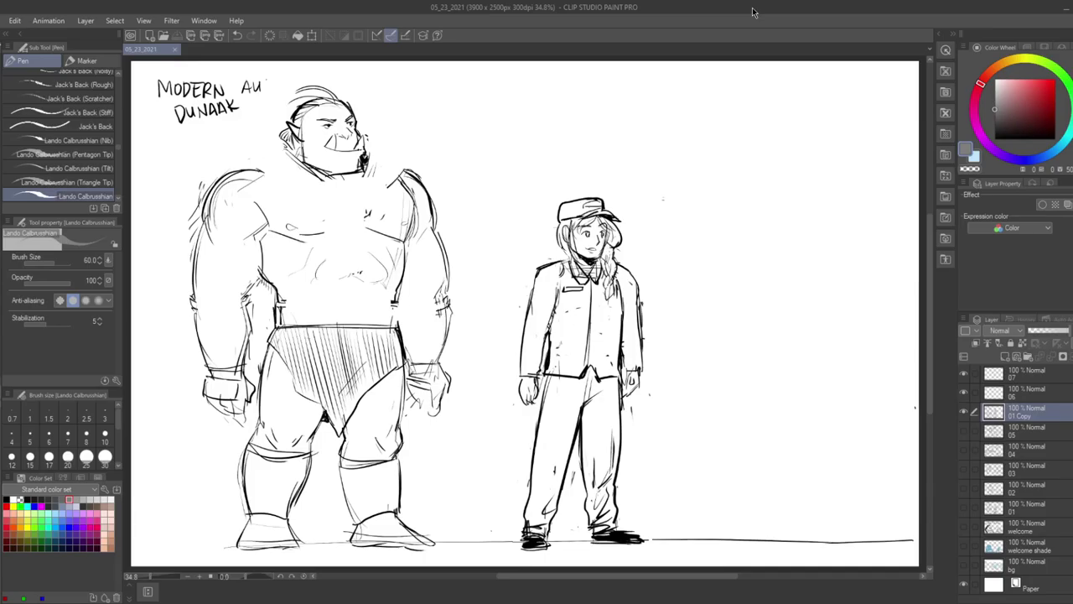
left_click(1037, 394)
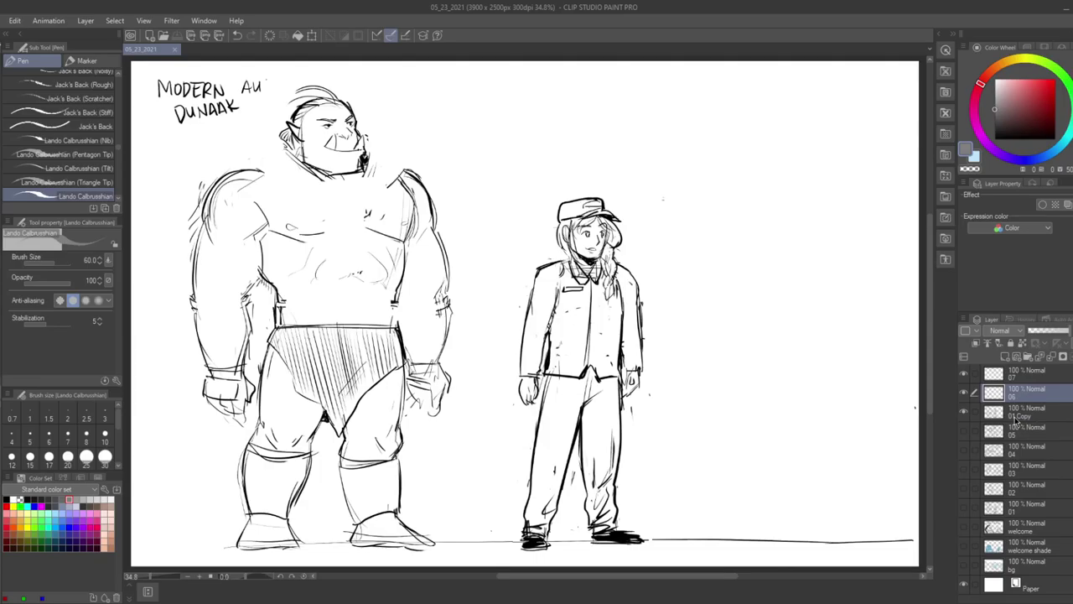
left_click(1031, 413)
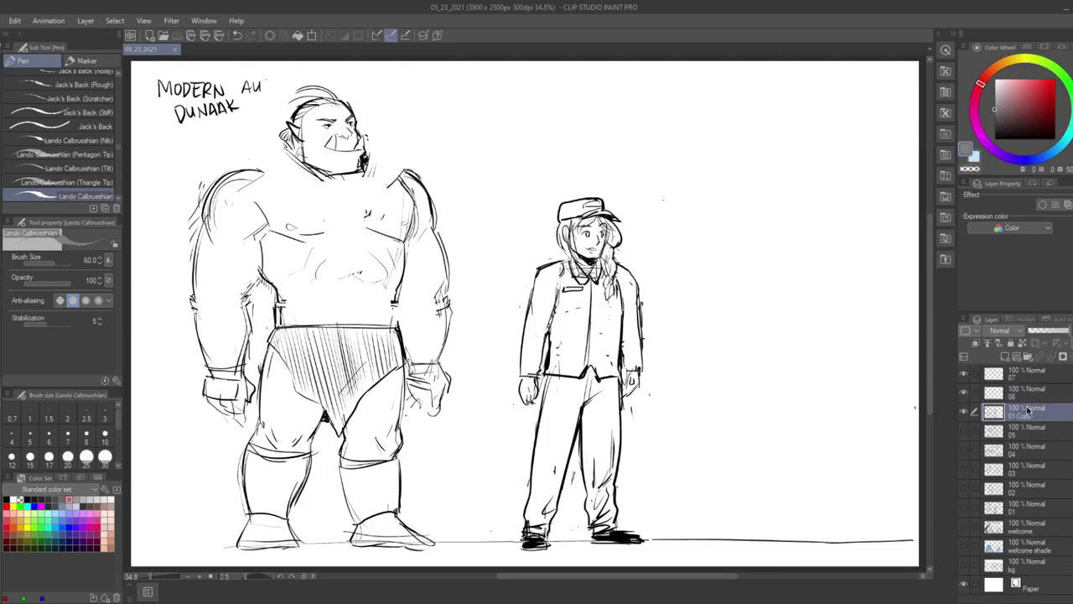
- Select the chest and abdomen lines inside the orc's torso, delete them and clear the selection
key("m")
mouse_move(388, 191)
left_mouse_down()
mouse_move(401, 252)
mouse_move(340, 310)
mouse_move(274, 209)
mouse_move(387, 196)
left_mouse_up()
key("Delete")
key("ctrl+d")
key("p")
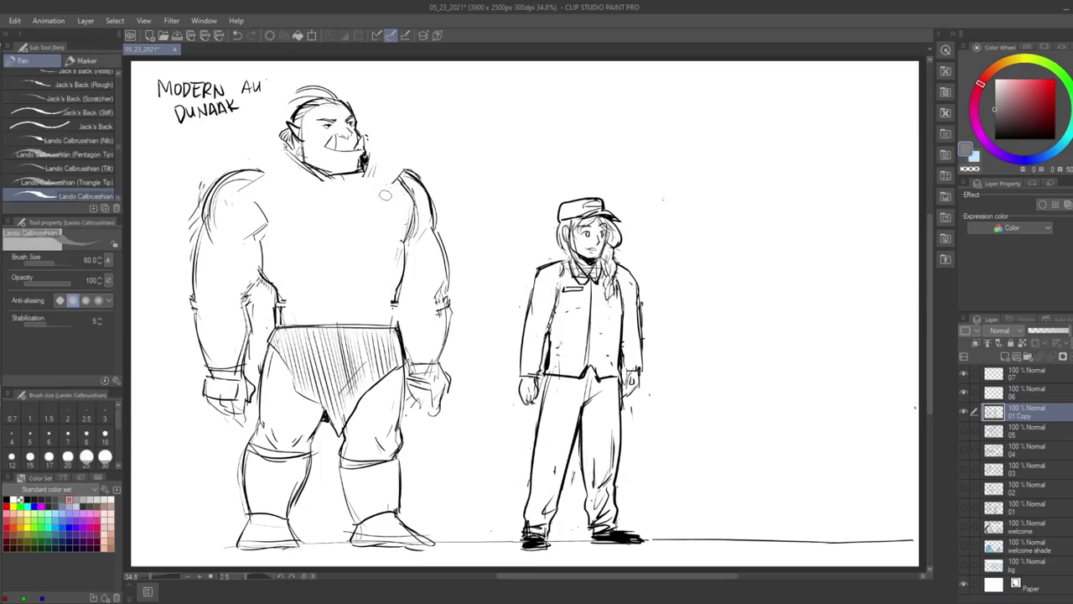
left_click_drag(416, 185, 405, 235)
left_click_drag(410, 212, 403, 238)
key("ctrl+z")
key("ctrl+z")
- In black, draw the orc's torso edge beside the arm nearer the smaller figure and a shirt hem across the waist
left_click(7, 499)
left_click_drag(405, 187, 414, 219)
left_click_drag(416, 205, 404, 235)
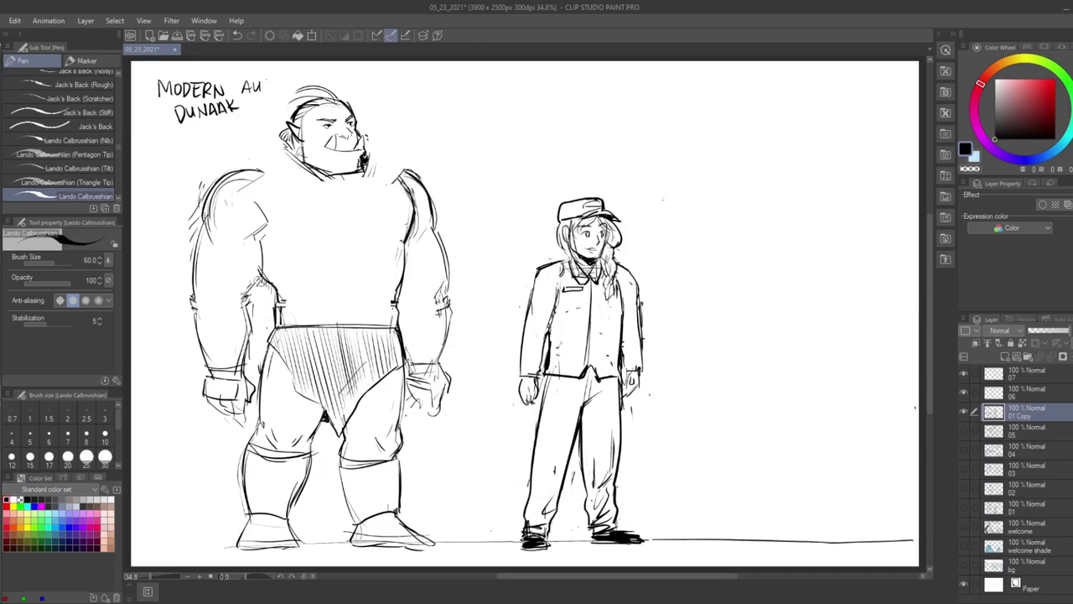
left_click_drag(278, 318, 406, 325)
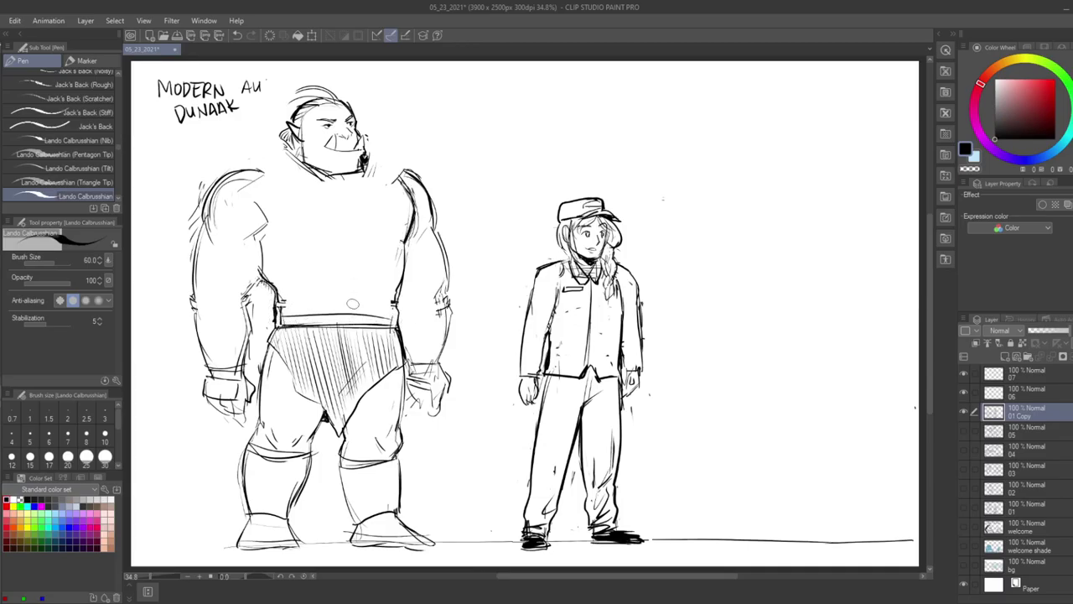
- Lasso and delete the old shoulder outlines on both of the orc's arms
key("m")
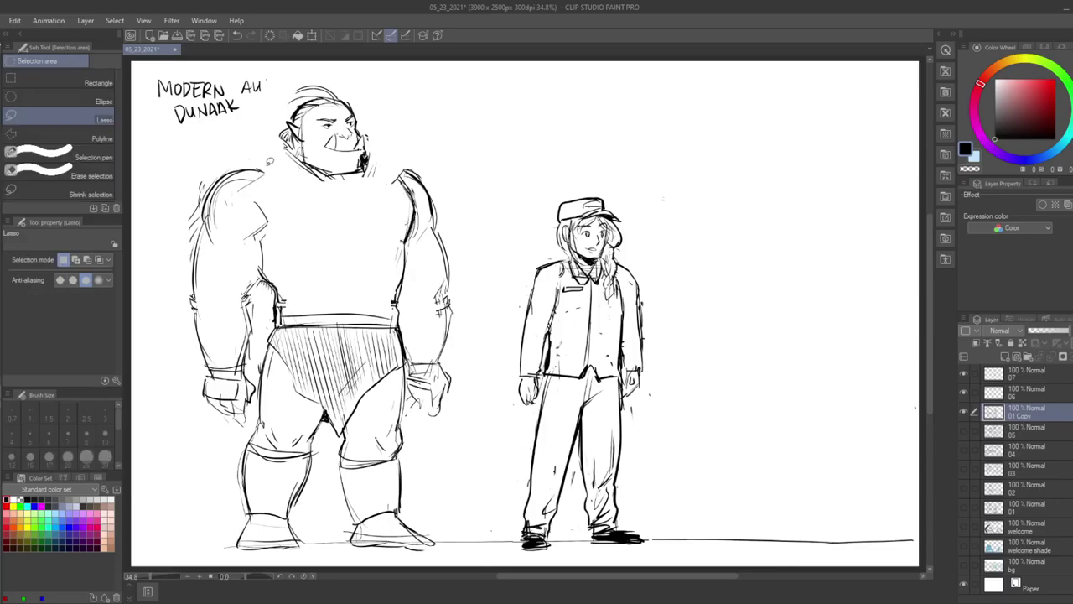
left_click_drag(264, 156, 260, 160)
key("Delete")
key("ctrl+d")
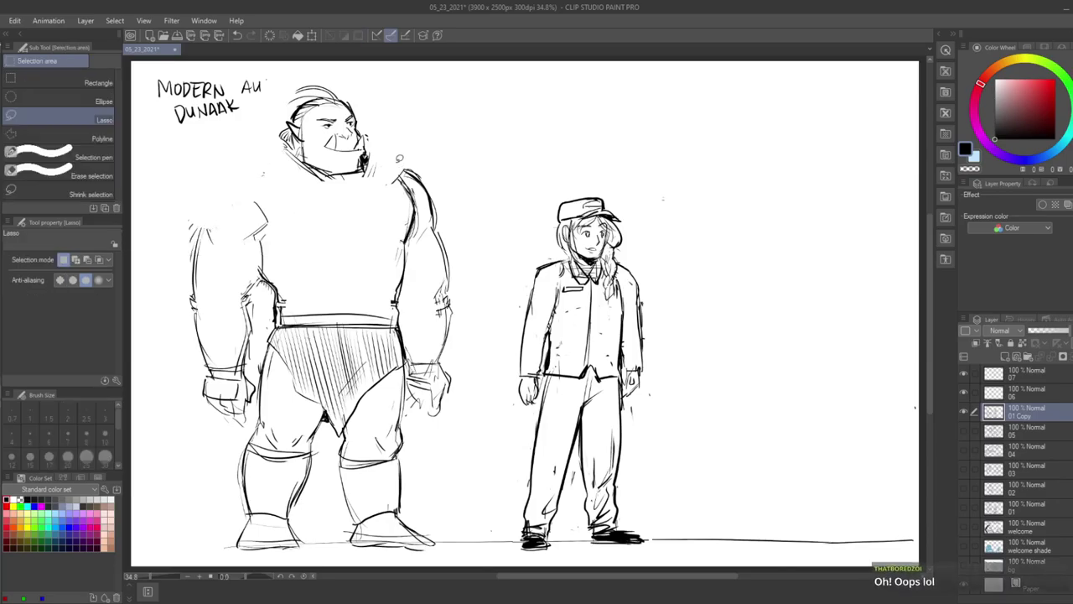
left_click_drag(399, 158, 397, 156)
key("p")
key("Delete")
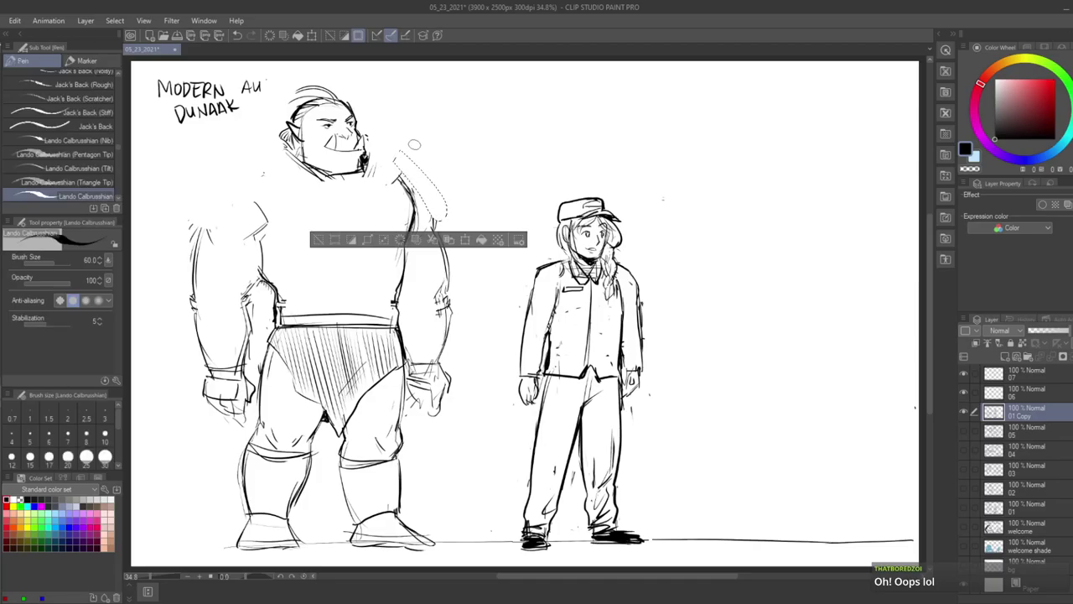
key("ctrl+d")
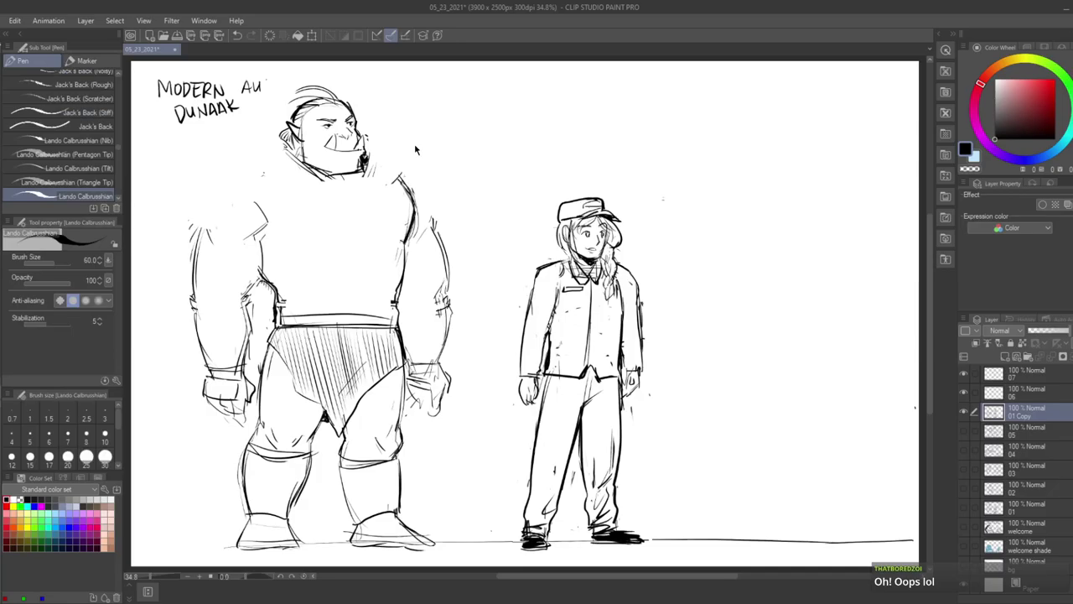
- Draw large rounded shoulder outlines on both sides of the orc, running from the neck to the upper arms
key("p")
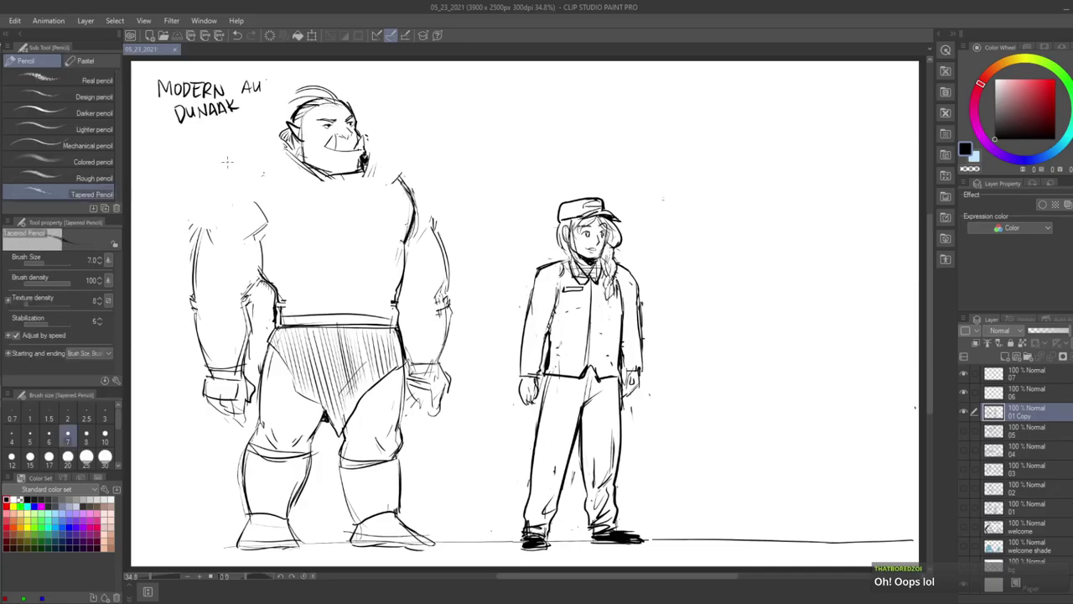
key("p")
mouse_move(223, 161)
left_mouse_down()
mouse_move(204, 238)
mouse_move(200, 212)
left_mouse_up()
key("ctrl+z")
key("ctrl+z")
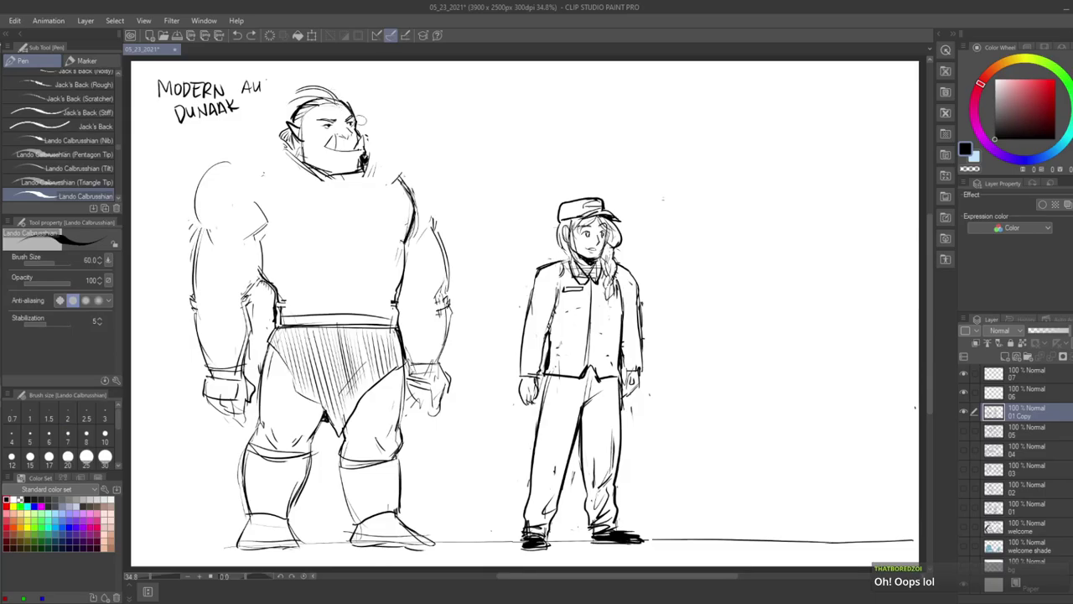
mouse_move(251, 155)
left_mouse_down()
mouse_move(198, 200)
mouse_move(193, 228)
left_mouse_up()
mouse_move(375, 143)
left_mouse_down()
mouse_move(432, 178)
mouse_move(433, 231)
left_mouse_up()
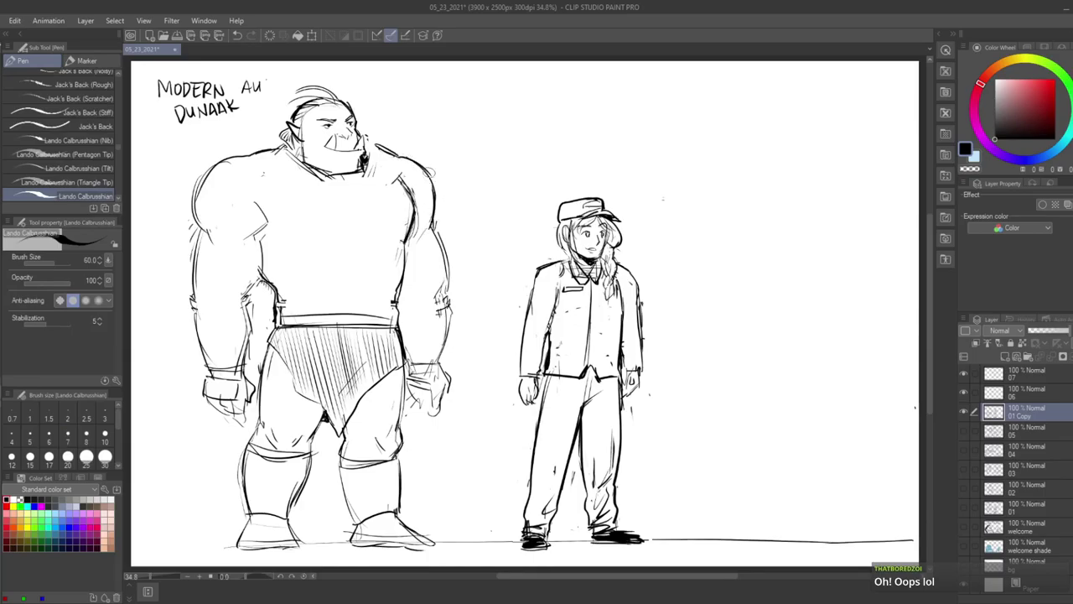
- Erase the leftover angular line on the orc's upper arm and draw short T-shirt sleeves with hems on both arms
key("e")
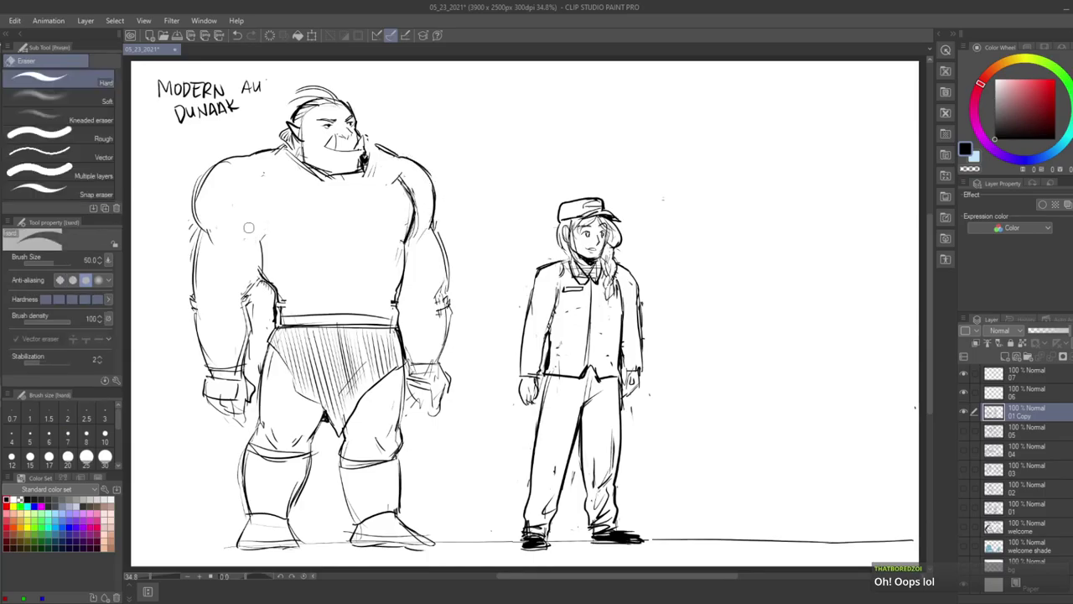
key("p")
mouse_move(419, 156)
left_mouse_down()
mouse_move(441, 210)
mouse_move(438, 233)
left_mouse_up()
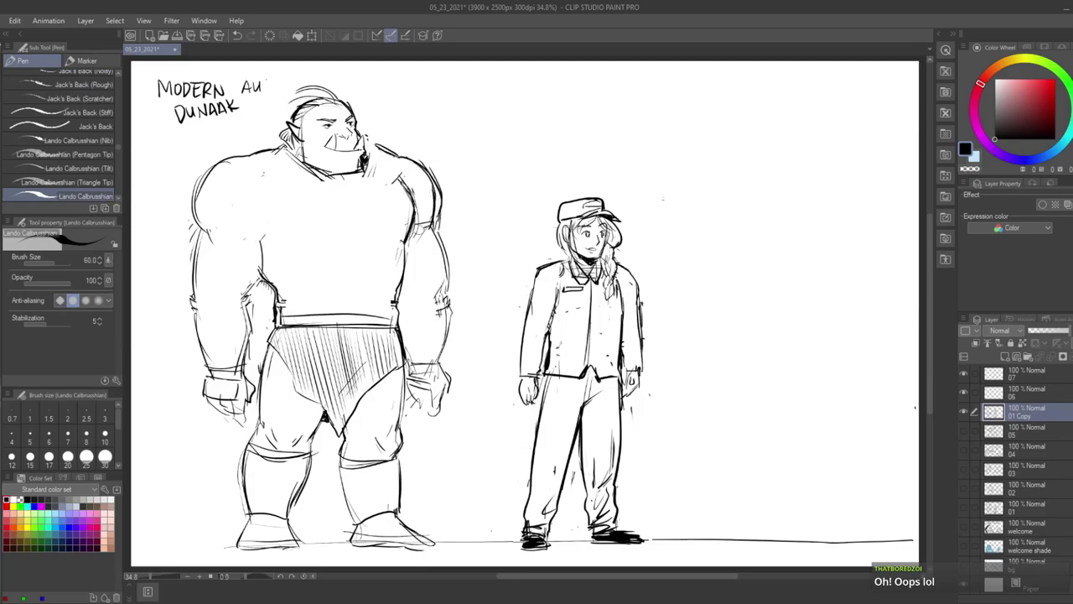
left_click_drag(190, 218, 265, 231)
left_click_drag(282, 194, 264, 232)
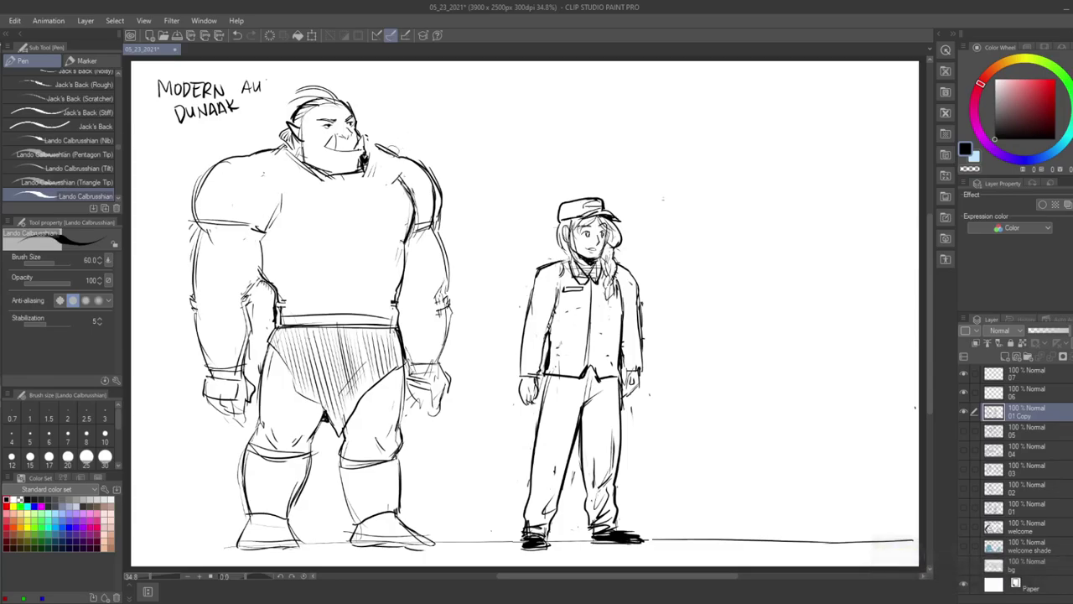
- Erase the heavy armpit line nearer the smaller figure and draw a chest crease and V-neckline on the orc's shirt
key("e")
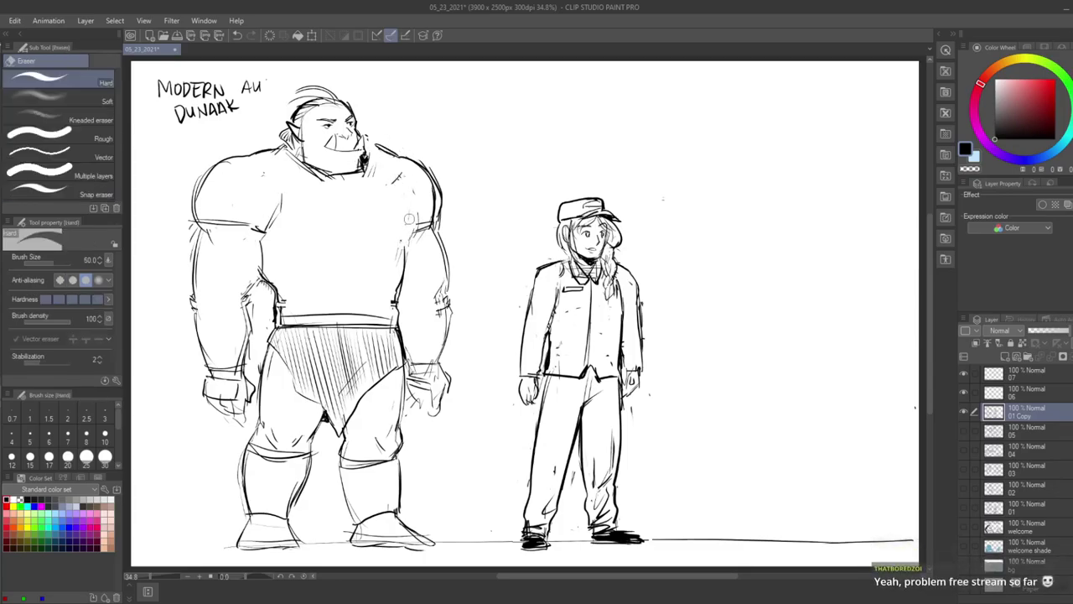
key("p")
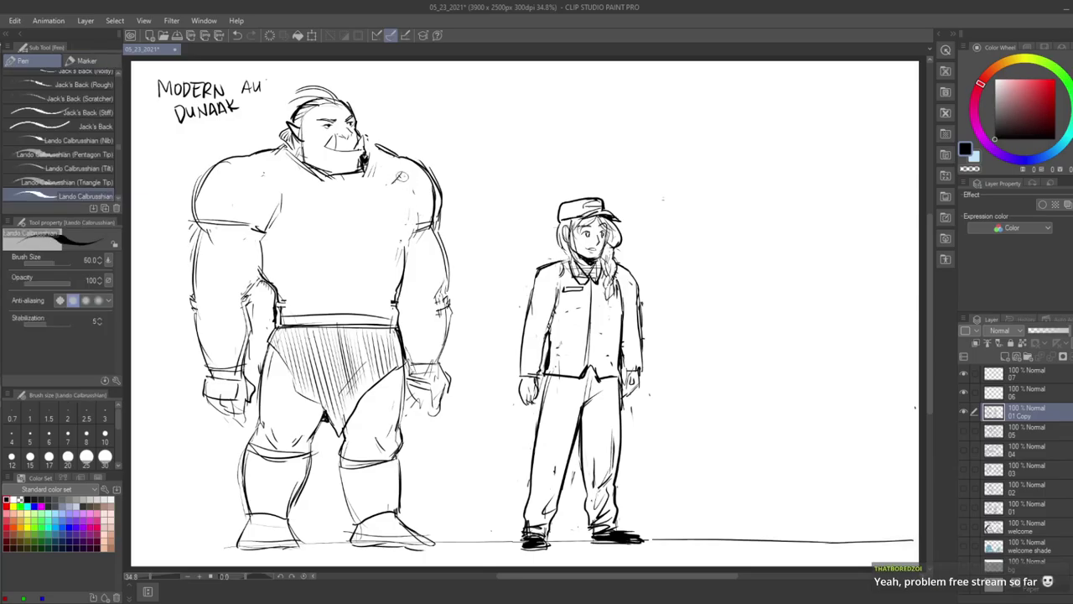
left_click_drag(302, 241, 391, 232)
mouse_move(363, 169)
left_mouse_down()
mouse_move(345, 185)
mouse_move(309, 161)
left_mouse_up()
key("]")
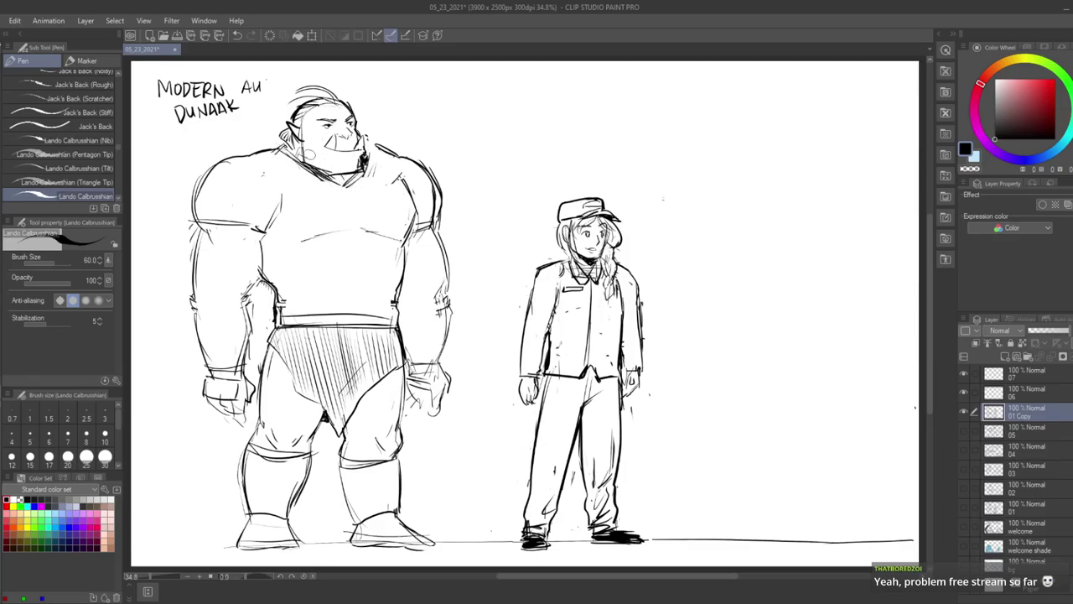
- Draw the orc's neck-to-shoulder line and add fabric folds on the shirt at both shoulders
mouse_move(382, 124)
left_mouse_down()
mouse_move(370, 143)
mouse_move(399, 156)
mouse_move(412, 197)
left_mouse_up()
left_click_drag(218, 165, 266, 193)
left_click_drag(405, 160, 405, 179)
- Touch up the orc's forearm and fist nearer the smaller figure, and erase the lower part of the fist
left_click_drag(444, 286, 436, 306)
left_click_drag(424, 369, 436, 414)
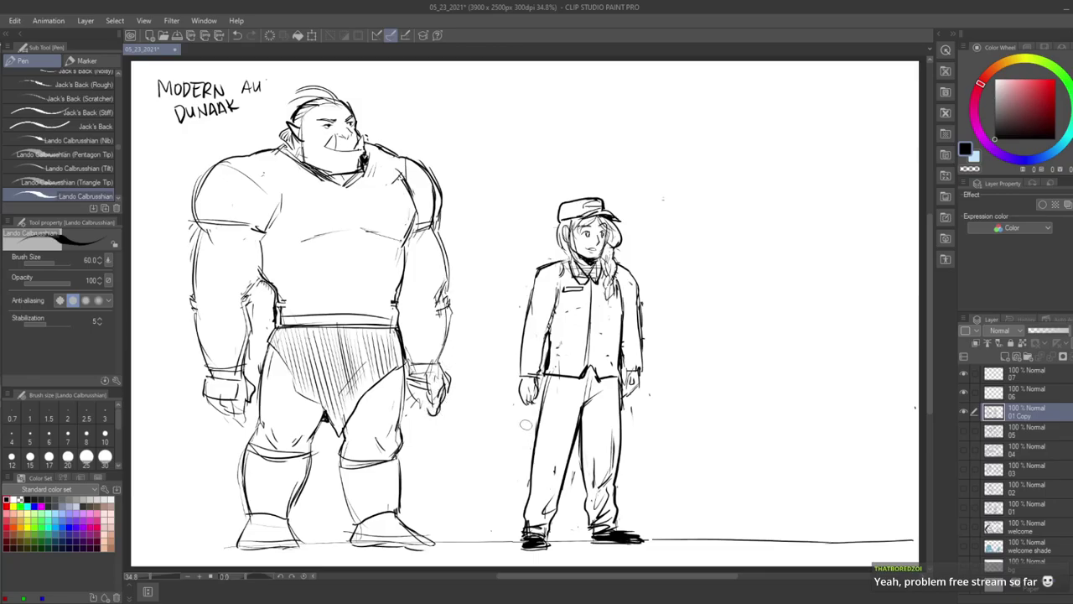
key("e")
mouse_move(444, 383)
left_mouse_down()
mouse_move(431, 416)
mouse_move(446, 387)
mouse_move(419, 390)
left_mouse_up()
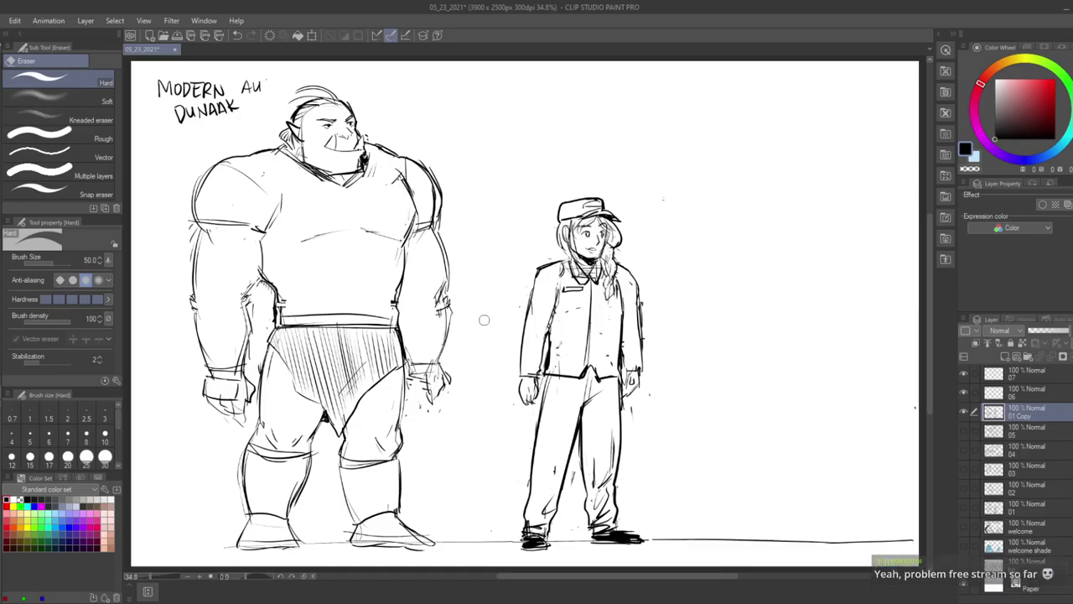
- Draw a football gripped in the orc's hand nearer the smaller figure, adding finger lines, laces and surface shading
key("p")
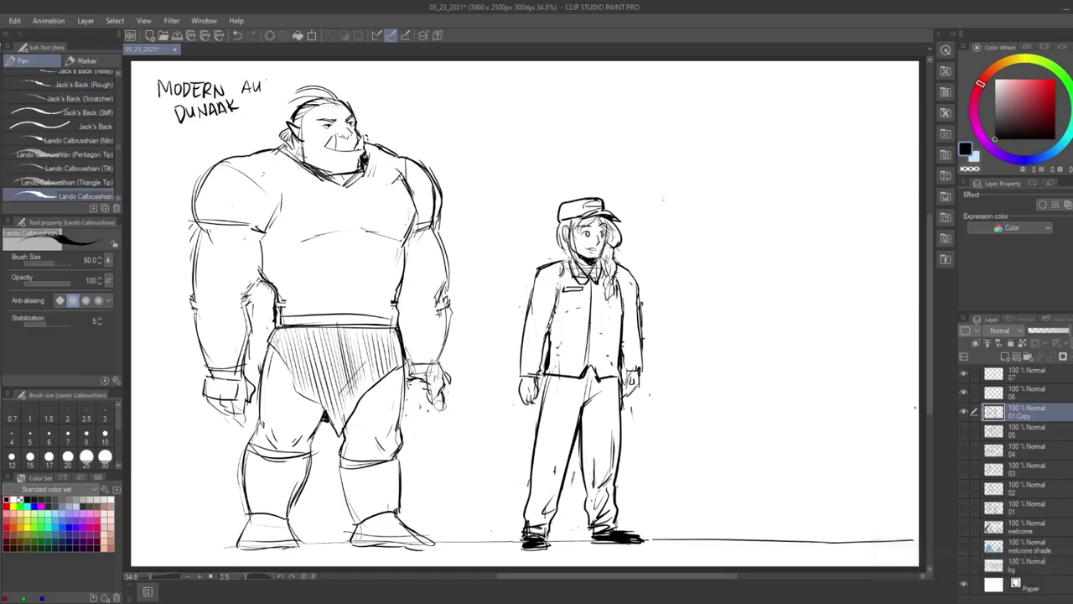
key("]")
mouse_move(429, 385)
left_mouse_down()
mouse_move(413, 404)
mouse_move(404, 396)
mouse_move(434, 418)
mouse_move(454, 404)
mouse_move(406, 412)
left_mouse_up()
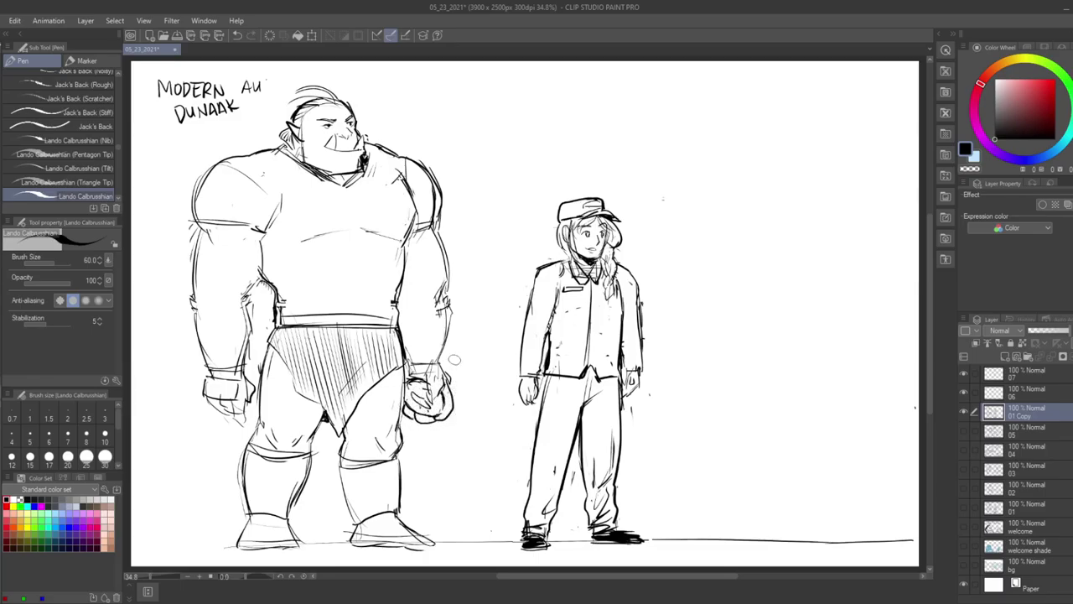
left_click_drag(441, 391, 435, 403)
left_click_drag(423, 402, 418, 411)
left_click_drag(421, 395, 410, 398)
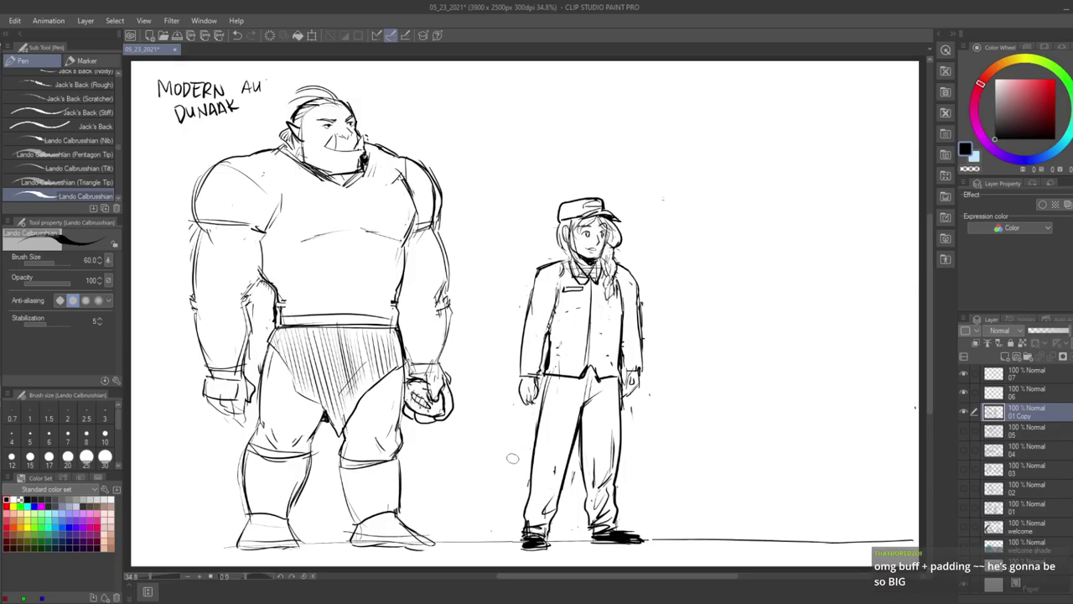
left_click_drag(447, 398, 434, 414)
left_click_drag(443, 399, 426, 418)
- Lasso the orc's hatched loincloth, delete it and clear the selection
key("m")
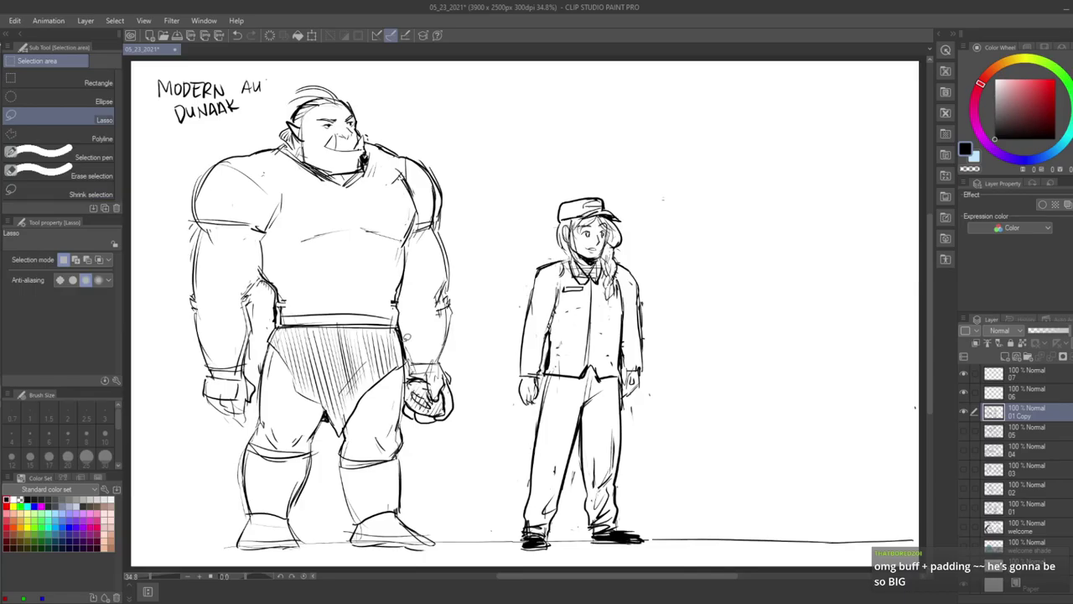
left_click_drag(323, 414, 277, 332)
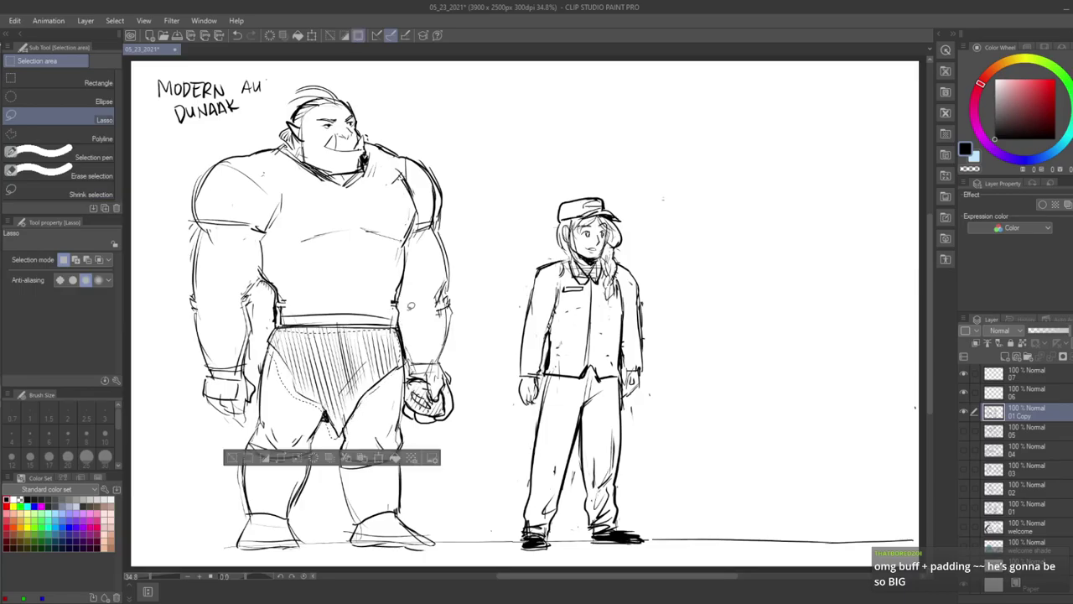
key("Delete")
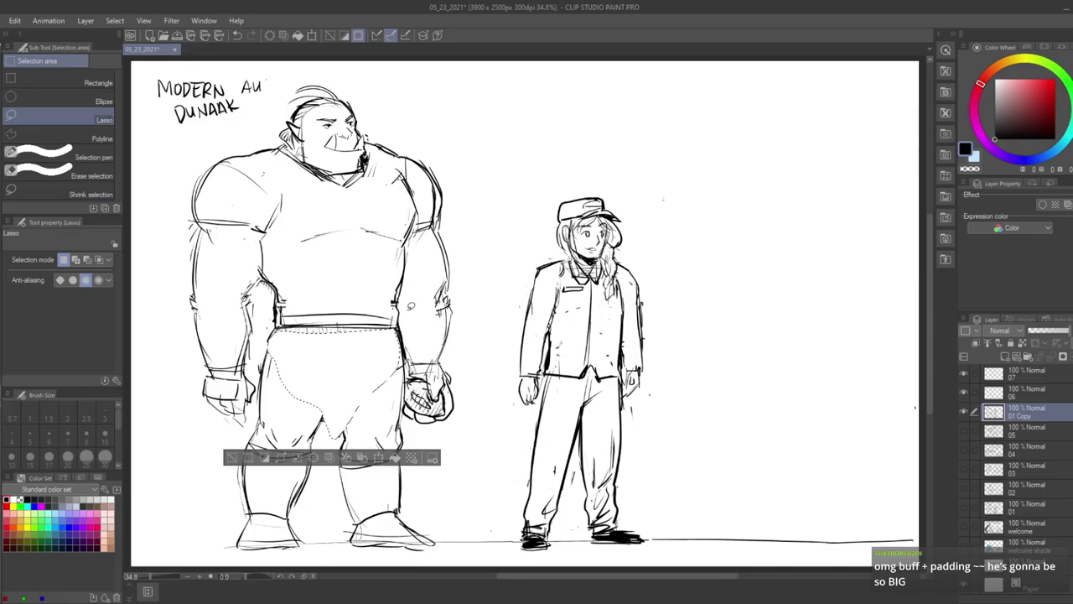
key("ctrl+d")
- Draw bulky shoulder-pad outlines over both of the orc's shoulders, extending down to the sleeve hems
key("p")
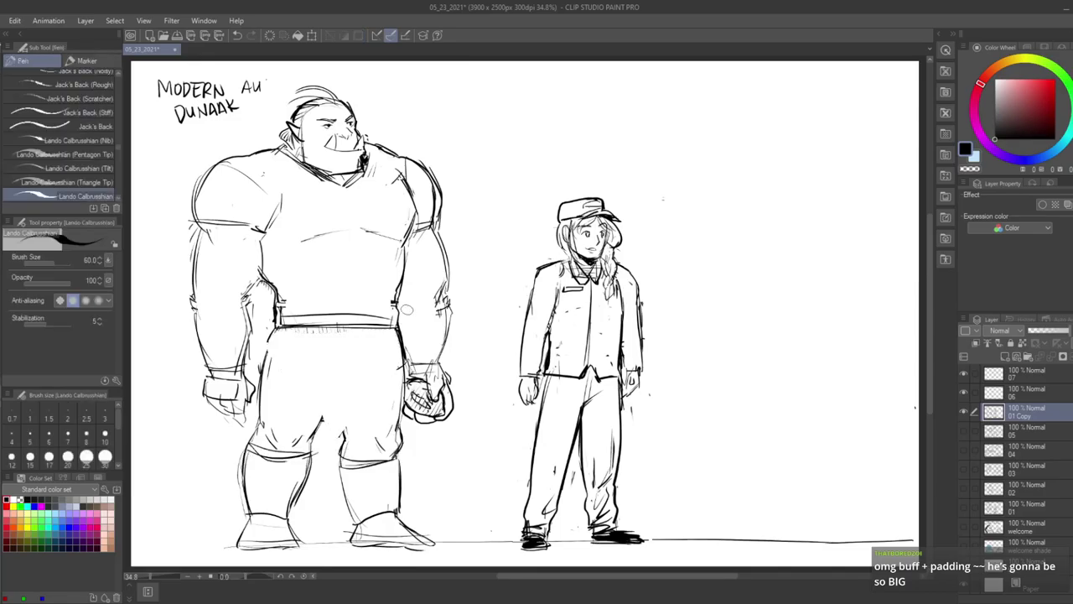
mouse_move(281, 143)
left_mouse_down()
mouse_move(245, 152)
mouse_move(187, 201)
mouse_move(195, 228)
left_mouse_up()
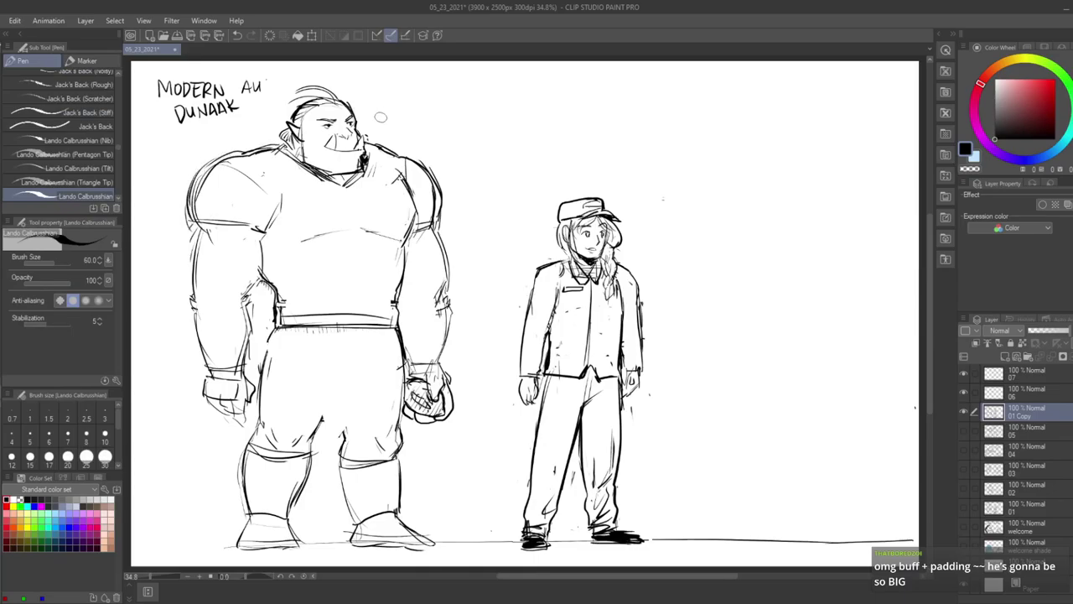
mouse_move(373, 139)
left_mouse_down()
mouse_move(449, 187)
mouse_move(437, 226)
mouse_move(431, 184)
mouse_move(407, 246)
left_mouse_up()
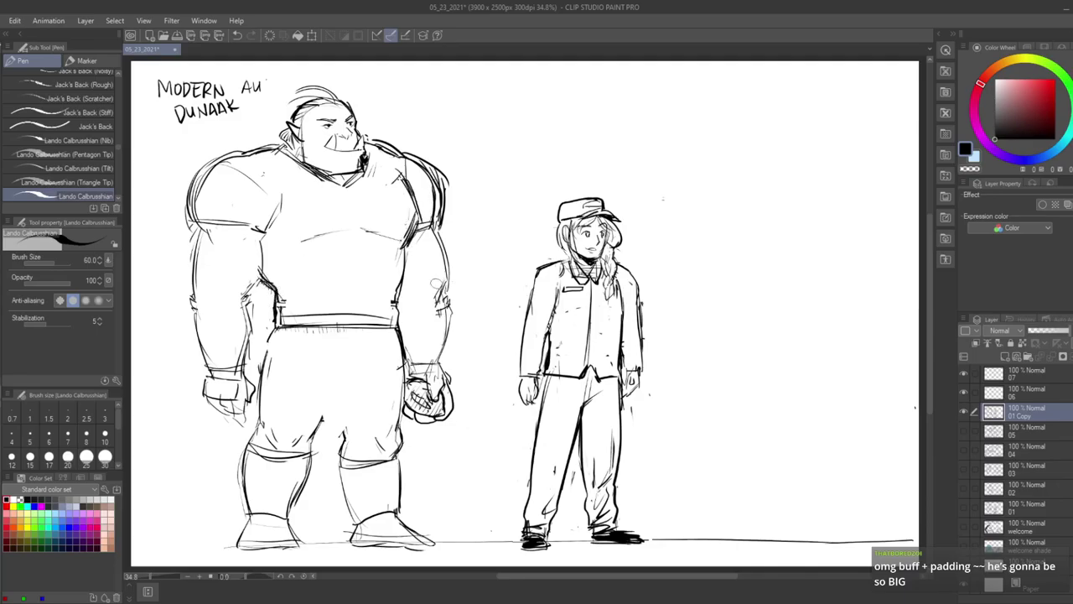
- Draw the orc's football trousers with a shirt hem line, crotch folds, inner-leg lines and crossed lacing down the fly
mouse_move(275, 319)
left_mouse_down()
mouse_move(391, 318)
mouse_move(407, 403)
mouse_move(399, 425)
left_mouse_up()
left_click_drag(370, 359, 317, 422)
mouse_move(332, 383)
left_mouse_down()
mouse_move(356, 380)
mouse_move(345, 435)
left_mouse_up()
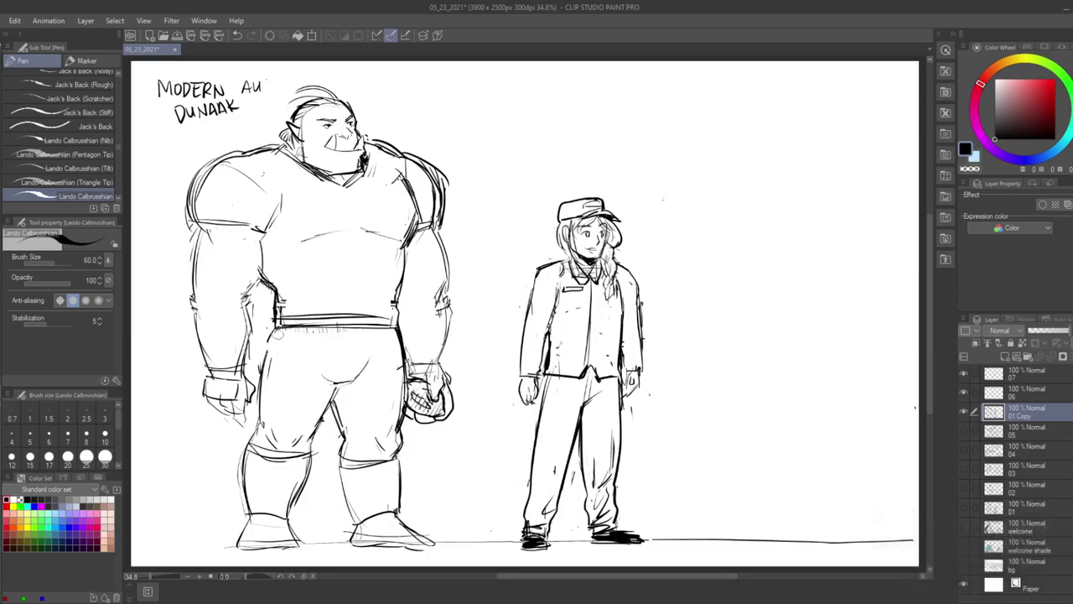
left_click_drag(346, 328, 337, 366)
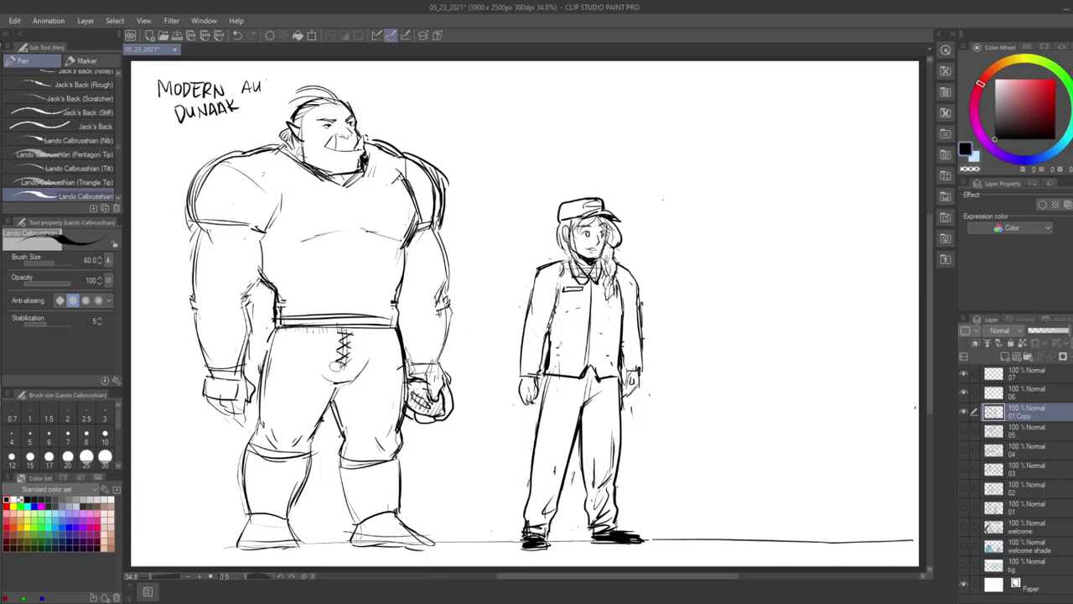
- Draw rounded thigh pads with horizontal ribs on both legs of the orc's trousers
mouse_move(277, 377)
left_mouse_down()
mouse_move(303, 362)
mouse_move(303, 402)
mouse_move(285, 384)
mouse_move(286, 428)
left_mouse_up()
left_click_drag(311, 378, 307, 421)
mouse_move(391, 360)
left_mouse_down()
mouse_move(377, 384)
mouse_move(387, 429)
mouse_move(394, 384)
mouse_move(411, 387)
mouse_move(394, 417)
left_mouse_up()
mouse_move(283, 375)
left_mouse_down()
mouse_move(300, 370)
mouse_move(310, 381)
left_mouse_up()
mouse_move(289, 395)
left_mouse_down()
mouse_move(310, 391)
mouse_move(311, 402)
left_mouse_up()
left_click_drag(293, 417, 314, 412)
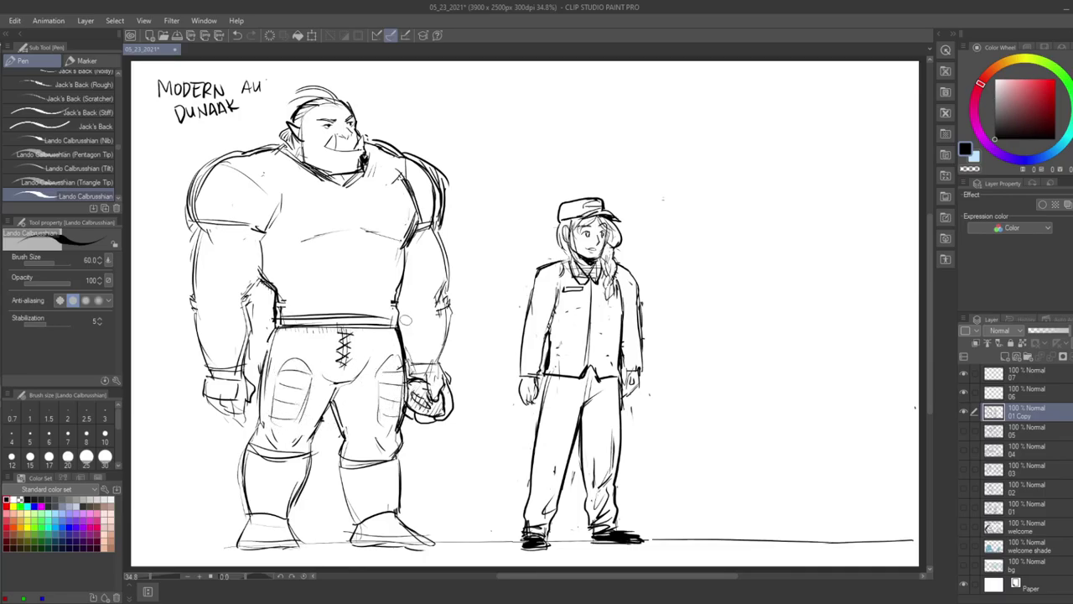
key("w")
left_click(261, 444)
key("ctrl+d")
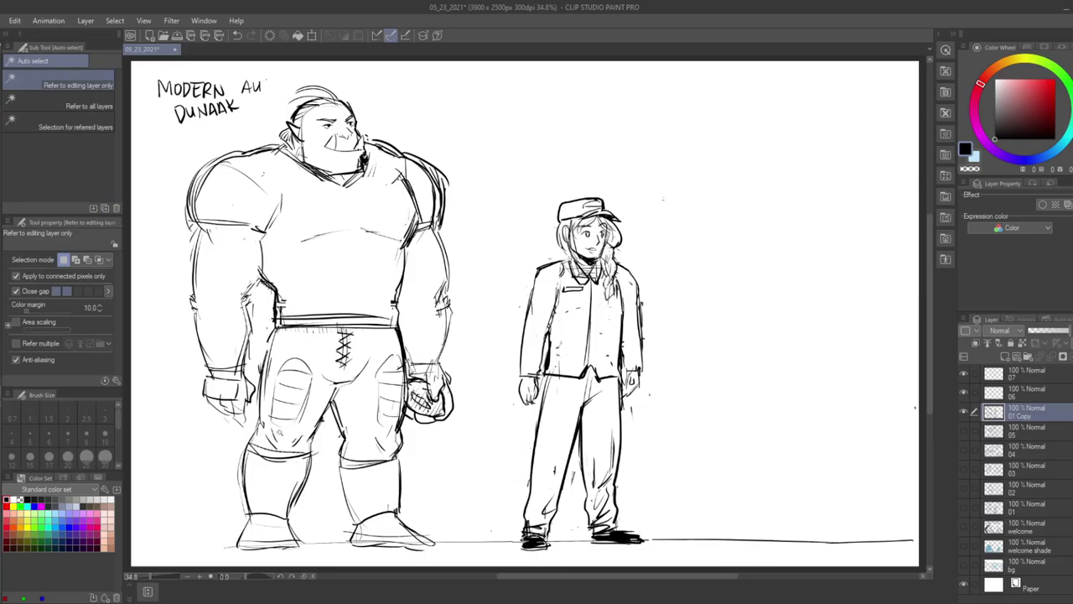
- Erase the boot cuffs below both of the orc's knees and the heavy shin outlines on the leg nearer the smaller figure
key("e")
left_click_drag(255, 441, 265, 457)
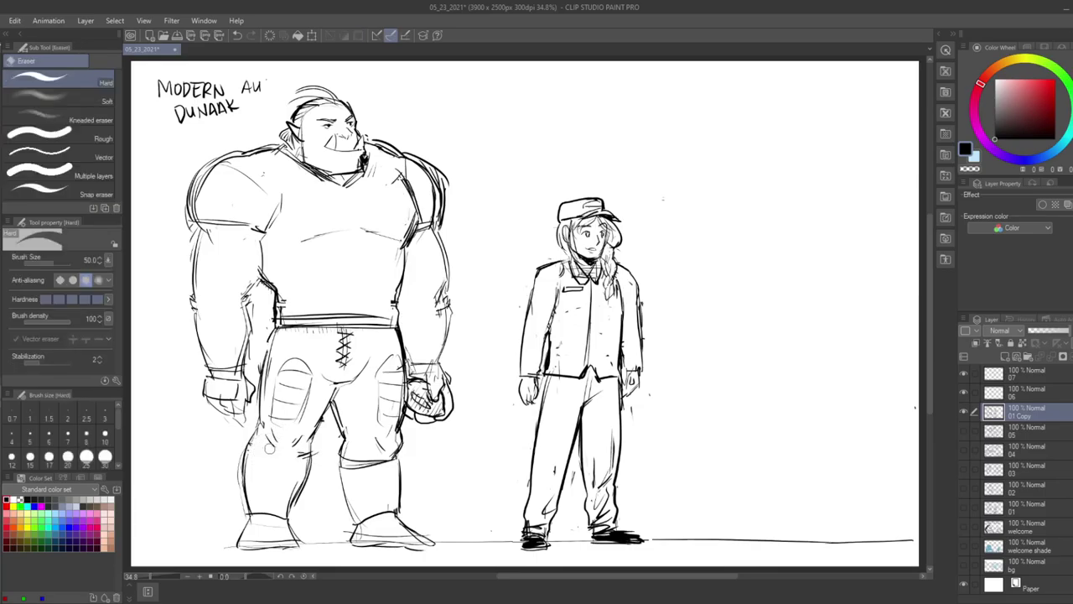
mouse_move(345, 469)
left_mouse_down()
mouse_move(412, 449)
mouse_move(396, 501)
left_mouse_up()
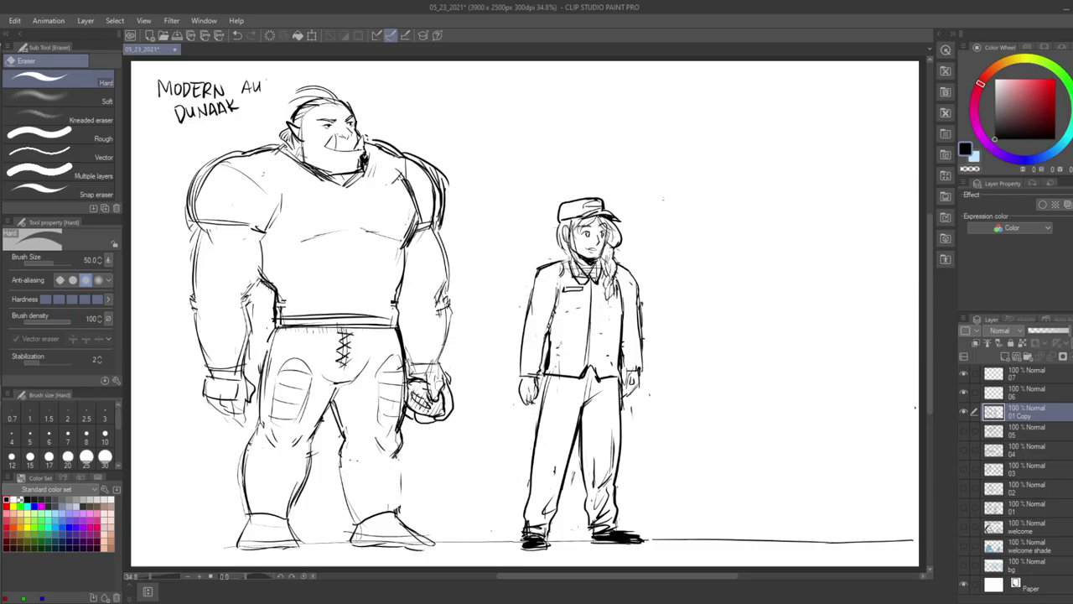
- Redraw the orc's calves and knee folds, and add sock top lines across both shins
key("p")
left_click_drag(396, 457, 397, 508)
mouse_move(356, 425)
left_mouse_down()
mouse_move(352, 452)
mouse_move(305, 453)
mouse_move(294, 506)
left_mouse_up()
mouse_move(243, 467)
left_mouse_down()
mouse_move(309, 463)
mouse_move(339, 516)
left_mouse_up()
left_click_drag(351, 475, 346, 537)
left_click_drag(393, 454, 404, 518)
left_click_drag(335, 466, 404, 471)
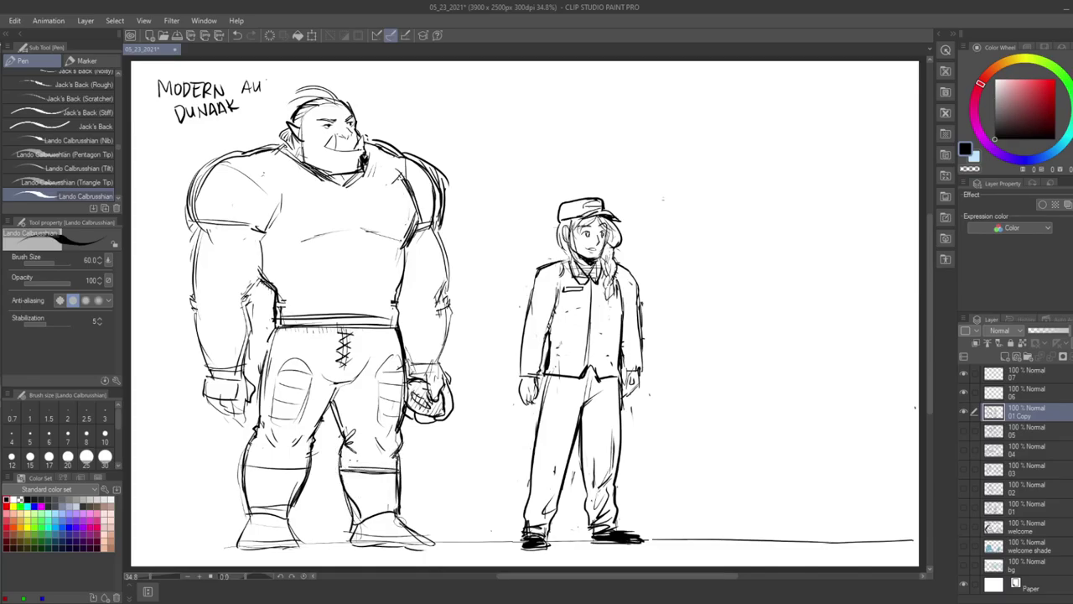
- Outline both of the orc's shoes, and add studs and dark hatching to the shoe nearer the smaller figure
left_click_drag(237, 543, 298, 546)
mouse_move(298, 355)
left_mouse_down()
mouse_move(275, 386)
mouse_move(270, 419)
left_mouse_up()
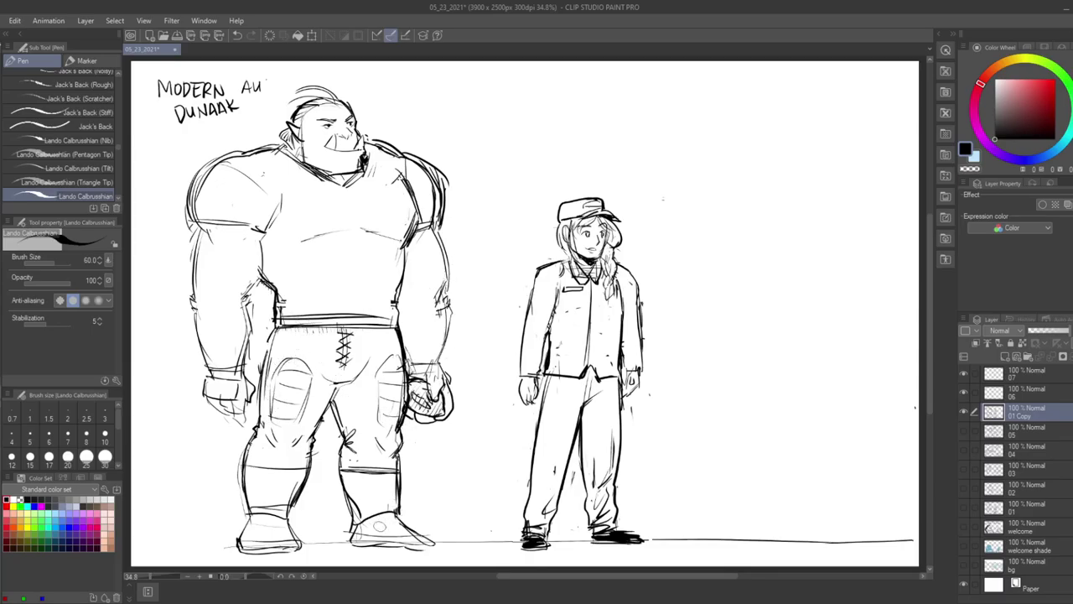
mouse_move(350, 543)
left_mouse_down()
mouse_move(444, 542)
mouse_move(400, 525)
mouse_move(391, 536)
left_mouse_up()
key("e")
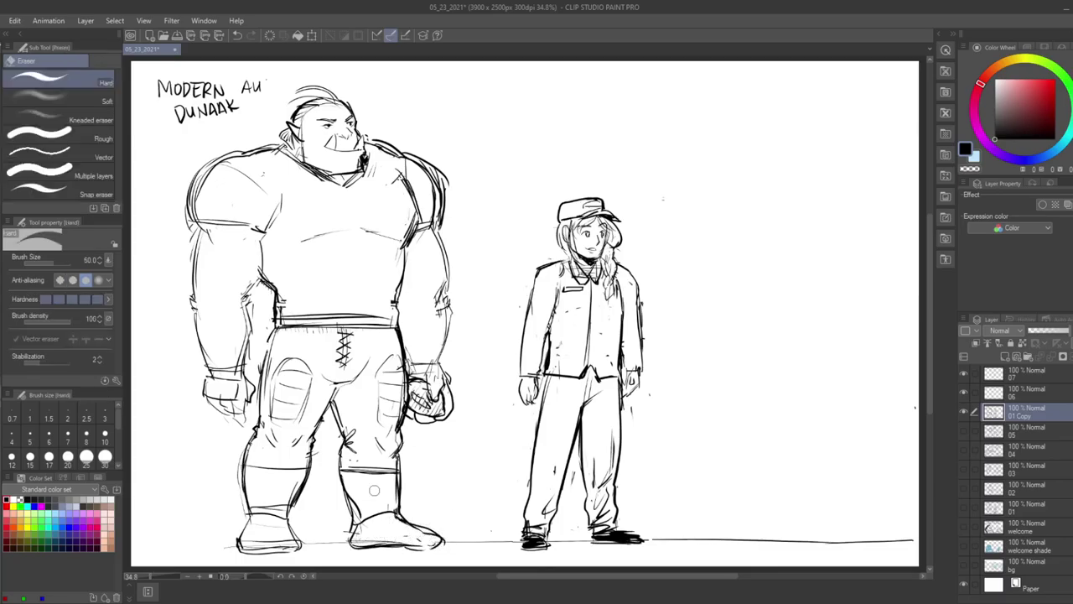
key("p")
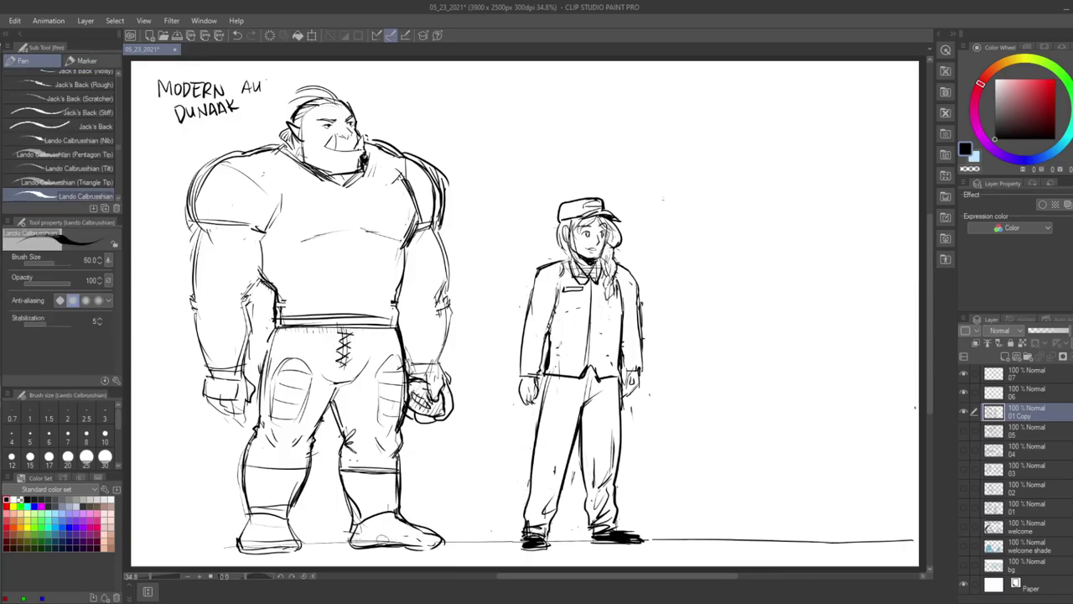
mouse_move(394, 509)
left_mouse_down()
mouse_move(356, 533)
mouse_move(426, 529)
left_mouse_up()
left_click_drag(409, 549, 445, 533)
mouse_move(354, 548)
left_mouse_down()
mouse_move(416, 554)
mouse_move(436, 539)
mouse_move(367, 550)
left_mouse_up()
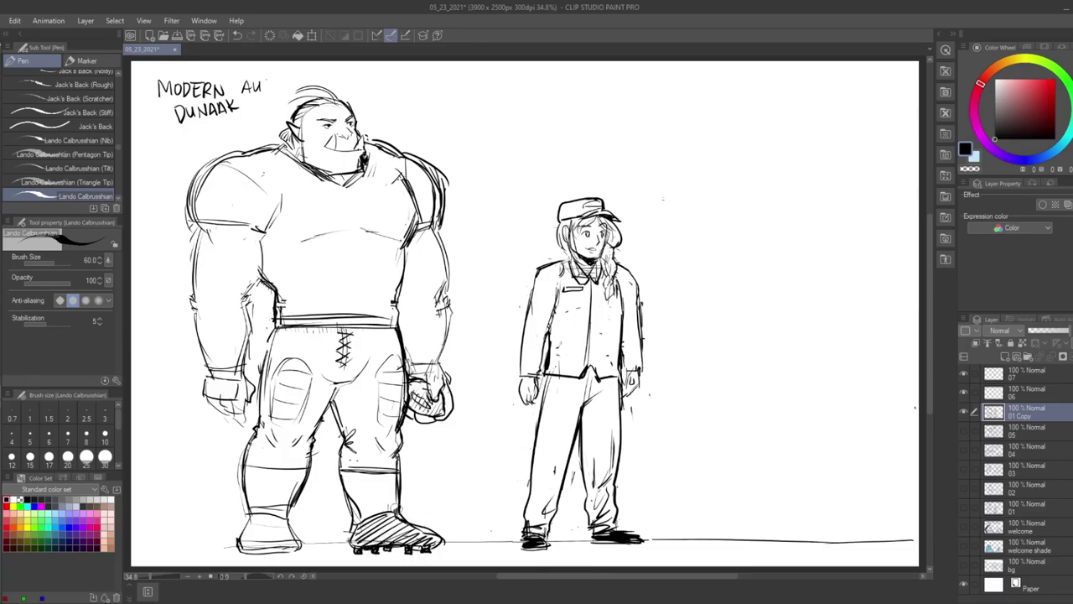
- Draw studs under the orc's other shoe and hatch its upper to match
left_click_drag(283, 550, 262, 559)
mouse_move(266, 550)
left_mouse_down()
mouse_move(246, 556)
mouse_move(286, 555)
left_mouse_up()
left_click_drag(251, 514, 239, 549)
mouse_move(256, 517)
left_mouse_down()
mouse_move(243, 549)
mouse_move(280, 555)
left_mouse_up()
- Darken the top band of the orc's far sock and draw vertical ribbing on both socks
left_click_drag(241, 461, 310, 461)
mouse_move(374, 469)
left_mouse_down()
mouse_move(343, 471)
mouse_move(350, 501)
left_mouse_up()
left_click_drag(359, 476, 367, 525)
mouse_move(375, 479)
left_mouse_down()
mouse_move(377, 524)
mouse_move(389, 513)
left_mouse_up()
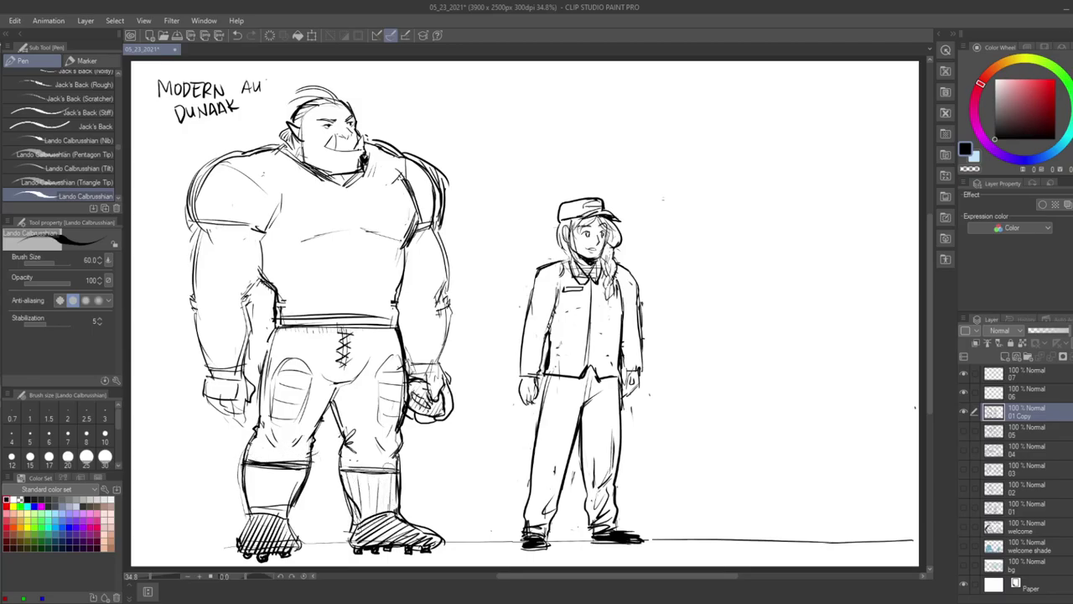
left_click_drag(255, 459, 256, 512)
left_click_drag(264, 469, 265, 505)
- Draw the jersey number 01 in block numerals on the orc's chest and a circled C badge beside it
mouse_move(312, 201)
left_mouse_down()
mouse_move(345, 198)
mouse_move(349, 229)
mouse_move(317, 251)
left_mouse_up()
mouse_move(347, 200)
left_mouse_down()
mouse_move(349, 245)
mouse_move(336, 255)
left_mouse_up()
left_click_drag(318, 250, 337, 255)
left_click_drag(334, 199, 335, 244)
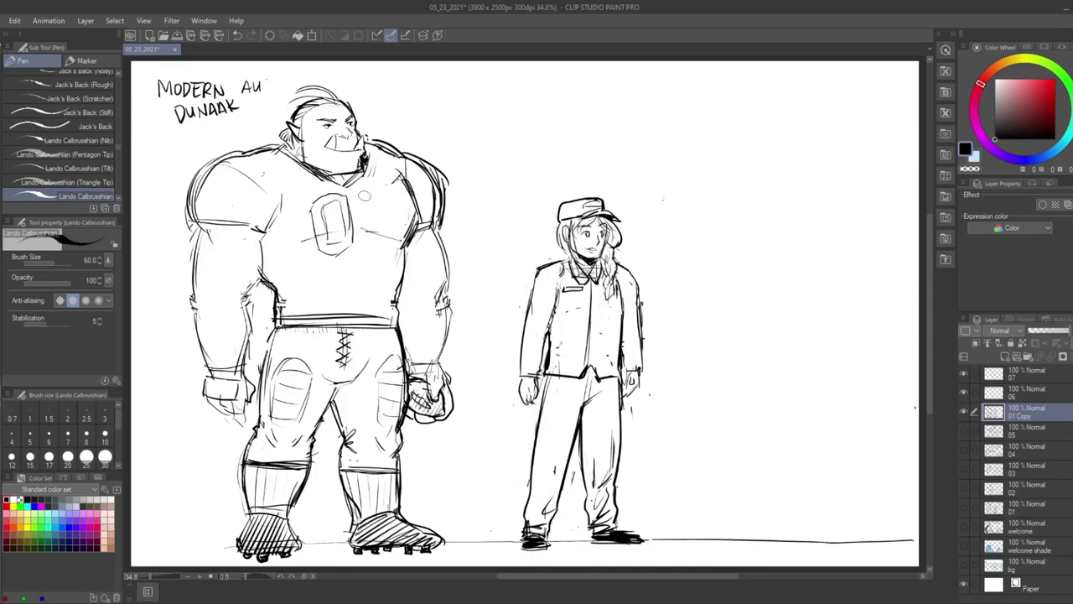
mouse_move(379, 188)
left_mouse_down()
mouse_move(366, 201)
mouse_move(368, 238)
mouse_move(387, 247)
mouse_move(367, 253)
mouse_move(379, 252)
left_mouse_up()
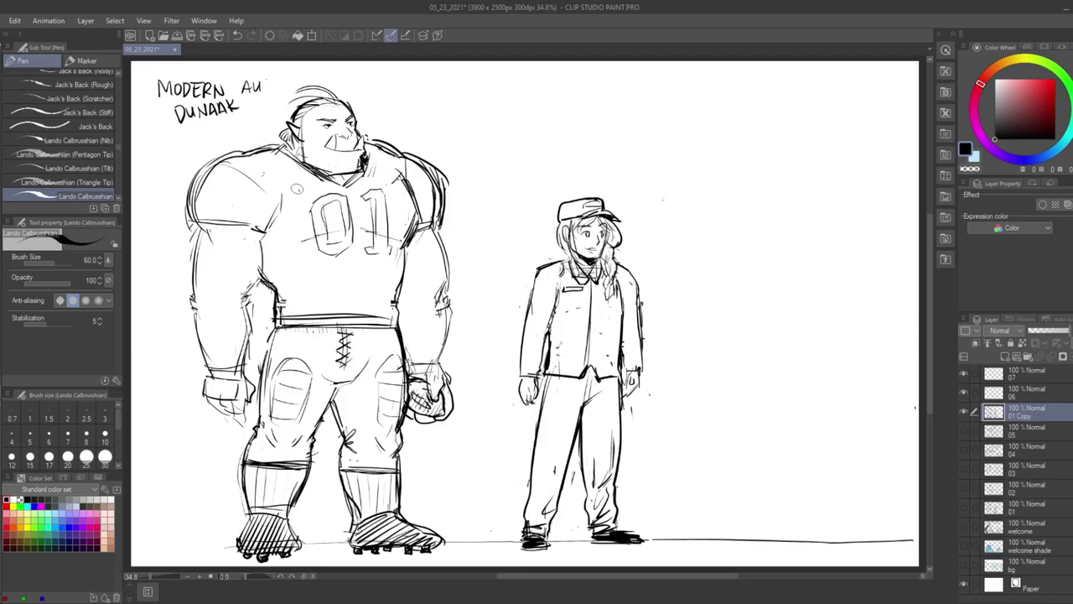
mouse_move(298, 188)
left_mouse_down()
mouse_move(298, 201)
mouse_move(297, 186)
left_mouse_up()
- Erase the tied hair behind the orc's ear and redraw the neck line there
key("e")
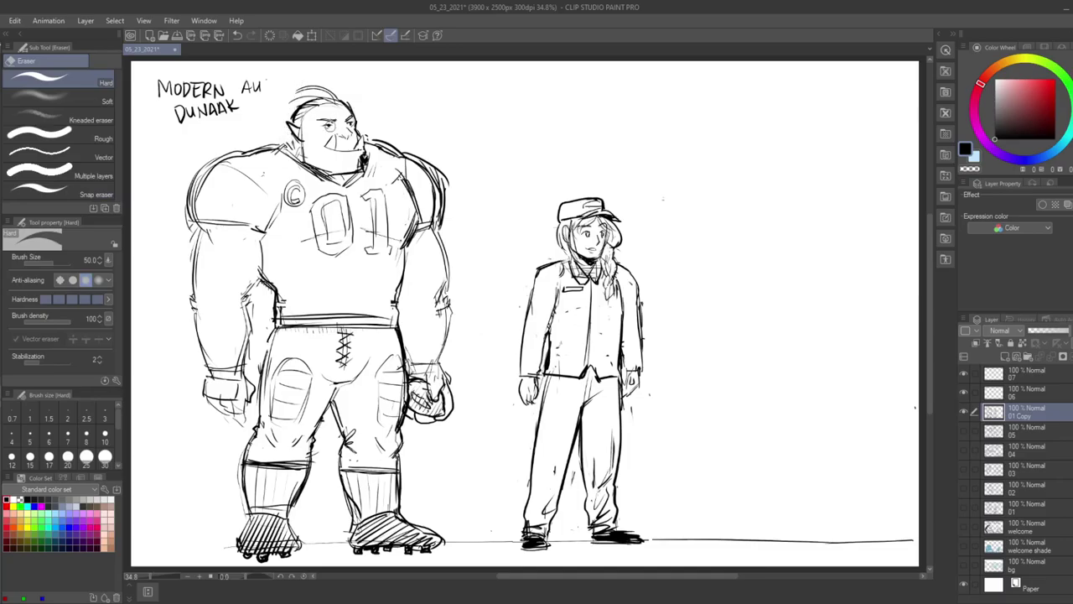
key("p")
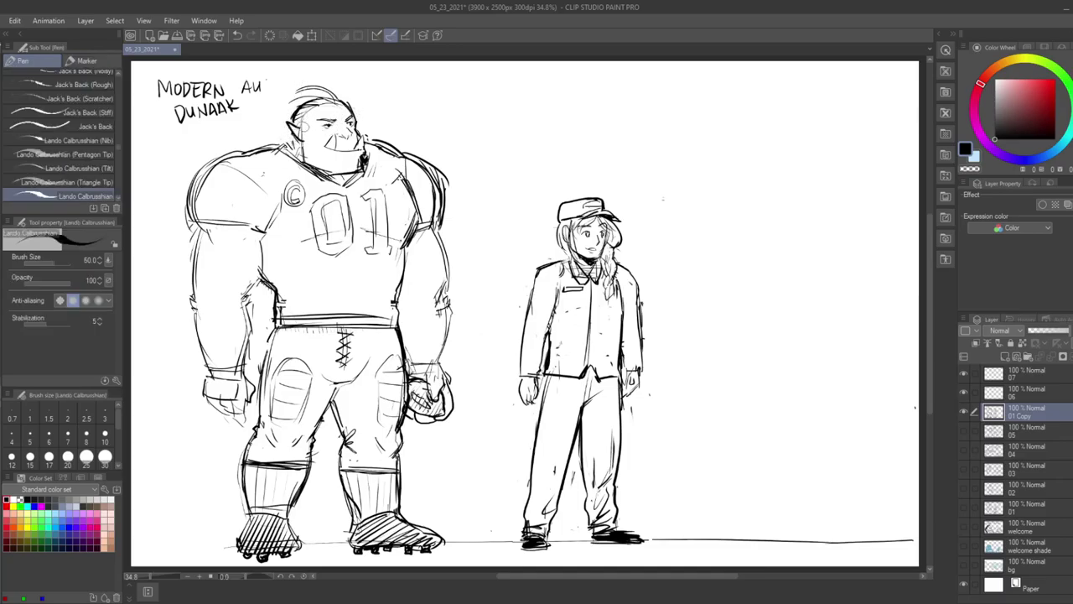
left_click_drag(292, 130, 284, 144)
- Erase the loose strands above the orc's head and draw short, dark swept-back hair
key("e")
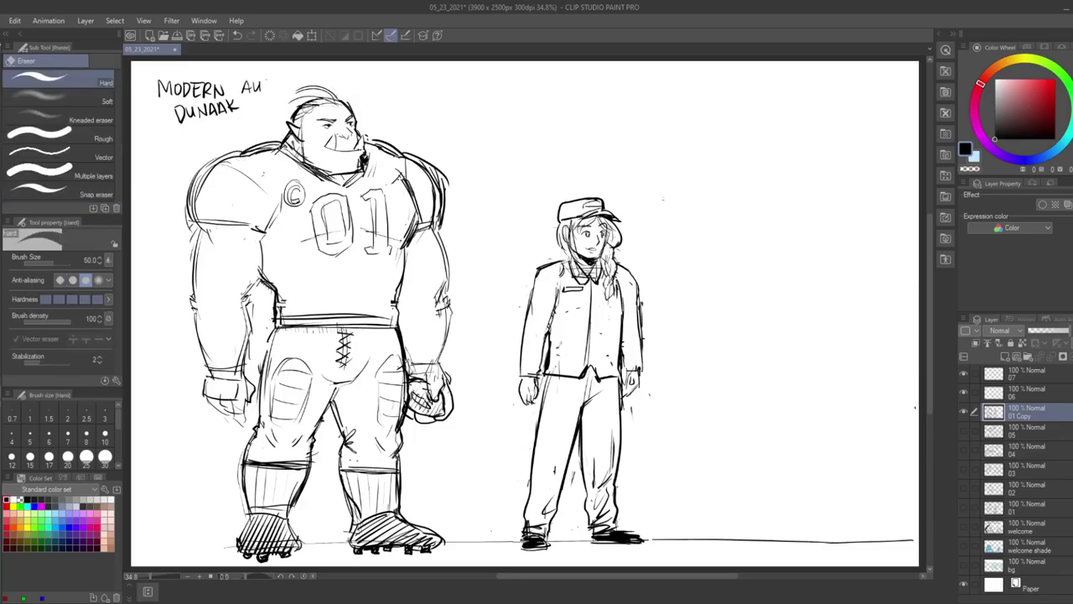
mouse_move(281, 99)
left_mouse_down()
mouse_move(327, 86)
mouse_move(339, 100)
mouse_move(324, 92)
mouse_move(297, 105)
left_mouse_up()
key("p")
mouse_move(346, 91)
left_mouse_down()
mouse_move(331, 106)
mouse_move(293, 111)
left_mouse_up()
left_click_drag(315, 104, 291, 124)
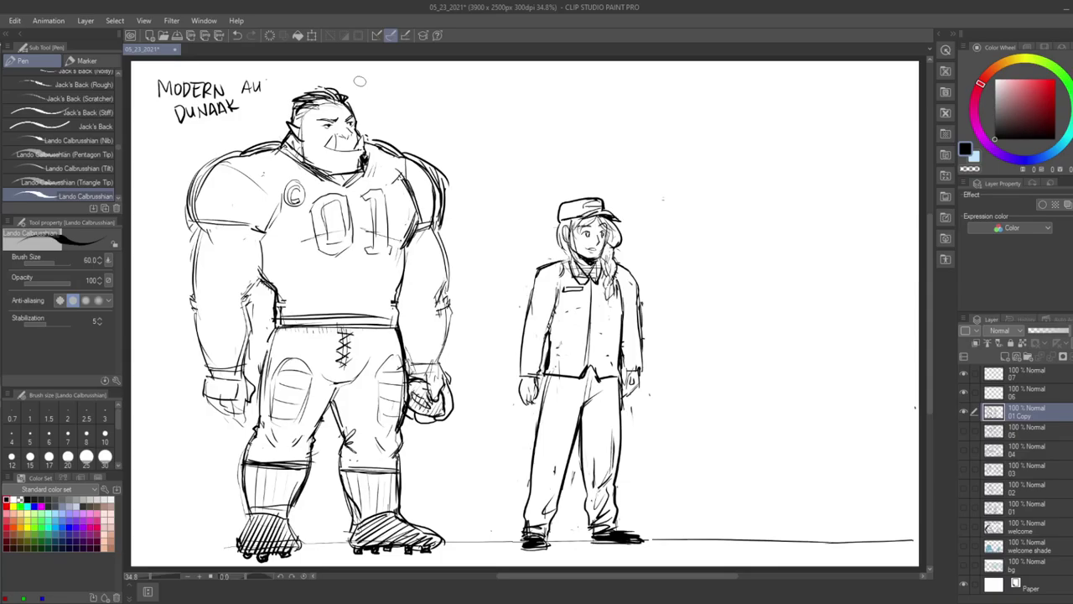
- Handwrite the label "CAPTAIN OF the FOOTBALL TEAM" beside the orc's head
mouse_move(391, 116)
left_mouse_down()
mouse_move(416, 106)
mouse_move(427, 115)
left_mouse_up()
mouse_move(430, 116)
left_mouse_down()
mouse_move(436, 106)
mouse_move(454, 116)
left_mouse_up()
left_click_drag(453, 110, 458, 110)
left_click_drag(397, 126, 476, 137)
mouse_move(478, 127)
left_mouse_down()
mouse_move(482, 137)
mouse_move(445, 142)
left_mouse_up()
mouse_move(440, 142)
left_mouse_down()
mouse_move(440, 154)
mouse_move(477, 155)
left_mouse_up()
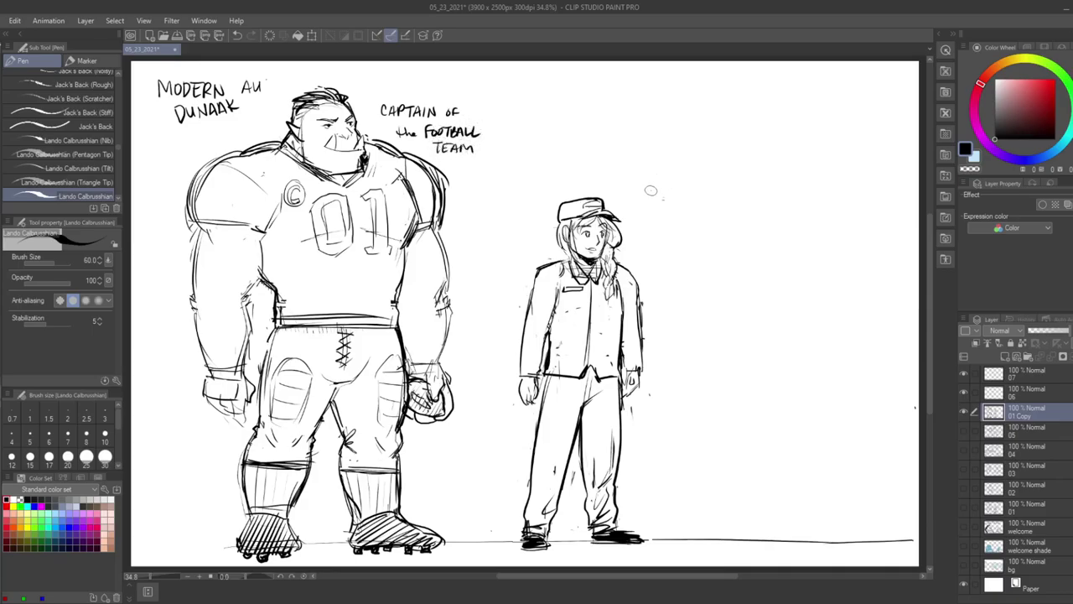
- Handwrite the label "COMMANDER OF ROTC" beside the smaller figure's head and save the file
left_click_drag(652, 189, 653, 197)
left_click_drag(659, 189, 730, 194)
left_click_drag(668, 209, 725, 219)
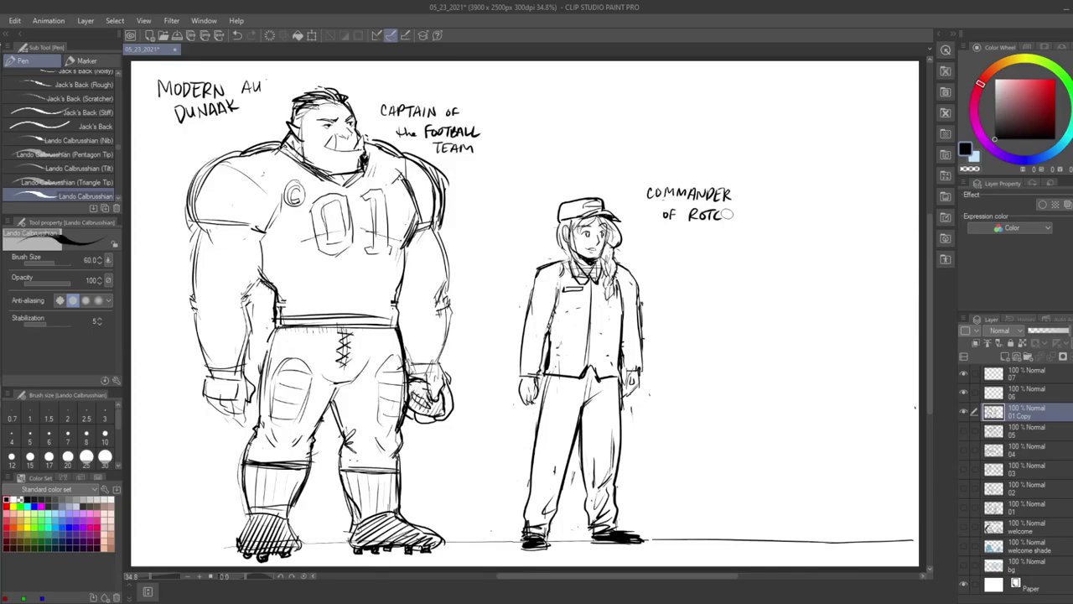
key("ctrl+s")
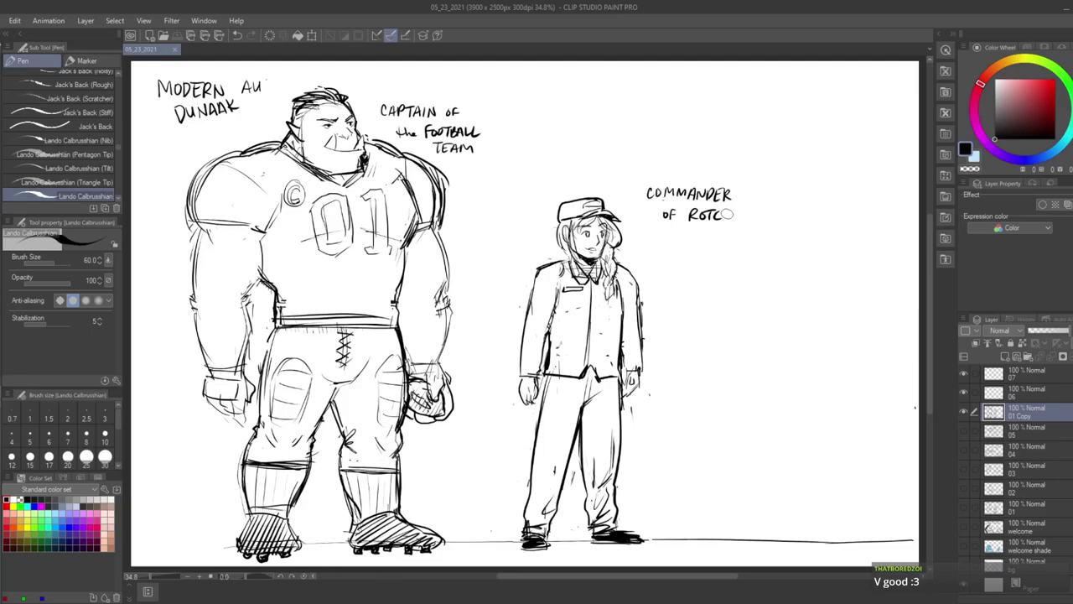
- Hide the 01 Copy layer and leave it as the active layer
left_click(964, 413)
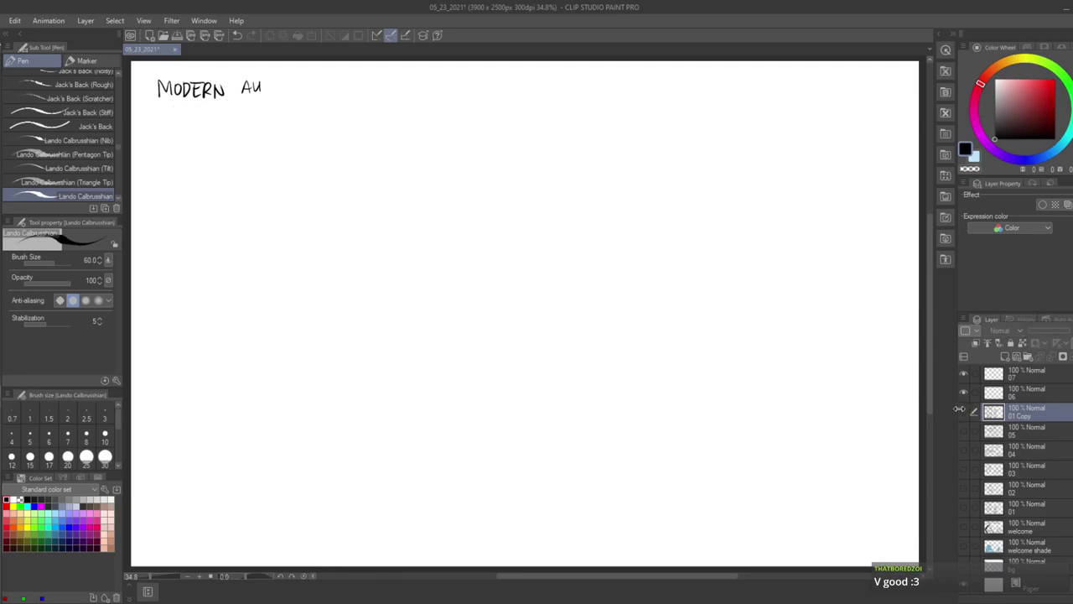
left_click(1026, 394)
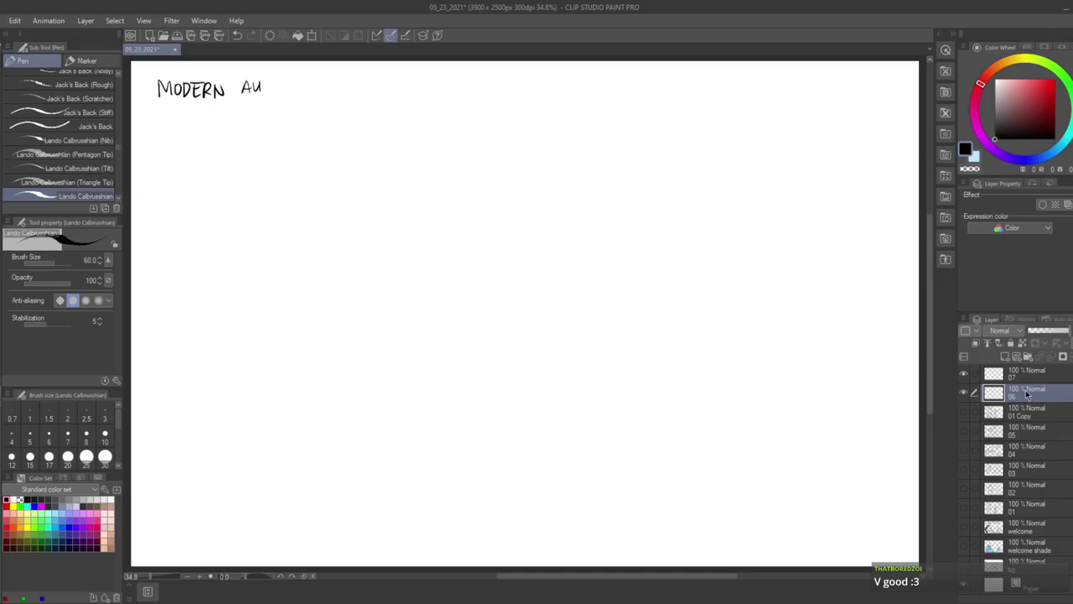
left_click(1030, 412)
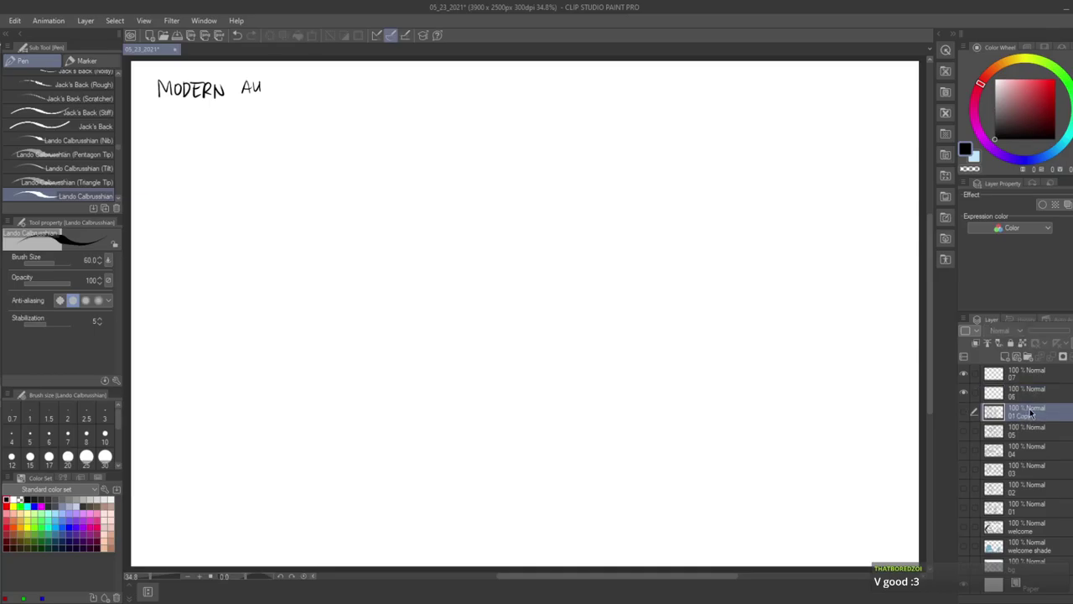
- Clear the handwritten "MODERN AU" title from layer 06 and save the file
left_click(964, 392)
key("ctrl+a")
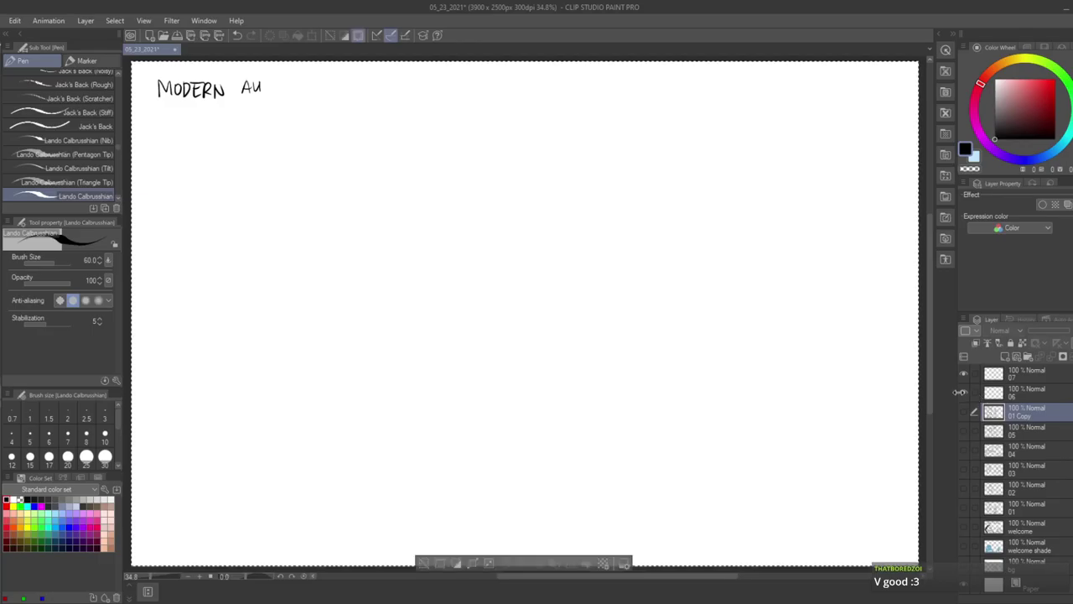
left_click(1039, 392)
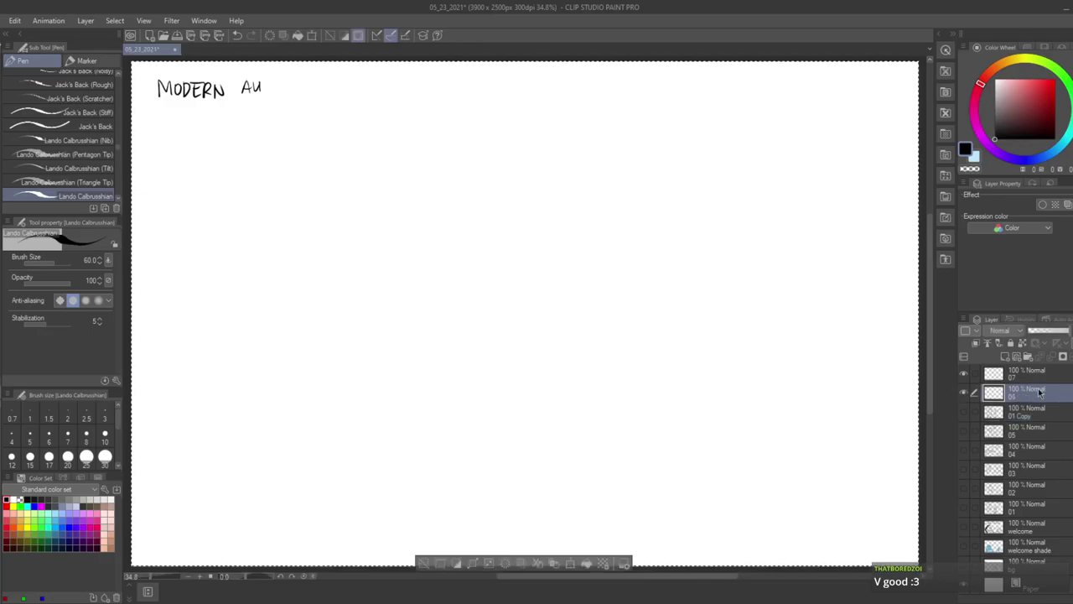
key("Delete")
key("ctrl+d")
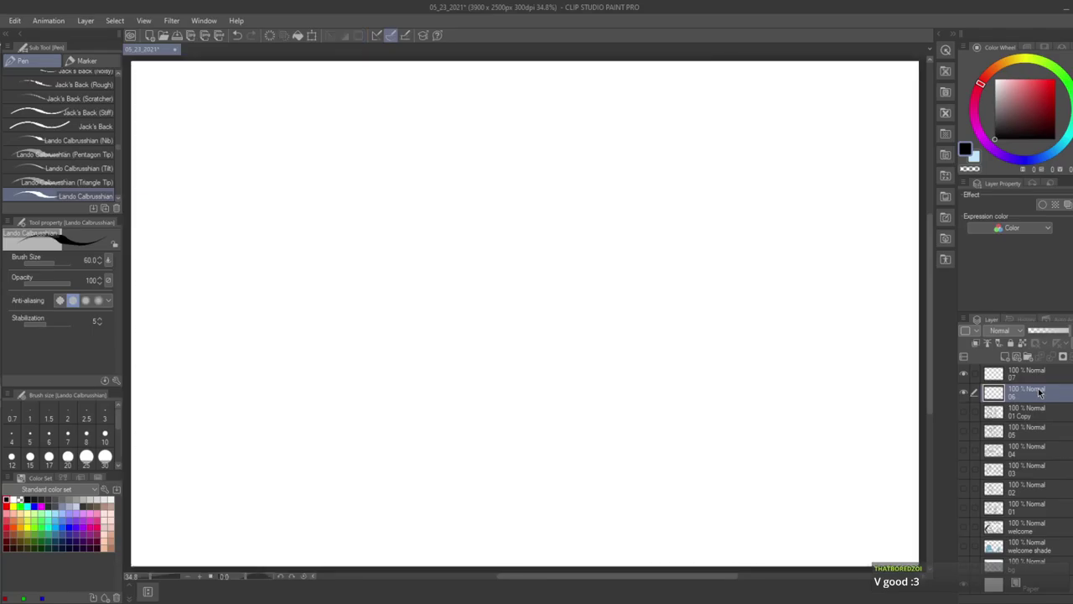
key("p")
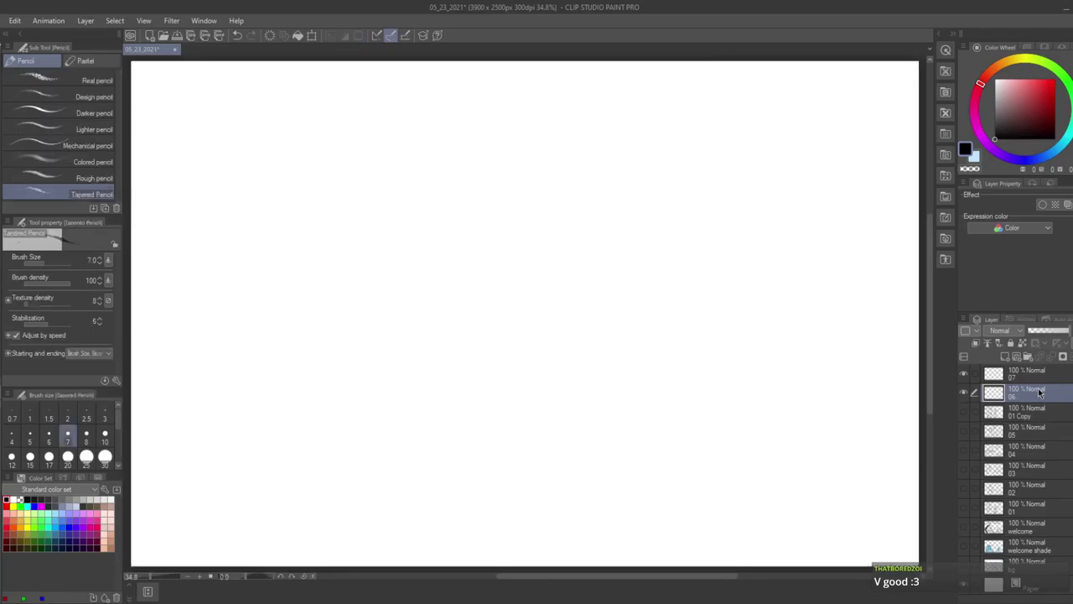
key("ctrl+s")
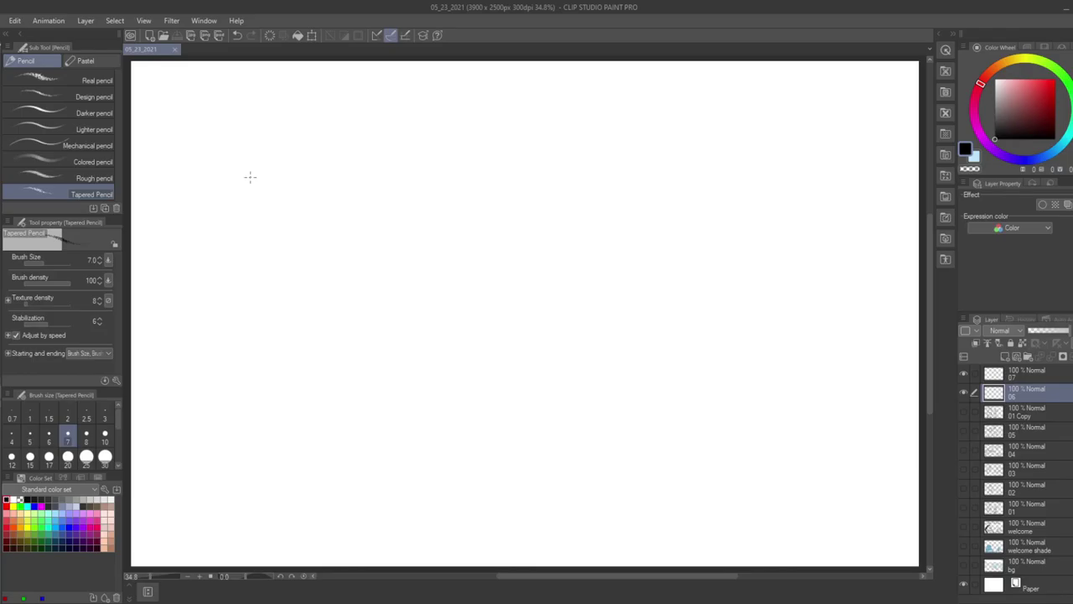
key("p")
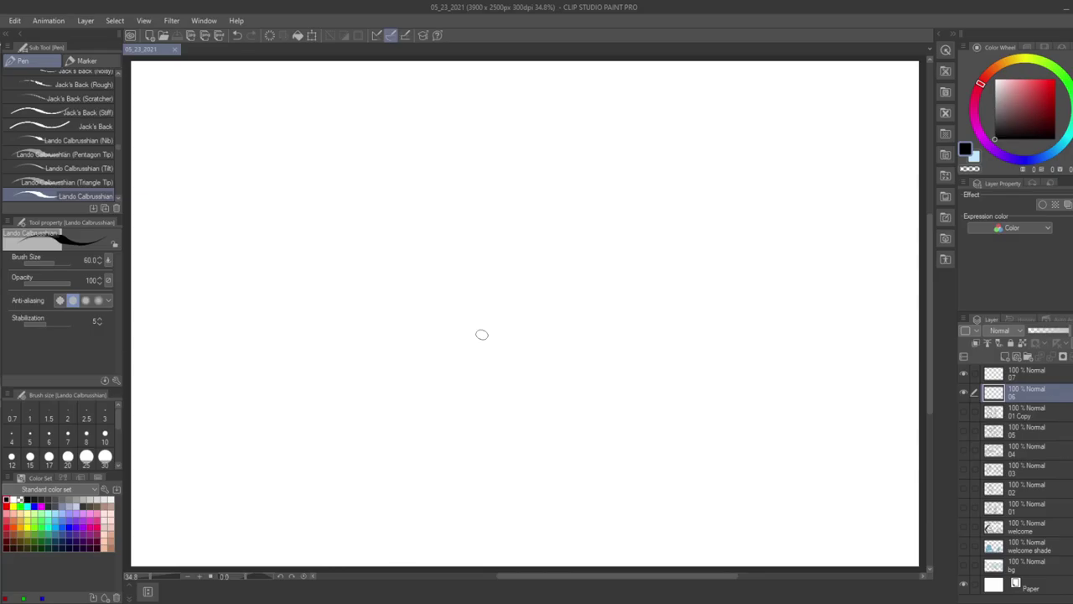
left_click(1031, 417)
left_click(1027, 391)
left_click_drag(312, 165, 301, 243)
left_click_drag(312, 164, 362, 168)
left_click_drag(303, 245, 352, 267)
left_click_drag(378, 181, 379, 245)
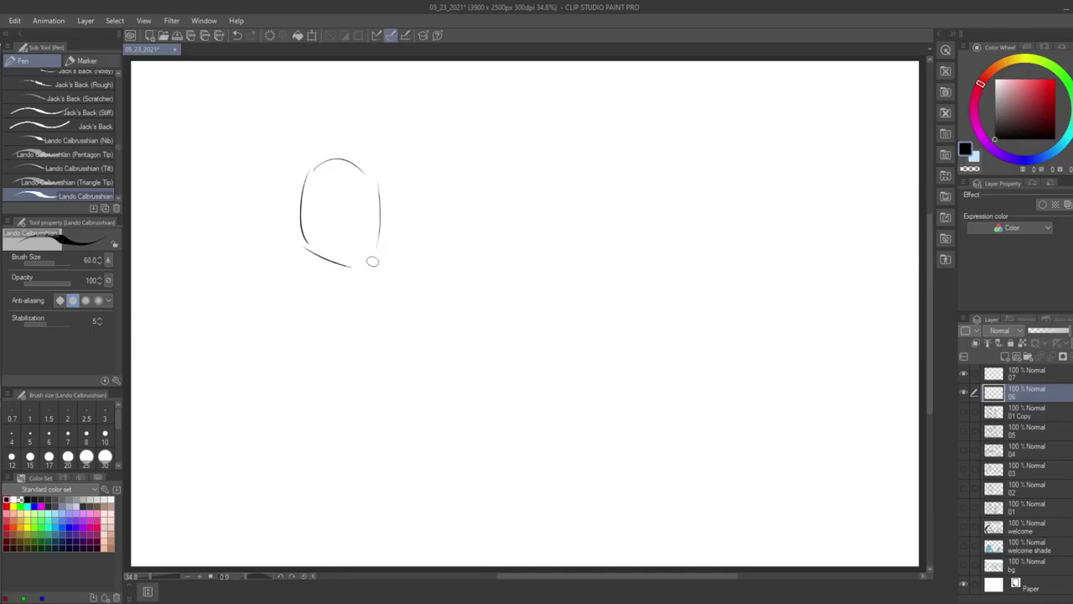
mouse_move(378, 177)
left_mouse_down()
mouse_move(360, 262)
mouse_move(342, 267)
left_mouse_up()
key("m")
mouse_move(298, 304)
left_mouse_down()
mouse_move(276, 161)
mouse_move(356, 327)
left_mouse_up()
key("Delete")
key("ctrl+d")
key("p")
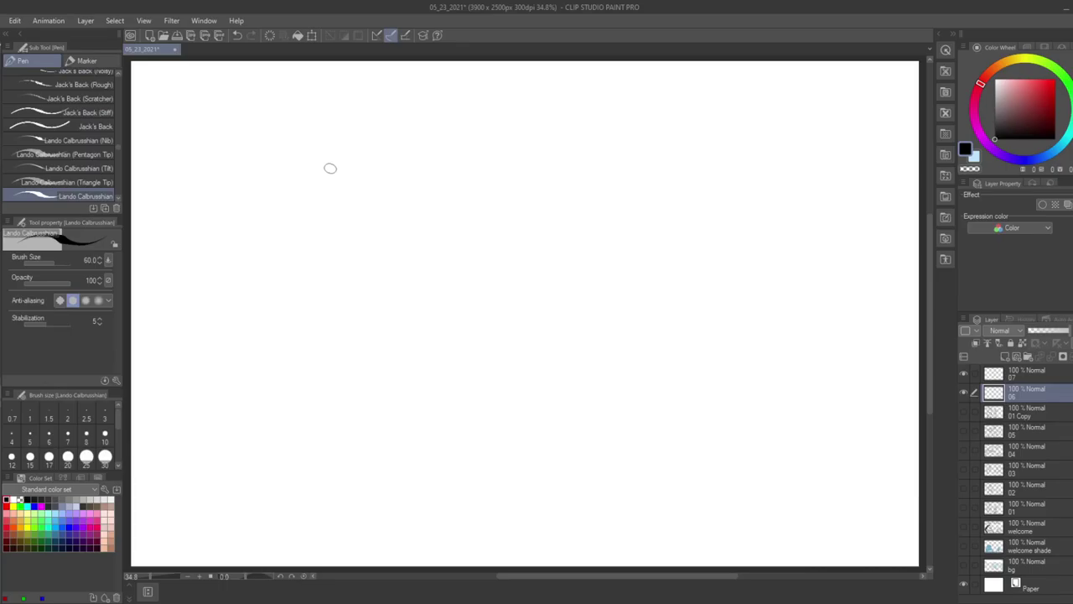
- Sketch an oval head with a neckline and two broad, rounded shoulders on layer 06
key("ctrl+s")
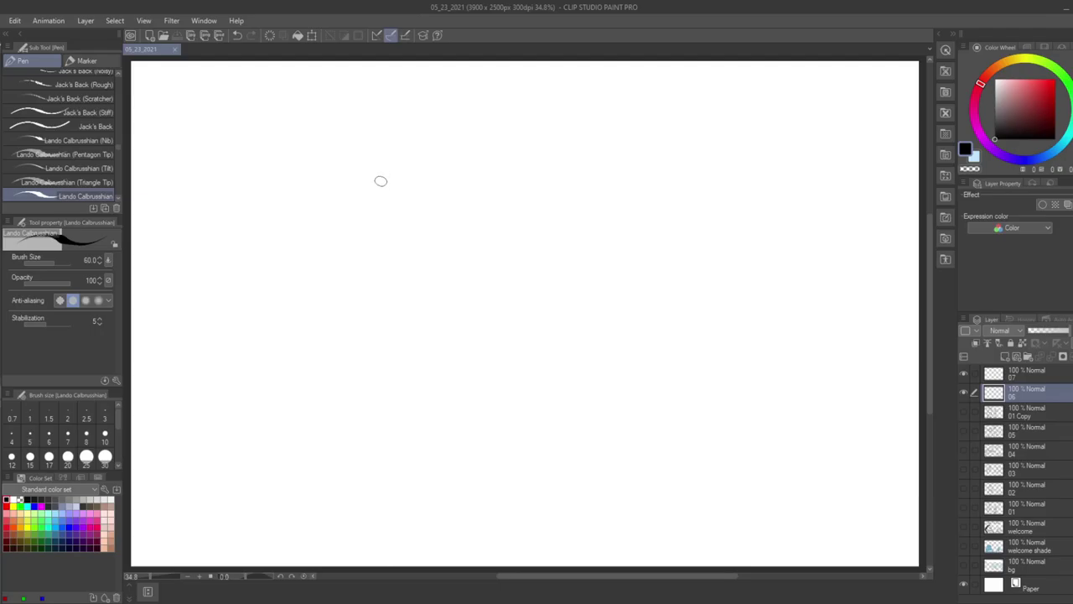
left_click_drag(345, 167, 330, 242)
mouse_move(355, 155)
left_mouse_down()
mouse_move(337, 231)
mouse_move(402, 177)
left_mouse_up()
left_click_drag(329, 245, 371, 267)
left_click_drag(406, 180, 406, 235)
left_click_drag(352, 278, 416, 268)
mouse_move(321, 210)
left_mouse_down()
mouse_move(220, 327)
mouse_move(281, 235)
left_mouse_up()
left_click_drag(433, 219, 497, 251)
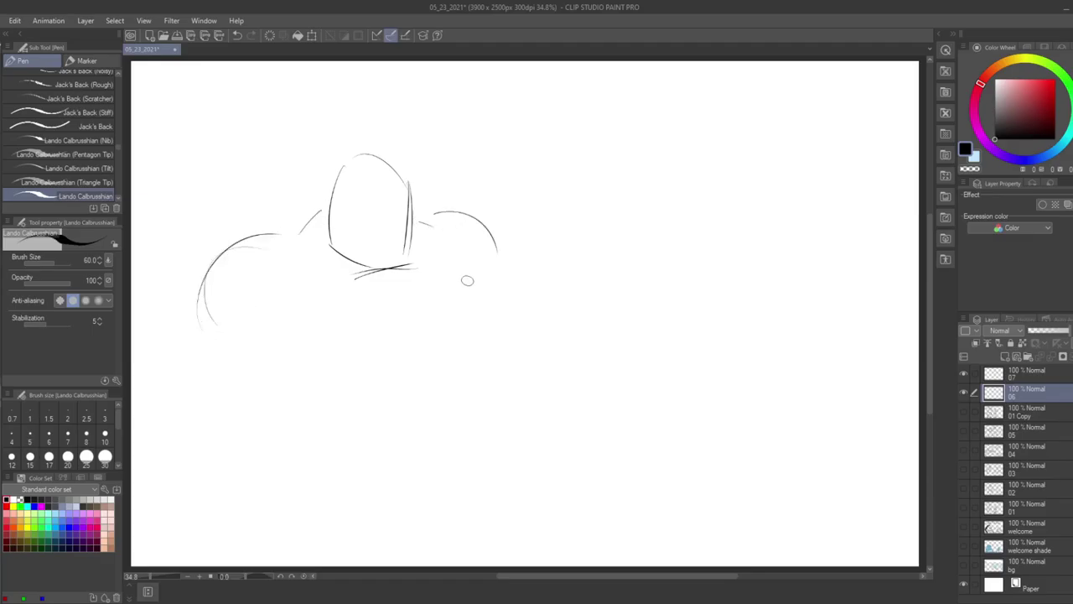
- Sketch the tapering sides of the torso, the waist and the lower hip curve
left_click_drag(222, 320, 308, 427)
mouse_move(489, 247)
left_mouse_down()
mouse_move(491, 308)
mouse_move(467, 384)
left_mouse_up()
left_click_drag(477, 384, 476, 453)
mouse_move(298, 436)
left_mouse_down()
mouse_move(312, 485)
mouse_move(434, 516)
left_mouse_up()
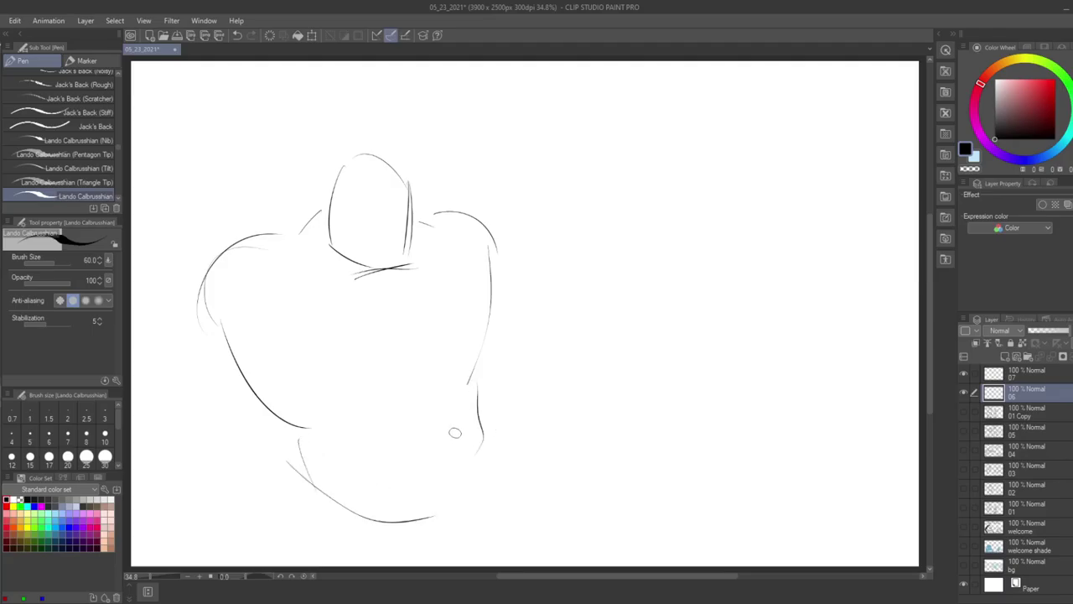
left_click_drag(317, 453, 372, 515)
left_click_drag(481, 362, 501, 469)
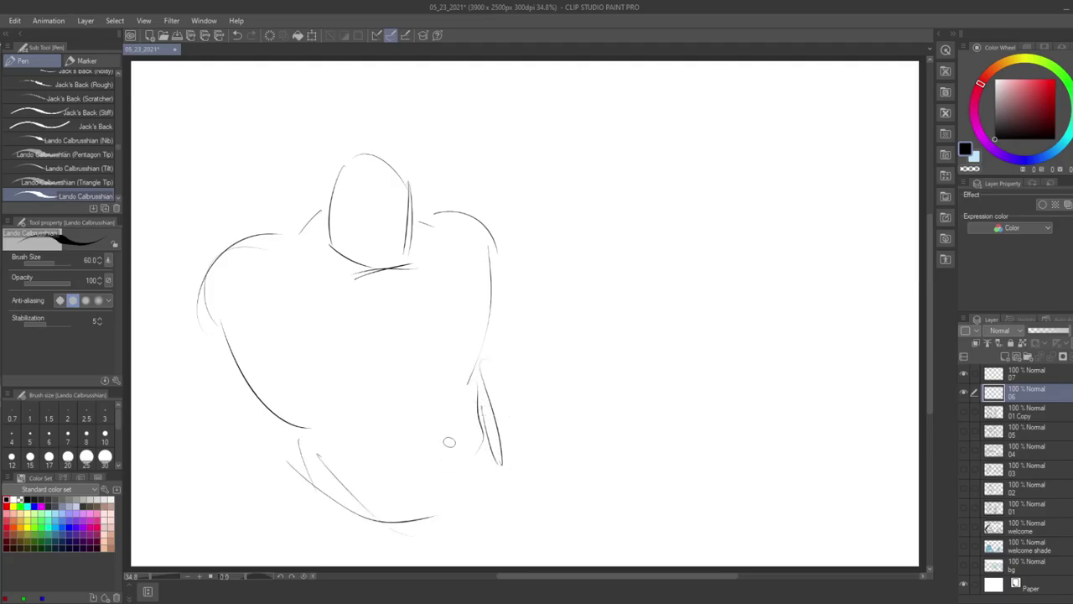
left_click_drag(382, 474, 374, 543)
mouse_move(357, 492)
left_mouse_down()
mouse_move(499, 455)
mouse_move(589, 413)
mouse_move(670, 509)
left_mouse_up()
left_click_drag(513, 455, 593, 518)
key("ctrl+z")
key("ctrl+z")
key("ctrl+z")
key("ctrl+z")
- Sketch the lap, both thighs and the knee of the leg stretched out sideways
left_click_drag(501, 460, 503, 514)
mouse_move(317, 466)
left_mouse_down()
mouse_move(339, 553)
mouse_move(456, 508)
mouse_move(482, 528)
left_mouse_up()
left_click_drag(426, 469, 532, 529)
mouse_move(506, 444)
left_mouse_down()
mouse_move(591, 440)
mouse_move(664, 465)
mouse_move(645, 460)
mouse_move(713, 530)
left_mouse_up()
mouse_move(654, 463)
left_mouse_down()
mouse_move(623, 532)
mouse_move(647, 565)
left_mouse_up()
left_click_drag(503, 553, 612, 546)
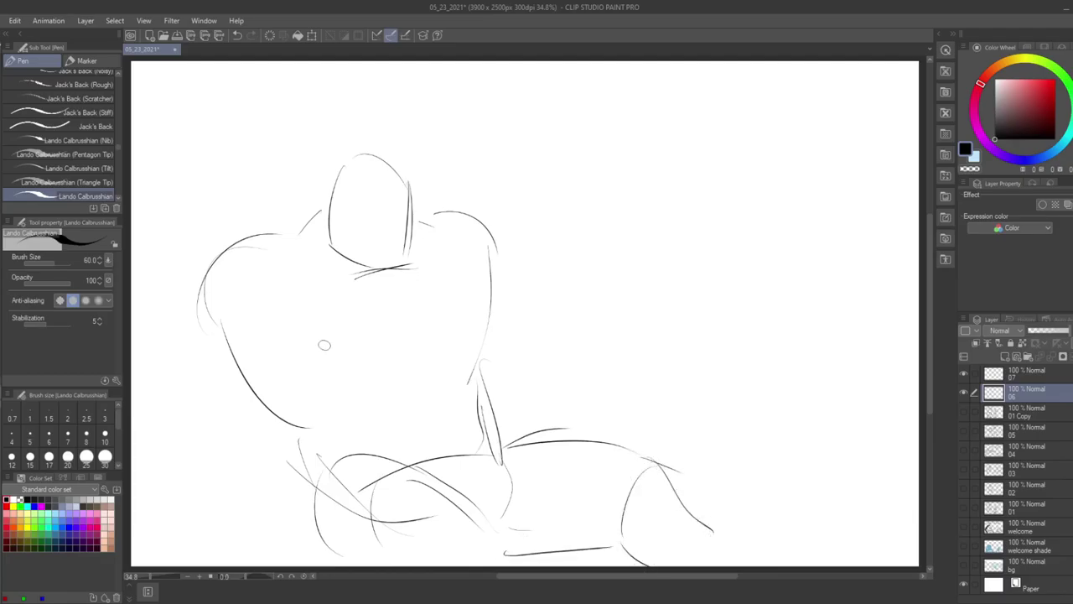
- Sketch the bulky shoulder and upper arm, the opposite side of the chest and the chest centre line
mouse_move(219, 237)
left_mouse_down()
mouse_move(186, 333)
mouse_move(172, 448)
left_mouse_up()
left_click_drag(186, 335, 281, 409)
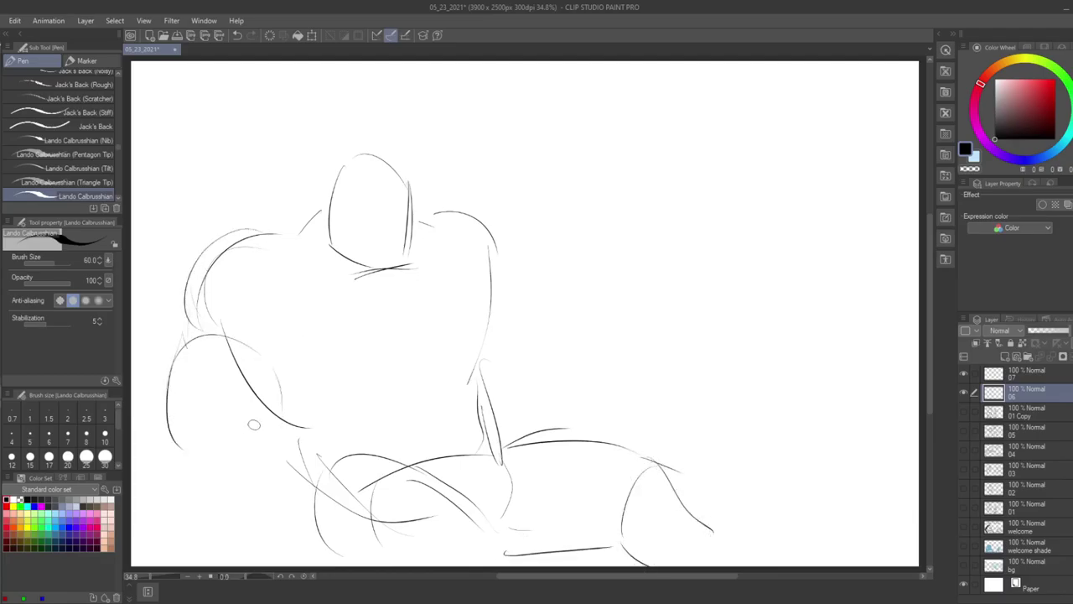
left_click_drag(265, 369, 241, 457)
left_click_drag(256, 352, 273, 332)
mouse_move(466, 231)
left_mouse_down()
mouse_move(487, 287)
mouse_move(482, 332)
left_mouse_up()
left_click_drag(391, 282, 402, 313)
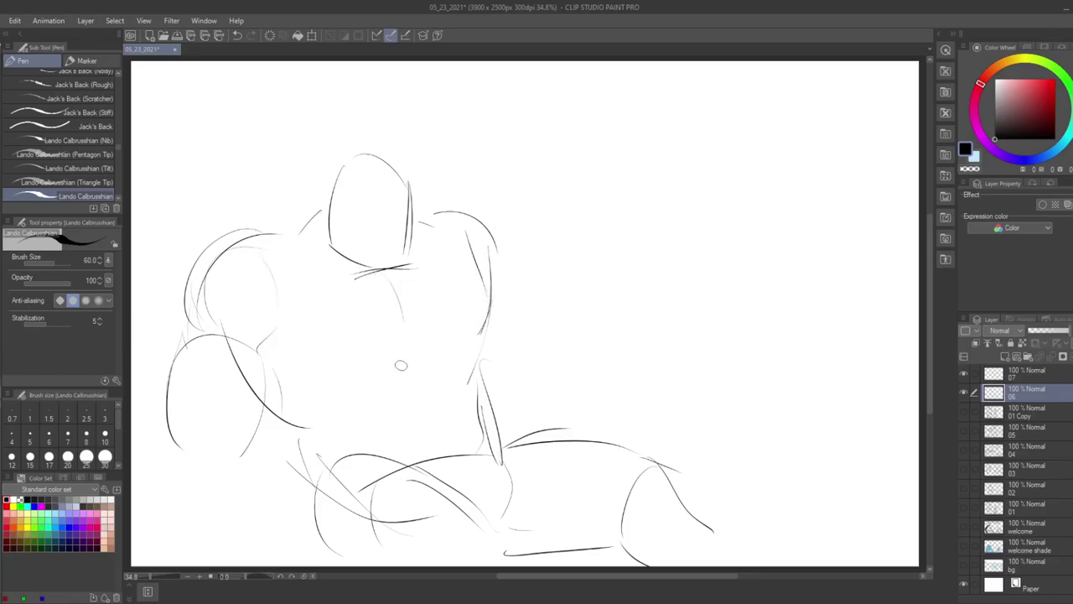
- Sketch the bent forearm crossing the waist, ending in a hand with a thumb and curled fingers
left_click_drag(188, 446, 201, 486)
mouse_move(186, 461)
left_mouse_down()
mouse_move(218, 421)
mouse_move(245, 420)
left_mouse_up()
mouse_move(300, 413)
left_mouse_down()
mouse_move(334, 434)
mouse_move(234, 504)
mouse_move(307, 490)
left_mouse_up()
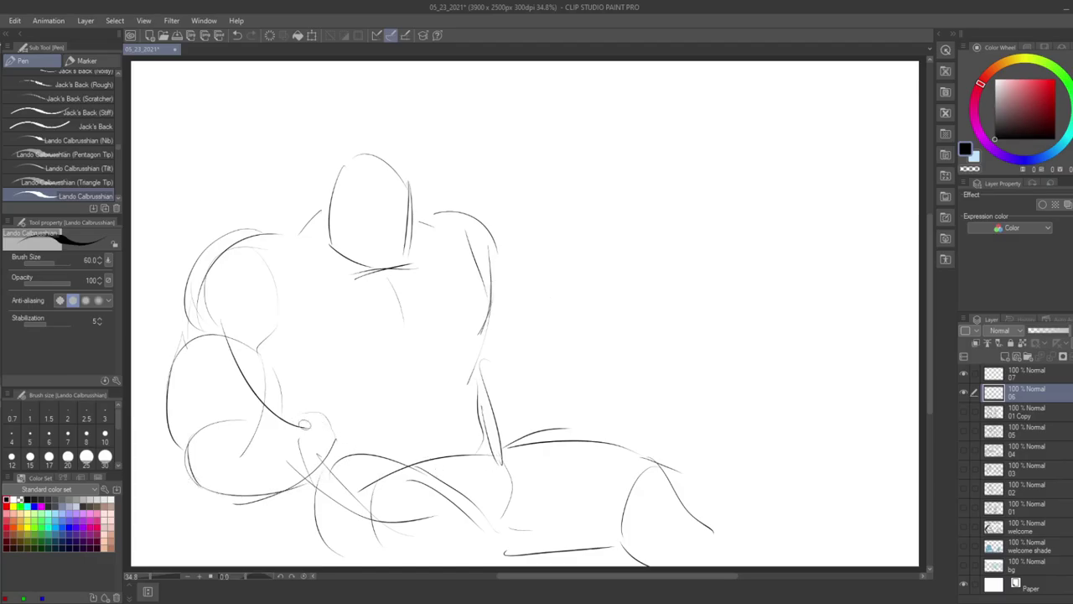
mouse_move(199, 475)
left_mouse_down()
mouse_move(291, 438)
mouse_move(348, 428)
mouse_move(335, 479)
left_mouse_up()
mouse_move(284, 426)
left_mouse_down()
mouse_move(345, 447)
mouse_move(340, 433)
mouse_move(370, 421)
mouse_move(331, 426)
mouse_move(344, 413)
mouse_move(354, 428)
mouse_move(341, 458)
mouse_move(382, 463)
left_mouse_up()
mouse_move(322, 495)
left_mouse_down()
mouse_move(394, 483)
mouse_move(377, 488)
left_mouse_up()
mouse_move(407, 469)
left_mouse_down()
mouse_move(420, 454)
mouse_move(388, 462)
left_mouse_up()
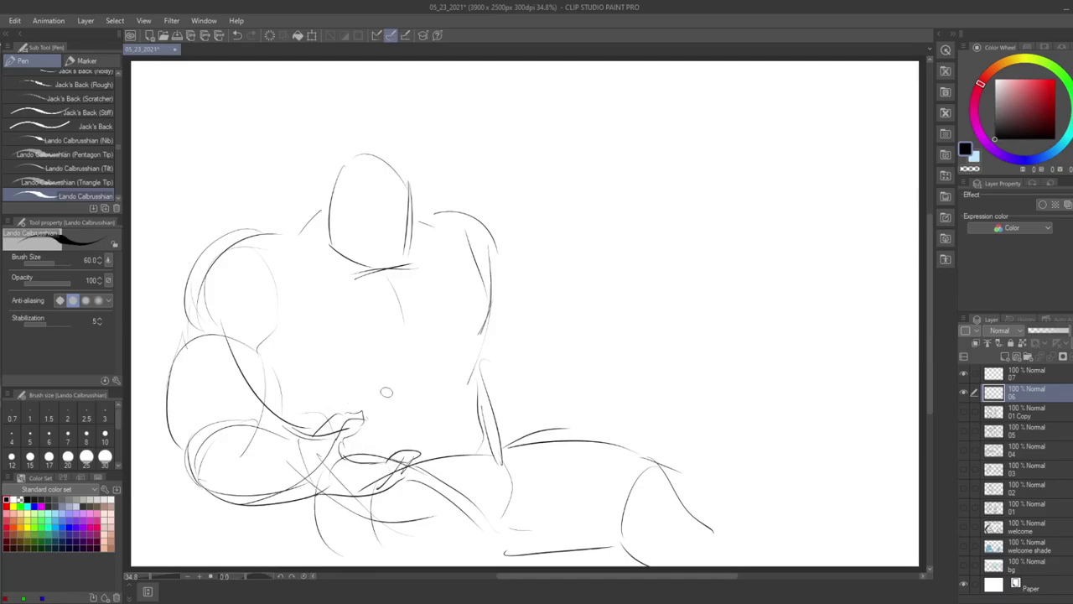
- Draw a wide bowl held in the hand and strengthen the shoulder line above the bent arm
mouse_move(336, 402)
left_mouse_down()
mouse_move(442, 389)
mouse_move(421, 372)
mouse_move(403, 393)
mouse_move(485, 401)
mouse_move(318, 422)
left_mouse_up()
key("ctrl+z")
mouse_move(467, 384)
left_mouse_down()
mouse_move(464, 419)
mouse_move(441, 443)
mouse_move(417, 452)
left_mouse_up()
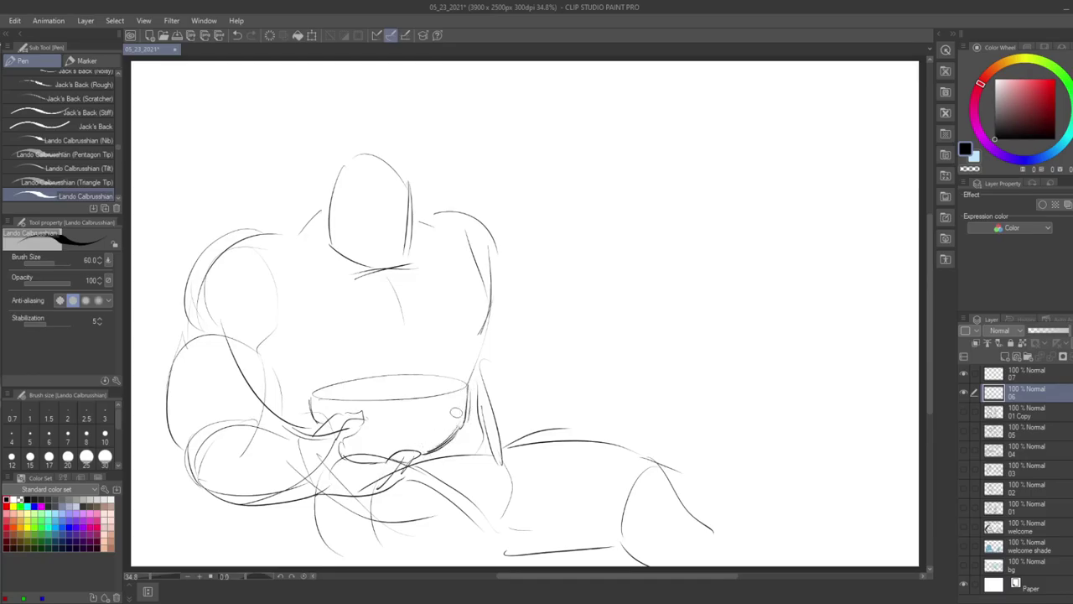
left_click_drag(297, 220, 217, 272)
- Erase the construction lines that overlap the upper arm, forearm and hand
key("m")
mouse_move(216, 340)
left_mouse_down()
mouse_move(265, 387)
mouse_move(218, 343)
left_mouse_up()
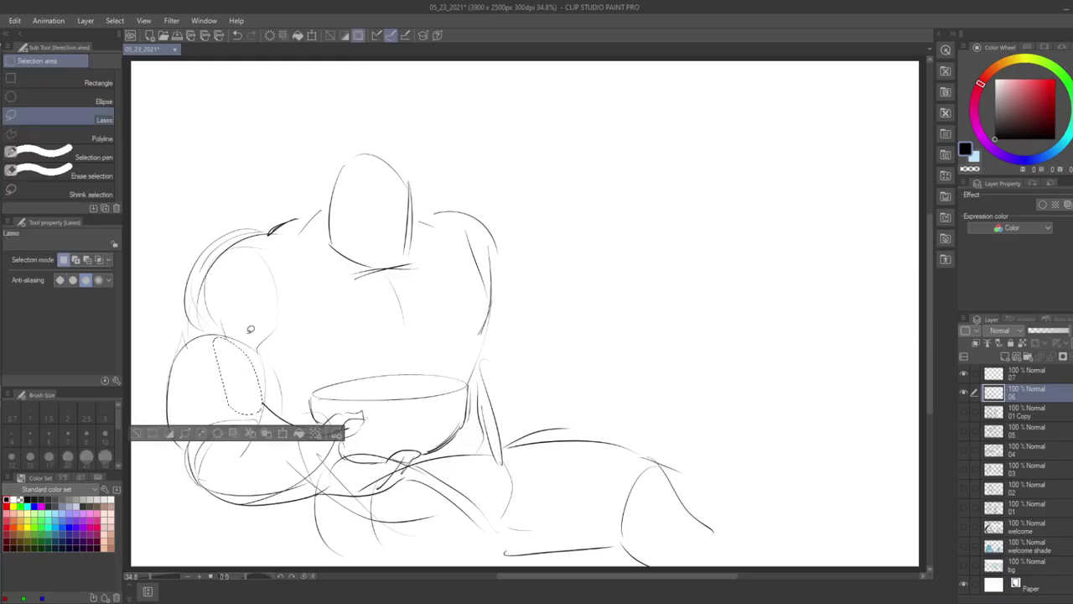
key("ctrl+d")
key("p")
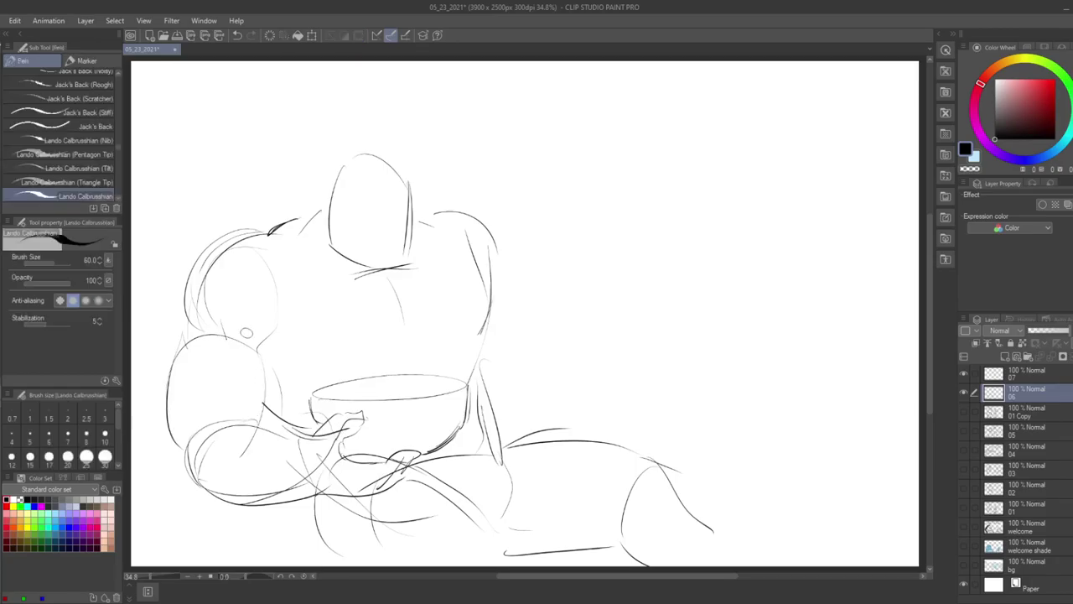
key("e")
key("m")
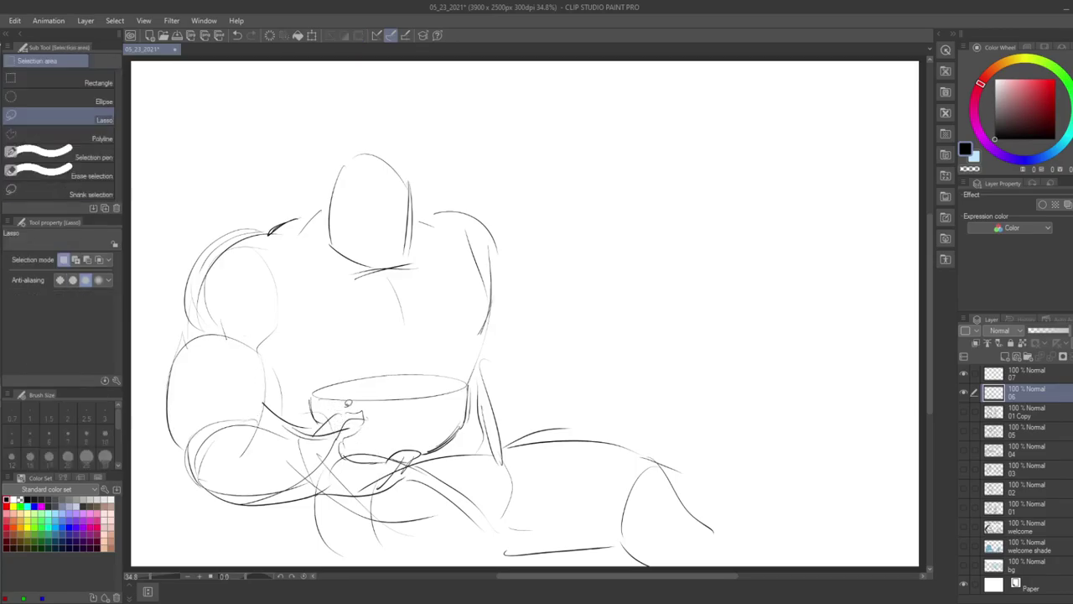
mouse_move(323, 426)
left_mouse_down()
mouse_move(352, 429)
mouse_move(381, 474)
mouse_move(225, 474)
mouse_move(293, 420)
left_mouse_up()
key("Delete")
key("ctrl+d")
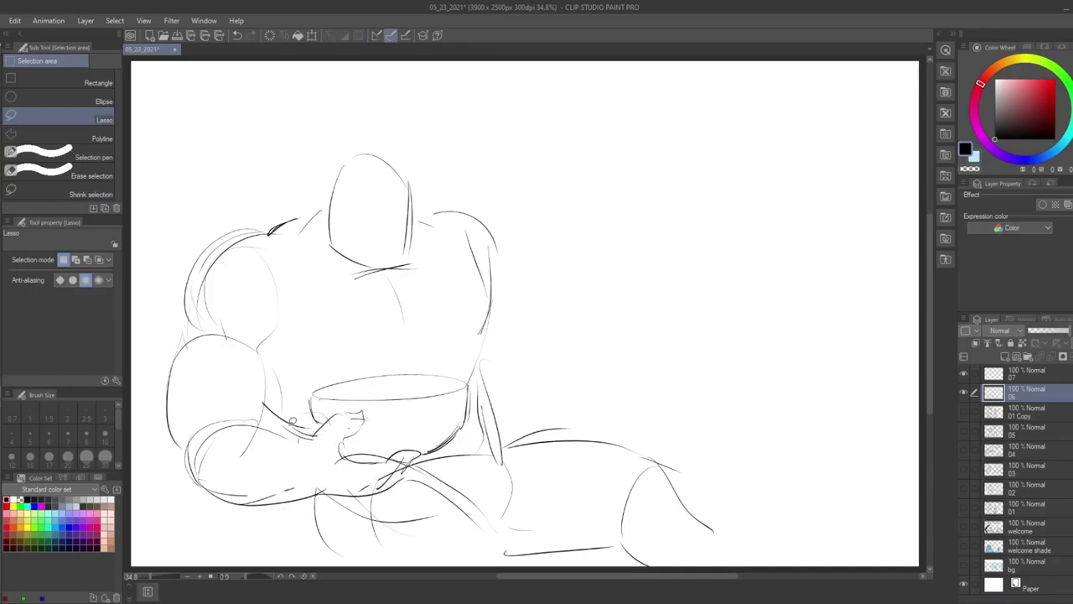
- Redraw the folded leg's knee and thigh contours beneath the forearm
key("p")
left_click_drag(320, 493, 299, 558)
mouse_move(375, 495)
left_mouse_down()
mouse_move(388, 534)
mouse_move(480, 503)
mouse_move(541, 563)
left_mouse_up()
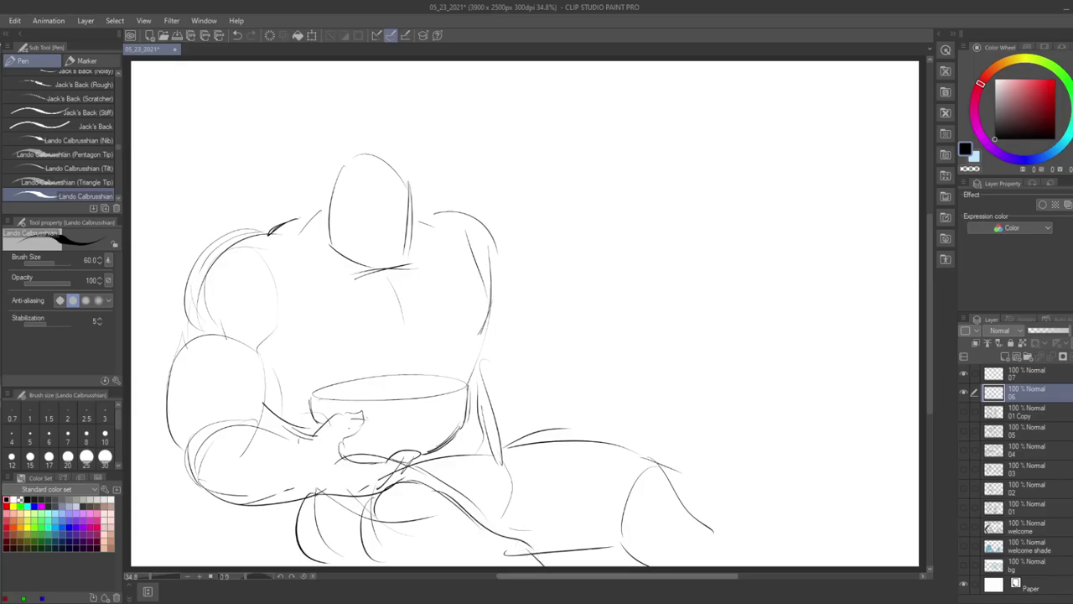
- Define the side of the torso, the chest muscles and collarbones, and darken the bent arm's contours
mouse_move(463, 243)
left_mouse_down()
mouse_move(486, 337)
mouse_move(466, 352)
left_mouse_up()
left_click_drag(270, 338, 329, 360)
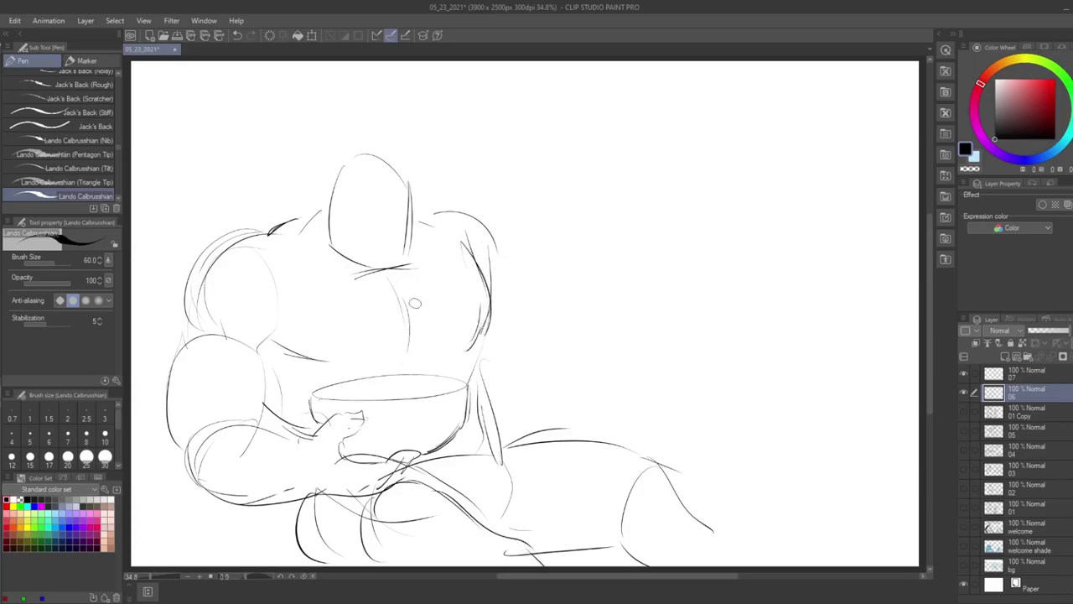
left_click_drag(337, 259, 277, 265)
left_click_drag(441, 244, 421, 251)
left_click_drag(202, 251, 172, 381)
left_click_drag(272, 351, 256, 421)
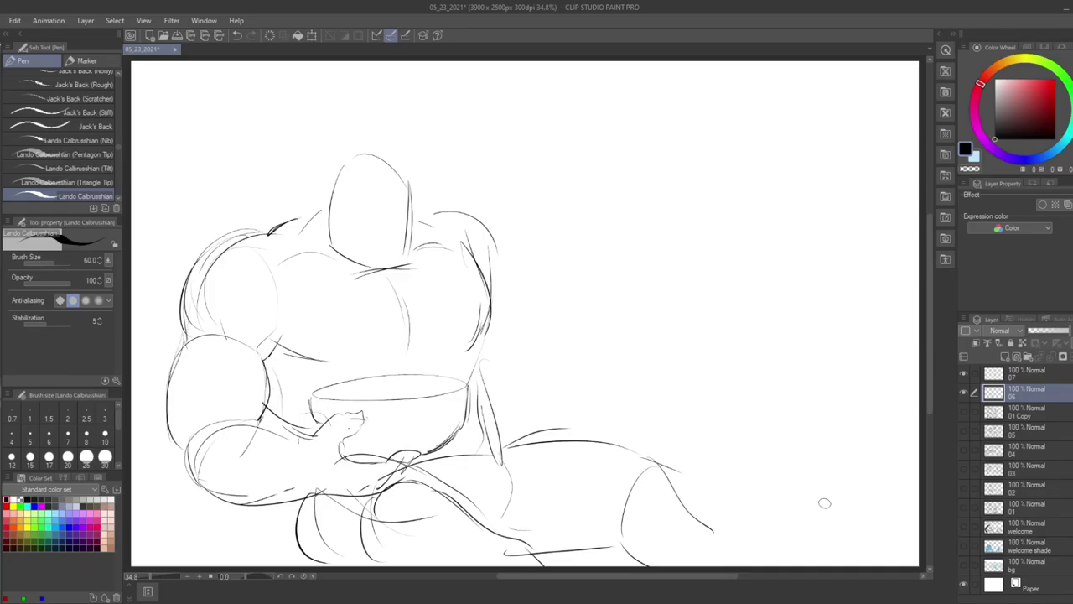
- Sketch the outstretched leg's shin and calf, ending in an upright foot with toes
left_click_drag(660, 463, 758, 509)
left_click_drag(622, 548, 733, 558)
mouse_move(683, 468)
left_mouse_down()
mouse_move(776, 492)
mouse_move(801, 550)
left_mouse_up()
left_click_drag(832, 512, 801, 556)
left_click_drag(780, 463, 757, 512)
mouse_move(758, 512)
left_mouse_down()
mouse_move(797, 445)
mouse_move(806, 457)
left_mouse_up()
mouse_move(785, 461)
left_mouse_down()
mouse_move(786, 437)
mouse_move(811, 450)
left_mouse_up()
mouse_move(812, 465)
left_mouse_down()
mouse_move(819, 448)
mouse_move(831, 473)
left_mouse_up()
mouse_move(828, 478)
left_mouse_down()
mouse_move(836, 486)
mouse_move(745, 555)
left_mouse_up()
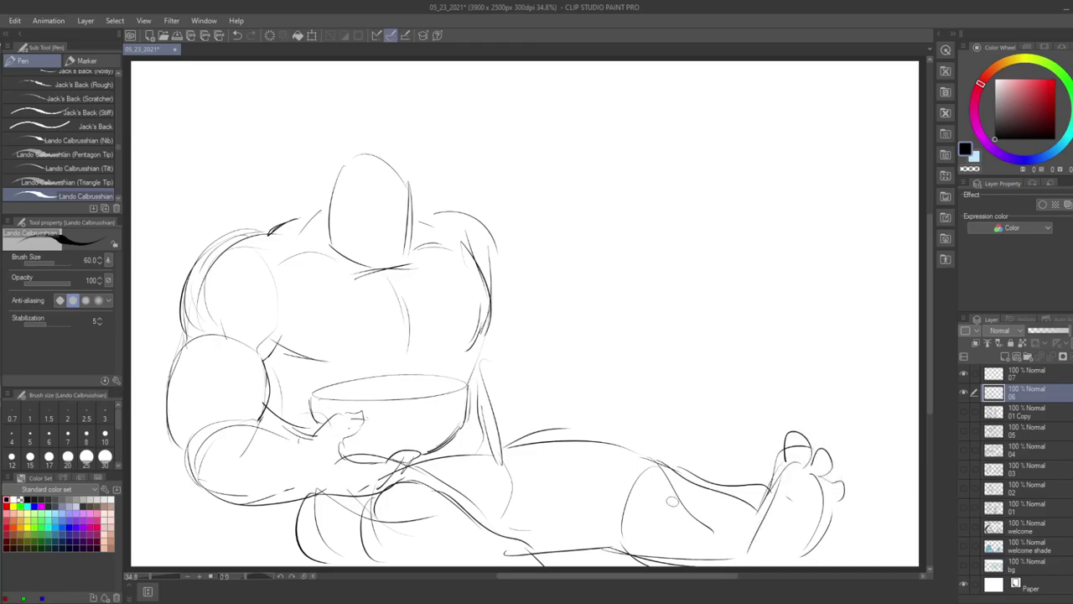
- Redraw the far shoulder and extend the top line of an arm reaching outward from it
mouse_move(426, 219)
left_mouse_down()
mouse_move(485, 211)
mouse_move(515, 236)
left_mouse_up()
left_click_drag(456, 206, 409, 223)
left_click_drag(508, 227, 648, 239)
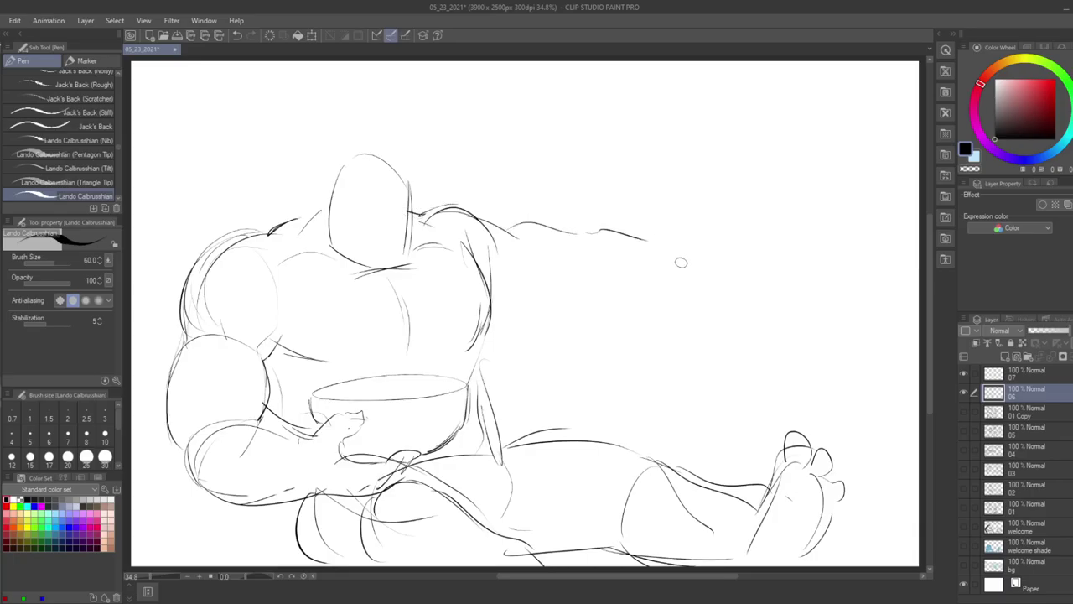
- Sketch the couch back and seat contours behind and below the bent arm
left_click_drag(174, 285, 140, 286)
left_click_drag(179, 481, 183, 550)
mouse_move(171, 525)
left_mouse_down()
mouse_move(189, 474)
mouse_move(204, 476)
left_mouse_up()
left_click_drag(138, 497, 144, 553)
left_click_drag(225, 565, 310, 556)
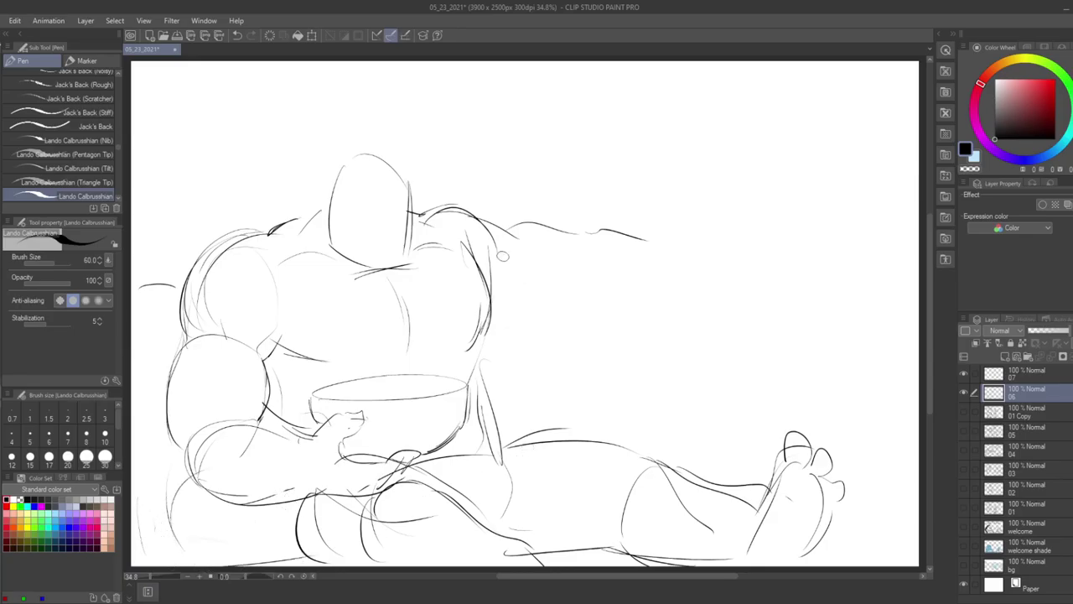
- Outline the outstretched arm's muscles from the upper arm along the forearm to the wrist
mouse_move(506, 228)
left_mouse_down()
mouse_move(567, 227)
mouse_move(563, 269)
left_mouse_up()
left_click_drag(557, 229, 623, 219)
mouse_move(618, 223)
left_mouse_down()
mouse_move(684, 245)
mouse_move(686, 284)
left_mouse_up()
mouse_move(560, 281)
left_mouse_down()
mouse_move(603, 297)
mouse_move(686, 295)
left_mouse_up()
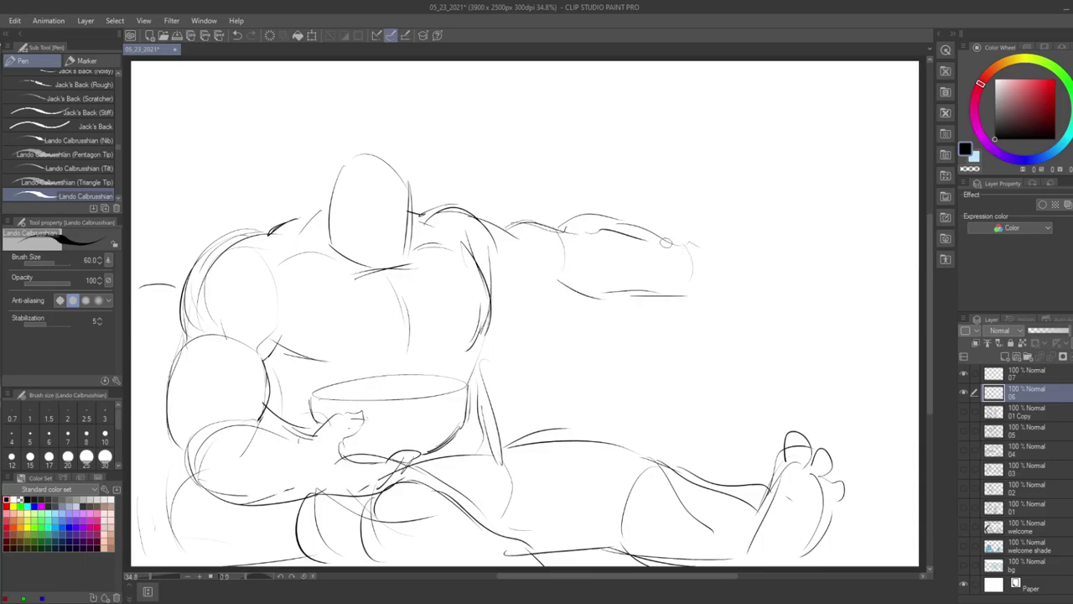
left_click_drag(668, 242, 713, 285)
- Strengthen the couch back line and add rounded couch contours around the bent elbow
left_click_drag(183, 280, 141, 286)
left_click_drag(169, 439, 132, 458)
left_click_drag(254, 507, 277, 553)
mouse_move(278, 506)
left_mouse_down()
mouse_move(291, 562)
mouse_move(310, 554)
left_mouse_up()
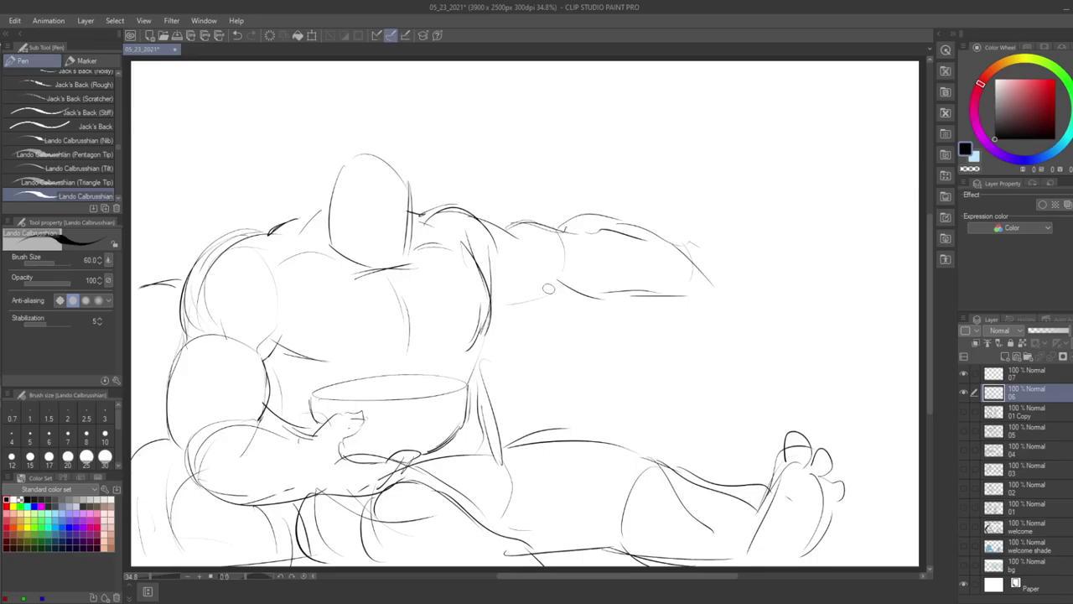
- Sketch a smaller figure's head resting against the large figure's chest, with an arm reaching into the bowl
mouse_move(507, 275)
left_mouse_down()
mouse_move(492, 338)
mouse_move(479, 336)
left_mouse_up()
mouse_move(474, 276)
left_mouse_down()
mouse_move(506, 263)
mouse_move(532, 326)
mouse_move(513, 360)
left_mouse_up()
left_click_drag(518, 267, 533, 358)
mouse_move(545, 349)
left_mouse_down()
mouse_move(544, 316)
mouse_move(525, 357)
left_mouse_up()
mouse_move(536, 320)
left_mouse_down()
mouse_move(514, 360)
mouse_move(401, 373)
mouse_move(389, 379)
mouse_move(409, 393)
mouse_move(380, 395)
left_mouse_up()
left_click_drag(390, 387, 541, 399)
left_click_drag(569, 336, 545, 392)
left_click_drag(537, 319, 568, 339)
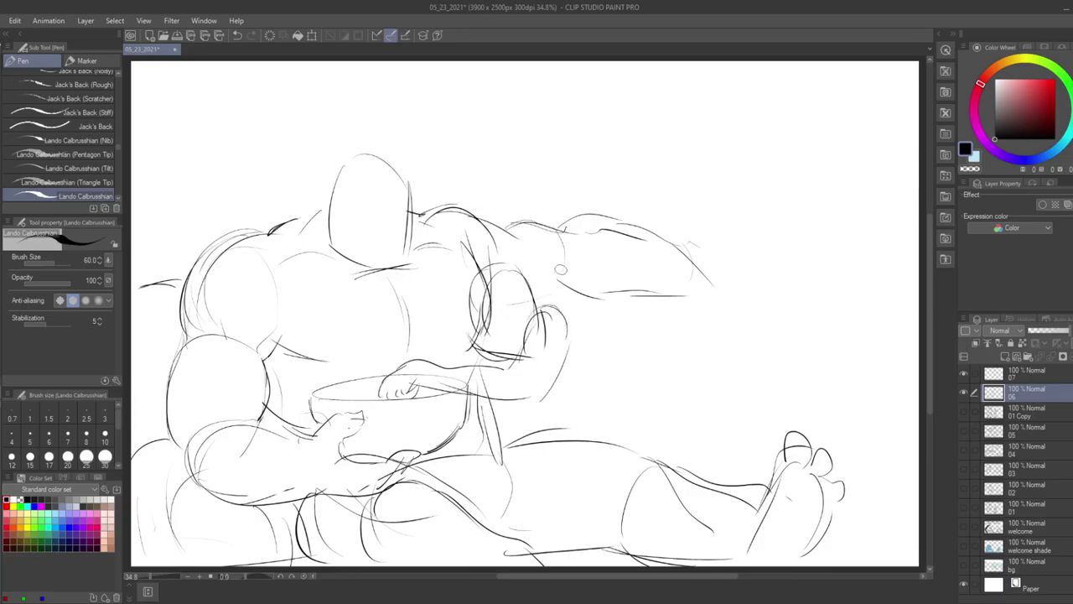
left_click_drag(512, 262, 470, 336)
left_click_drag(483, 284, 474, 339)
- Sketch the smaller figure's reclining body and raised bent leg behind the large figure's leg, with contour lines beyond the knee
mouse_move(587, 379)
left_mouse_down()
mouse_move(702, 412)
mouse_move(774, 356)
mouse_move(818, 341)
mouse_move(910, 342)
left_mouse_up()
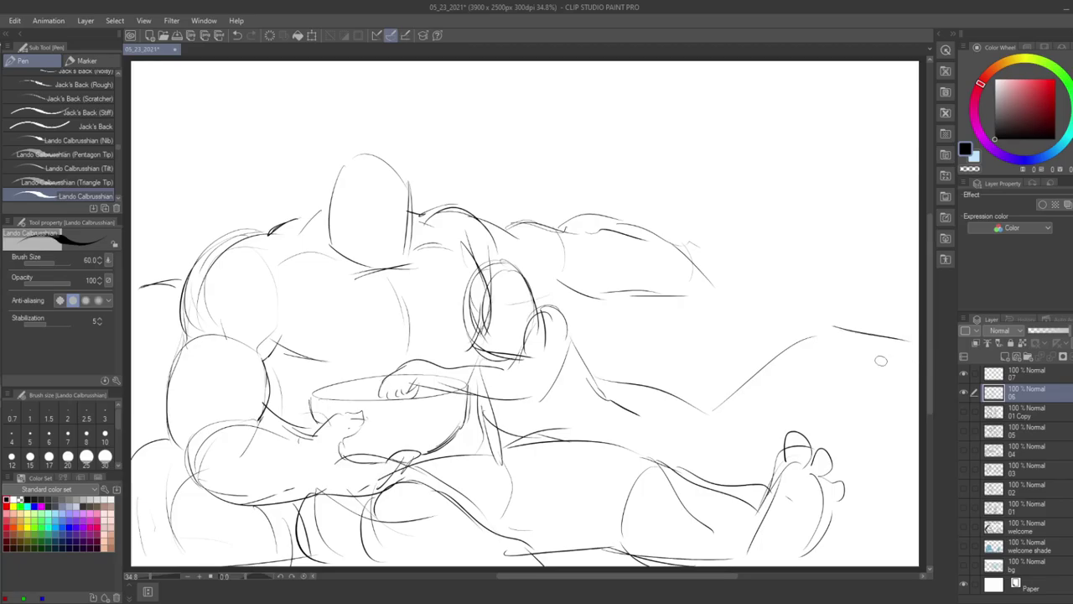
mouse_move(709, 411)
left_mouse_down()
mouse_move(741, 359)
mouse_move(809, 300)
left_mouse_up()
left_click_drag(813, 291, 883, 300)
left_click_drag(839, 328, 774, 433)
left_click_drag(816, 359, 776, 435)
left_click_drag(775, 327, 689, 410)
left_click_drag(811, 368, 736, 475)
mouse_move(686, 409)
left_mouse_down()
mouse_move(654, 458)
mouse_move(640, 460)
left_mouse_up()
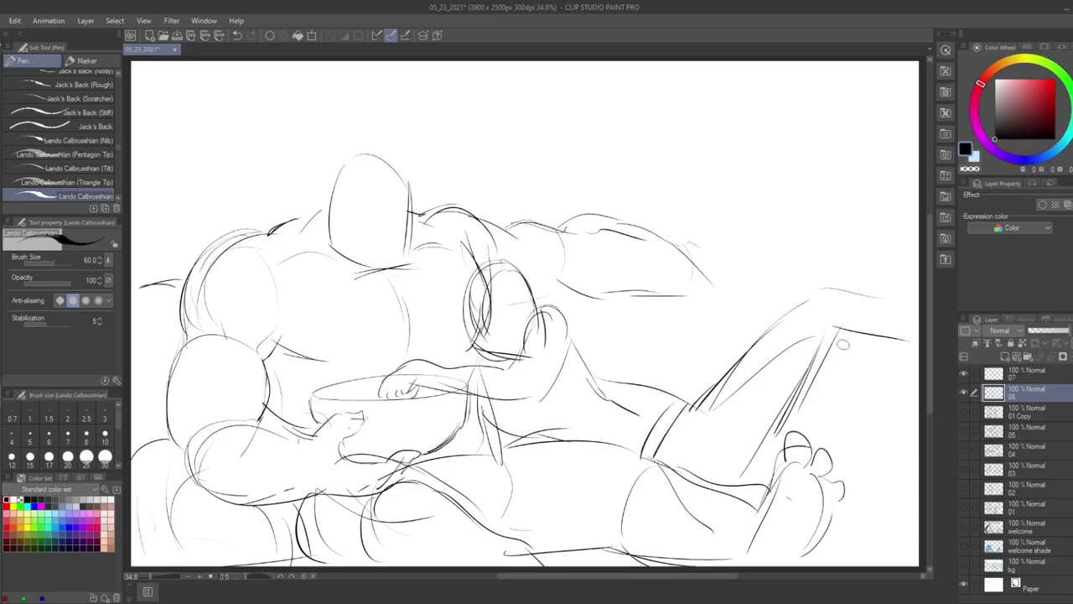
left_click_drag(828, 343, 910, 354)
left_click_drag(806, 422, 890, 440)
left_click_drag(853, 307, 908, 341)
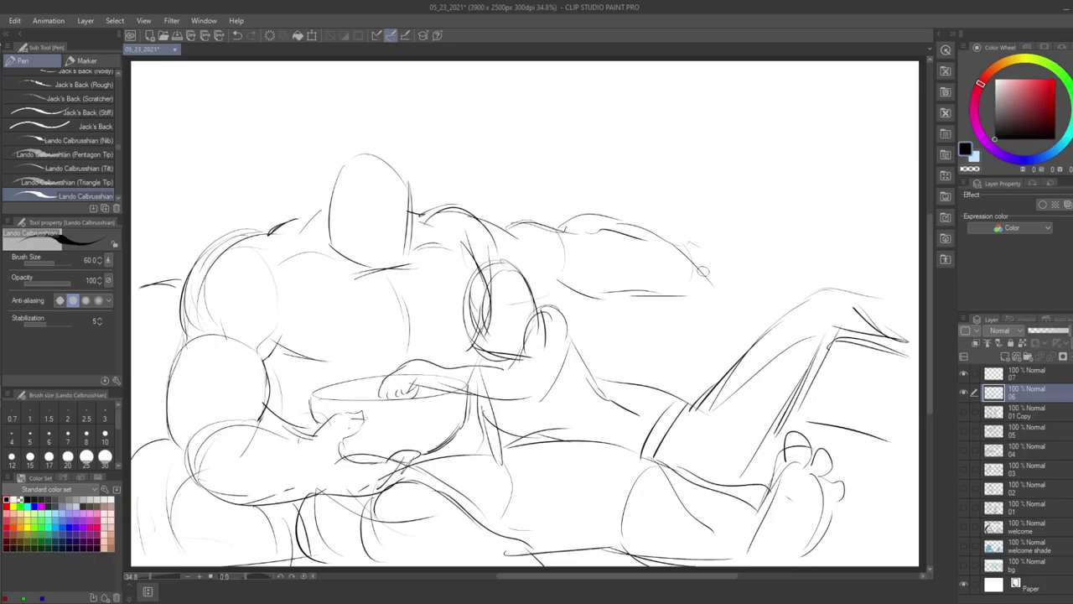
- Darken the large figure's outstretched arm, sketch the hand draped over the couch, and add contour lines behind the foot
mouse_move(554, 220)
left_mouse_down()
mouse_move(578, 206)
mouse_move(704, 228)
mouse_move(719, 256)
mouse_move(550, 289)
mouse_move(496, 216)
mouse_move(441, 204)
left_mouse_up()
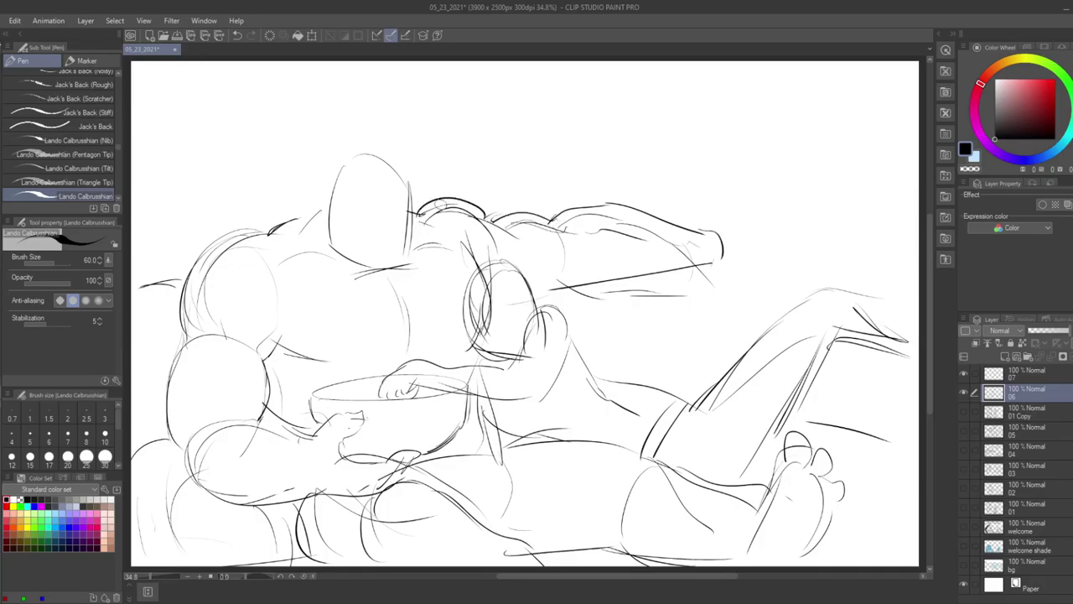
left_click_drag(717, 226, 767, 277)
mouse_move(702, 258)
left_mouse_down()
mouse_move(750, 302)
mouse_move(736, 335)
left_mouse_up()
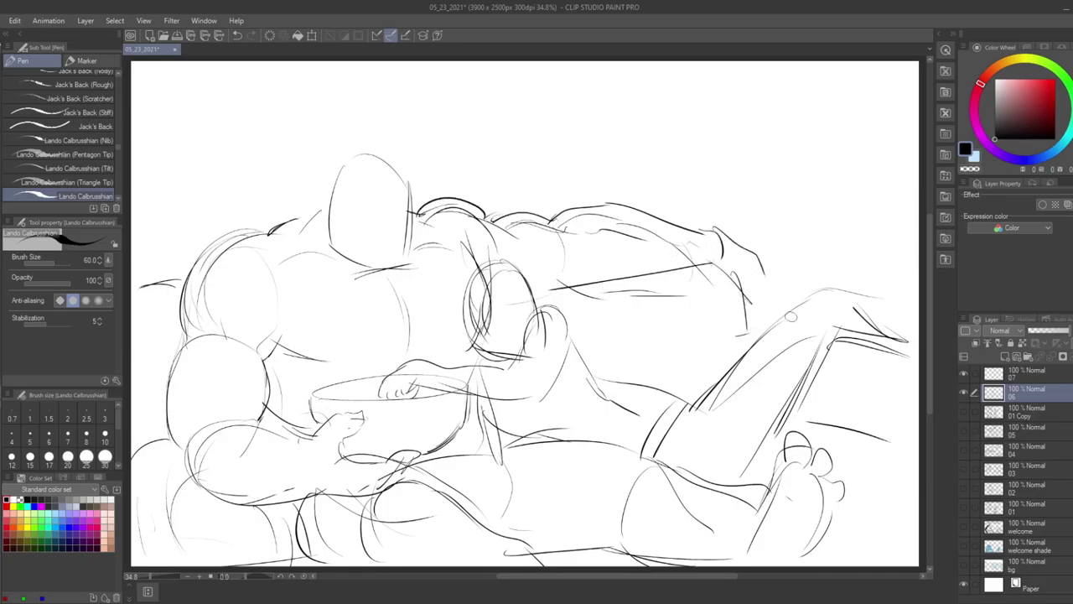
left_click_drag(744, 292, 751, 352)
left_click_drag(752, 463, 775, 471)
left_click_drag(843, 496, 898, 527)
left_click_drag(826, 542, 895, 560)
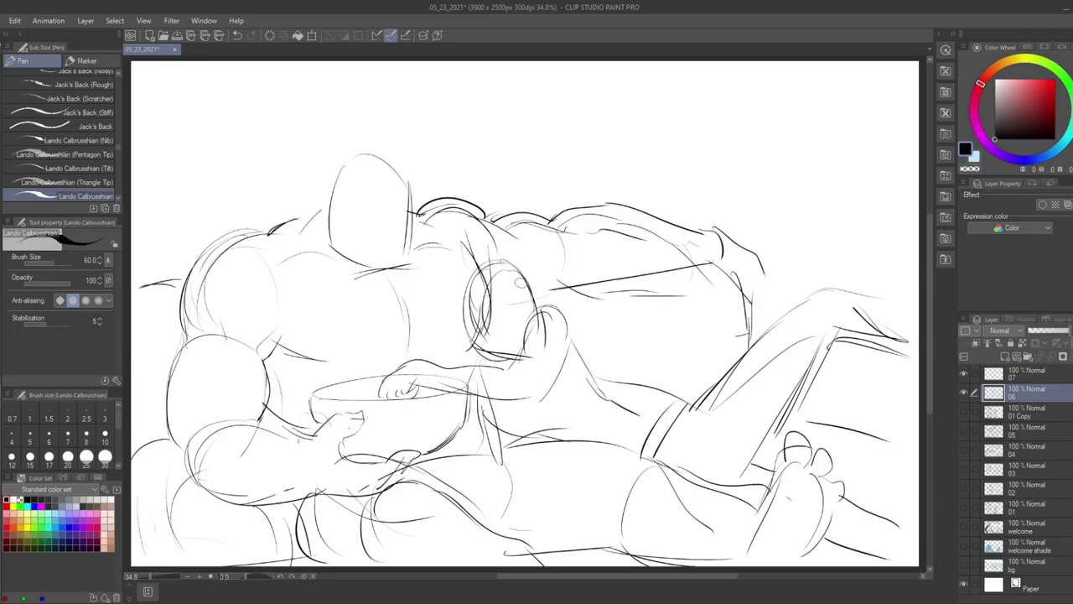
- Clear the scribbled lines inside the smaller figure's head and redraw its outline with an ear and swept hair
key("m")
left_click_drag(521, 271, 520, 271)
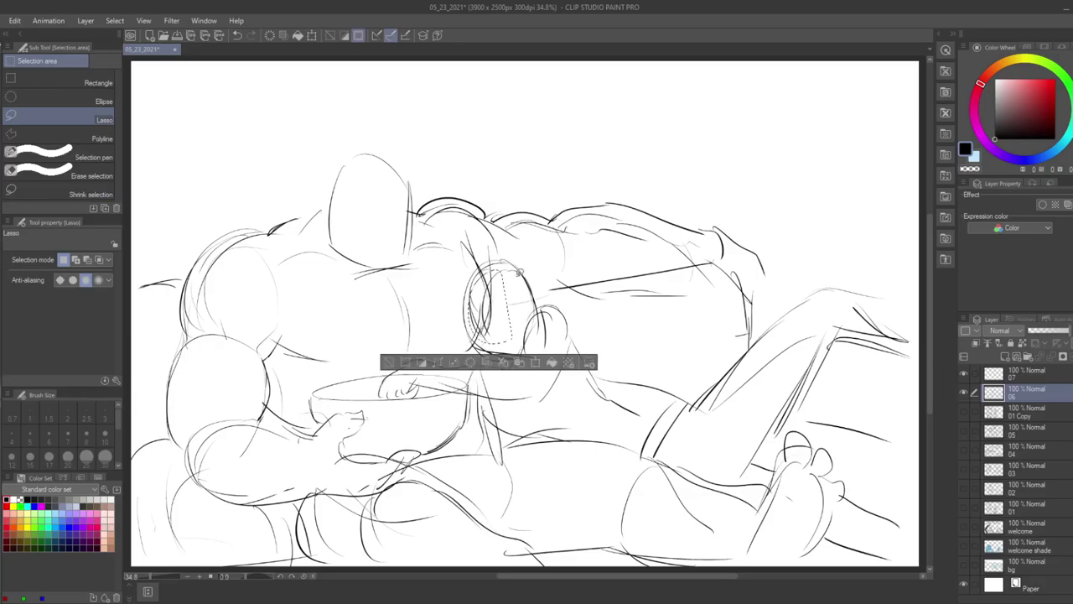
key("Delete")
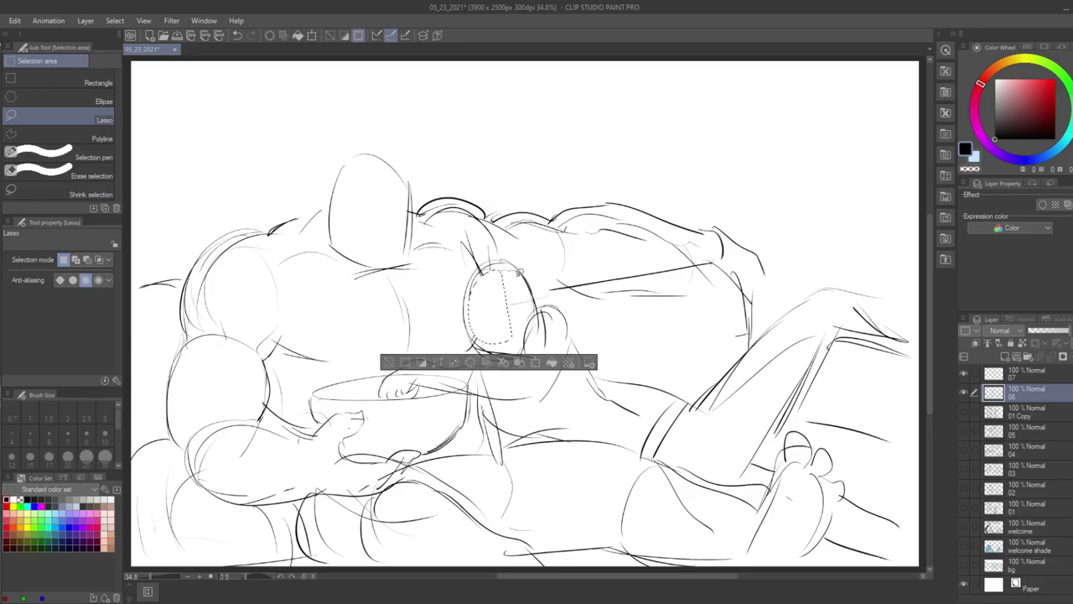
key("ctrl+d")
key("p")
mouse_move(494, 264)
left_mouse_down()
mouse_move(524, 289)
mouse_move(529, 320)
left_mouse_up()
mouse_move(476, 262)
left_mouse_down()
mouse_move(460, 311)
mouse_move(474, 347)
left_mouse_up()
mouse_move(500, 269)
left_mouse_down()
mouse_move(459, 282)
mouse_move(538, 285)
left_mouse_up()
left_click_drag(508, 269, 552, 312)
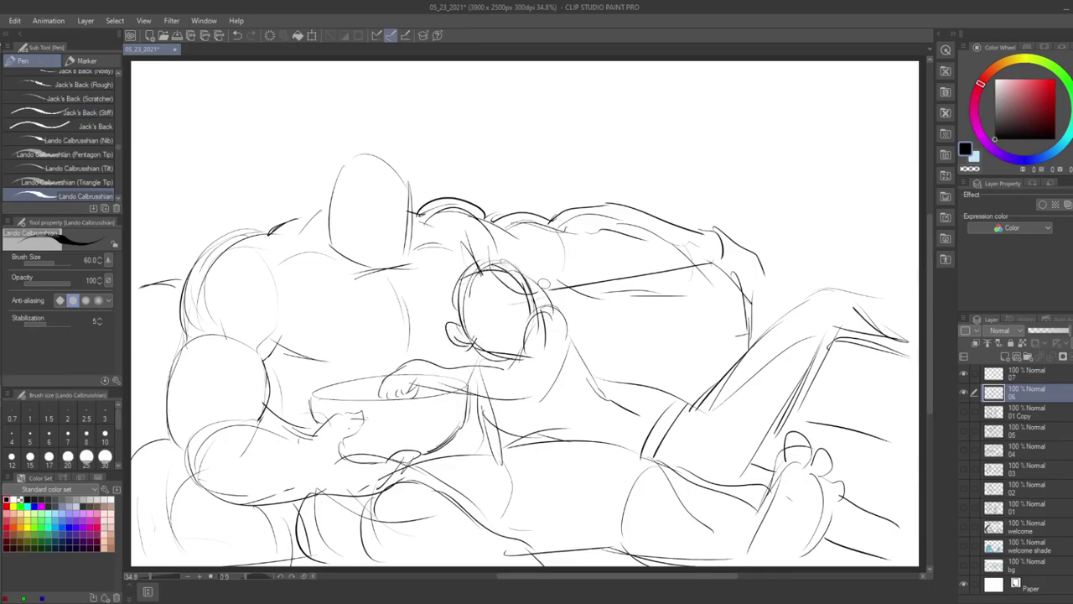
- Draw the large figure's sleeping face with a pointed ear, closed eyes, nose and tusks, plus "zzz" beside the head
mouse_move(324, 199)
left_mouse_down()
mouse_move(317, 220)
mouse_move(411, 190)
mouse_move(412, 248)
left_mouse_up()
left_click_drag(400, 212, 391, 229)
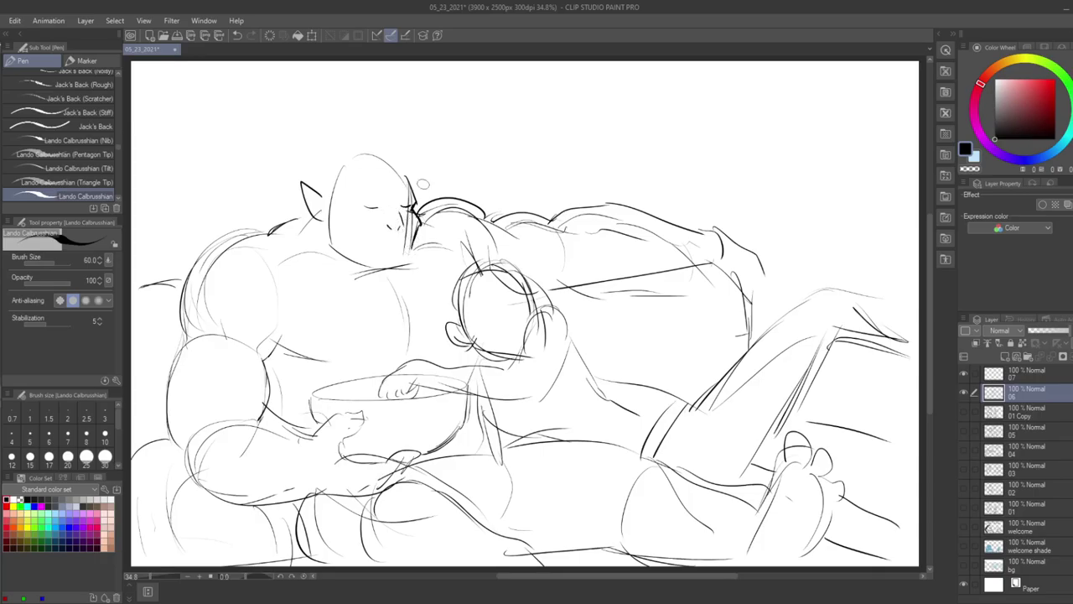
left_click_drag(362, 196, 379, 198)
key("ctrl+z")
mouse_move(365, 248)
left_mouse_down()
mouse_move(376, 226)
mouse_move(383, 250)
mouse_move(405, 251)
mouse_move(422, 249)
mouse_move(419, 227)
mouse_move(420, 249)
left_mouse_up()
key("ctrl+z")
key("ctrl+z")
left_click_drag(404, 251, 421, 249)
left_click_drag(435, 151, 463, 155)
left_click_drag(474, 143, 487, 149)
- Draw the smaller figure's face with sideways-looking eyes, eyebrows, nose and mouth
mouse_move(483, 304)
left_mouse_down()
mouse_move(496, 304)
mouse_move(485, 309)
left_mouse_up()
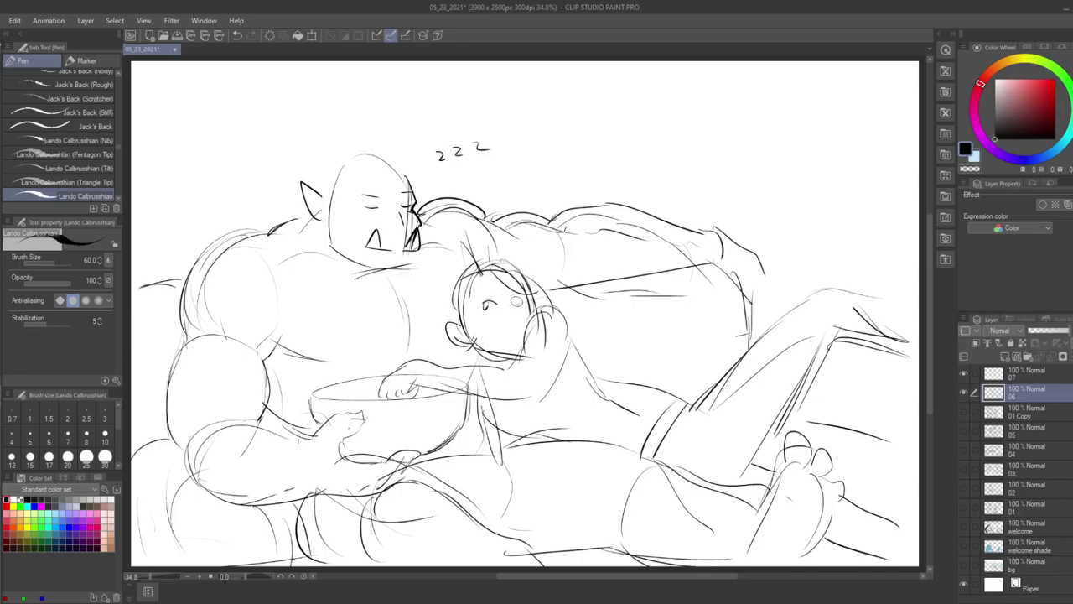
mouse_move(480, 294)
left_mouse_down()
mouse_move(499, 297)
mouse_move(496, 288)
mouse_move(516, 315)
mouse_move(525, 308)
mouse_move(519, 344)
left_mouse_up()
key("ctrl+z")
mouse_move(392, 154)
left_mouse_down()
mouse_move(383, 128)
mouse_move(319, 145)
mouse_move(348, 130)
mouse_move(397, 134)
left_mouse_up()
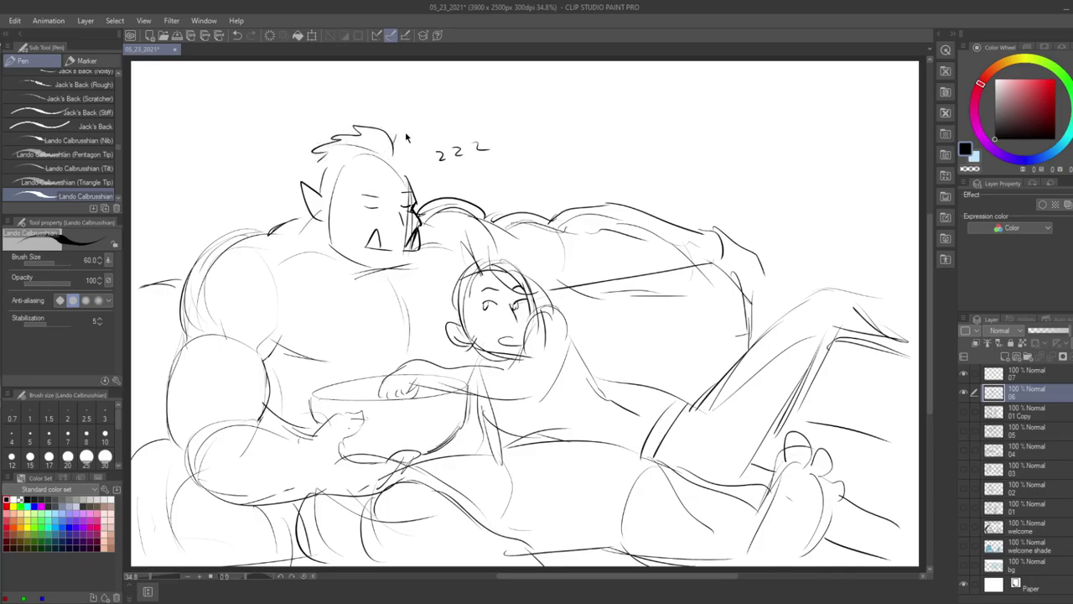
key("m")
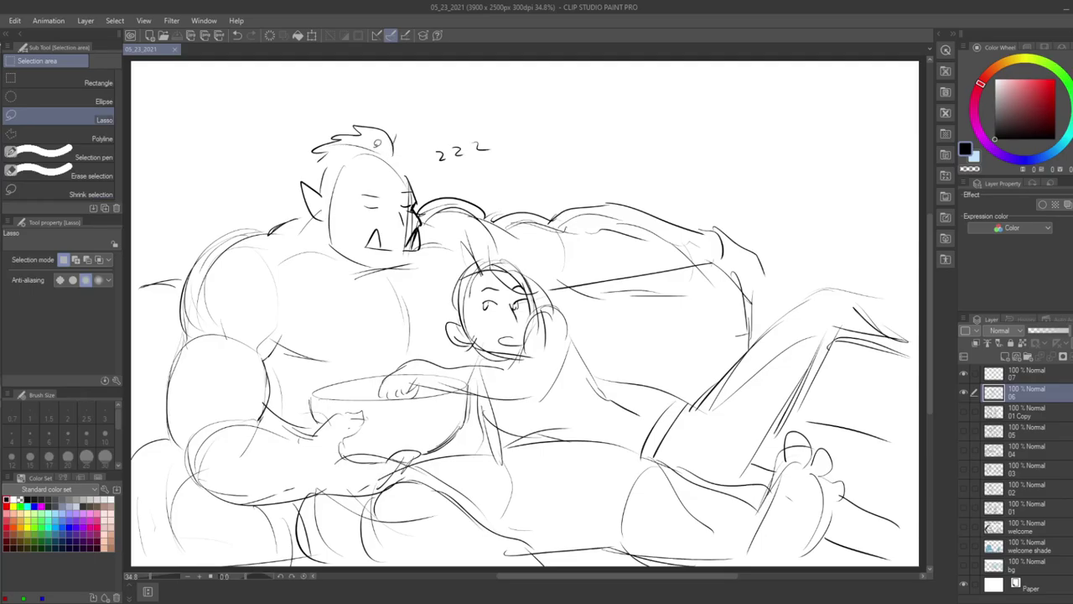
left_click_drag(293, 161, 403, 119)
key("Delete")
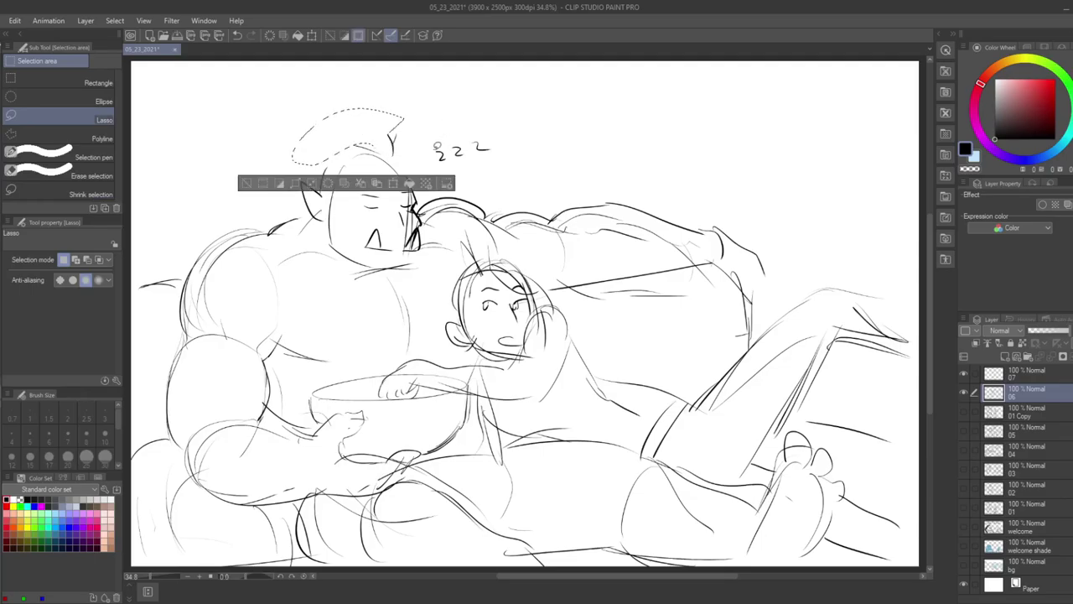
key("ctrl+d")
- Sketch short, flat hair with a spiky front tuft on top of the large figure's head
key("p")
mouse_move(394, 124)
left_mouse_down()
mouse_move(379, 141)
mouse_move(320, 141)
mouse_move(398, 151)
left_mouse_up()
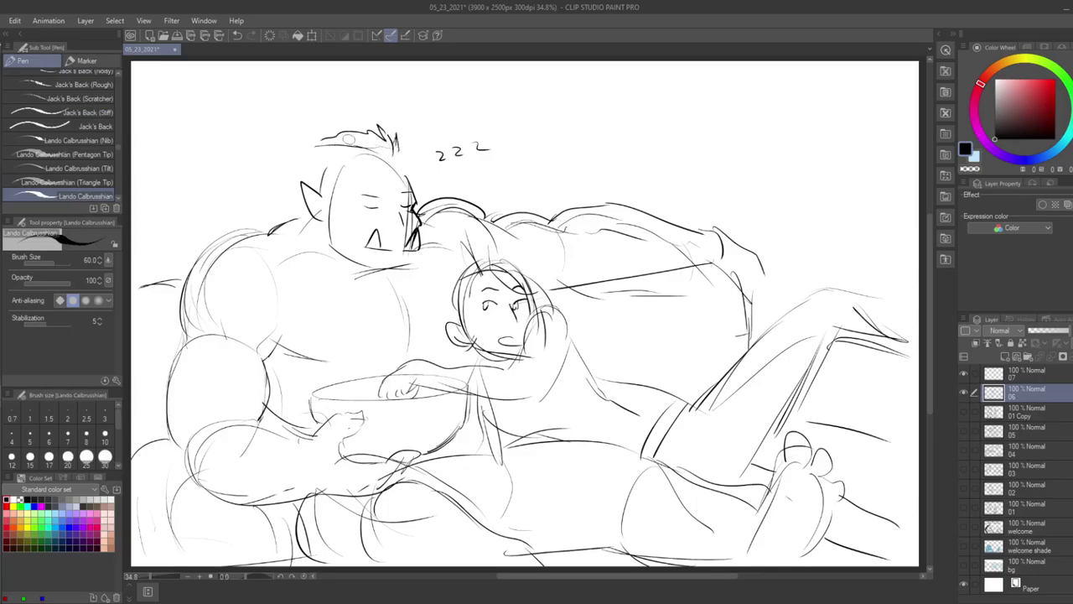
left_click_drag(320, 146, 316, 172)
- Select the large figure's hair, rotate it slightly and lower it onto the head
key("m")
mouse_move(402, 114)
left_mouse_down()
mouse_move(365, 150)
mouse_move(312, 149)
mouse_move(390, 148)
left_mouse_up()
key("k")
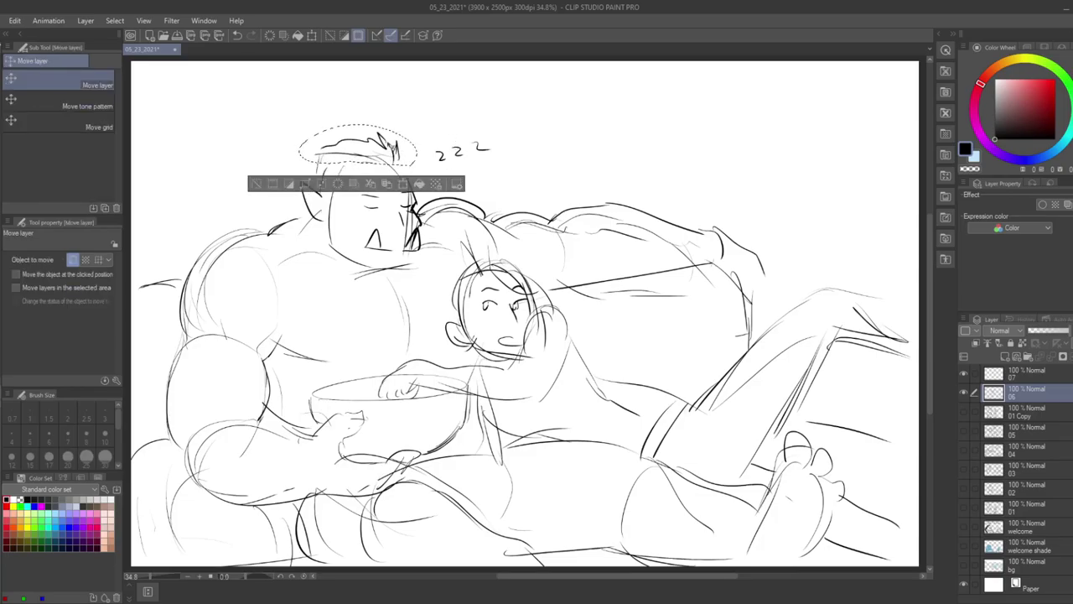
key("ctrl+t")
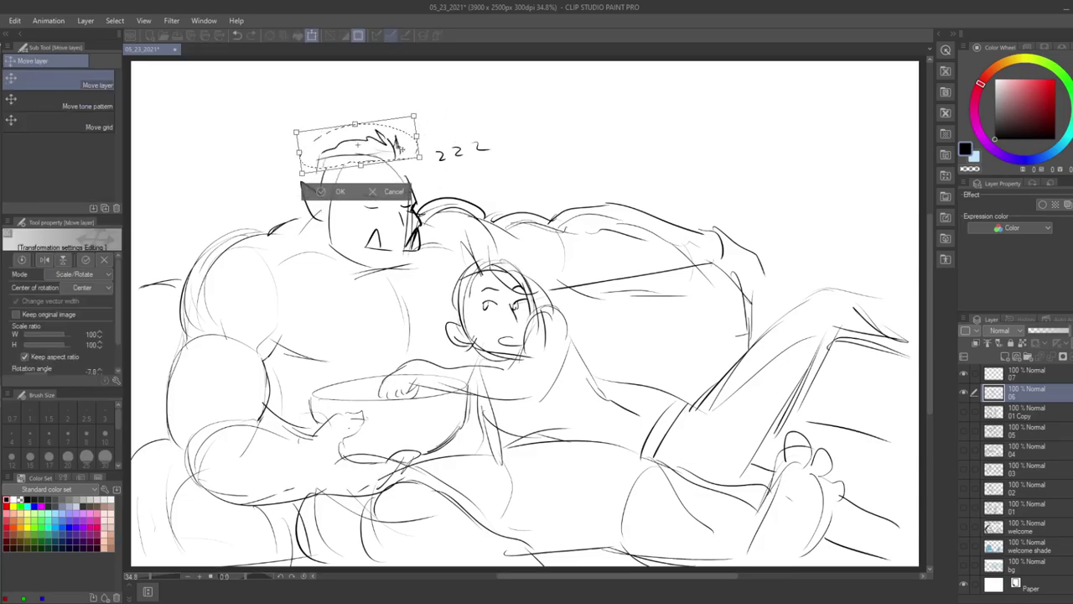
left_click_drag(432, 134, 430, 125)
key("Return")
key("ctrl+d")
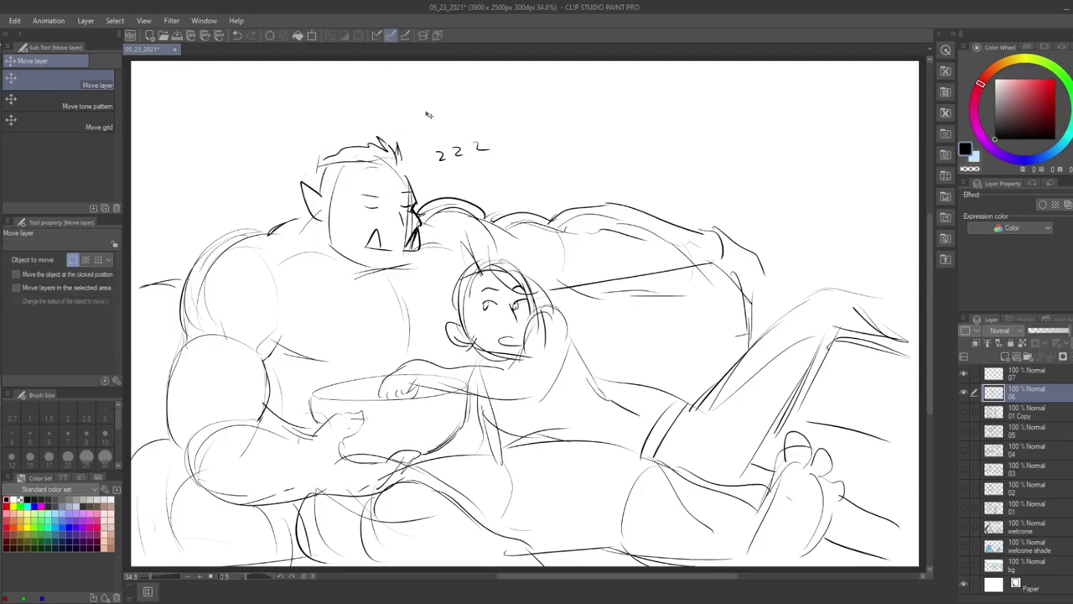
- Refine the large figure's front hair tuft and hairline, and extend the jaw with a pointed chin
key("p")
mouse_move(391, 141)
left_mouse_down()
mouse_move(381, 161)
mouse_move(414, 193)
left_mouse_up()
mouse_move(339, 165)
left_mouse_down()
mouse_move(337, 210)
mouse_move(389, 282)
mouse_move(415, 267)
mouse_move(421, 249)
left_mouse_up()
- Darken the contours of the large figure's shoulder, upper arm and chest
mouse_move(295, 215)
left_mouse_down()
mouse_move(180, 310)
mouse_move(168, 365)
left_mouse_up()
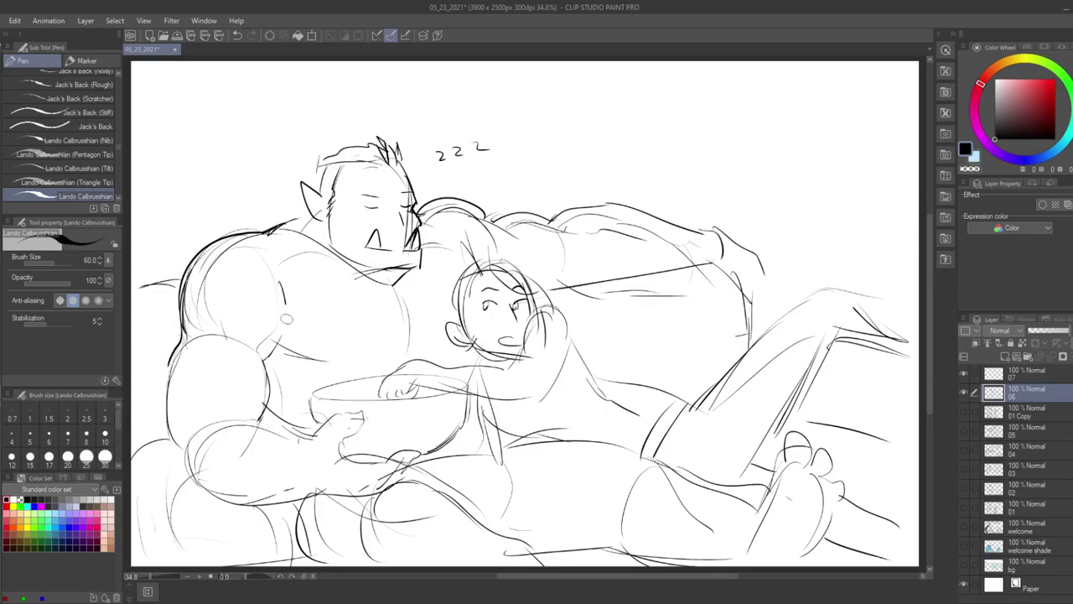
left_click_drag(283, 282, 285, 340)
left_click_drag(180, 334, 270, 363)
left_click_drag(286, 305, 267, 362)
left_click_drag(394, 286, 409, 338)
left_click_drag(305, 192, 375, 270)
key("ctrl+z")
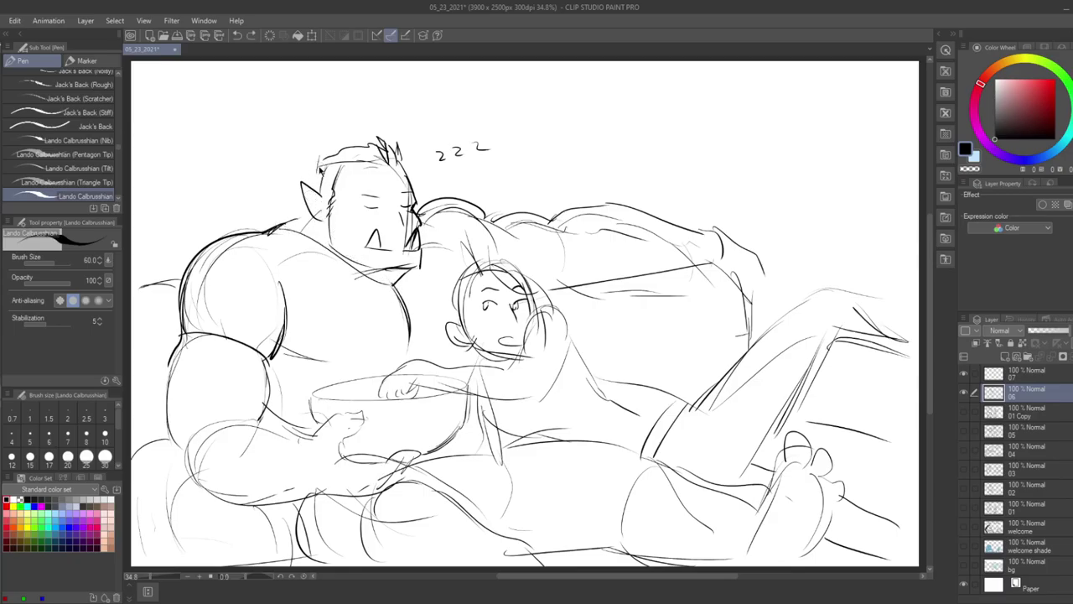
- Add the large figure's neck line, erase the old chin lines and redraw a square jaw with shading beneath it
left_click_drag(292, 220, 300, 231)
mouse_move(330, 238)
left_mouse_down()
mouse_move(348, 268)
mouse_move(425, 269)
left_mouse_up()
key("ctrl+z")
key("e")
mouse_move(347, 264)
left_mouse_down()
mouse_move(405, 268)
mouse_move(357, 270)
left_mouse_up()
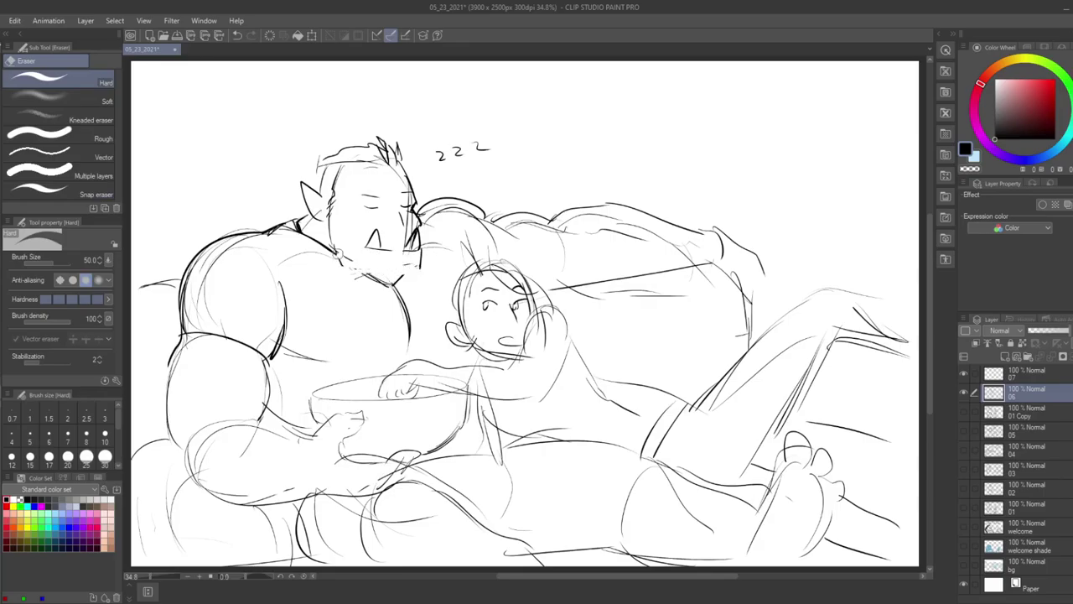
key("p")
mouse_move(332, 240)
left_mouse_down()
mouse_move(377, 275)
mouse_move(421, 272)
left_mouse_up()
mouse_move(352, 270)
left_mouse_down()
mouse_move(400, 278)
mouse_move(387, 285)
left_mouse_up()
- Darken the large figure's bent arm from the biceps to the elbow, and add the opposite armpit crease
left_click_drag(190, 334, 264, 360)
left_click_drag(478, 212, 493, 264)
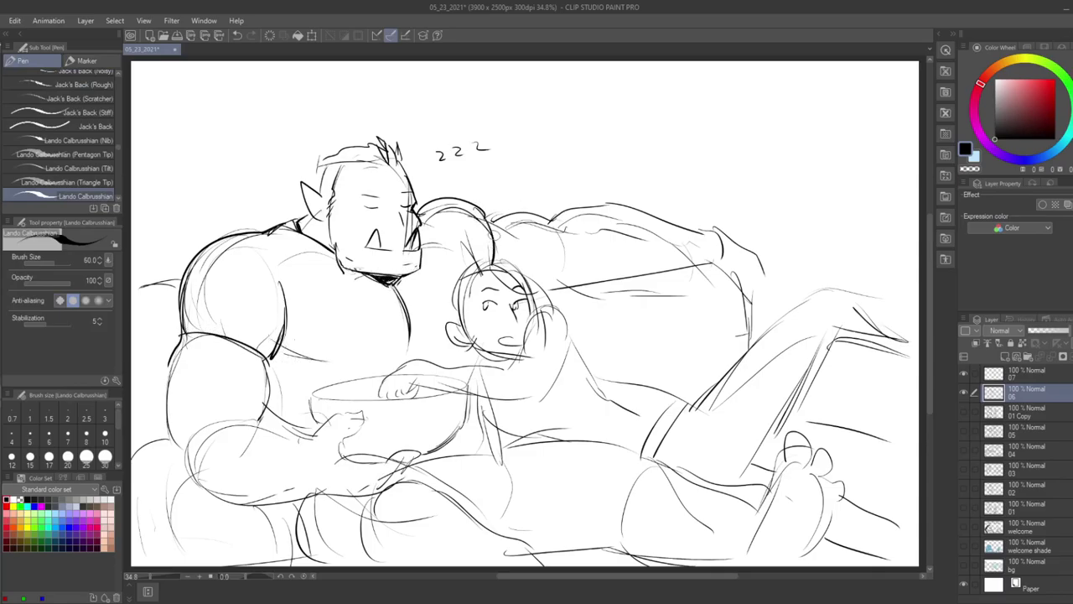
left_click_drag(268, 365, 267, 426)
mouse_move(180, 348)
left_mouse_down()
mouse_move(177, 461)
mouse_move(192, 490)
left_mouse_up()
left_click_drag(253, 418, 307, 436)
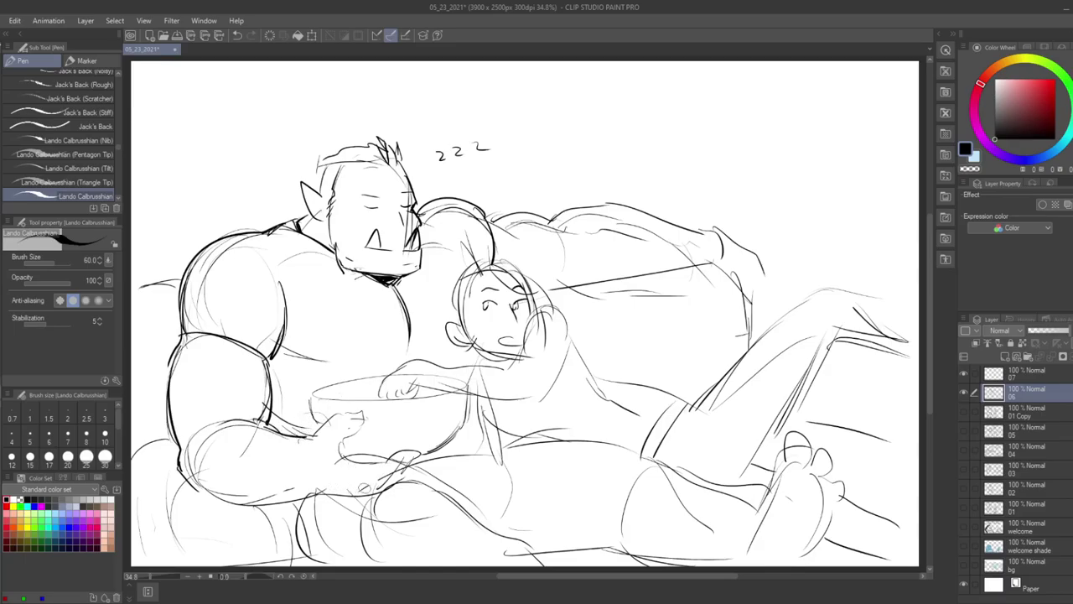
- Draw the large figure's fingers supporting the bowl and darken the underside of the forearm
mouse_move(368, 459)
left_mouse_down()
mouse_move(397, 444)
mouse_move(393, 466)
mouse_move(349, 491)
left_mouse_up()
mouse_move(394, 469)
left_mouse_down()
mouse_move(380, 479)
mouse_move(406, 487)
mouse_move(421, 447)
mouse_move(418, 482)
left_mouse_up()
left_click_drag(196, 488, 363, 493)
- Add a fold and an ankle cuff to the large figure's trousers, select both trouser legs and fill them black
left_click_drag(346, 524, 364, 566)
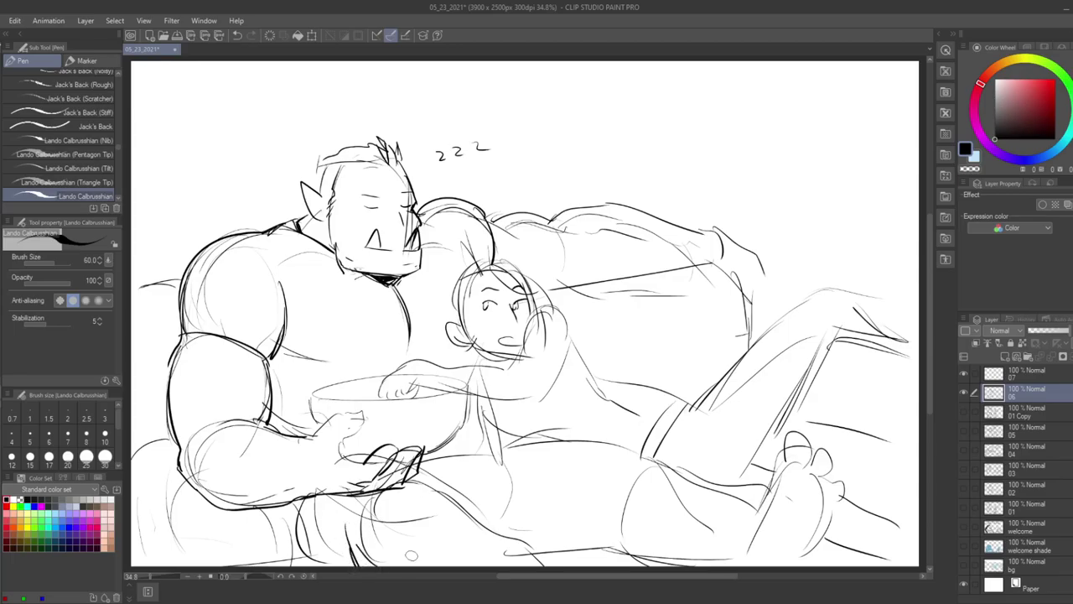
left_click_drag(772, 483, 736, 561)
key("m")
mouse_move(309, 549)
left_mouse_down()
mouse_move(317, 494)
mouse_move(417, 483)
mouse_move(410, 472)
left_mouse_up()
key("ctrl+d")
mouse_move(310, 496)
left_mouse_down()
mouse_move(296, 533)
mouse_move(374, 565)
mouse_move(650, 544)
mouse_move(749, 563)
mouse_move(754, 446)
mouse_move(602, 402)
mouse_move(424, 429)
left_mouse_up()
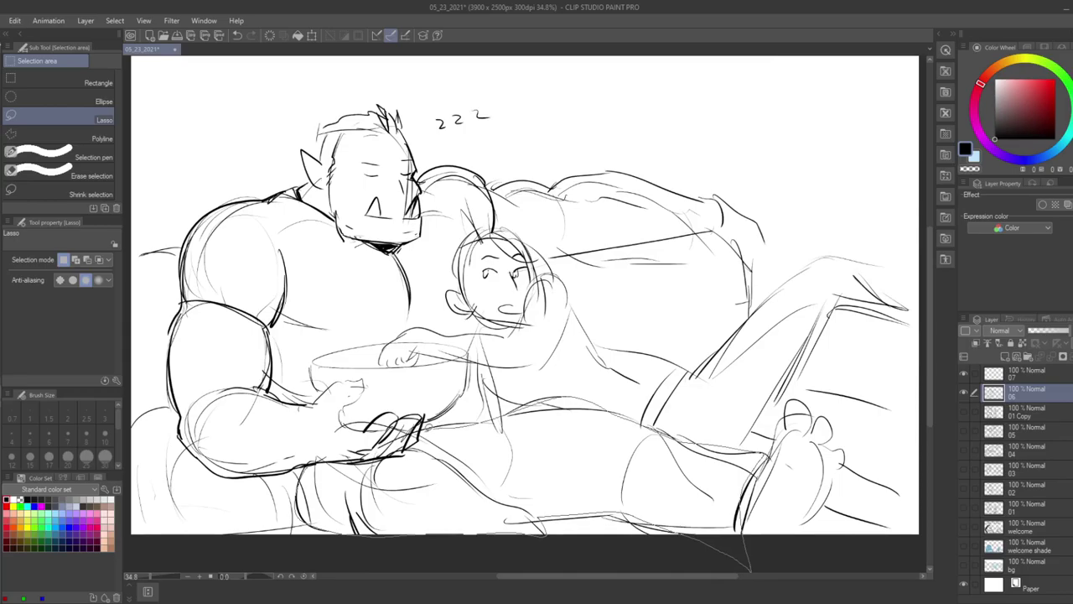
key("g")
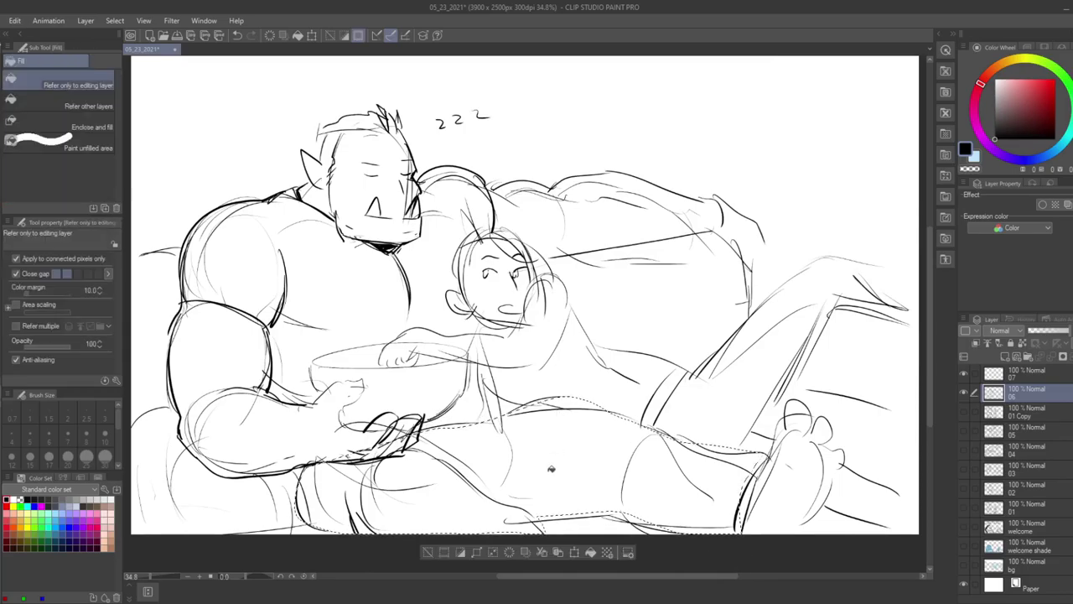
left_click(556, 464)
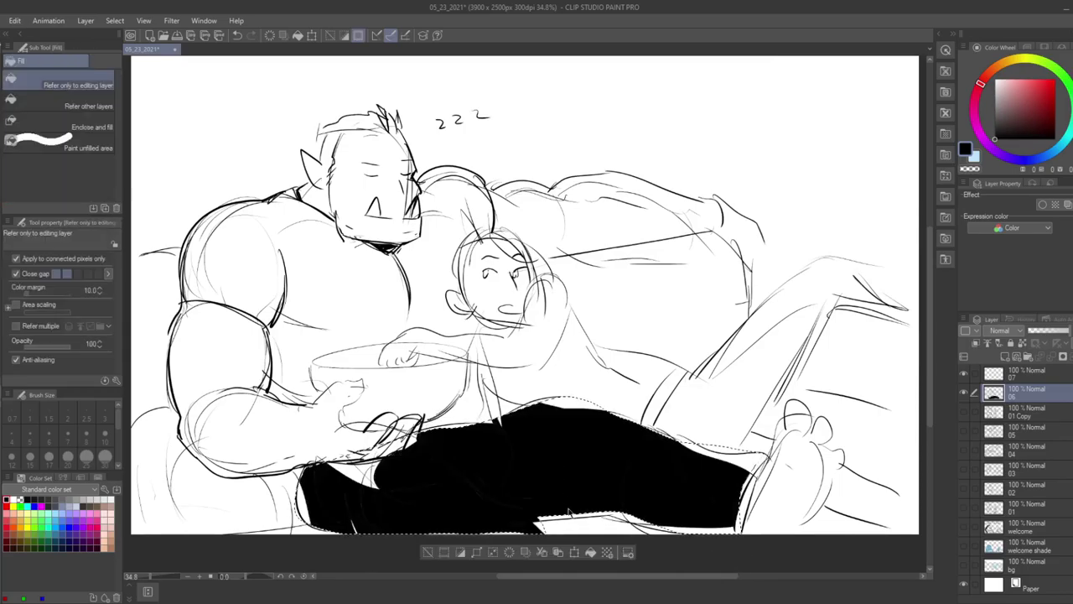
scroll(570, 506, "up", 1)
key("ctrl+d")
key("p")
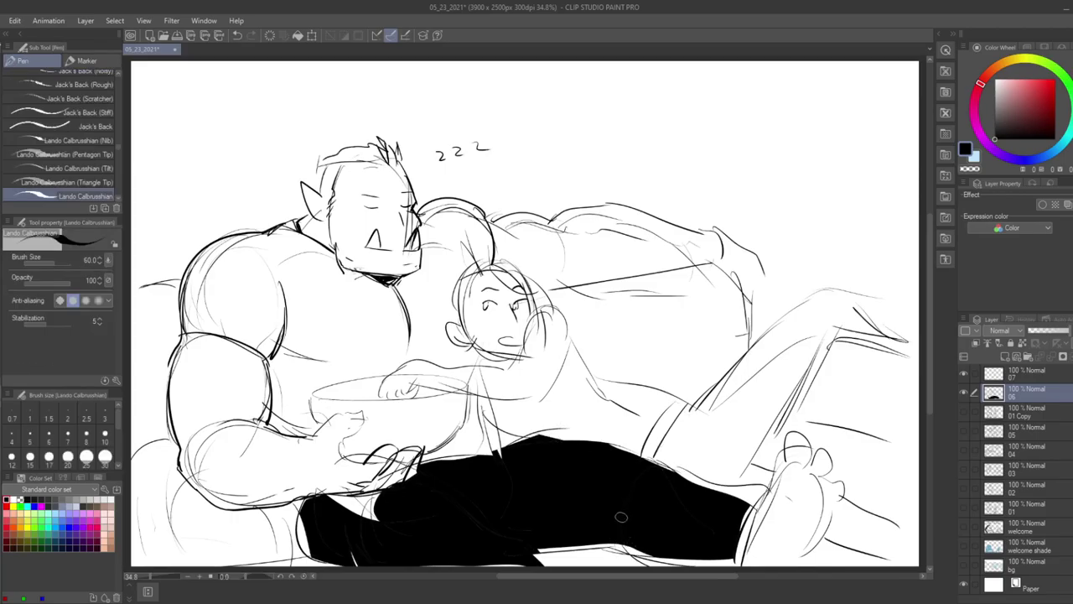
- Erase white fold lines and side stripes into the black trousers, and save the drawing
key("e")
left_click_drag(604, 506, 662, 553)
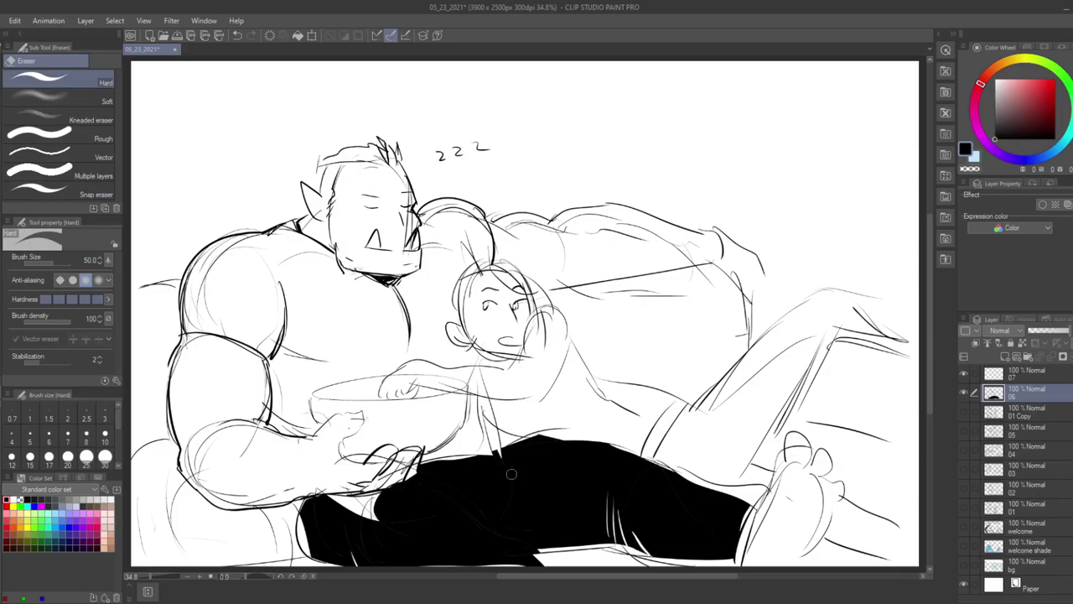
left_click_drag(354, 526, 356, 562)
left_click_drag(389, 522, 405, 535)
mouse_move(407, 485)
left_mouse_down()
mouse_move(455, 517)
mouse_move(489, 563)
left_mouse_up()
left_click_drag(464, 521, 507, 564)
mouse_move(499, 445)
left_mouse_down()
mouse_move(508, 513)
mouse_move(505, 446)
left_mouse_up()
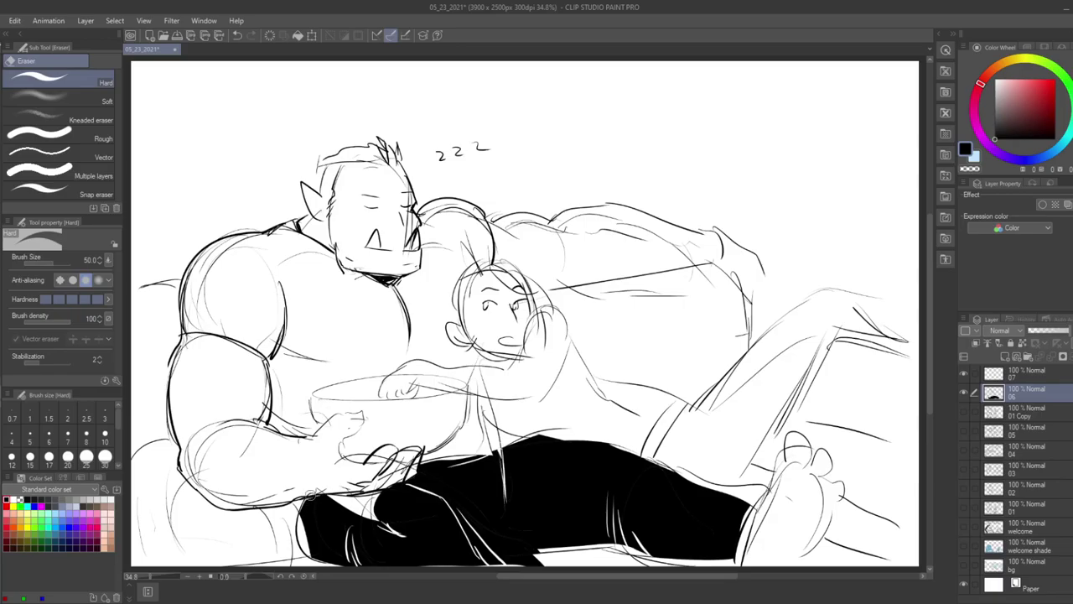
left_click_drag(295, 507, 391, 572)
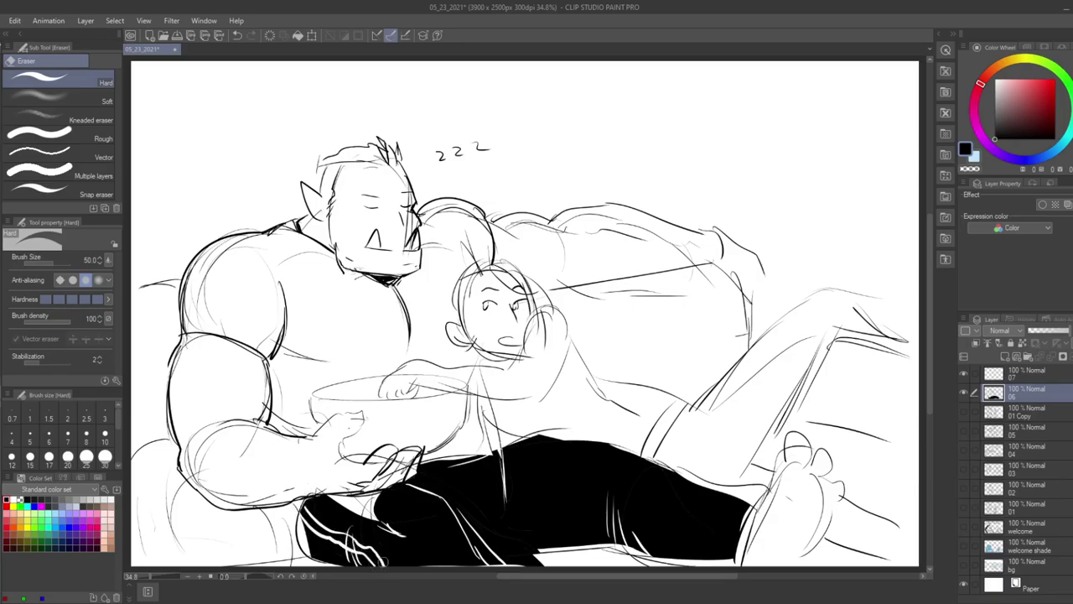
left_click_drag(307, 529, 354, 565)
key("ctrl+s")
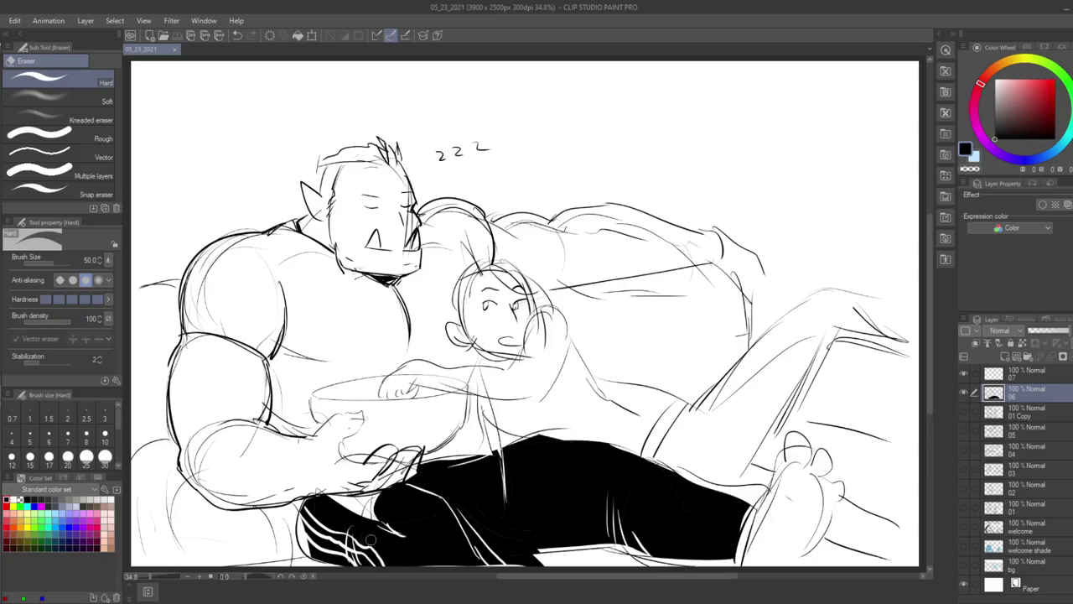
- Erase the lines crossing the smaller figure's forearm and darken the arm's outline from shoulder to wrist
key("p")
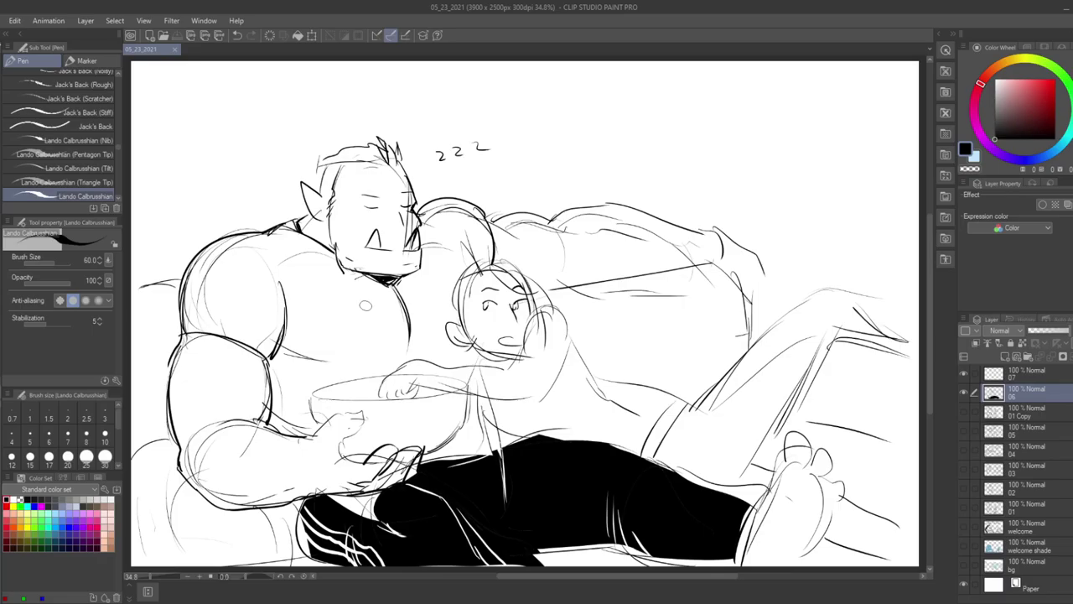
key("e")
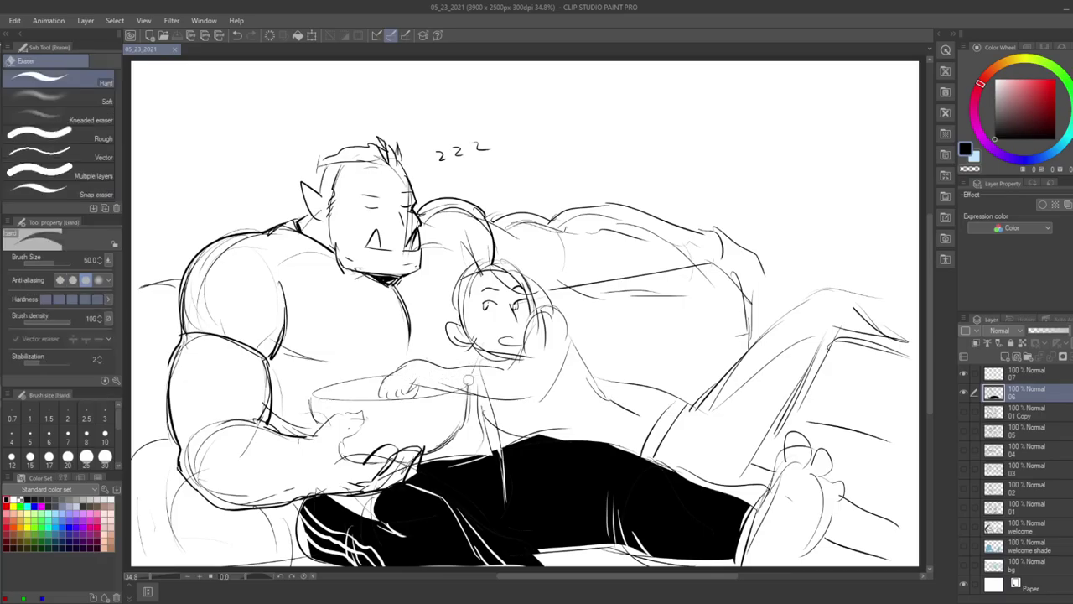
left_click_drag(484, 383, 488, 363)
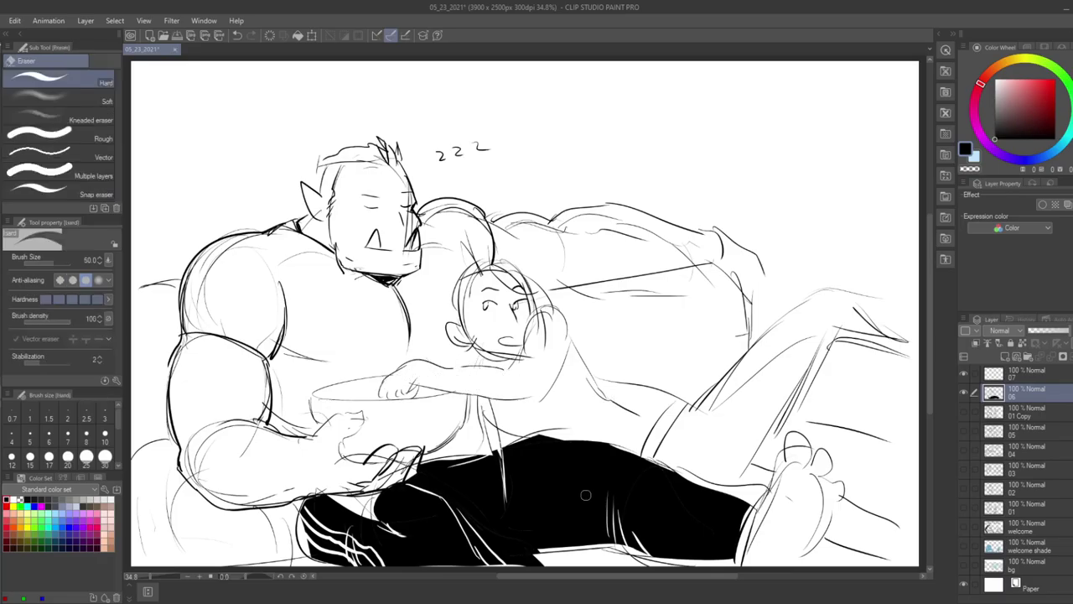
key("p")
mouse_move(417, 361)
left_mouse_down()
mouse_move(515, 379)
mouse_move(531, 312)
mouse_move(575, 352)
left_mouse_up()
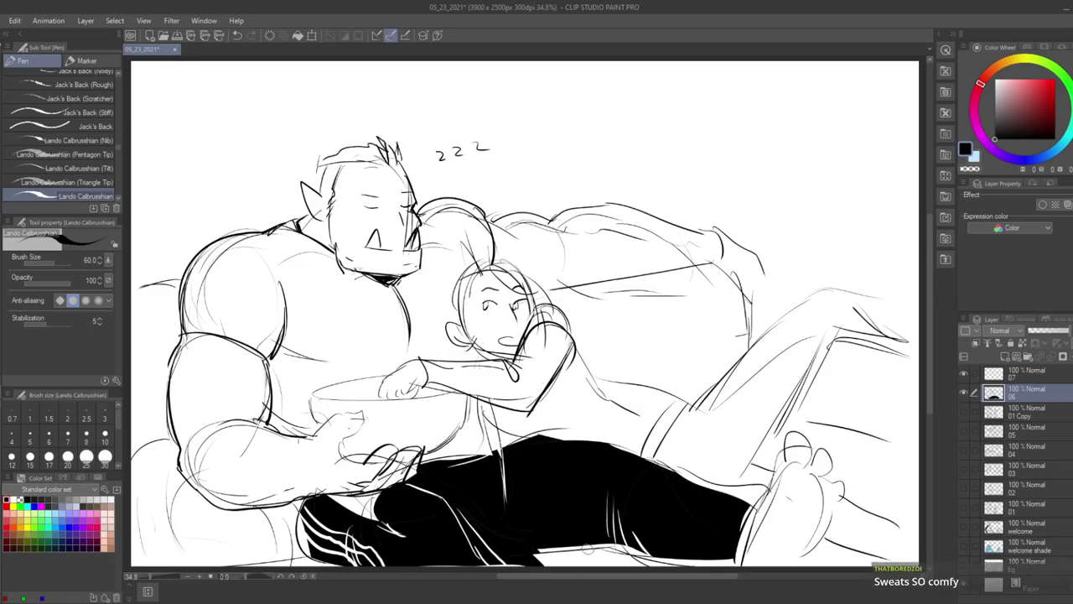
- Refine the black trousers' upper edge and detail the gathered cuff at the ankle
mouse_move(565, 432)
left_mouse_down()
mouse_move(508, 448)
mouse_move(631, 452)
left_mouse_up()
mouse_move(734, 491)
left_mouse_down()
mouse_move(752, 500)
mouse_move(729, 488)
mouse_move(697, 527)
mouse_move(731, 551)
left_mouse_up()
key("e")
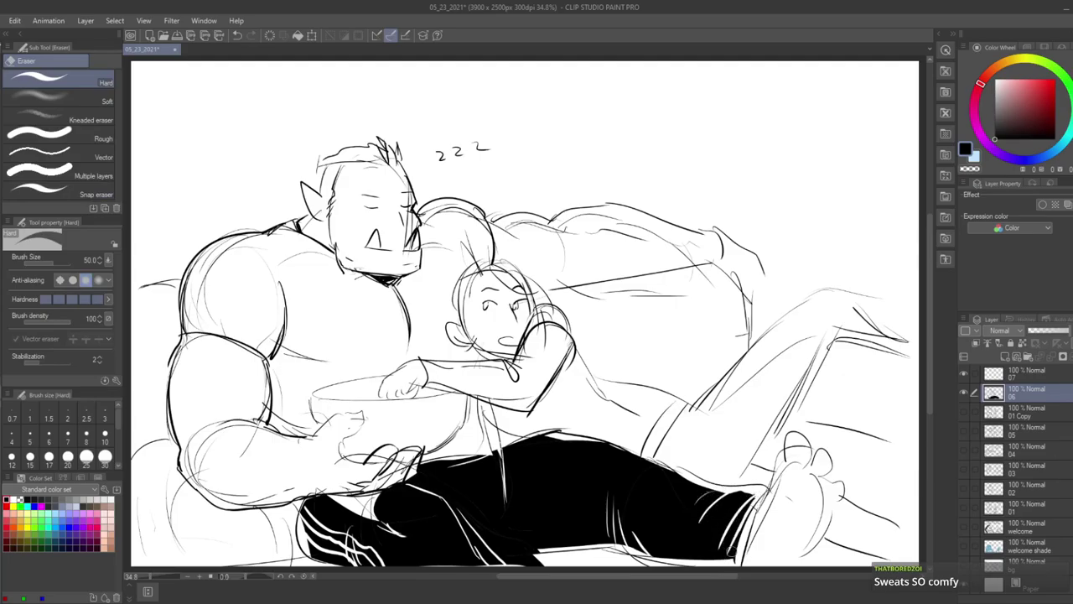
key("p")
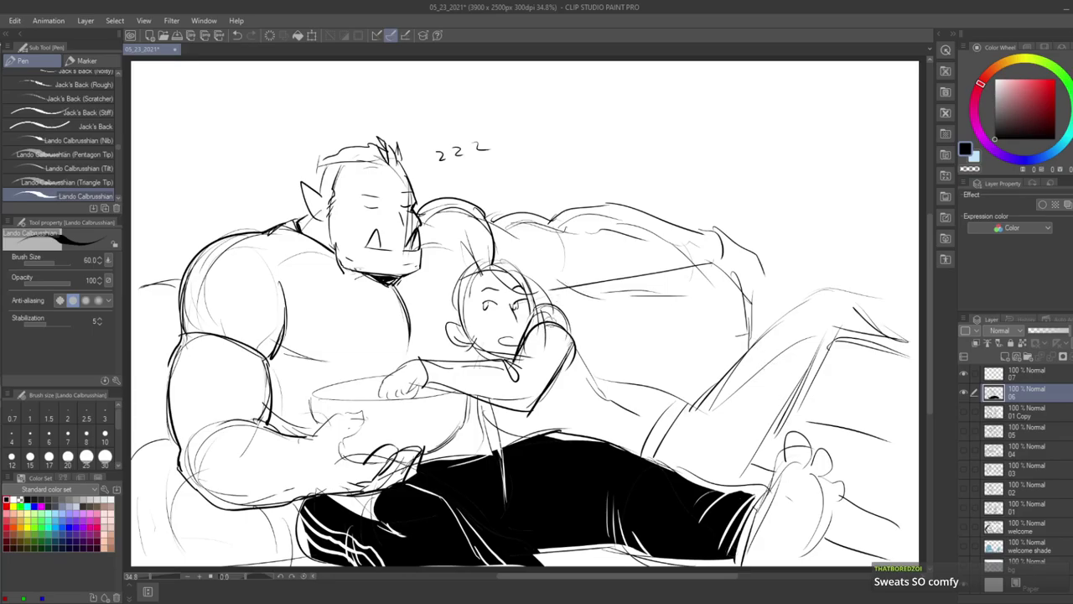
- Darken the smaller figure's sleeve cuff and upper forearm line, and erase the stray sketch lines around the shoulder
mouse_move(422, 364)
left_mouse_down()
mouse_move(420, 386)
mouse_move(431, 364)
mouse_move(487, 361)
mouse_move(515, 381)
mouse_move(523, 347)
left_mouse_up()
key("e")
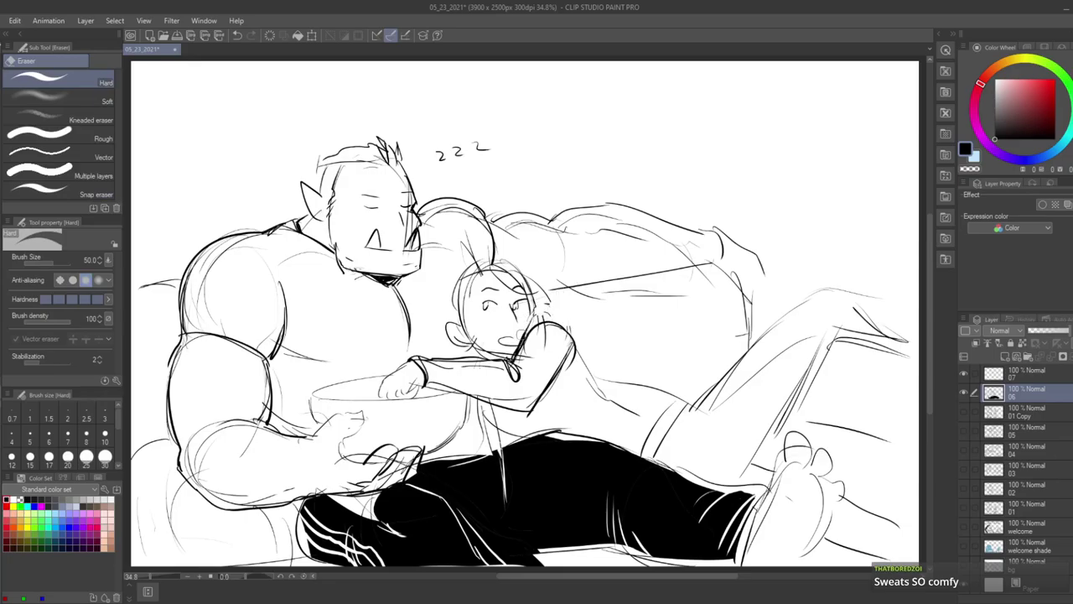
key("p")
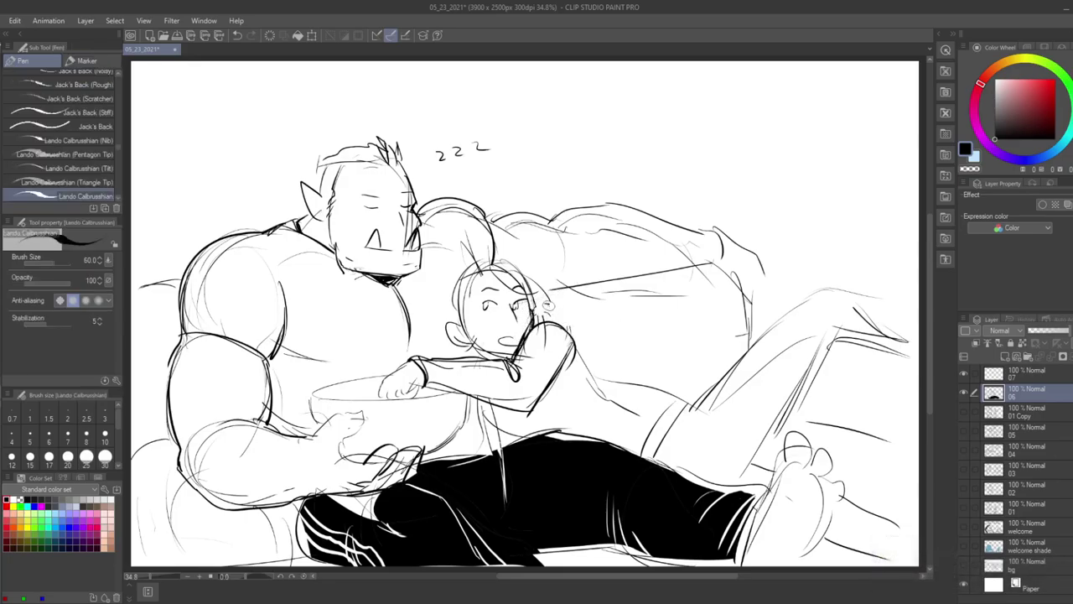
key("e")
left_click_drag(527, 330, 531, 325)
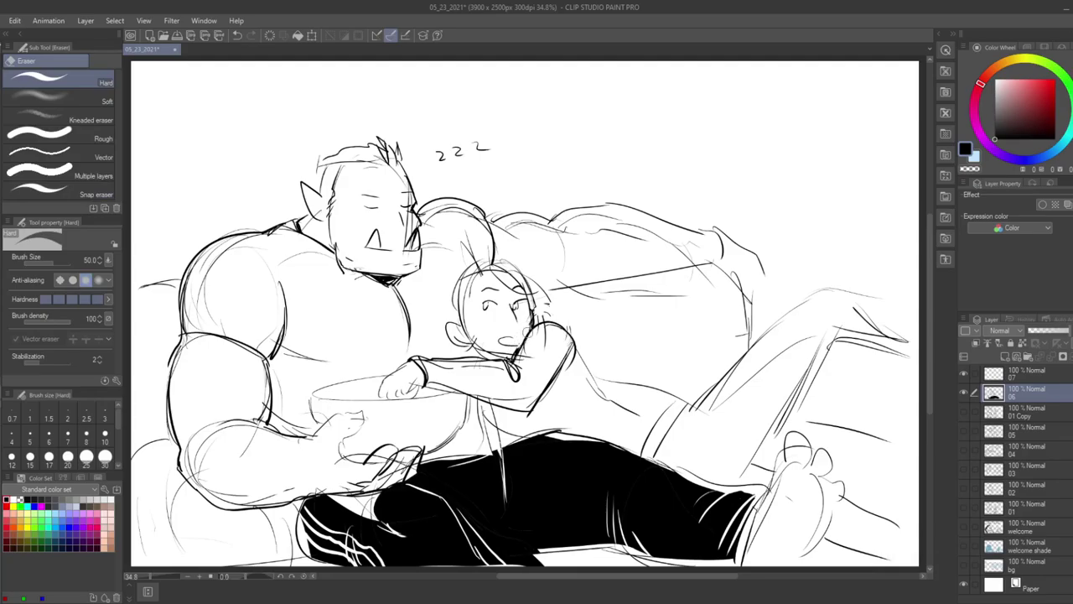
- Ink the smaller figure's back down to the waist with gathered shirt folds, and clean up the bent upper arm
key("p")
mouse_move(572, 350)
left_mouse_down()
mouse_move(594, 382)
mouse_move(629, 393)
left_mouse_up()
left_click_drag(618, 395, 588, 427)
mouse_move(629, 400)
left_mouse_down()
mouse_move(613, 422)
mouse_move(671, 406)
left_mouse_up()
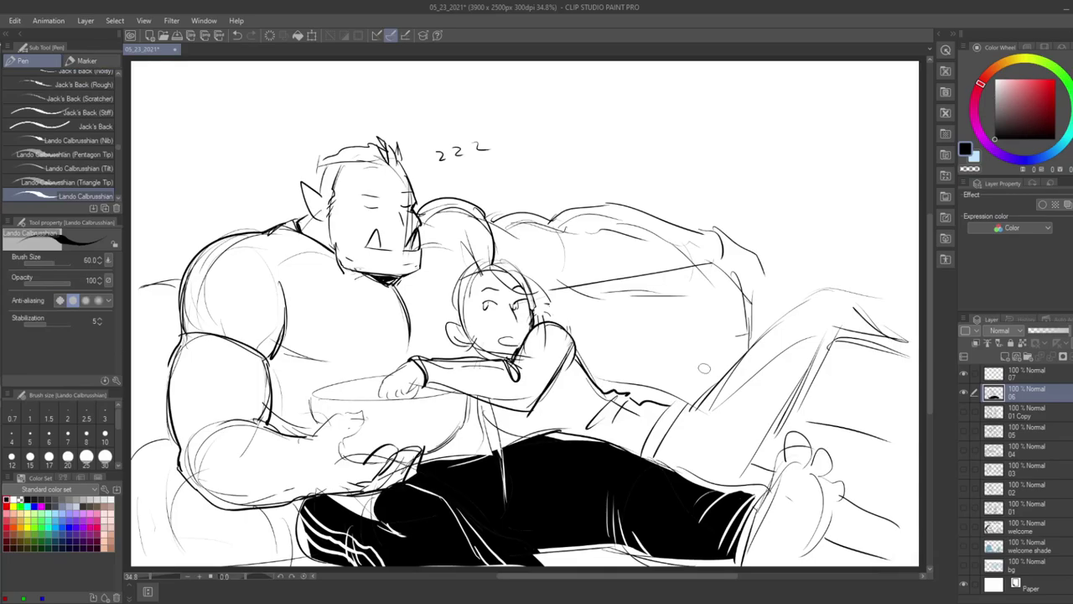
left_click_drag(557, 366, 589, 384)
mouse_move(571, 337)
left_mouse_down()
mouse_move(591, 383)
mouse_move(556, 370)
left_mouse_up()
key("e")
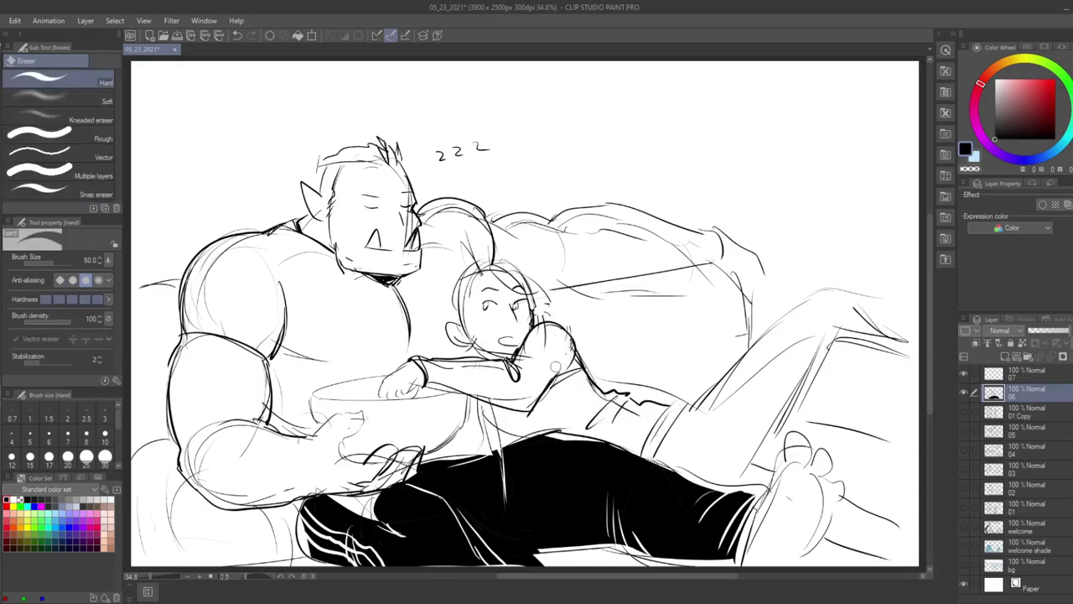
- Ink the smaller figure's thighs, bent knee and lower legs, and define the large figure's fingers over the sofa back
key("p")
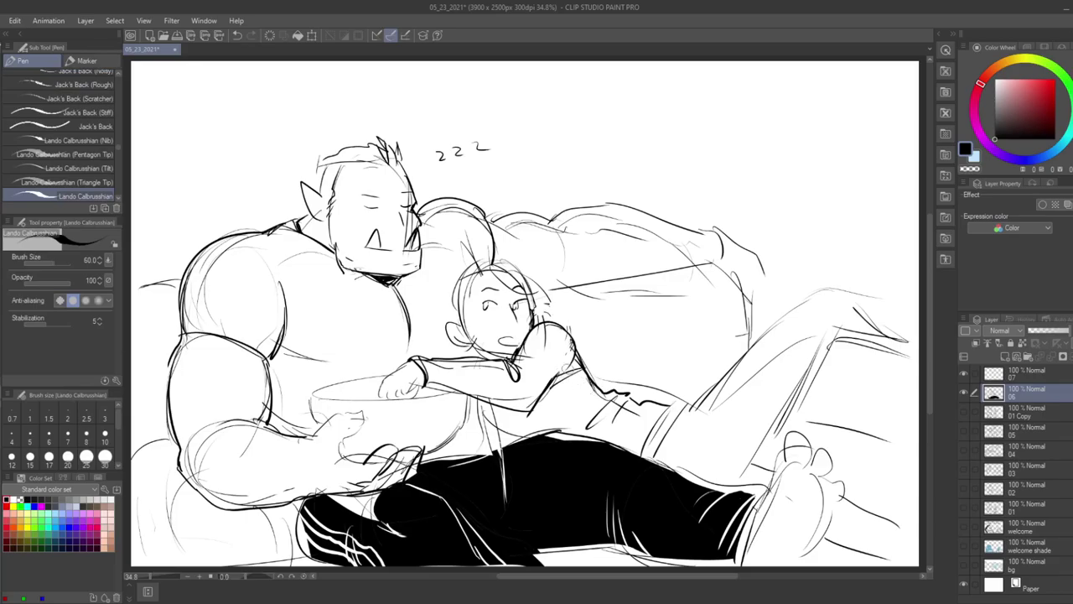
mouse_move(696, 407)
left_mouse_down()
mouse_move(833, 304)
mouse_move(842, 312)
mouse_move(842, 345)
mouse_move(745, 469)
left_mouse_up()
mouse_move(697, 411)
left_mouse_down()
mouse_move(732, 456)
mouse_move(772, 471)
left_mouse_up()
left_click_drag(845, 501, 905, 532)
mouse_move(817, 544)
left_mouse_down()
mouse_move(890, 562)
mouse_move(896, 527)
left_mouse_up()
left_click_drag(846, 296, 913, 341)
left_click_drag(842, 342, 909, 355)
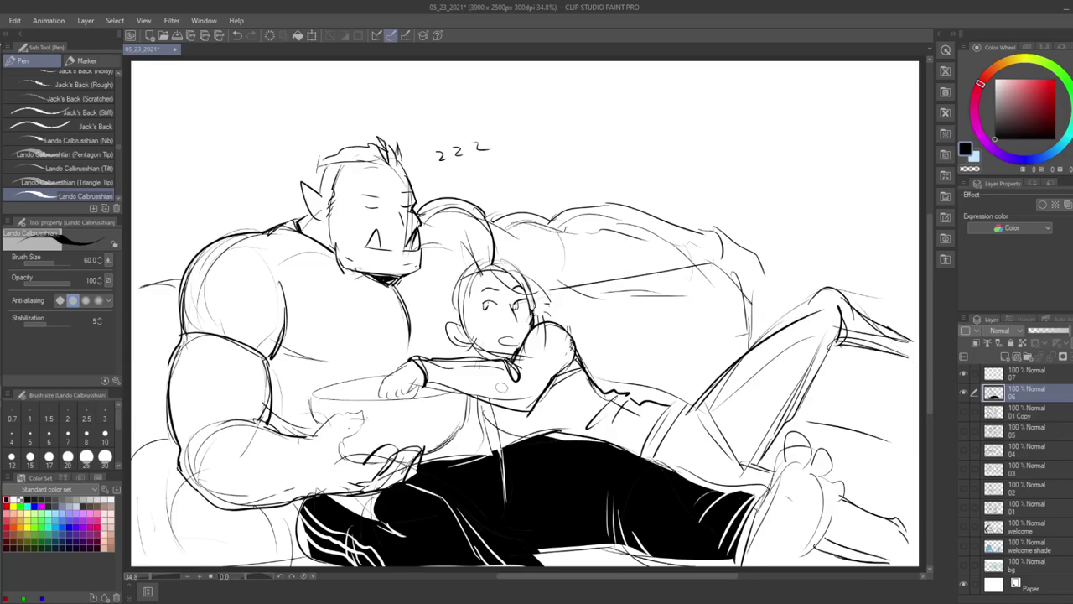
mouse_move(728, 273)
left_mouse_down()
mouse_move(744, 303)
mouse_move(760, 303)
mouse_move(751, 295)
left_mouse_up()
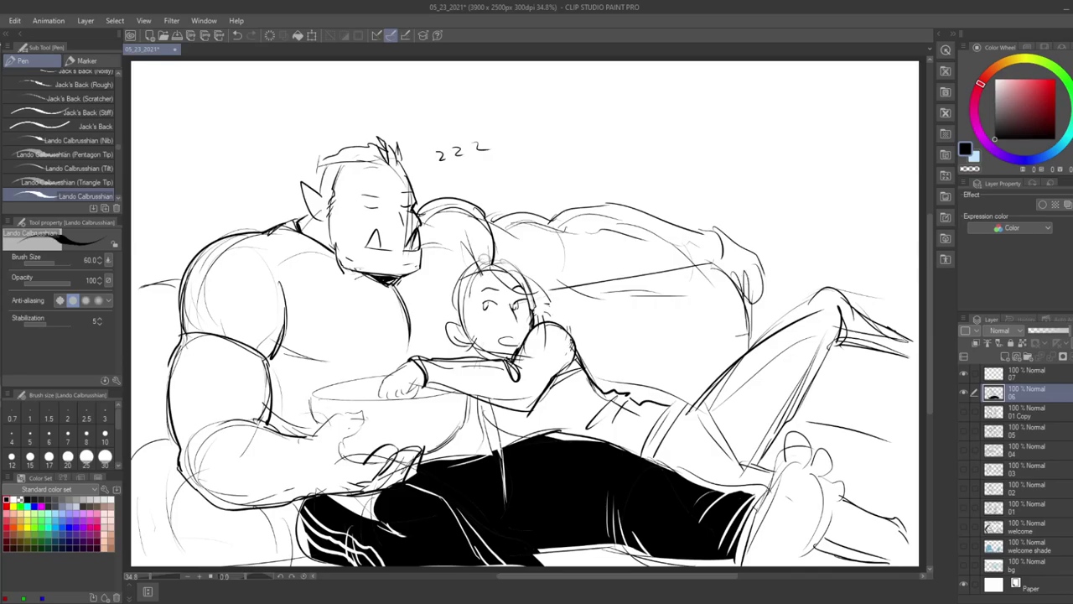
- Draw the smaller figure's hair outline with loose strands, thicken the large figure's hair, and erase the skull lines beneath her hair
left_click_drag(496, 263, 457, 310)
mouse_move(500, 255)
left_mouse_down()
mouse_move(531, 270)
mouse_move(545, 317)
left_mouse_up()
mouse_move(455, 278)
left_mouse_down()
mouse_move(452, 313)
mouse_move(492, 260)
left_mouse_up()
mouse_move(379, 156)
left_mouse_down()
mouse_move(322, 162)
mouse_move(358, 145)
left_mouse_up()
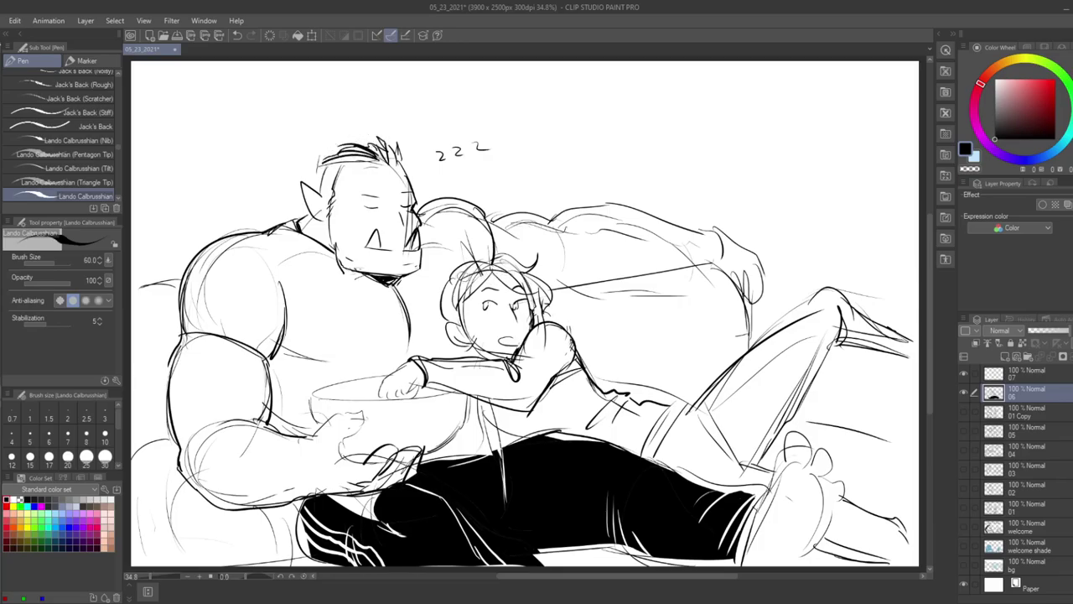
key("e")
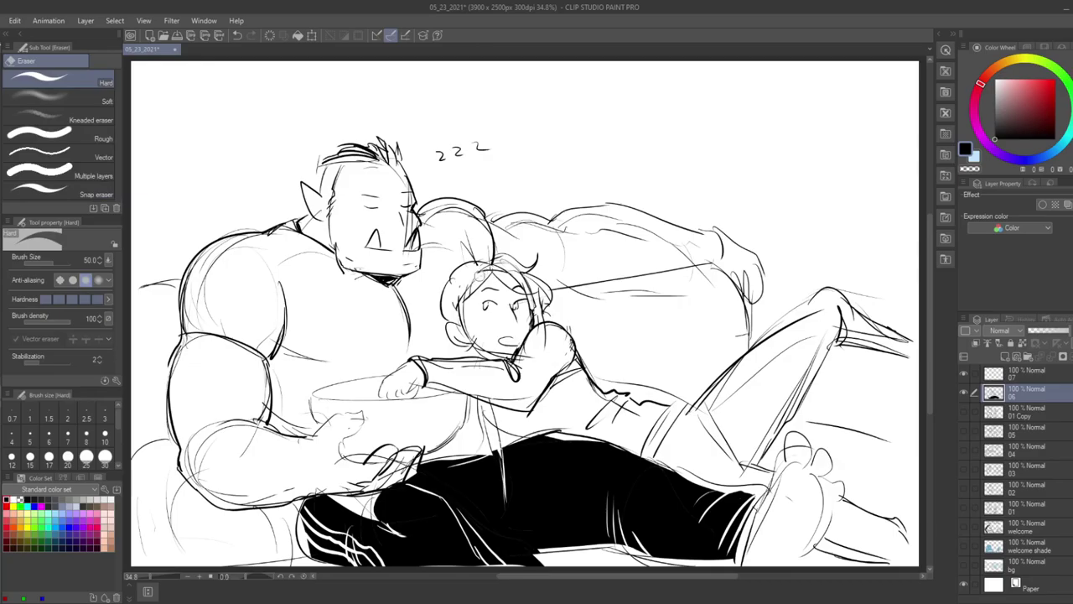
left_click_drag(504, 261, 526, 275)
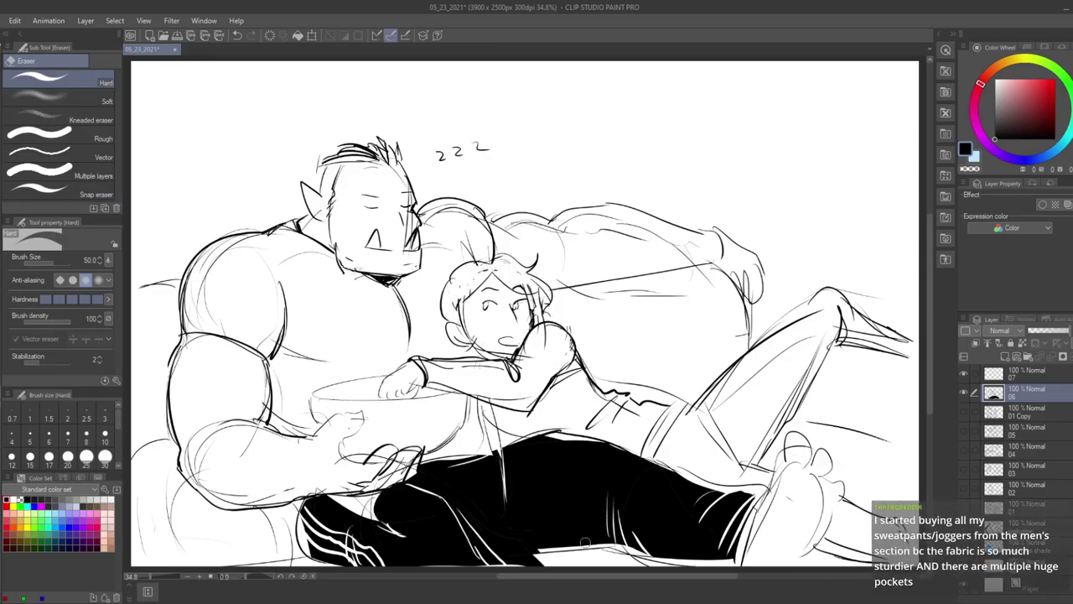
- Outline and detail the smaller figure's ear, and erase sketch lines around the ear and the hair beside her face
key("p")
mouse_move(461, 317)
left_mouse_down()
mouse_move(448, 330)
mouse_move(463, 337)
left_mouse_up()
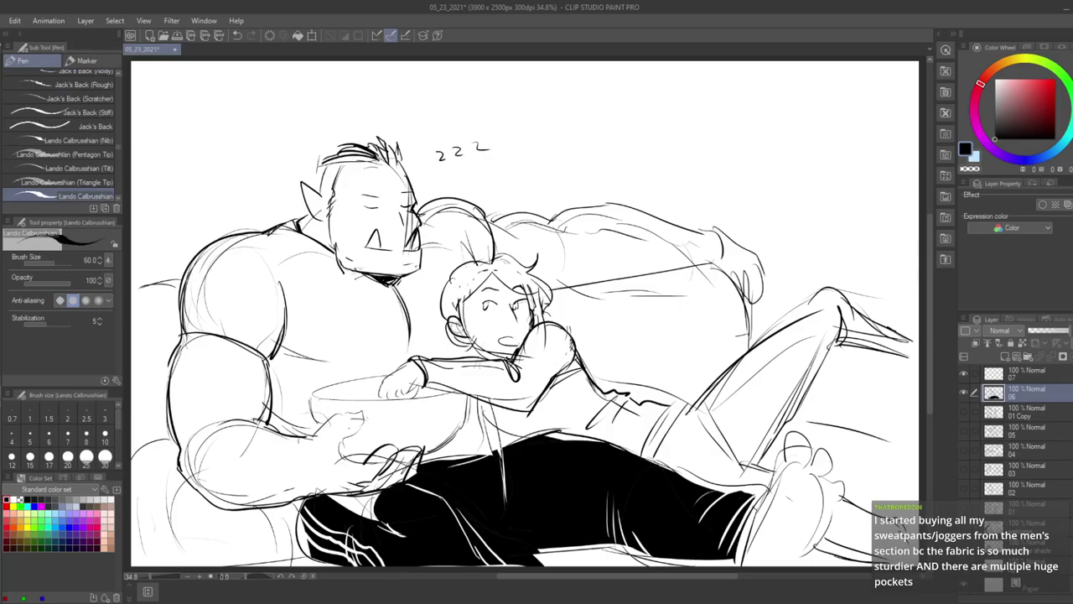
key("e")
mouse_move(466, 312)
left_mouse_down()
mouse_move(471, 334)
mouse_move(449, 329)
mouse_move(463, 330)
left_mouse_up()
key("p")
key("e")
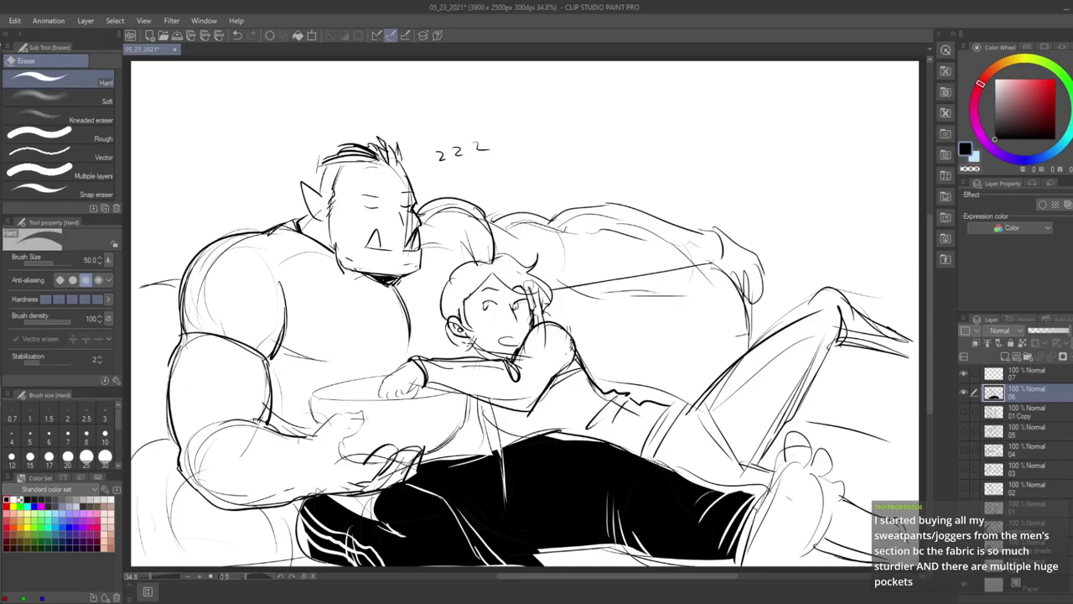
left_click_drag(533, 287, 536, 316)
- Draw the smaller figure's hair behind the ear and a tied braid over her shoulder, and fill in her eyes
key("p")
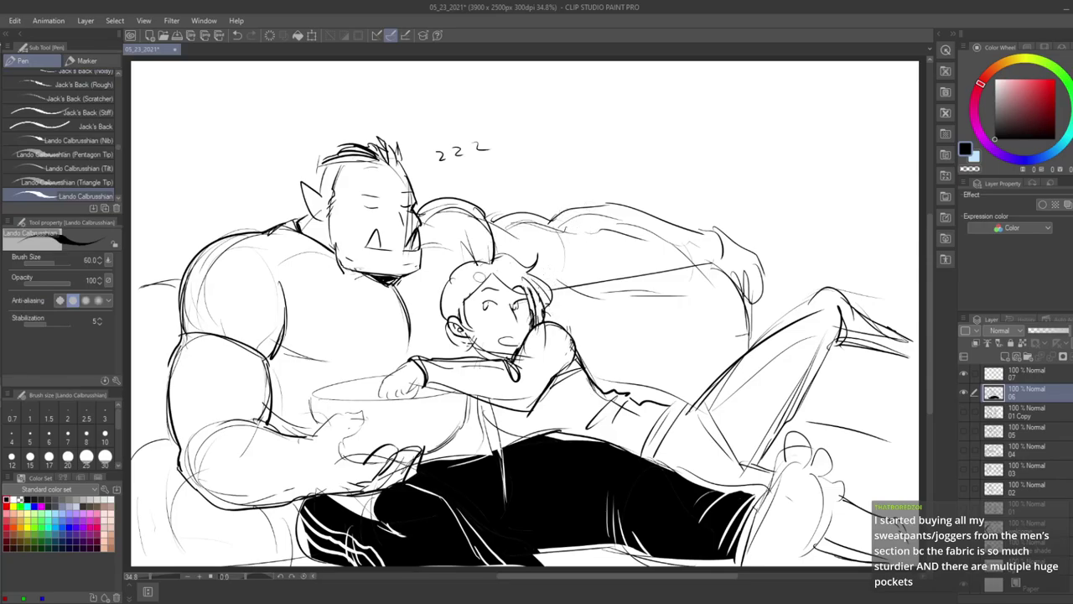
left_click_drag(440, 315, 457, 352)
left_click_drag(446, 334, 472, 356)
mouse_move(548, 316)
left_mouse_down()
mouse_move(602, 361)
mouse_move(607, 386)
mouse_move(659, 382)
mouse_move(630, 401)
mouse_move(647, 401)
mouse_move(638, 394)
mouse_move(661, 382)
mouse_move(662, 400)
left_mouse_up()
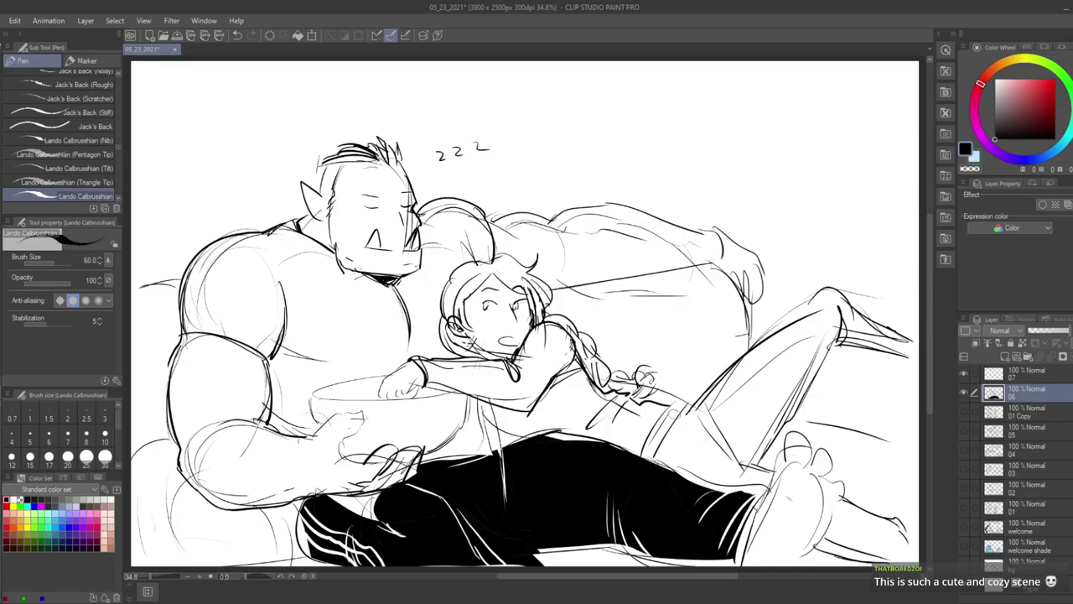
left_click_drag(484, 304, 487, 309)
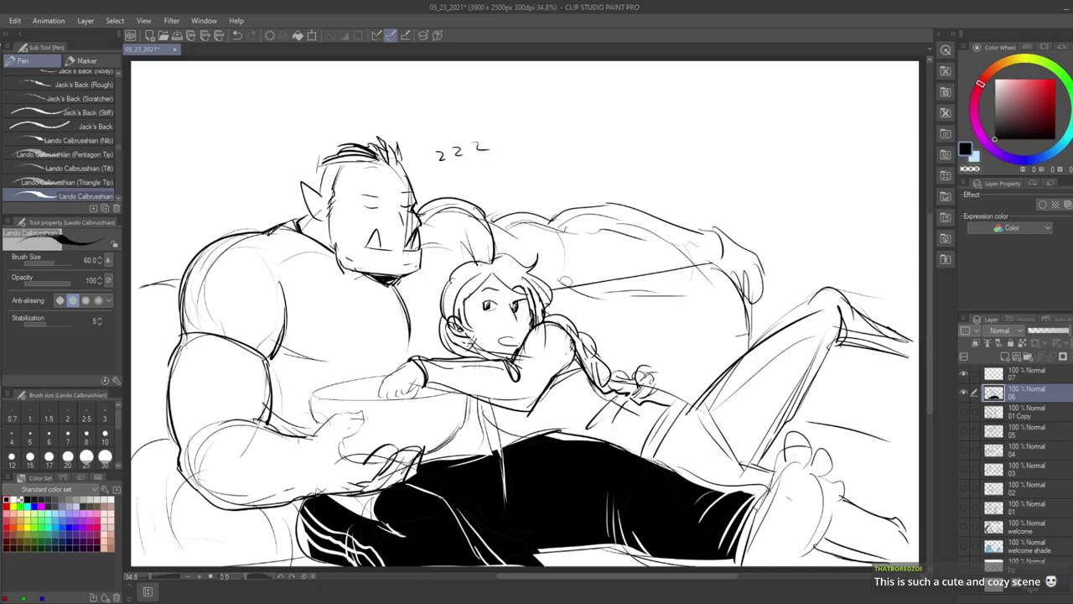
- Ink the large figure's pointed ear with inner detail and hatch the short hair on the side of his head
mouse_move(300, 181)
left_mouse_down()
mouse_move(311, 219)
mouse_move(328, 202)
mouse_move(319, 199)
mouse_move(327, 215)
left_mouse_up()
key("ctrl+z")
key("ctrl+z")
key("ctrl+z")
key("e")
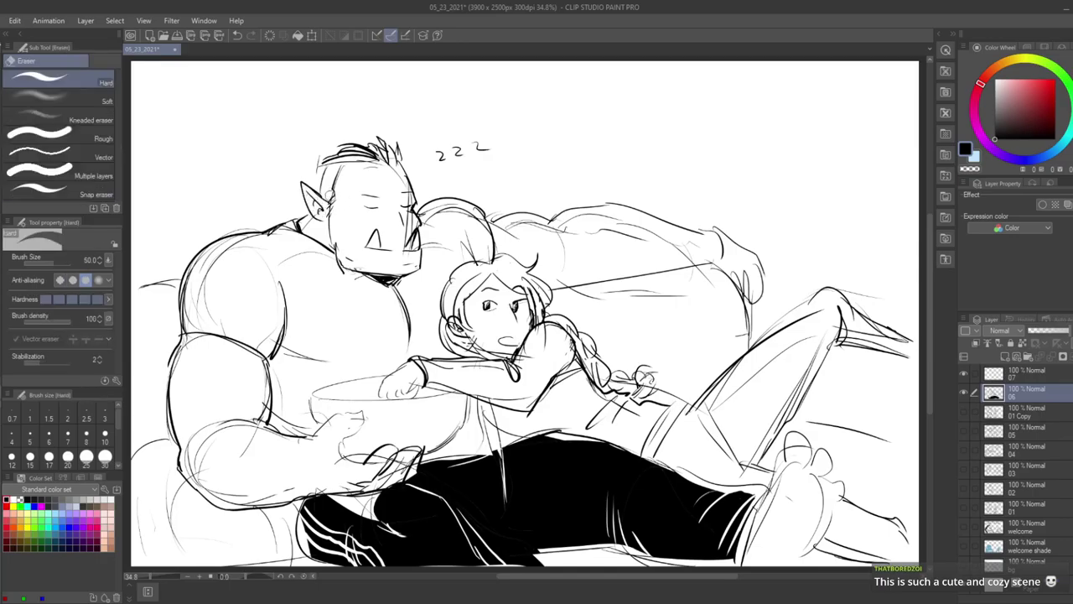
key("p")
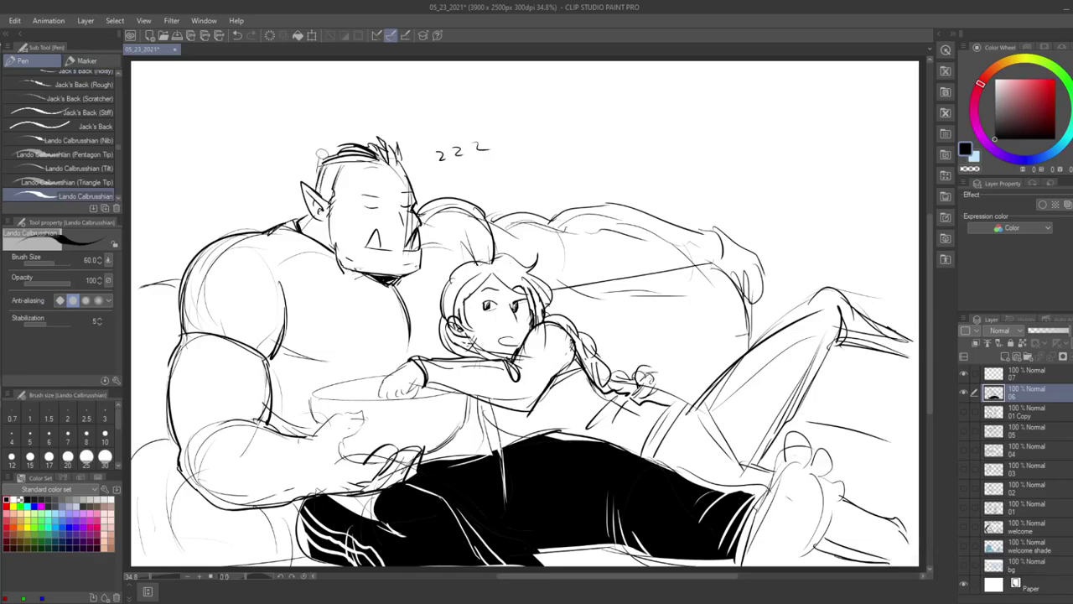
key("e")
key("p")
mouse_move(353, 162)
left_mouse_down()
mouse_move(317, 180)
mouse_move(317, 200)
left_mouse_up()
- Erase the construction lines on the large figure's face and redraw his mouth, tusks and nose
key("e")
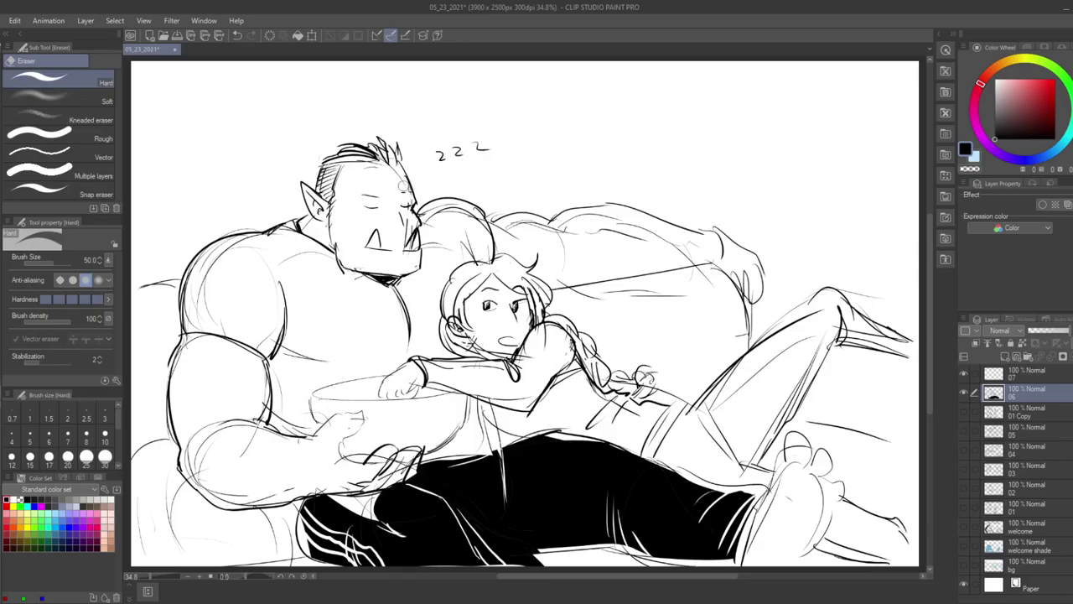
mouse_move(404, 219)
left_mouse_down()
mouse_move(409, 245)
mouse_move(417, 236)
mouse_move(408, 246)
mouse_move(419, 236)
left_mouse_up()
key("p")
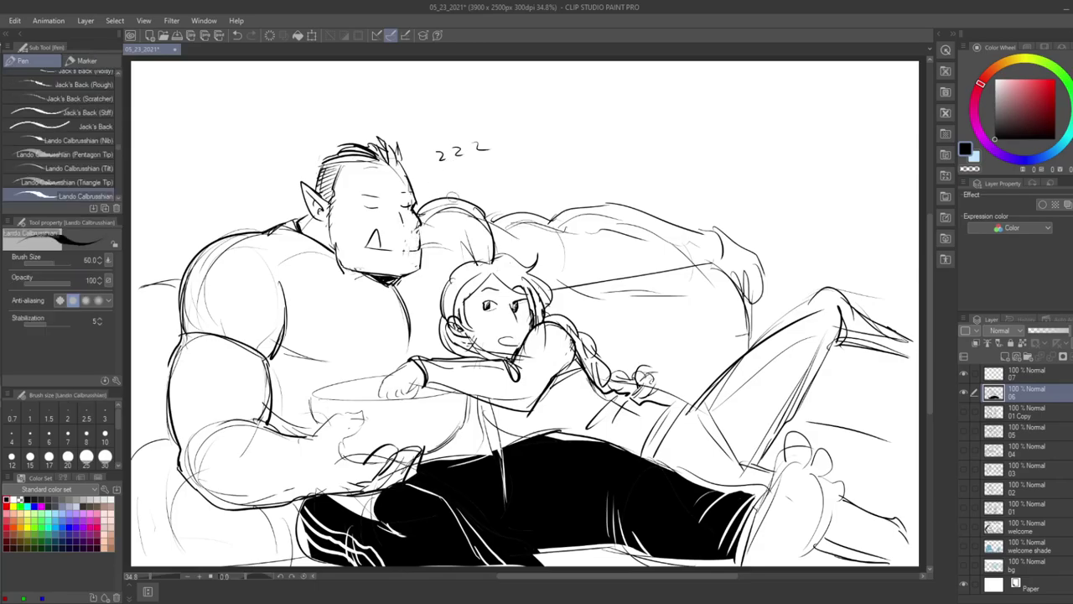
mouse_move(422, 249)
left_mouse_down()
mouse_move(375, 252)
mouse_move(379, 236)
left_mouse_up()
key("e")
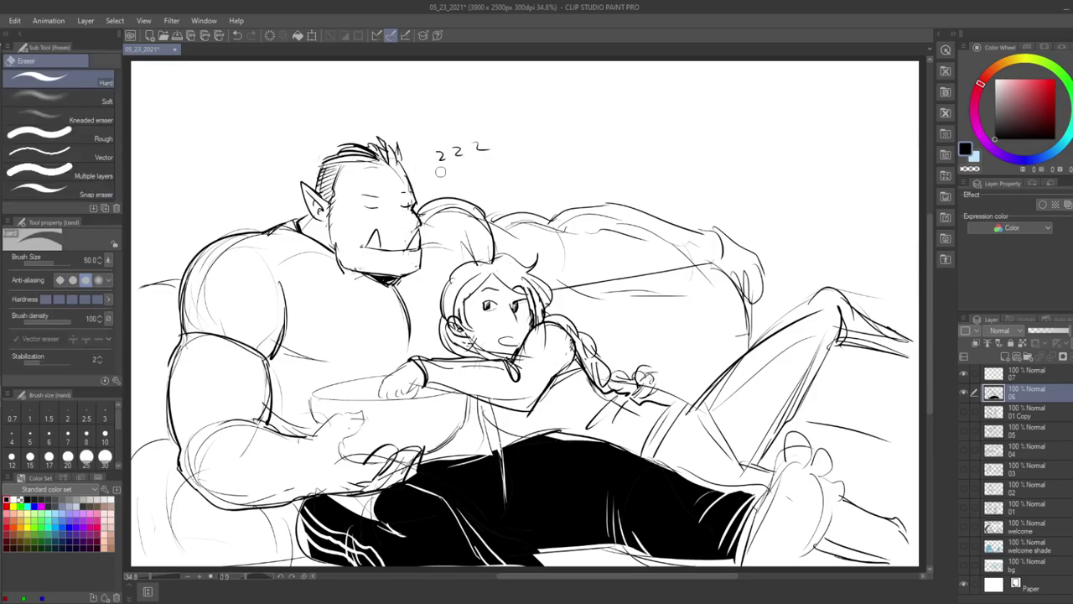
key("p")
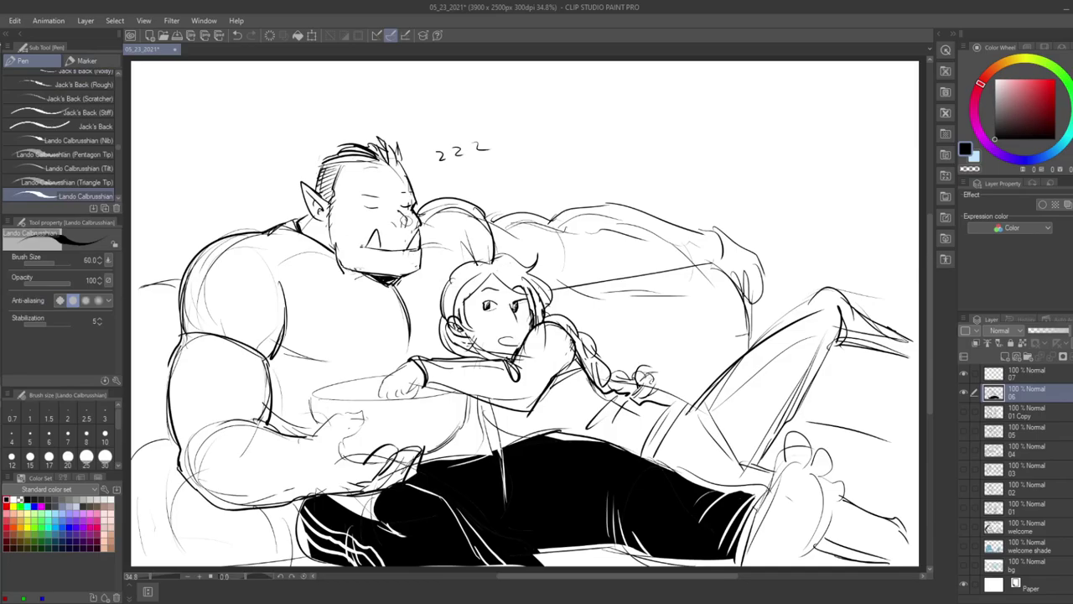
left_click_drag(405, 211, 410, 223)
- Clean up the large figure's facial profile and ink his eyebrows and closed eyelids
key("e")
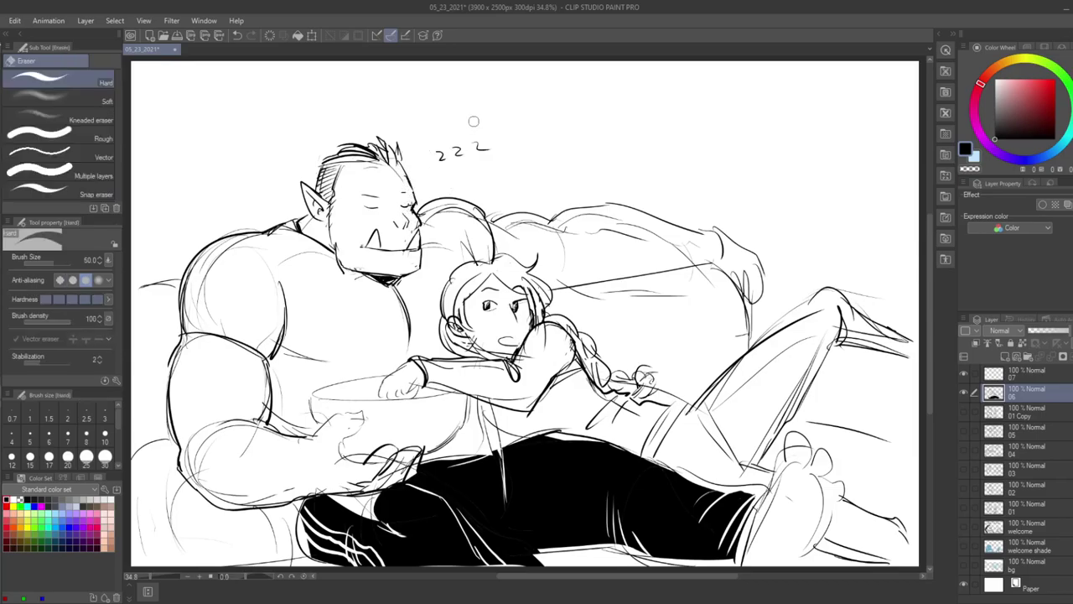
key("p")
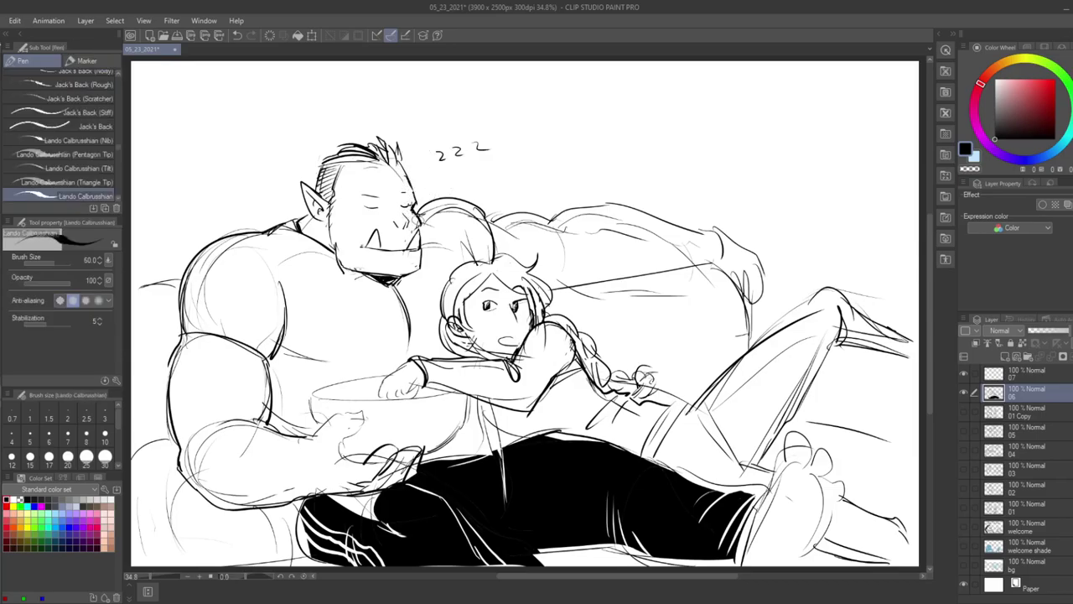
key("e")
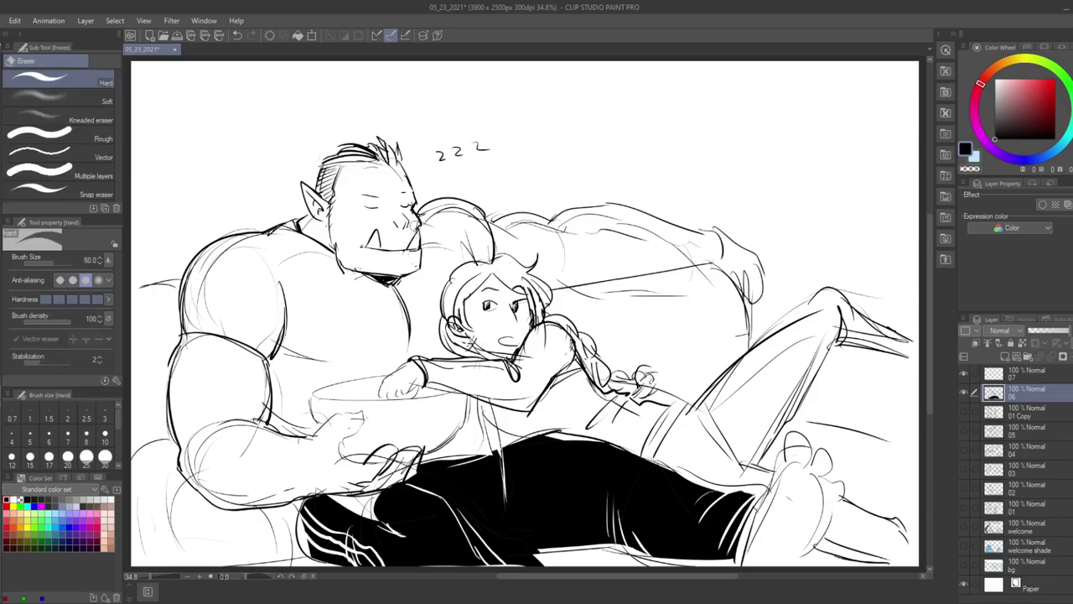
key("p")
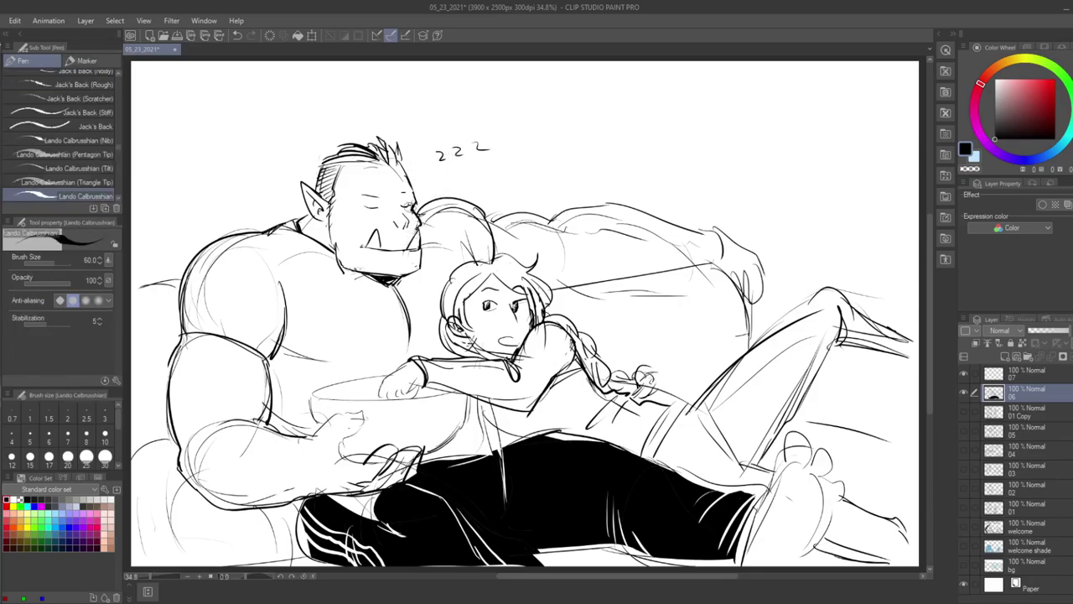
left_click_drag(363, 206, 387, 201)
left_click_drag(359, 193, 375, 191)
- Move layer 06 above layer 07 and rename layer 07 as "06 shade"
left_click(1033, 410)
left_click(1034, 389)
left_click_drag(1032, 374, 1034, 376)
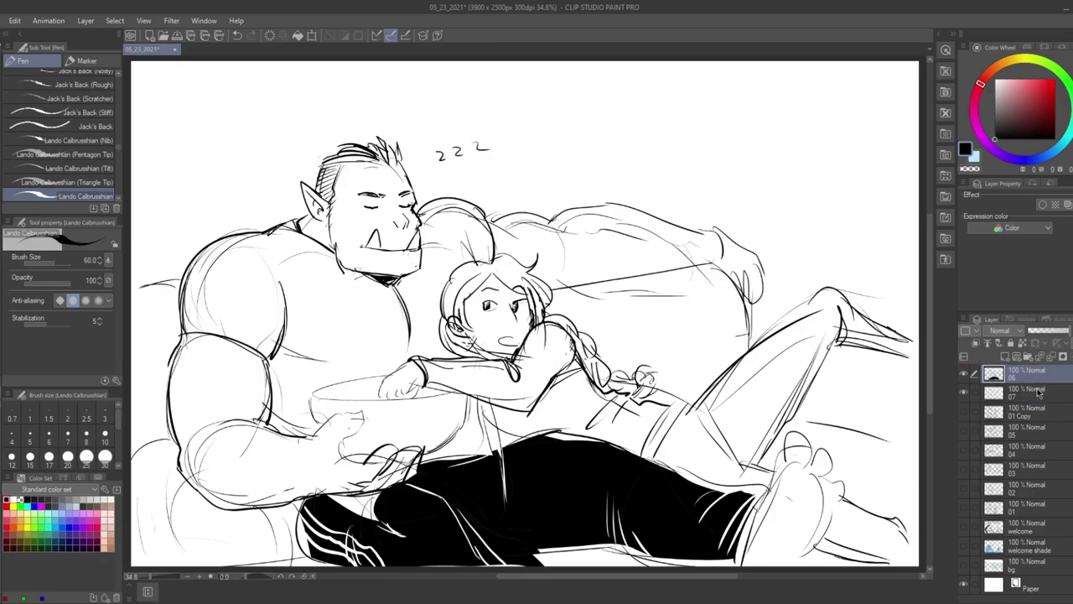
left_click(1017, 390)
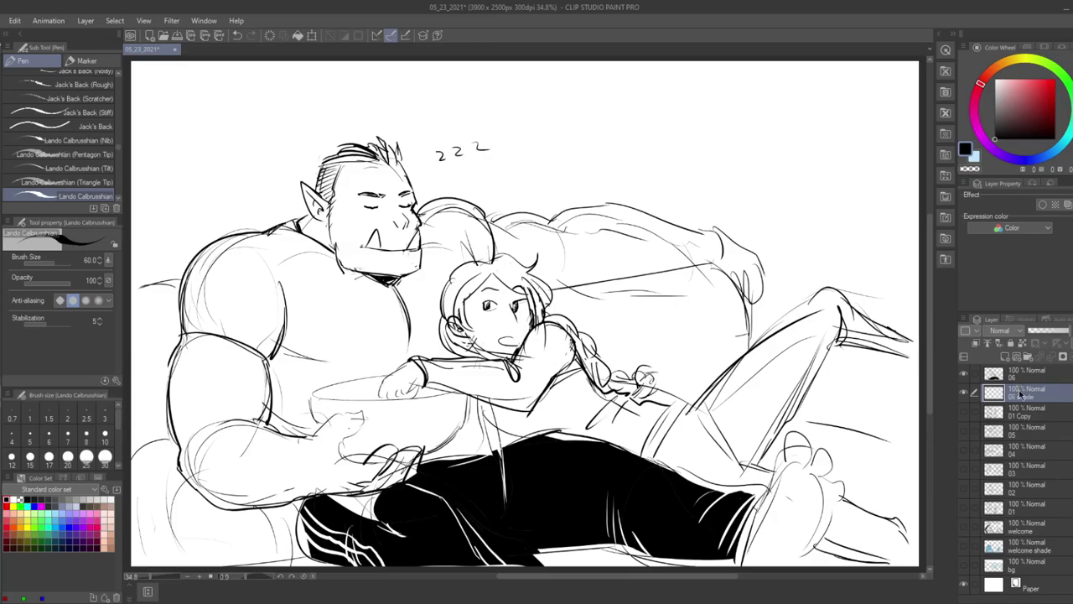
- Lasso the large figure's shirt area around the chest, shoulders and sleeves, including the part below the smaller figure's arm
key("m")
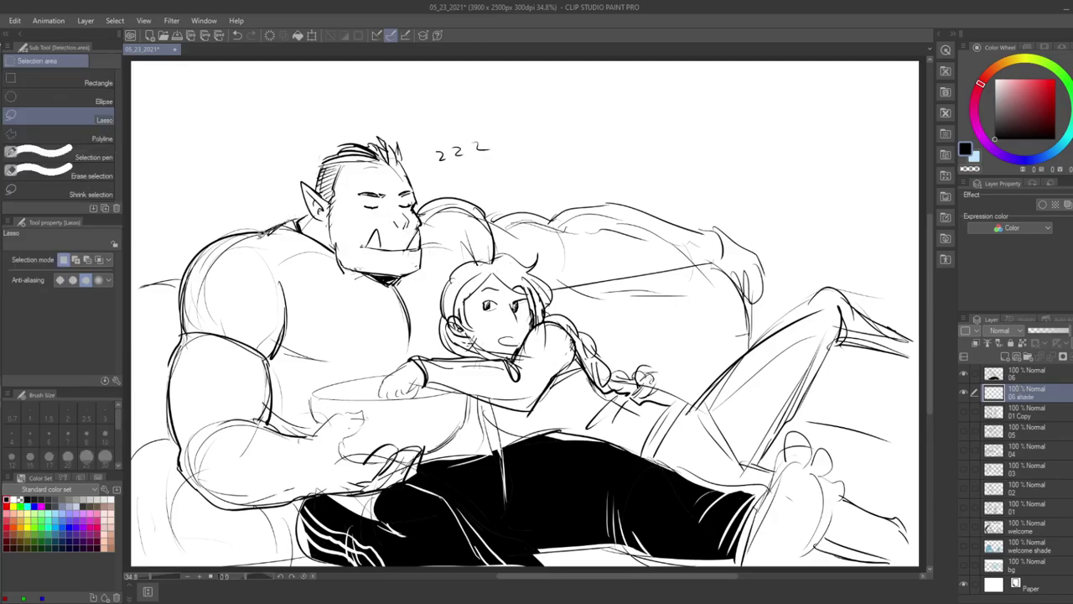
mouse_move(259, 233)
left_mouse_down()
mouse_move(186, 316)
mouse_move(265, 341)
mouse_move(285, 272)
left_mouse_up()
key("ctrl+d")
mouse_move(257, 232)
left_mouse_down()
mouse_move(228, 235)
mouse_move(186, 324)
mouse_move(269, 362)
mouse_move(272, 419)
mouse_move(317, 431)
mouse_move(312, 400)
mouse_move(444, 353)
mouse_move(450, 274)
mouse_move(494, 253)
mouse_move(474, 198)
mouse_move(423, 210)
mouse_move(419, 262)
mouse_move(364, 270)
mouse_move(283, 192)
left_mouse_up()
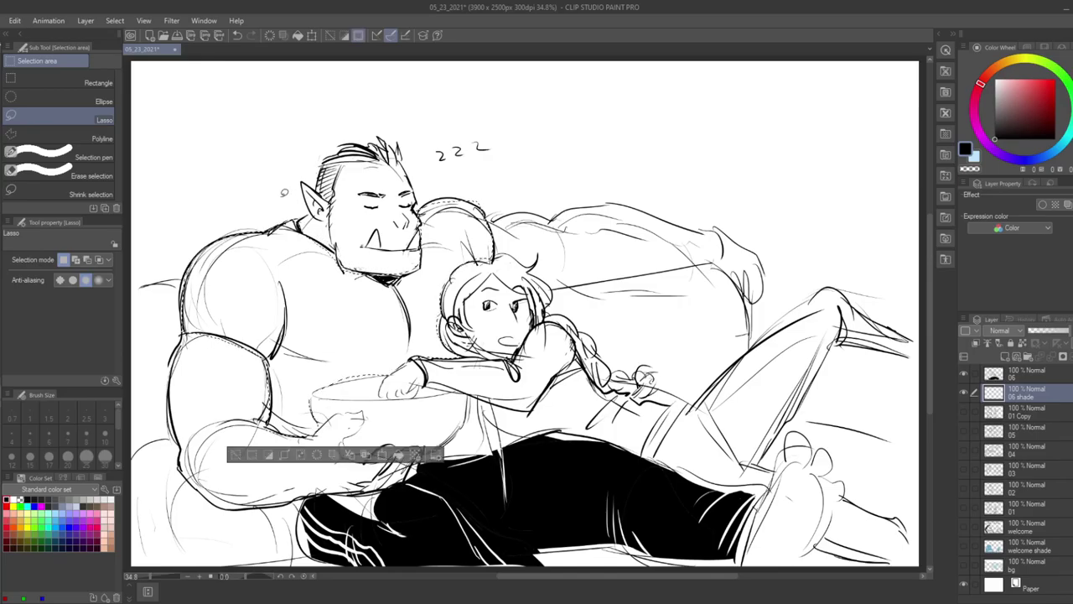
mouse_move(504, 354)
left_mouse_down()
mouse_move(465, 455)
mouse_move(444, 423)
mouse_move(486, 382)
left_mouse_up()
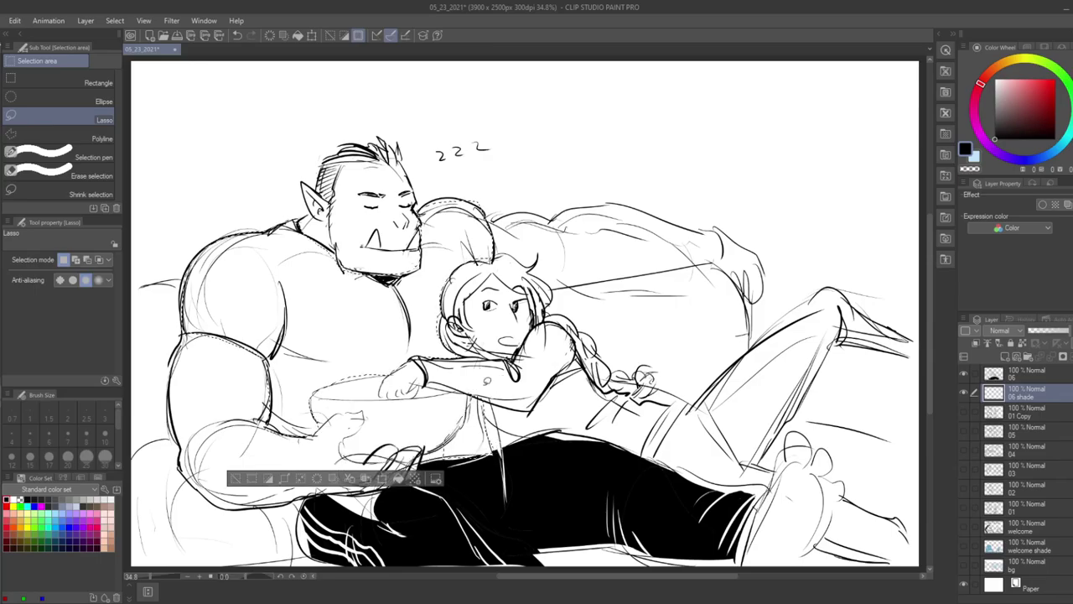
- Fill the selected shirt with dark grey on the shade layer and clear the selection
key("g")
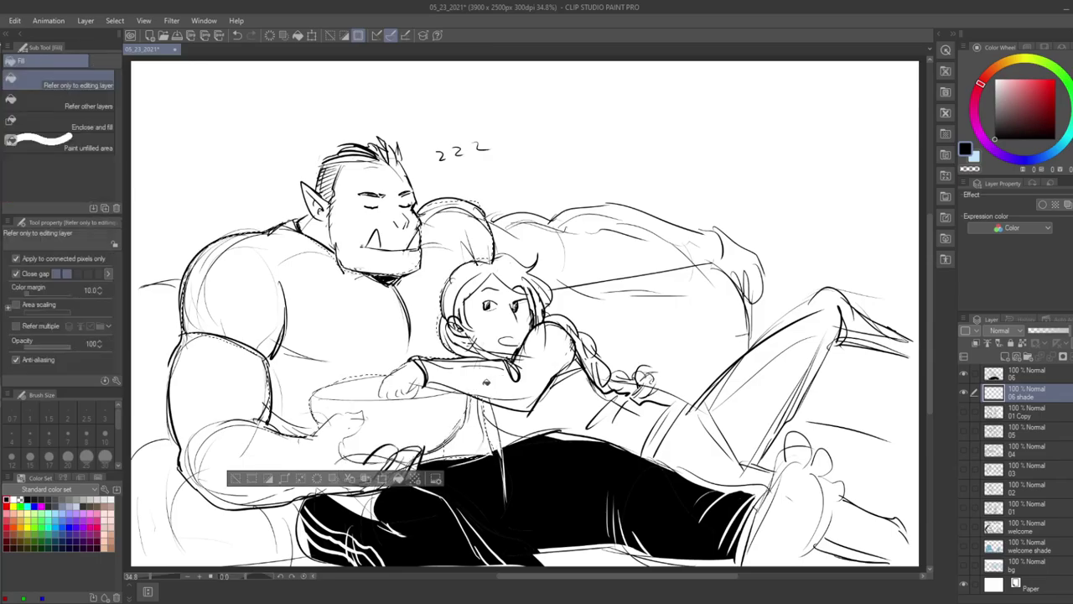
left_click(69, 500)
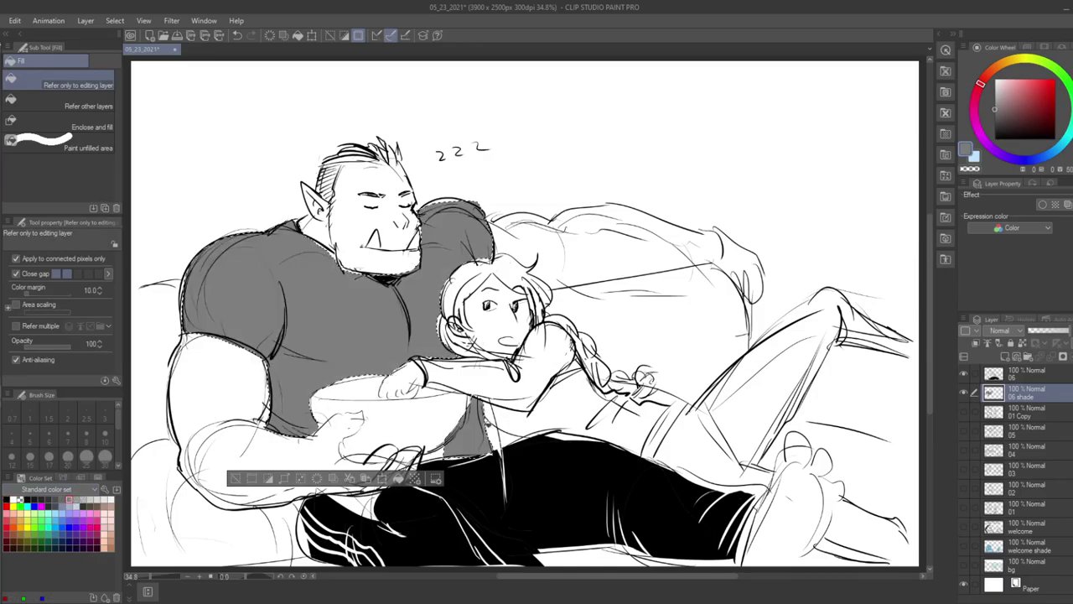
left_click(486, 423)
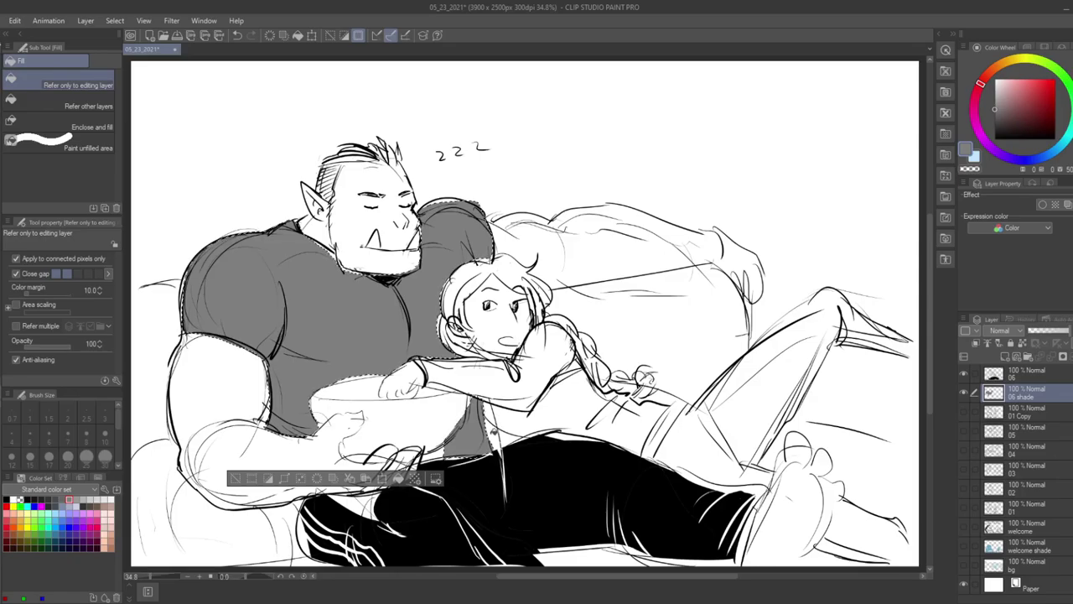
key("ctrl+d")
key("p")
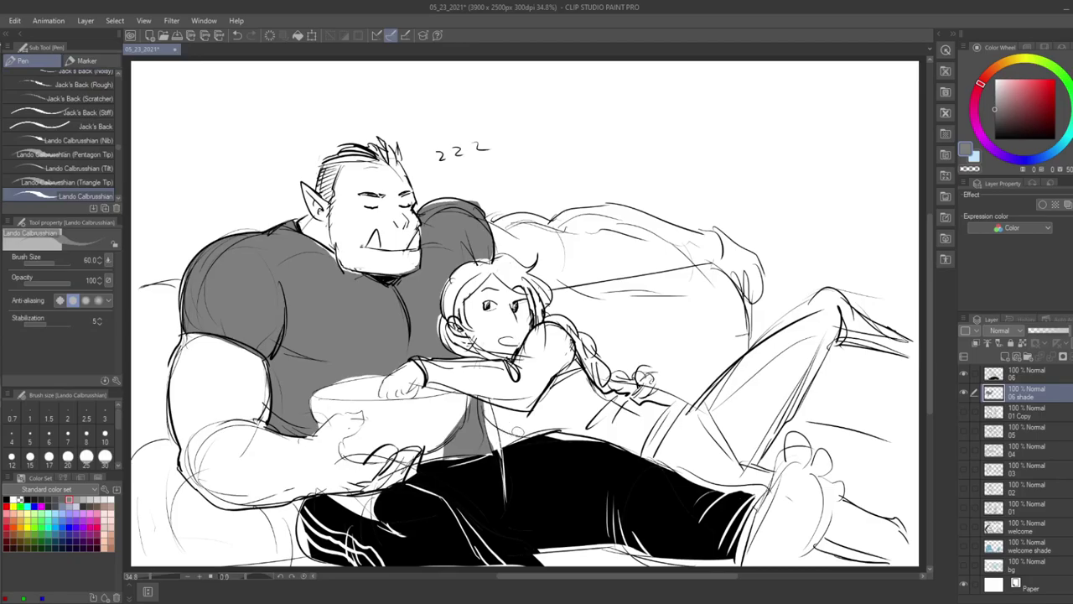
- Lasso the smaller figure's face and the large figure's head, bowl-holding arm, outstretched arm and bare foot
key("o")
key("m")
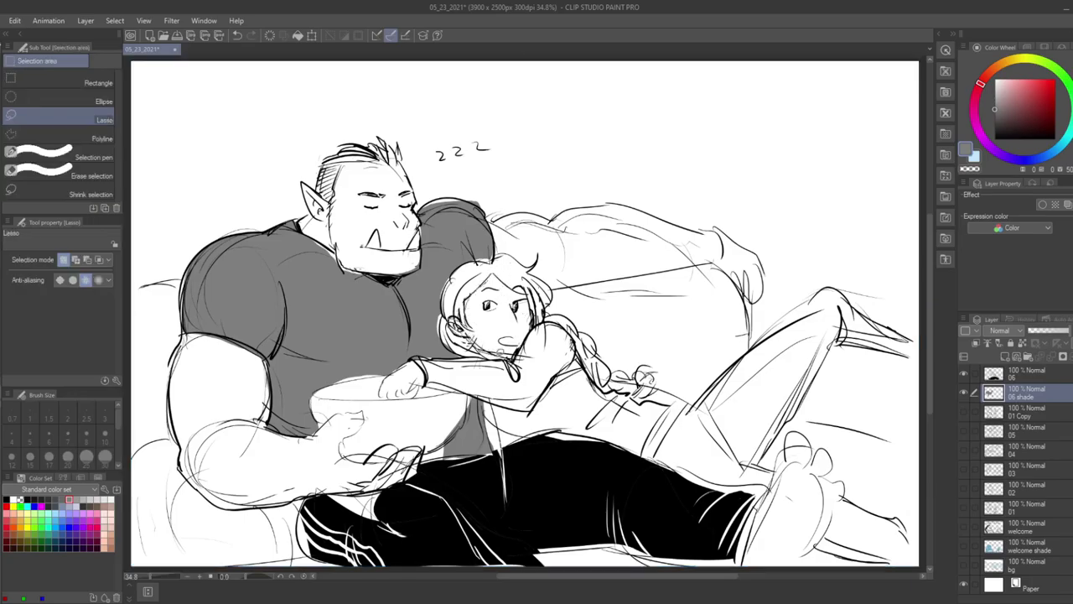
left_click_drag(515, 285, 493, 272)
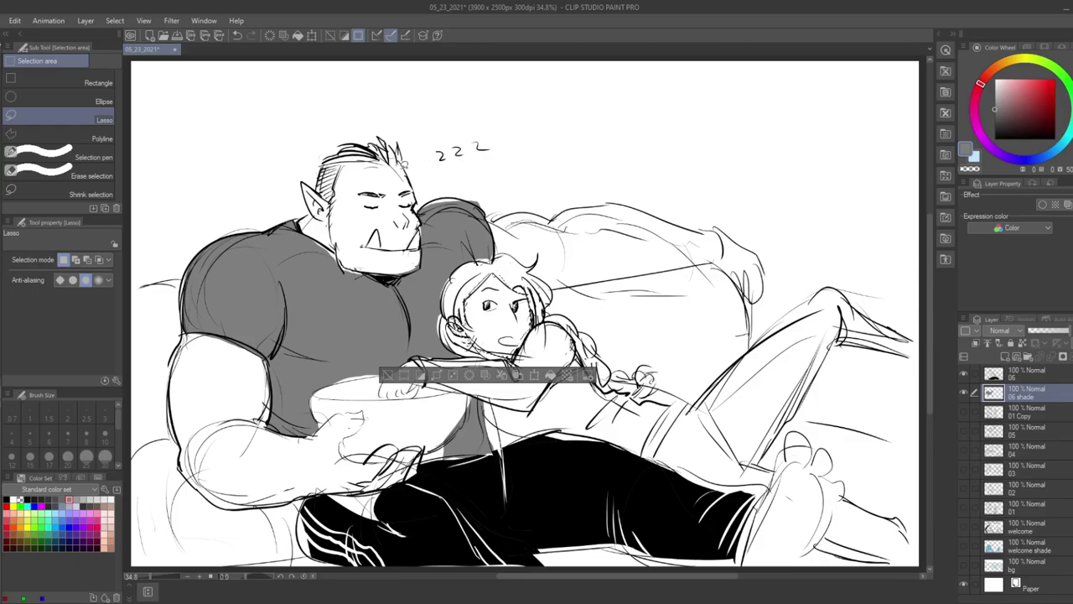
mouse_move(421, 212)
left_mouse_down()
mouse_move(423, 256)
mouse_move(342, 259)
mouse_move(300, 222)
mouse_move(313, 199)
mouse_move(308, 175)
mouse_move(330, 161)
left_mouse_up()
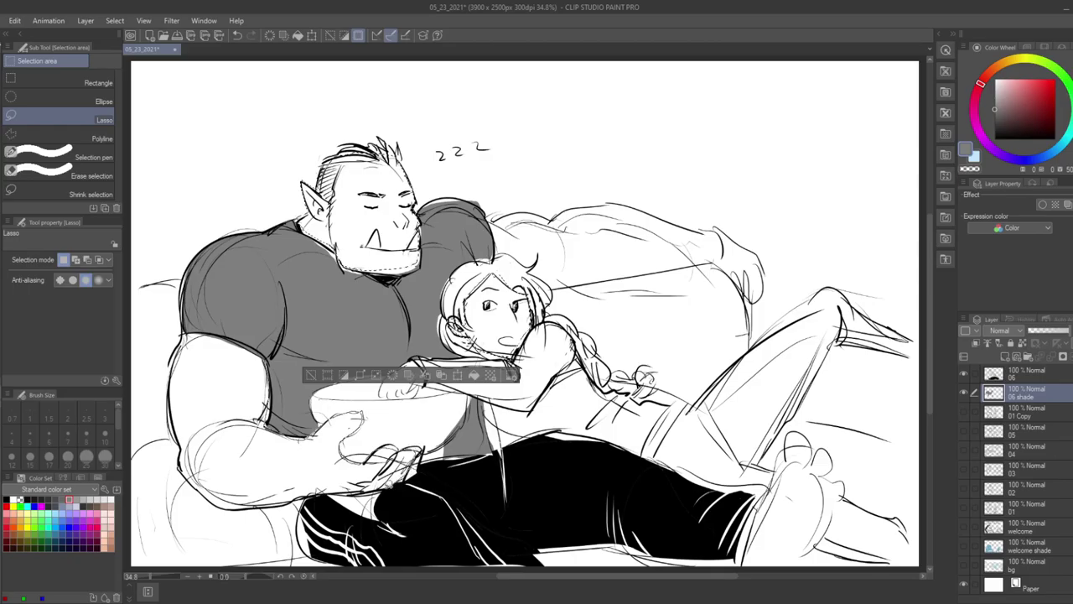
mouse_move(188, 471)
left_mouse_down()
mouse_move(174, 394)
mouse_move(191, 334)
left_mouse_up()
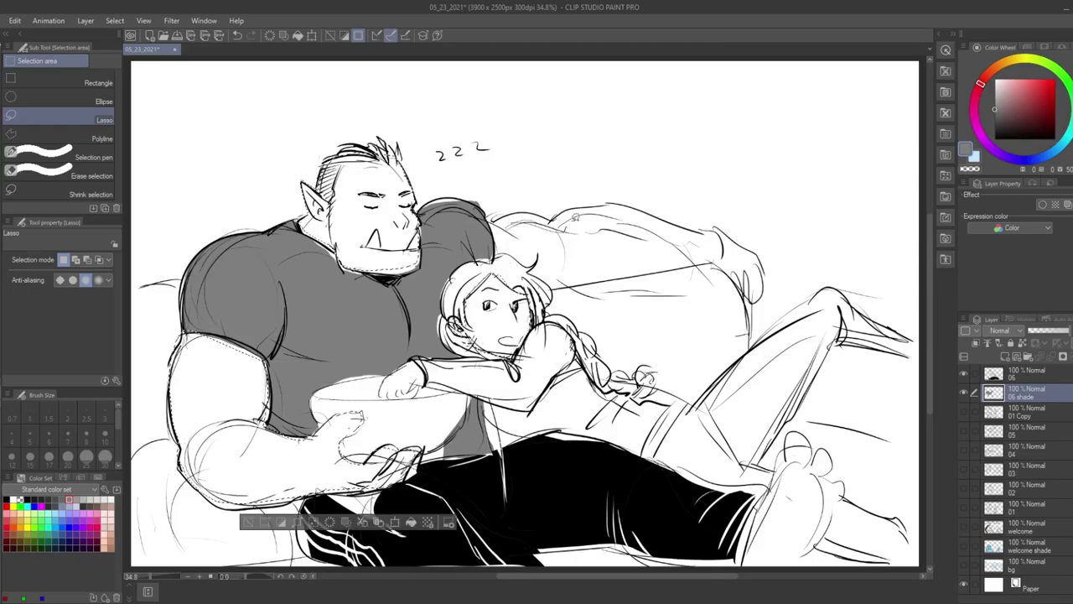
mouse_move(567, 285)
left_mouse_down()
mouse_move(714, 259)
mouse_move(727, 224)
mouse_move(617, 199)
mouse_move(515, 207)
mouse_move(493, 220)
left_mouse_up()
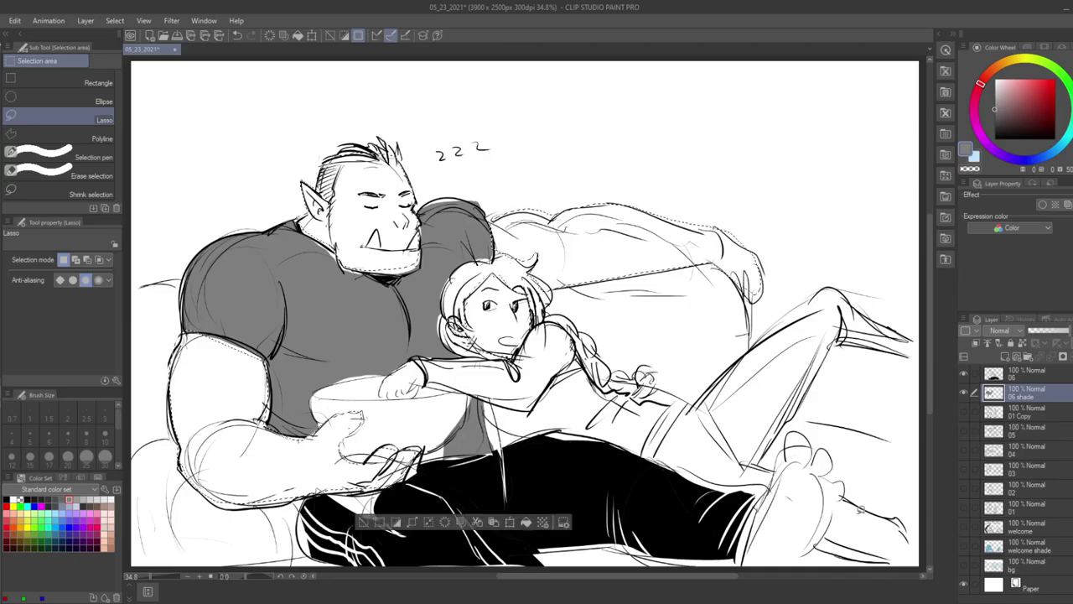
mouse_move(767, 498)
left_mouse_down()
mouse_move(797, 434)
mouse_move(845, 472)
mouse_move(815, 552)
mouse_move(747, 565)
left_mouse_up()
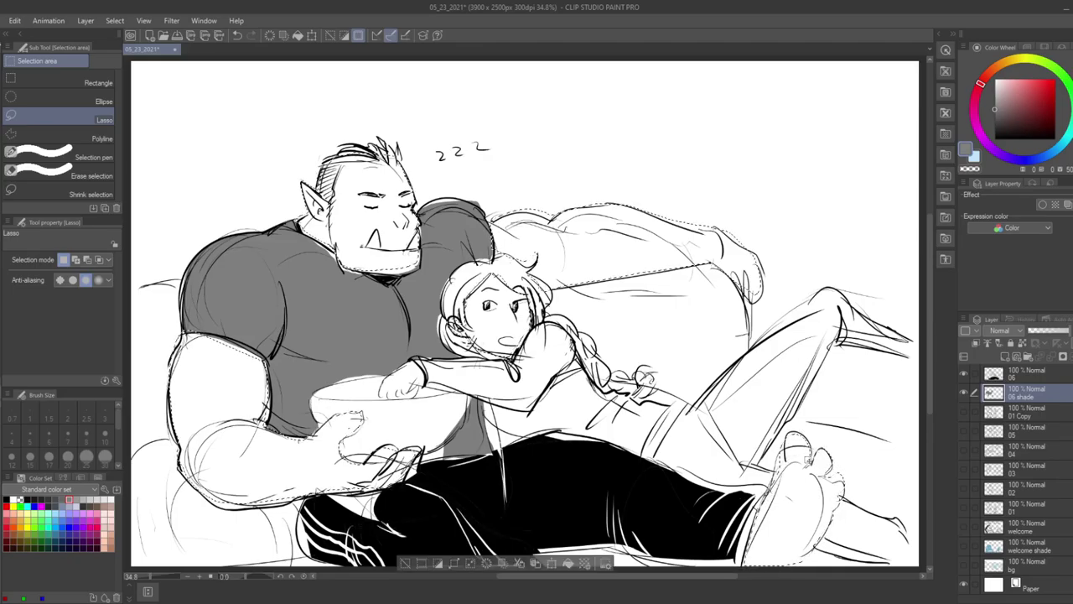
- Fill the selected skin areas of both figures with light grey on the shade layer and clear the selection
key("g")
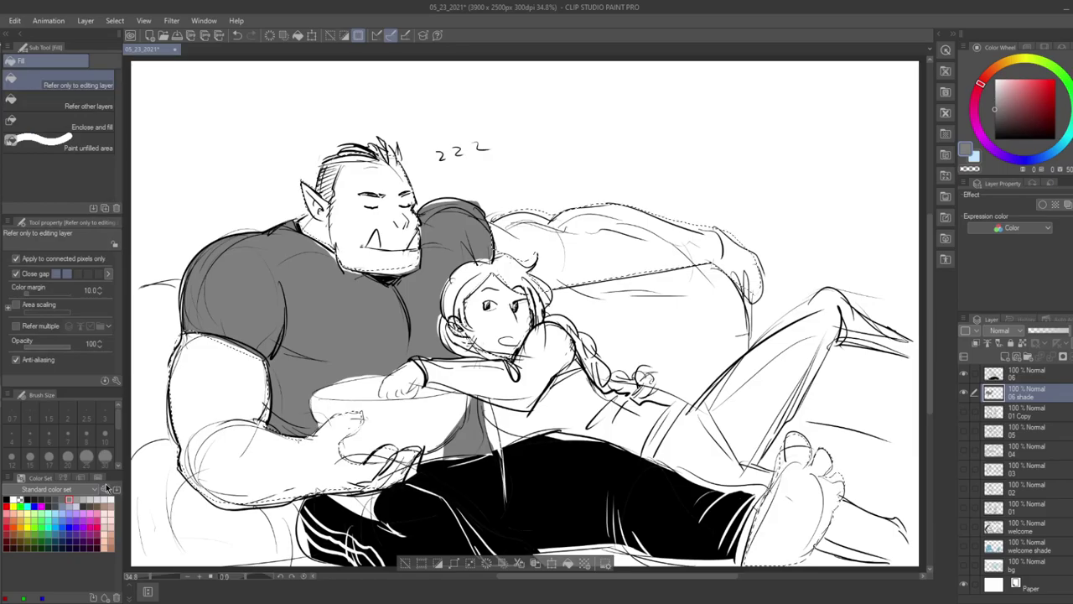
left_click(83, 498)
left_click(243, 395)
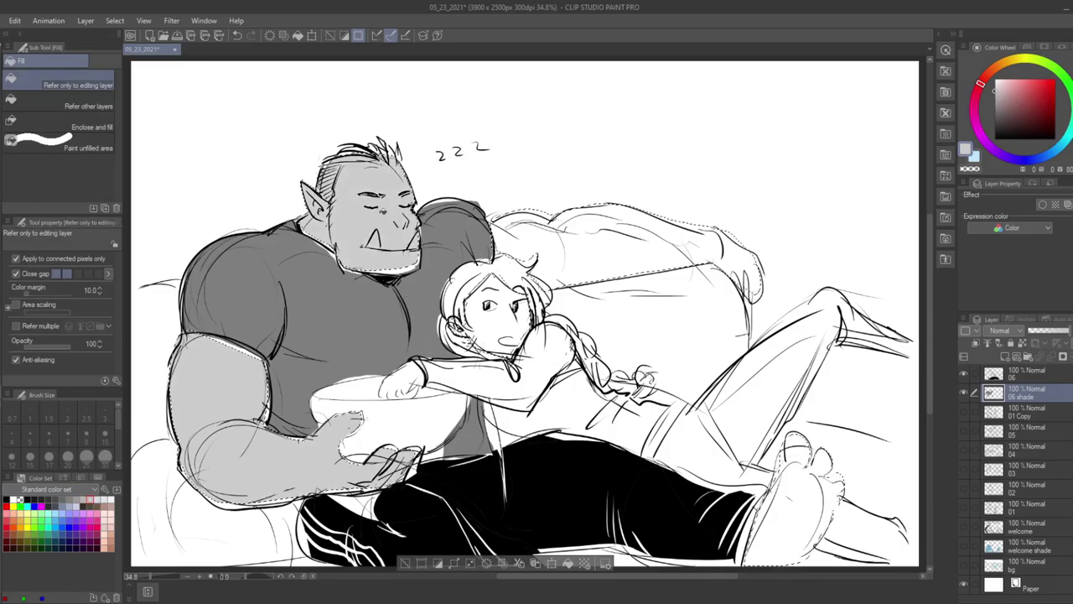
left_click(616, 241)
left_click(813, 491)
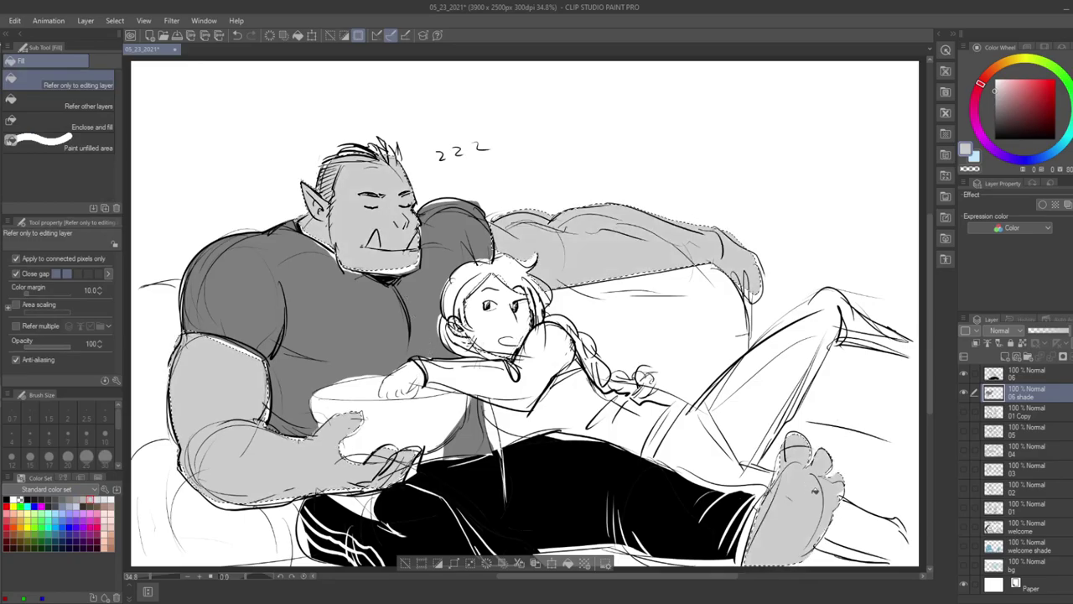
left_click(473, 311)
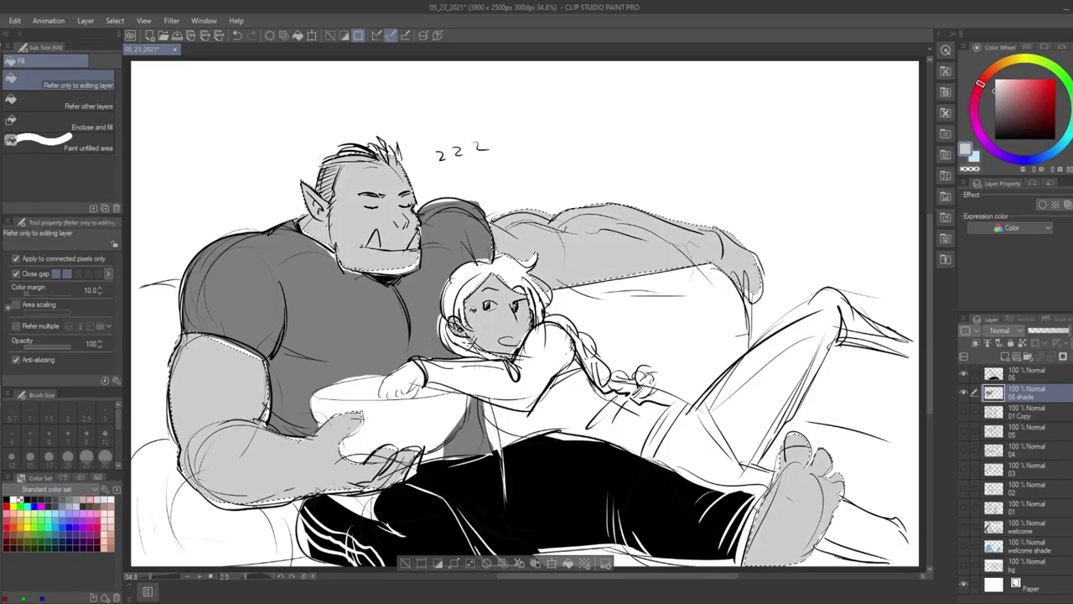
key("ctrl+d")
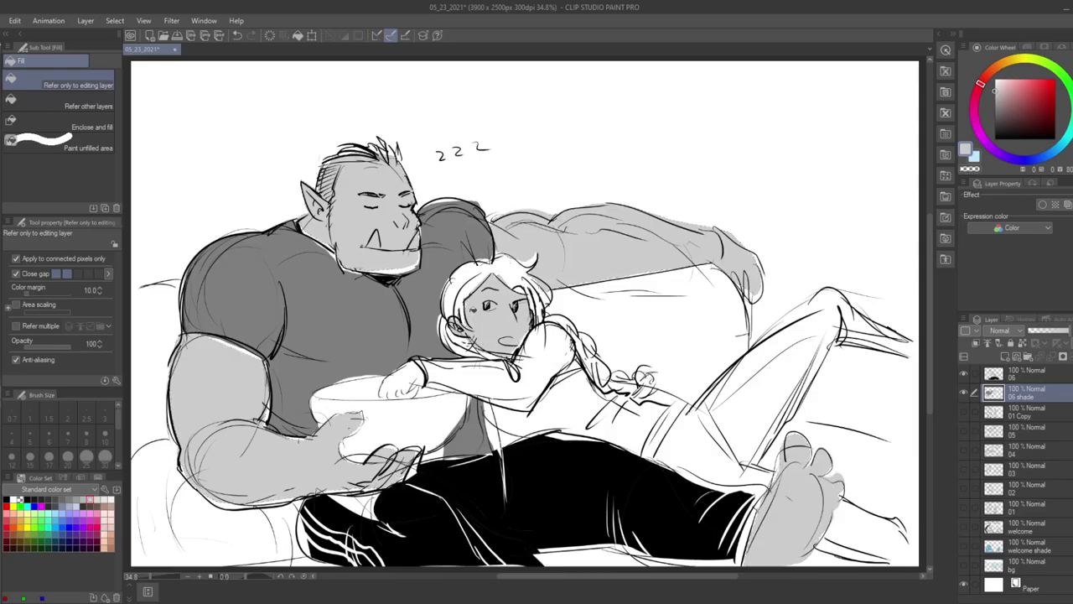
- Lasso the smaller figure's hand over the bowl, fill it with light grey, clear the selection and save the drawing
key("m")
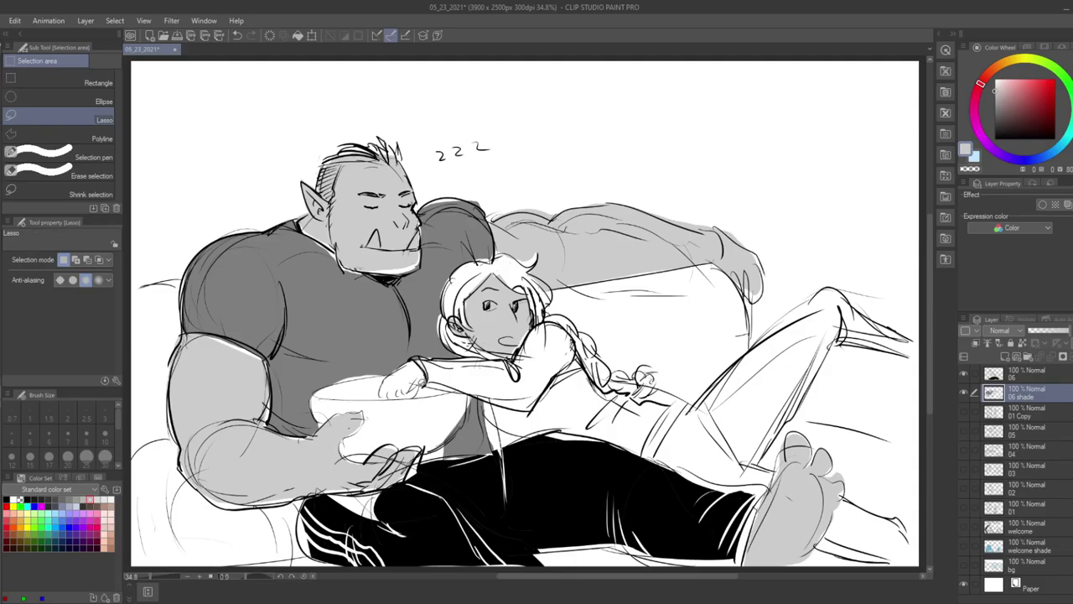
mouse_move(417, 392)
left_mouse_down()
mouse_move(384, 384)
mouse_move(418, 363)
left_mouse_up()
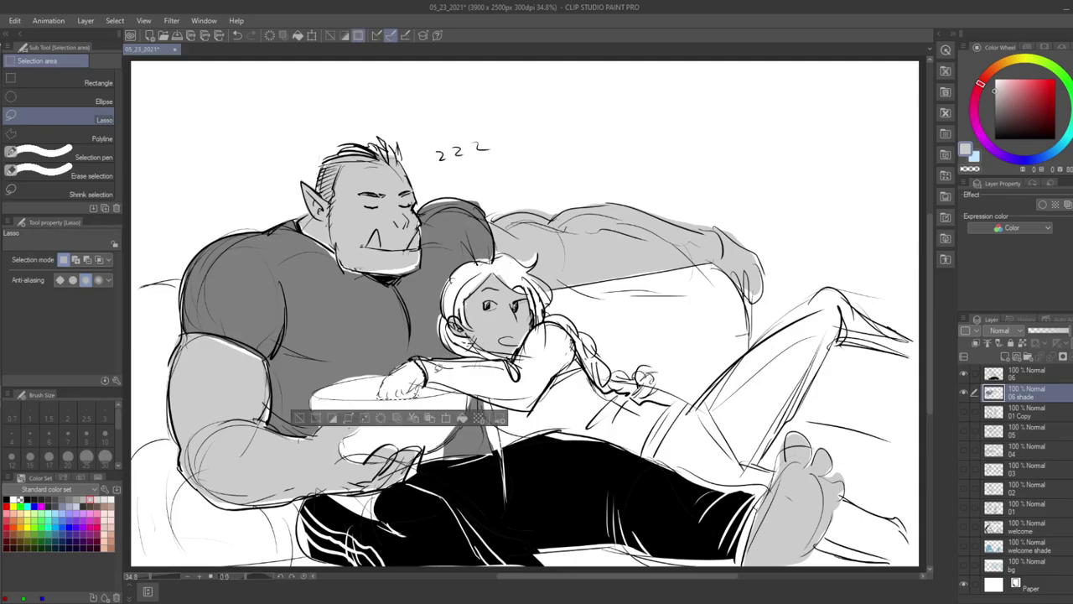
key("g")
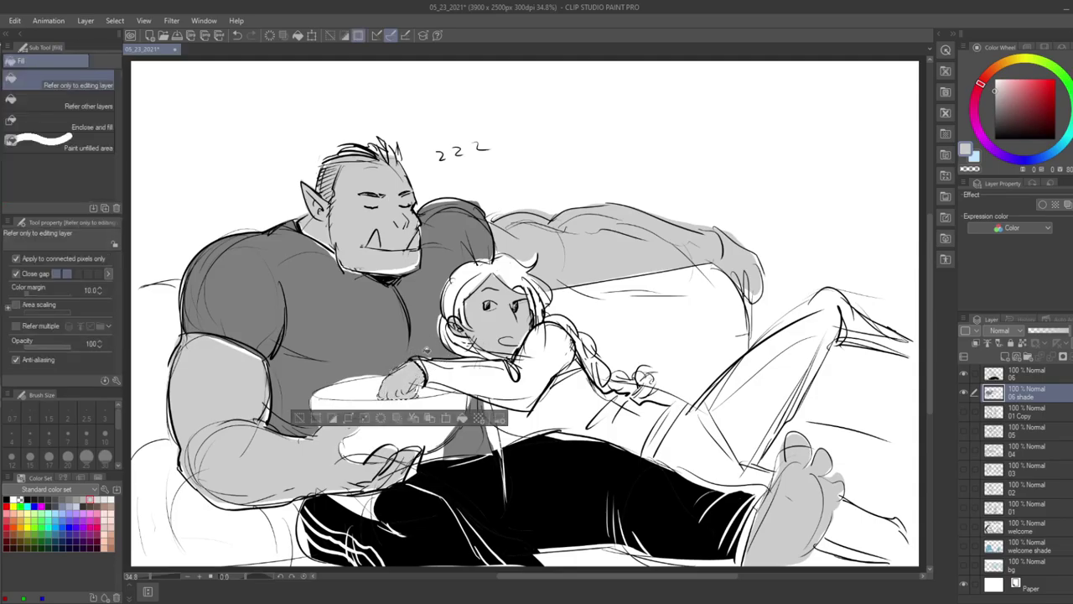
left_click(424, 351)
key("ctrl+d")
key("ctrl+s")
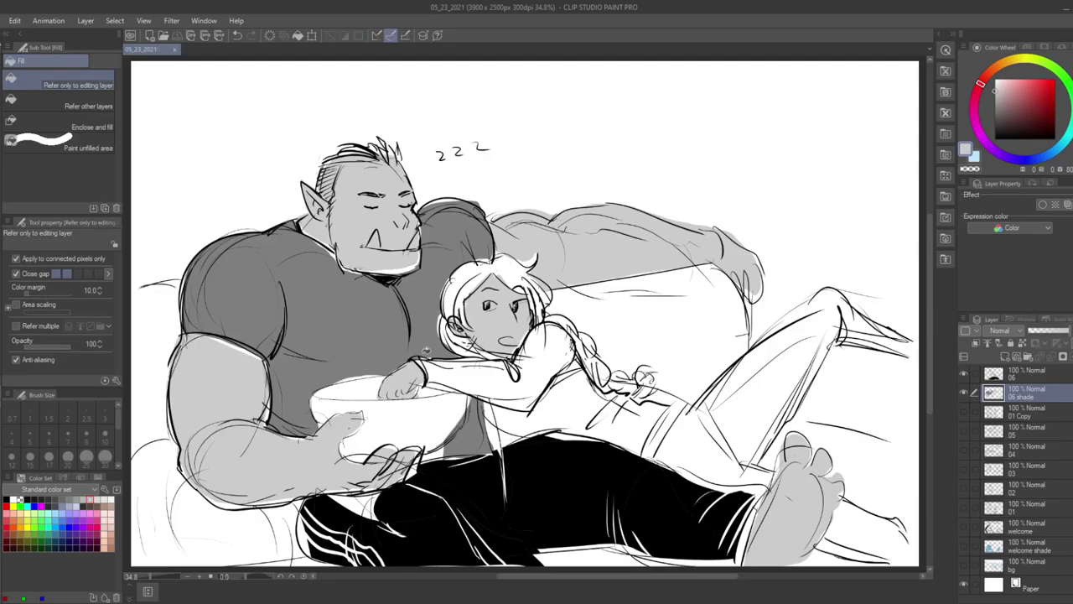
- Erase the grey shading from the large figure's two tusks and along the wrist of his outstretched arm
key("e")
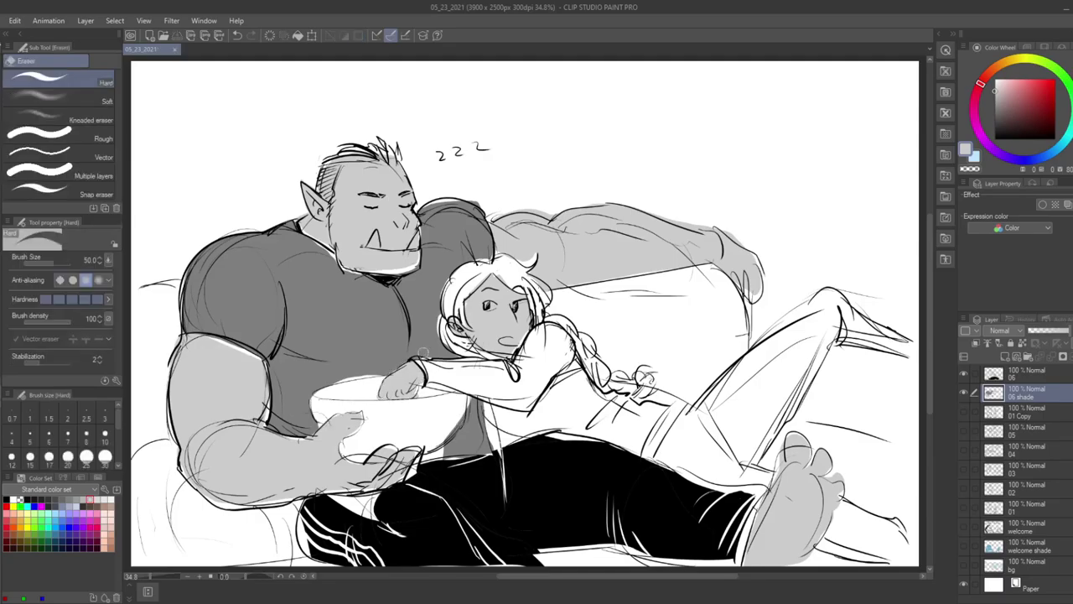
left_click_drag(374, 234, 373, 245)
left_click_drag(415, 234, 413, 247)
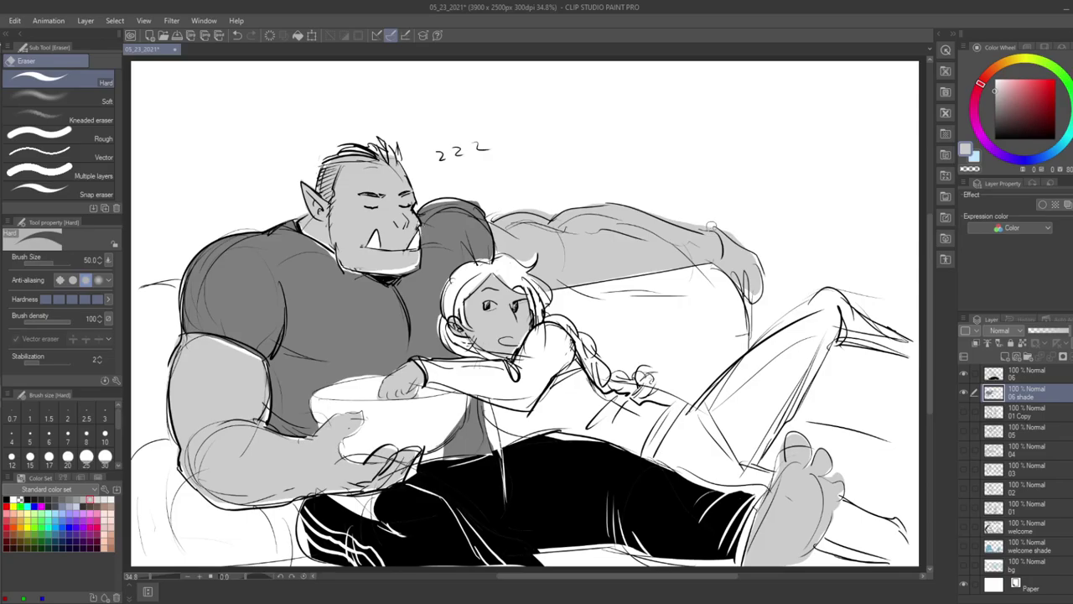
mouse_move(711, 225)
left_mouse_down()
mouse_move(739, 244)
mouse_move(728, 233)
left_mouse_up()
- Paint light grey into the unshaded gaps along the large figure's upper arm, neck and jaw
key("p")
key("]")
left_click_drag(208, 339, 253, 353)
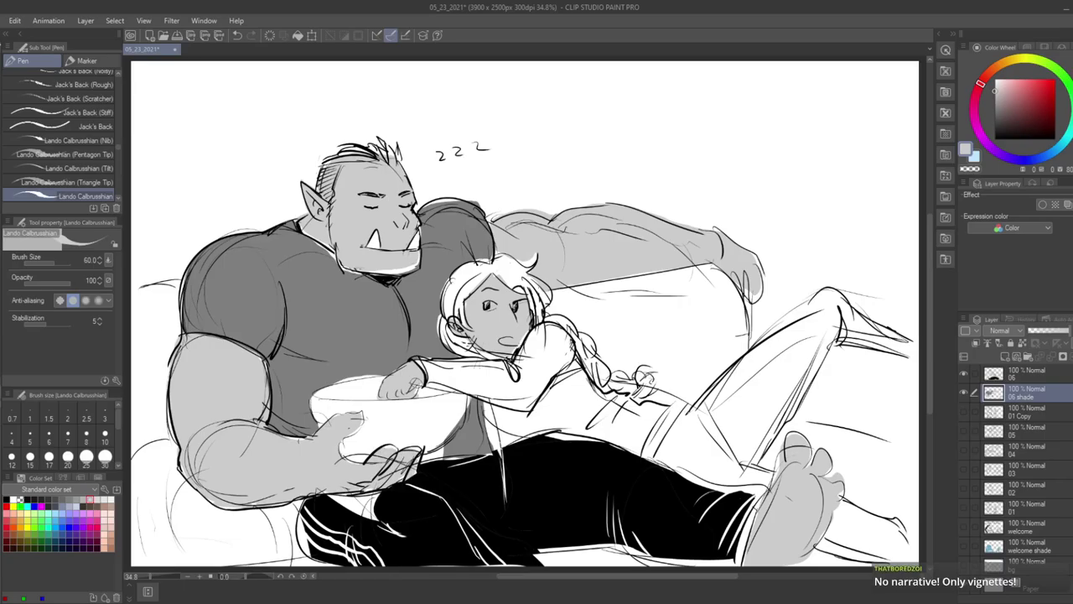
left_click(521, 328)
left_click(340, 226)
key("ctrl+z")
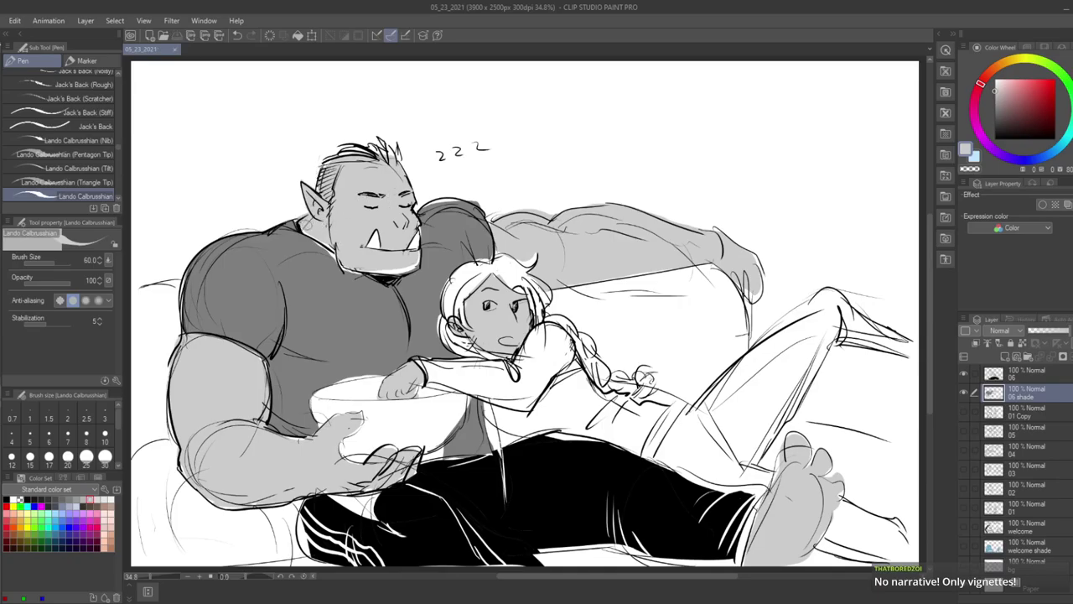
mouse_move(300, 228)
left_mouse_down()
mouse_move(375, 269)
mouse_move(411, 268)
mouse_move(414, 256)
left_mouse_up()
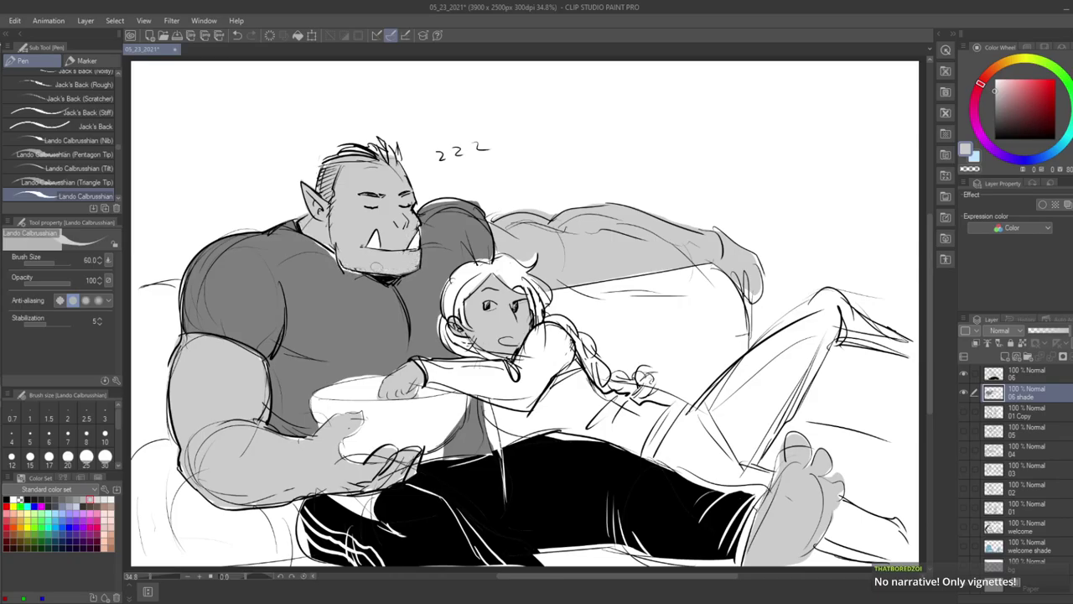
- Ink the top of the large figure's hair solid black on layer 06
key("x")
left_click(1036, 371)
mouse_move(385, 158)
left_mouse_down()
mouse_move(390, 145)
mouse_move(382, 162)
mouse_move(394, 168)
mouse_move(397, 142)
mouse_move(373, 166)
mouse_move(324, 163)
left_mouse_up()
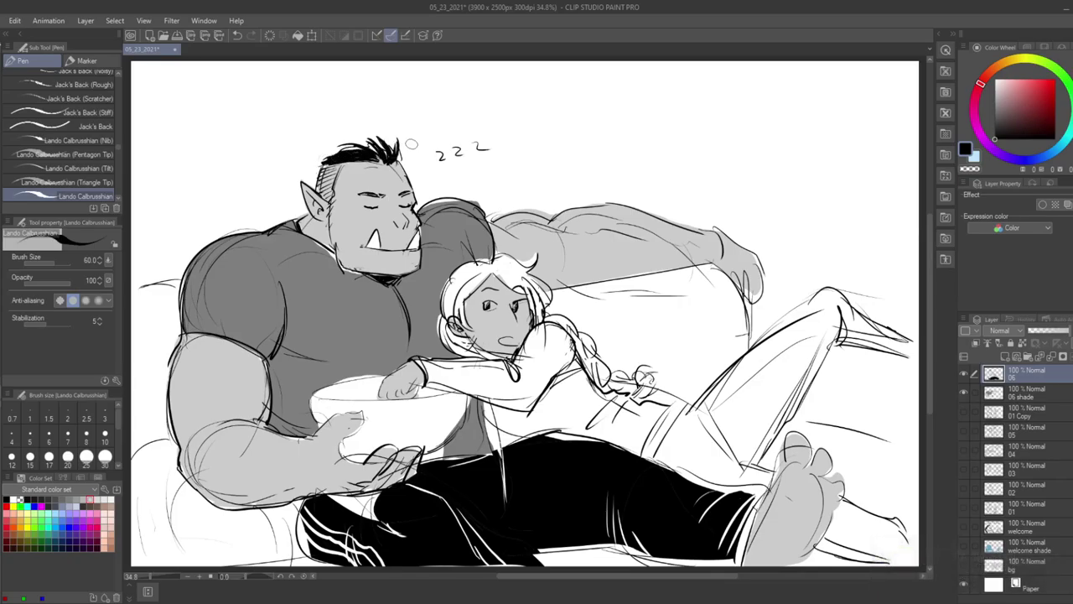
- Paint the whites of the smaller figure's eyes on the 06 shade layer and touch up her face with light grey
left_click(1030, 391)
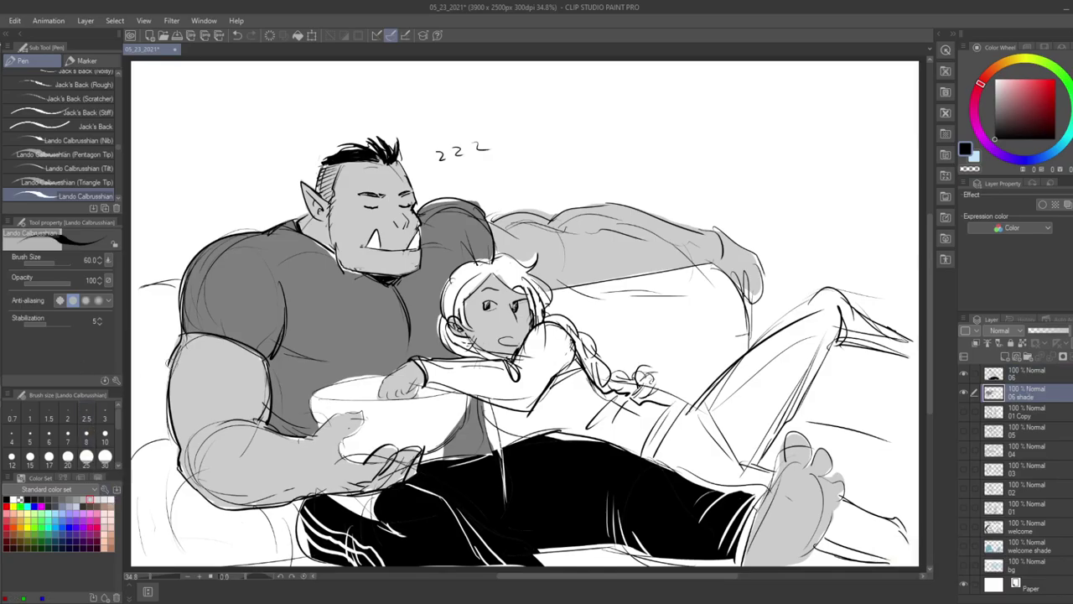
left_click(18, 500)
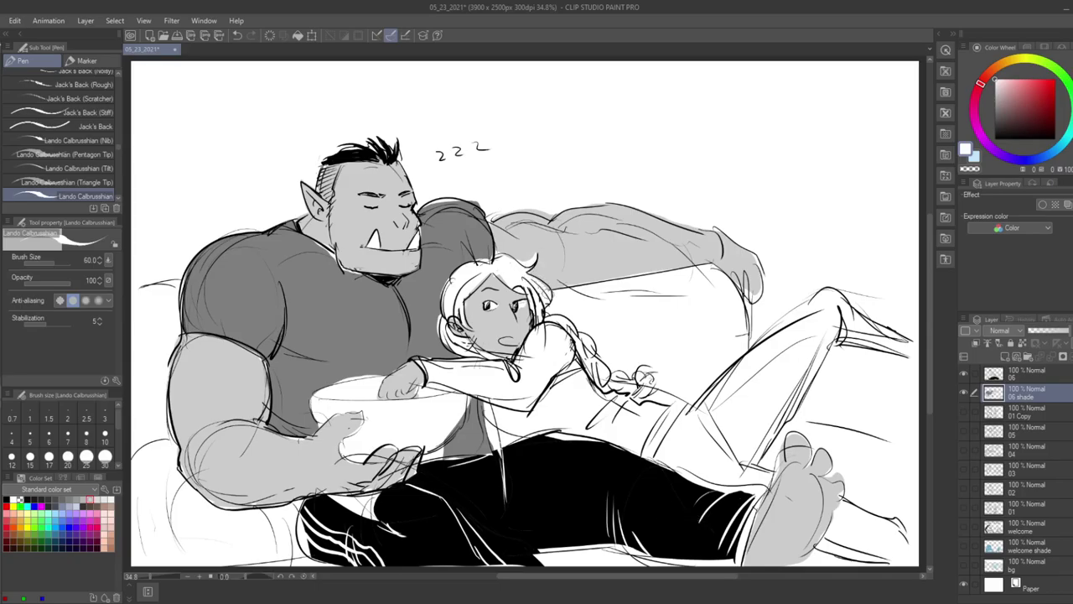
left_click(542, 238, "alt")
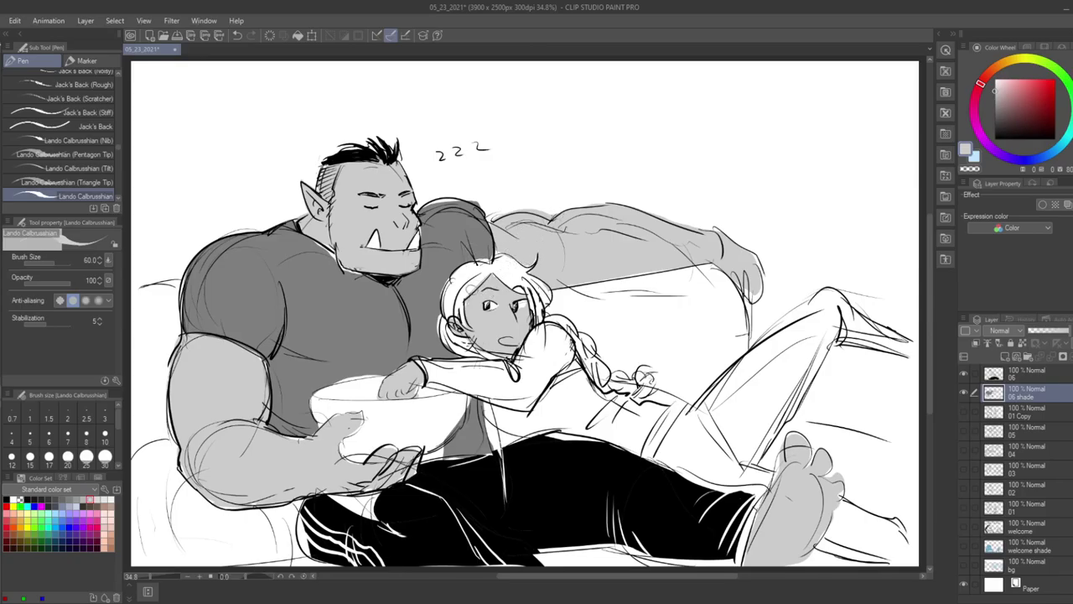
left_click(472, 268, "alt")
- Extend the light grey shading to the outlines of the large figure's bare foot and ankle
left_click_drag(836, 519, 822, 520)
left_click(769, 526, "alt")
mouse_move(751, 524)
left_mouse_down()
mouse_move(762, 507)
mouse_move(737, 562)
mouse_move(762, 492)
left_mouse_up()
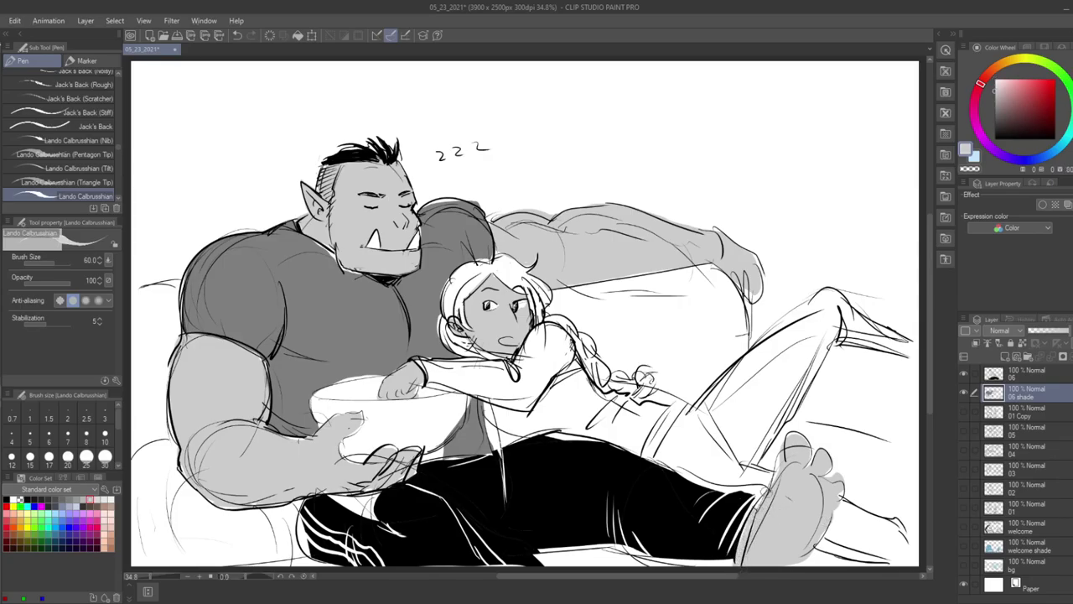
- Fill the gaps in the trousers below the bowl-holding hand with black, touch up the dark grey shirt edges and save
mouse_move(380, 493)
left_mouse_down()
mouse_move(329, 501)
mouse_move(378, 504)
mouse_move(370, 515)
mouse_move(381, 517)
left_mouse_up()
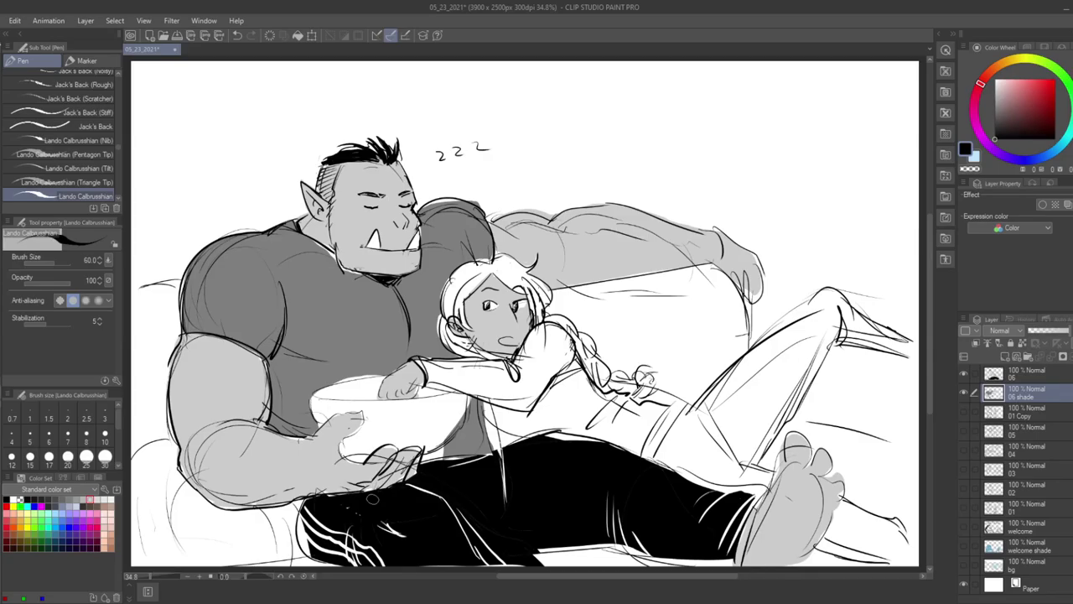
left_click(370, 354, "alt")
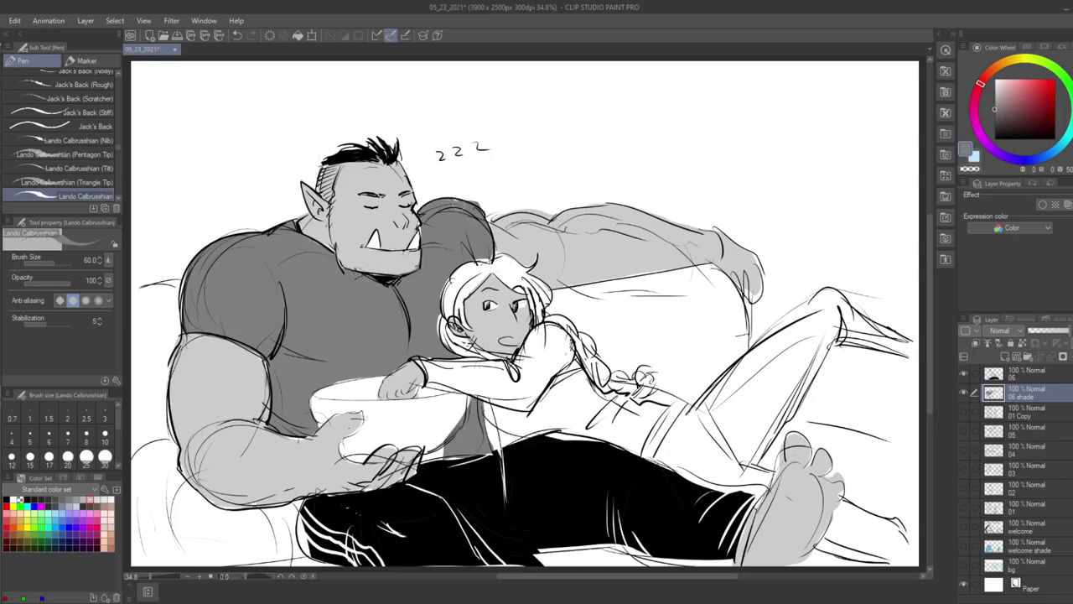
key("e")
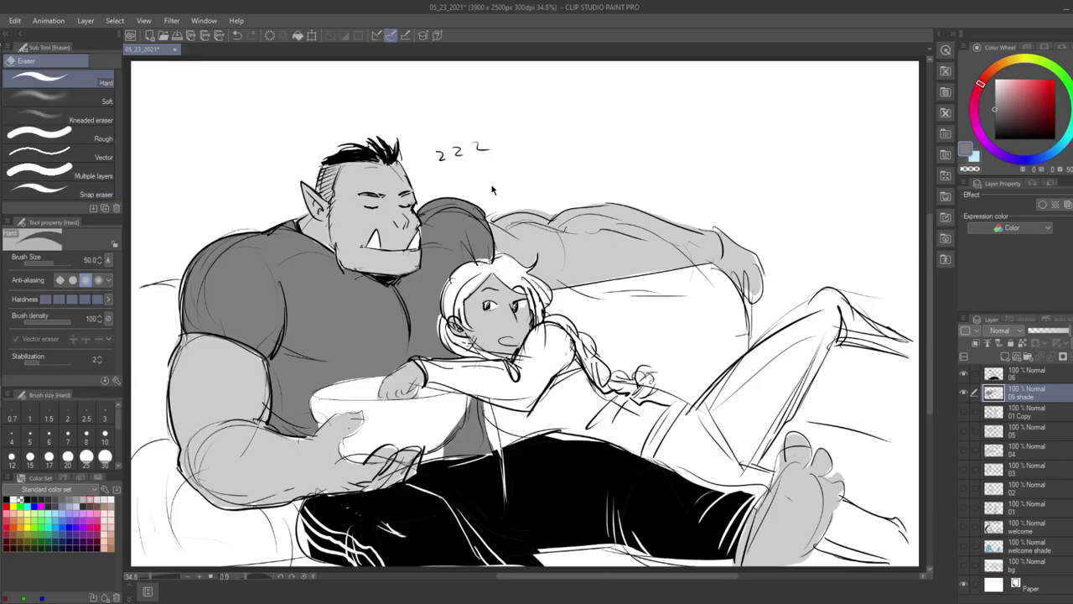
key("ctrl+s")
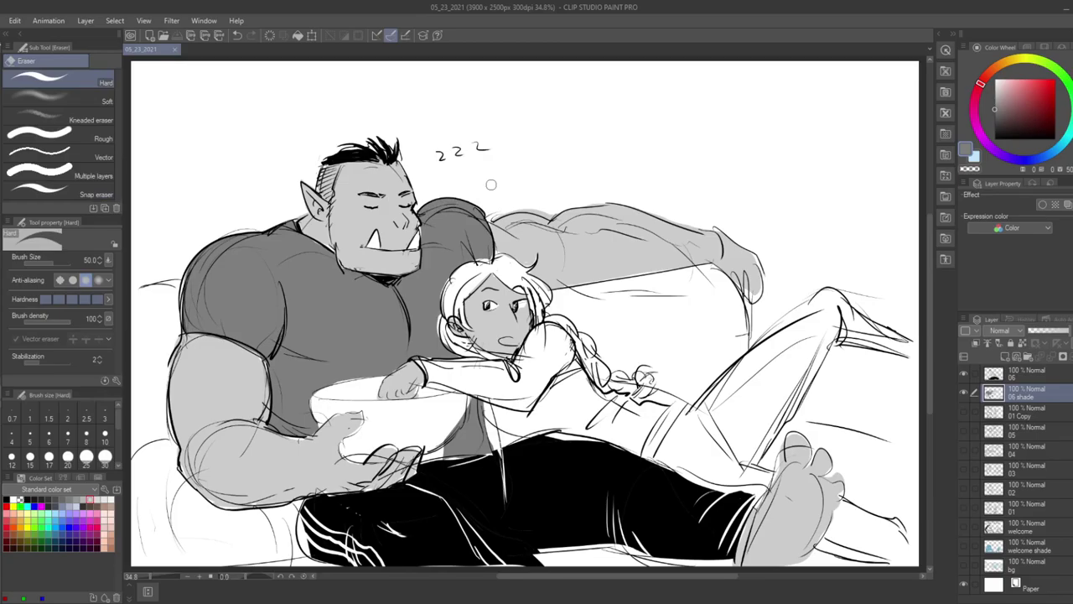
- Clean up the light grey shading along the upper edge of the outstretched arm, its hand and the foot, and save
left_click_drag(554, 210, 499, 213)
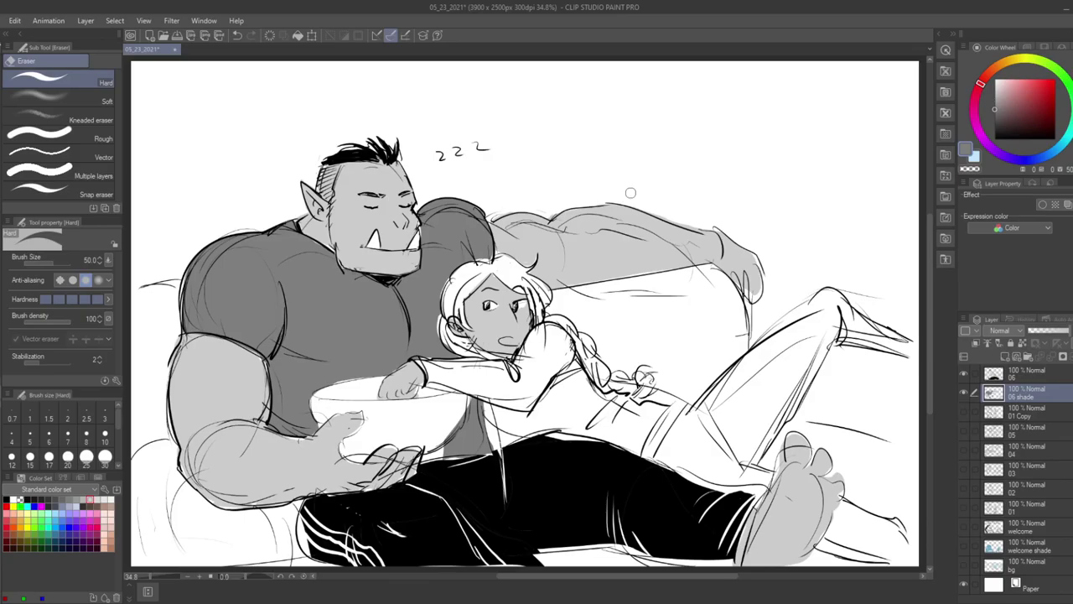
key("p")
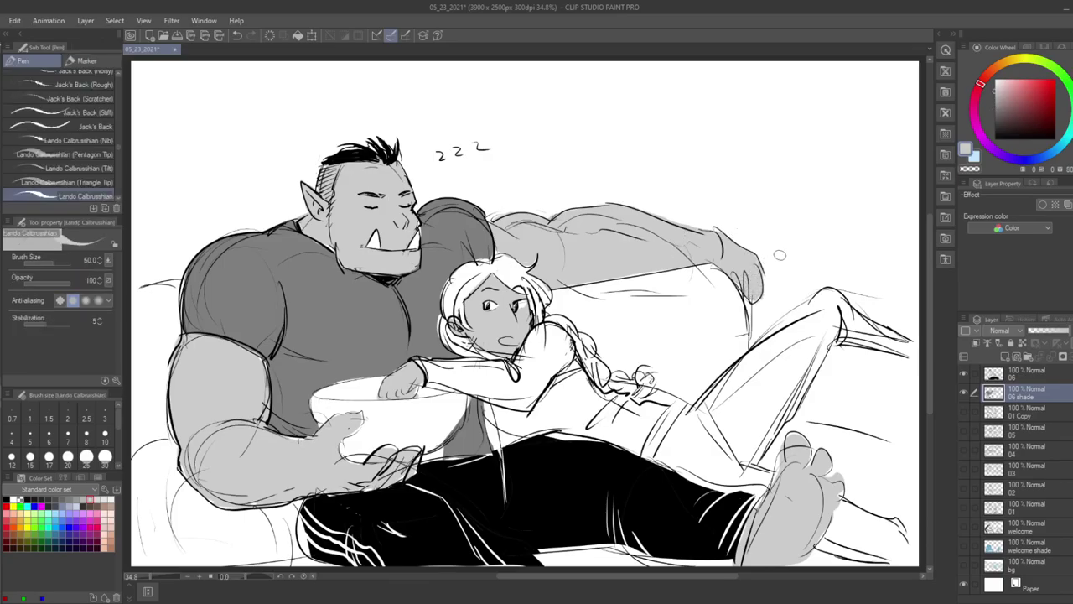
key("e")
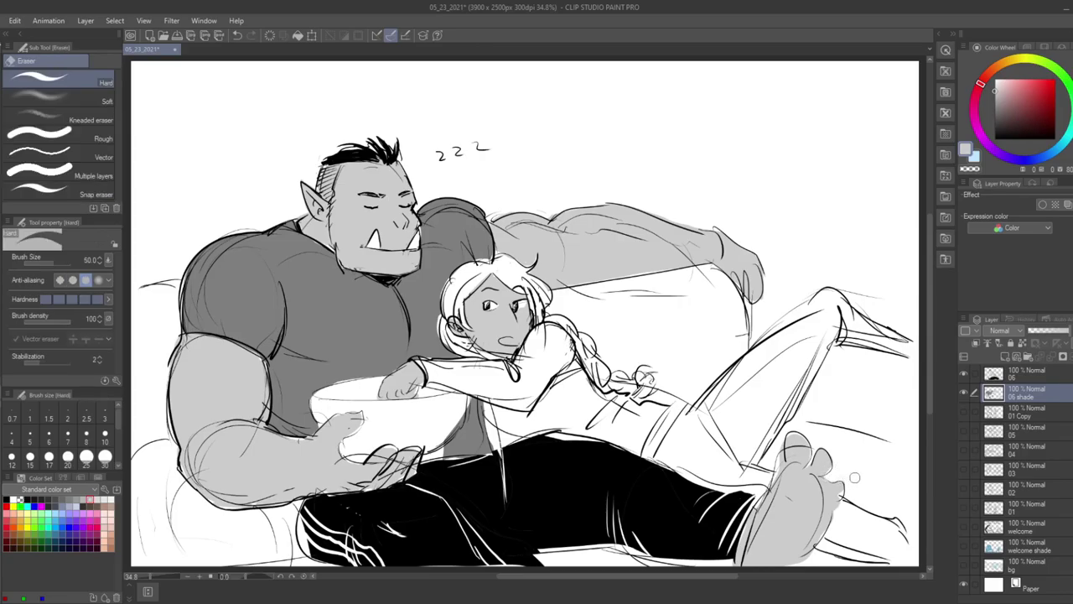
key("ctrl+s")
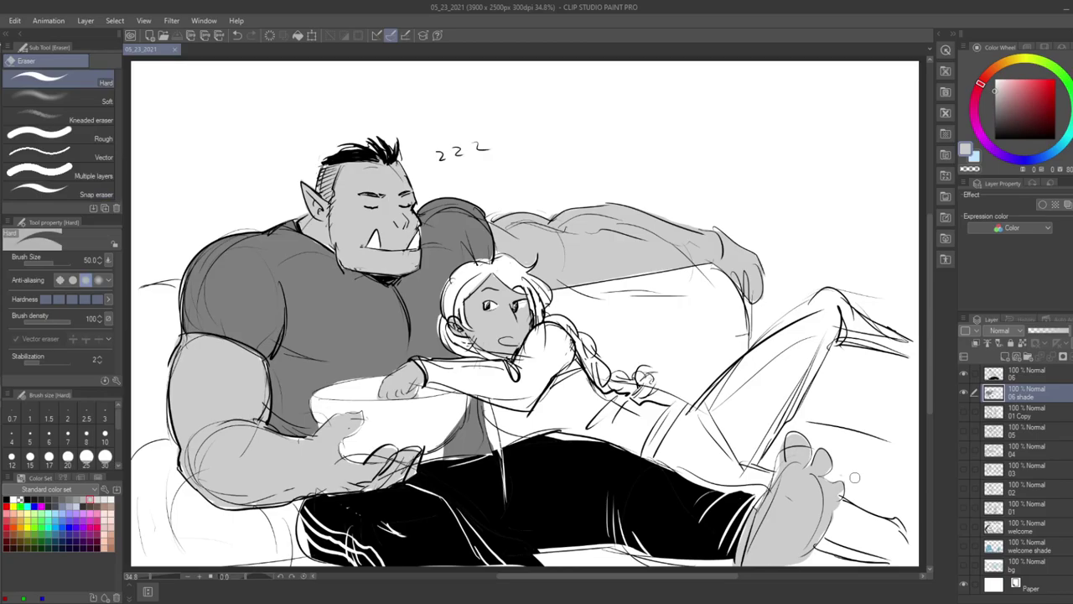
- Paint black along the lower edge of the large figure's trouser leg near the foot
key("p")
left_click(688, 523, "alt")
mouse_move(688, 555)
left_mouse_down()
mouse_move(648, 547)
mouse_move(699, 557)
mouse_move(697, 568)
mouse_move(728, 559)
mouse_move(675, 562)
left_mouse_up()
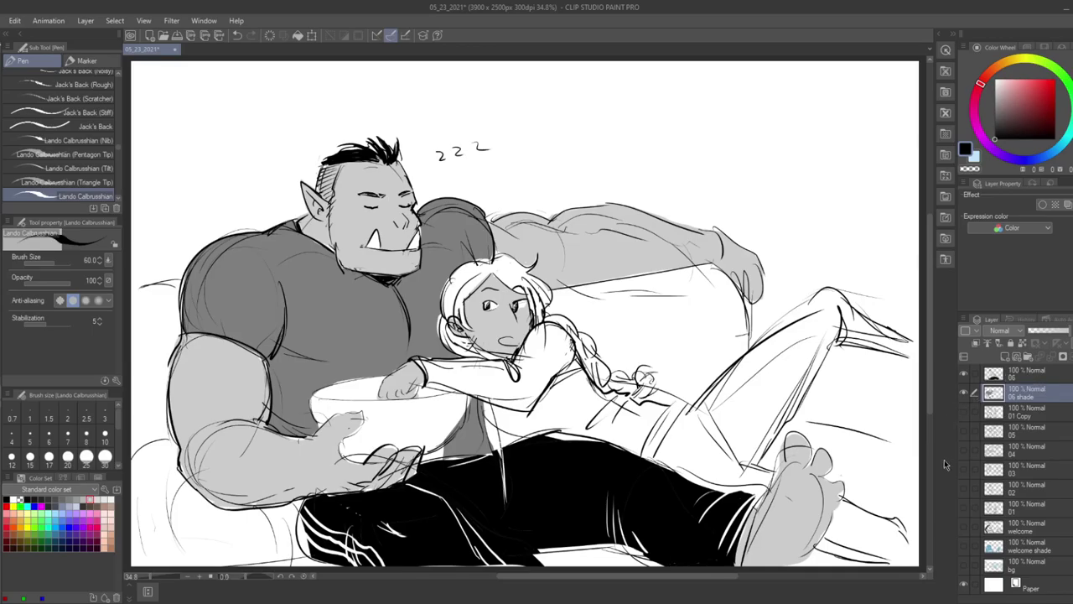
key("o")
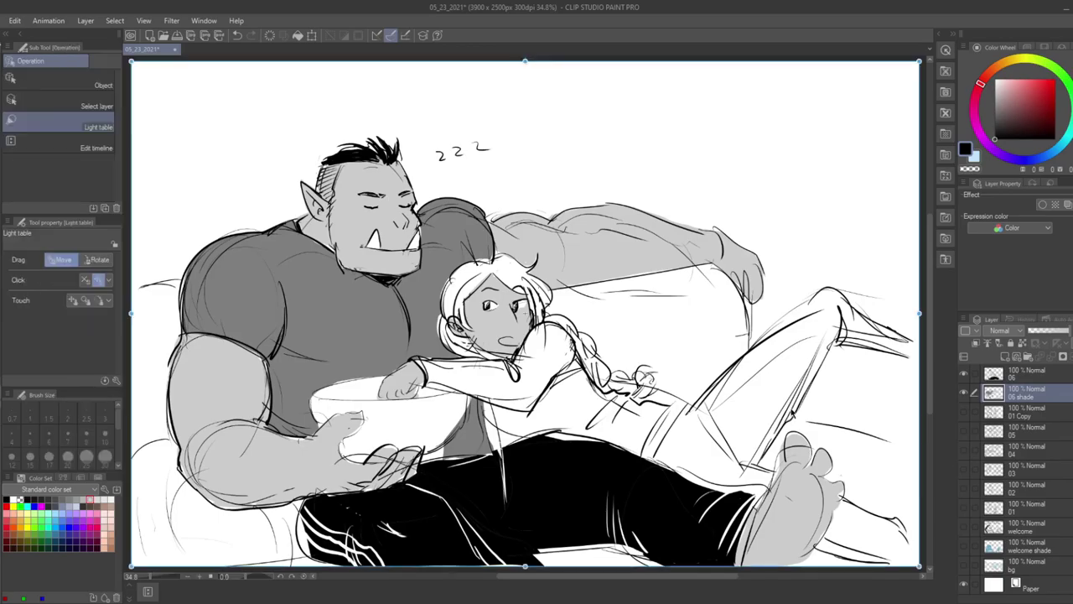
- Lasso the braided figure's trouser legs on the 06 shade layer, fill them with dark grey and clear the selection
key("m")
mouse_move(833, 338)
left_mouse_down()
mouse_move(760, 459)
mouse_move(765, 489)
mouse_move(705, 486)
mouse_move(662, 444)
mouse_move(803, 304)
mouse_move(895, 327)
mouse_move(884, 352)
mouse_move(872, 350)
left_mouse_up()
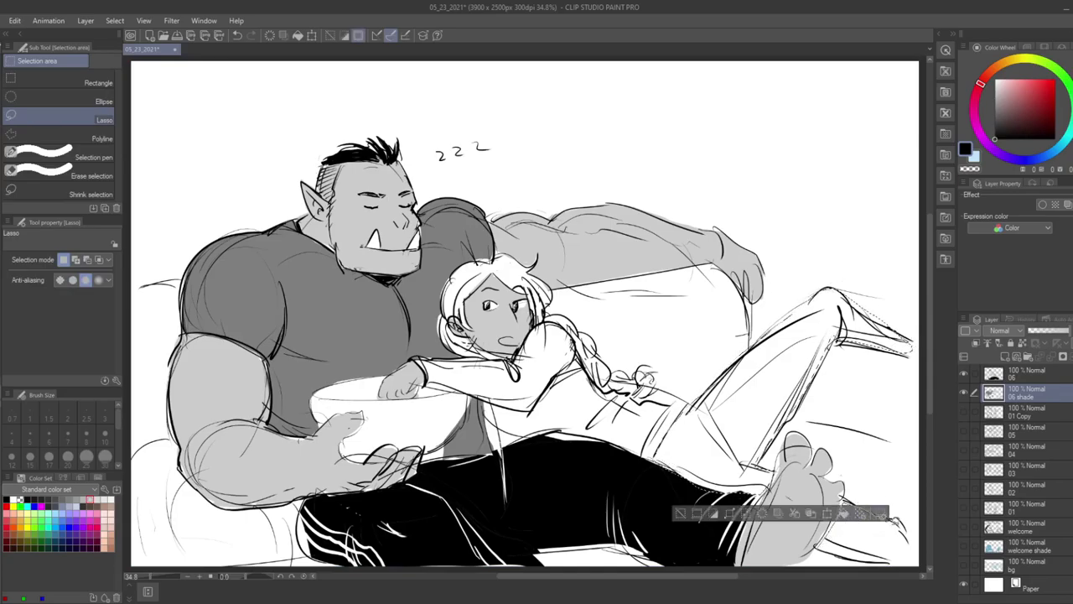
scroll(922, 559, "down", 1)
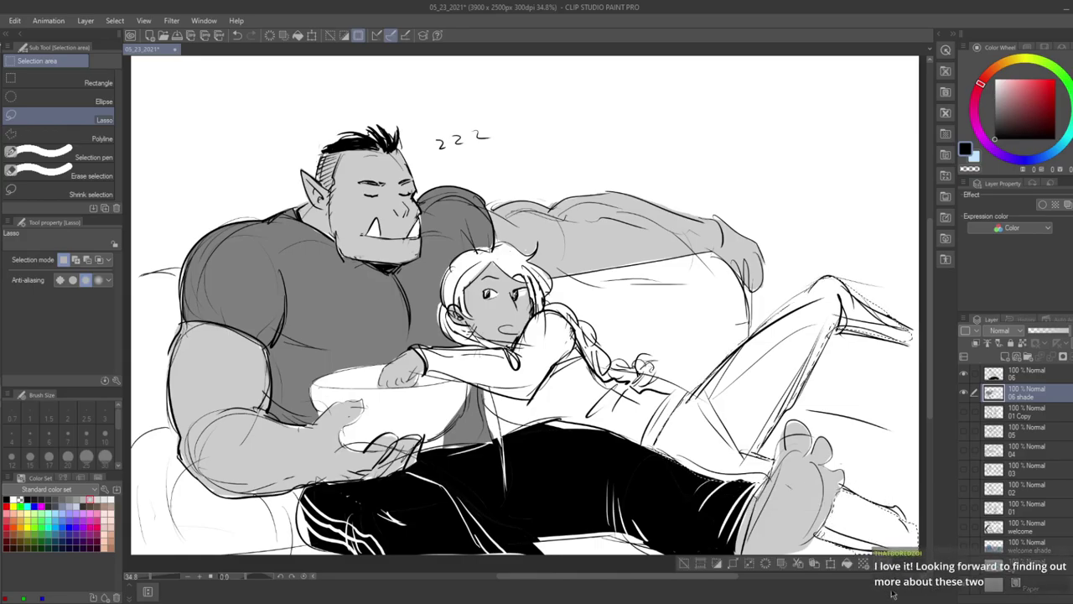
key("g")
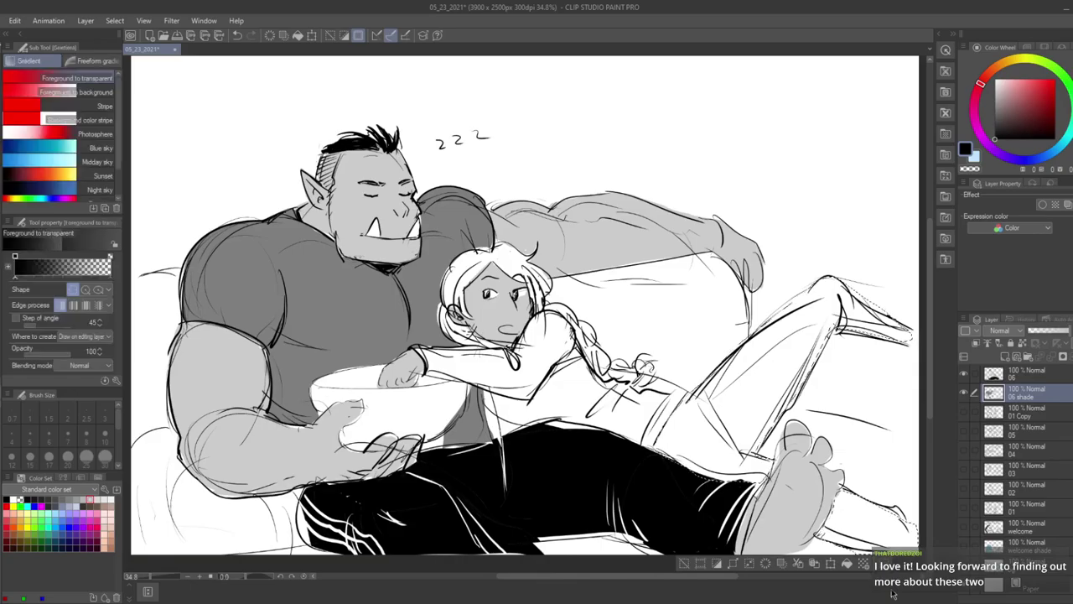
left_click(82, 500)
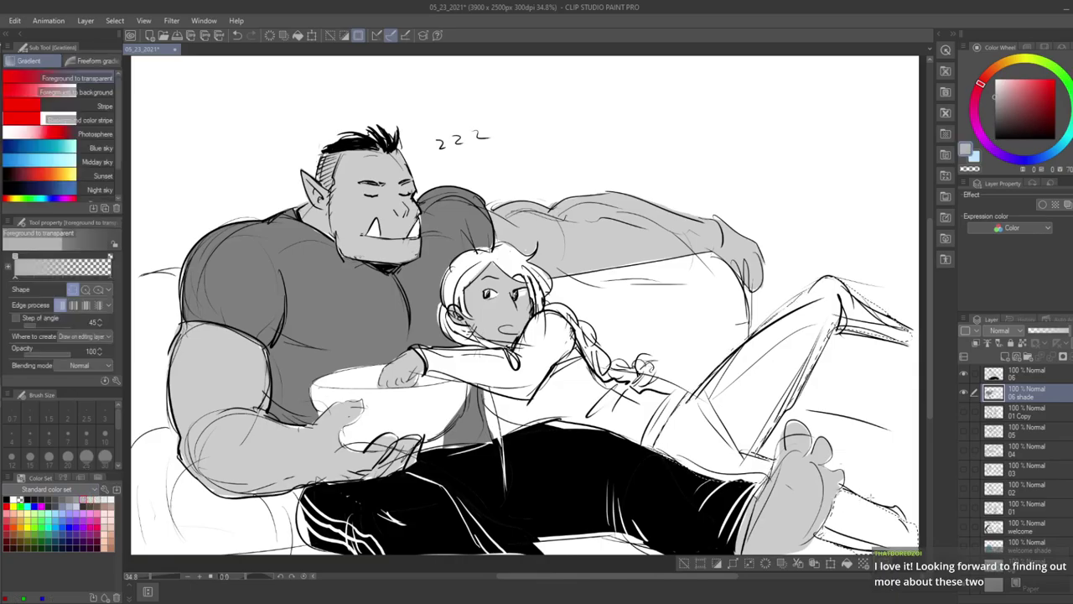
key("g")
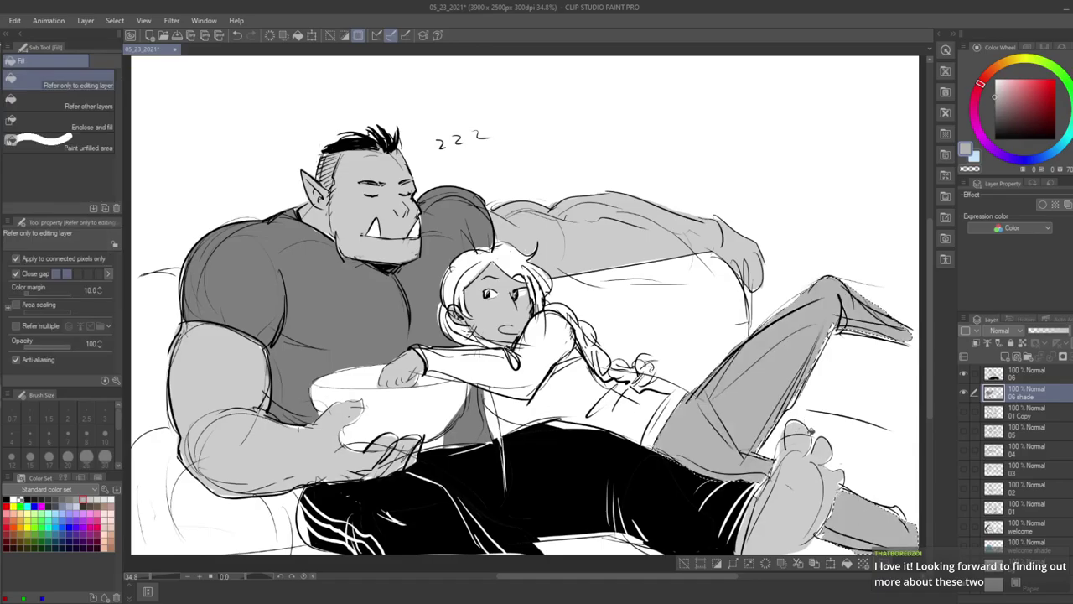
left_click(68, 500)
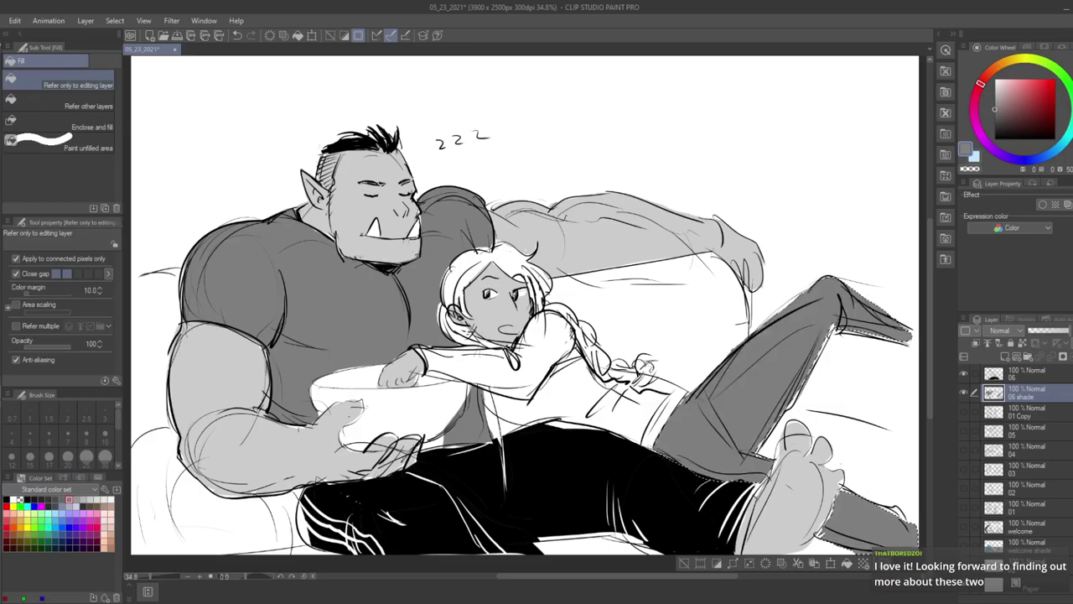
key("ctrl+d")
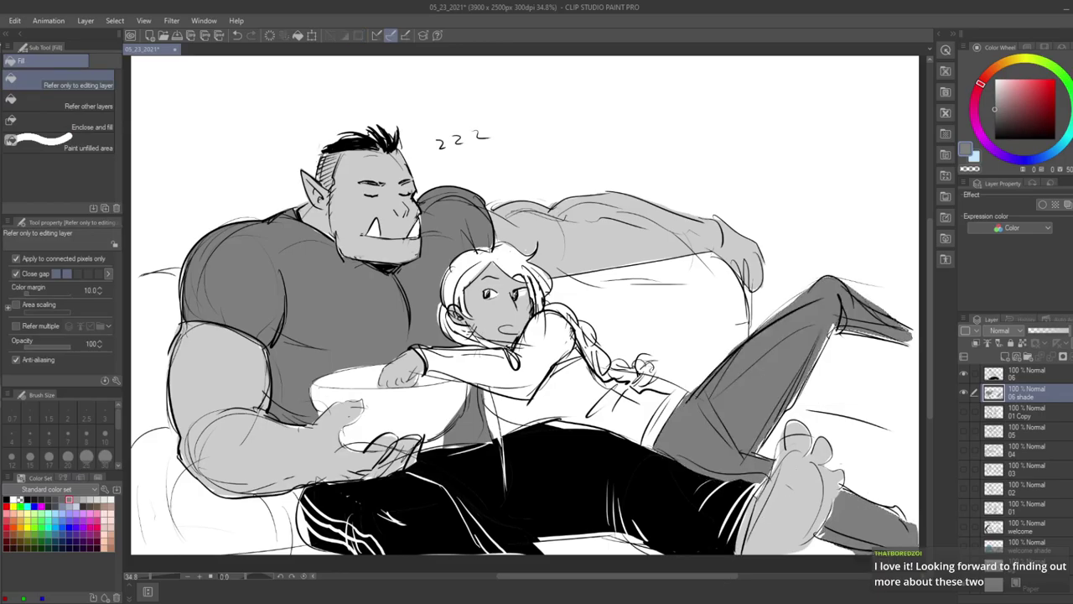
- Shade the shaved side of the large figure's head with dark grey and save
scroll(525, 307, "up", 1)
key("p")
mouse_move(327, 166)
left_mouse_down()
mouse_move(325, 186)
mouse_move(339, 167)
mouse_move(321, 187)
mouse_move(327, 197)
mouse_move(315, 186)
mouse_move(320, 228)
left_mouse_up()
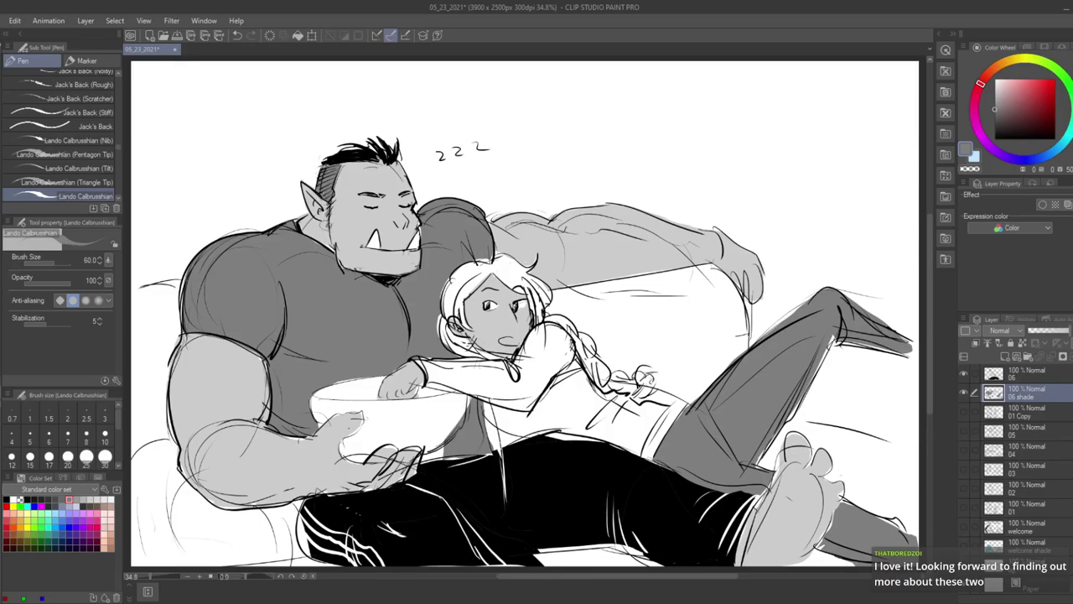
left_click_drag(329, 221, 323, 233)
key("ctrl+s")
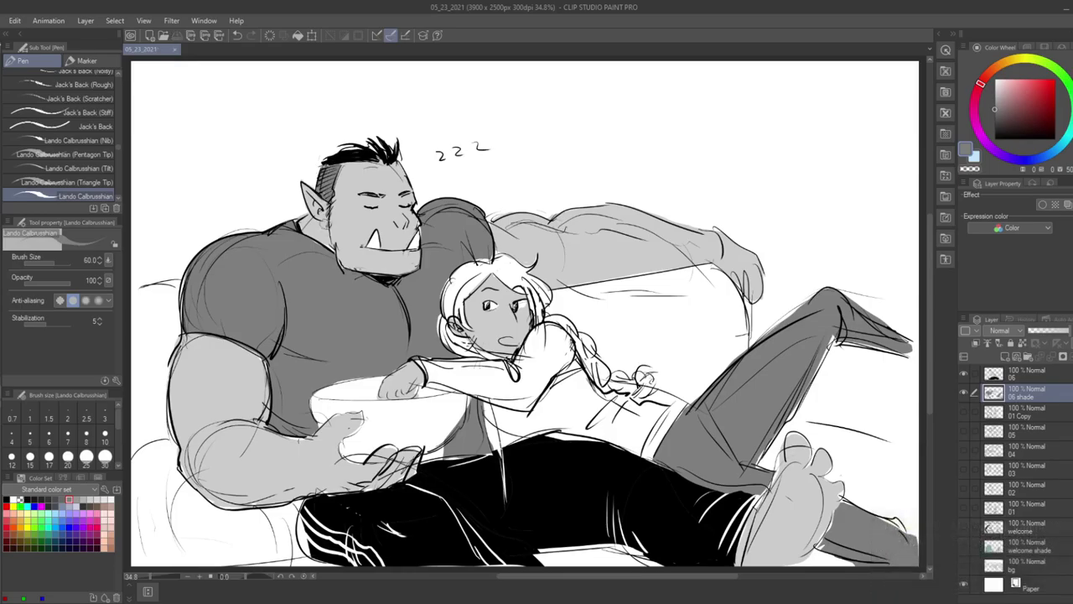
- Rework the braided figure's eyes in black on layer 06
left_click(1051, 371)
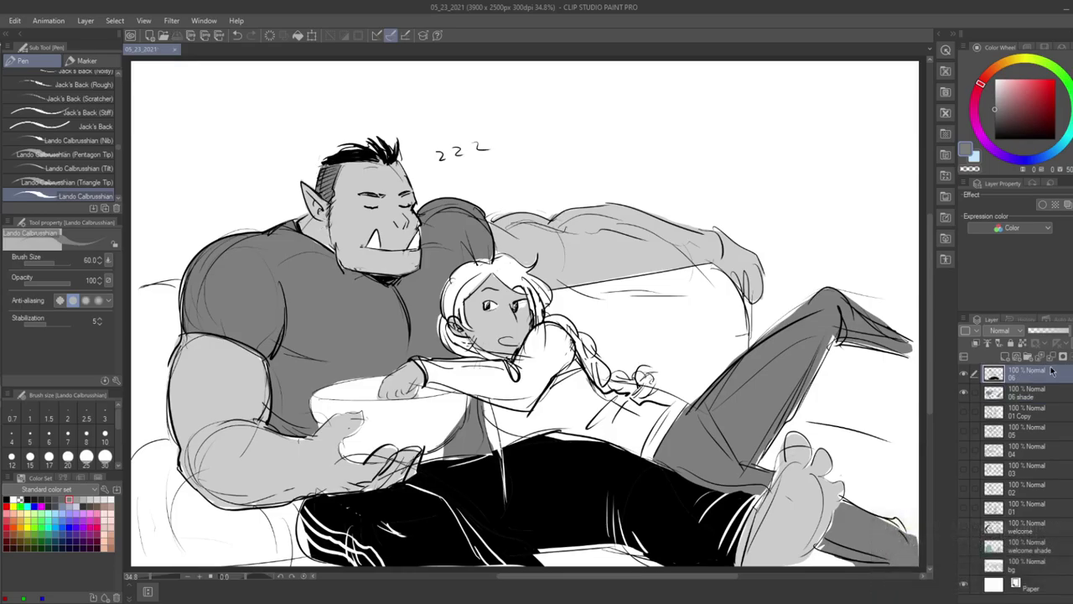
key("p")
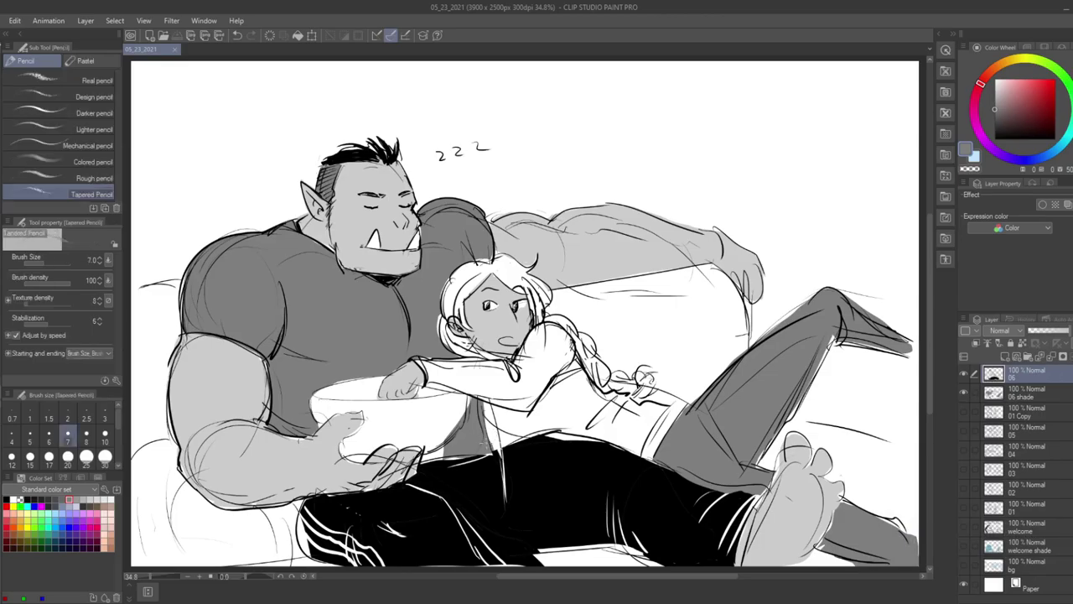
left_click(8, 500)
key("p")
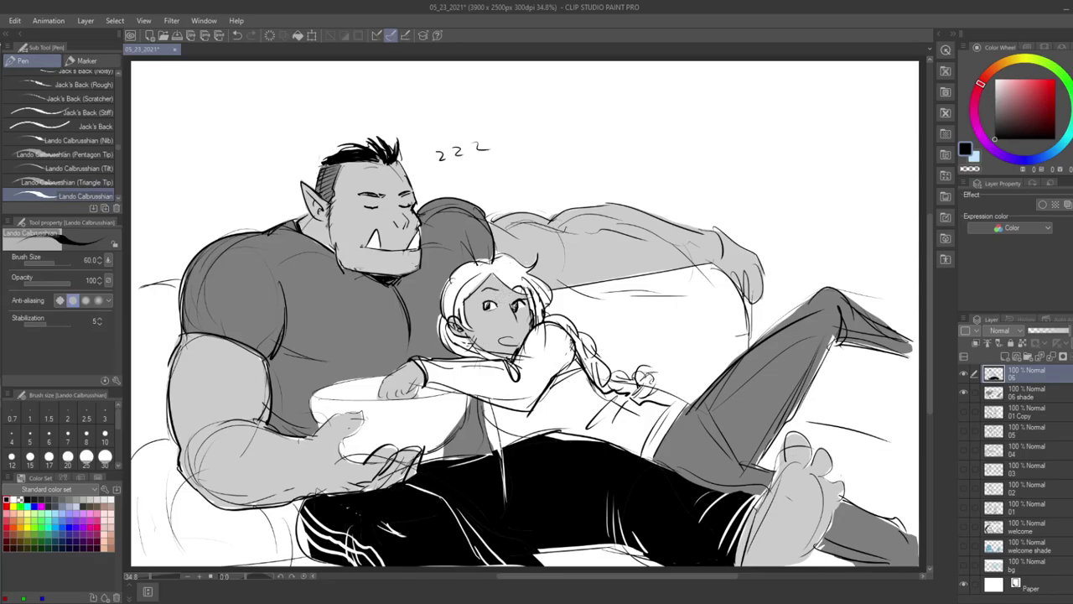
key("e")
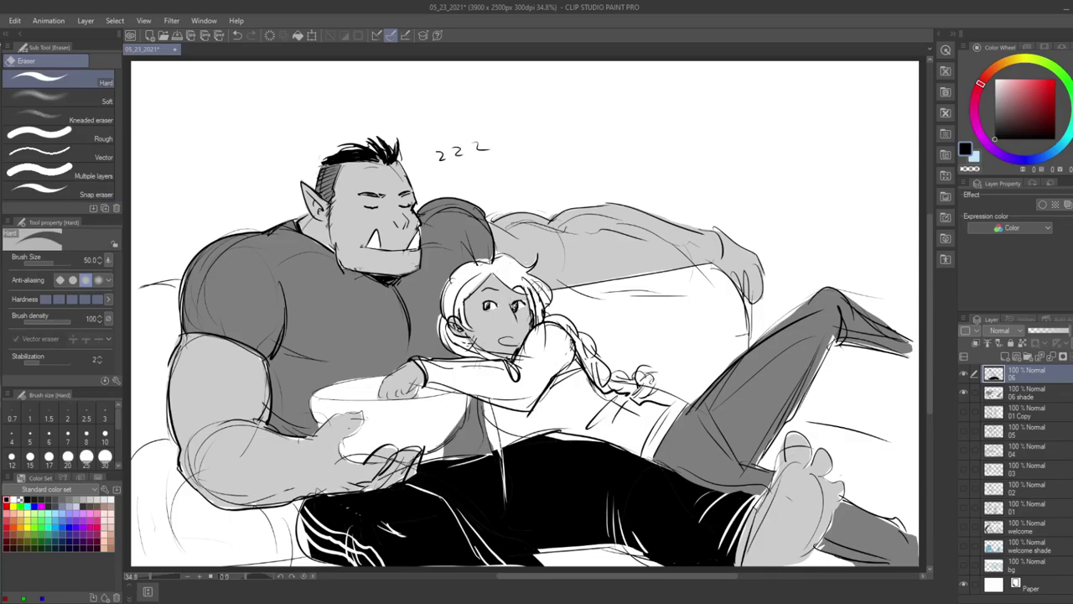
key("p")
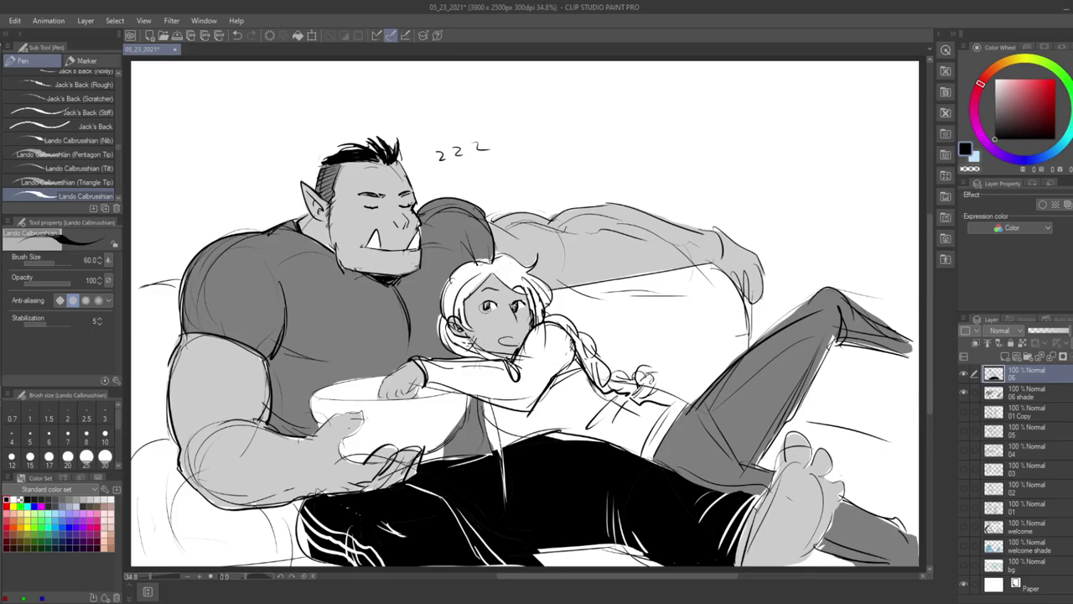
left_click_drag(487, 304, 488, 310)
- Redraw the braided figure's mouth as an open black shape with white teeth, undoing the stray strokes
mouse_move(515, 335)
left_mouse_down()
mouse_move(525, 342)
mouse_move(499, 340)
left_mouse_up()
key("ctrl+z")
left_click_drag(518, 342, 516, 344)
key("x")
left_click_drag(502, 340, 512, 340)
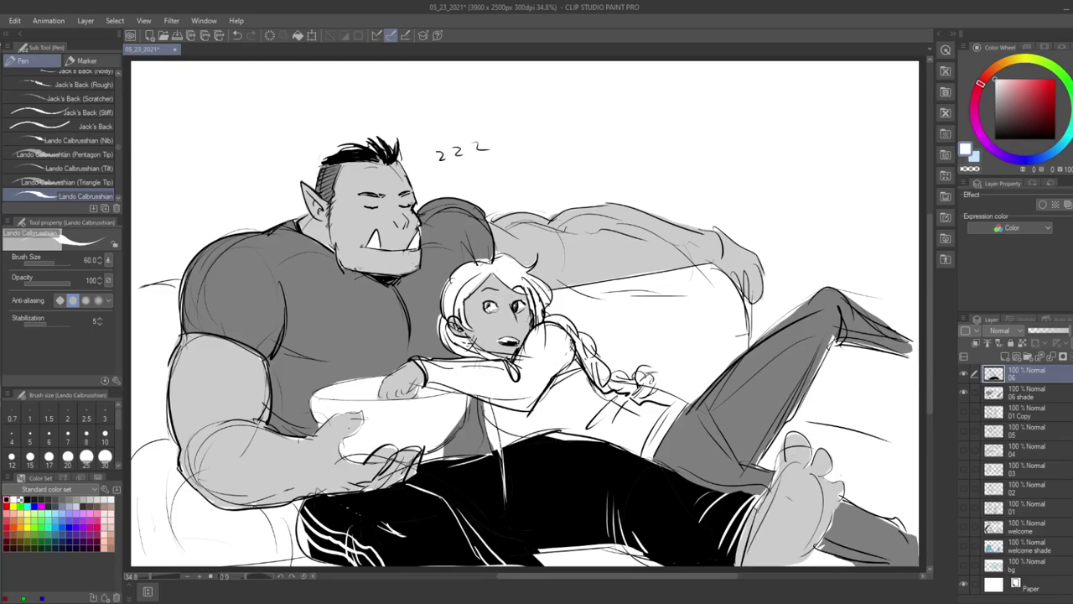
key("ctrl+z")
- Touch up the light areas of the braided figure's eyes and teeth on the 06 shade layer and save
left_click(1041, 392)
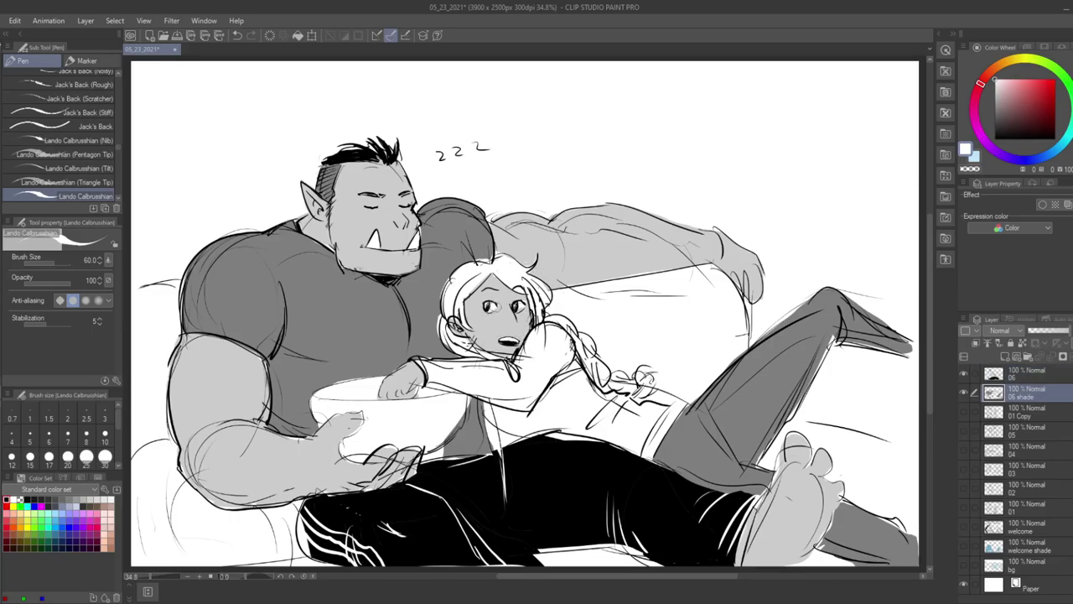
left_click(513, 295, "alt")
key("ctrl+s")
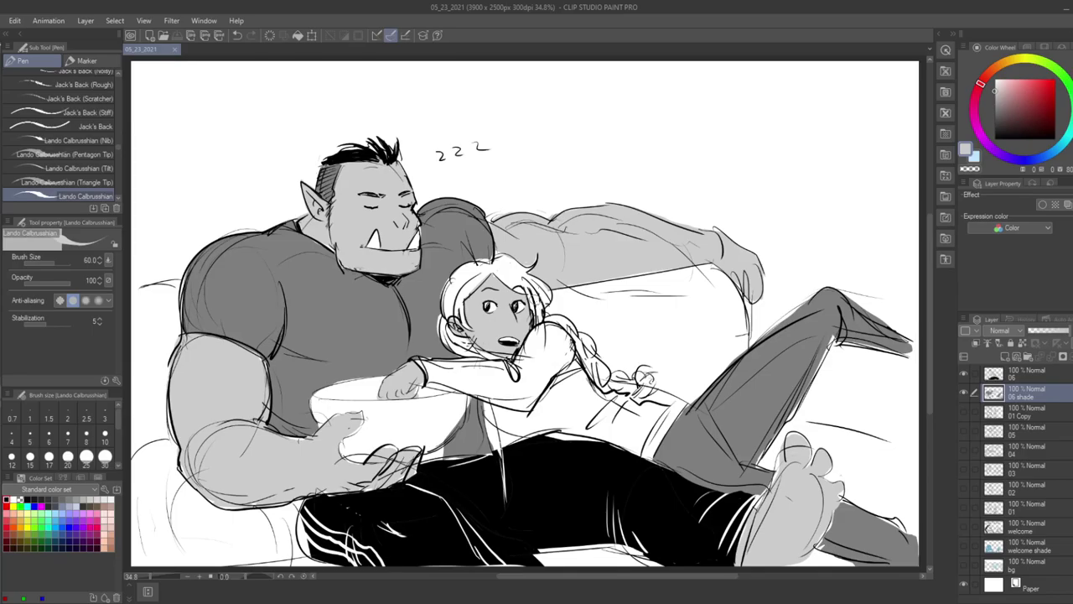
- Paint mid-grey shadow strokes into the braided figure's hair and along the braid
key("p")
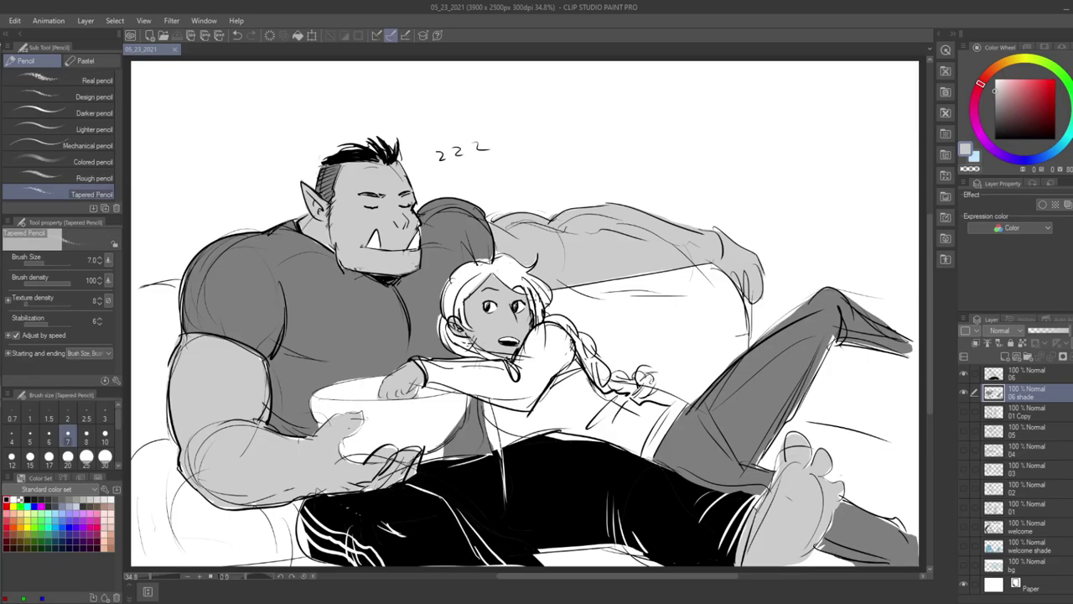
left_click(70, 500)
key("p")
left_click_drag(500, 274, 532, 290)
key("ctrl+z")
left_click(75, 499)
key("ctrl+z")
left_click_drag(527, 291, 538, 317)
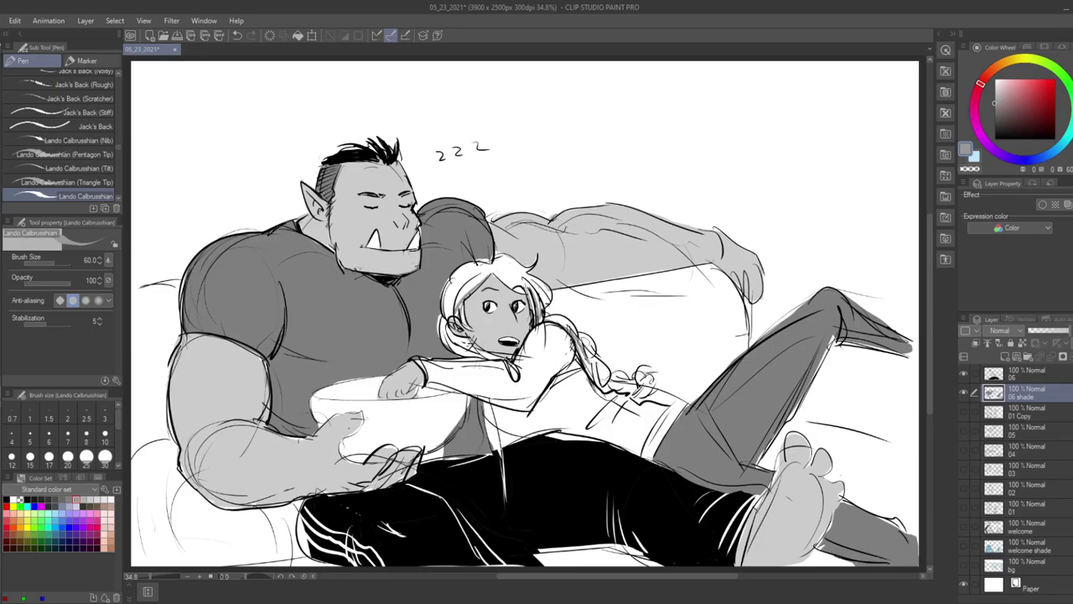
mouse_move(613, 383)
left_mouse_down()
mouse_move(625, 391)
mouse_move(636, 383)
mouse_move(646, 396)
left_mouse_up()
mouse_move(464, 340)
left_mouse_down()
mouse_move(471, 350)
mouse_move(453, 337)
mouse_move(463, 353)
left_mouse_up()
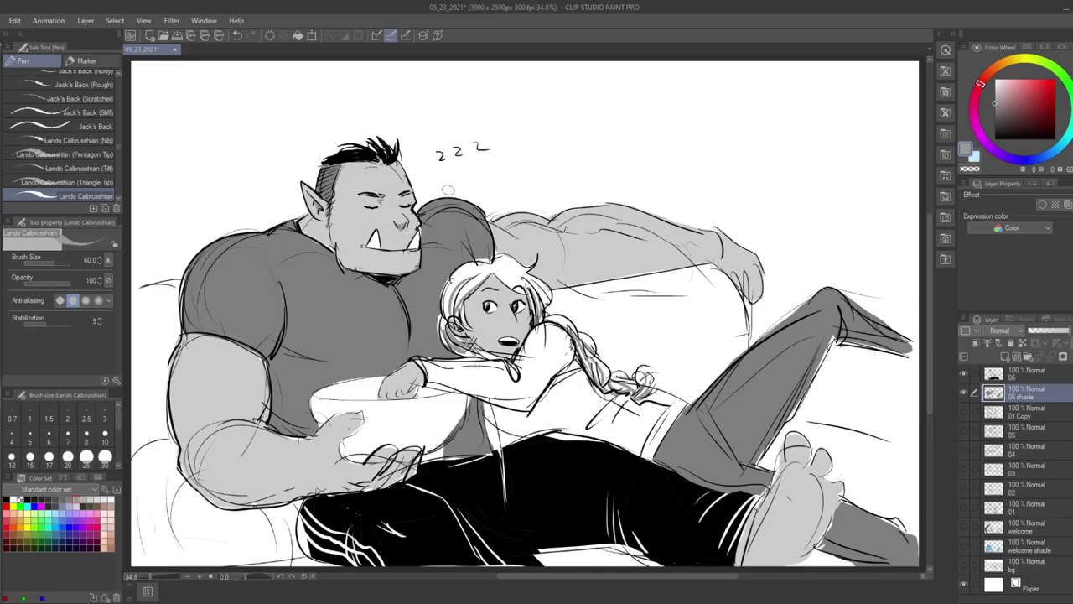
- Add mid-grey shadows to both hands at the bowl and beneath the braided figure's sleeve, undoing a shadow stroke under the outstretched arm
mouse_move(378, 463)
left_mouse_down()
mouse_move(412, 460)
mouse_move(369, 474)
mouse_move(409, 472)
left_mouse_up()
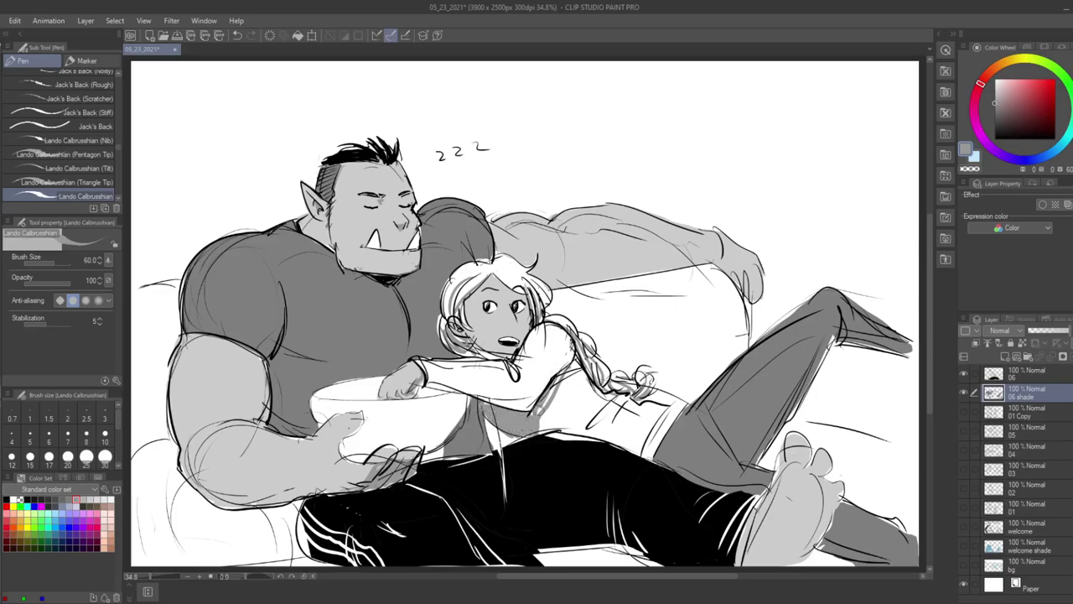
mouse_move(711, 265)
left_mouse_down()
mouse_move(551, 309)
mouse_move(585, 285)
mouse_move(677, 268)
mouse_move(559, 297)
left_mouse_up()
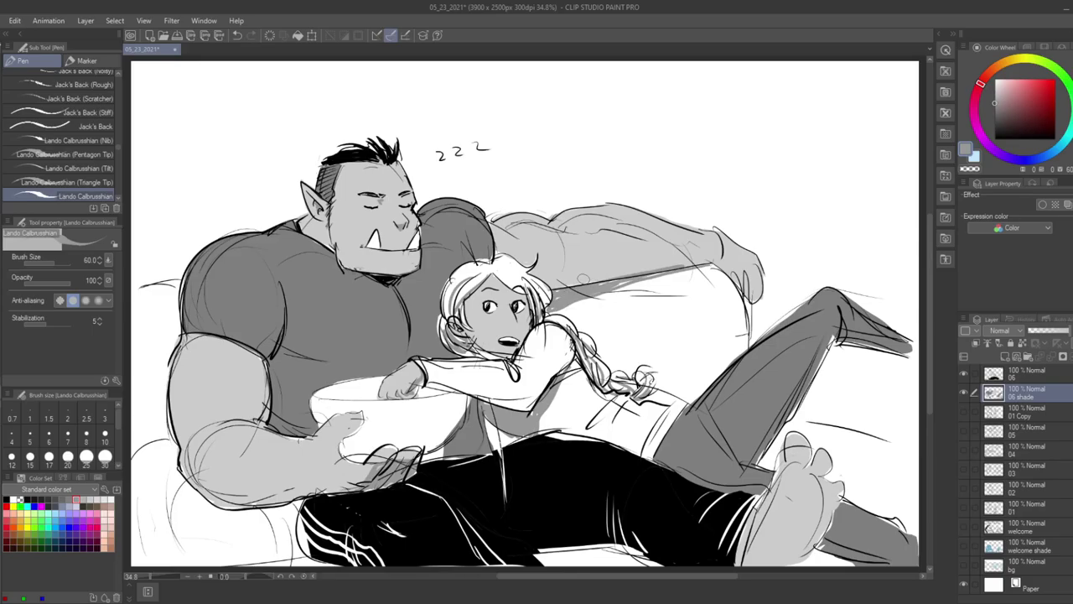
key("ctrl+z")
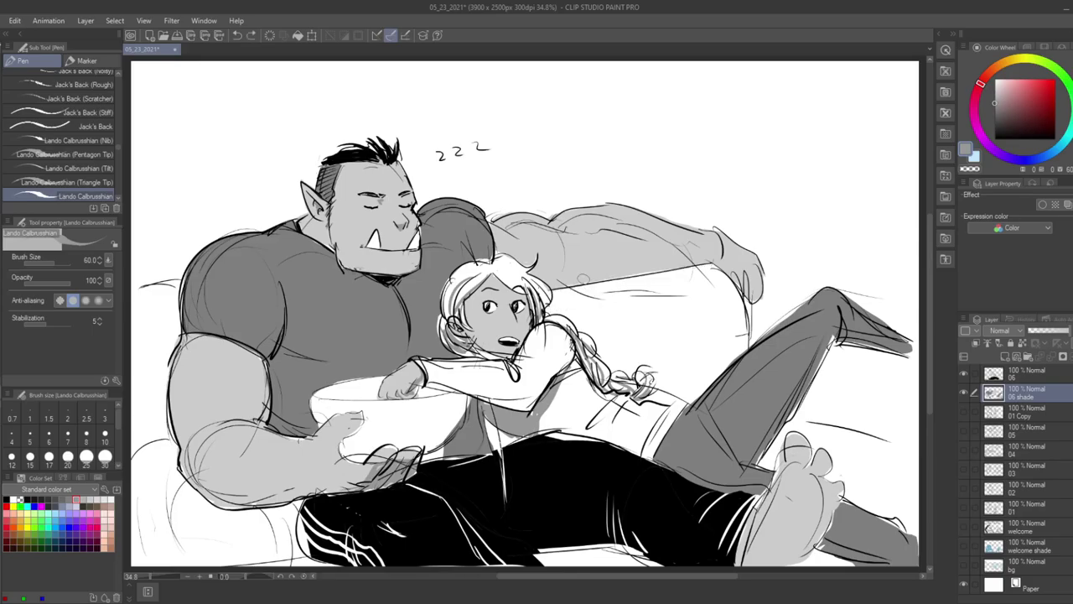
- Lasso the background above the figures and couch, fill it with black and clear the selection
key("m")
mouse_move(780, 55)
left_mouse_down()
mouse_move(647, 148)
mouse_move(609, 198)
mouse_move(523, 206)
mouse_move(297, 173)
mouse_move(291, 218)
mouse_move(212, 237)
mouse_move(176, 274)
mouse_move(131, 290)
mouse_move(120, 73)
mouse_move(279, 18)
mouse_move(636, 33)
mouse_move(818, 171)
mouse_move(850, 271)
left_mouse_up()
key("g")
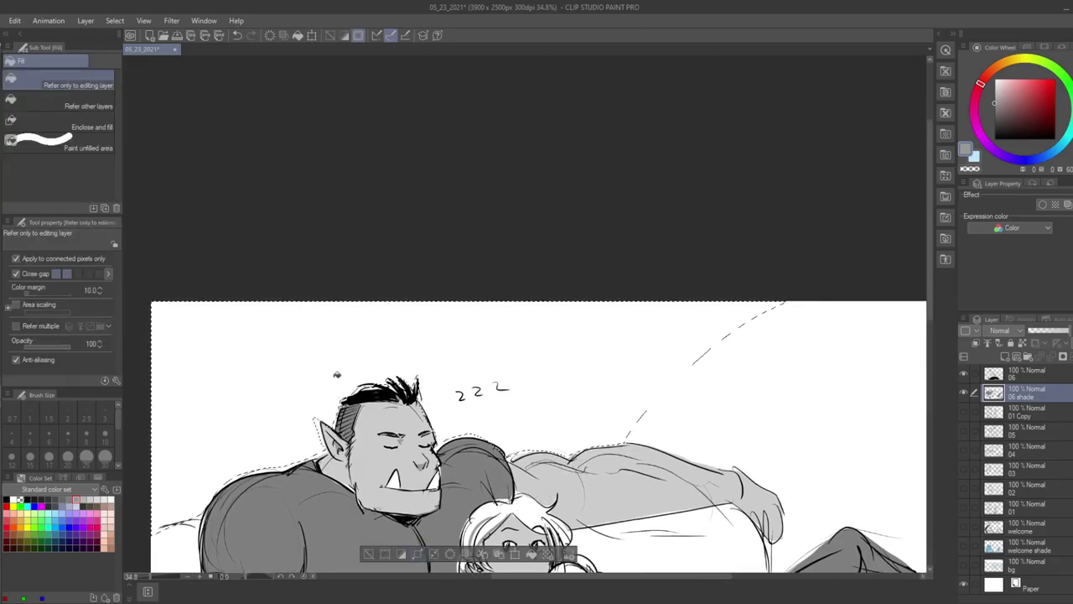
left_click(11, 500)
left_click(260, 329)
scroll(550, 391, "down", 1)
scroll(550, 392, "down", 5)
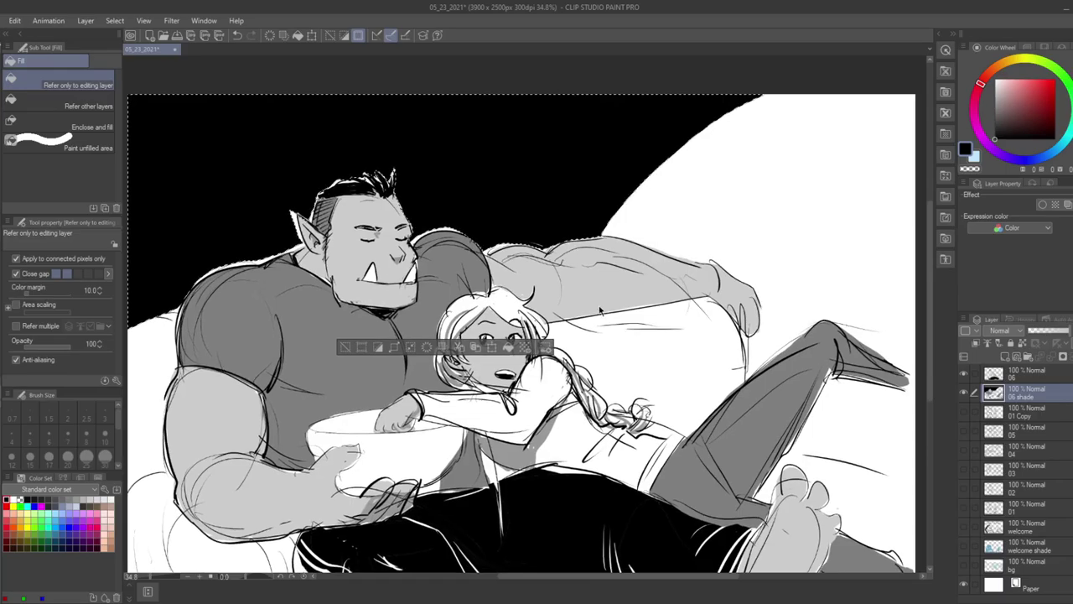
scroll(600, 311, "down", 1)
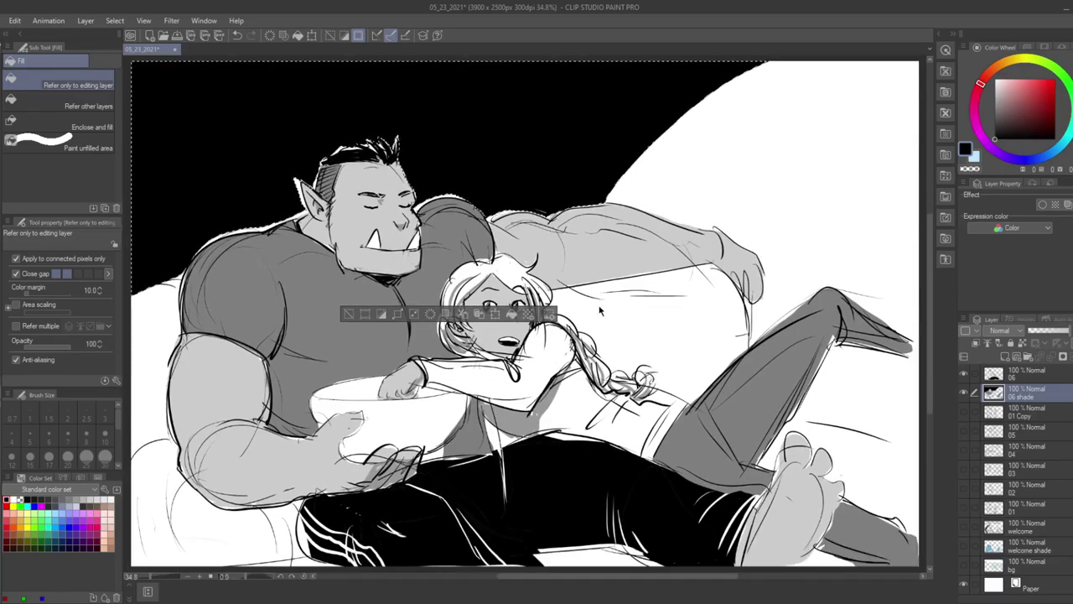
key("ctrl+d")
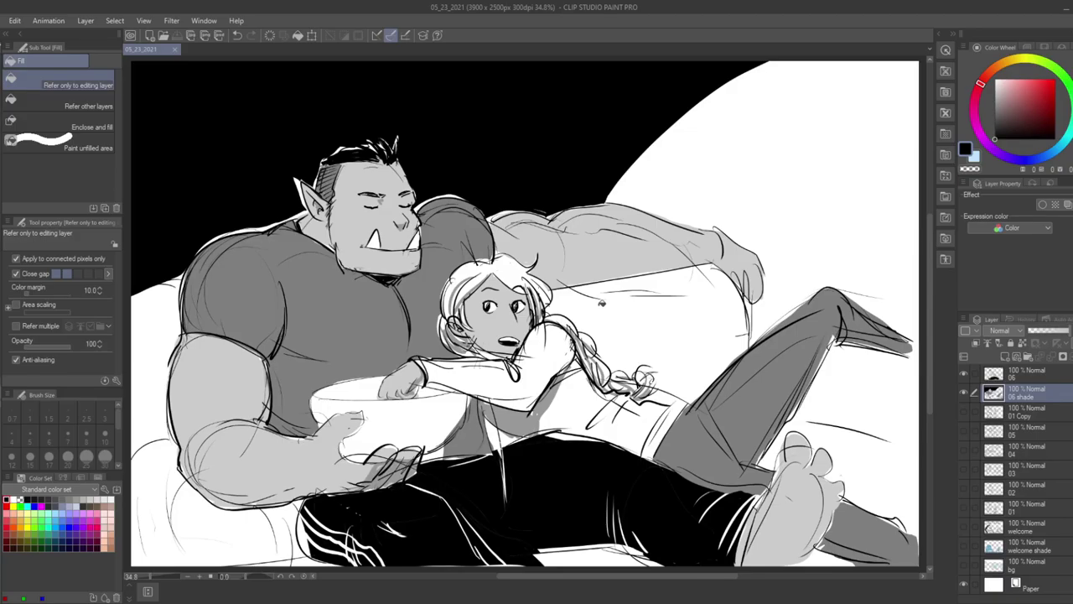
- Hide and show layers 06 and 06 shade in turn to compare the line art with the shading
key("p")
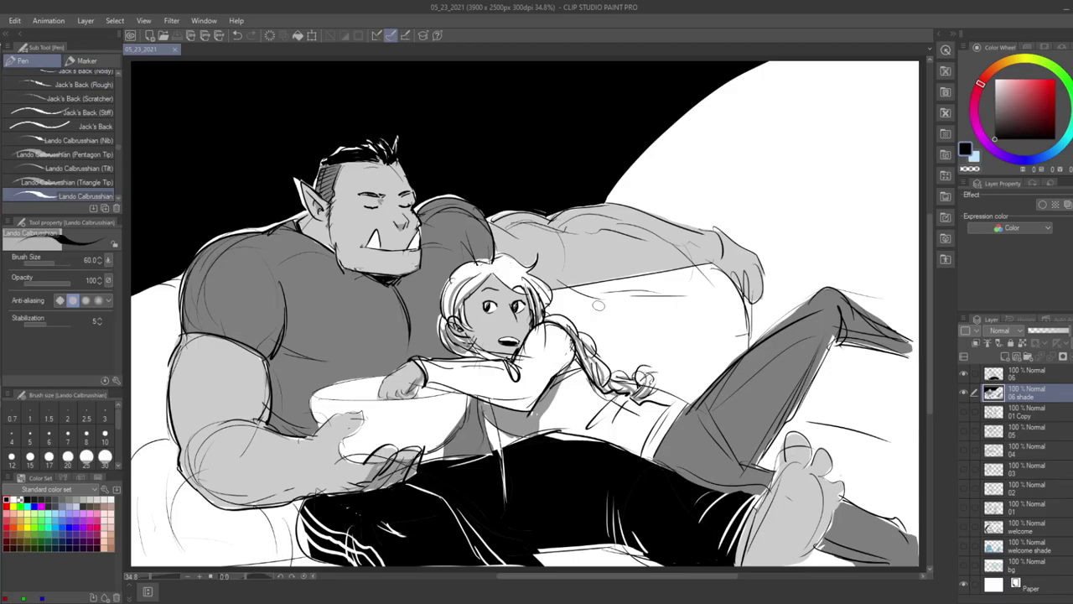
left_click(964, 375)
left_click(964, 375)
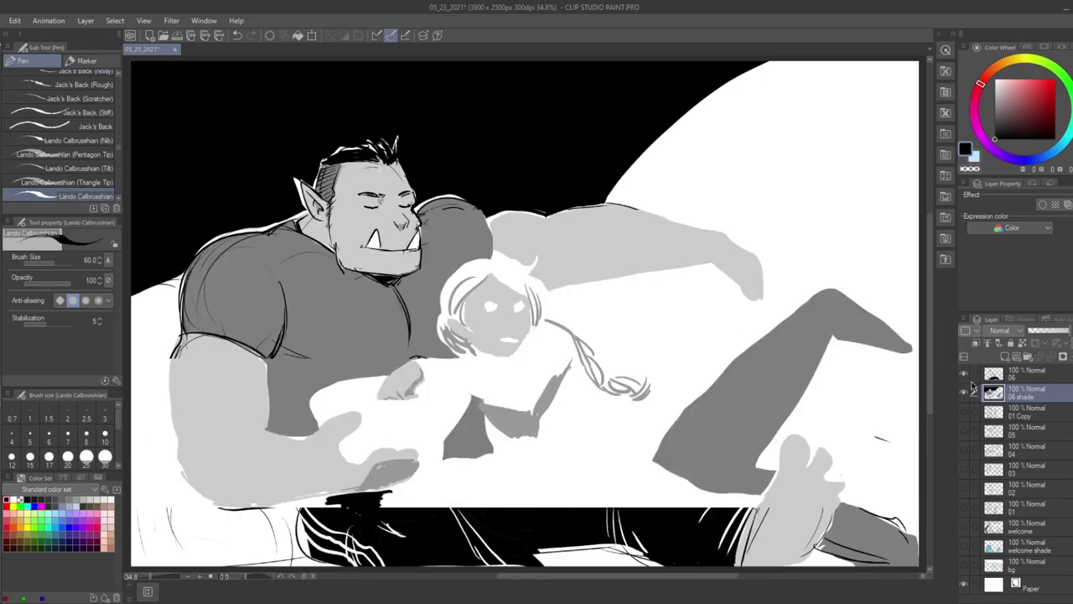
left_click(963, 374)
left_click(964, 392)
left_click(1019, 373)
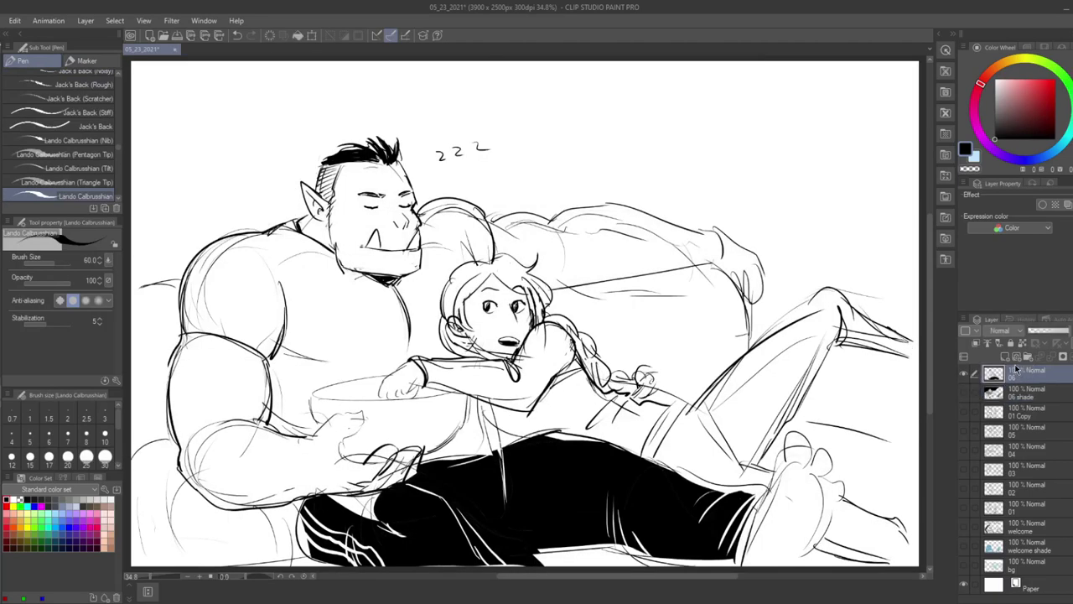
left_click(964, 374)
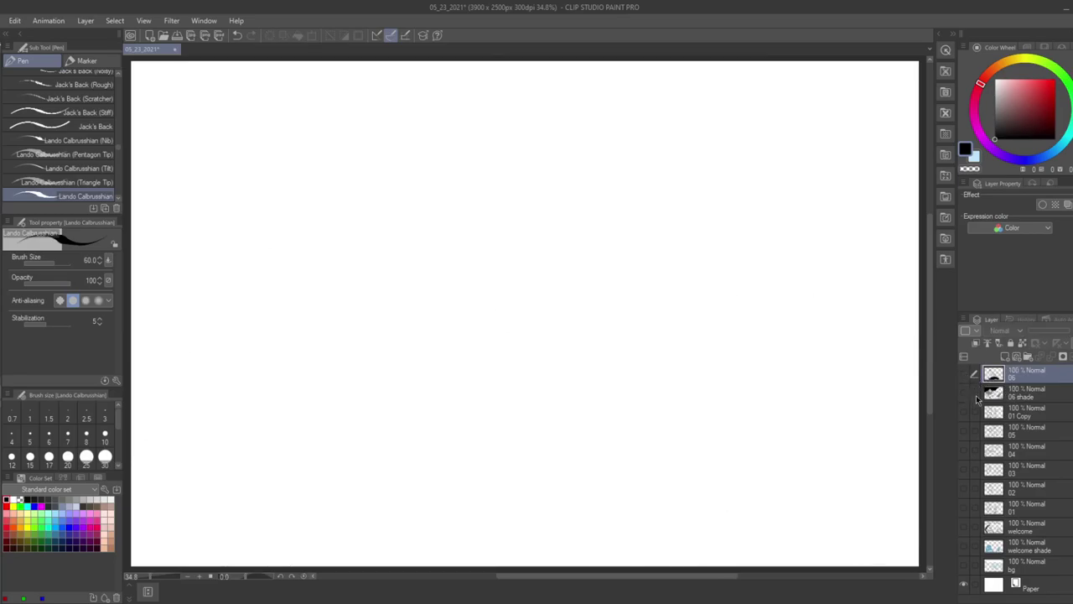
left_click(964, 391)
left_click(964, 375)
left_click(1009, 389)
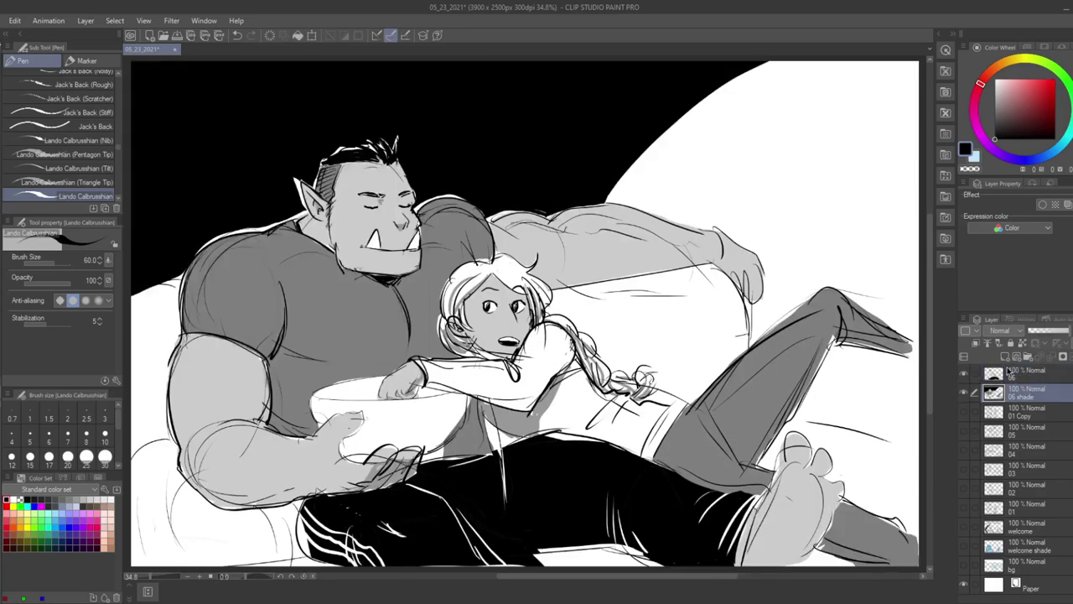
- Letter a slanted white "zzz" beside the sleeping figure's head on the 06 shade layer and save
key("p")
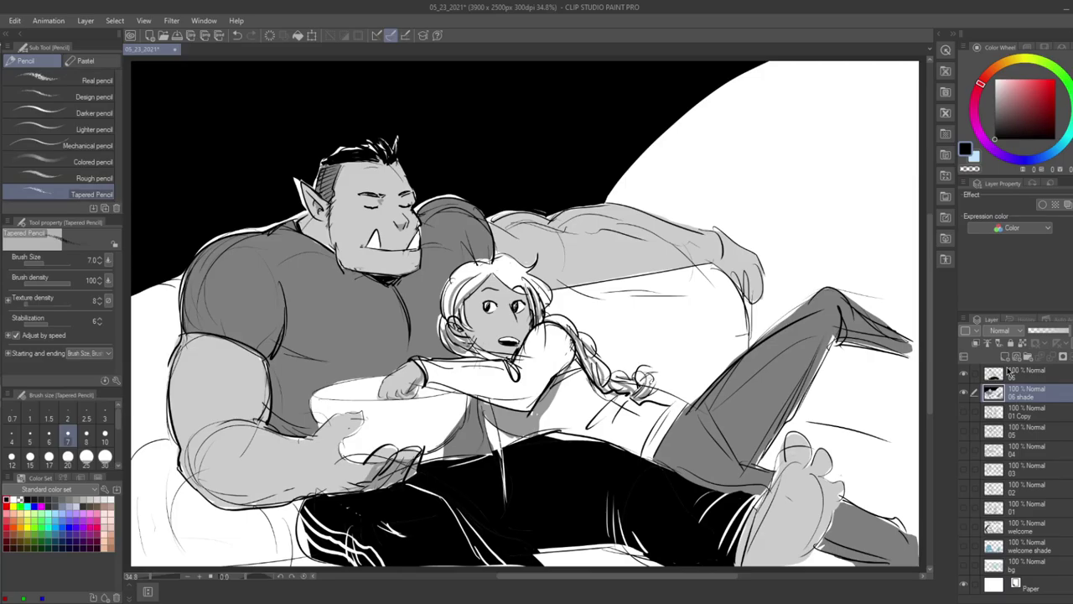
left_click(111, 500)
key("p")
mouse_move(448, 162)
left_mouse_down()
mouse_move(459, 173)
mouse_move(493, 143)
left_mouse_up()
key("ctrl+z")
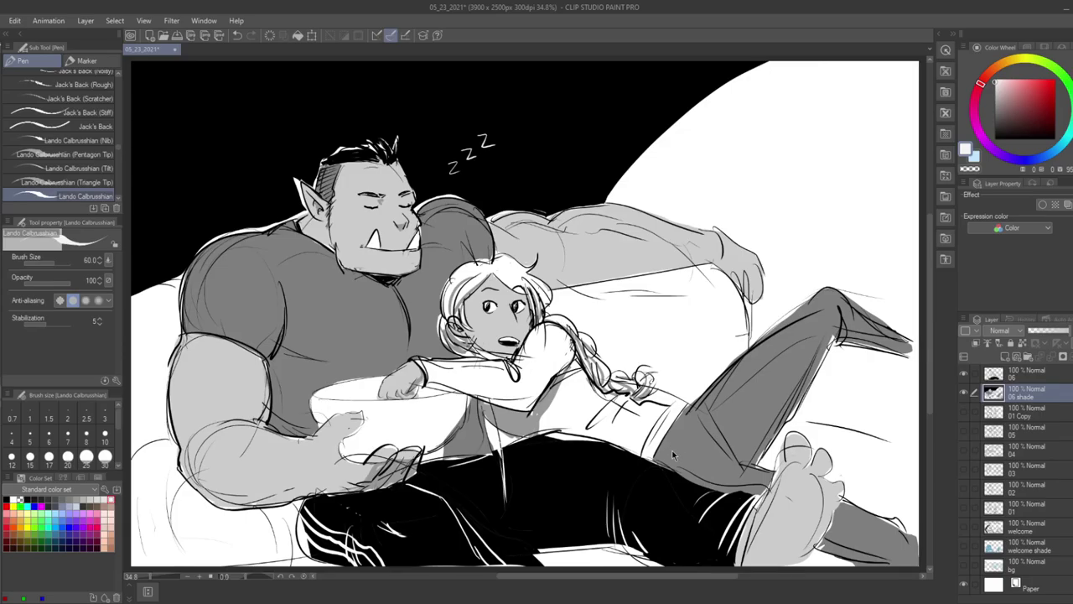
key("ctrl+s")
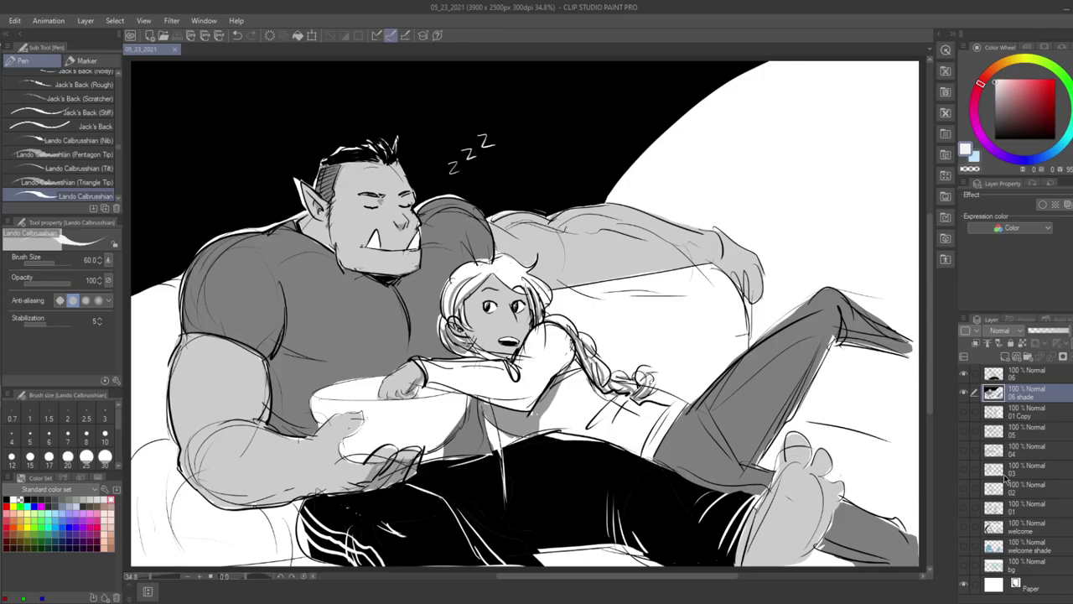
- Hide layers 06 and 06 shade, show the welcome, welcome shade and bg layers instead, and save the file
left_click(964, 374)
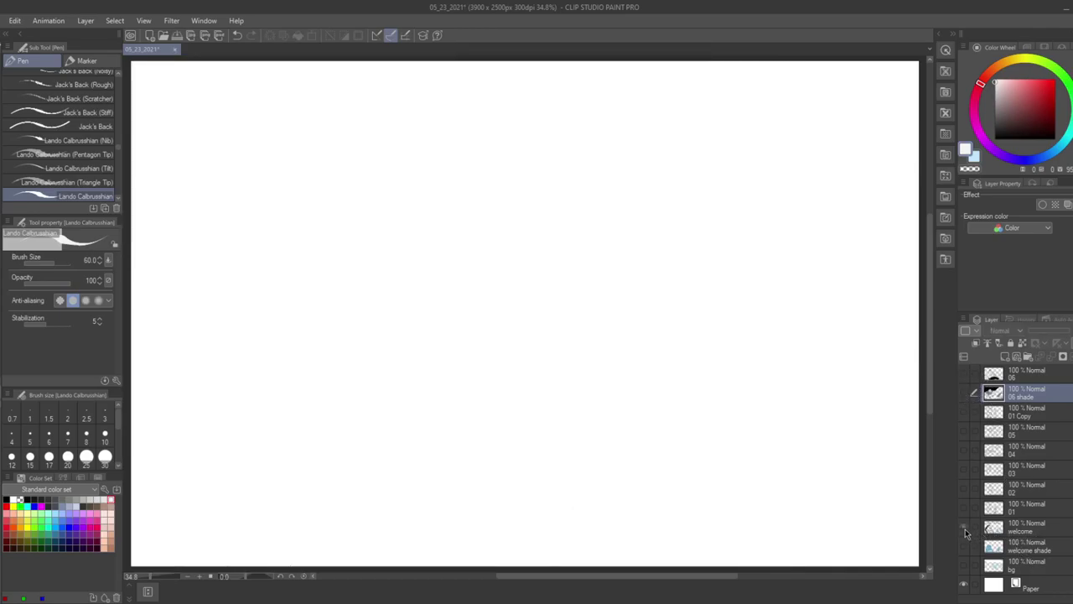
left_click_drag(964, 527, 964, 565)
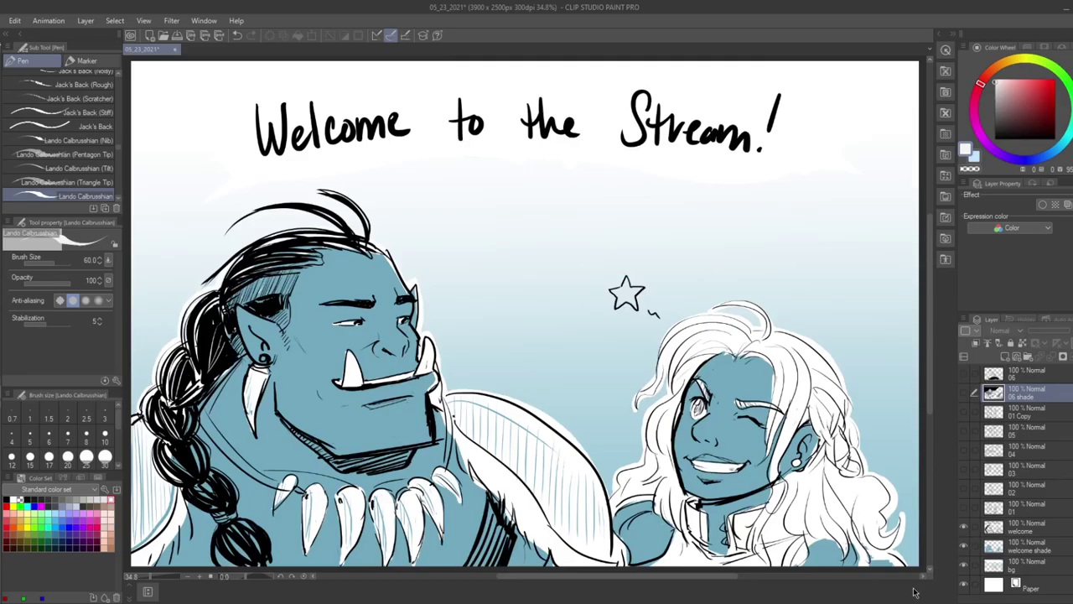
key("ctrl+s")
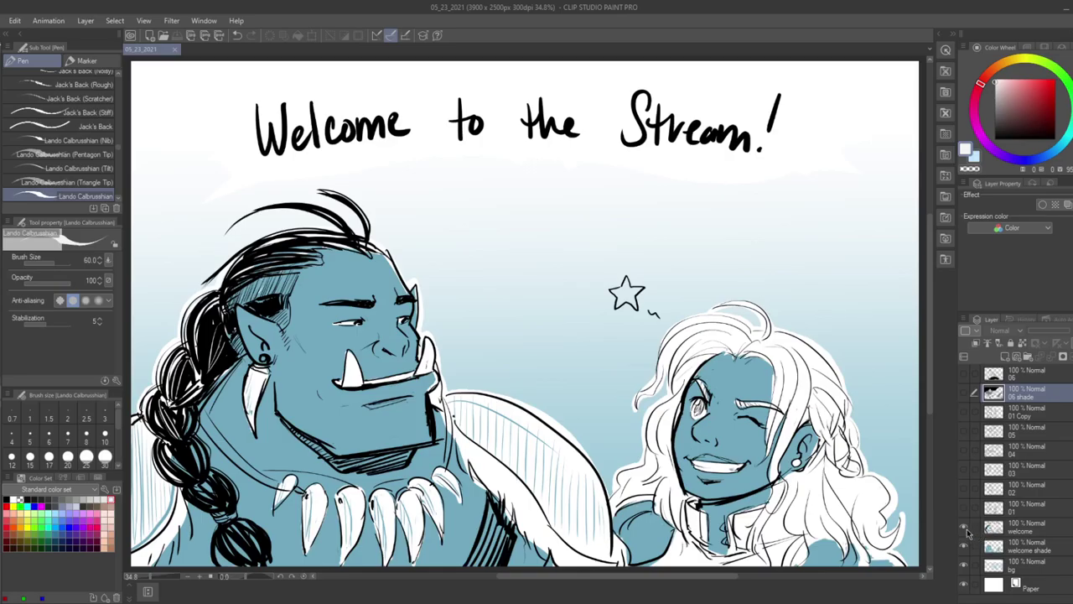
- Hide the welcome layers and review the sketches on layers 01, 02, 03, 04, 05 and 01 Copy one at a time
left_click(965, 567)
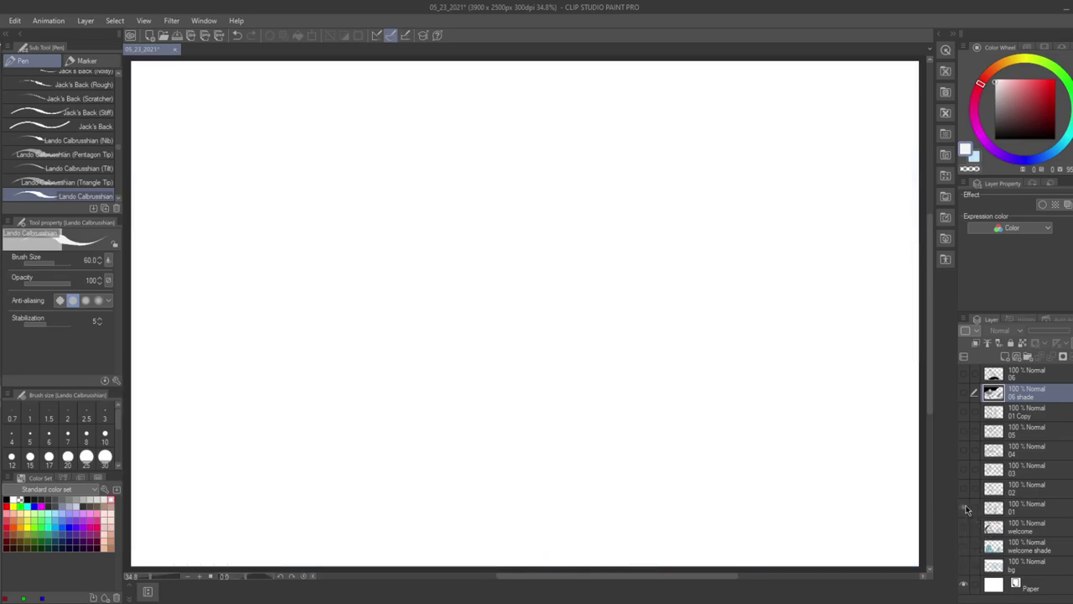
left_click(964, 507)
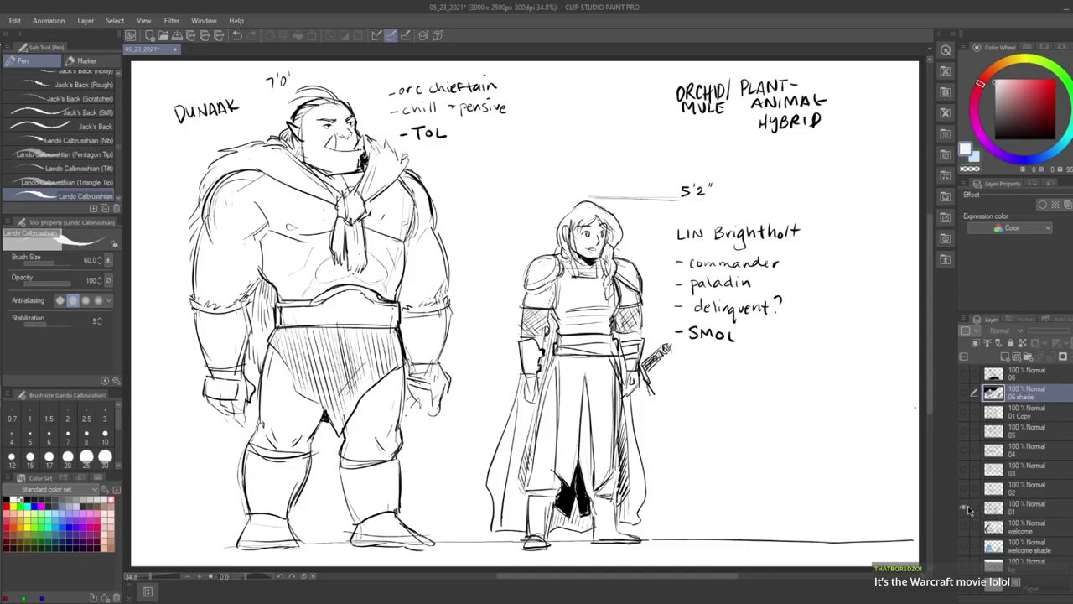
left_click(964, 508)
left_click(964, 489)
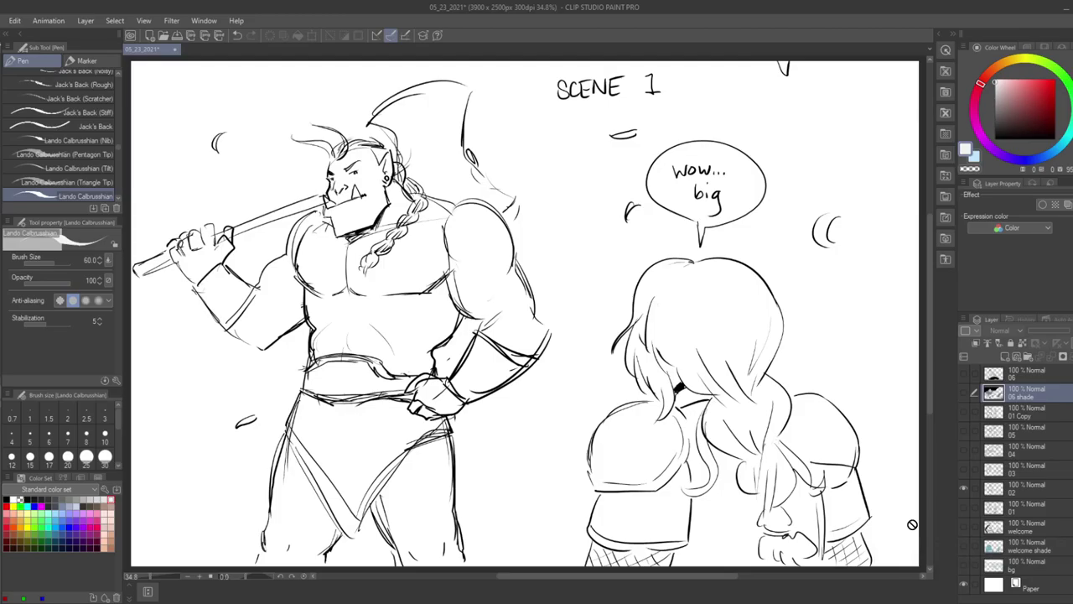
left_click(963, 487)
left_click(963, 468)
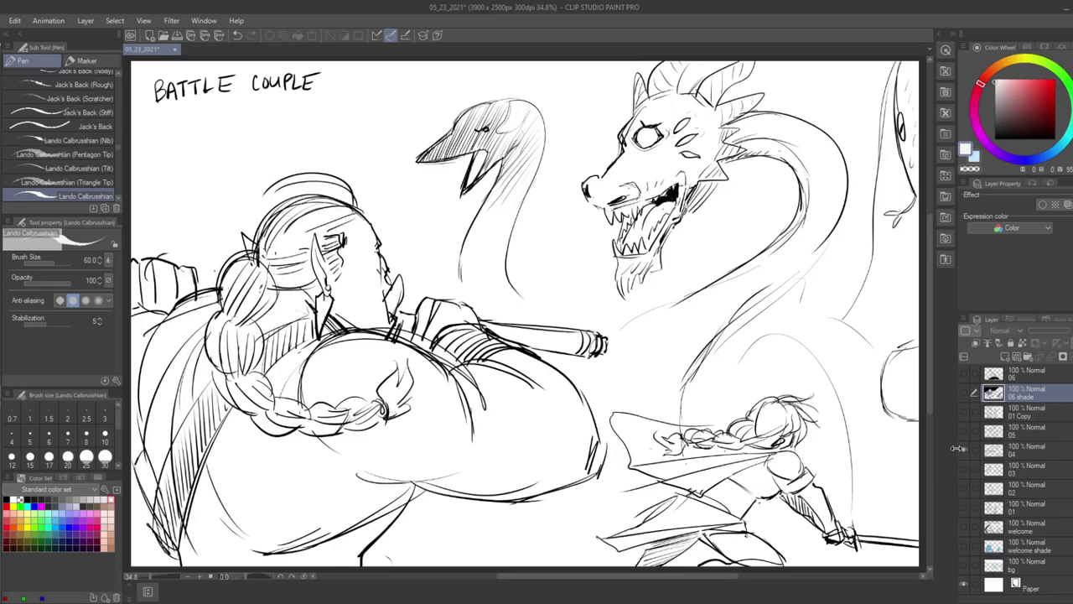
left_click(964, 454)
left_click(964, 431)
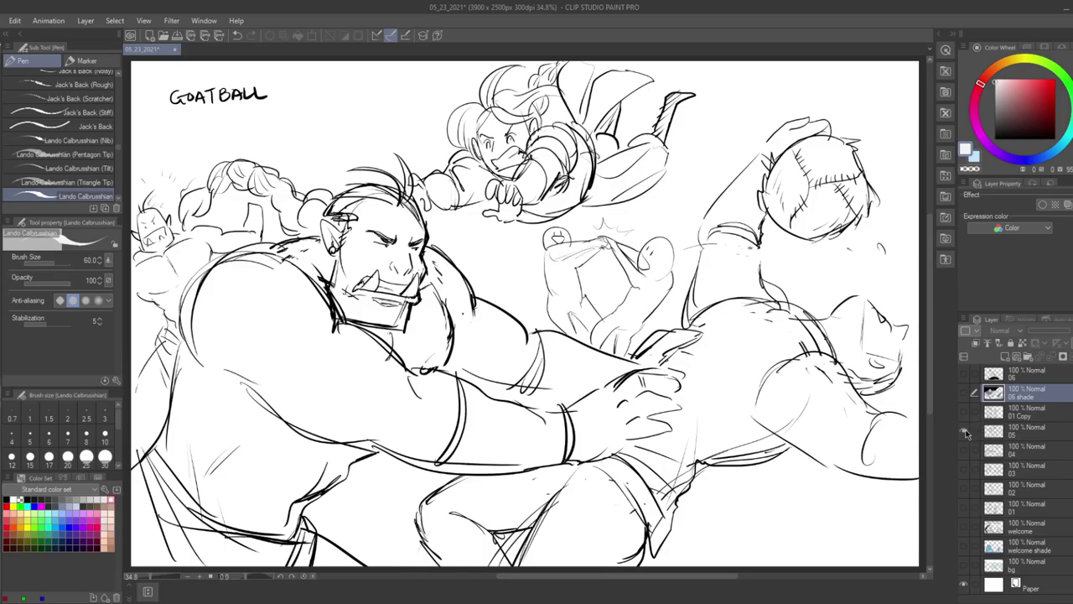
left_click(964, 432)
left_click(964, 412)
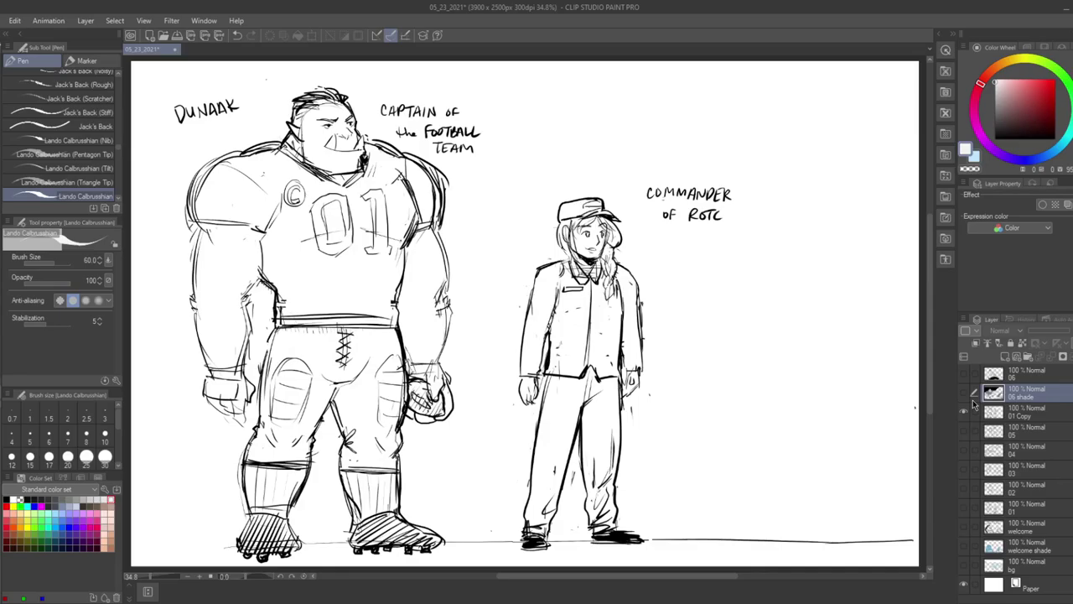
- Hide layer 01 Copy, bring back the couch scene on layers 06 and 06 shade with both selected, and save
left_click(963, 410)
left_click(971, 394)
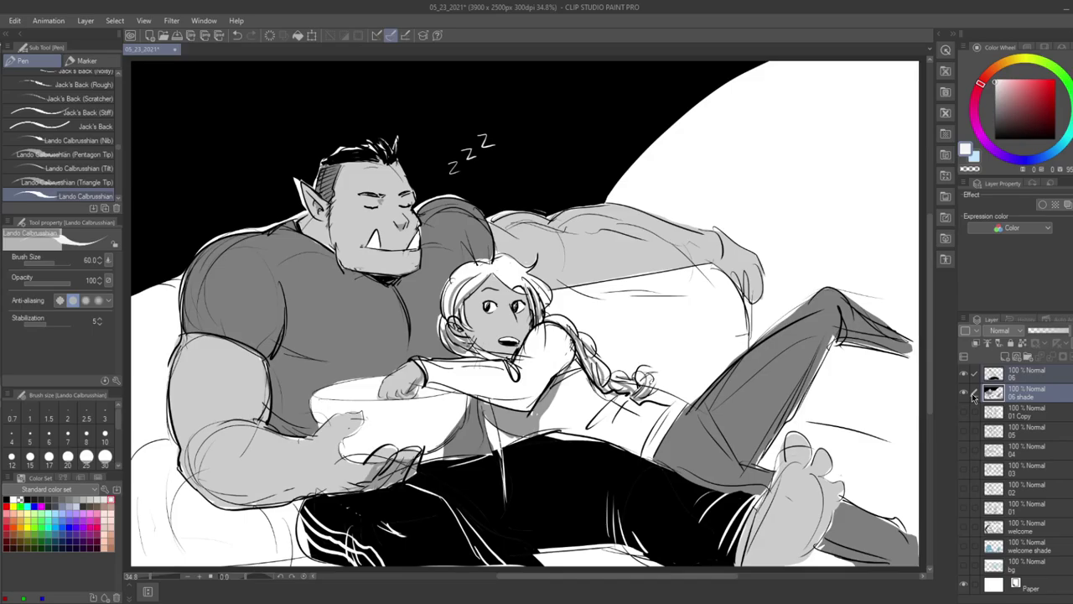
key("ctrl+s")
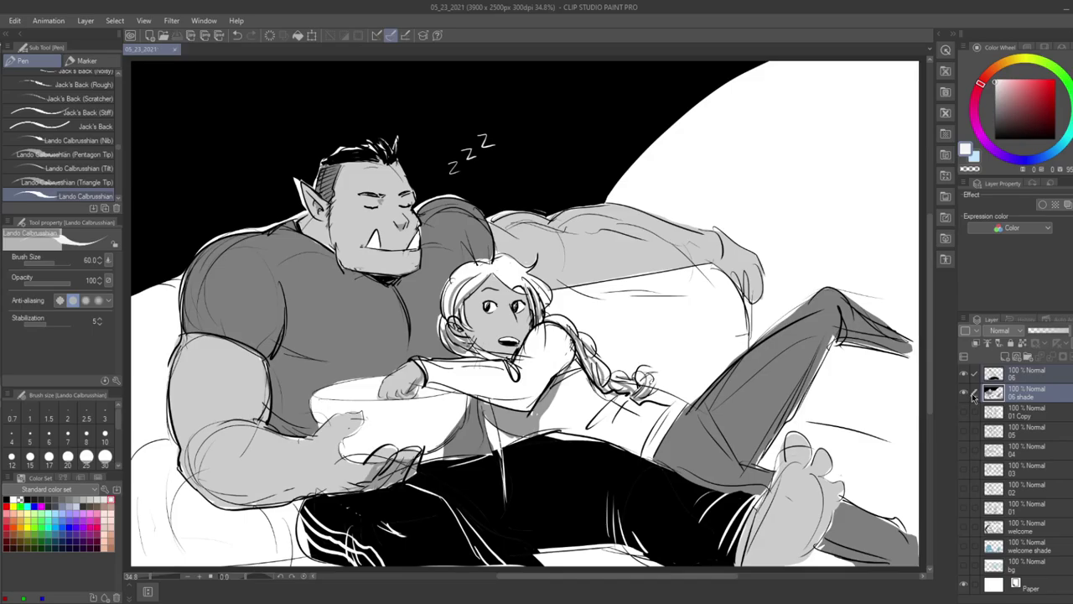